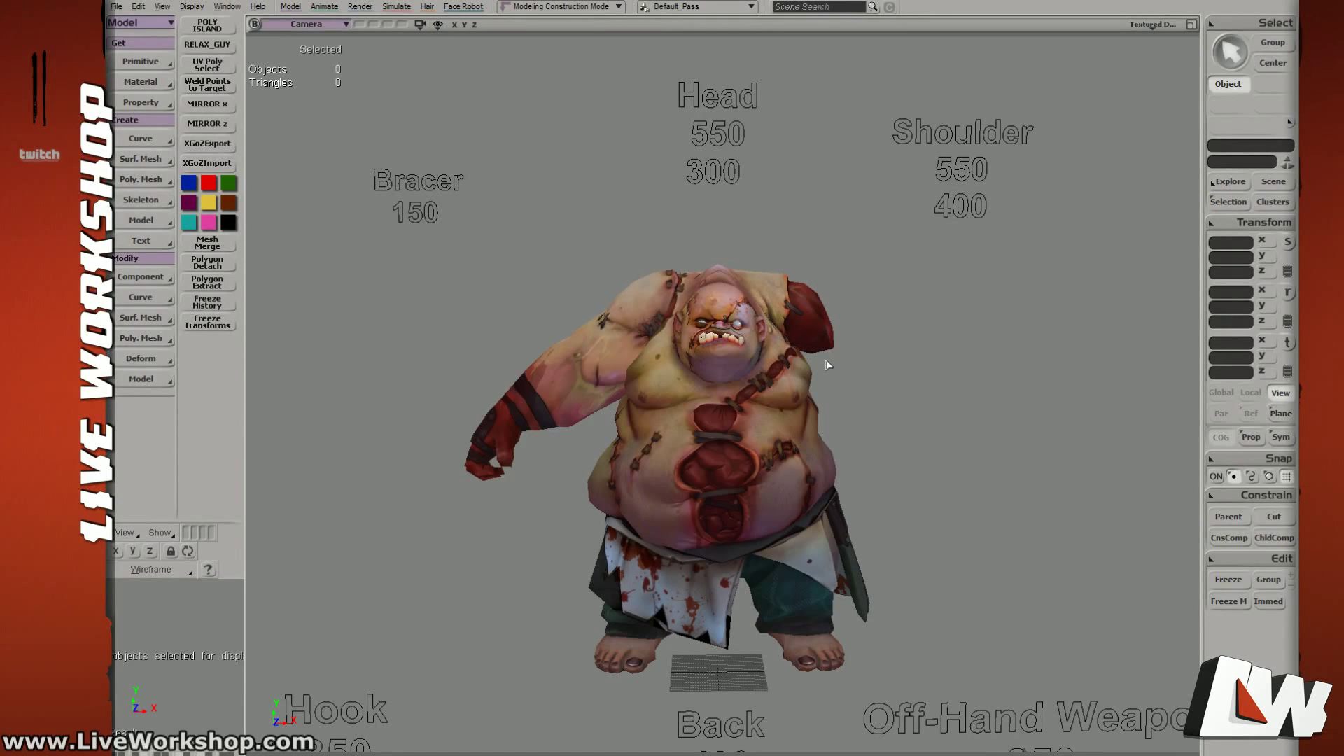
Step: Examine the Pudge model from the front, along with the mask textures in Photoshop and the mask mesh in Maya
key("s")
left_click_drag(835, 375, 806, 352)
middle_click_drag(805, 352, 881, 370)
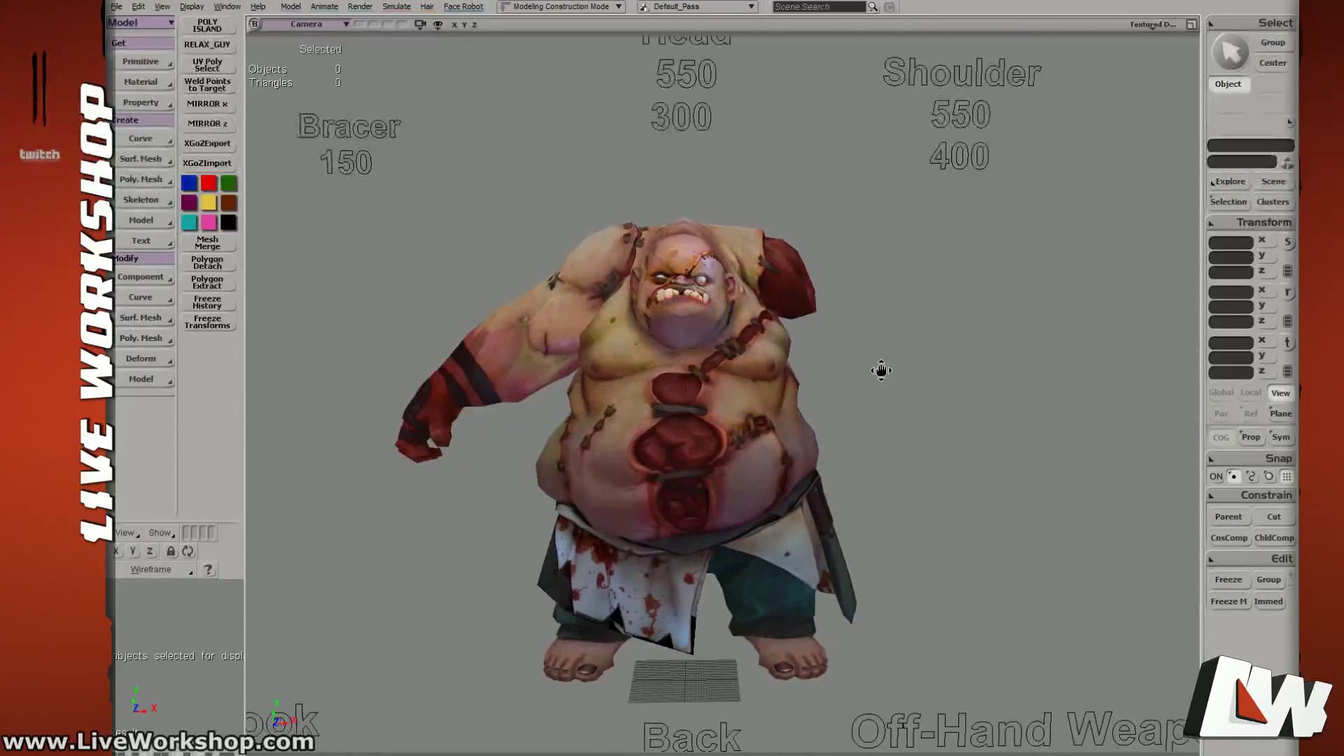
left_click_drag(882, 370, 898, 370)
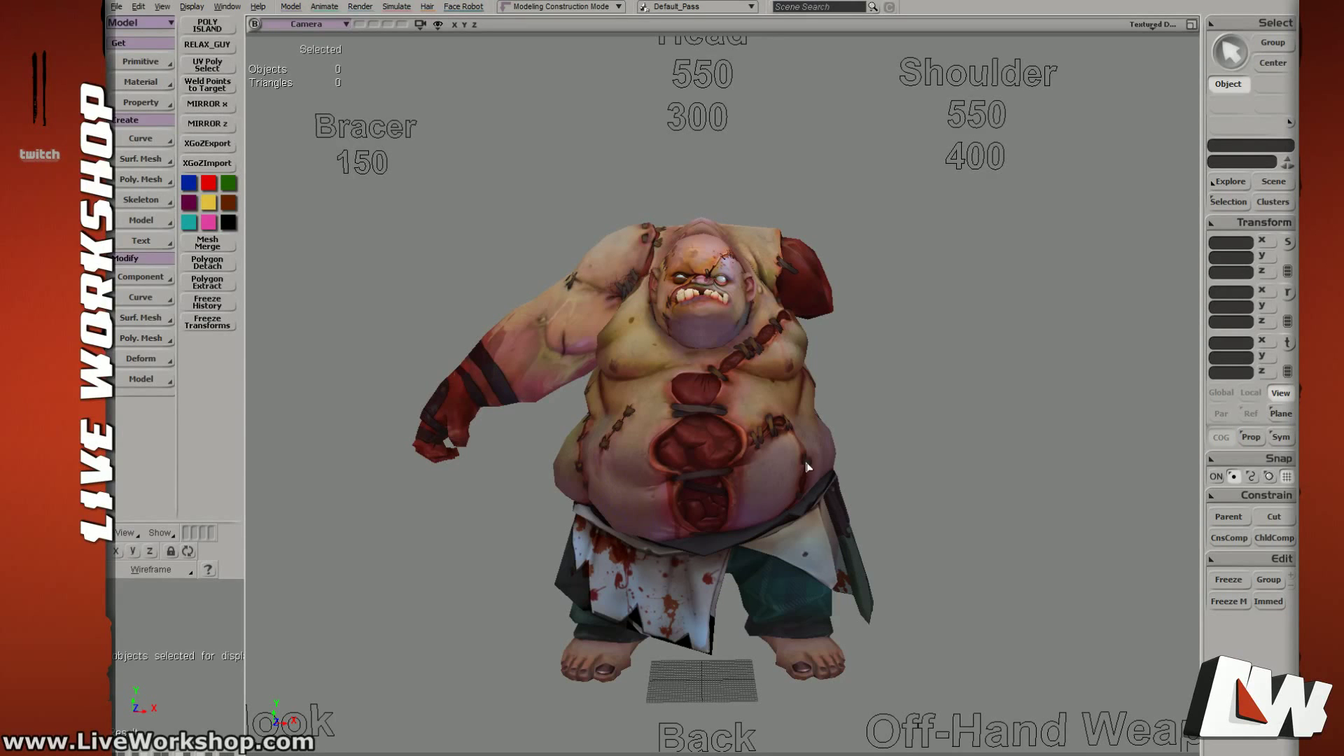
key("alt+Tab")
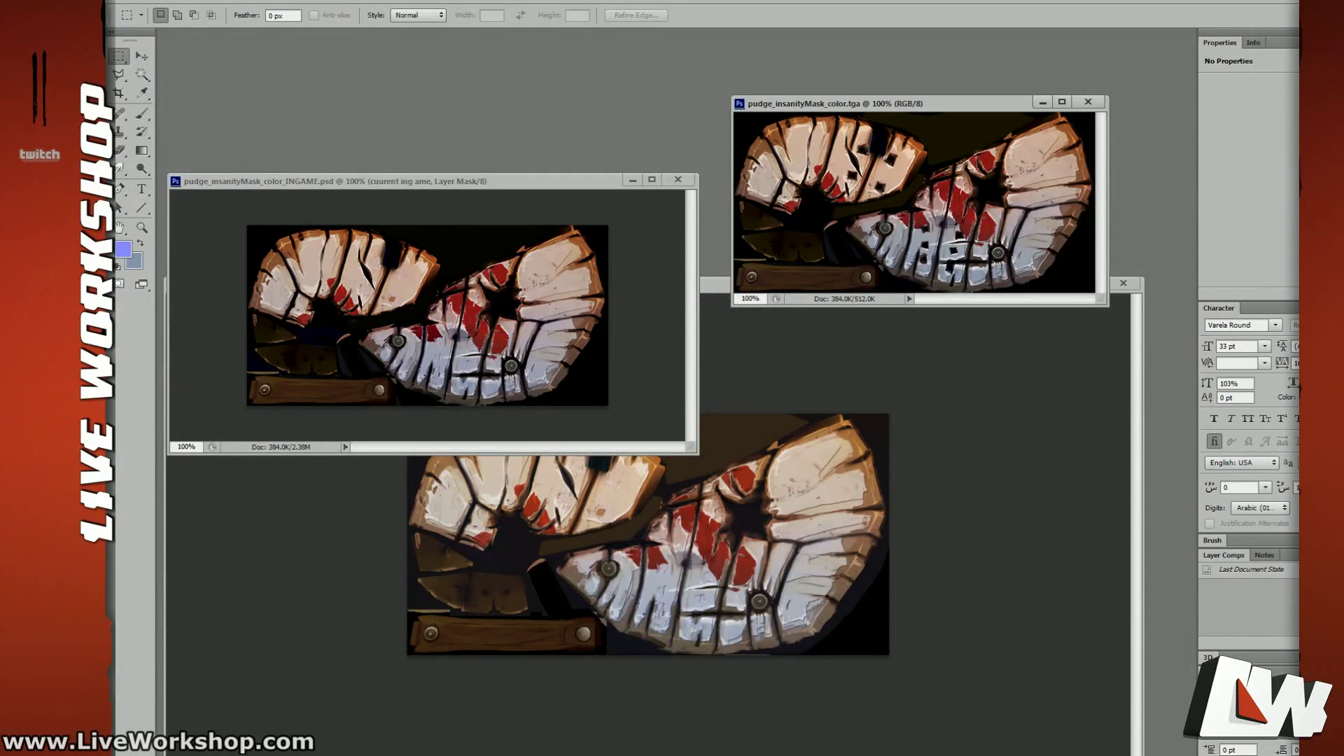
key("alt+Tab")
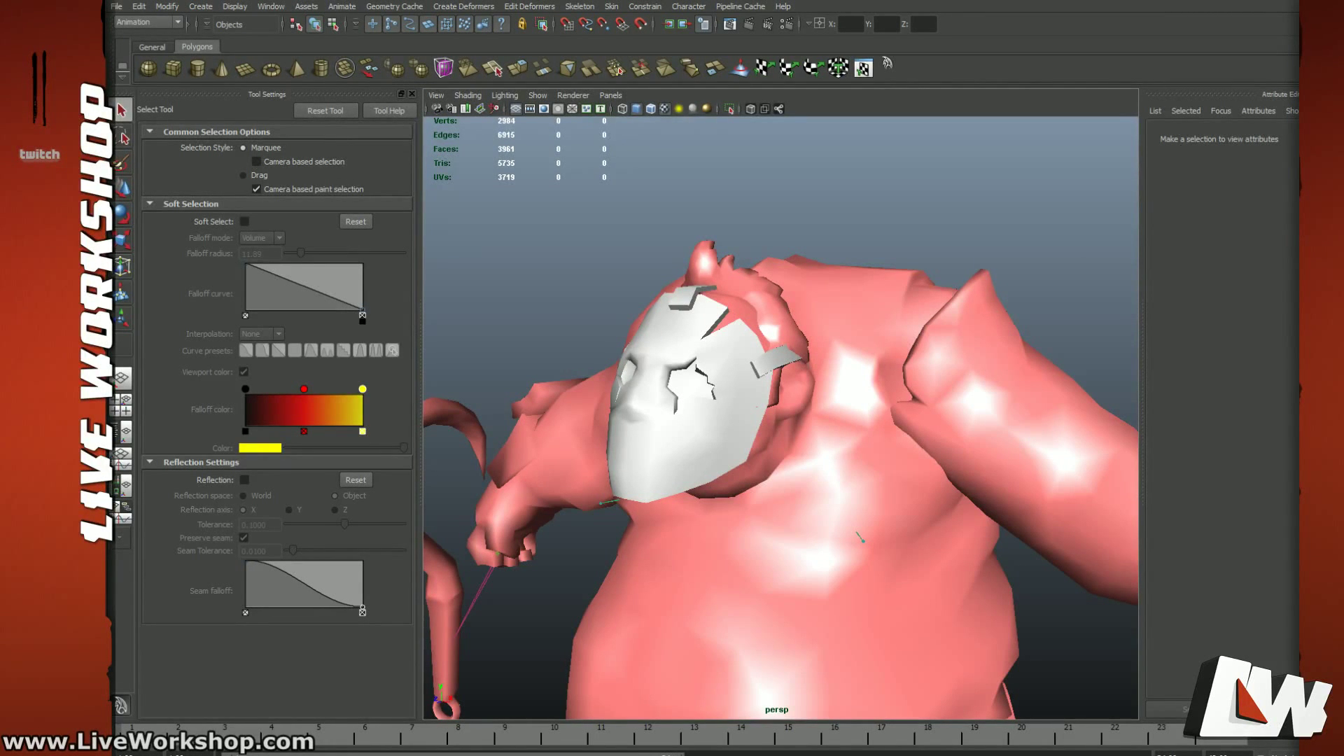
key("alt+Tab")
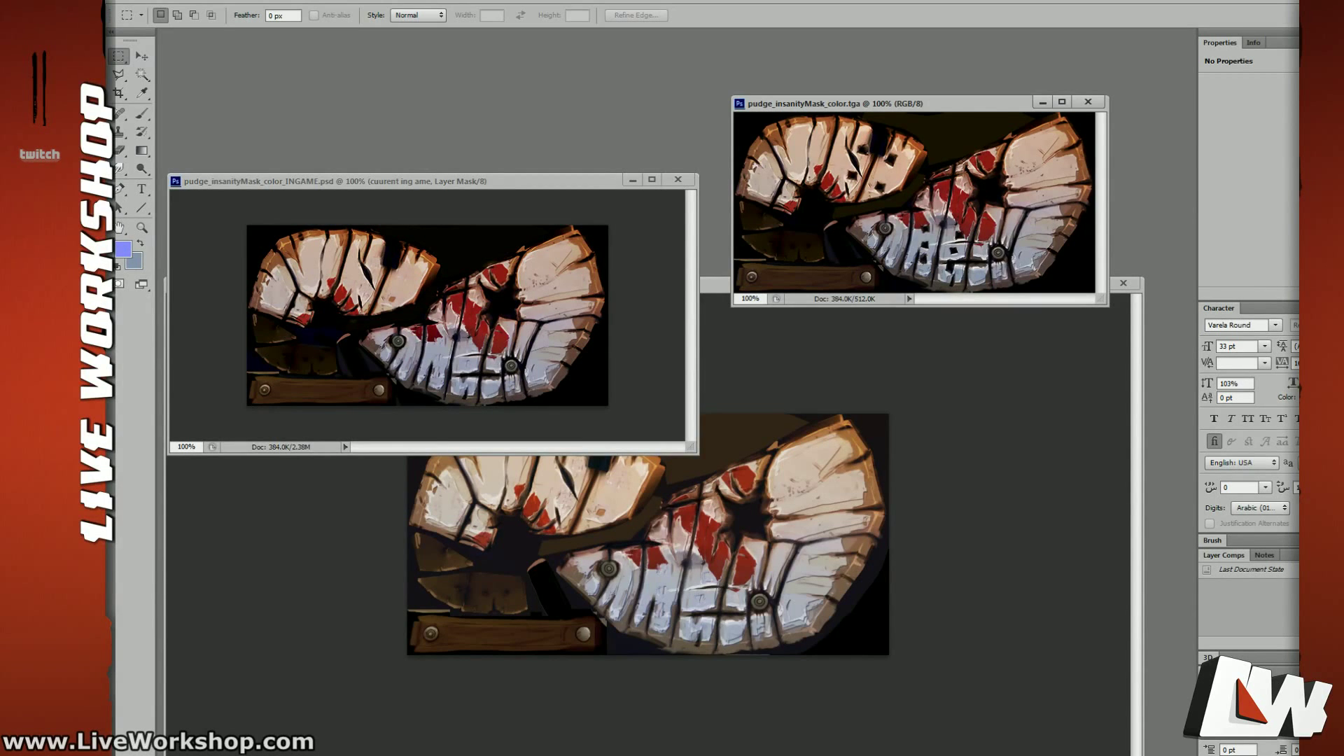
key("alt+Tab")
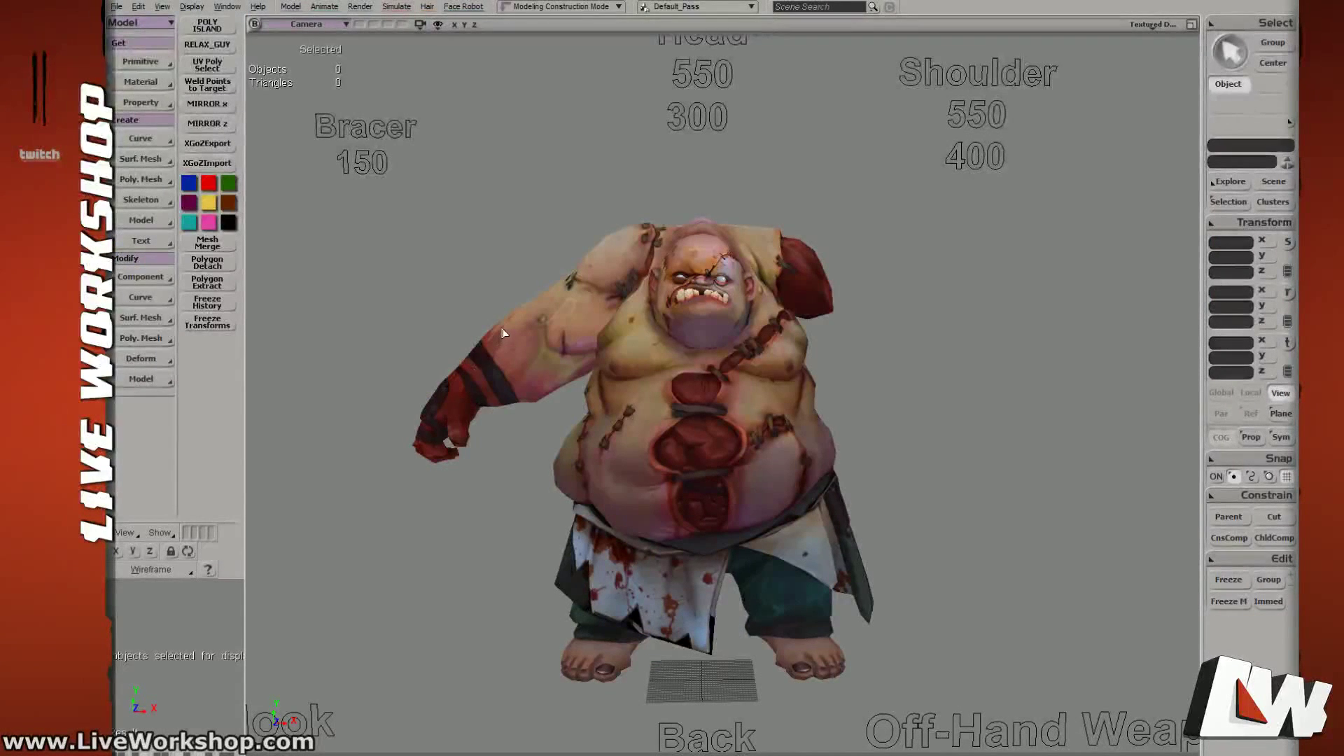
Step: Show the painted wooden mask on Pudge's face and examine the fit from several angles
middle_click_drag(714, 329, 684, 310)
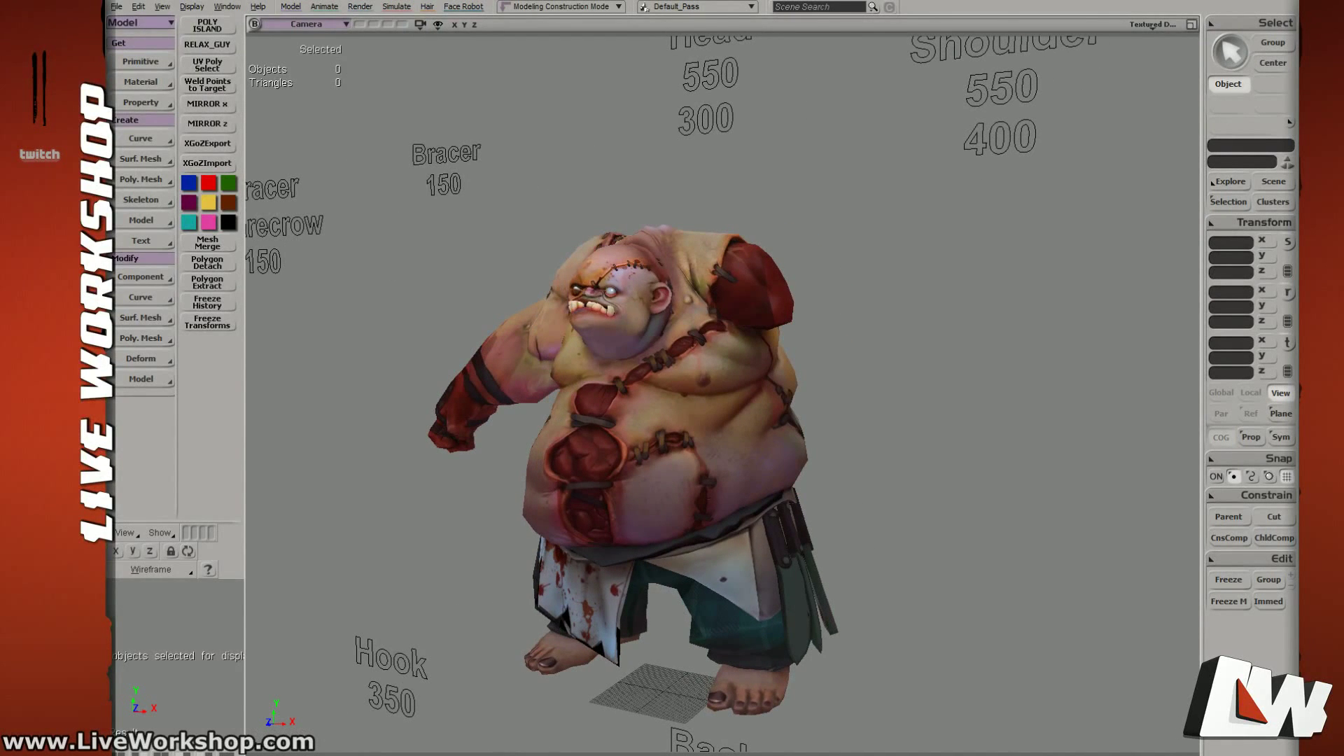
scroll(905, 291, "up", 5)
middle_click_drag(905, 291, 753, 330)
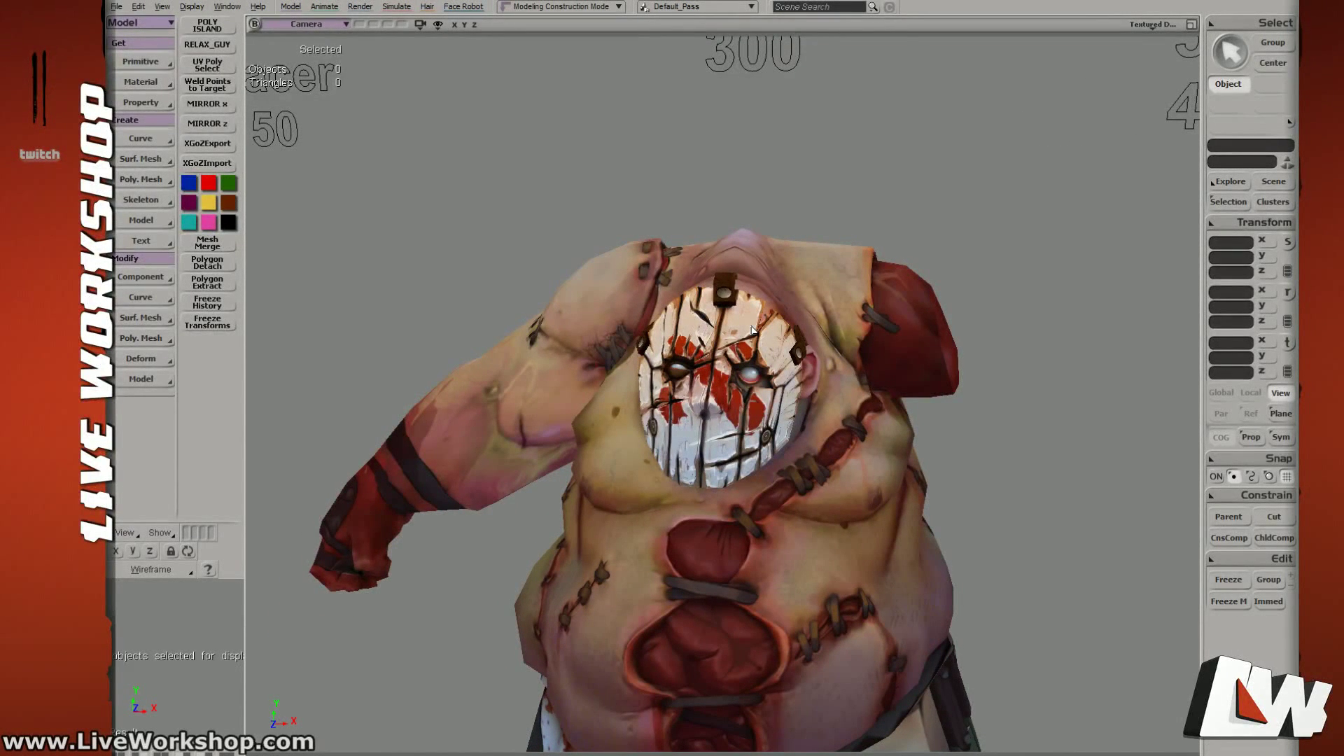
middle_click_drag(875, 195, 761, 258)
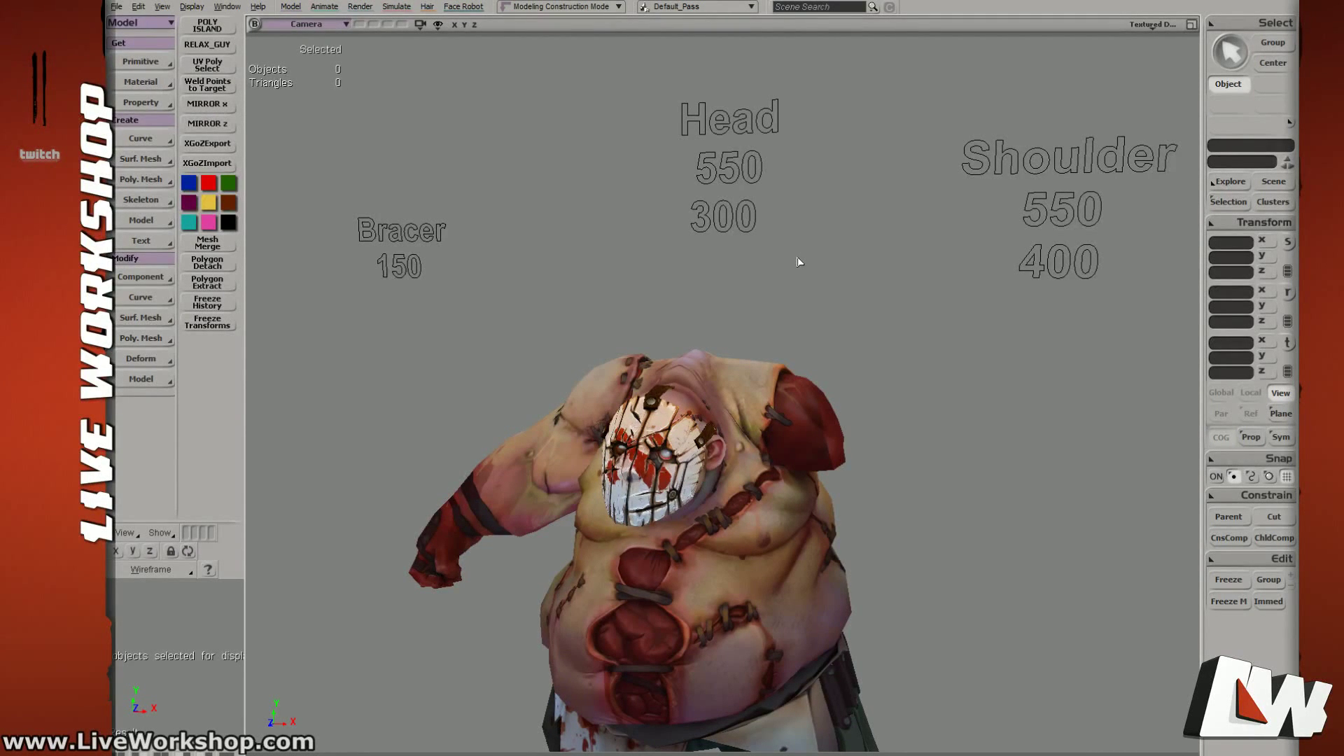
Step: Select the Head triangle budget label (550 and 300) above the character
key("s")
right_click_drag(776, 392, 752, 334)
left_click(752, 333)
left_click(726, 181)
key("s")
left_click_drag(759, 175, 770, 233)
middle_click_drag(771, 233, 777, 255)
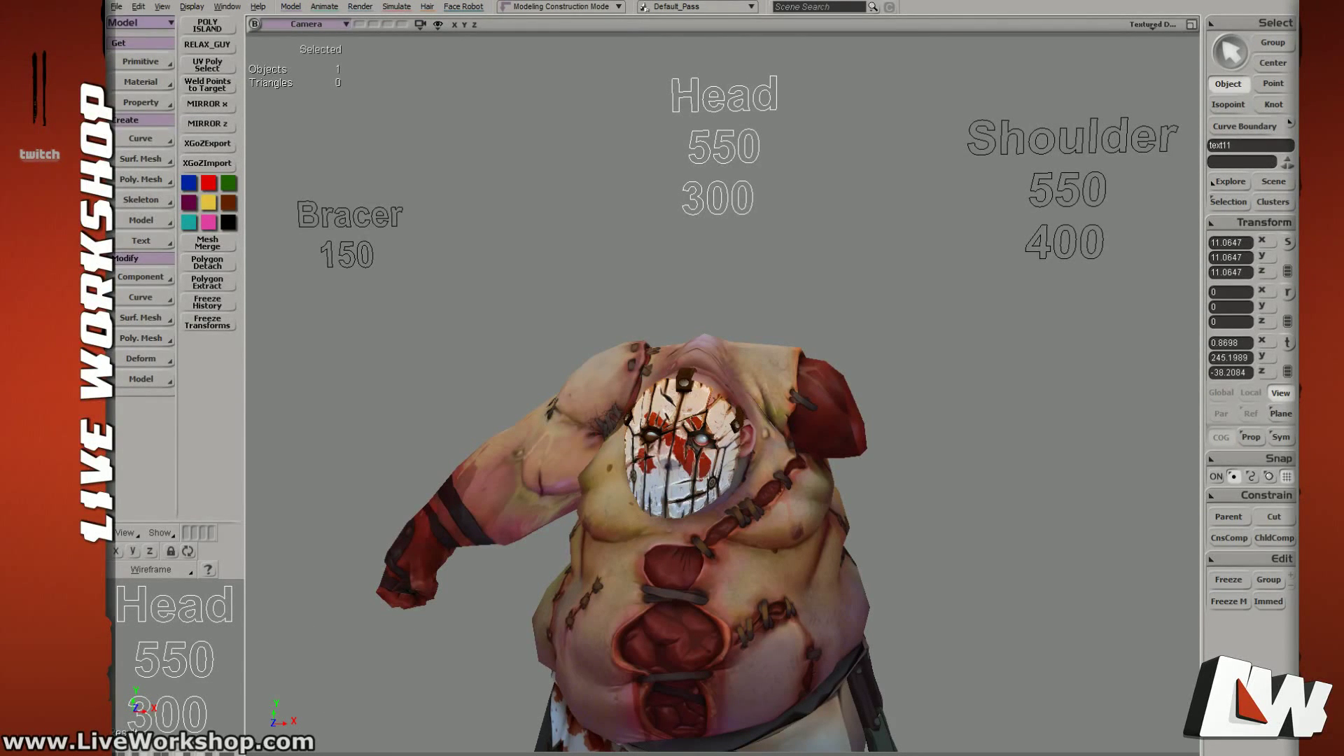
Step: Show the second mask version above Pudge's head and check the triangle count of each mask
left_click(825, 282)
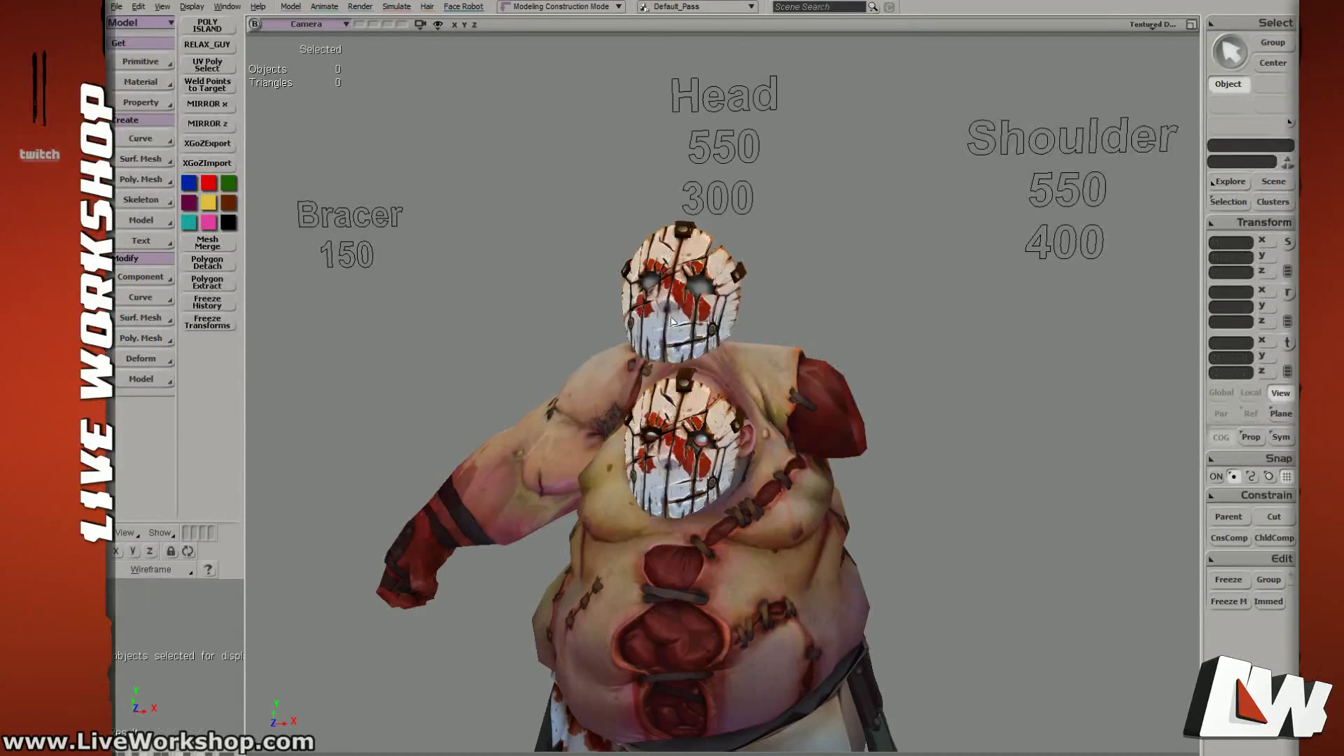
left_click(672, 322)
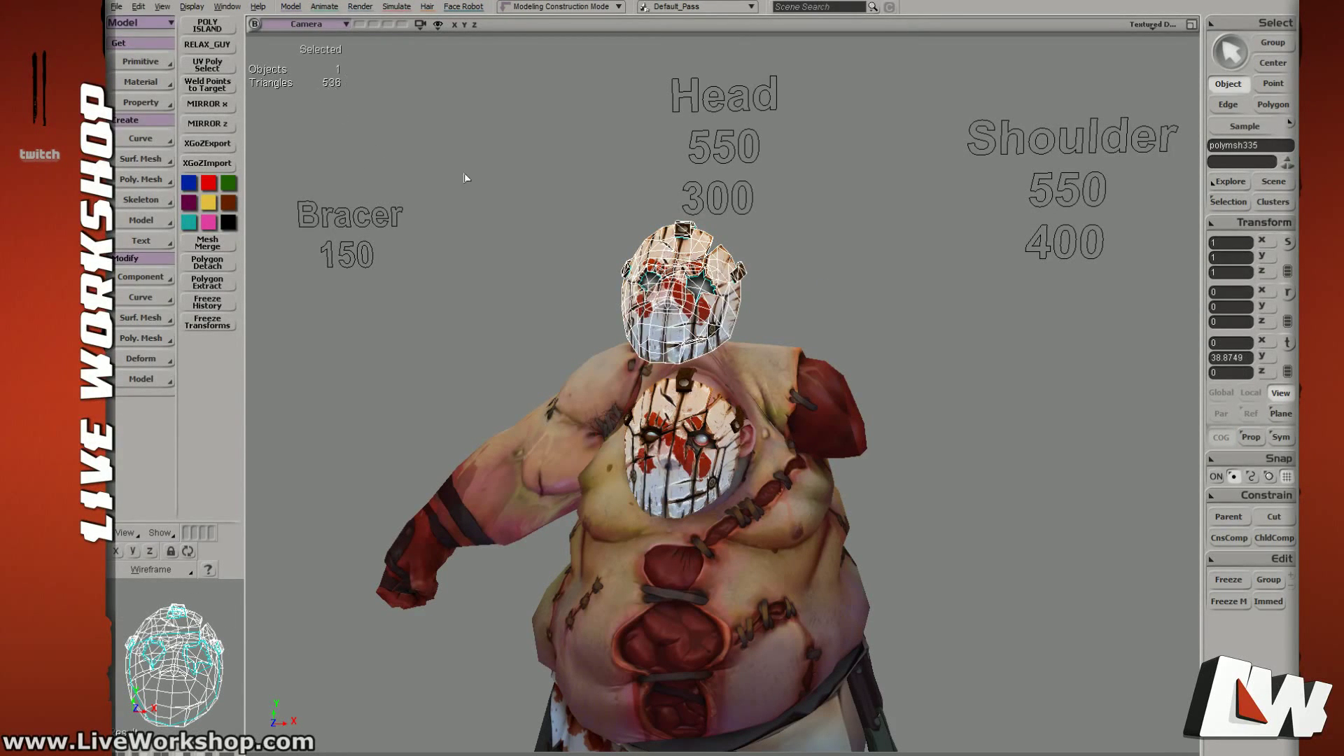
left_click(670, 408)
right_click_drag(678, 432, 702, 407)
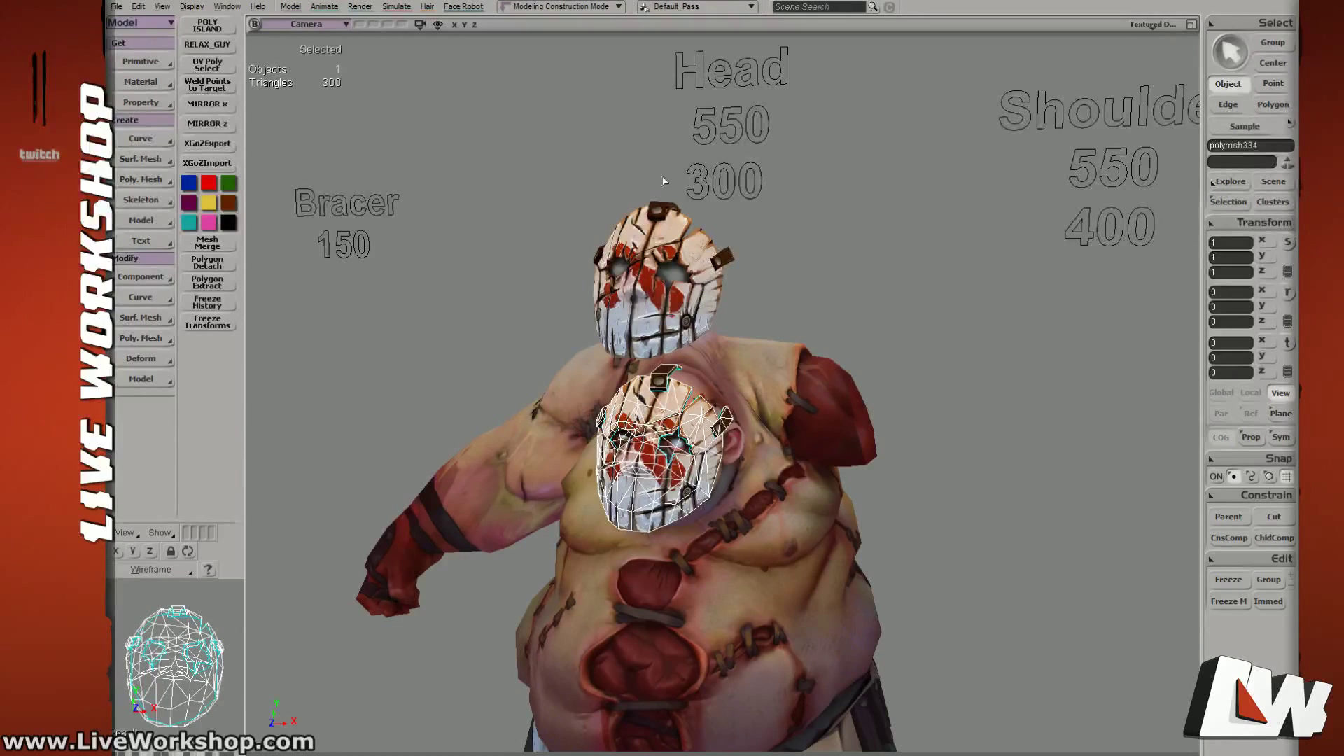
Step: Examine the topology of the mask on Pudge's face around the eye openings, from the side and front
key("s")
right_click_drag(692, 283, 813, 275)
middle_click_drag(813, 276, 1035, 324)
right_click_drag(1035, 325, 807, 333)
key("s")
left_click_drag(808, 333, 959, 323)
right_click_drag(959, 324, 805, 364)
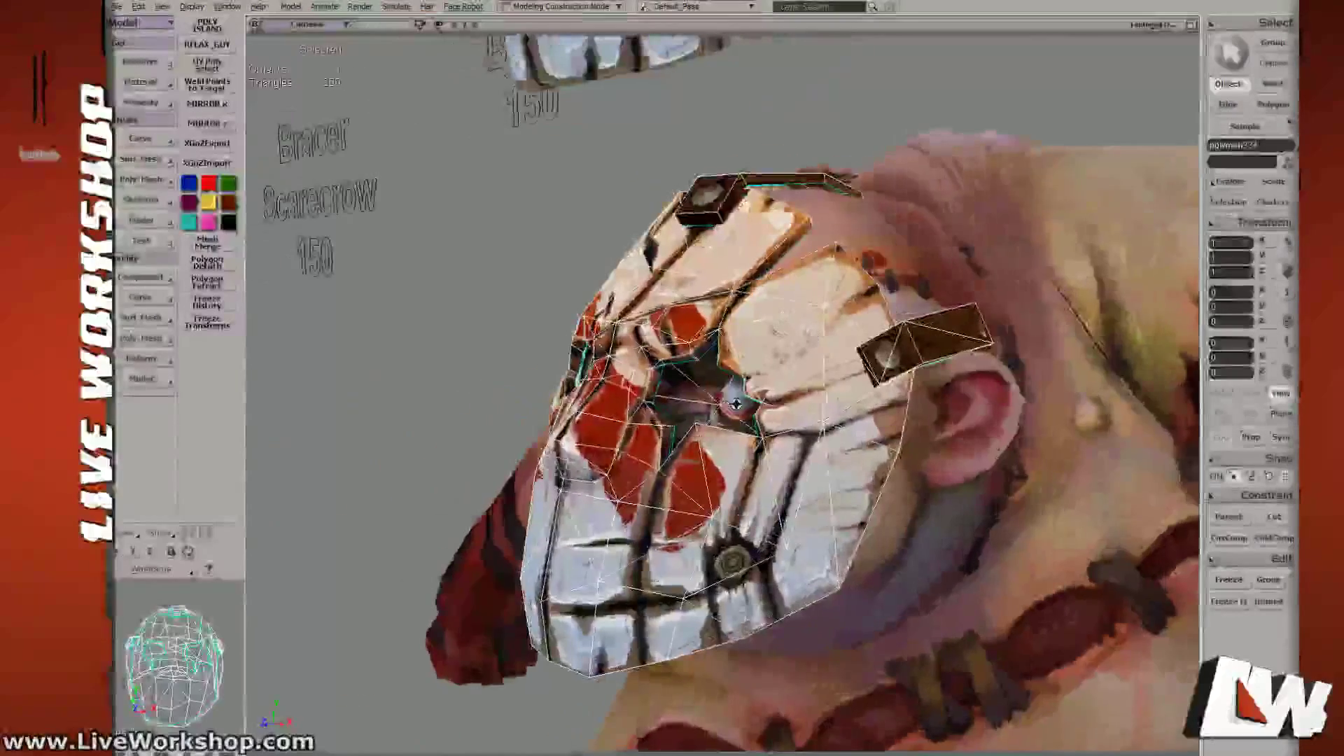
key("m")
key("s")
right_click_drag(739, 401, 682, 406)
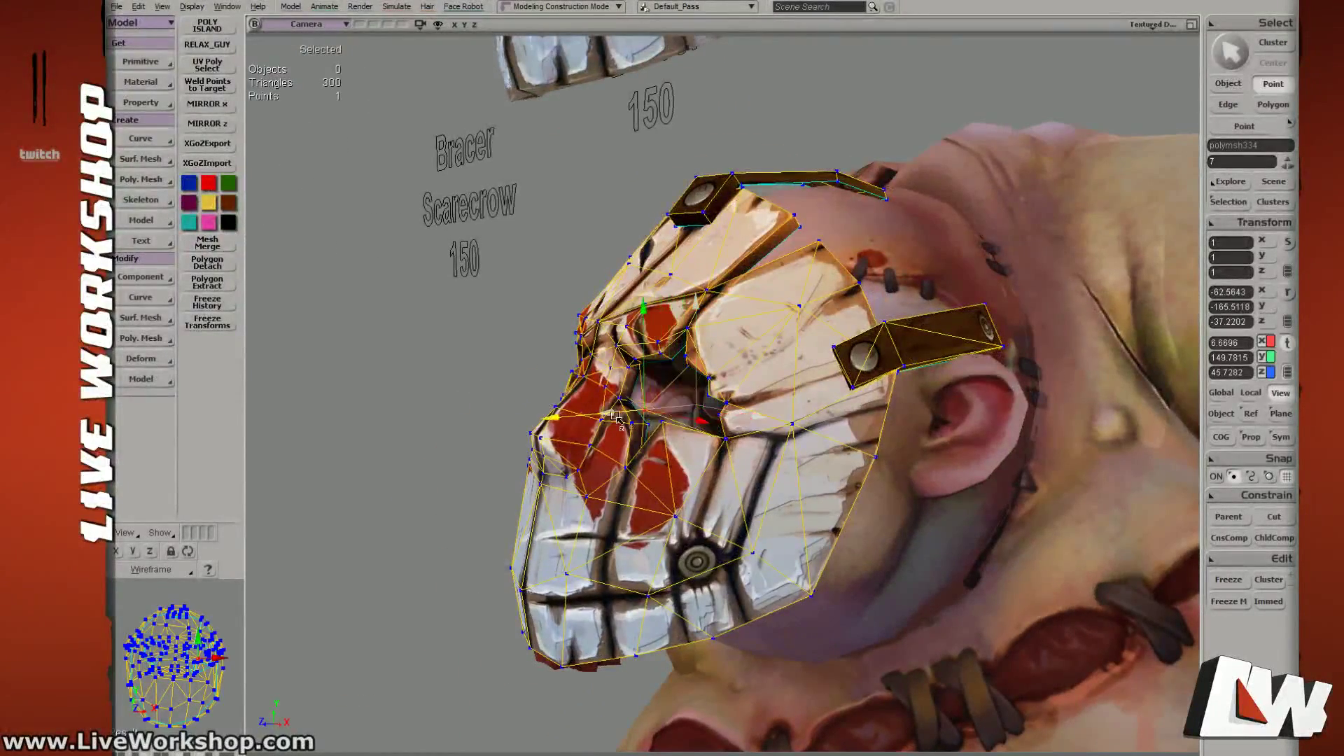
right_click_drag(608, 415, 798, 416)
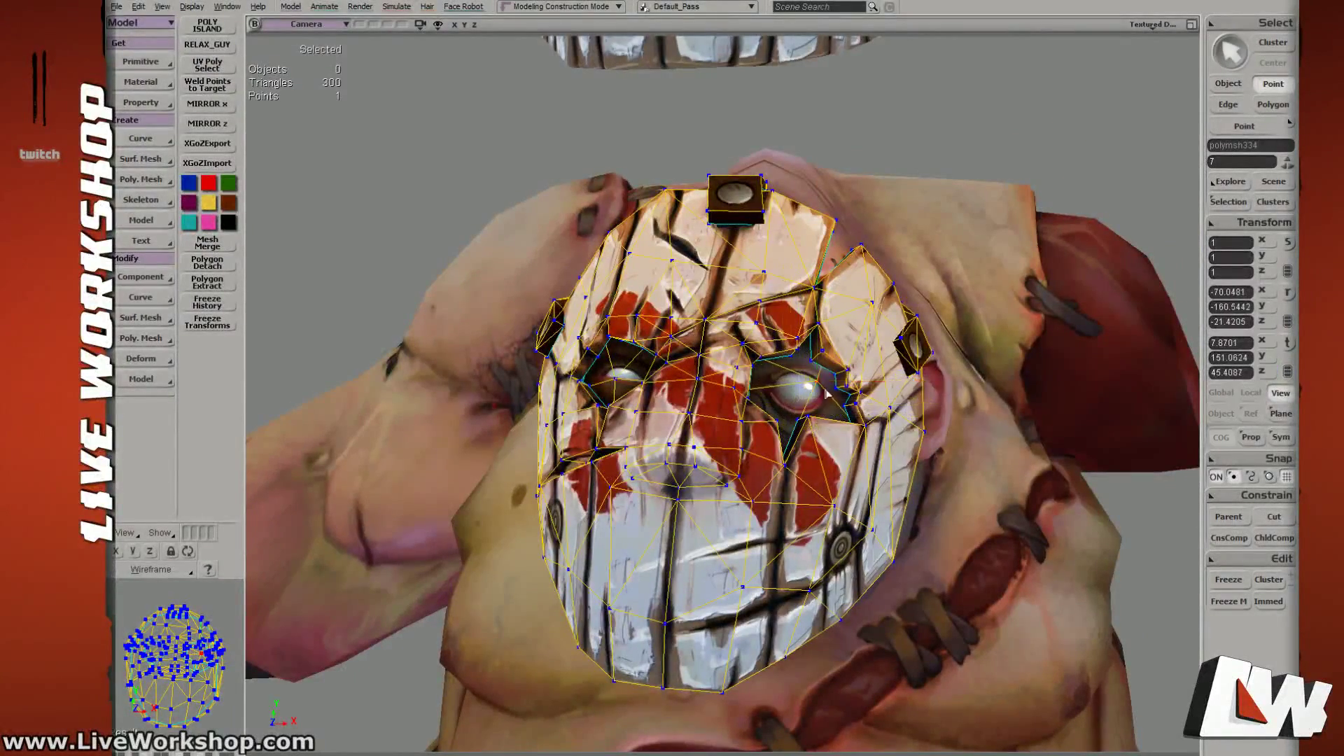
right_click_drag(856, 388, 561, 363)
Step: Undo the last change to the mask on Pudge's face and display its points at the eye opening
key("space")
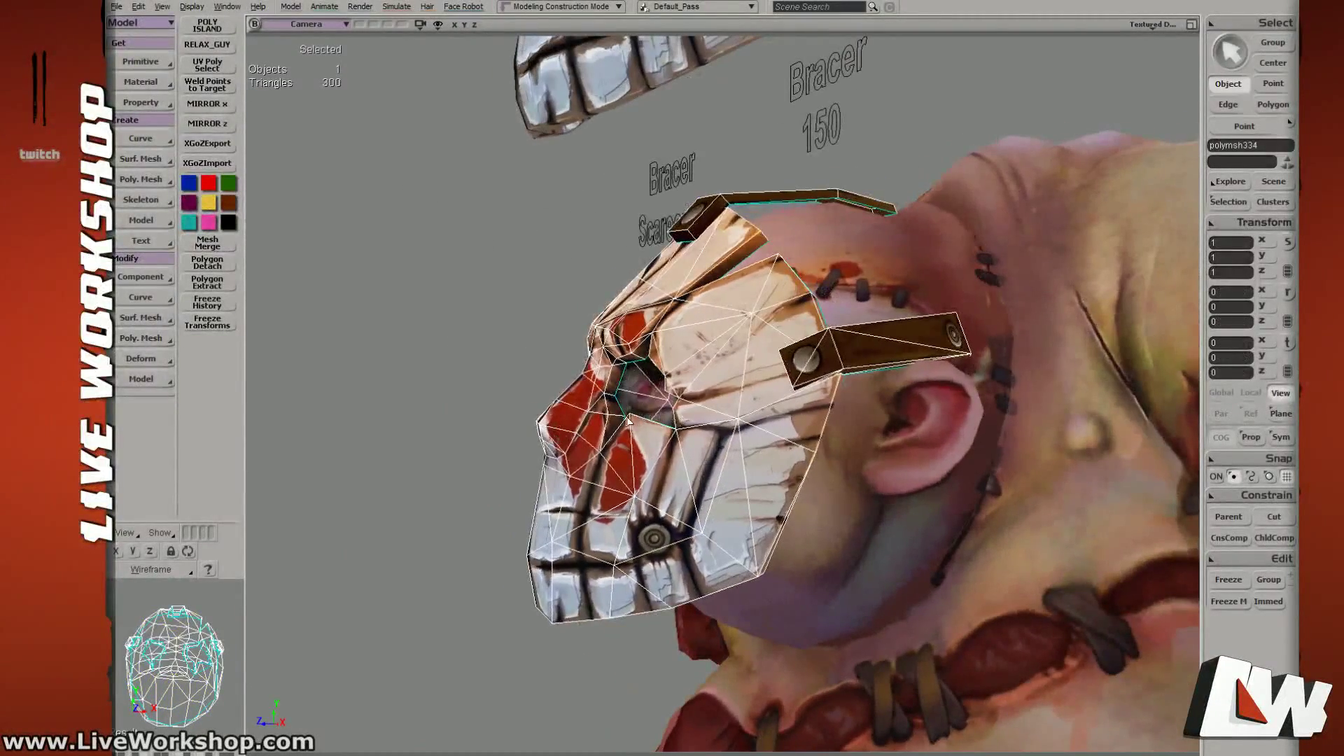
key("v")
key("space")
left_click(851, 432)
key("v")
middle_click_drag(852, 432, 806, 427)
key("space")
key("ctrl+z")
left_click(617, 423)
key("t")
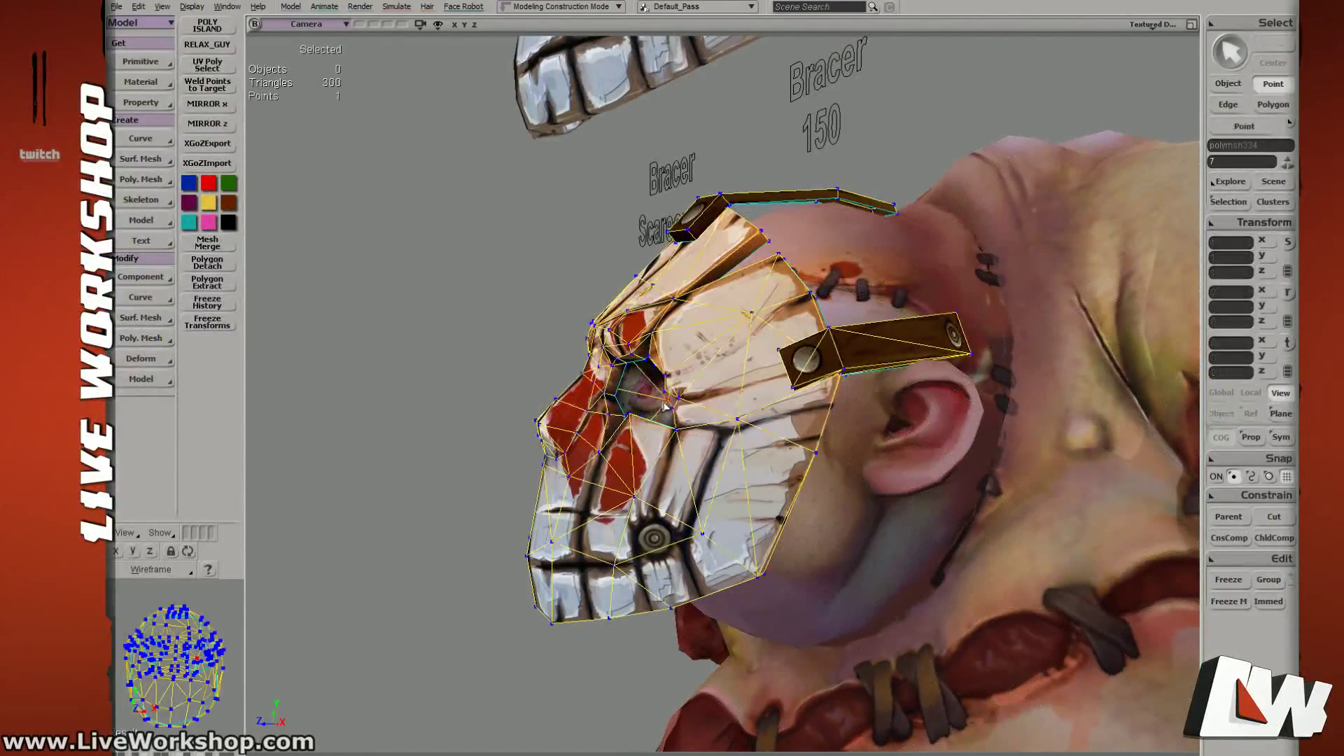
Step: Return the face mask to object selection and compare both mask versions from the front
left_click(653, 404)
middle_click_drag(653, 404, 968, 152)
key("space")
middle_click_drag(943, 261, 628, 261)
middle_click_drag(763, 320, 615, 300)
key("space")
left_click(604, 291)
left_click(738, 363)
middle_click_drag(698, 345, 731, 349)
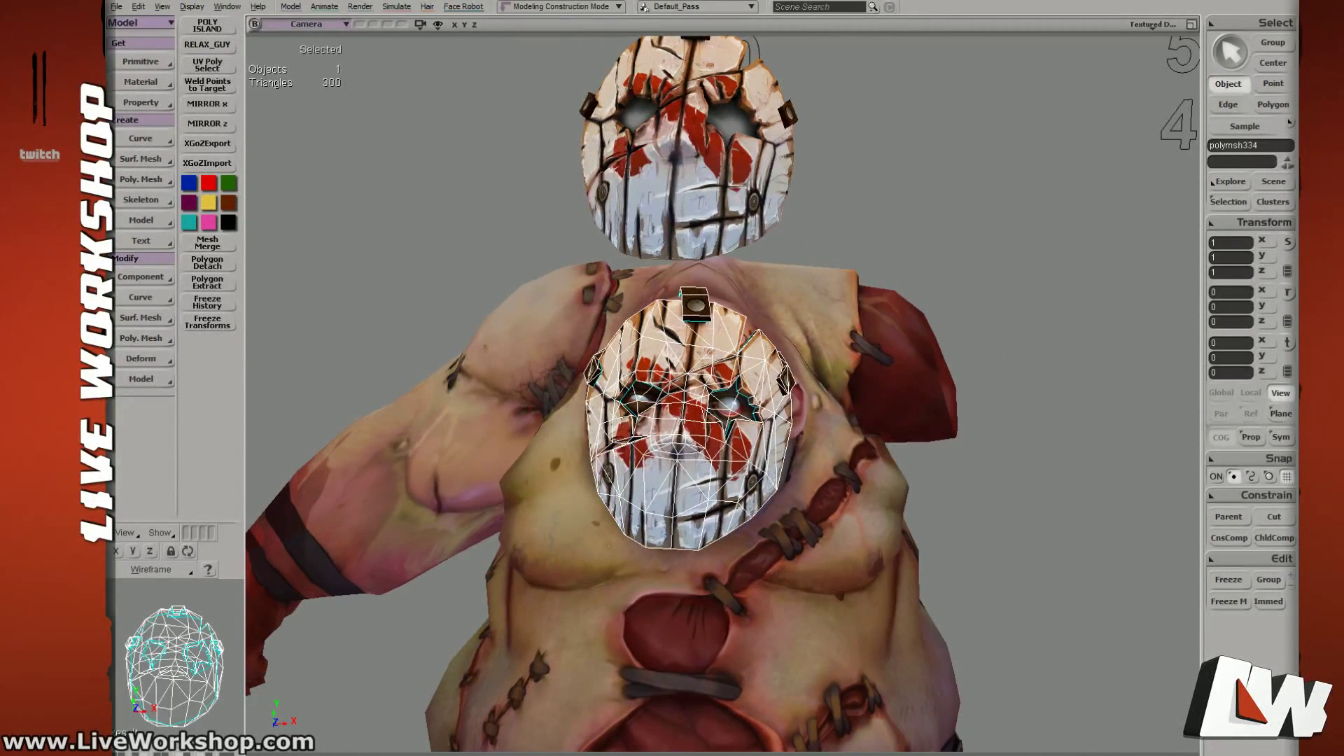
Step: Switch to Photoshop, minimize pudge_insanityMask_BU.psd and reposition the pudge_insanityMask_color_INGAME.psd window
key("alt+Tab")
left_click(960, 456)
double_click(905, 332)
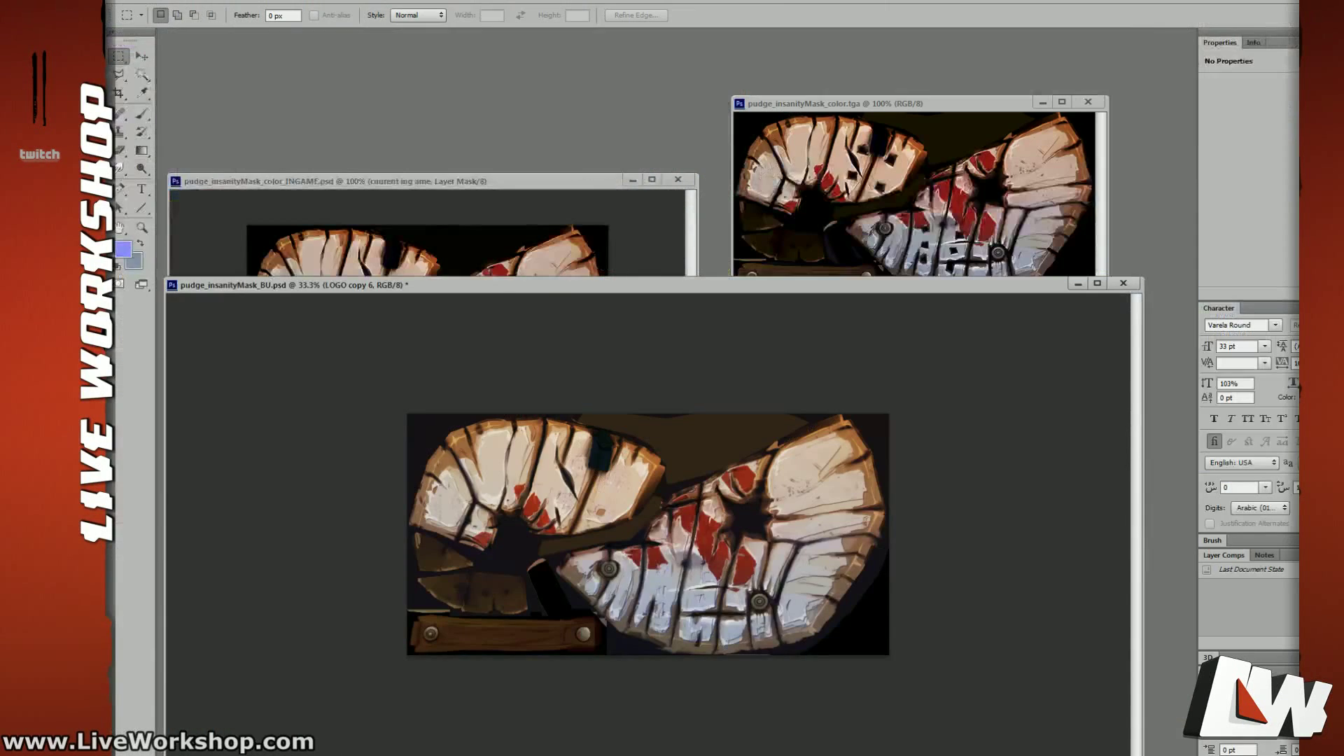
left_click(1078, 285)
left_click_drag(560, 184, 743, 279)
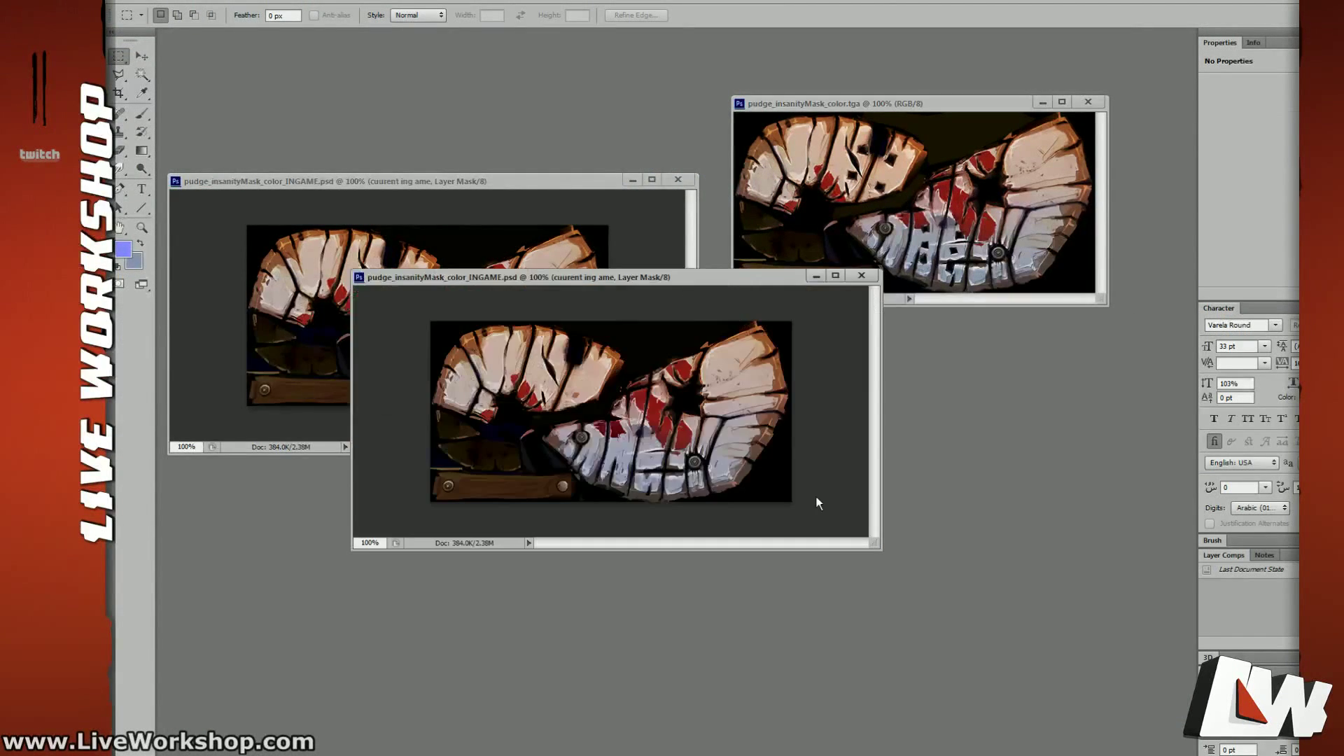
Step: Open pudge_insanityMask_normal.tga from the insanitymask folder in Photoshop and reposition its window
key("alt+Tab")
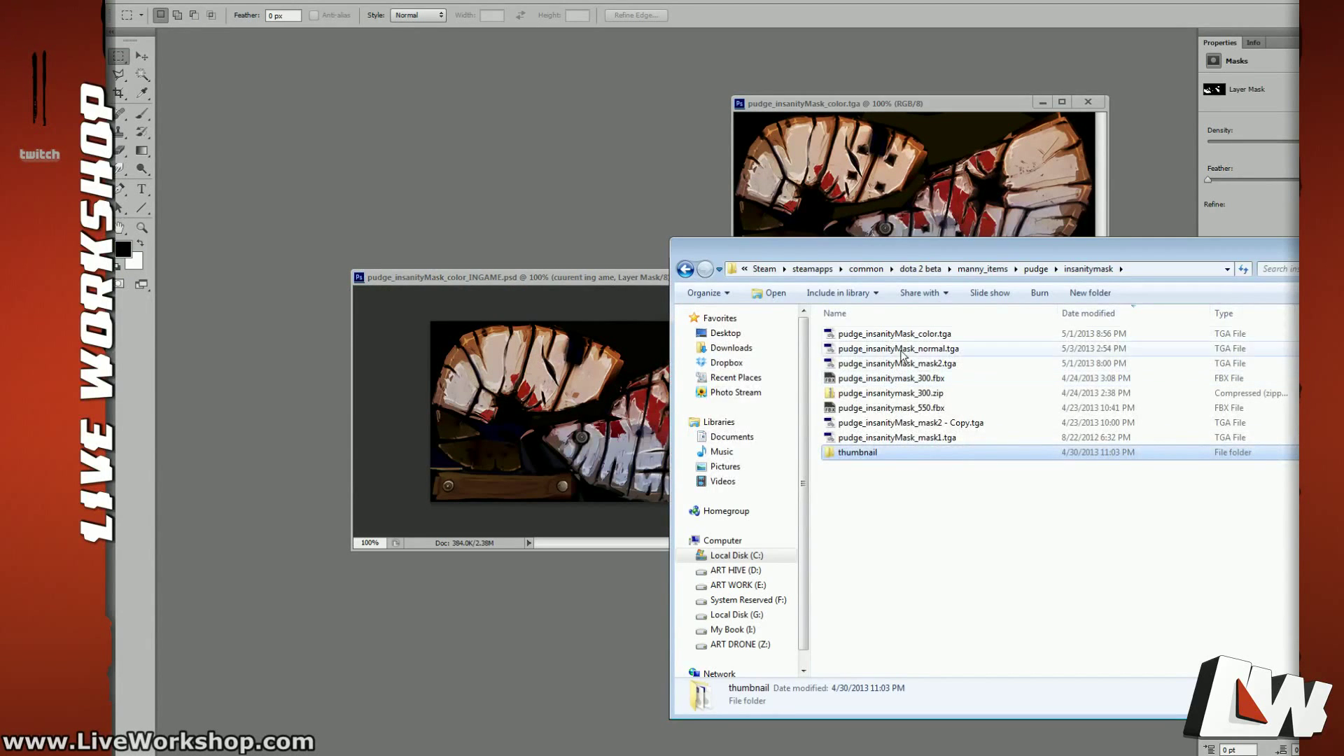
left_click_drag(907, 348, 720, 273)
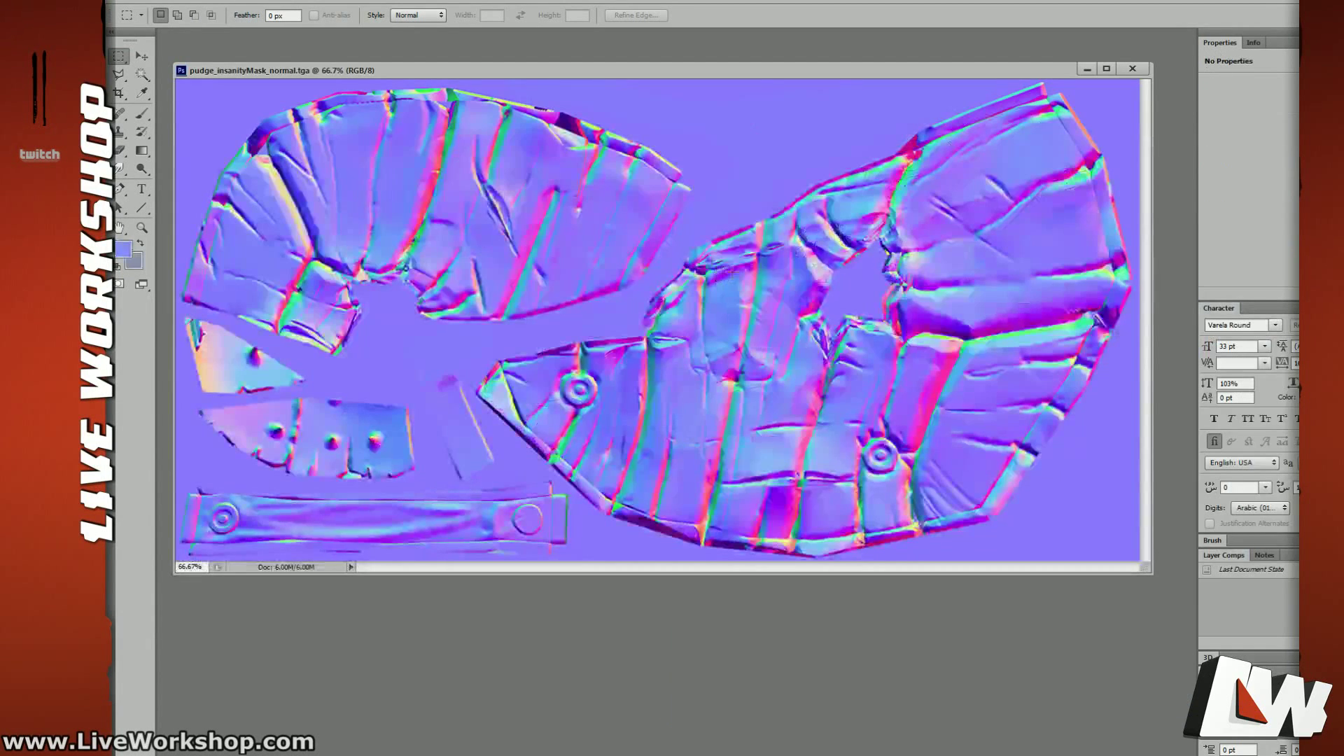
left_click_drag(758, 73, 764, 120)
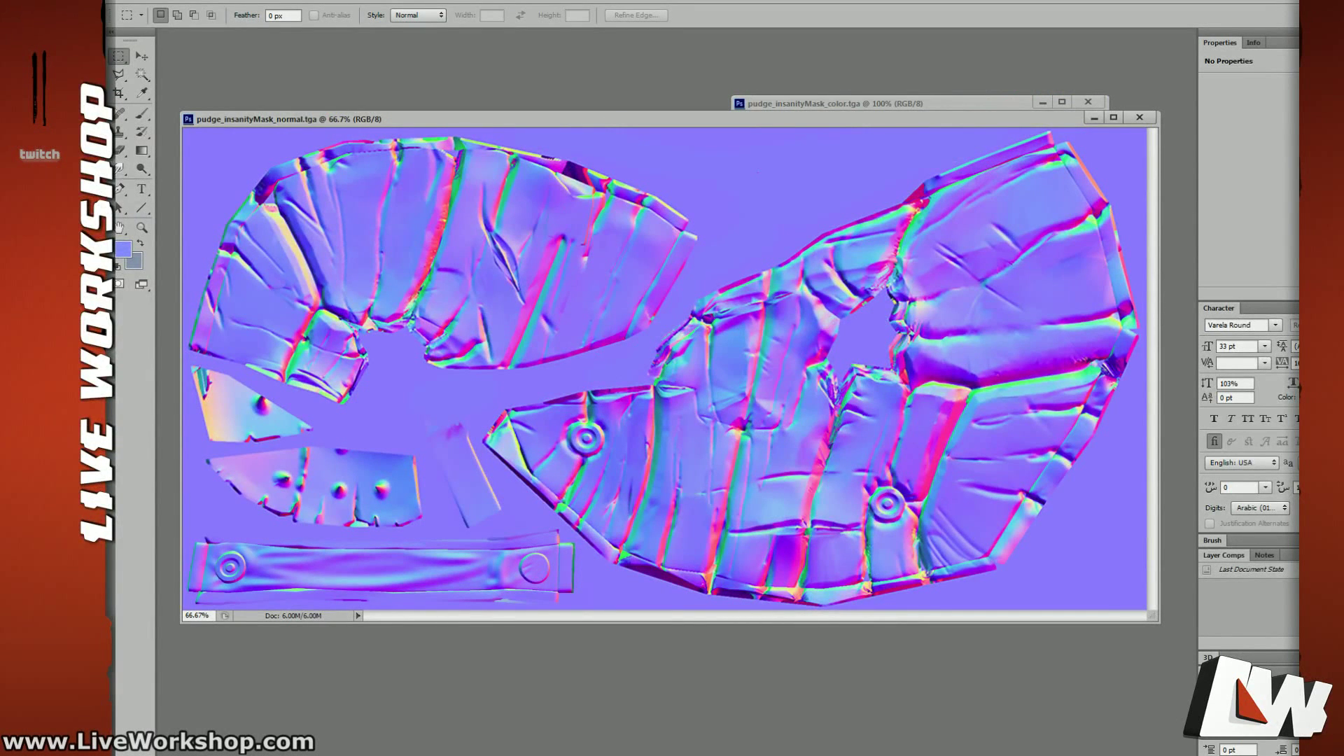
Step: Open pudge_insanityMask_mask1.tga and pudge_insanityMask_mask2.tga together in Photoshop and bring mask2 to the front
key("alt+Tab")
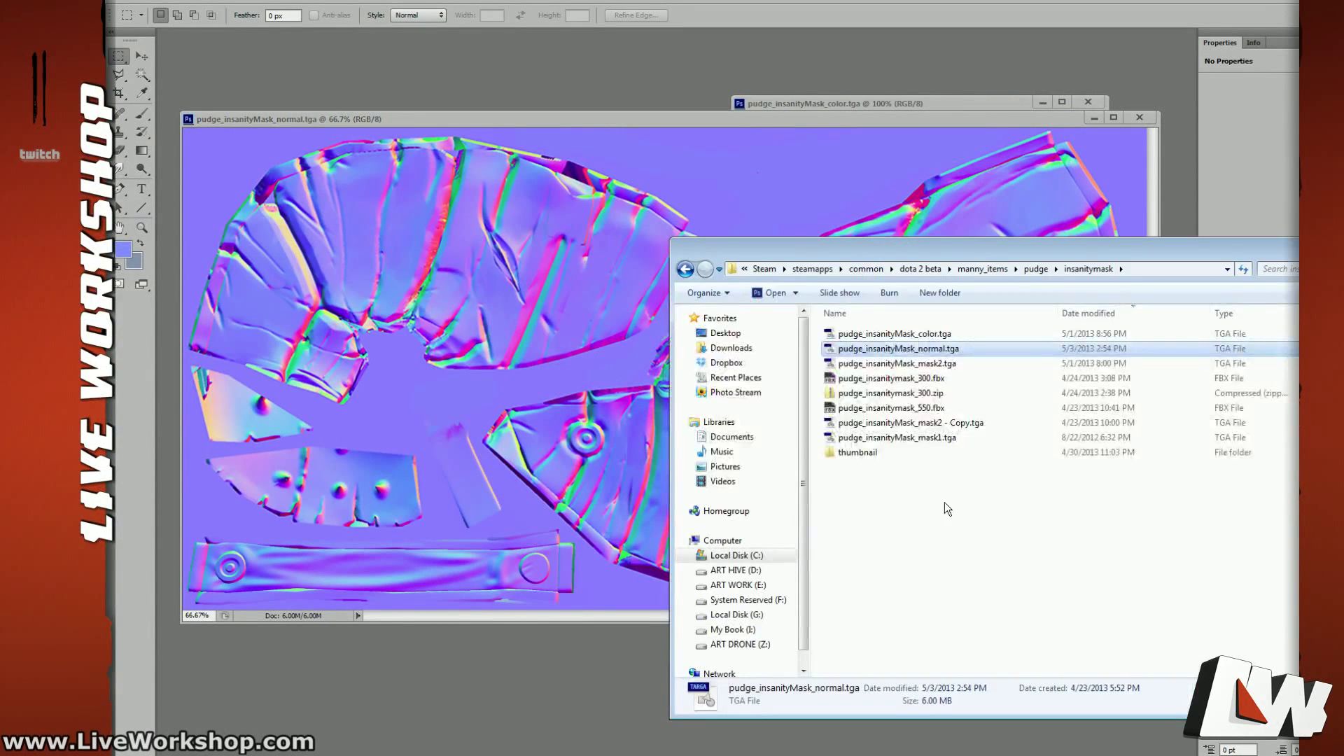
left_click(908, 369)
left_click(904, 437, "ctrl")
left_click_drag(913, 369, 507, 654)
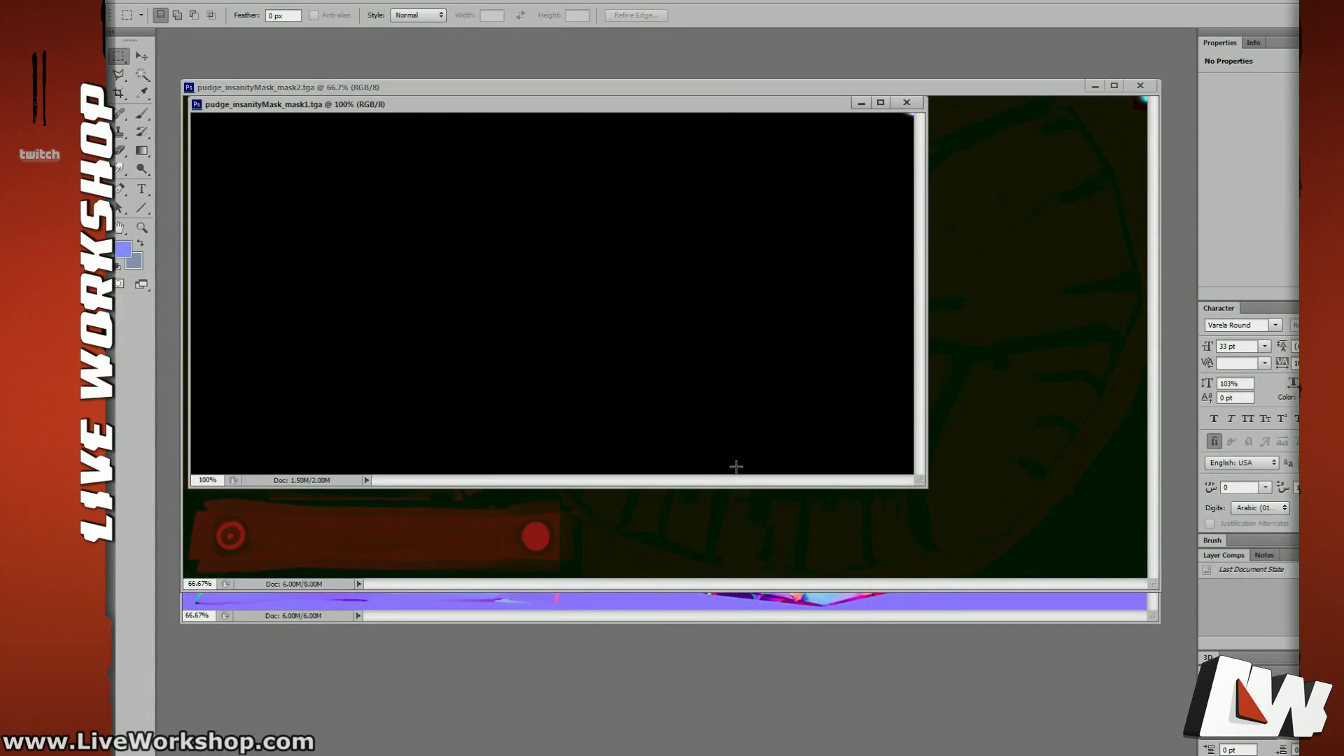
left_click_drag(745, 106, 918, 454)
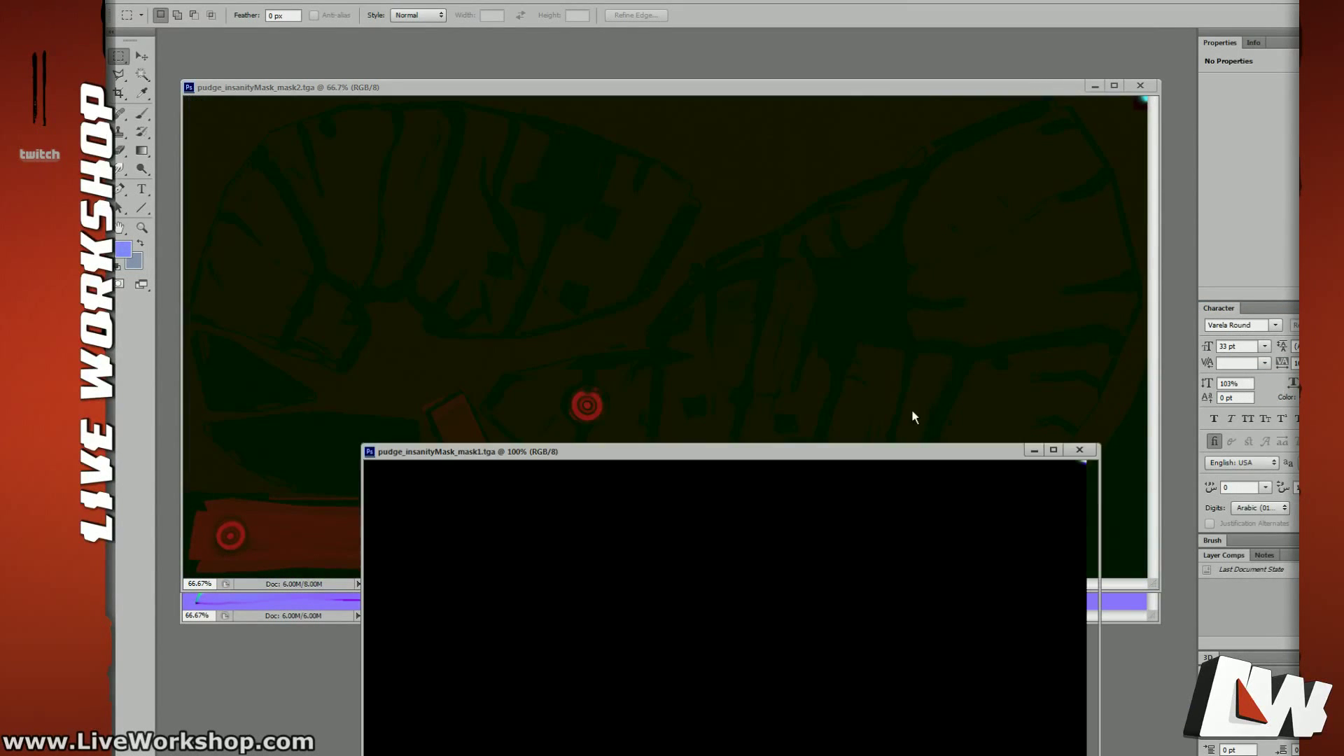
left_click(786, 86)
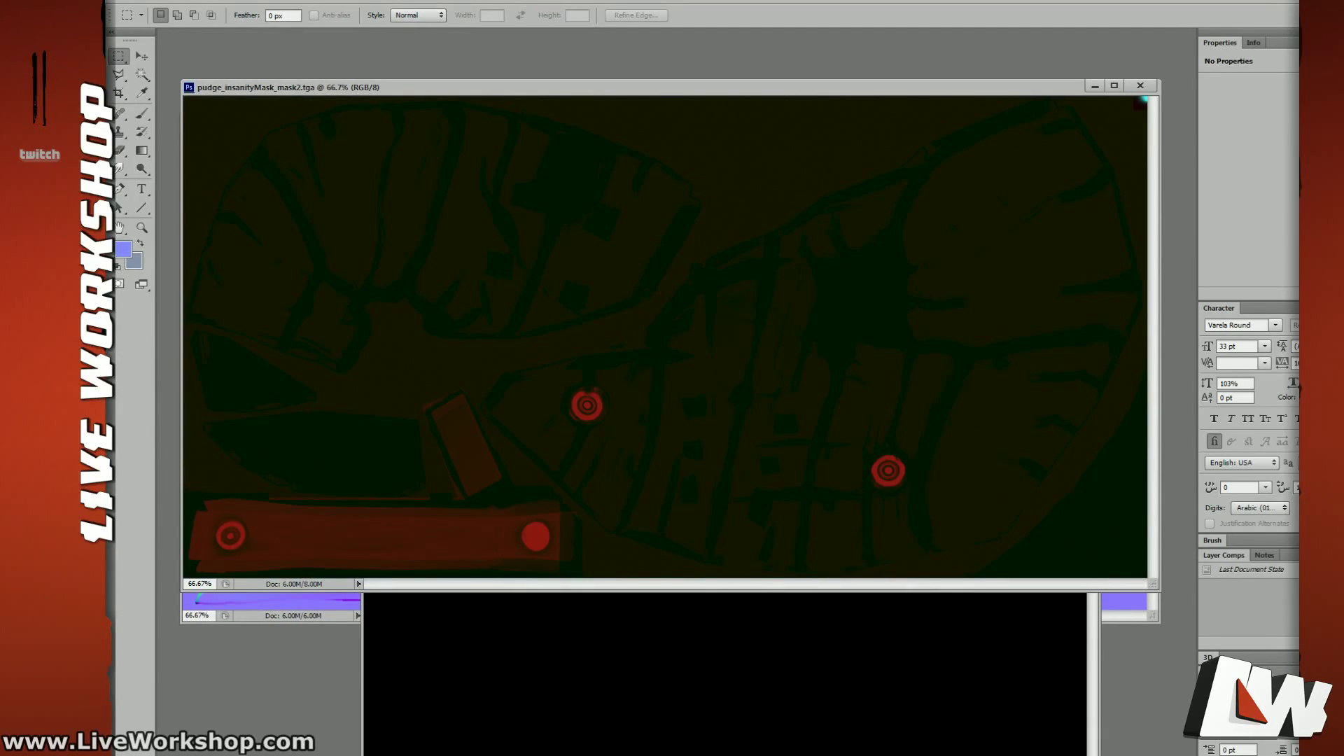
Step: Inspect the red, green, blue and alpha channels of pudge_insanityMask_mask2.tga, return to RGB and close the file
key("ctrl+3")
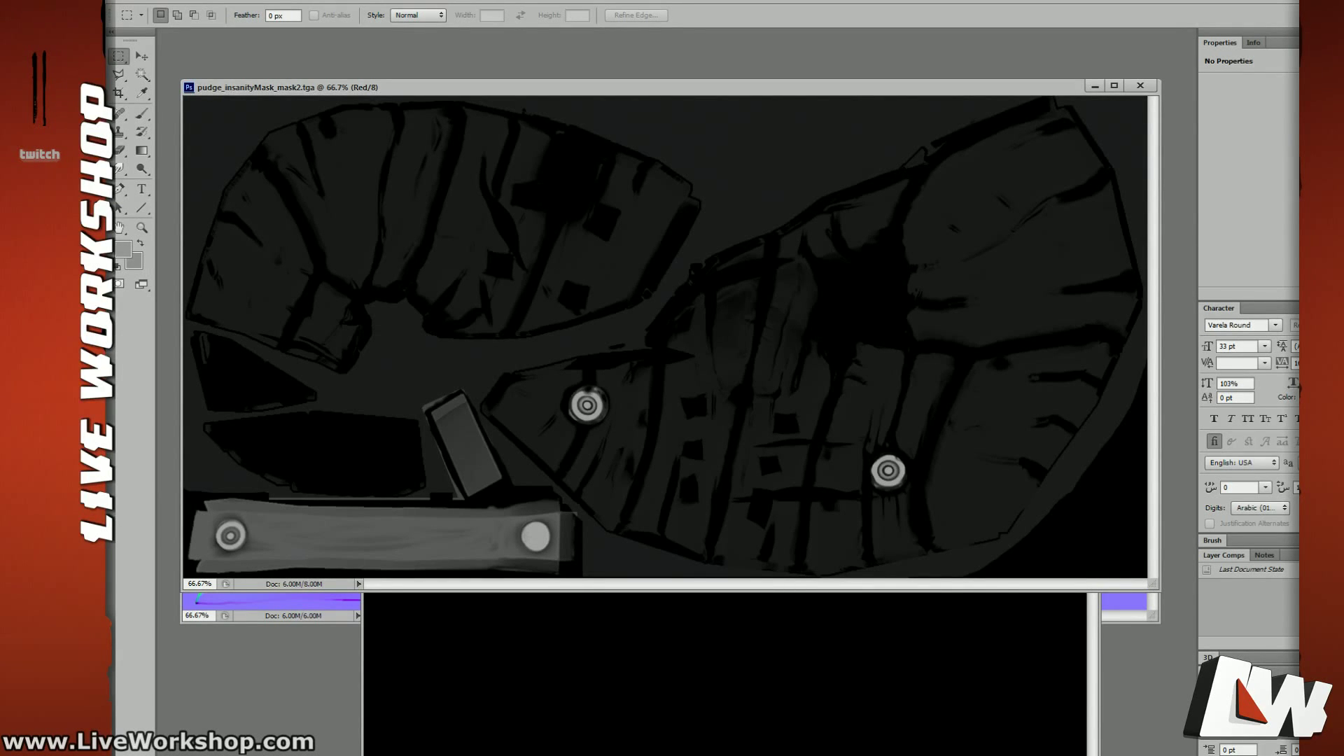
key("ctrl+4")
key("ctrl+5")
key("ctrl+6")
key("ctrl+2")
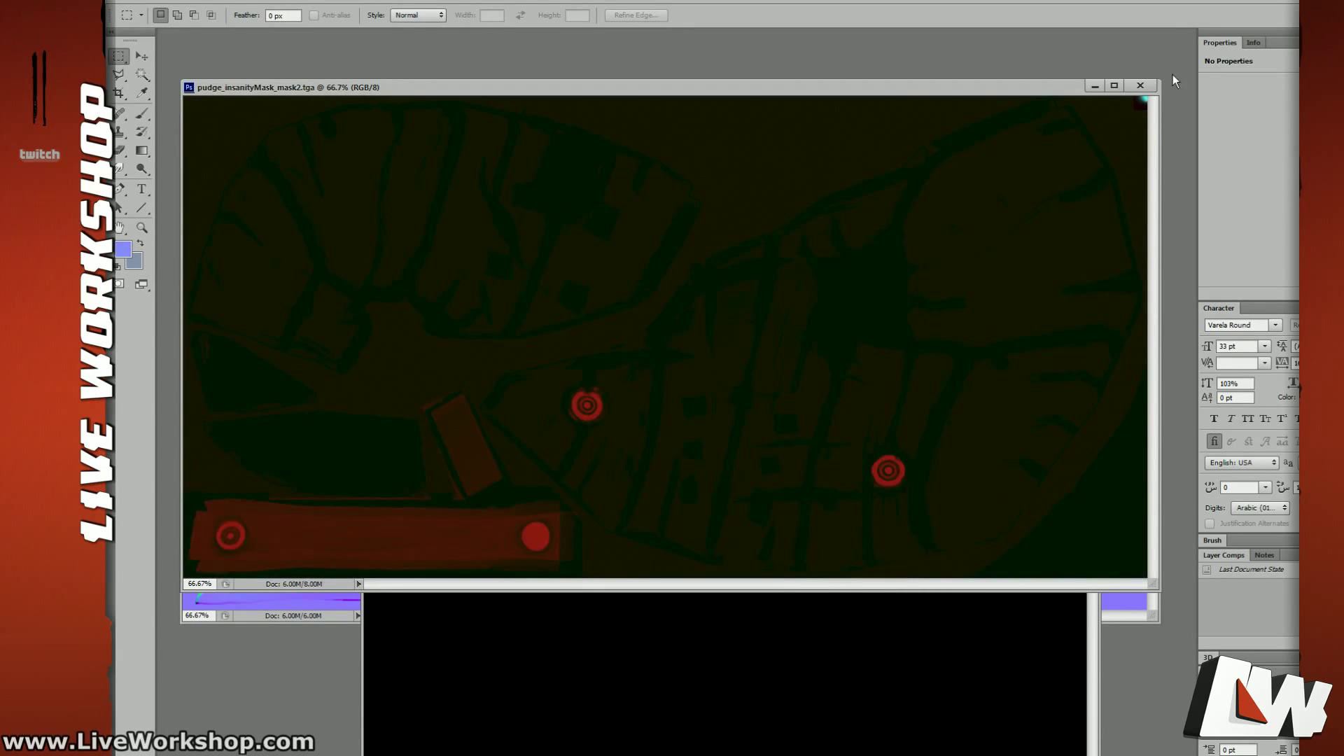
left_click(1140, 86)
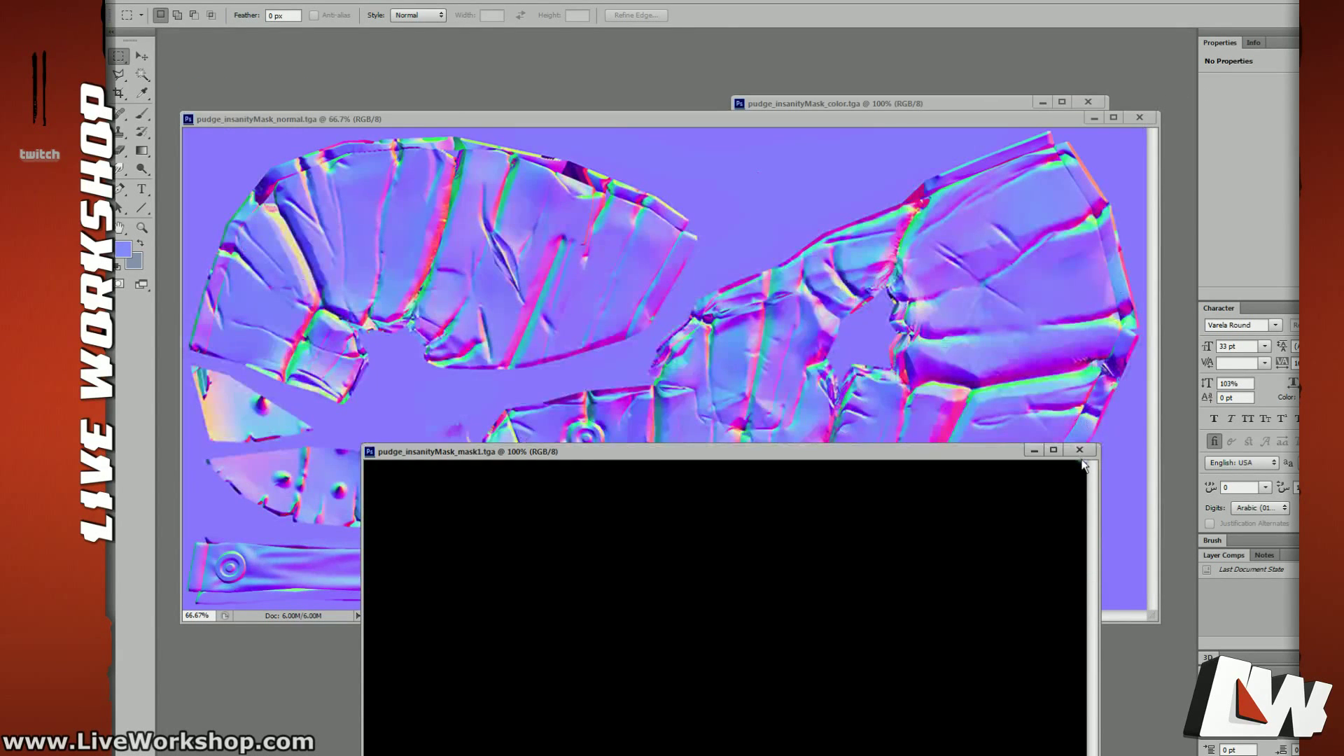
Step: Inspect the green channel of pudge_insanityMask_mask1.tga and close the file
left_click_drag(981, 448, 933, 363)
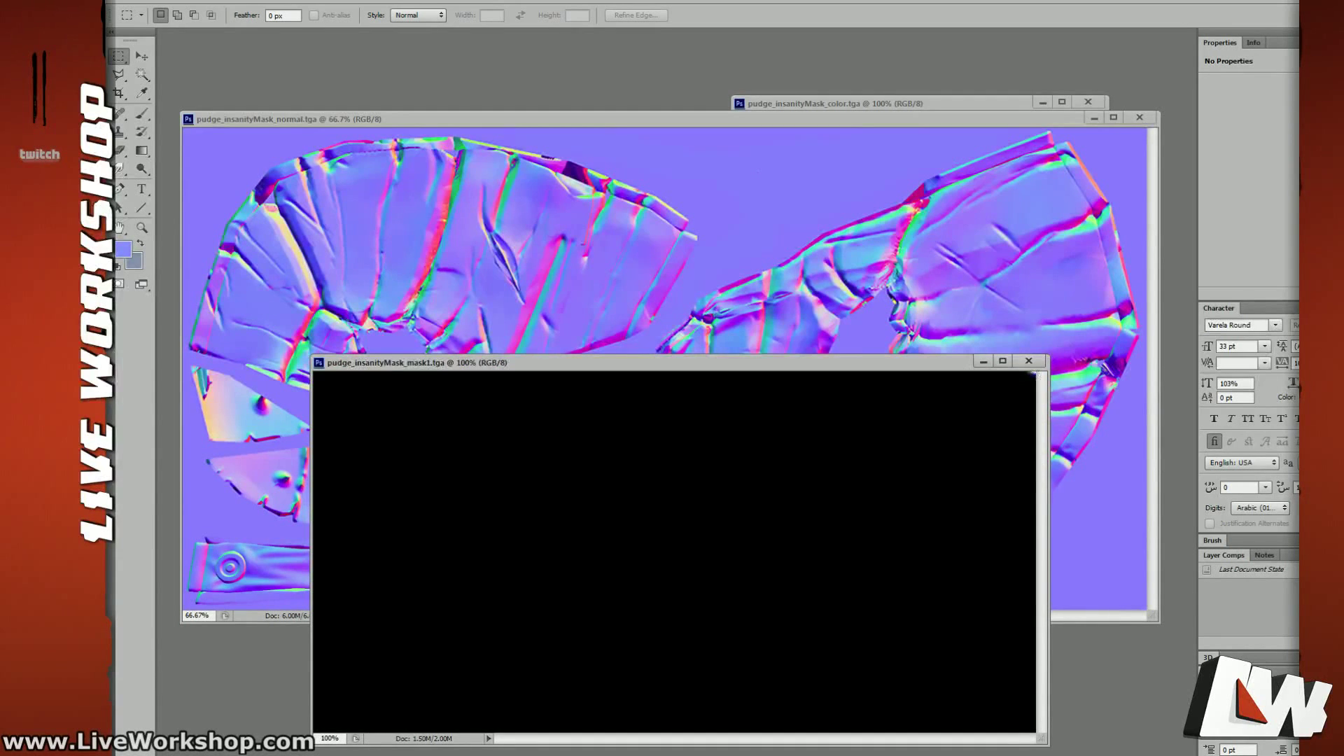
key("ctrl+4")
left_click(1029, 361)
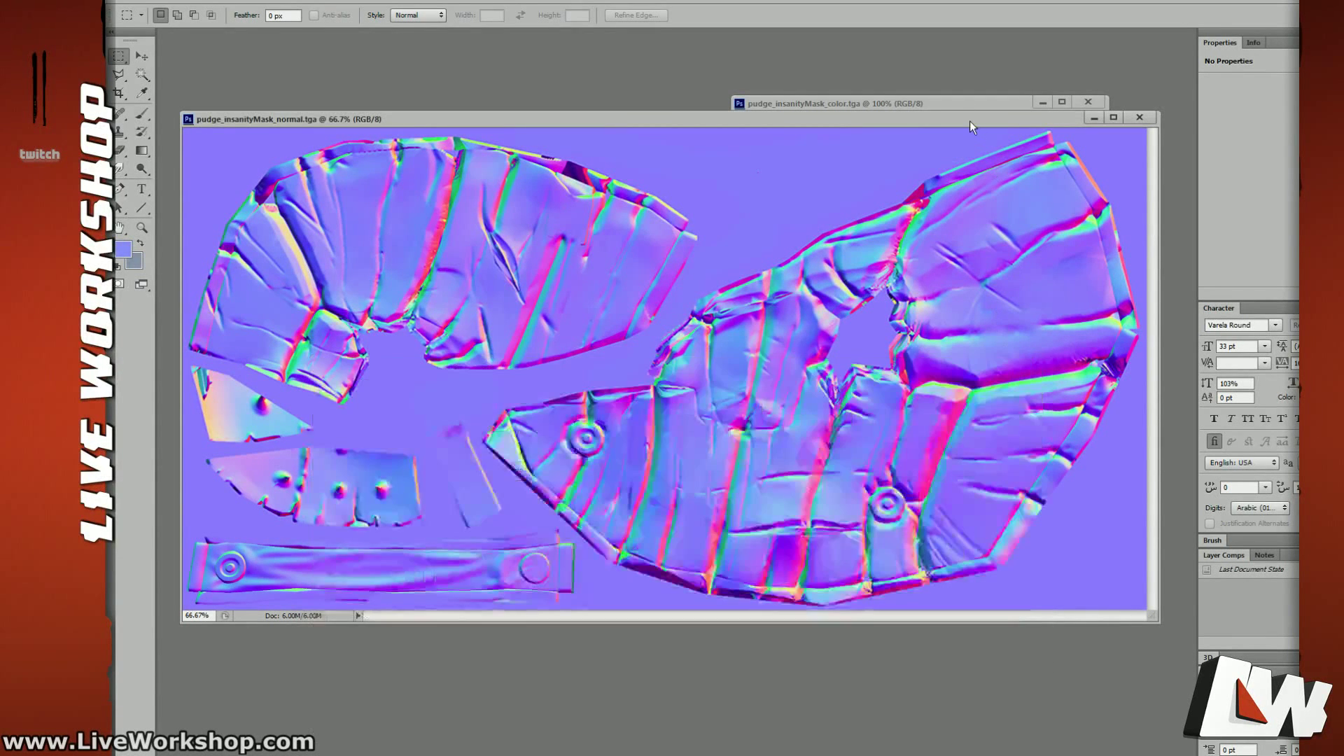
Step: Close pudge_insanityMask_normal.tga and reposition the pudge_insanityMask_color_INGAME.psd window
left_click_drag(969, 120, 984, 186)
left_click(1154, 182)
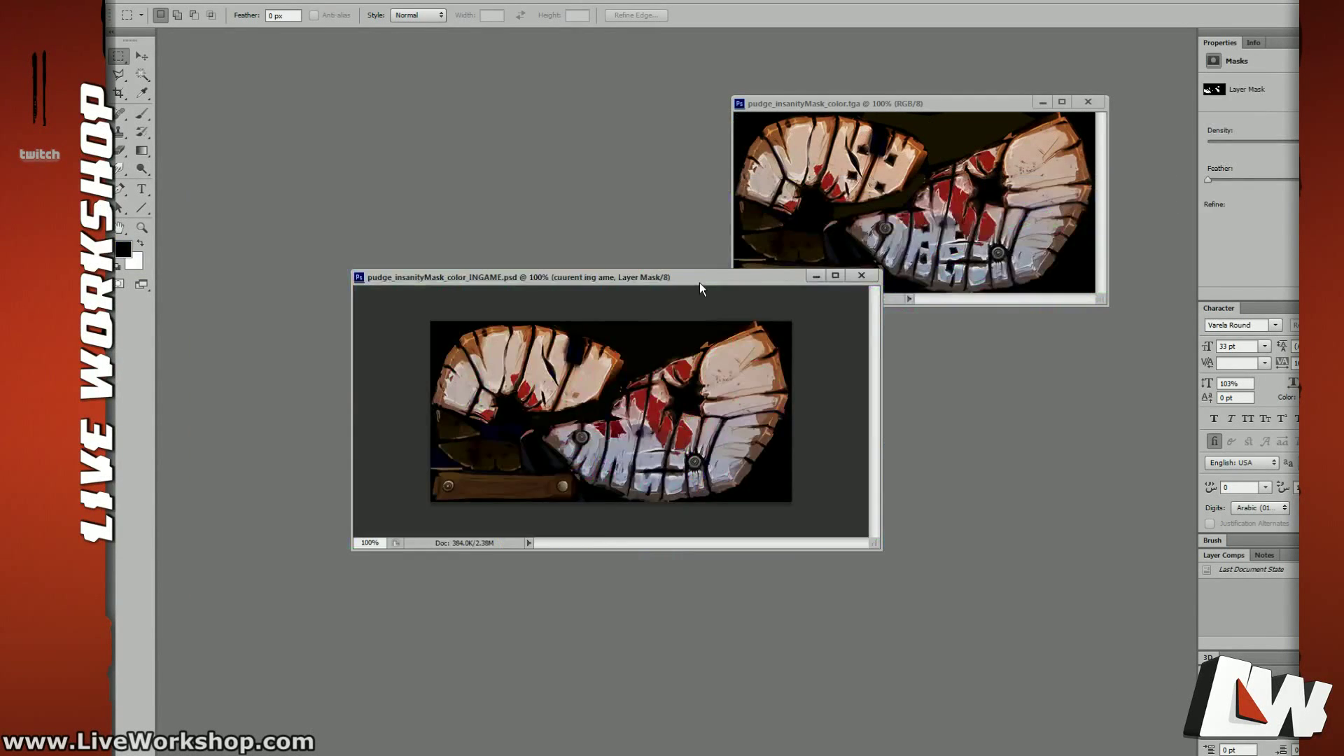
left_click_drag(700, 285, 733, 270)
Step: Check the two insanity mask texture folders, switch to Softimage and examine both masks on the Pudge model
key("ctrl+o")
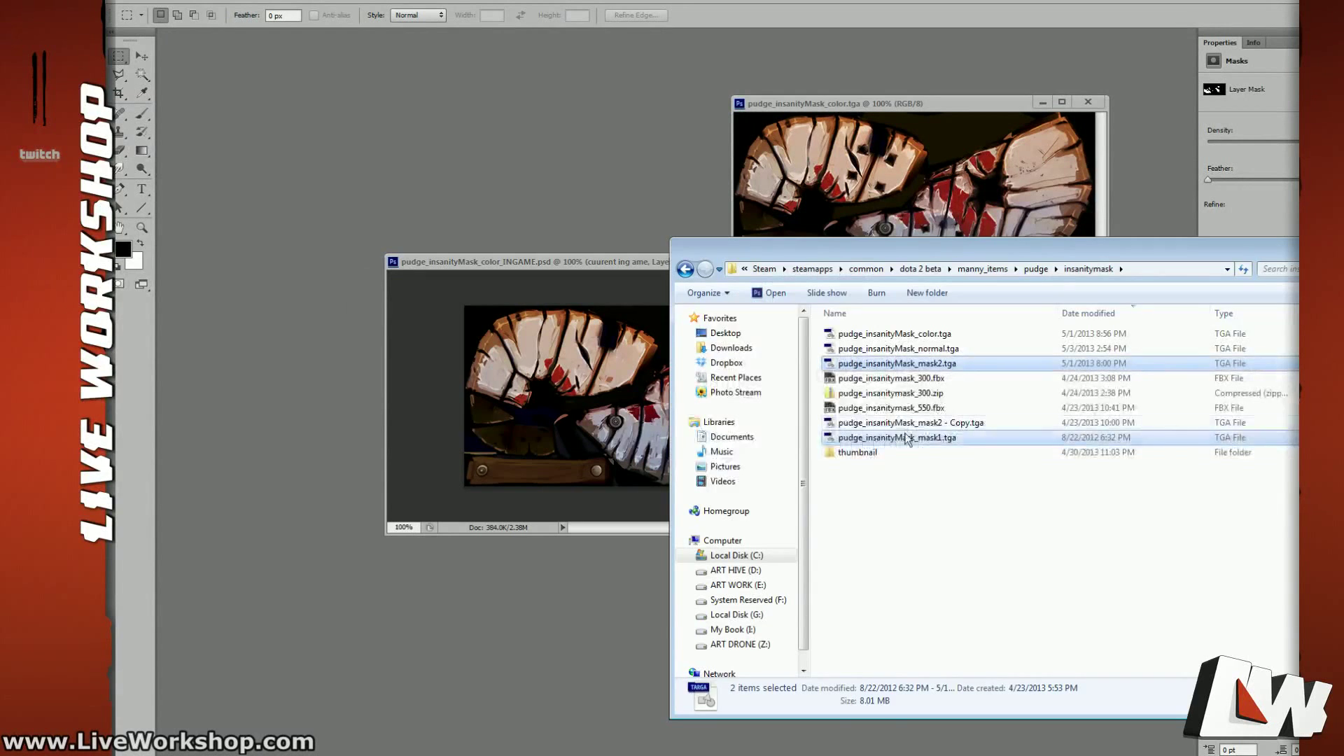
key("alt+Tab")
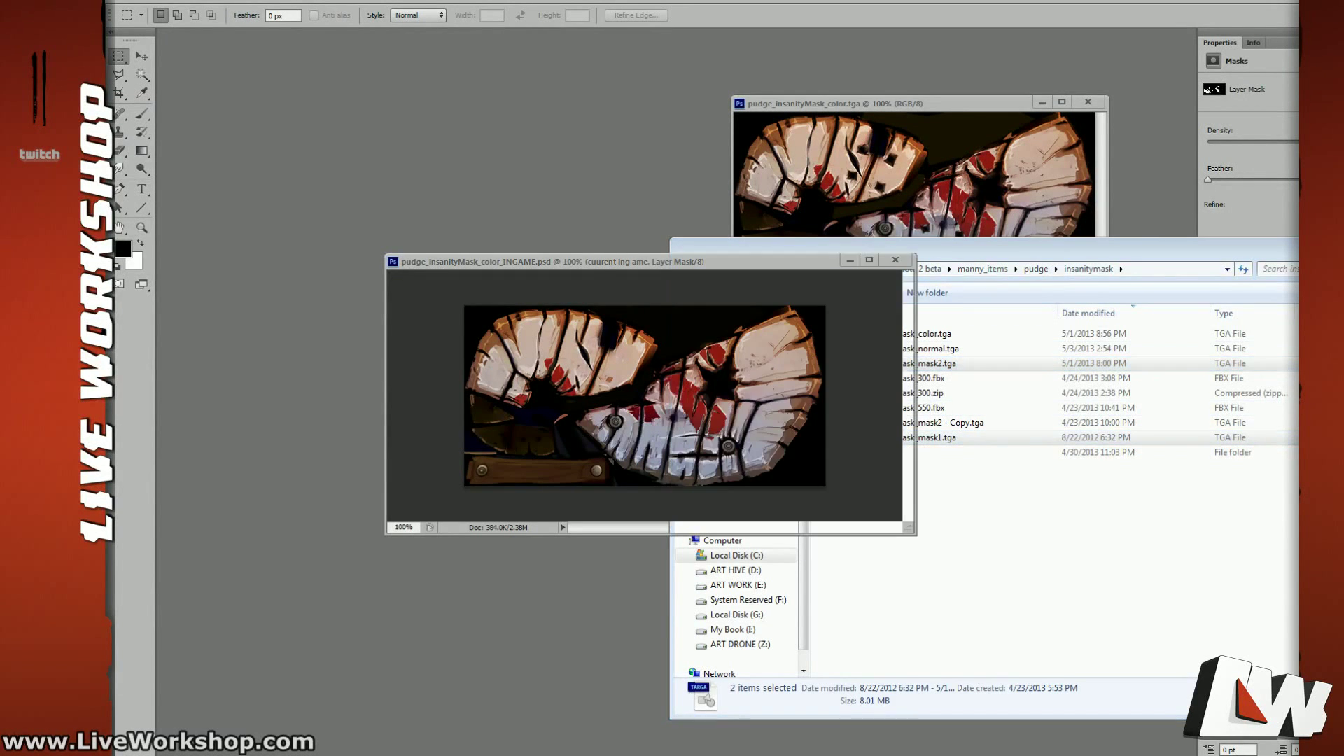
key("alt+Tab")
left_click_drag(646, 316, 673, 282)
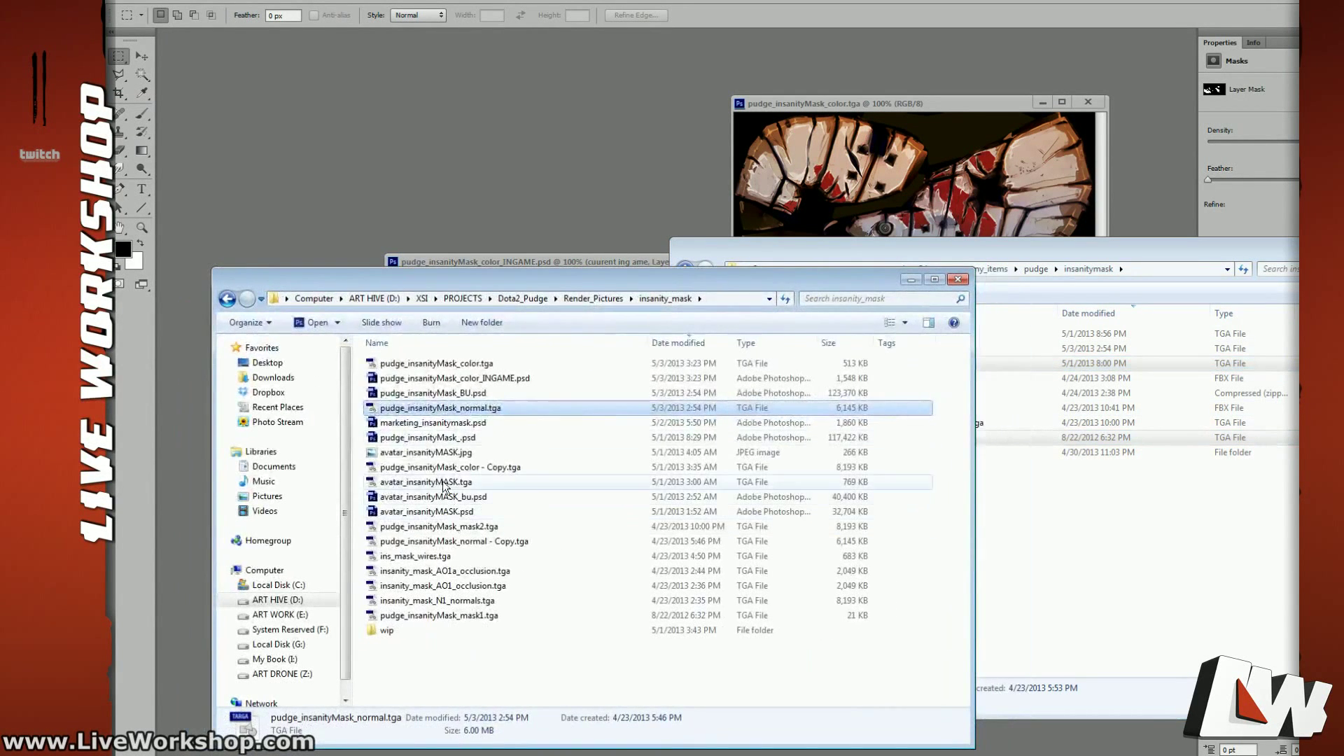
key("alt+Tab")
scroll(836, 336, "down", 5)
middle_click_drag(836, 336, 746, 357)
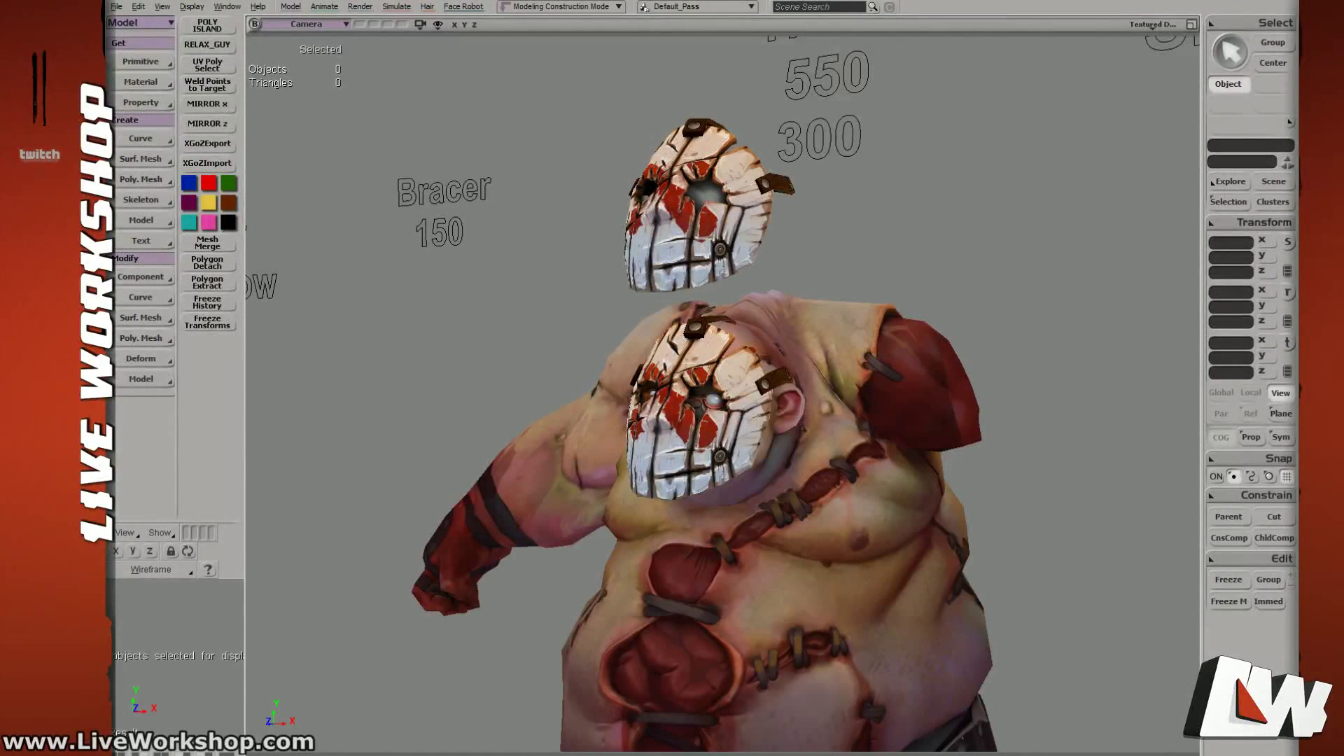
Step: Switch to File Explorer, go up to the dota 2 beta folder and trace manny_items, pudge and insanitymask back down
key("alt+Tab")
key("alt+Tab")
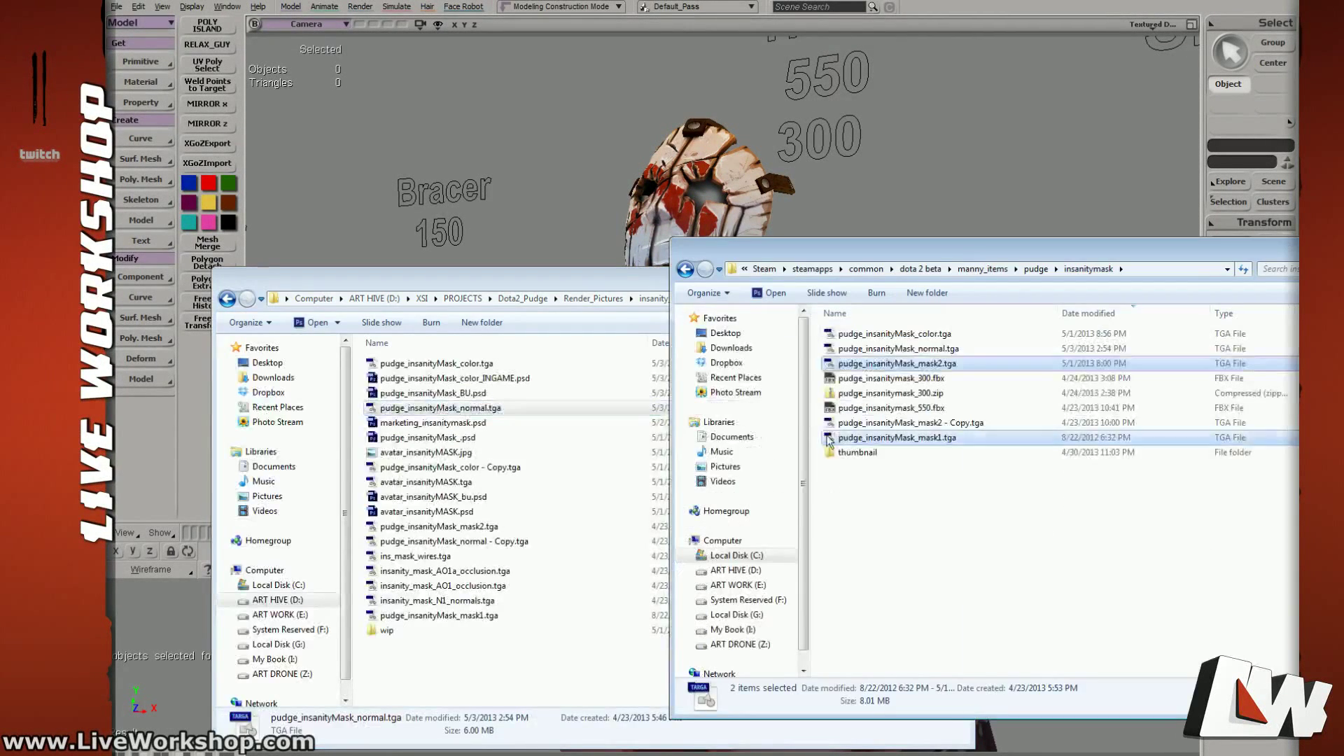
left_click_drag(728, 244, 371, 242)
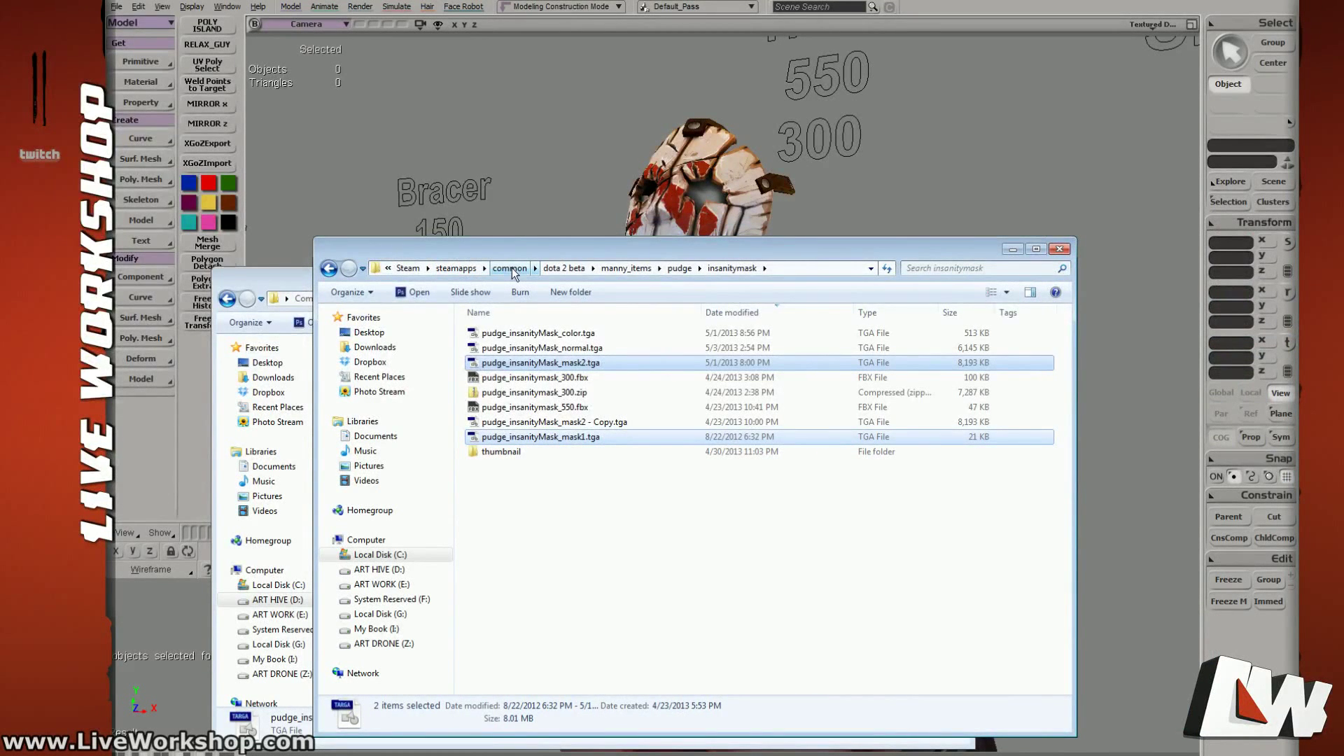
left_click(622, 270)
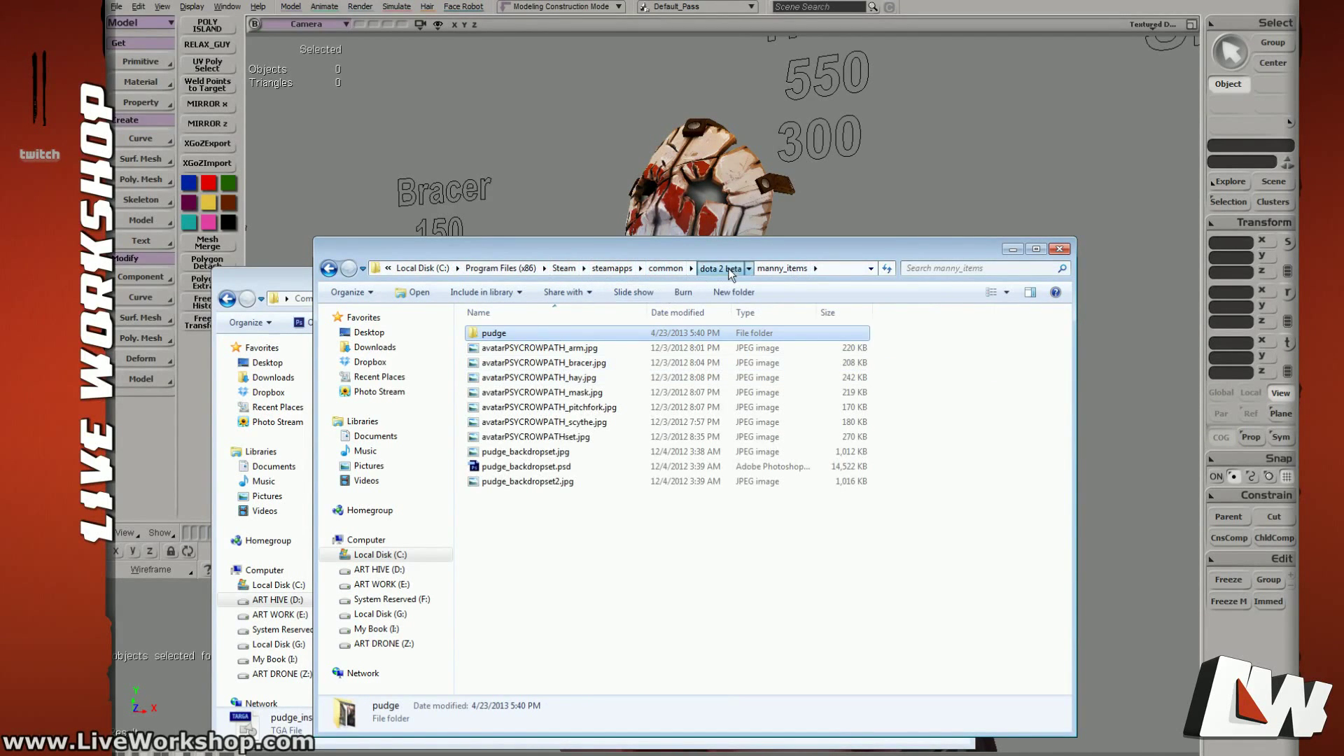
left_click(728, 268)
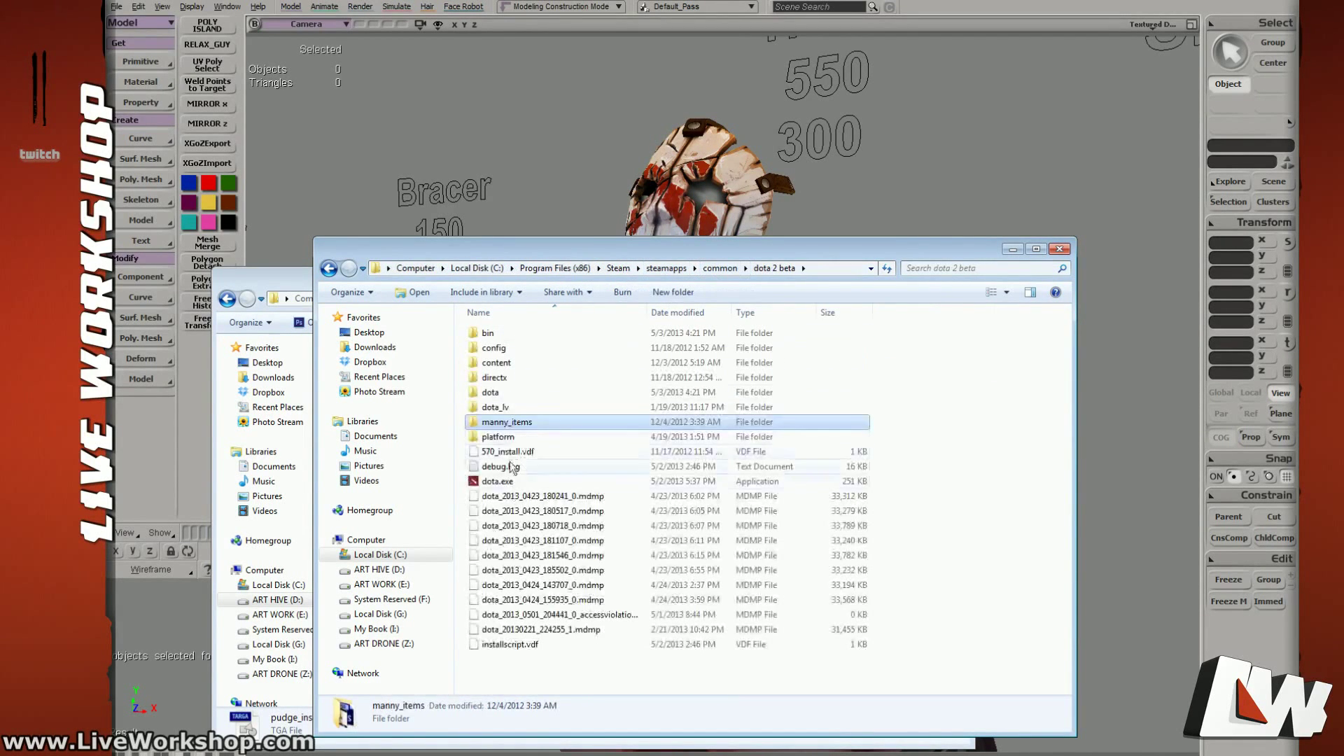
double_click(507, 422)
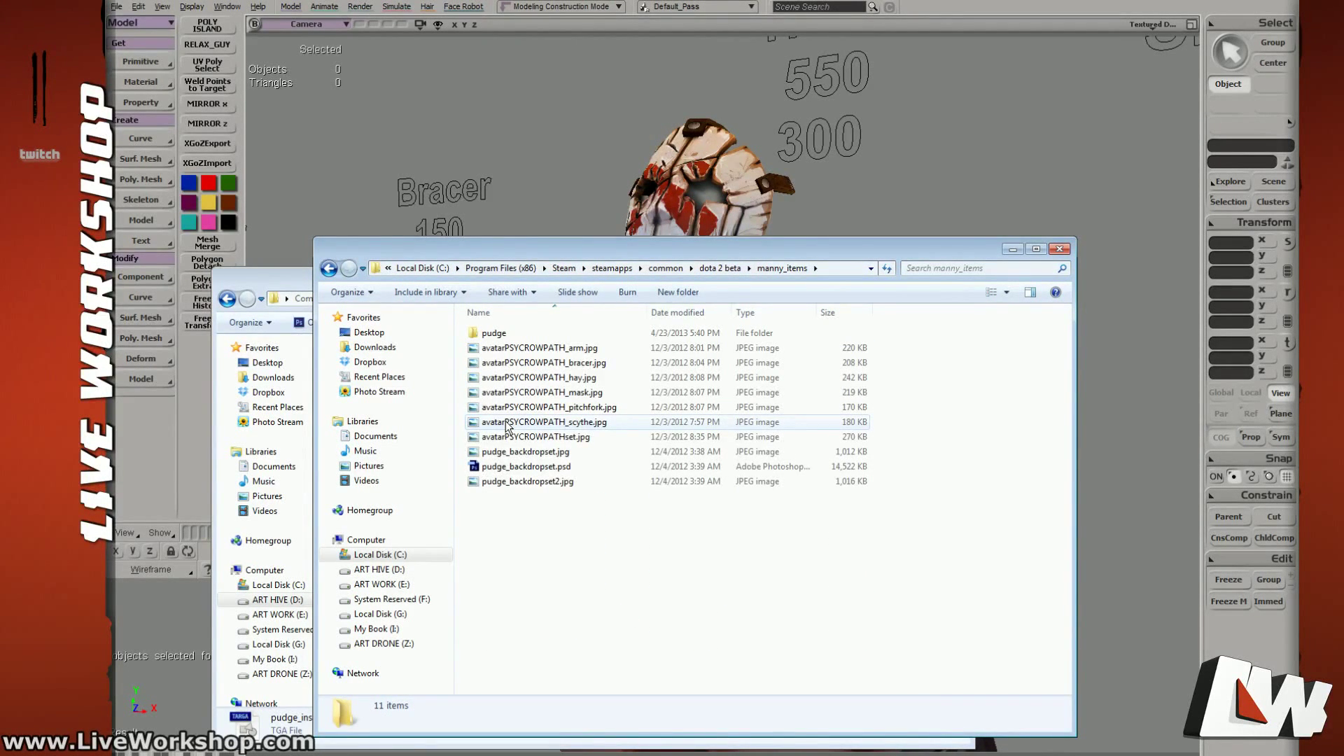
double_click(499, 334)
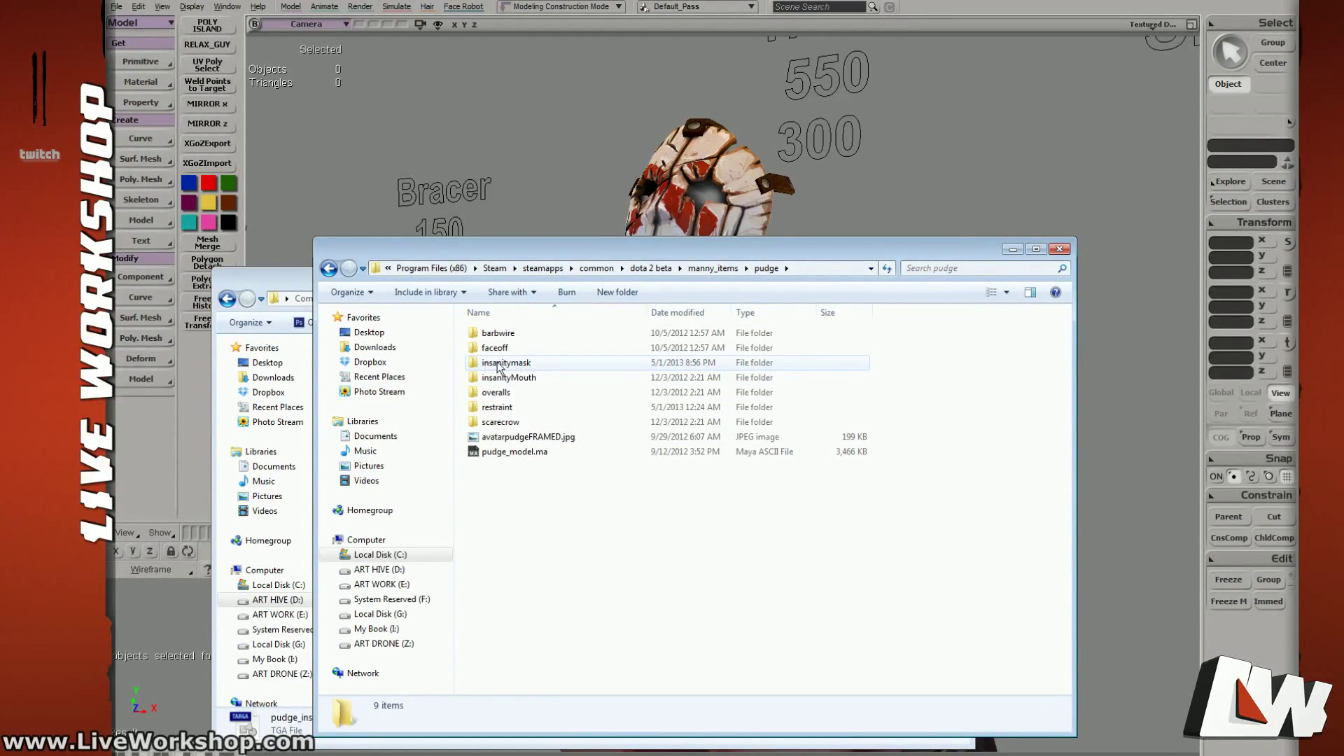
double_click(499, 362)
Step: Review the normal, color, mask2 and mask1 TGA files in the insanitymask folder
left_click_drag(568, 258, 598, 250)
left_click(571, 341)
left_click(572, 326)
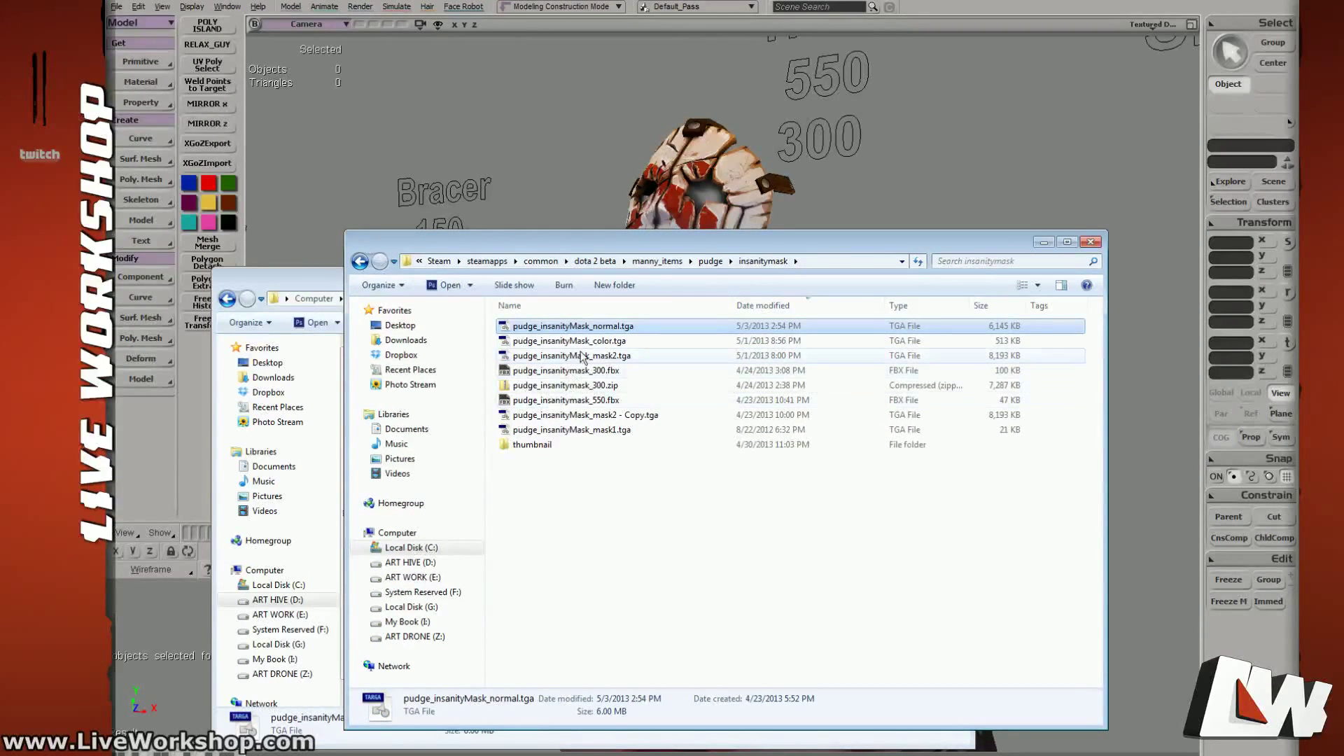
left_click(575, 415)
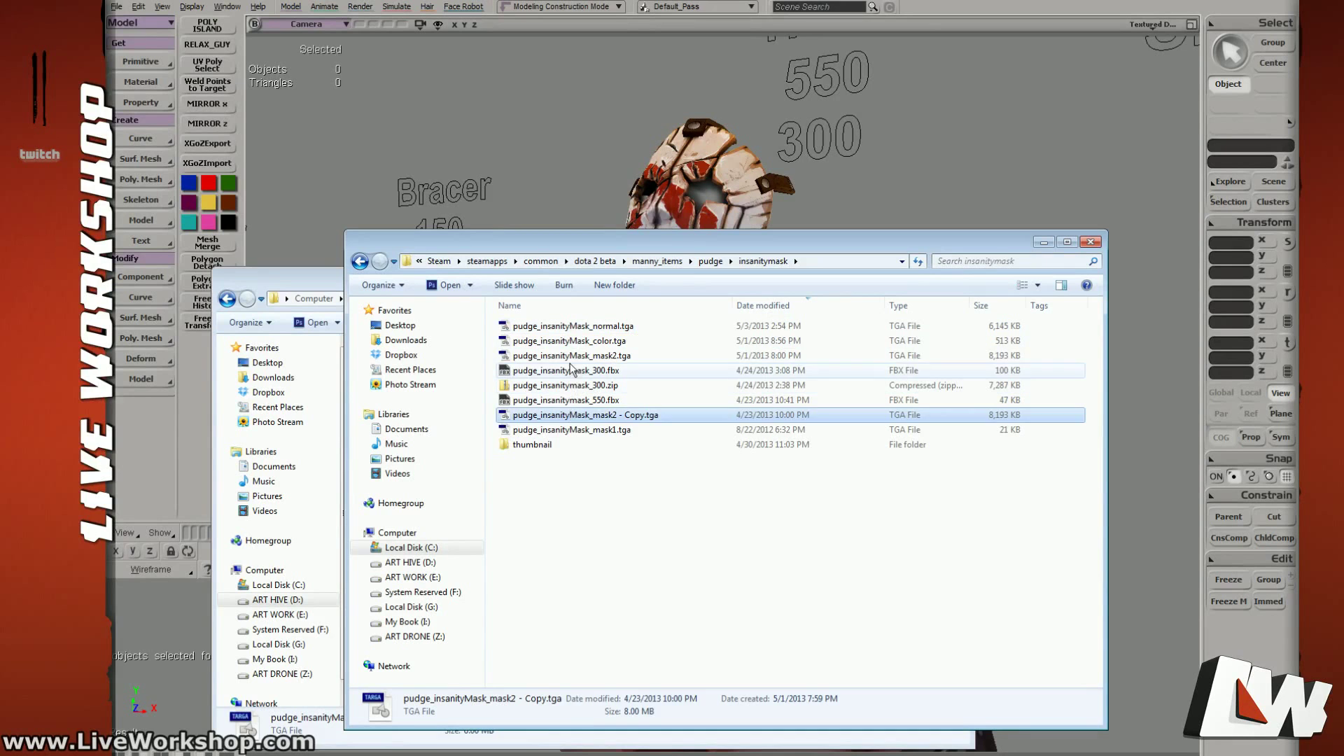
left_click(573, 356)
left_click(568, 430)
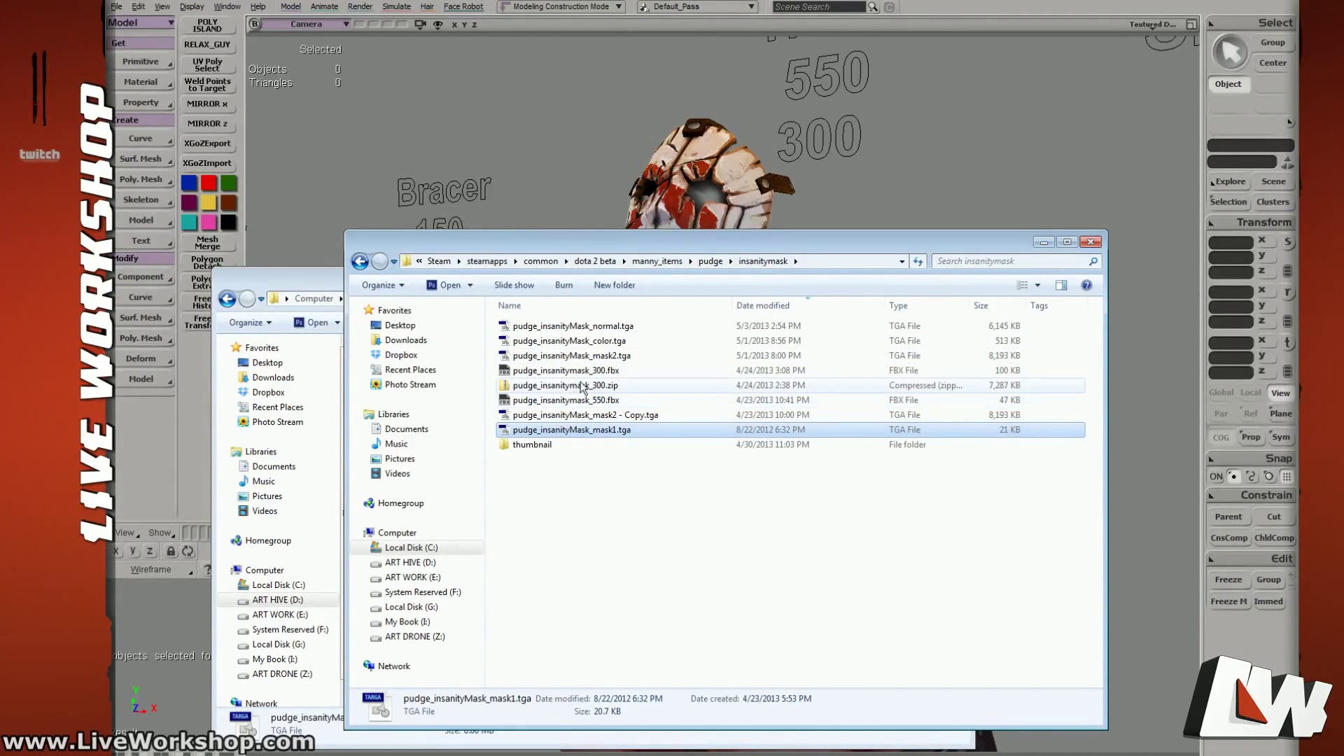
left_click_drag(623, 250, 683, 245)
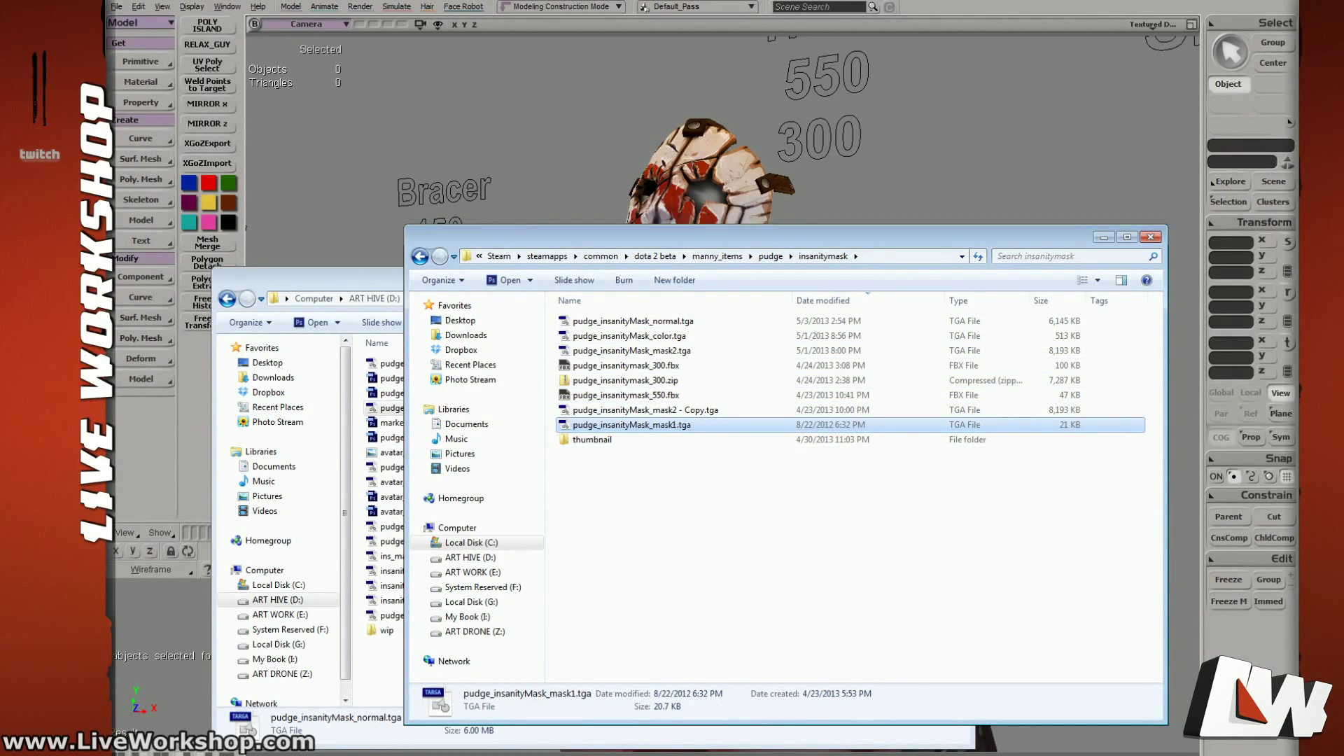
Step: Copy avatar_insanityMASK.jpg from the Render_Pictures insanity_mask folder into the Steam insanitymask folder
key("alt+Tab")
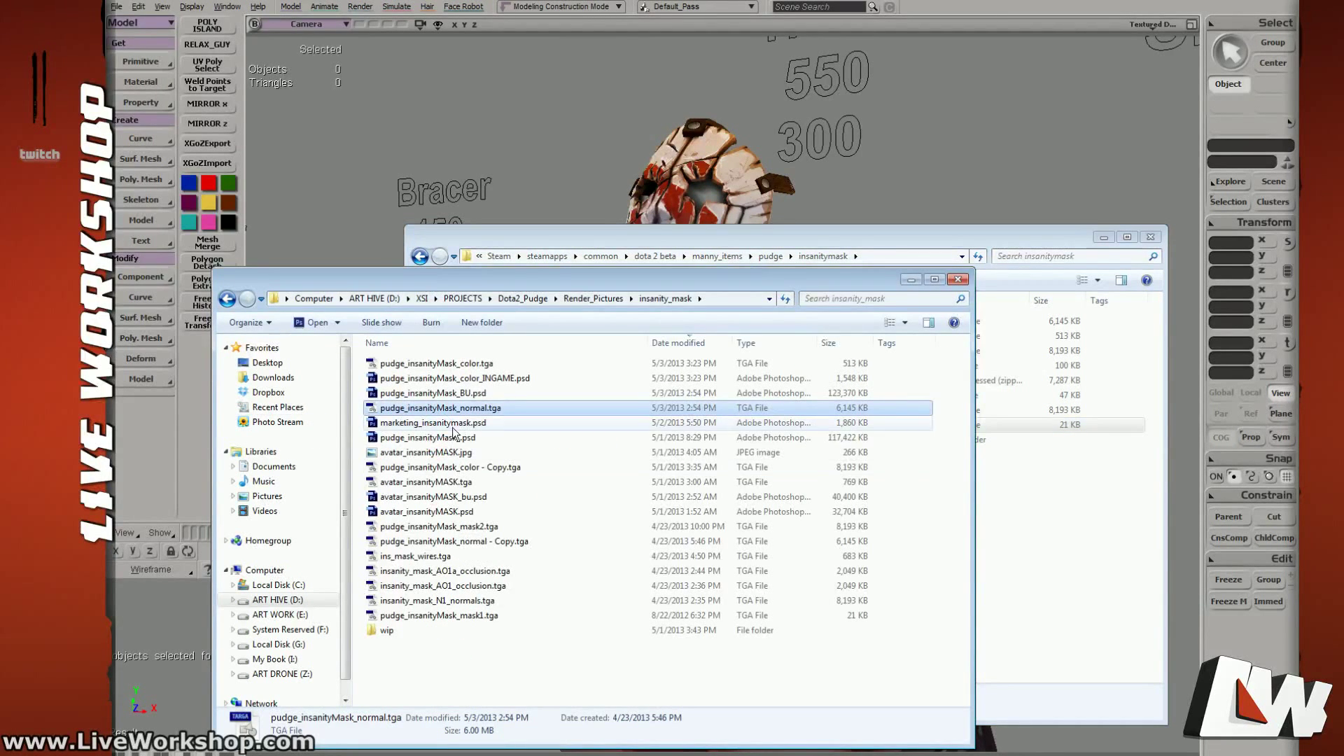
left_click(439, 452)
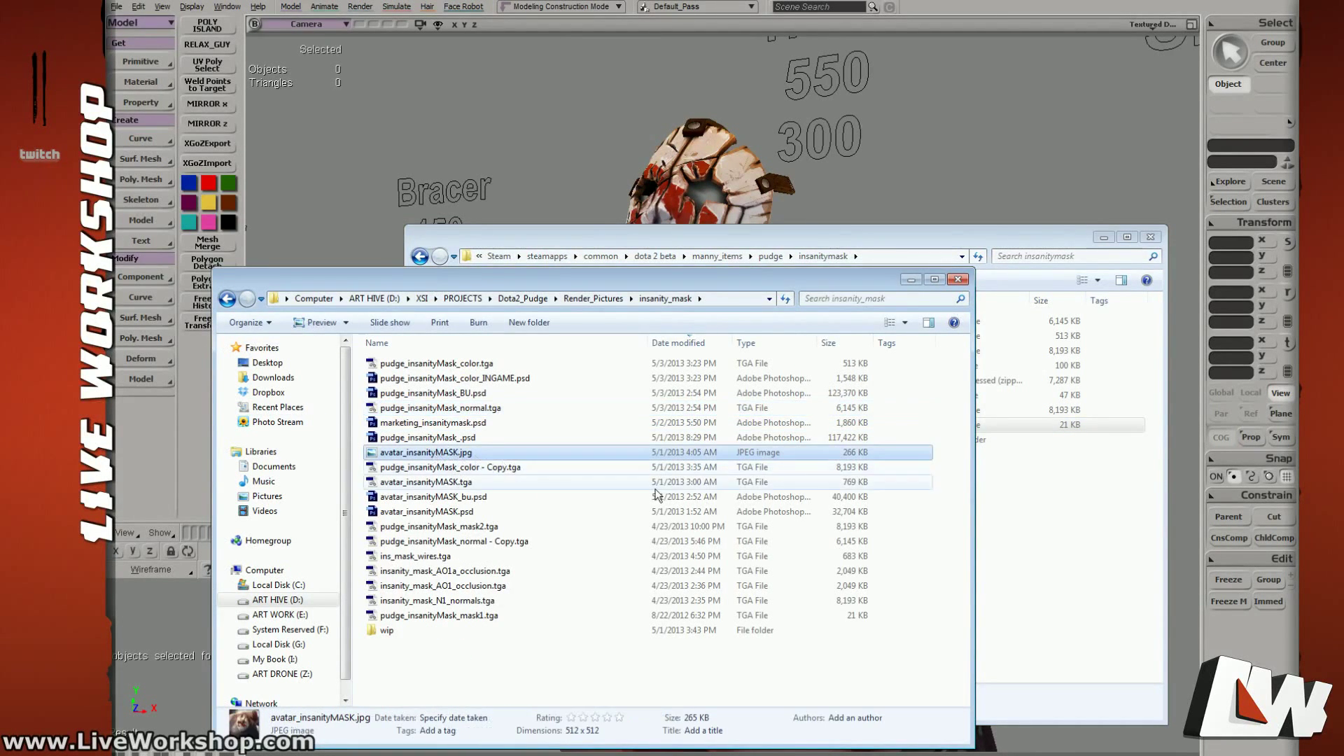
key("alt+Tab")
key("ctrl+v")
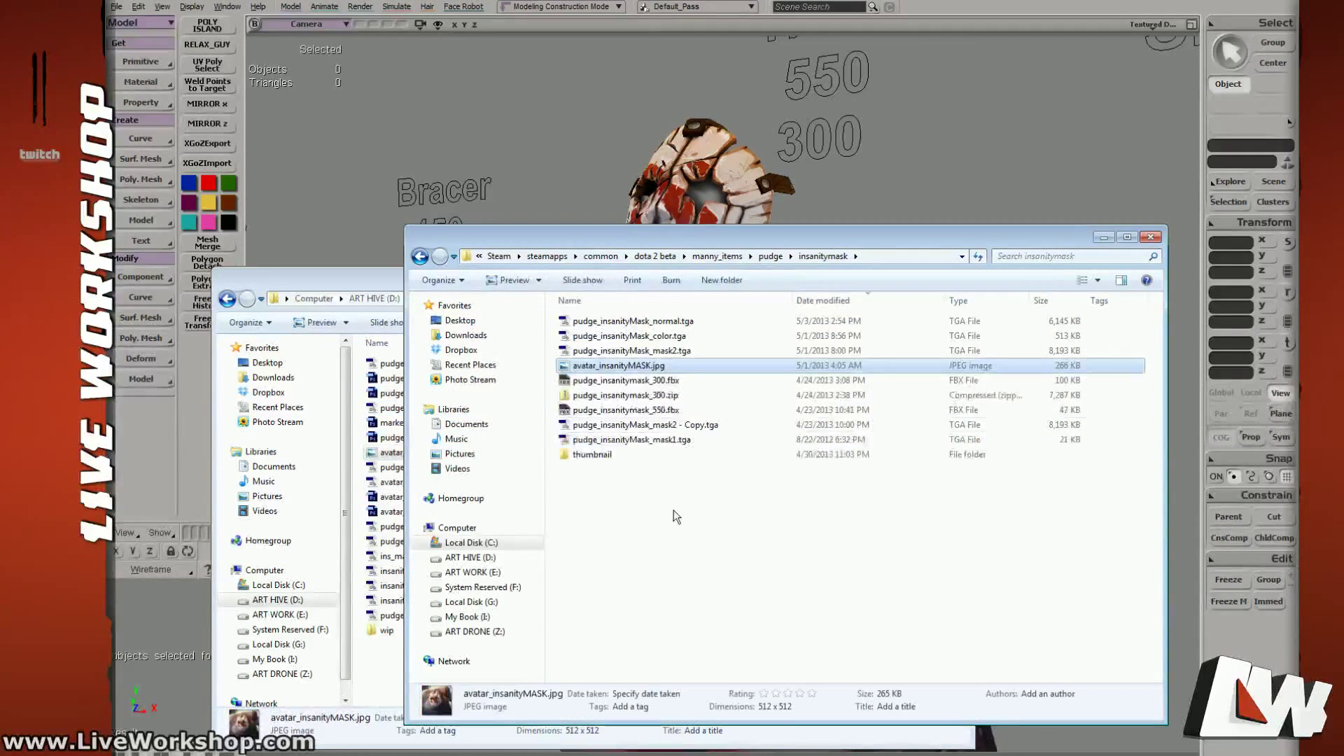
Step: View the copied avatar_insanityMASK.jpg in Windows Photo Viewer and close it
double_click(625, 365)
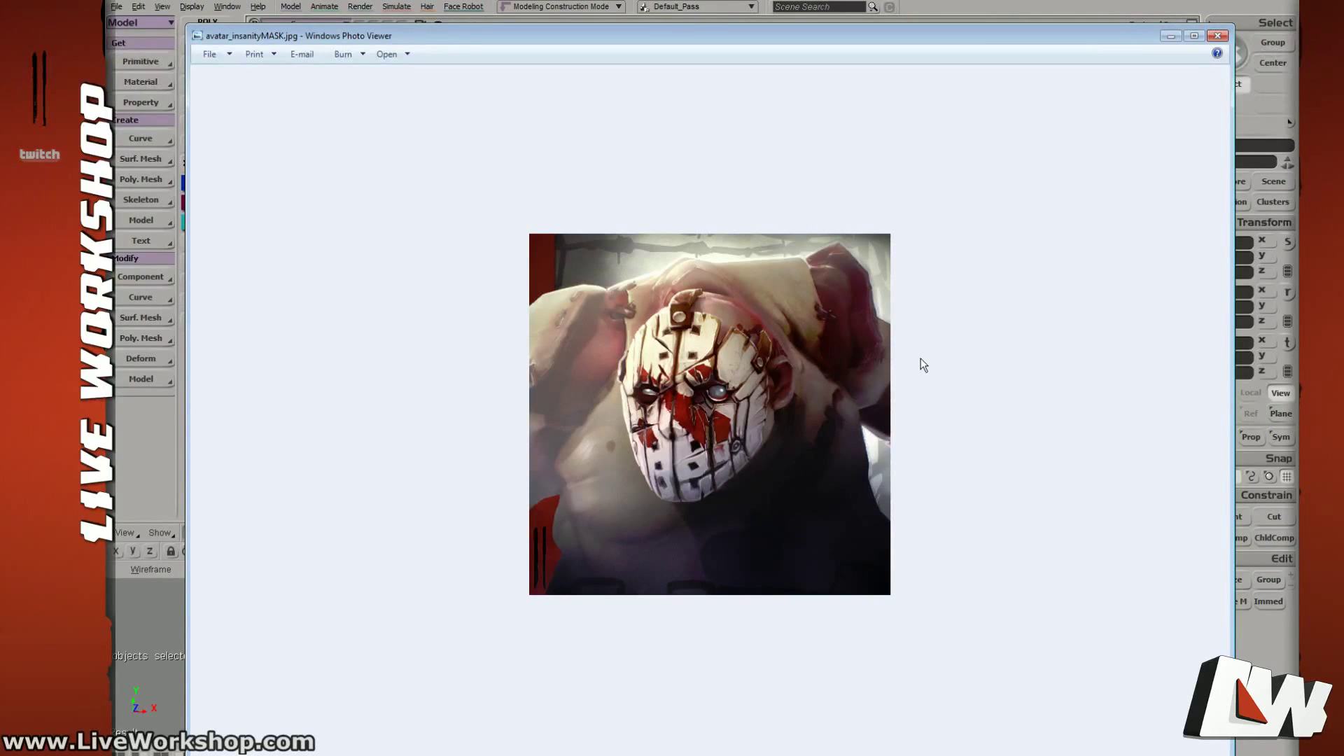
left_click_drag(1000, 41, 1018, 41)
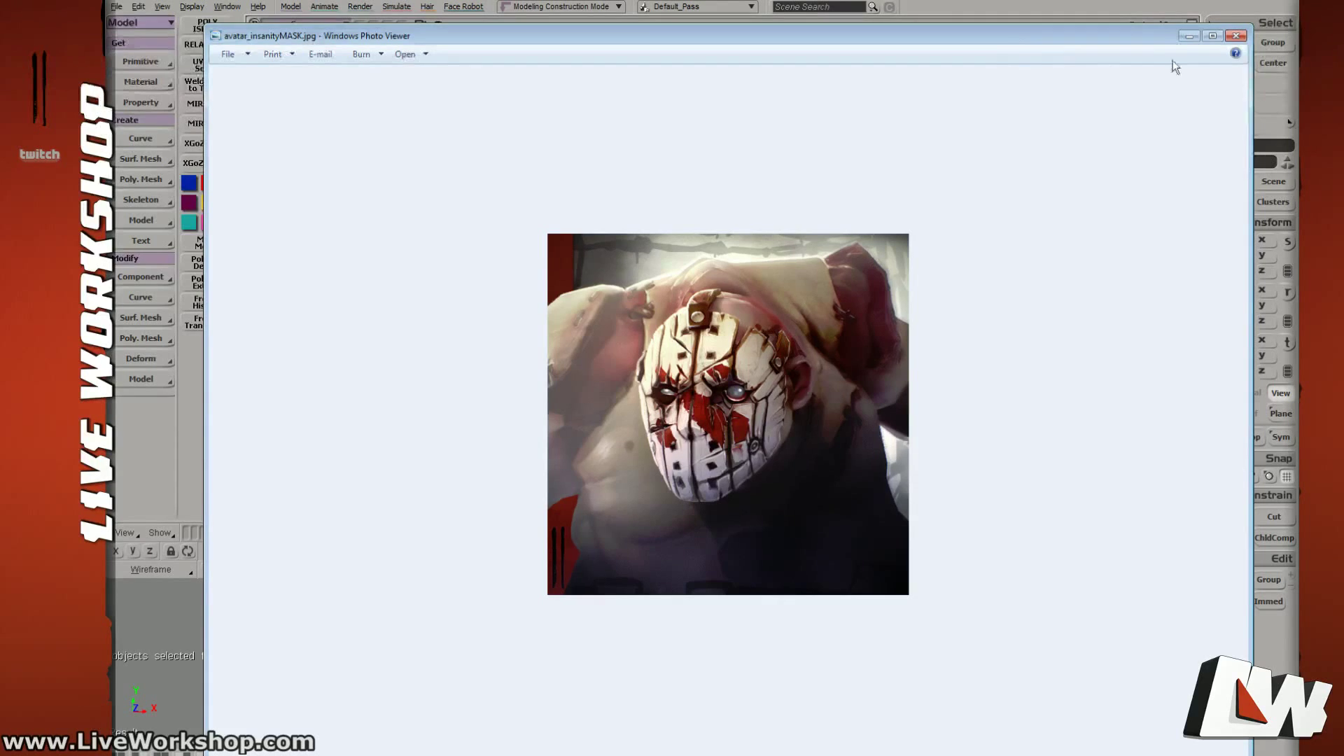
left_click(1228, 40)
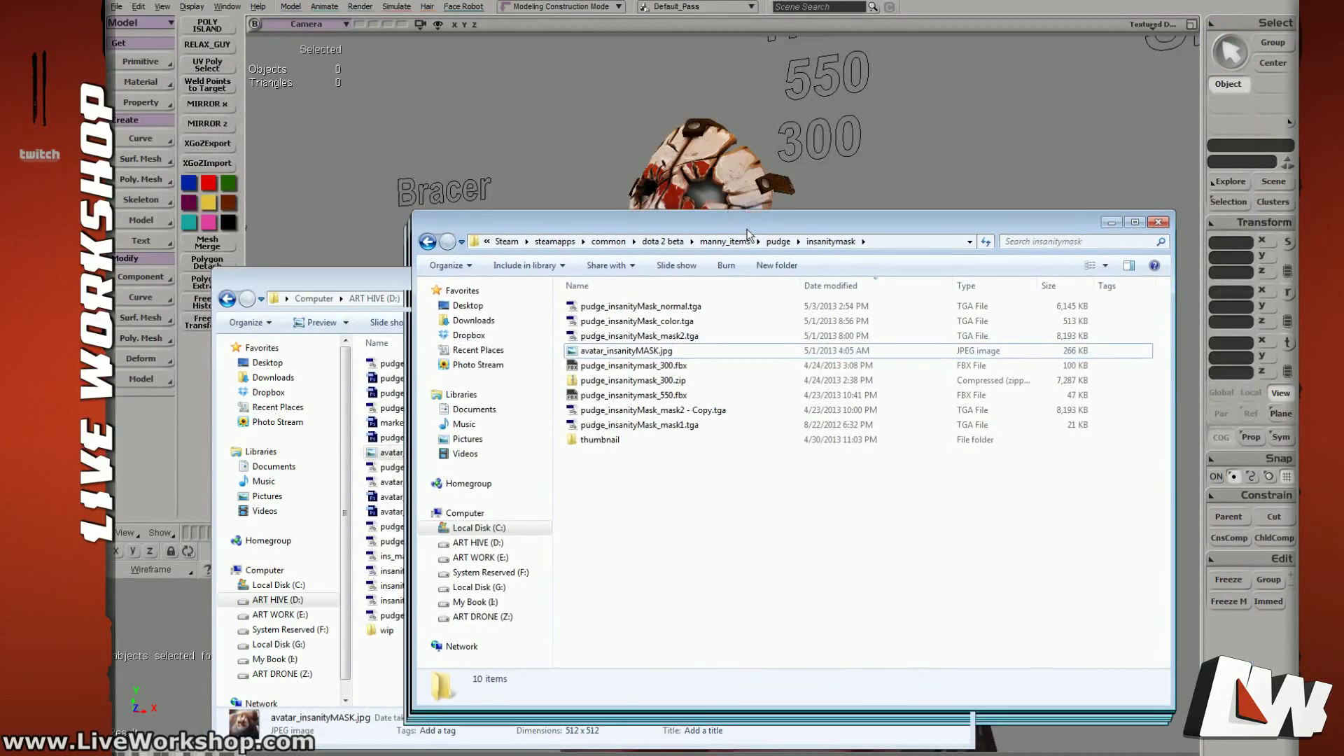
Step: Go over the avatar image and the normal and mask1 textures in the insanitymask folder, then clear the selection
left_click(639, 347)
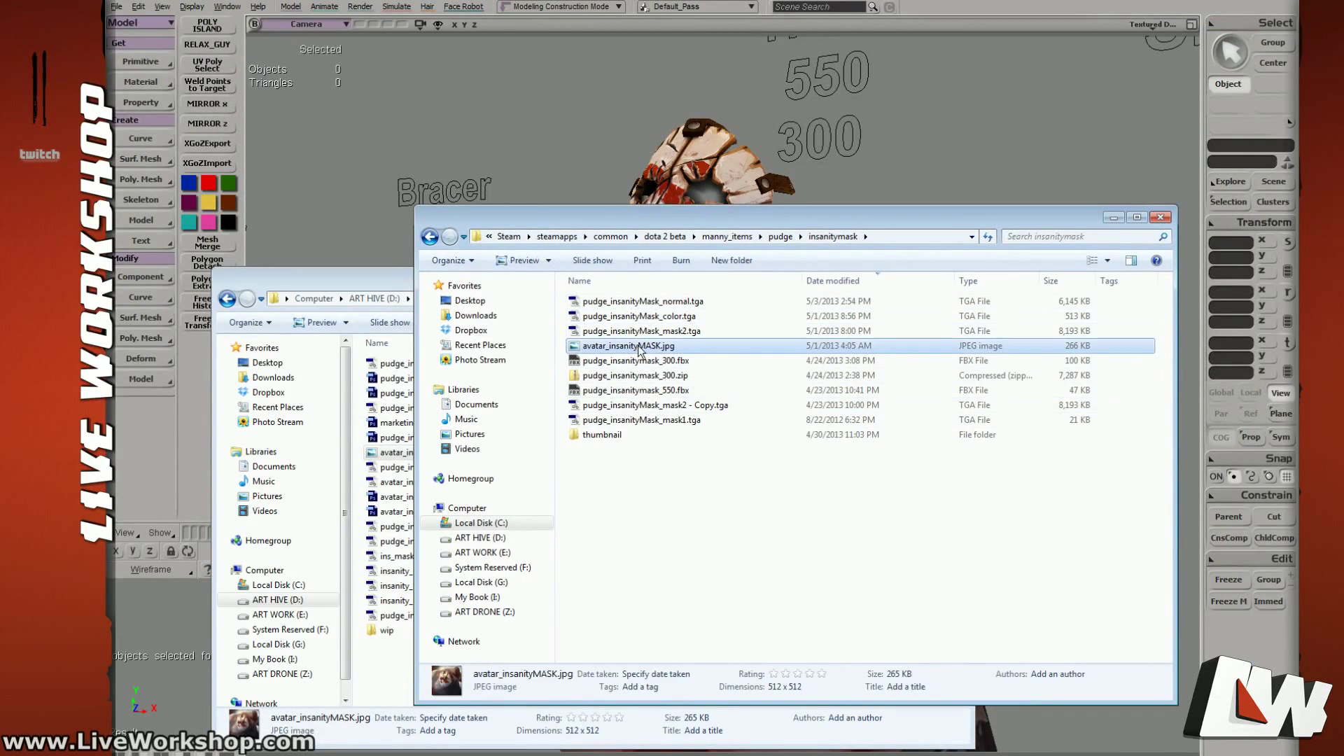
left_click(653, 302)
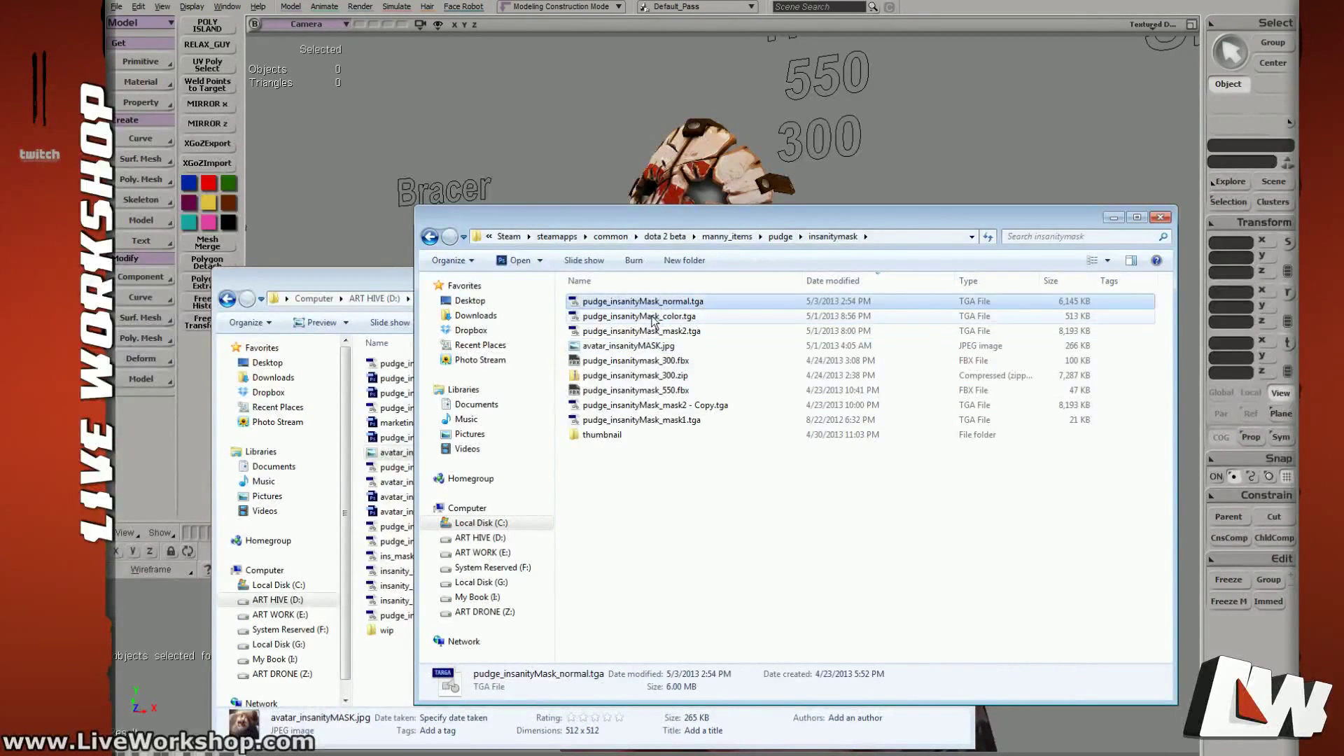
left_click(617, 419)
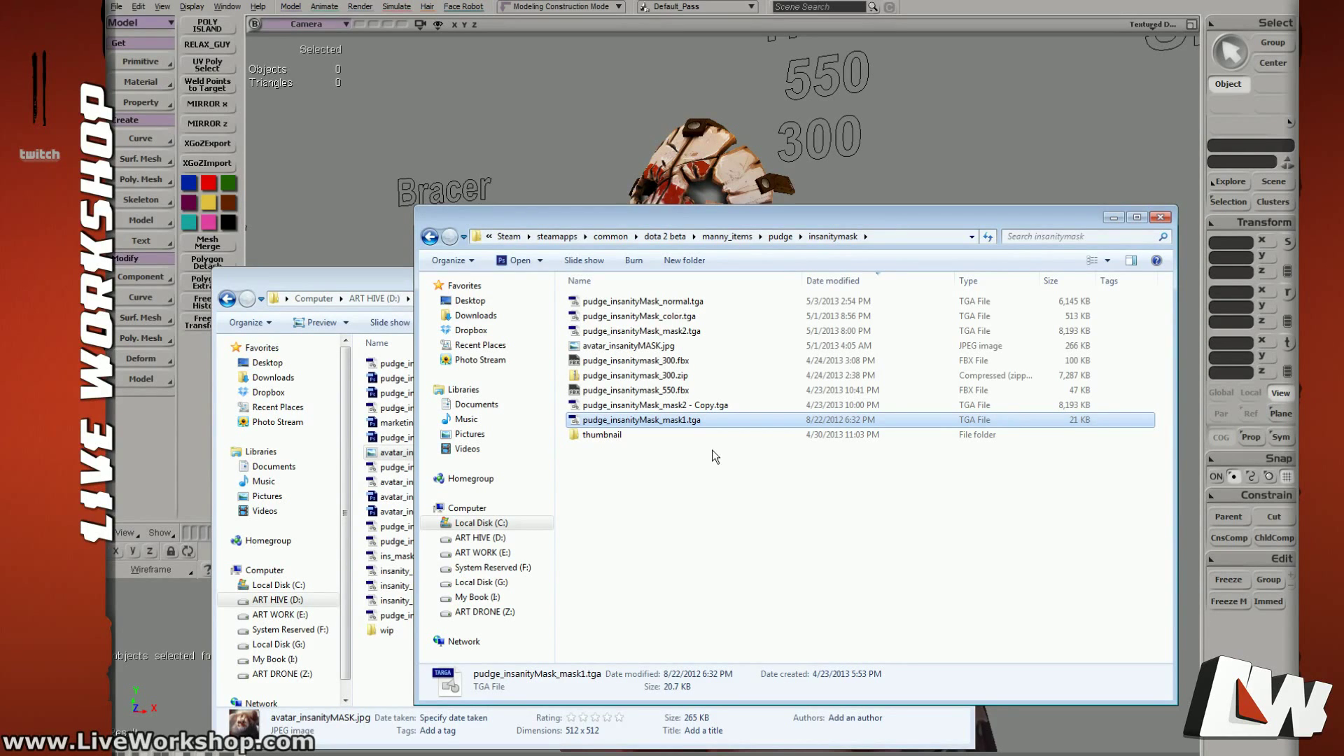
left_click(728, 439)
Step: Close the Steam insanitymask and Render_Pictures insanity_mask folder windows to return to the Softimage scene
left_click_drag(1052, 221, 1171, 181)
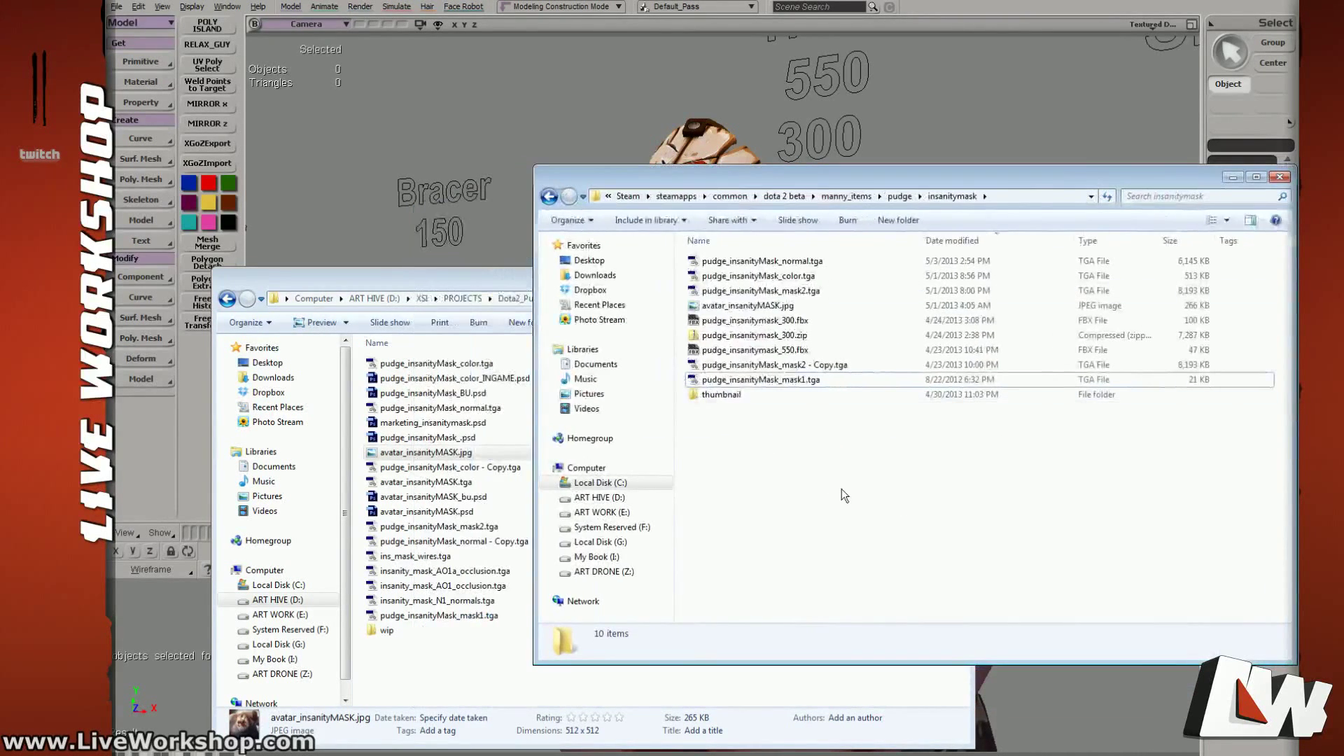
left_click_drag(836, 185, 911, 193)
key("alt+F4")
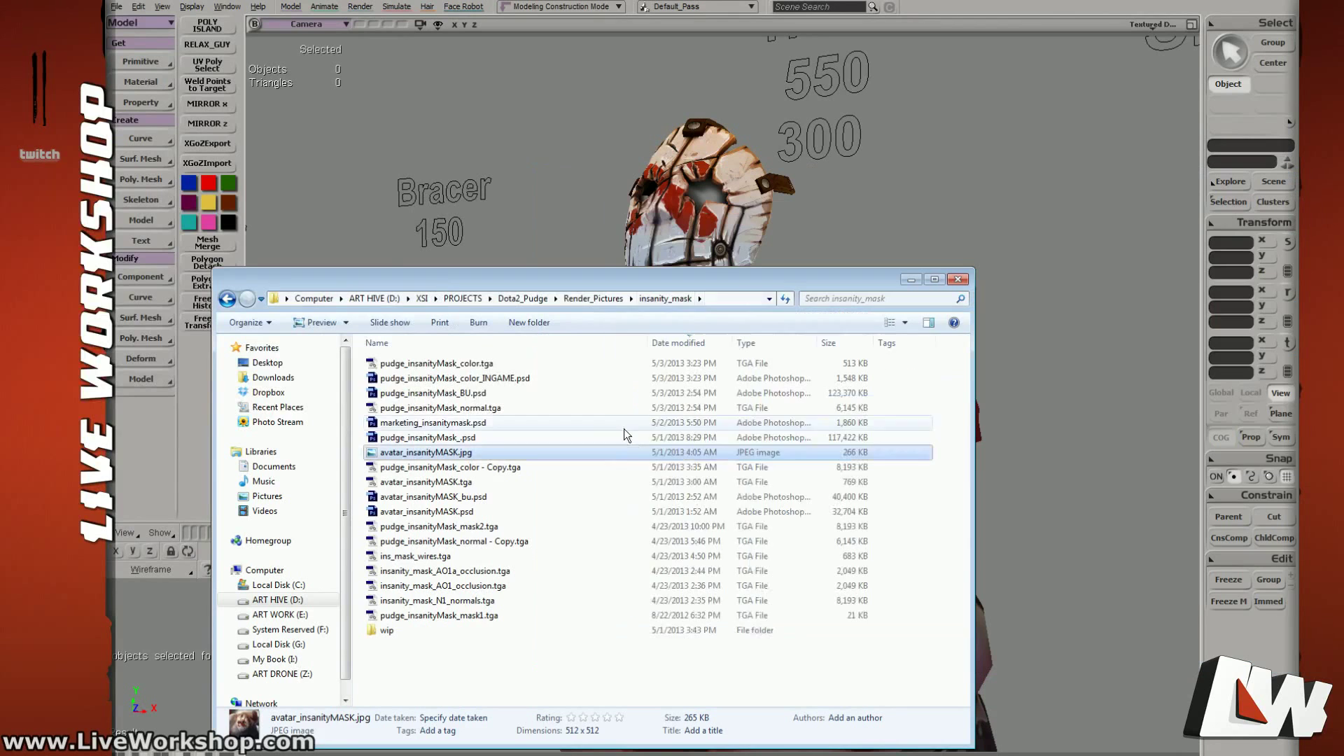
left_click_drag(678, 268, 678, 257)
left_click(474, 664)
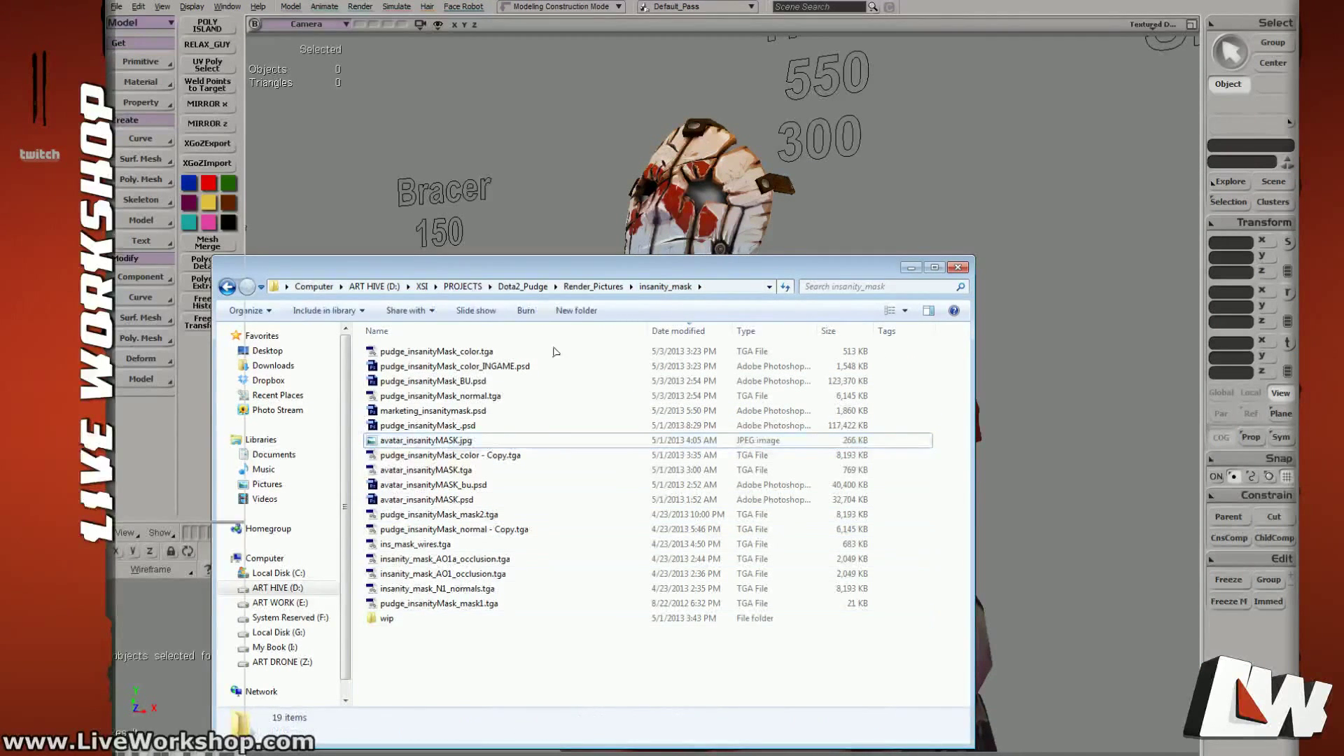
key("alt+F4")
Step: Select the 300-triangle mask on Pudge's face and open the Wavefront OBJ export settings for it
right_click_drag(628, 354, 725, 378)
left_click(704, 373)
scroll(704, 373, "up", 2)
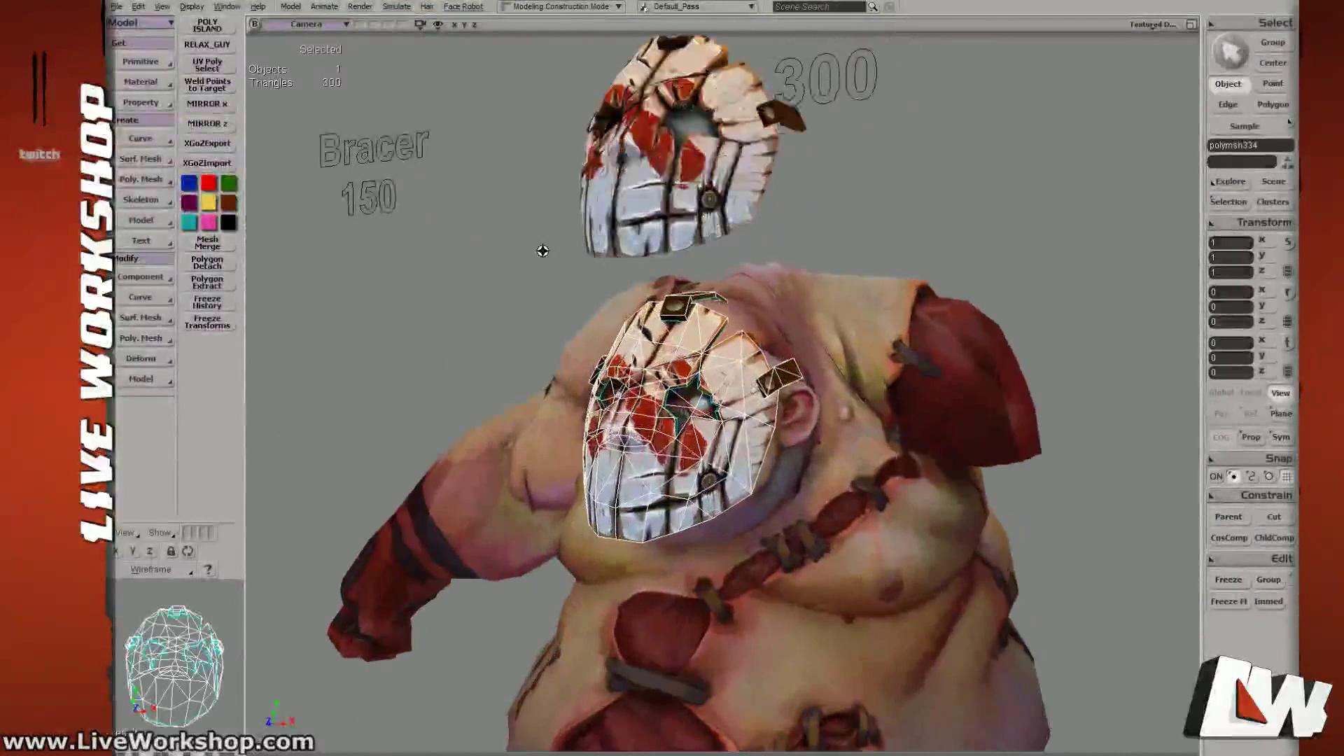
left_click(116, 6)
mouse_move(161, 154)
left_click(242, 215)
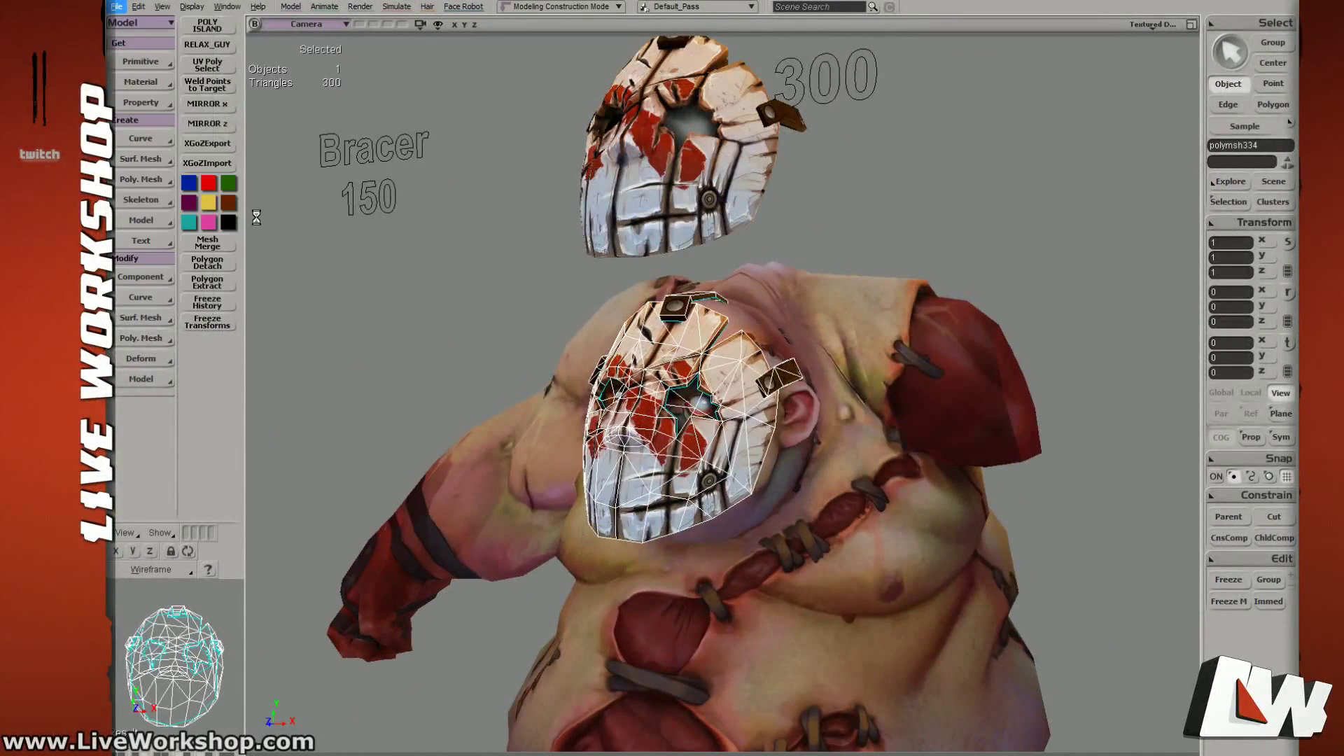
left_click_drag(723, 263, 550, 269)
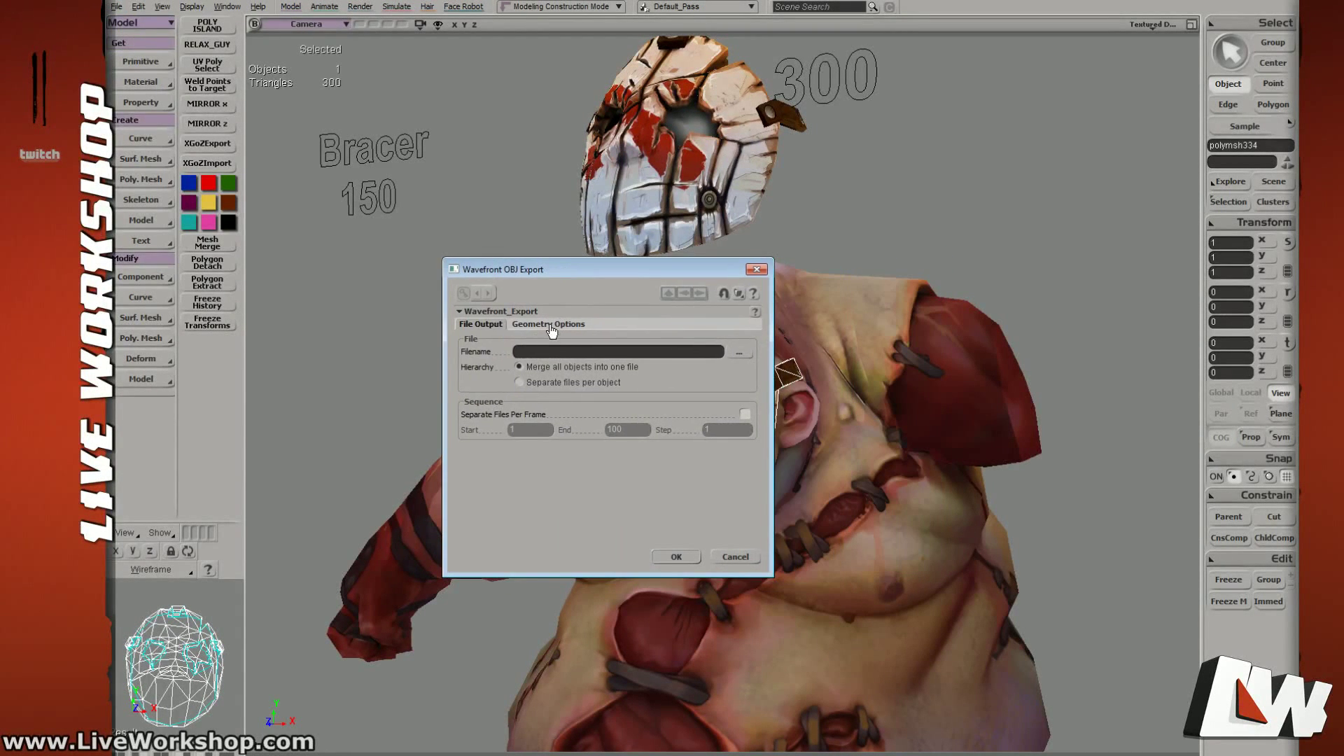
Step: Choose insanity_mask_300compile.obj in the Dota2_Pudge Models folder as the OBJ export file
left_click(551, 326)
left_click(501, 325)
left_click(738, 352)
double_click(467, 333)
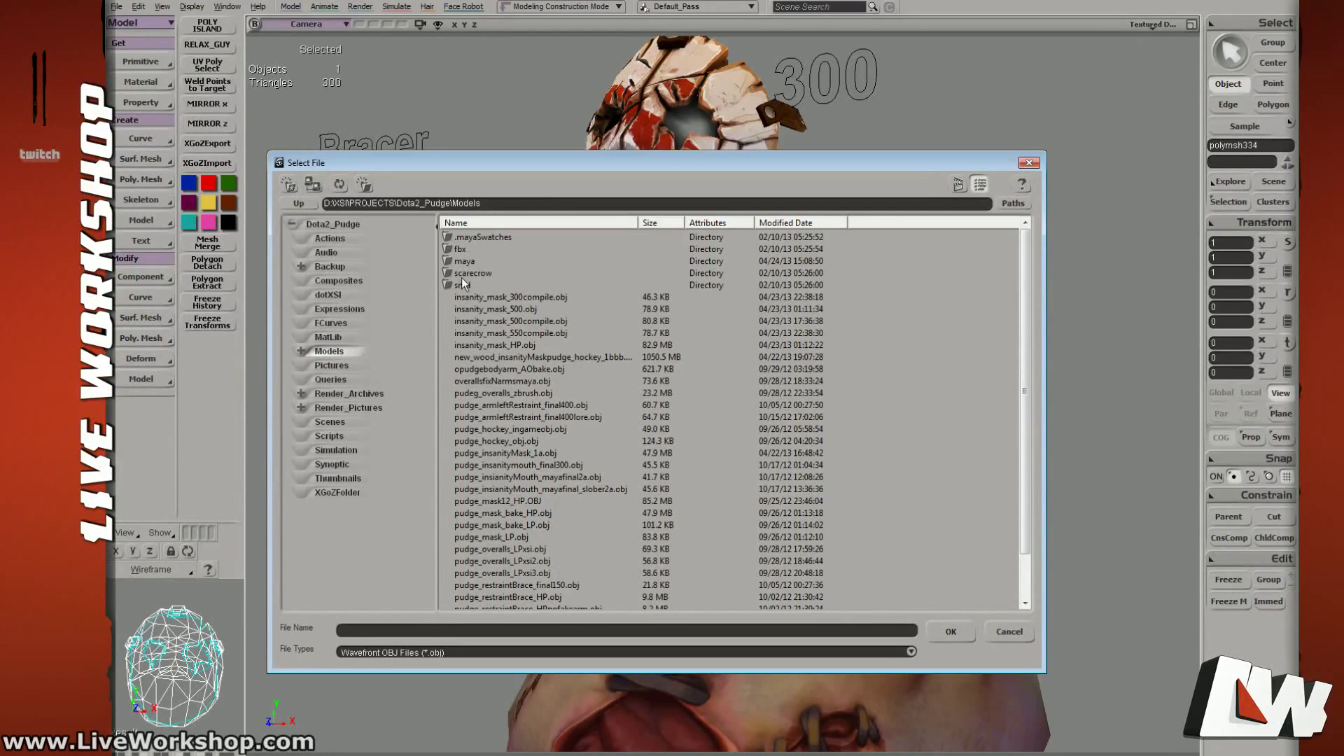
left_click(486, 297)
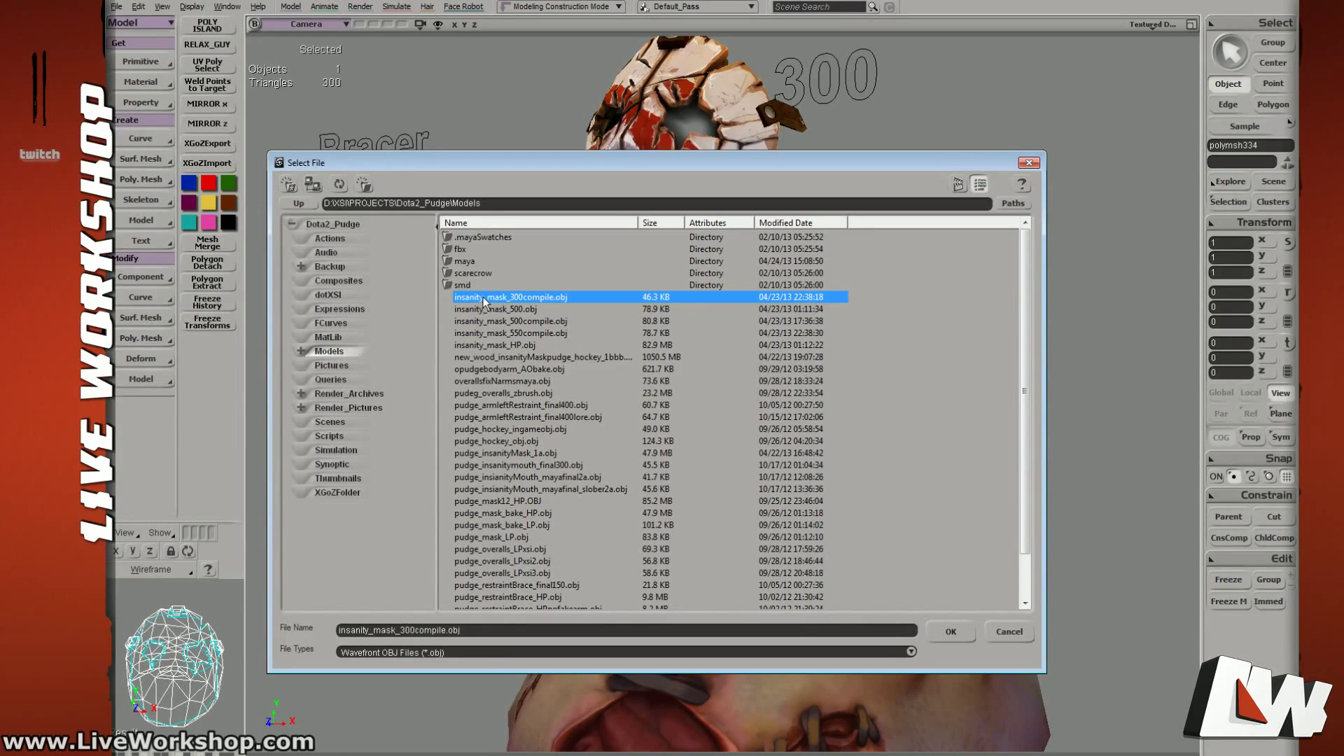
double_click(531, 297)
left_click(842, 455)
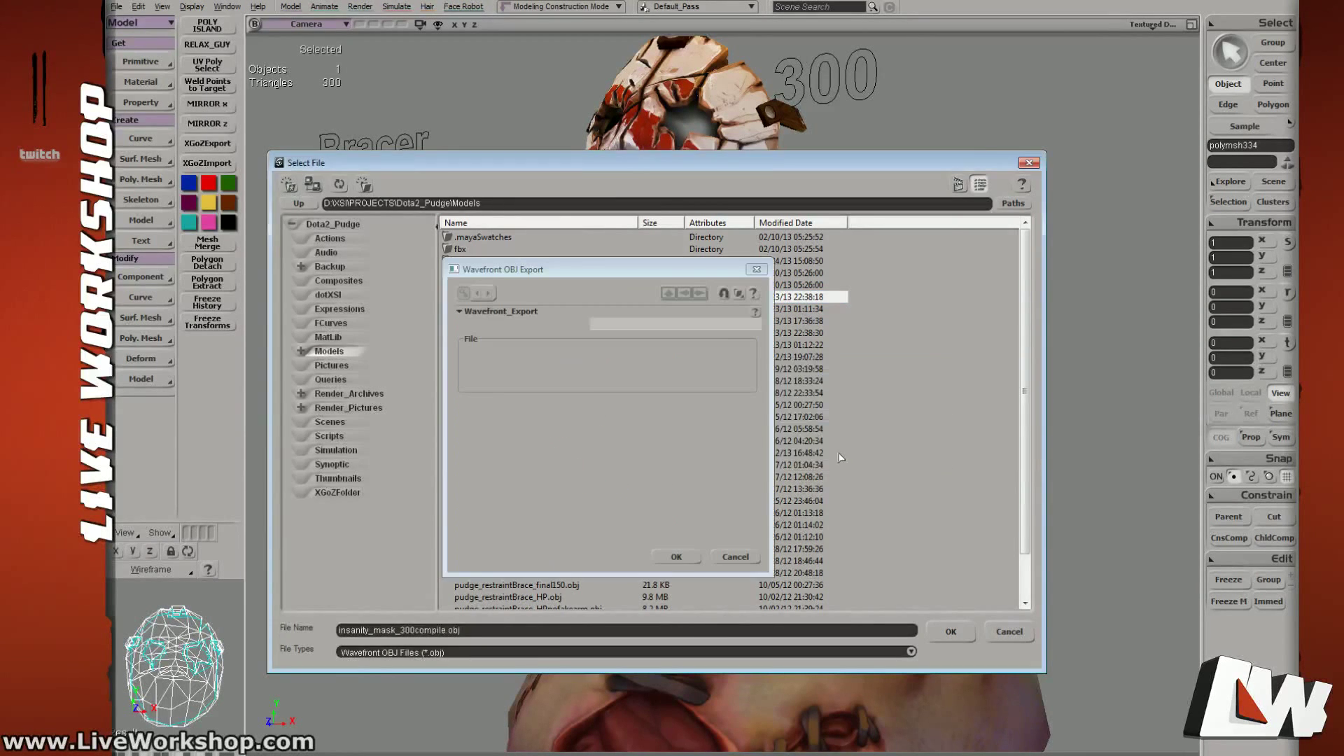
Step: Check the OBJ geometry options and export the 300-triangle mask
left_click(563, 325)
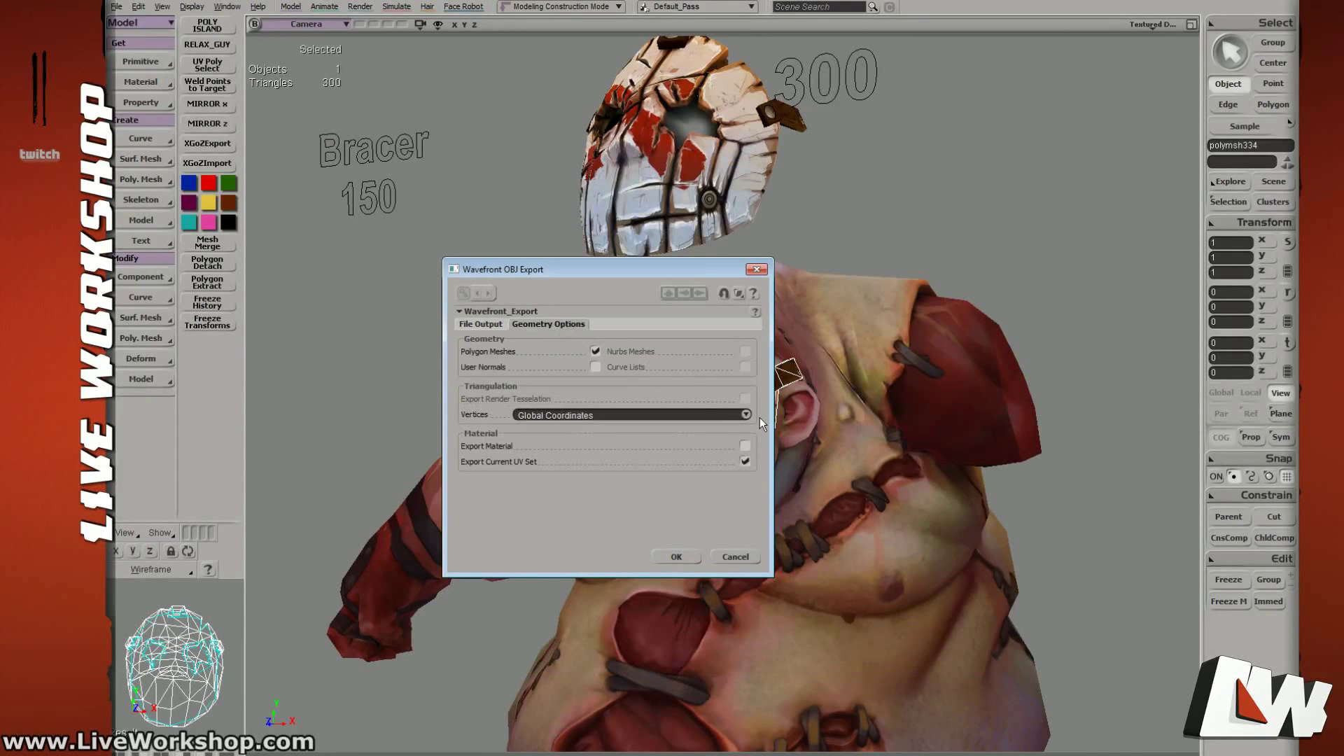
left_click(497, 325)
left_click(681, 557)
Step: Hide the 300-triangle mask on Pudge's face
left_click(668, 213)
left_click(707, 438)
middle_click_drag(707, 438, 814, 399)
left_click_drag(813, 400, 555, 401)
key("ctrl+z")
key("h")
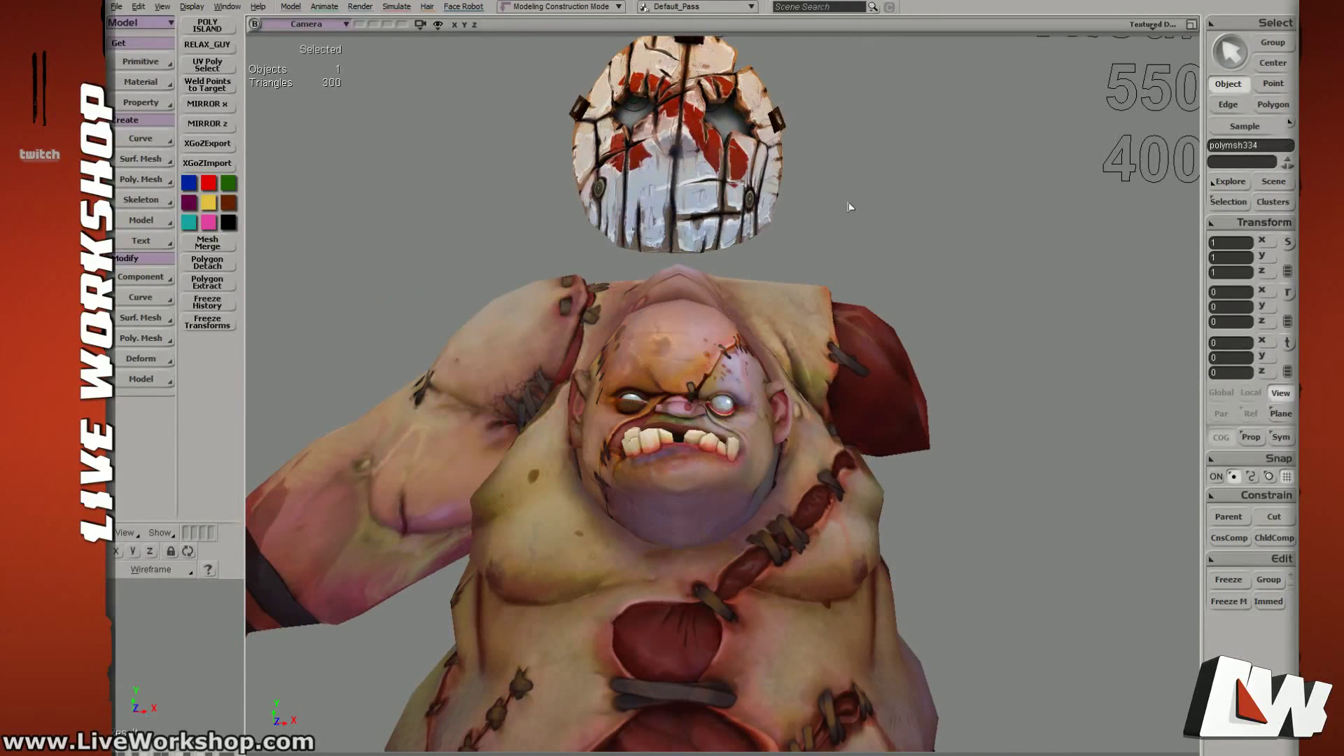
Step: Select the mask floating above Pudge and set its Y translation to 0
left_click(750, 183)
double_click(1236, 358)
type("0")
key("Return")
middle_click_drag(748, 357, 682, 387)
Step: Start a Wavefront OBJ export of the mask on Pudge's face, check its geometry options, and browse to the Dota2_Pudge Models folder
left_click(116, 6)
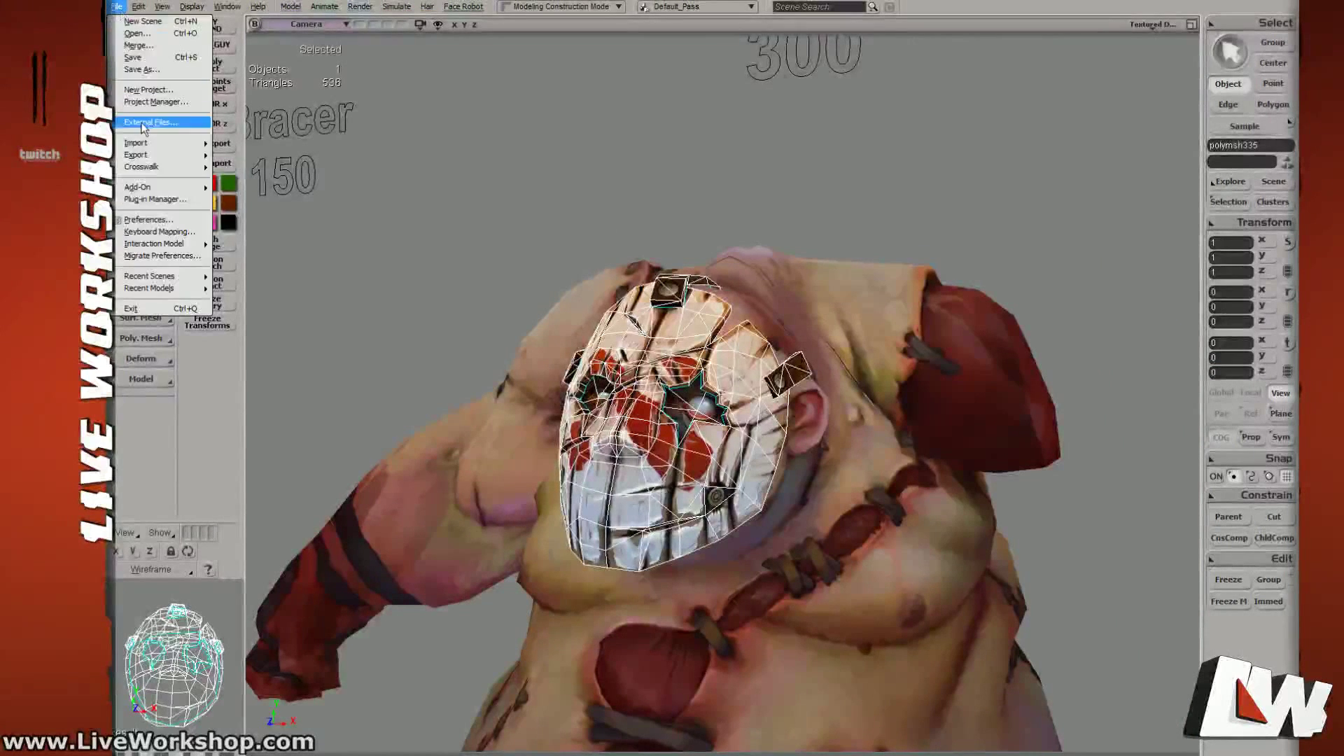
mouse_move(161, 155)
left_click(241, 216)
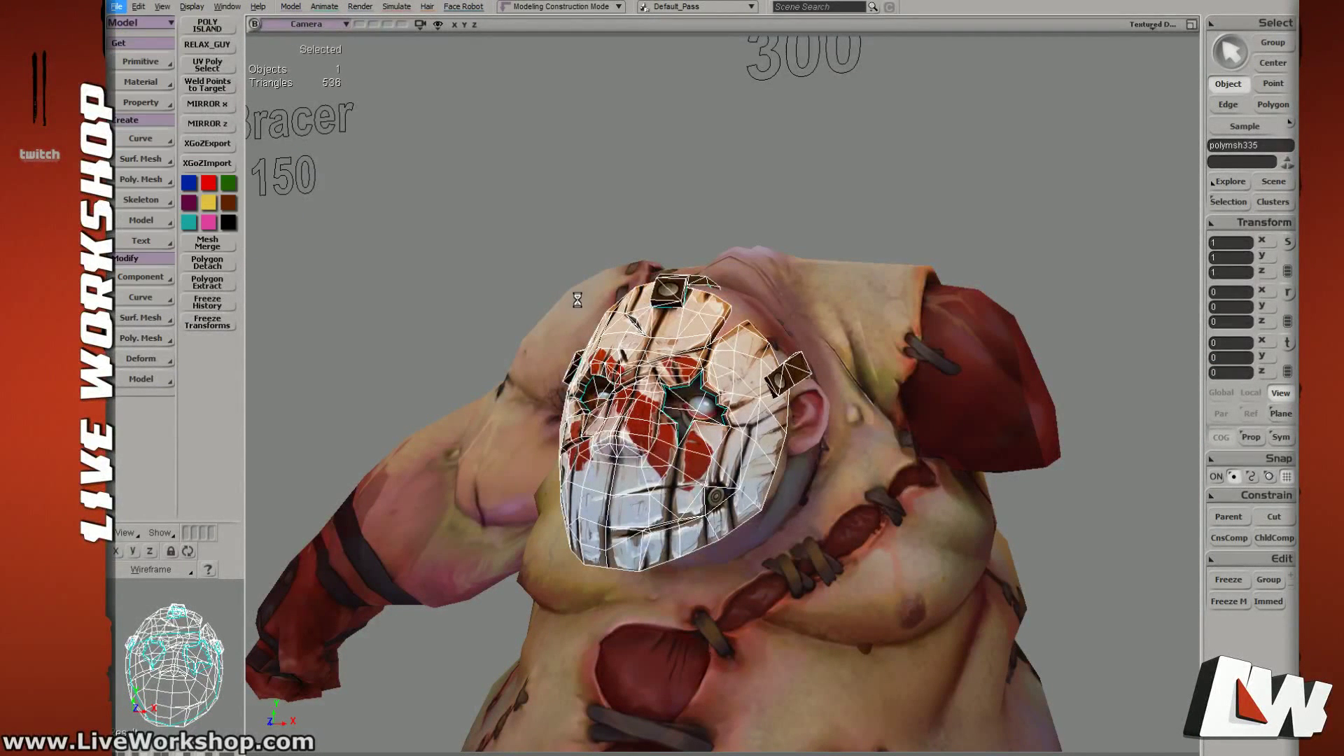
left_click(722, 318)
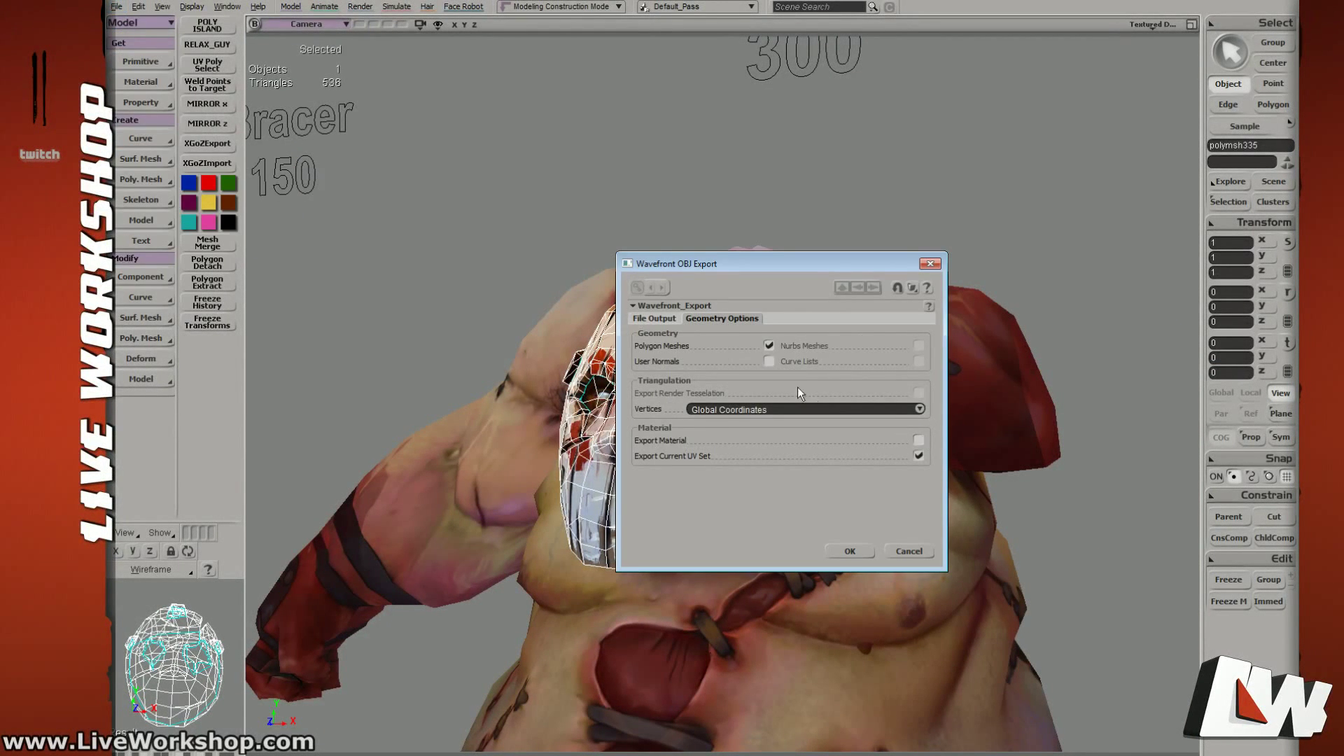
left_click(653, 318)
left_click(910, 347)
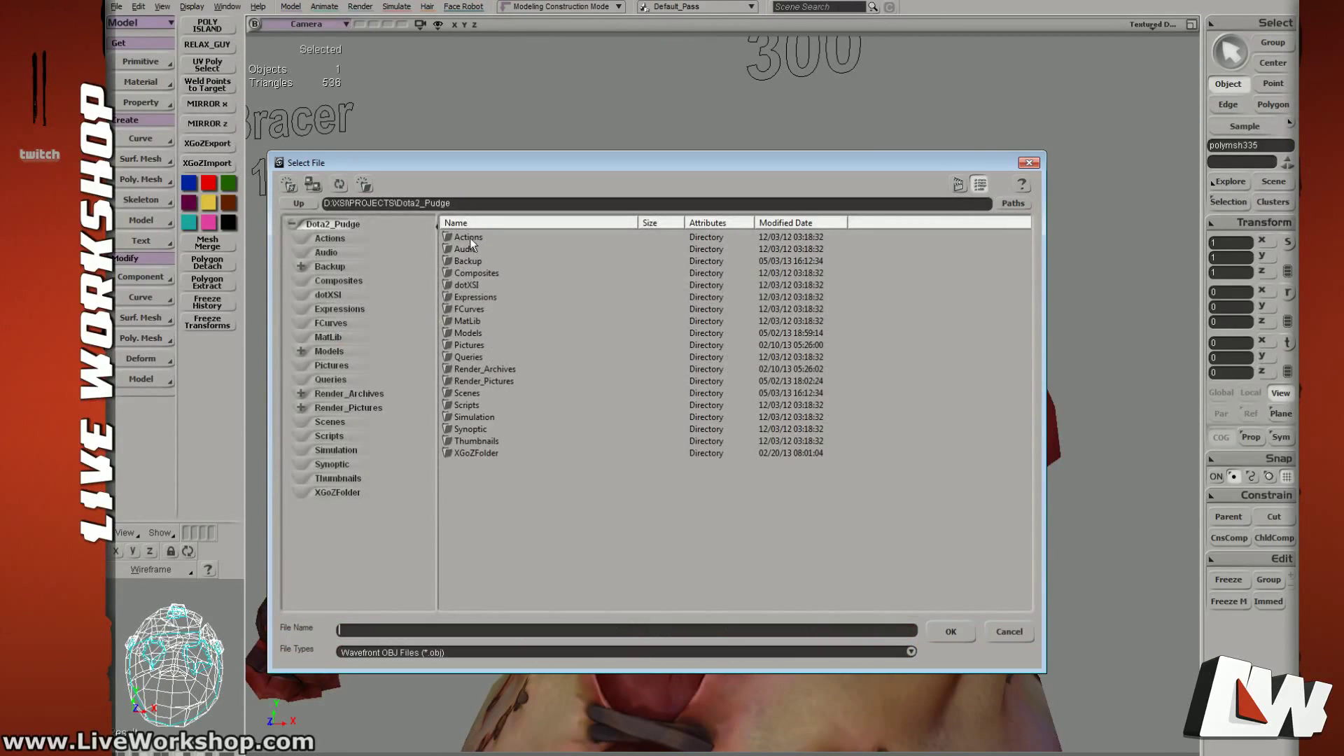
double_click(476, 332)
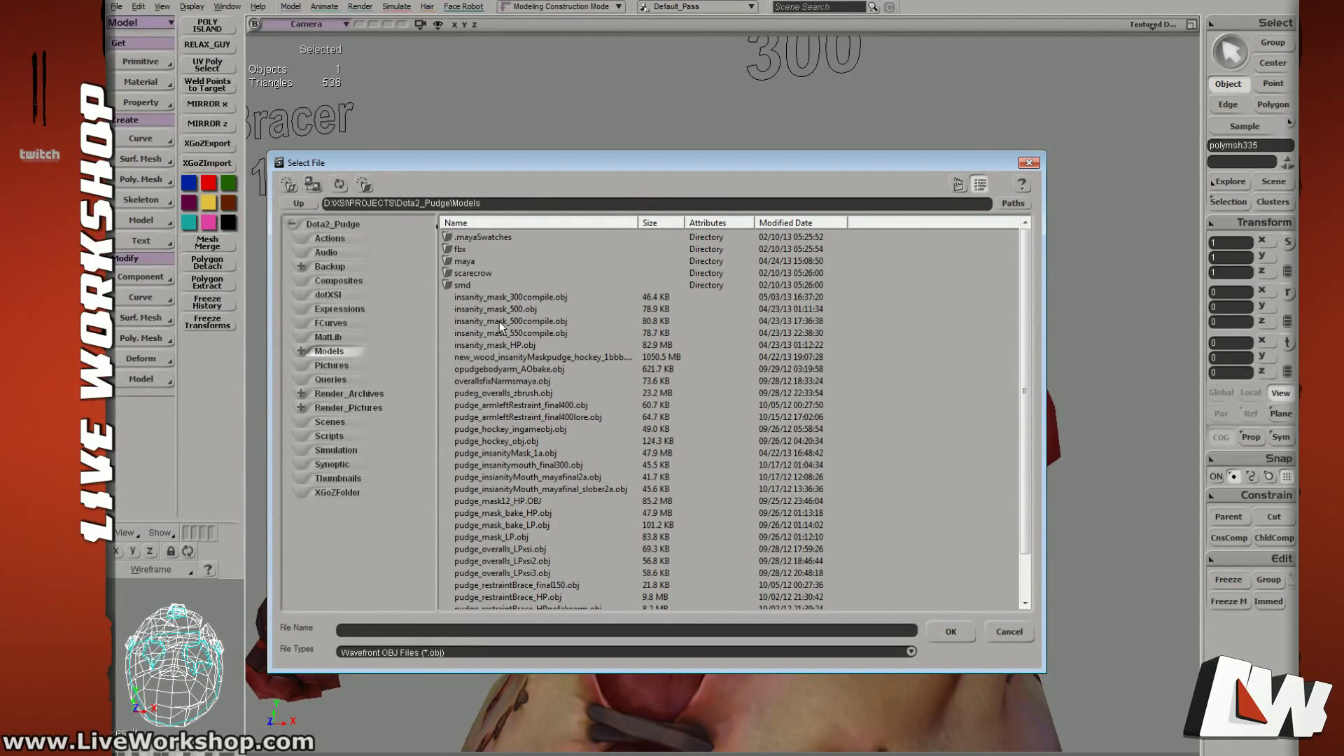
Step: Delete the outdated insanity_mask_500compile.obj file from the Models folder
left_click(498, 321)
left_click(505, 332)
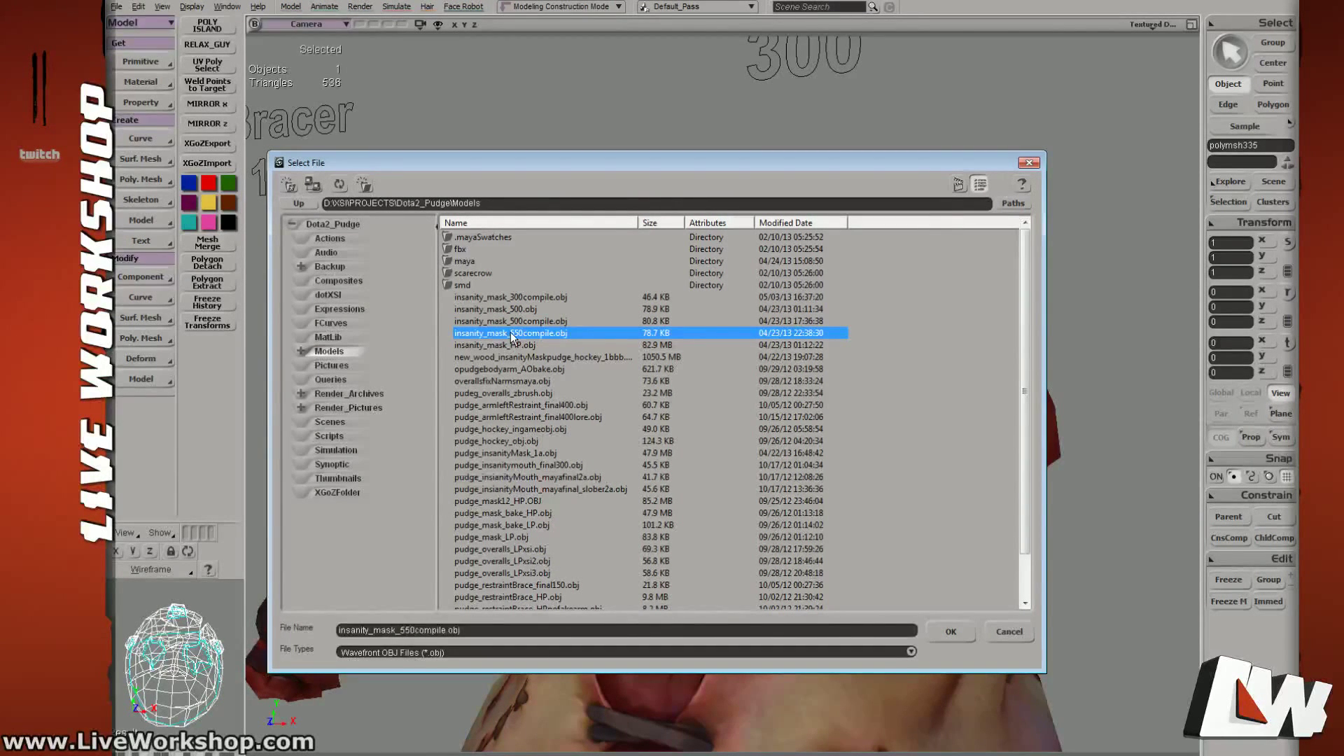
left_click(518, 320)
key("Delete")
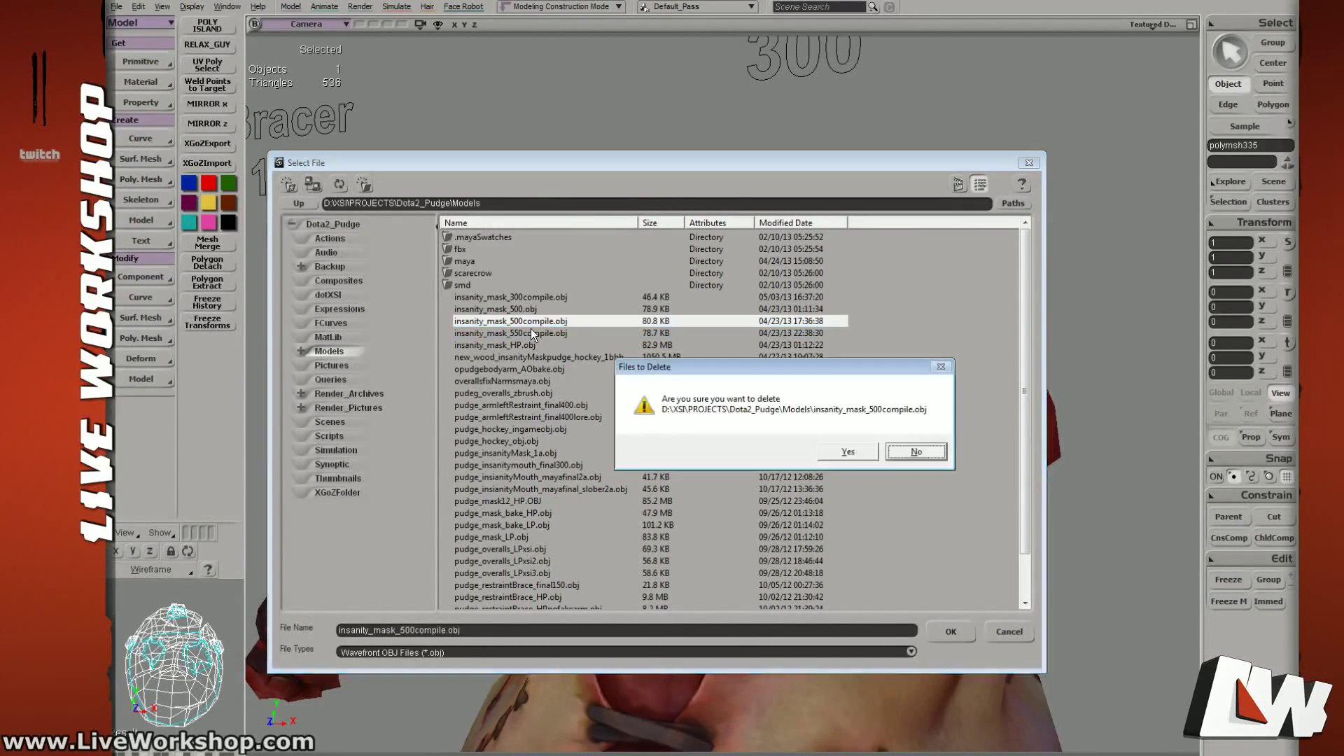
left_click(847, 451)
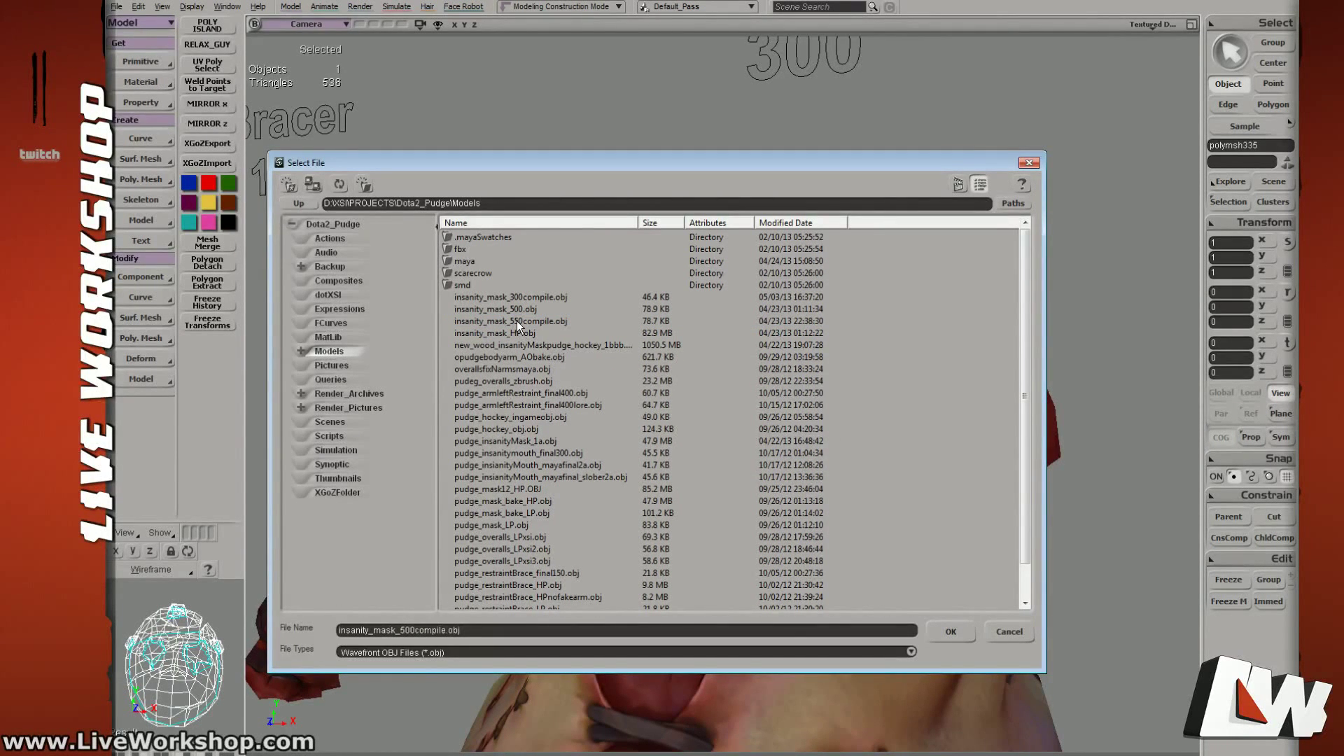
Step: Export the mask over the existing insanity_mask_550compile.obj file and deselect the mesh
double_click(516, 320)
left_click(842, 451)
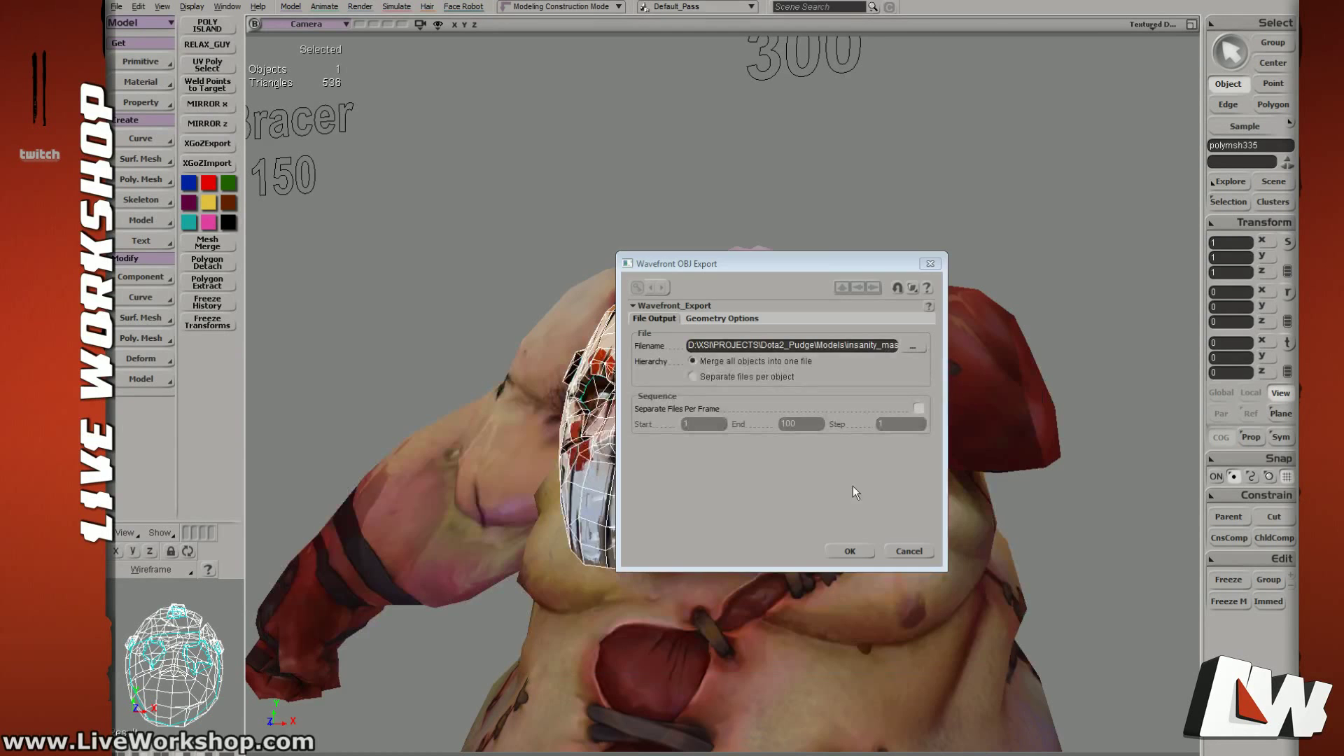
left_click(851, 548)
left_click(756, 185)
middle_click_drag(783, 329, 798, 280)
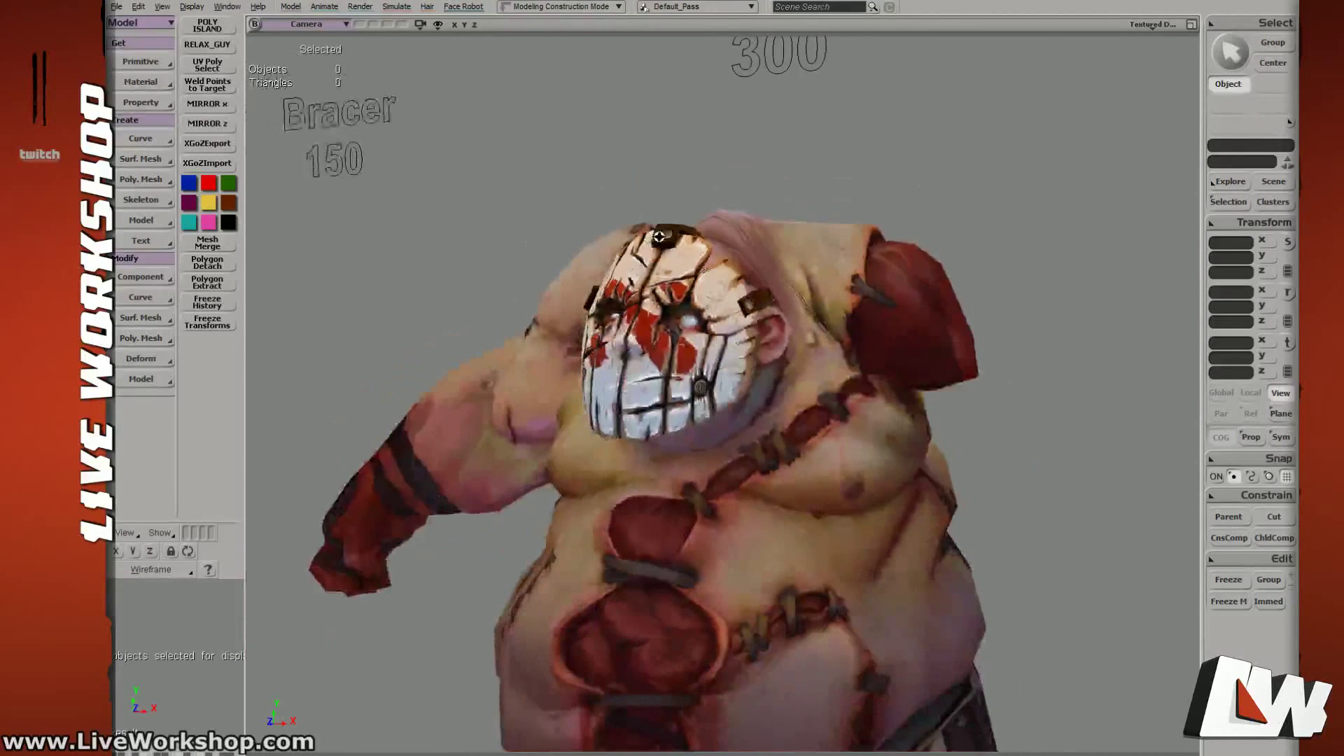
right_click_drag(799, 280, 939, 216)
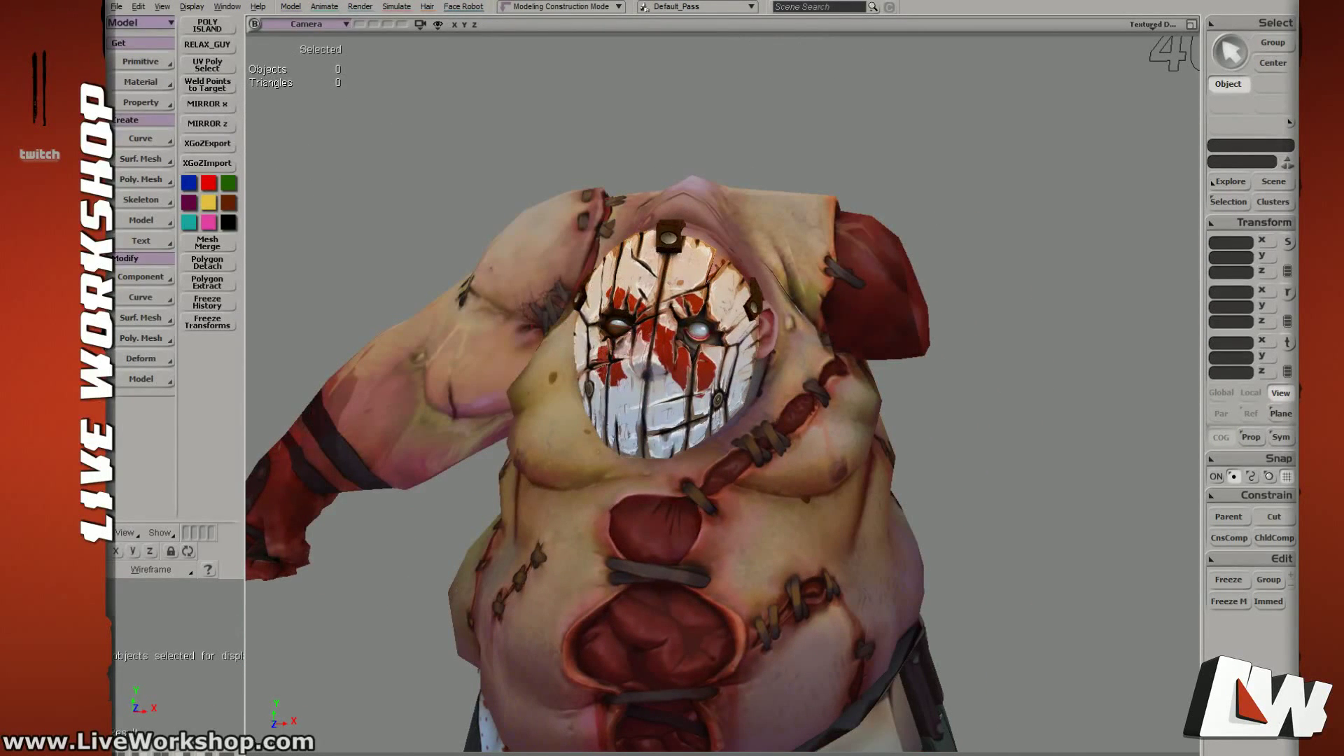
Step: Switch to Photoshop, close pudge_insanityMask_color.tga, and move the pudge_insanityMask_color_INGAME.psd window to the middle of the workspace
key("alt+Tab")
left_click_drag(805, 266, 775, 468)
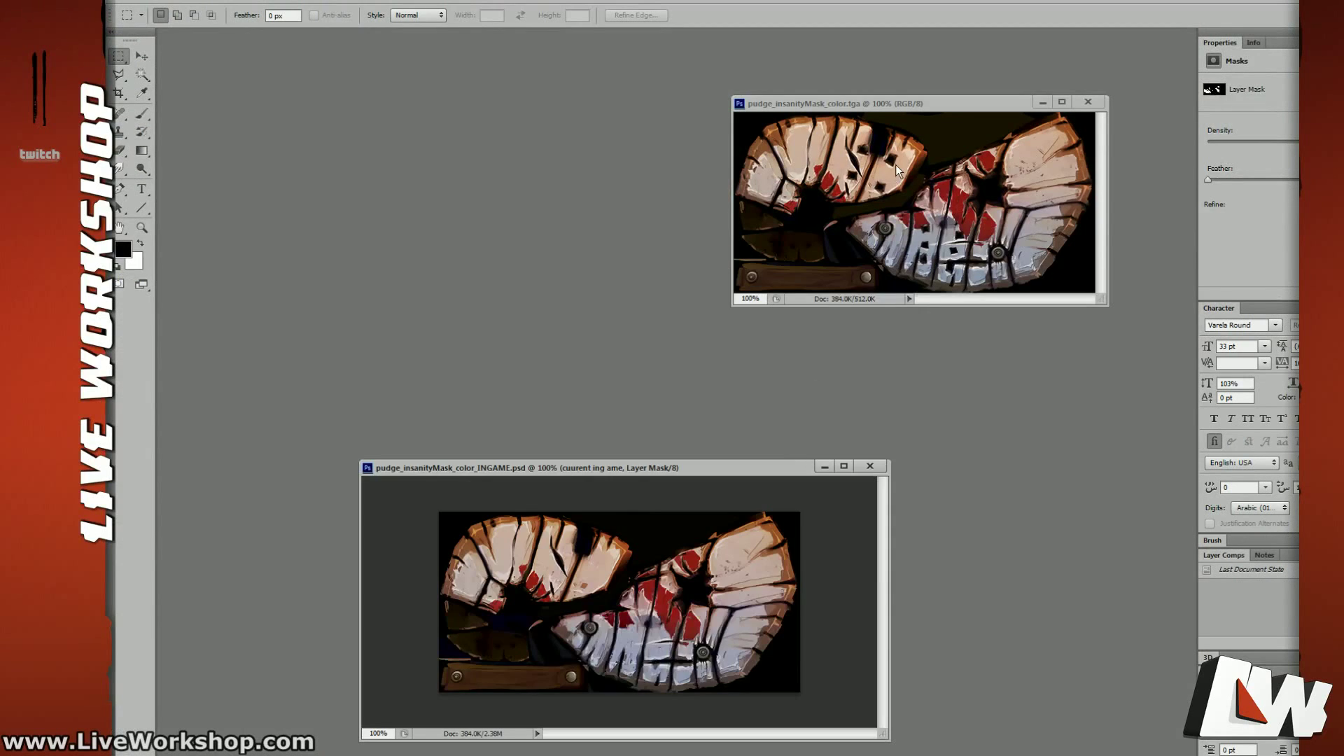
left_click_drag(898, 108, 814, 168)
left_click_drag(905, 168, 959, 191)
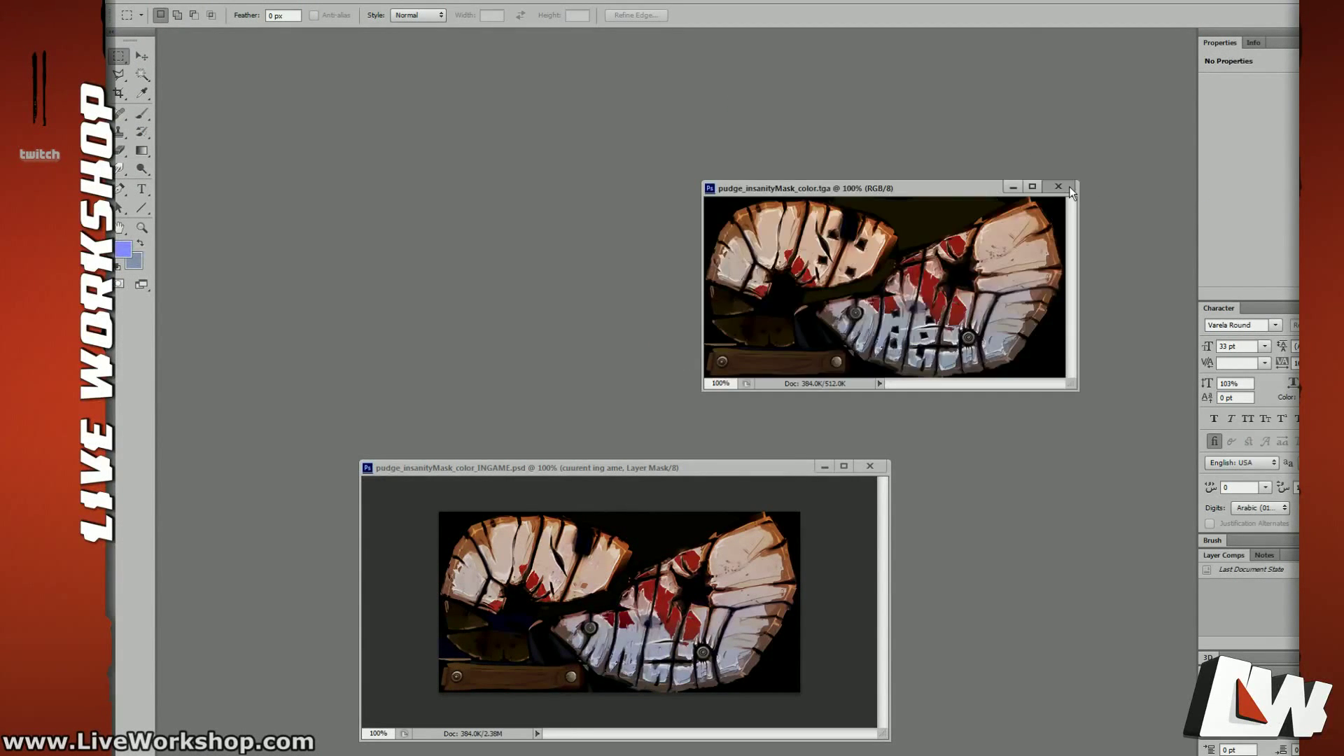
left_click(1069, 187)
left_click_drag(784, 467, 618, 256)
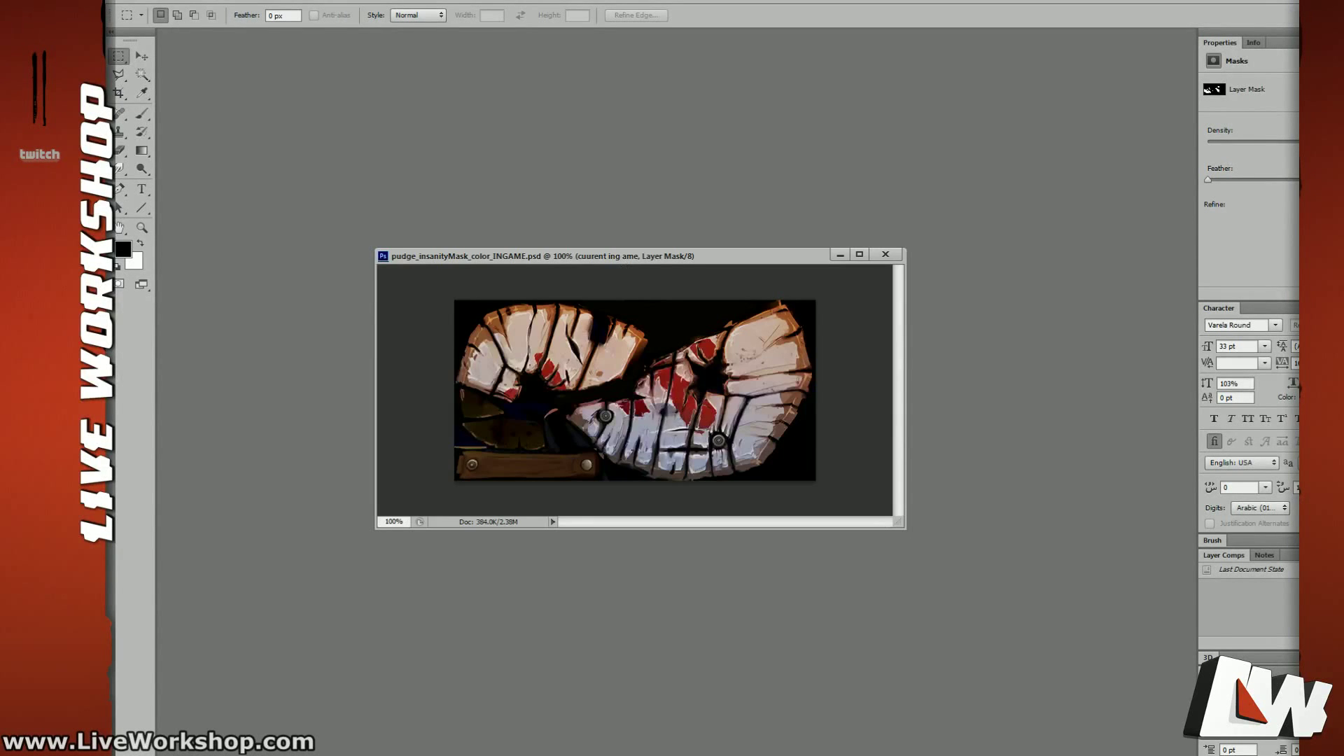
Step: Open pudge_insanityMask_BU.psd from the insanity_mask folder in Photoshop
key("alt+Tab")
key("alt+Tab")
key("alt+Tab")
left_click_drag(560, 266, 612, 304)
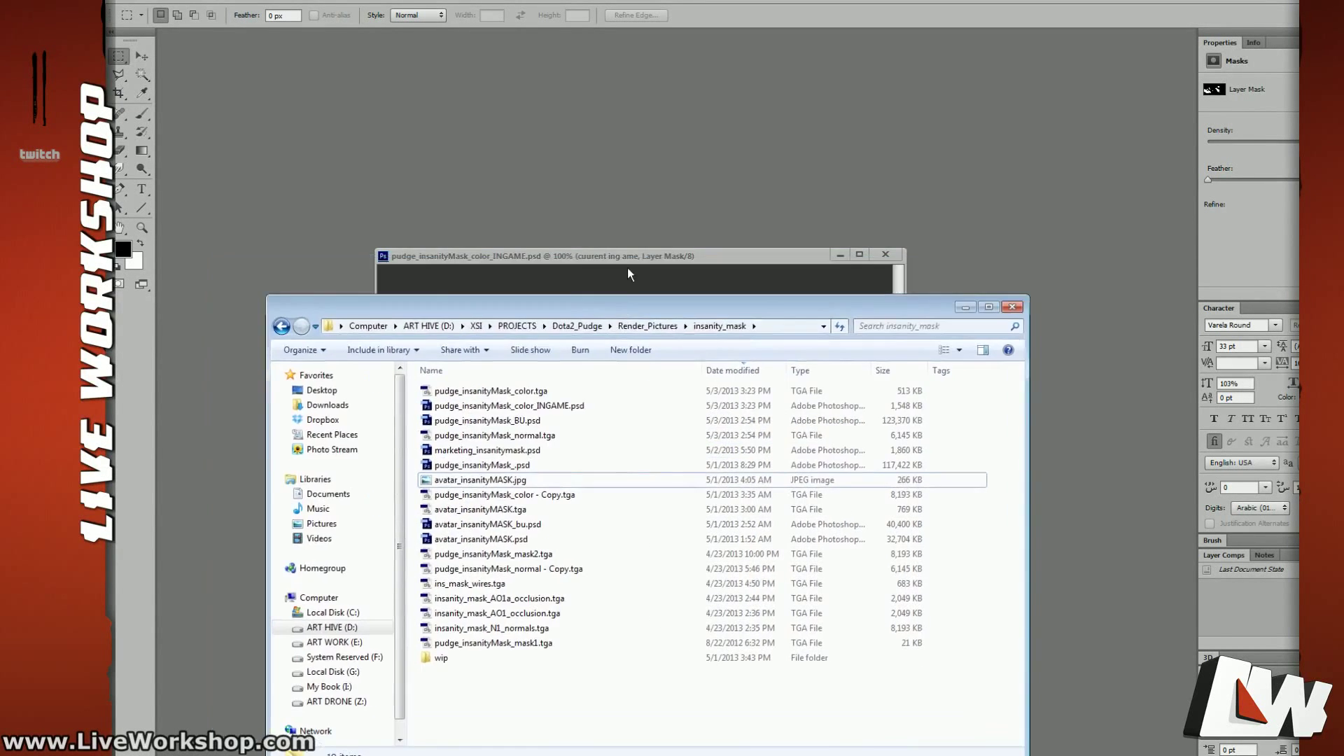
key("alt+Tab")
key("alt+Tab")
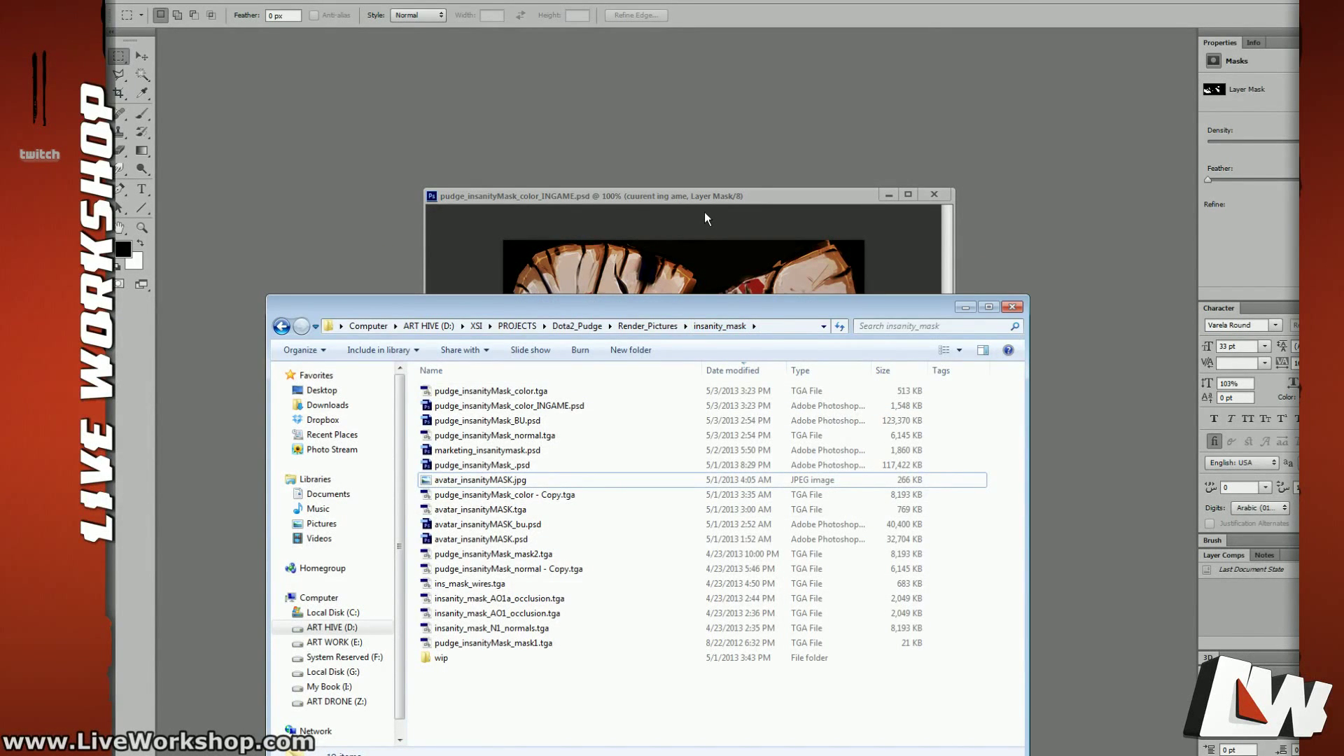
left_click(726, 217)
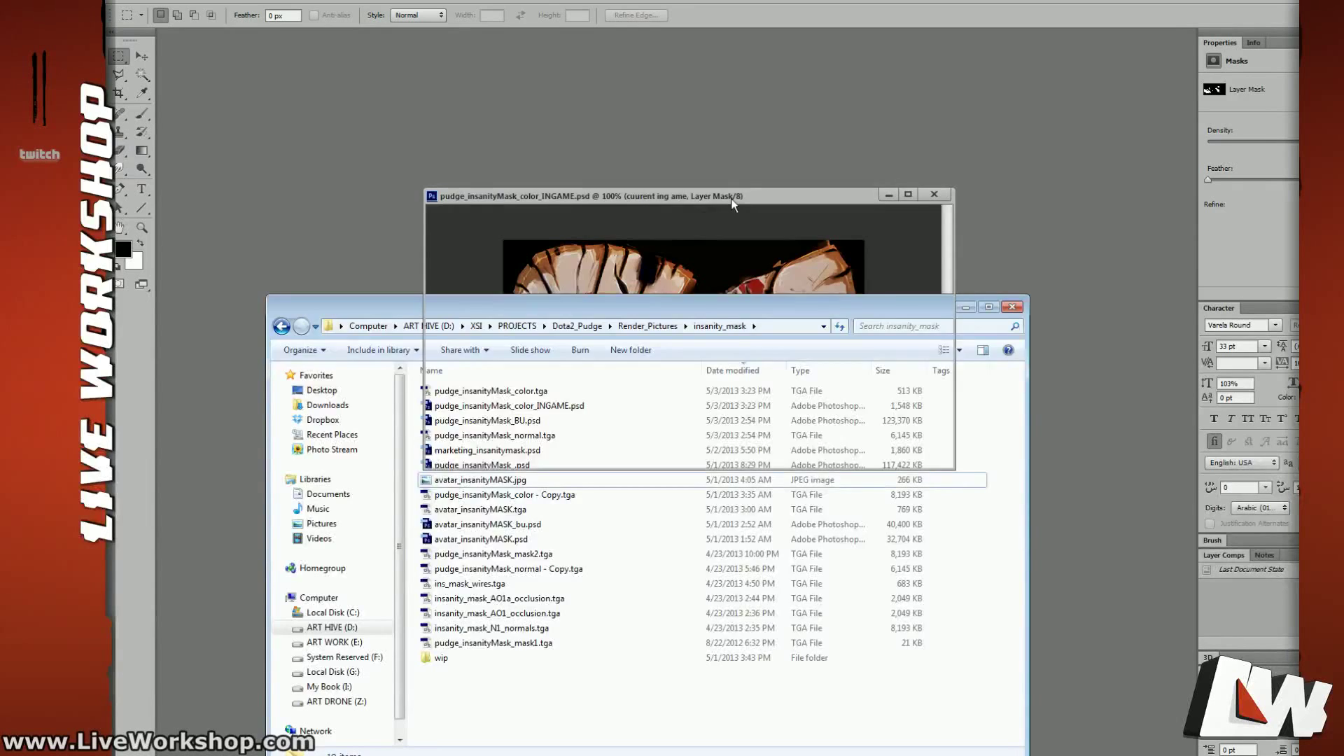
key("alt+Tab")
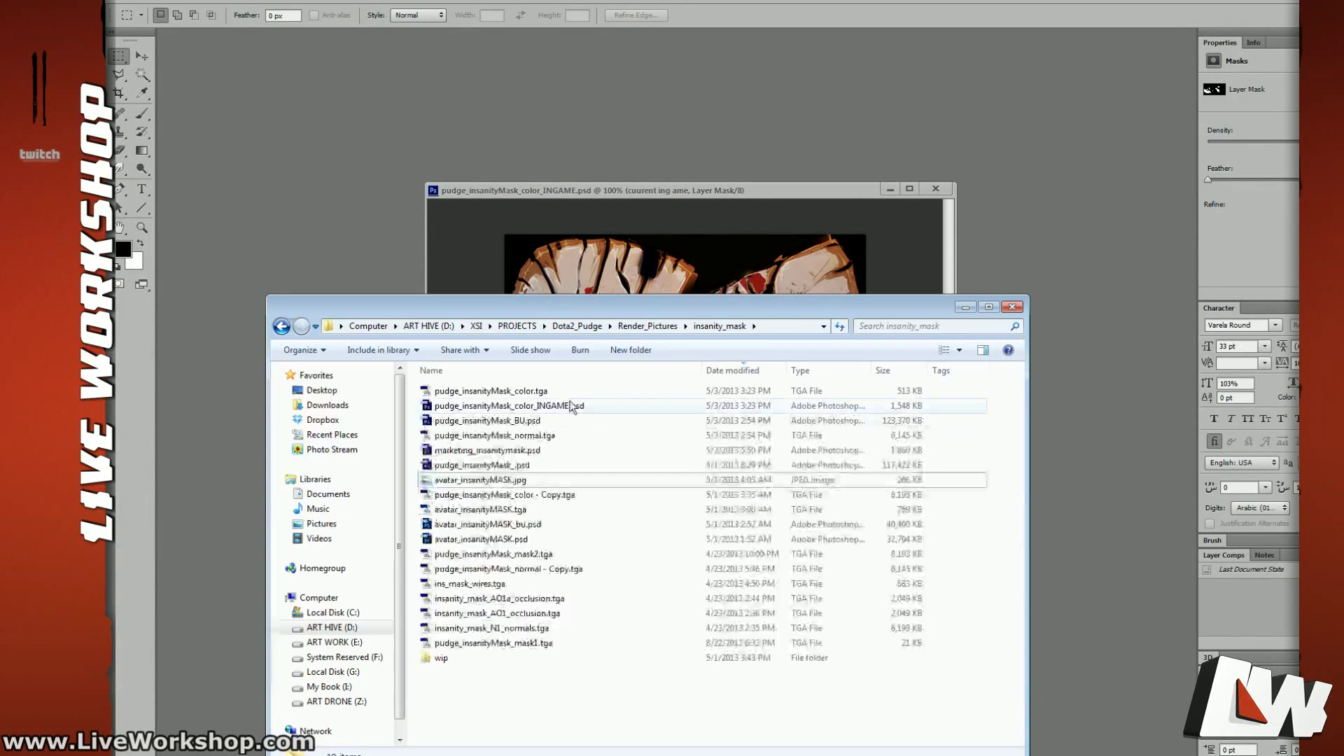
double_click(524, 420)
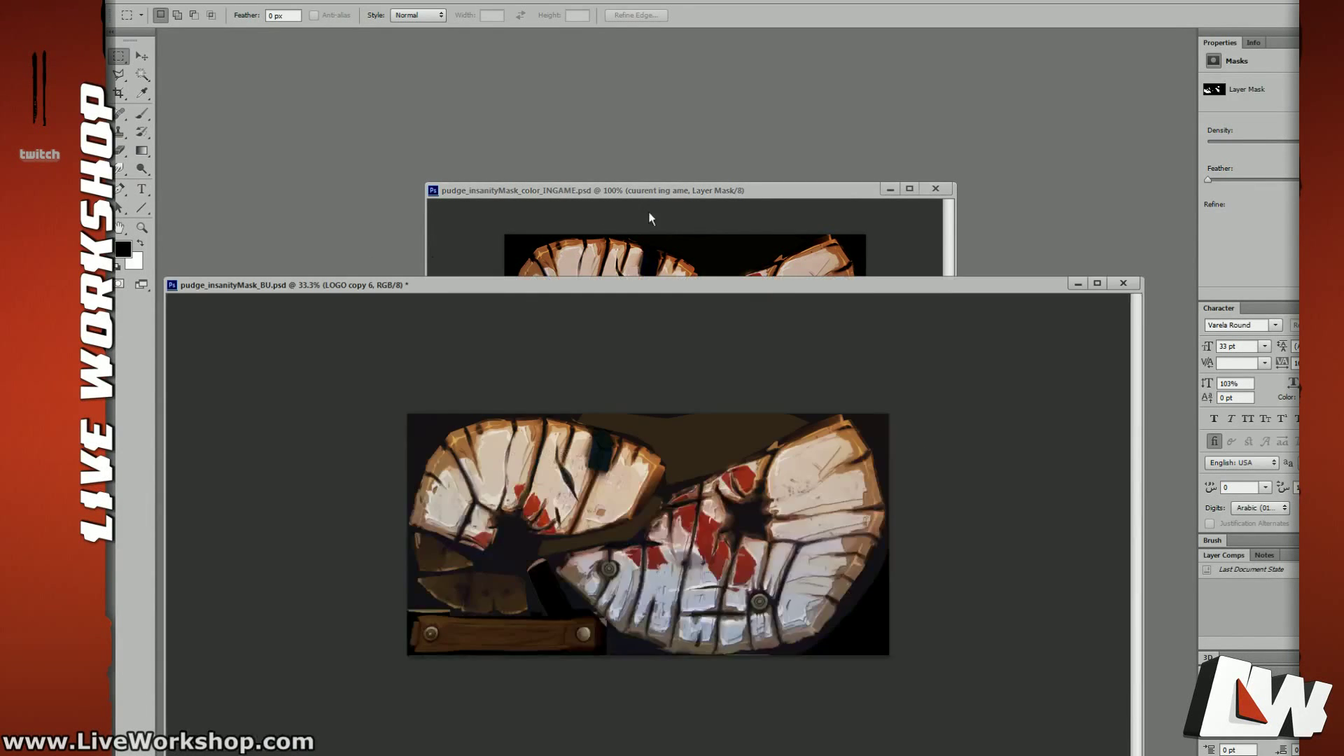
Step: Arrange the in-game mask texture above the BU texture so both can be compared
left_click_drag(636, 285, 663, 246)
left_click_drag(686, 191, 730, 61)
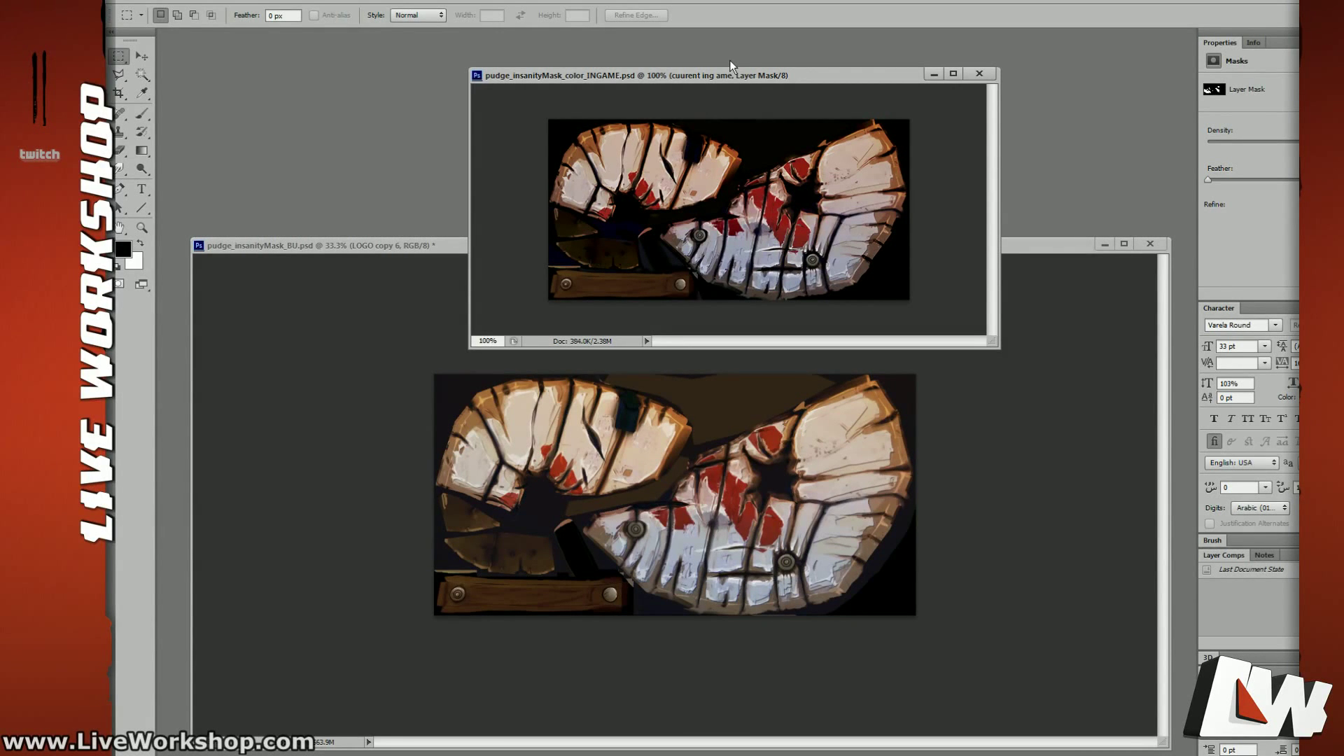
mouse_move(732, 74)
left_mouse_down()
mouse_move(675, 77)
mouse_move(748, 65)
left_mouse_up()
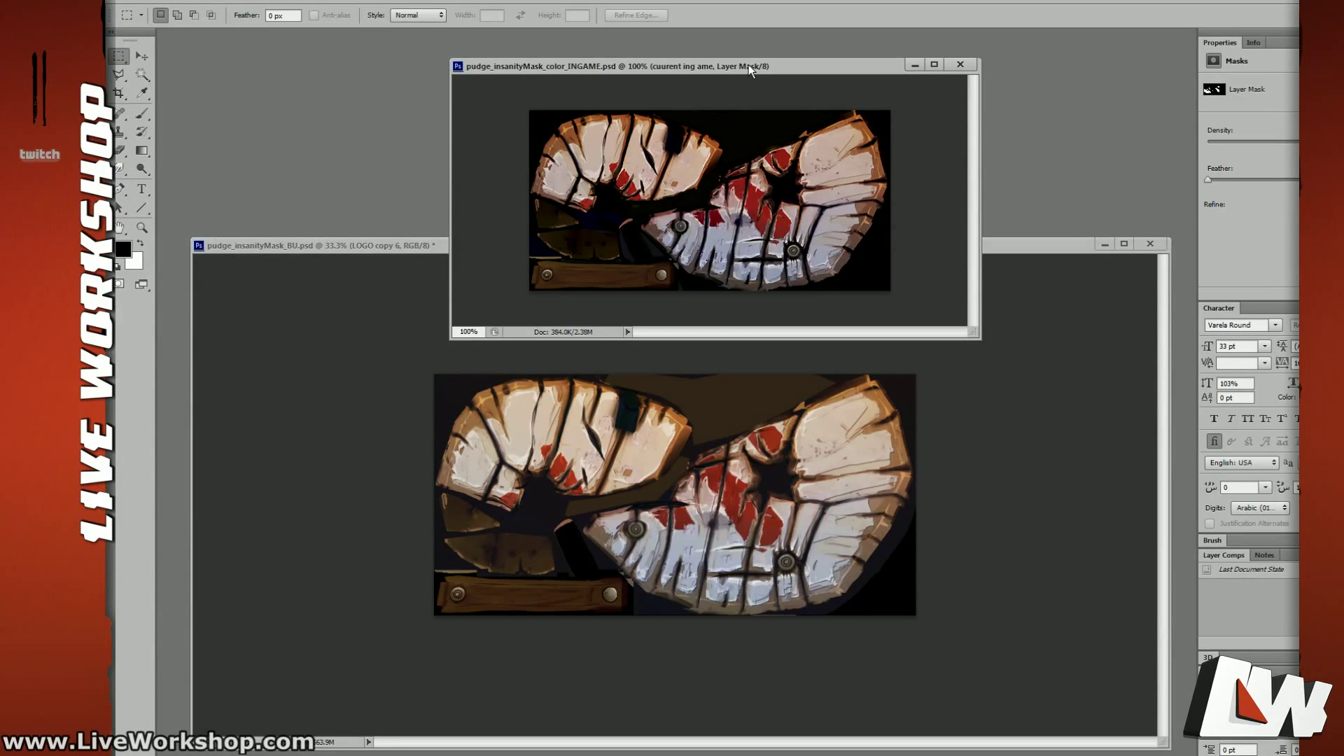
mouse_move(709, 68)
left_mouse_down()
mouse_move(679, 88)
mouse_move(729, 62)
left_mouse_up()
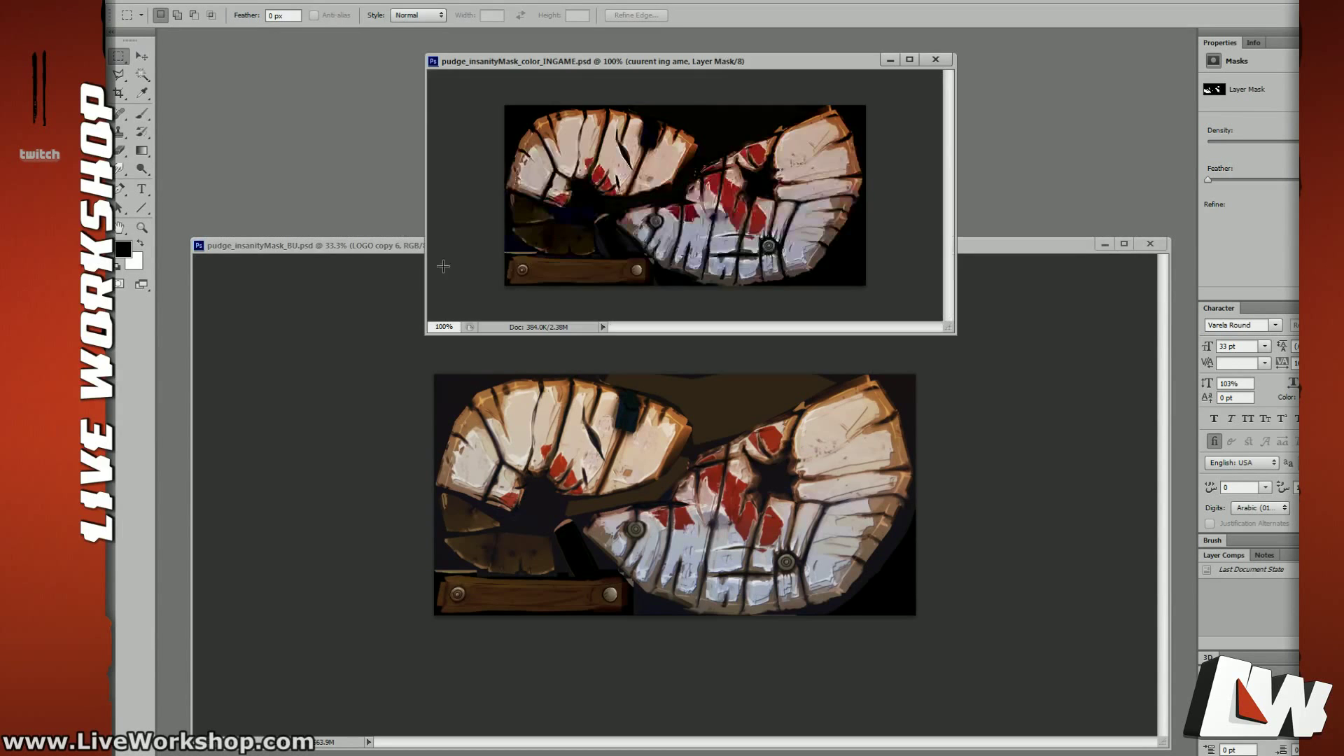
Step: Zoom in on the pudge_insanityMask_BU.psd texture and check its image size without changing it
left_click(372, 240)
key("ctrl+plus")
key("ctrl+plus")
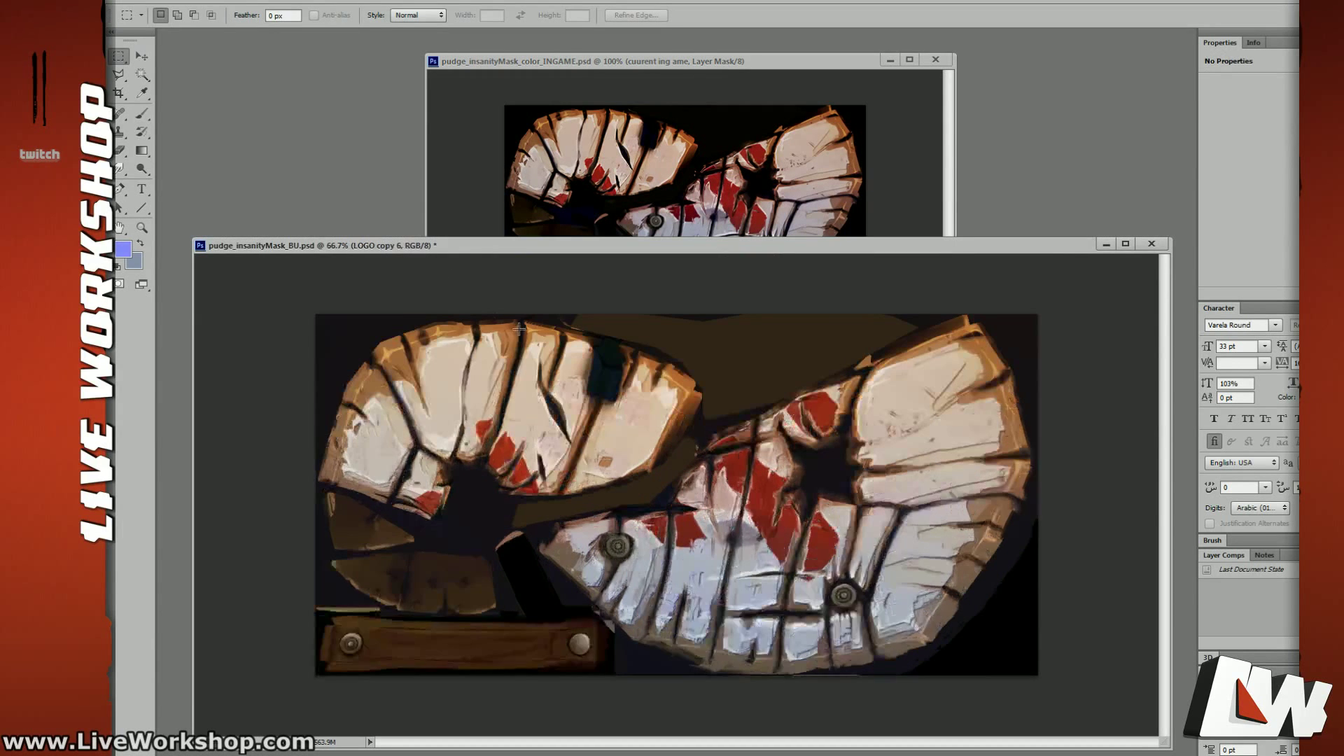
key("g")
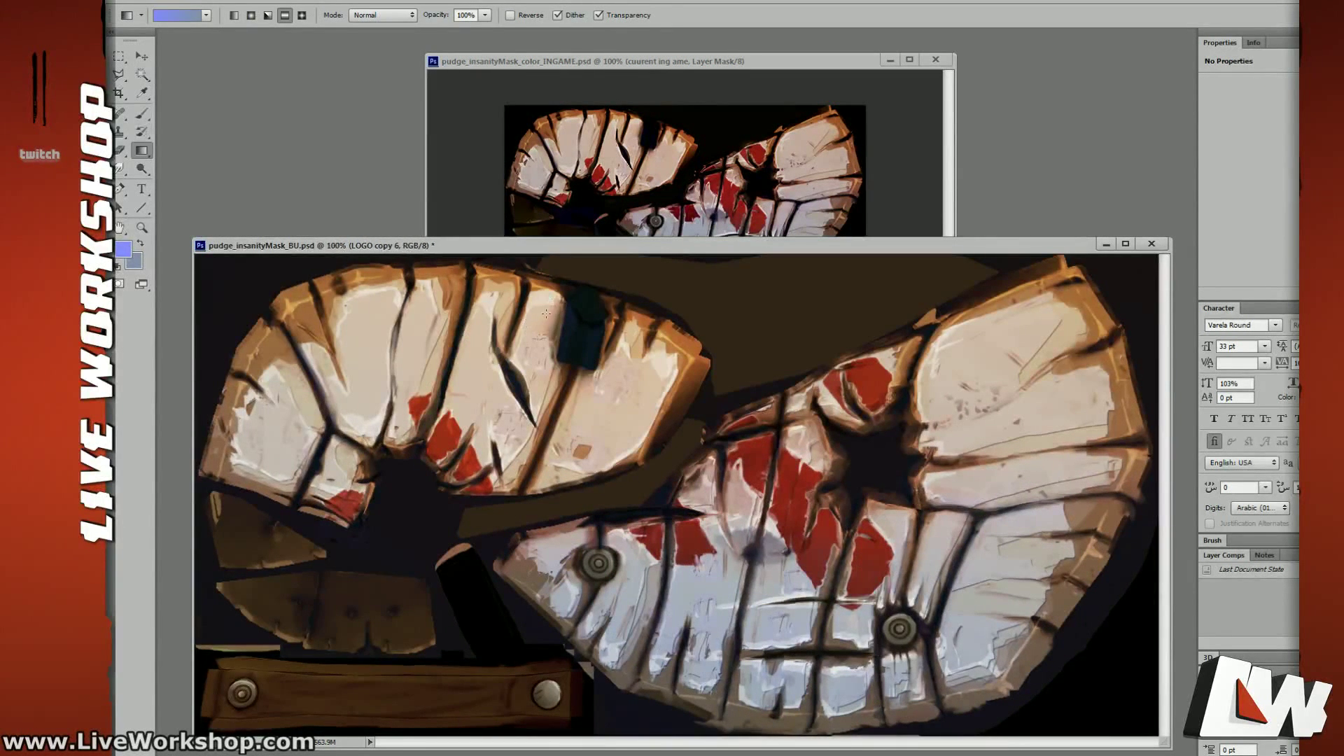
key("ctrl+plus")
left_click(224, 2)
left_click(231, 89)
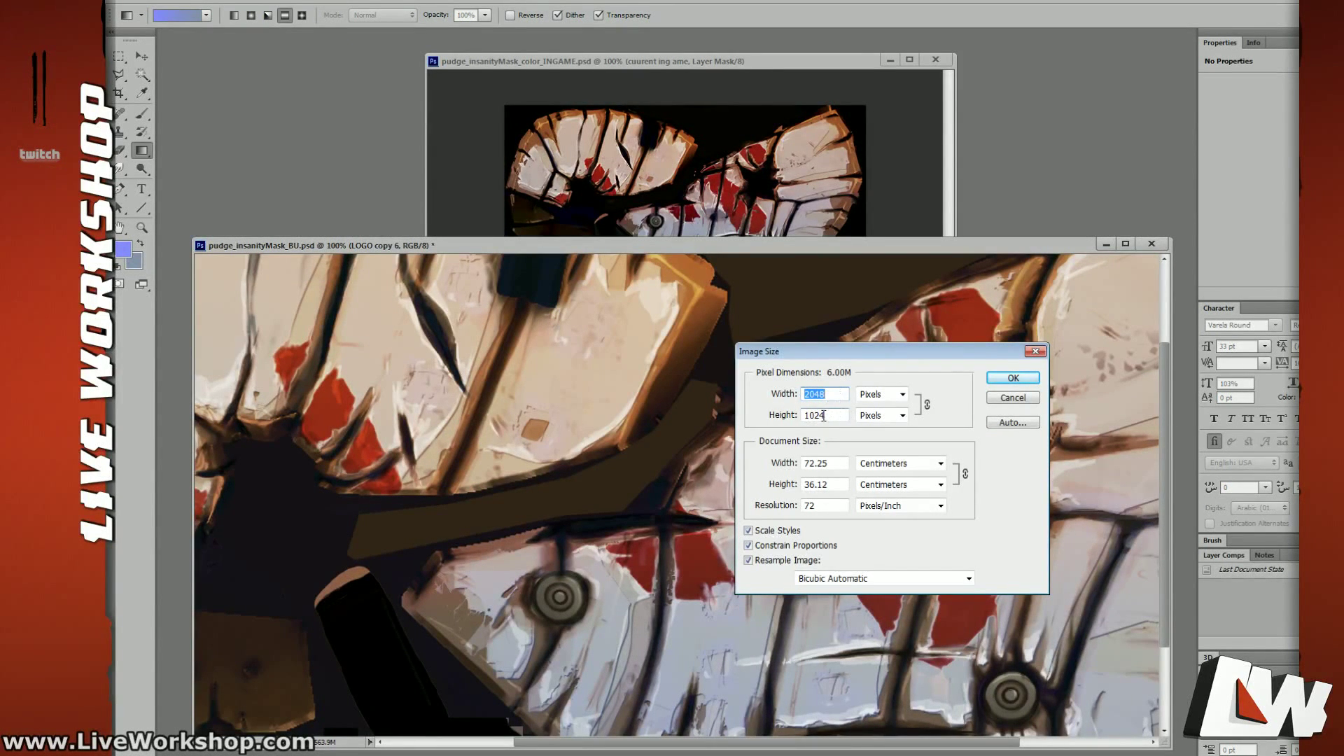
left_click_drag(818, 358, 697, 325)
left_click(892, 365)
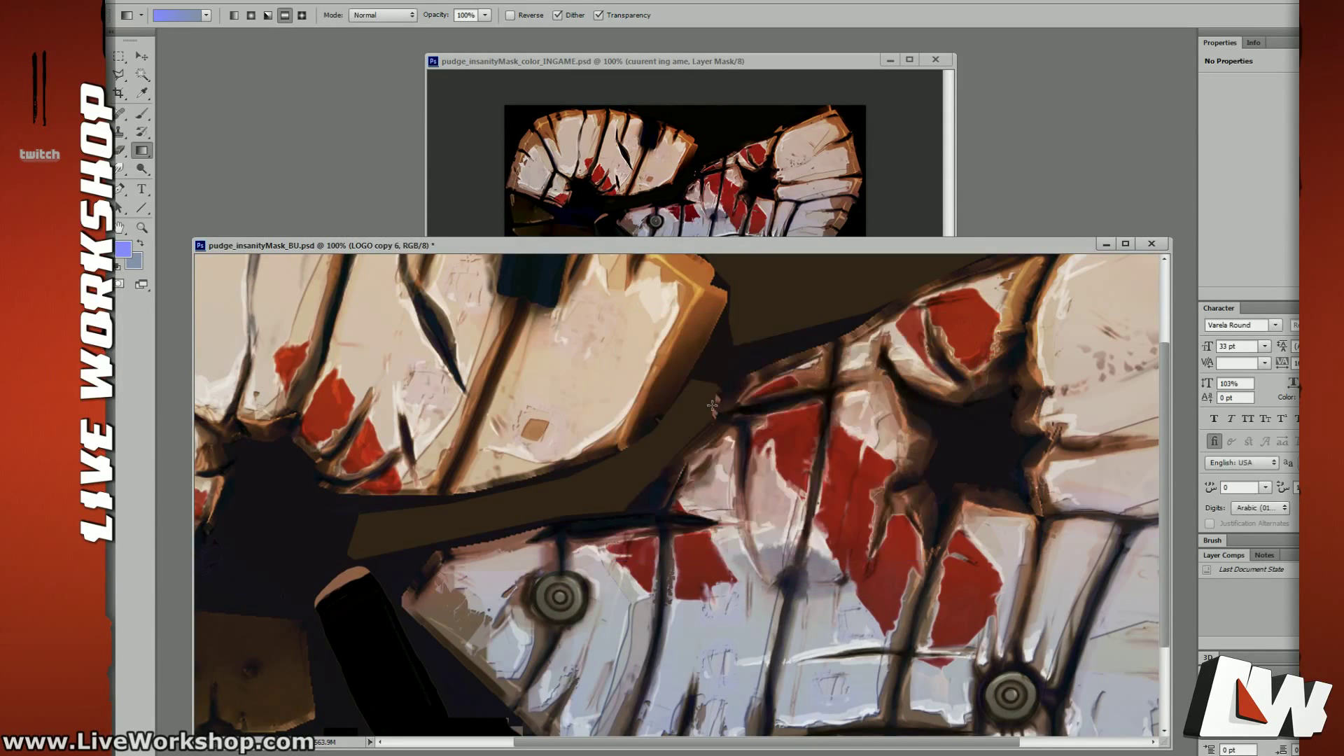
Step: Zoom the BU texture out to 50% and compare it with the in-game texture placed above it
key("ctrl+minus")
left_click_drag(680, 242, 677, 271)
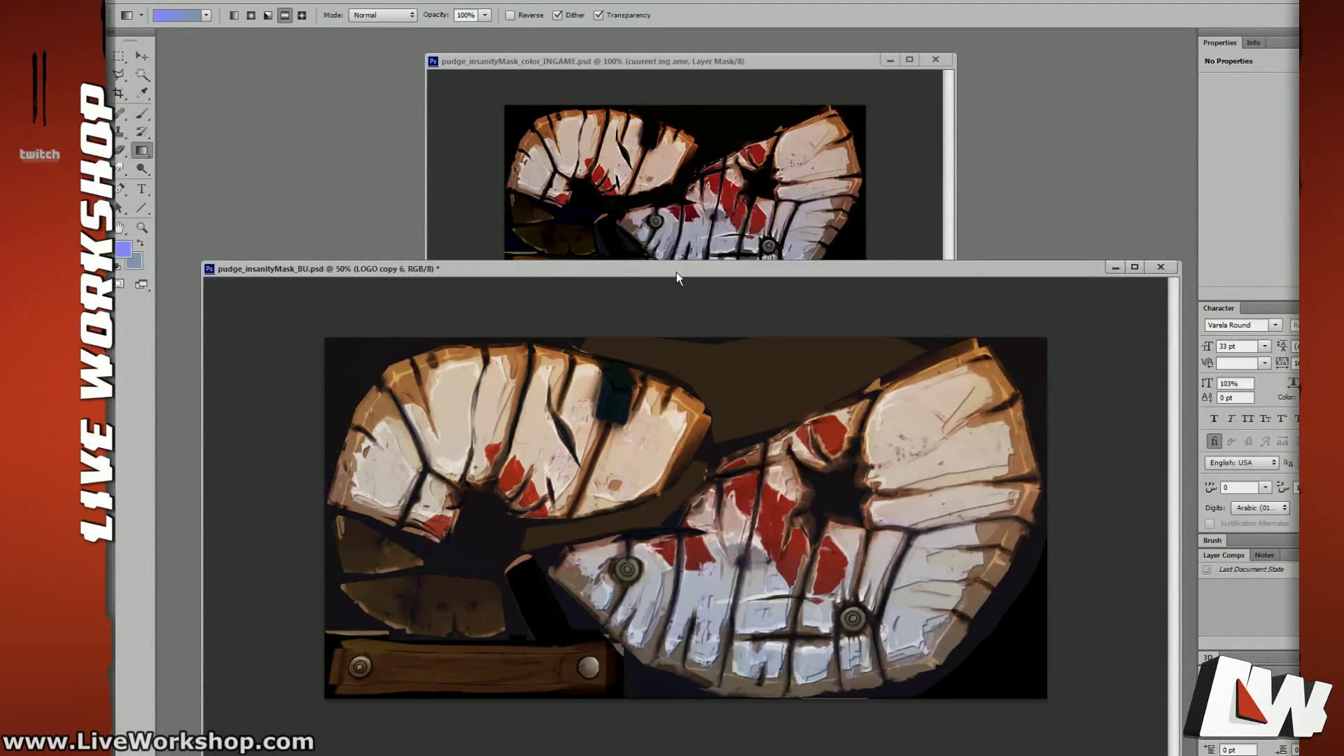
left_click_drag(671, 61, 710, 88)
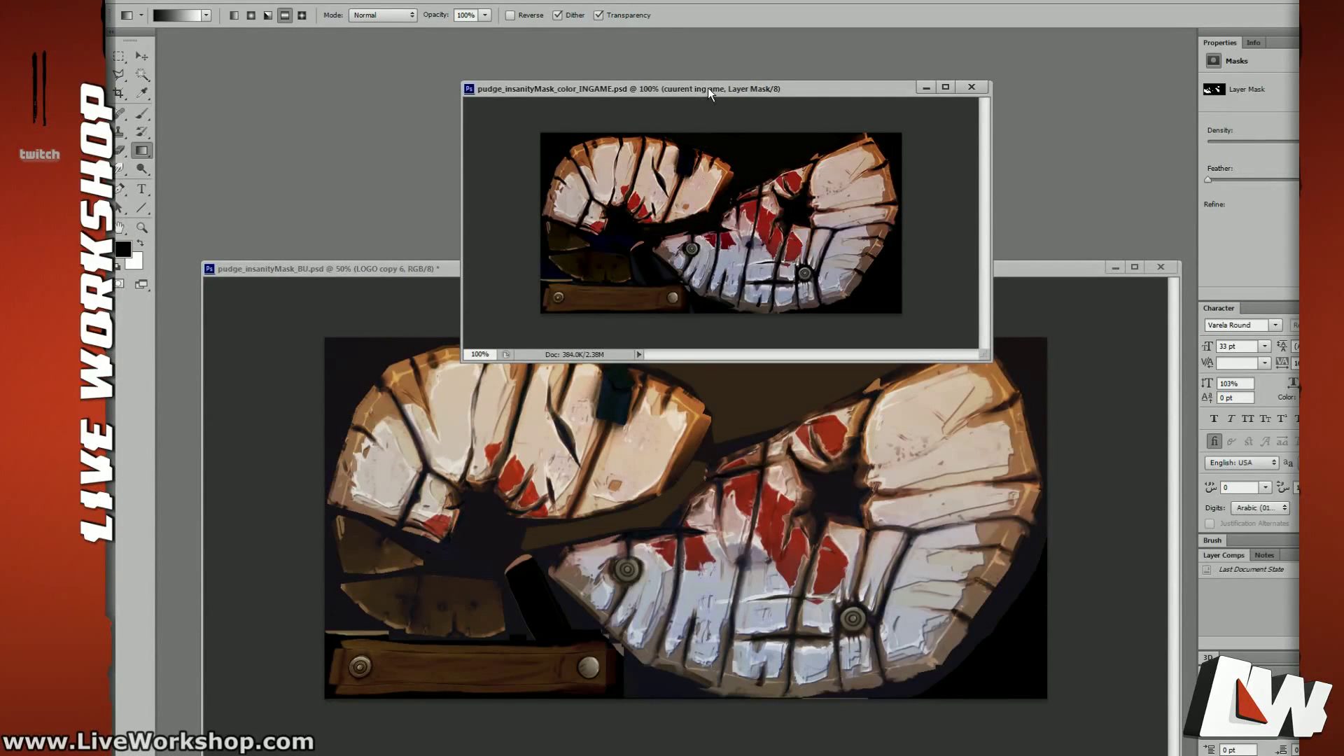
left_click_drag(708, 93, 695, 87)
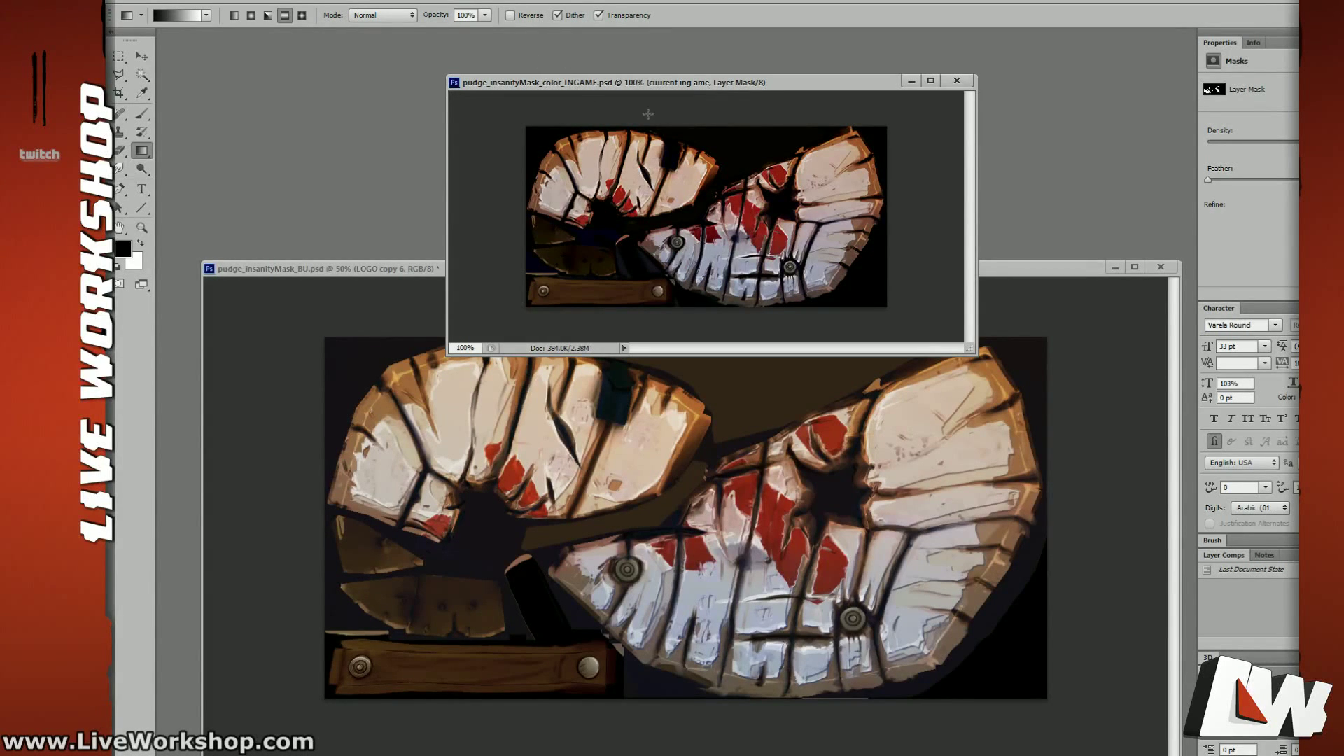
left_click(402, 270)
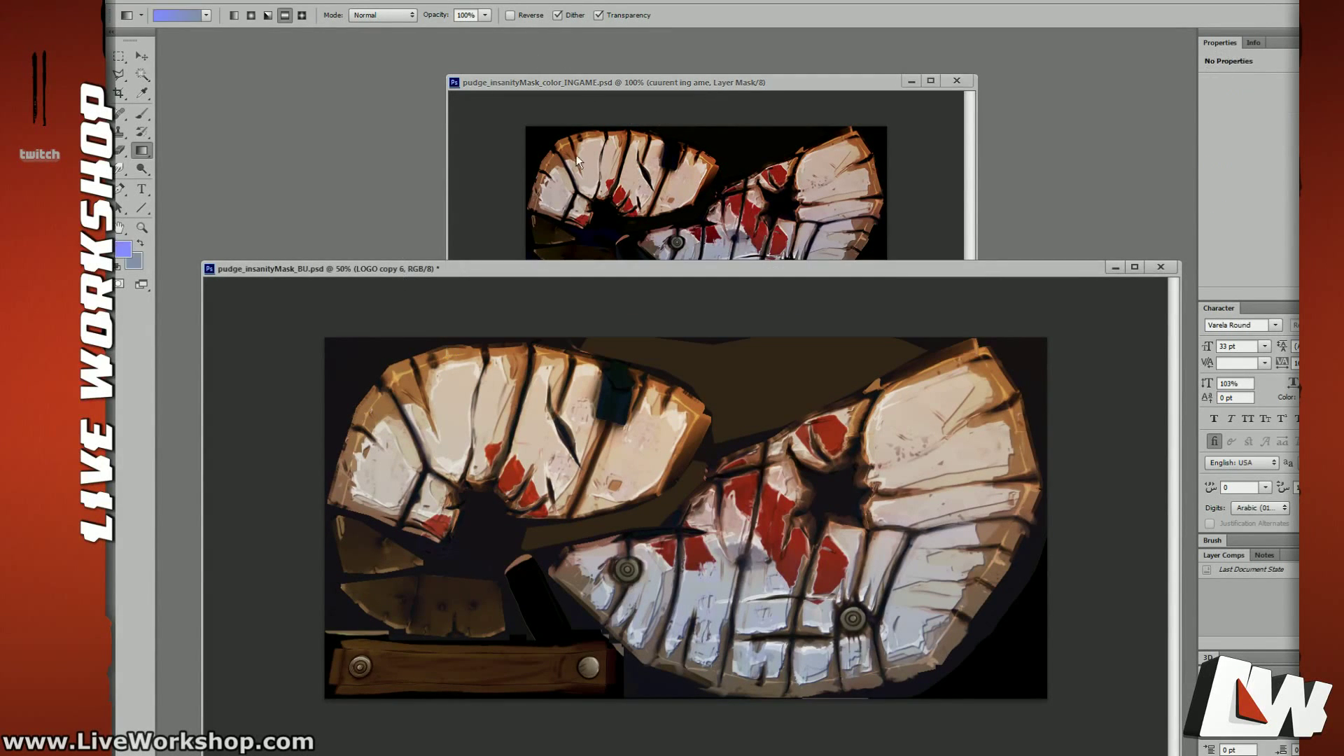
left_click_drag(1073, 275, 1064, 310)
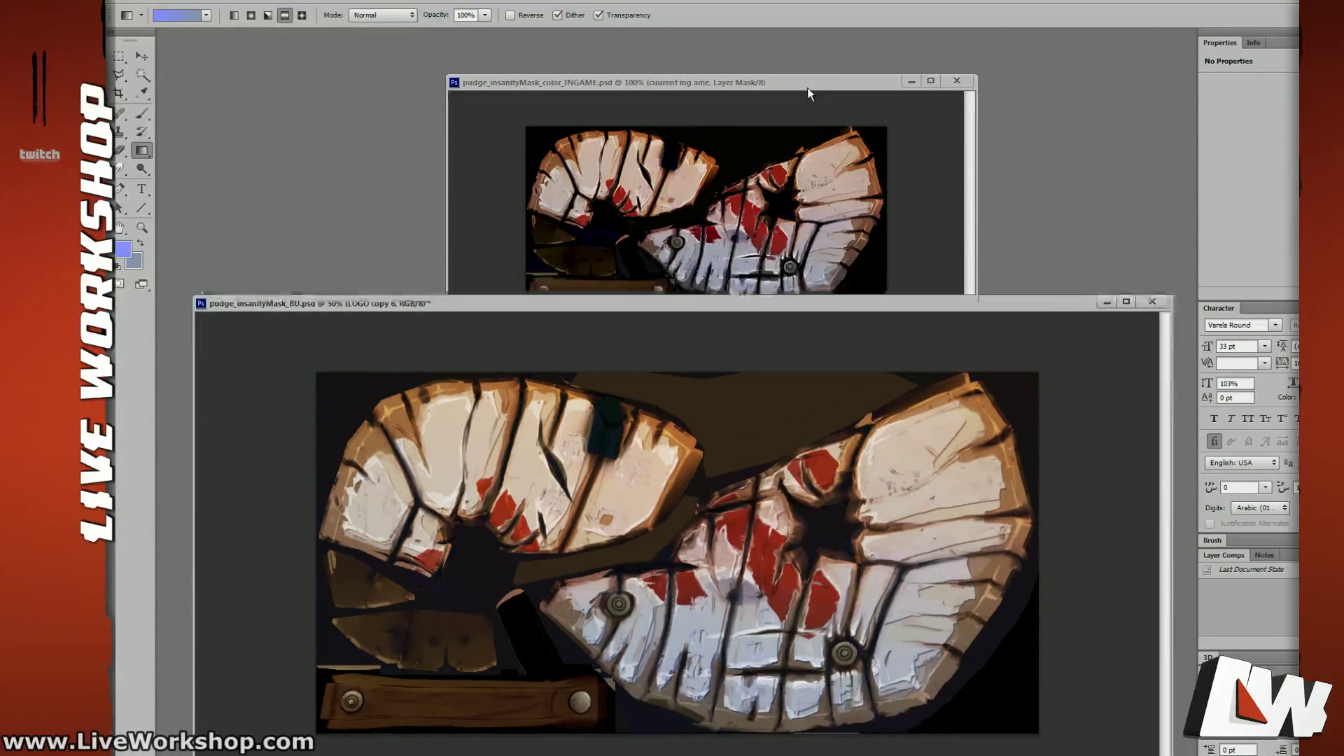
left_click_drag(808, 87, 707, 81)
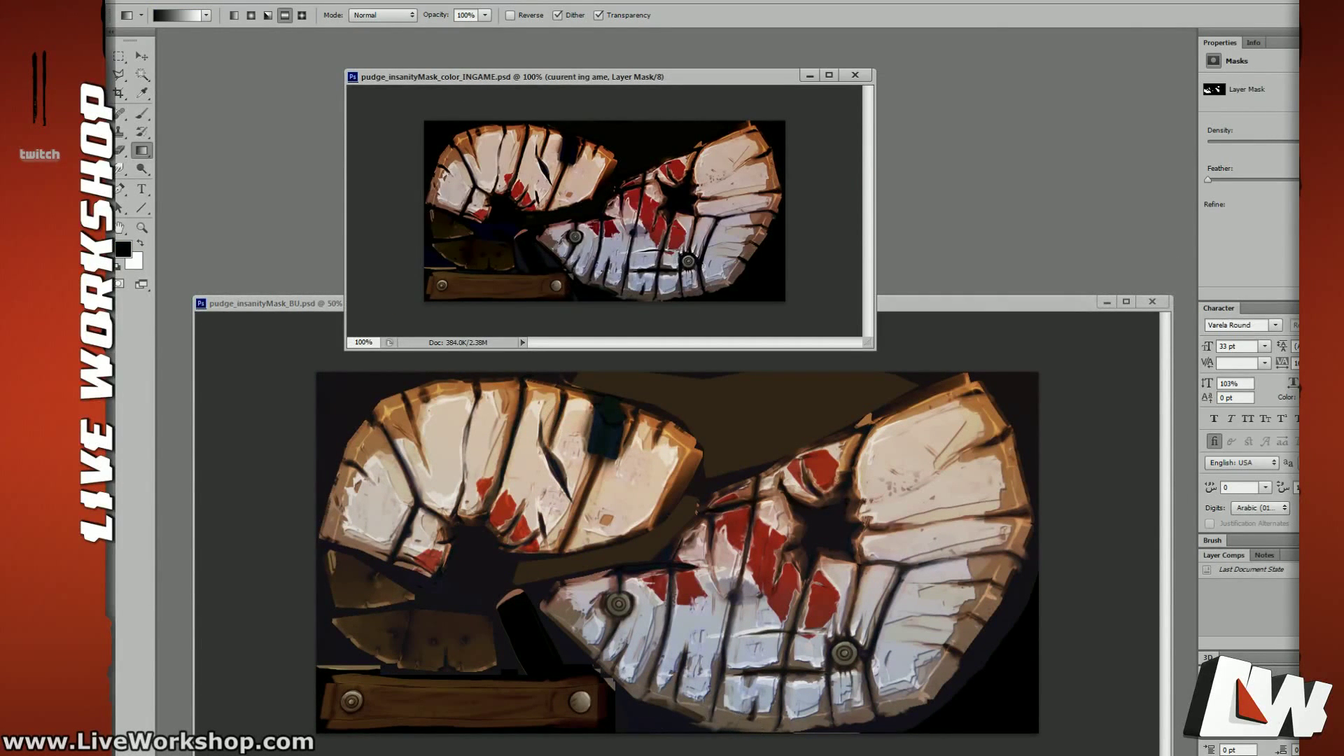
Step: Switch to Maya and delete the old mask mesh from Pudge's face
key("alt+Tab")
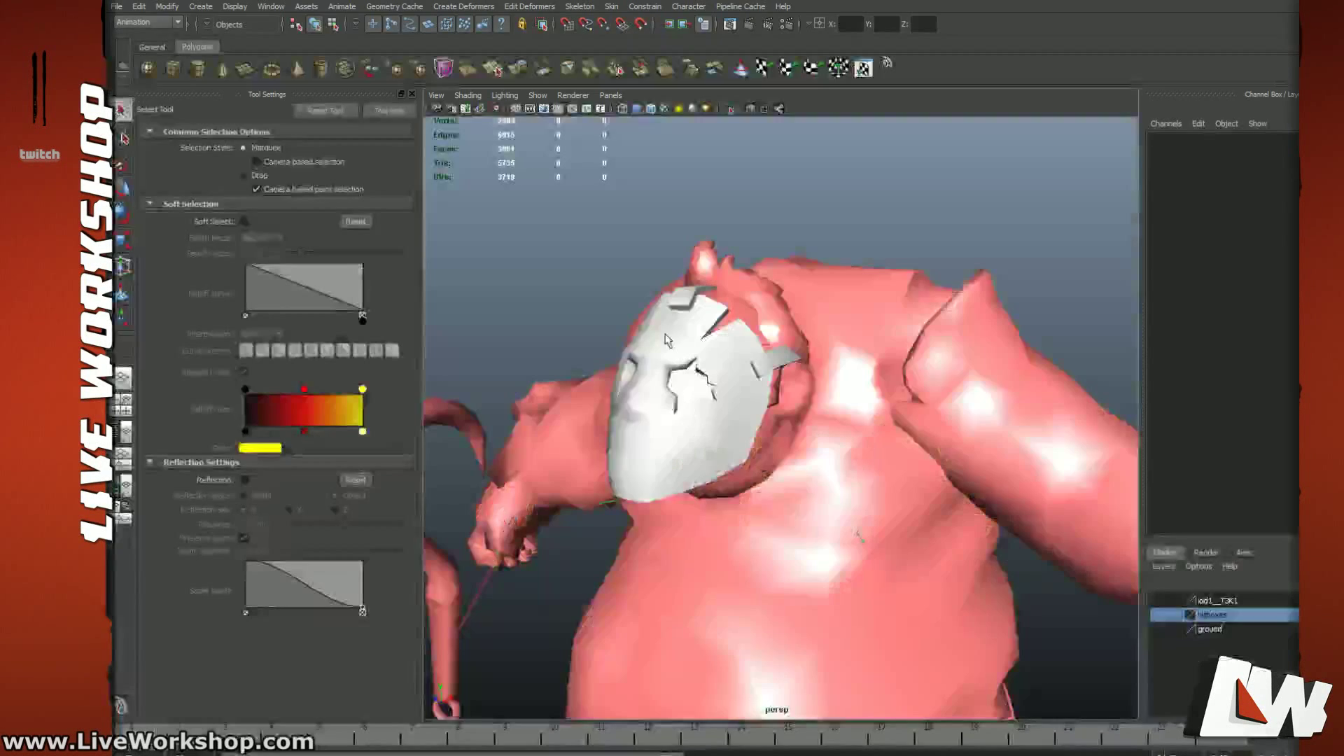
left_click_drag(763, 379, 715, 385, "alt")
right_click_drag(686, 377, 715, 383, "alt")
left_click(668, 378)
left_click_drag(722, 383, 726, 354, "alt")
key("Delete")
right_click_drag(726, 355, 567, 291, "alt")
mouse_move(672, 340)
left_mouse_down("alt")
mouse_move(704, 407)
mouse_move(783, 394)
left_mouse_up("alt")
scroll(766, 390, "up", 2)
scroll(766, 392, "down", 4)
scroll(764, 400, "up", 2)
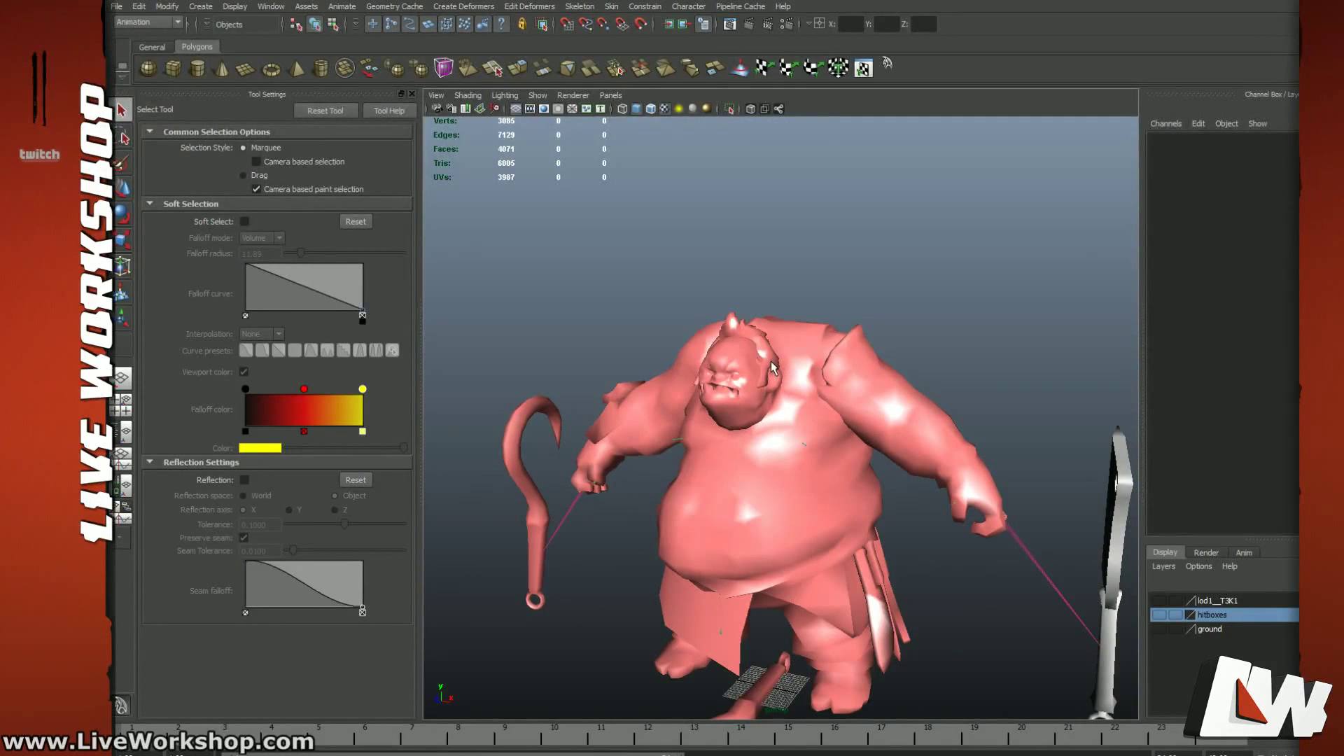
left_click_drag(772, 365, 724, 353, "alt")
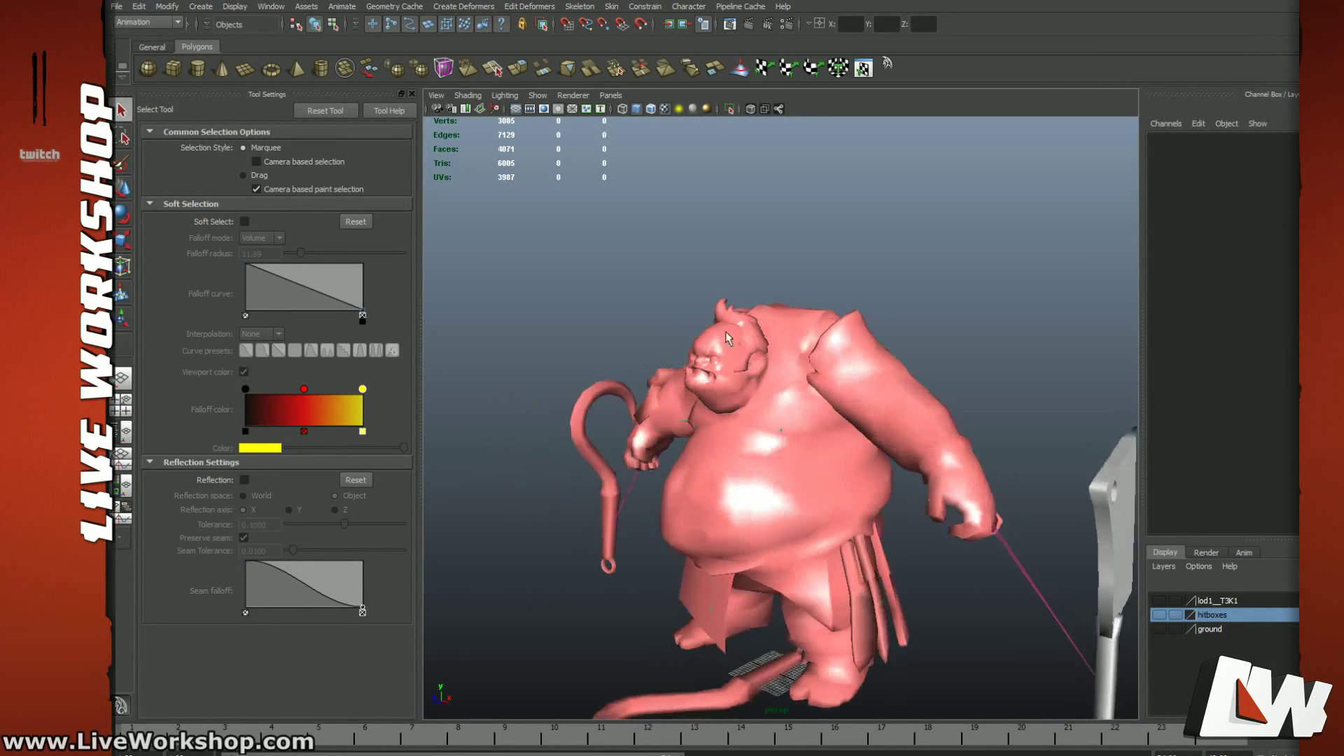
Step: Display the Pudge model in wireframe and examine the skeleton joints inside the body and head
left_click(116, 6)
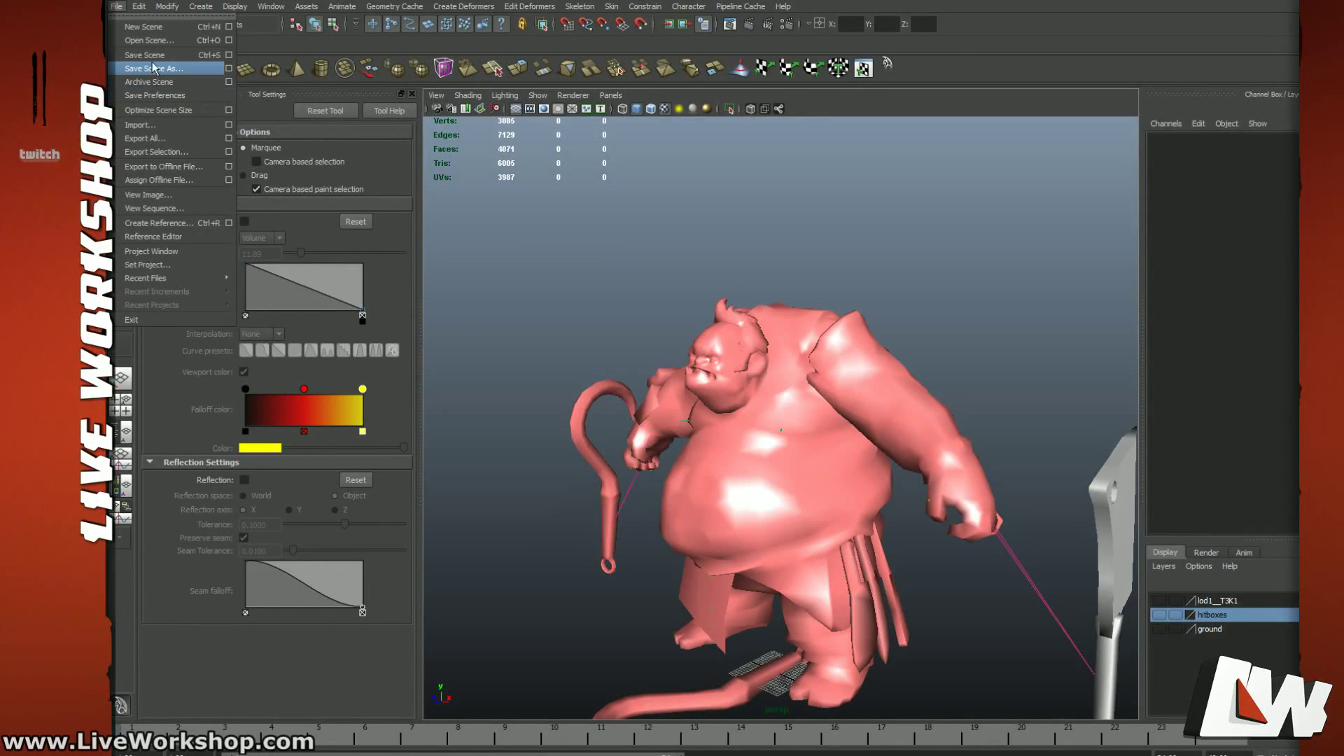
left_click_drag(497, 187, 703, 332, "alt")
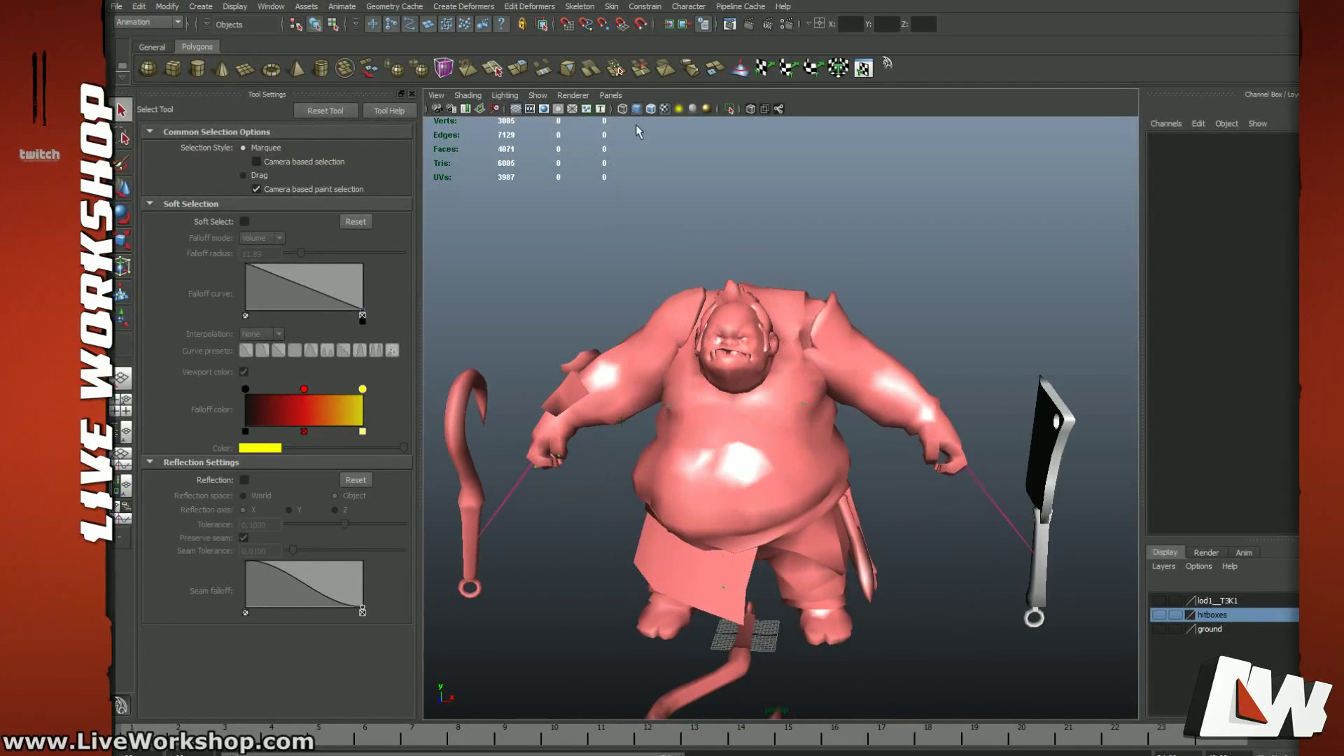
left_click(622, 109)
mouse_move(672, 294)
left_mouse_down("alt")
mouse_move(692, 303)
mouse_move(621, 299)
mouse_move(726, 292)
left_mouse_up("alt")
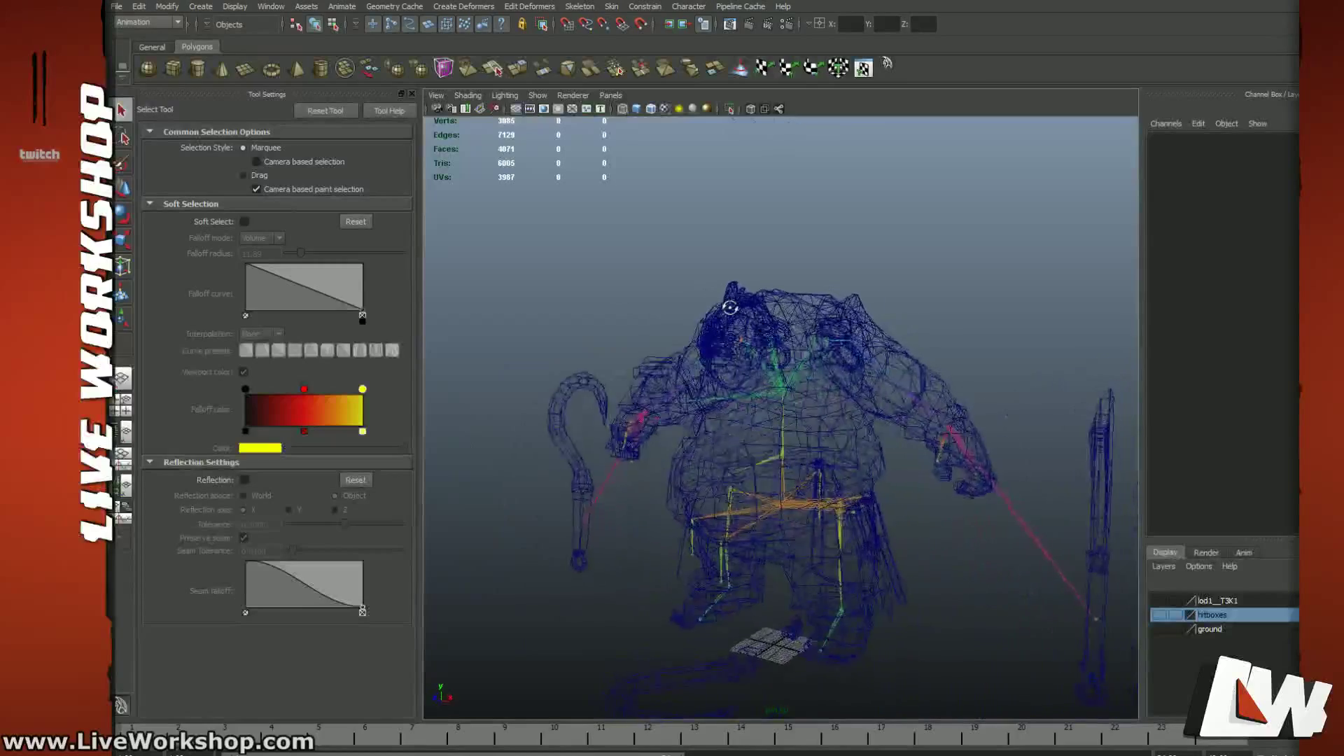
scroll(934, 387, "up", 3)
left_click_drag(934, 387, 581, 315, "alt")
scroll(808, 294, "down", 5)
left_click_drag(787, 324, 756, 360, "alt")
scroll(776, 371, "up", 4)
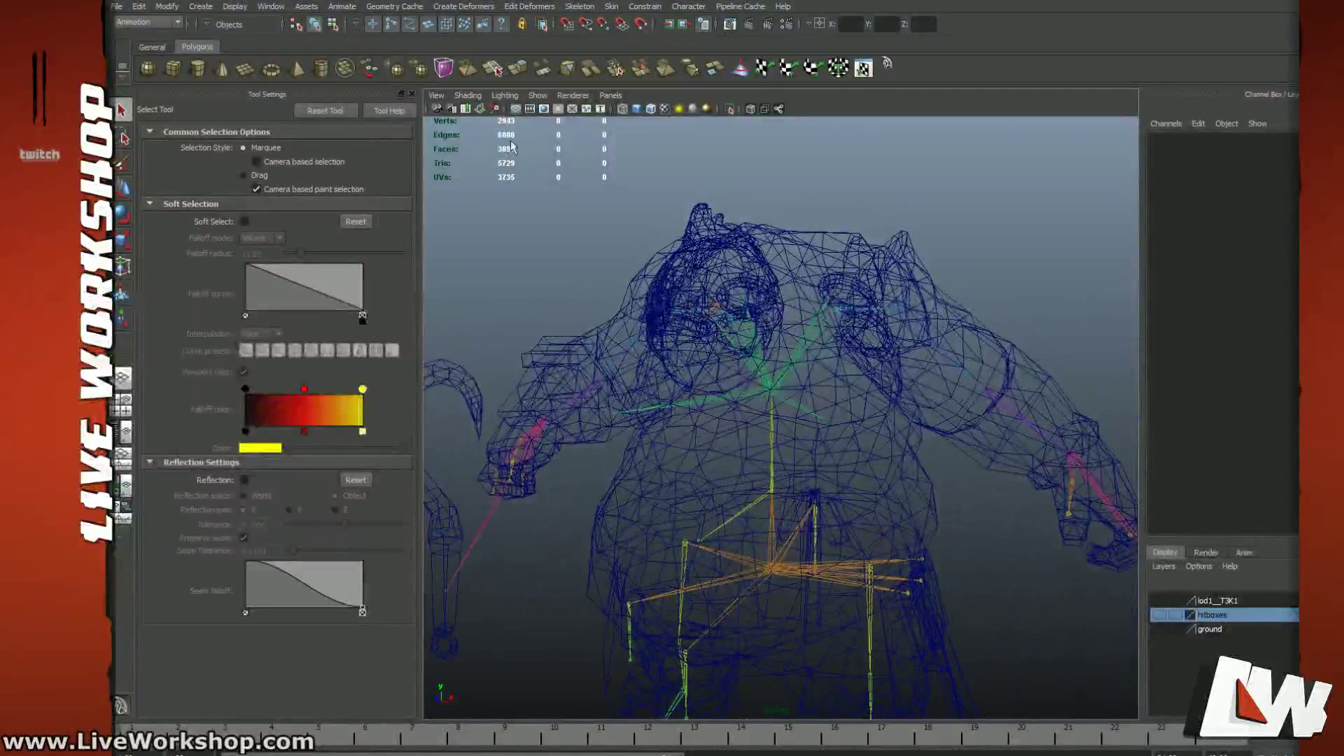
Step: Try shaded display with wireframe overlay, different lighting and the high-quality renderer on the Pudge model
left_click(636, 109)
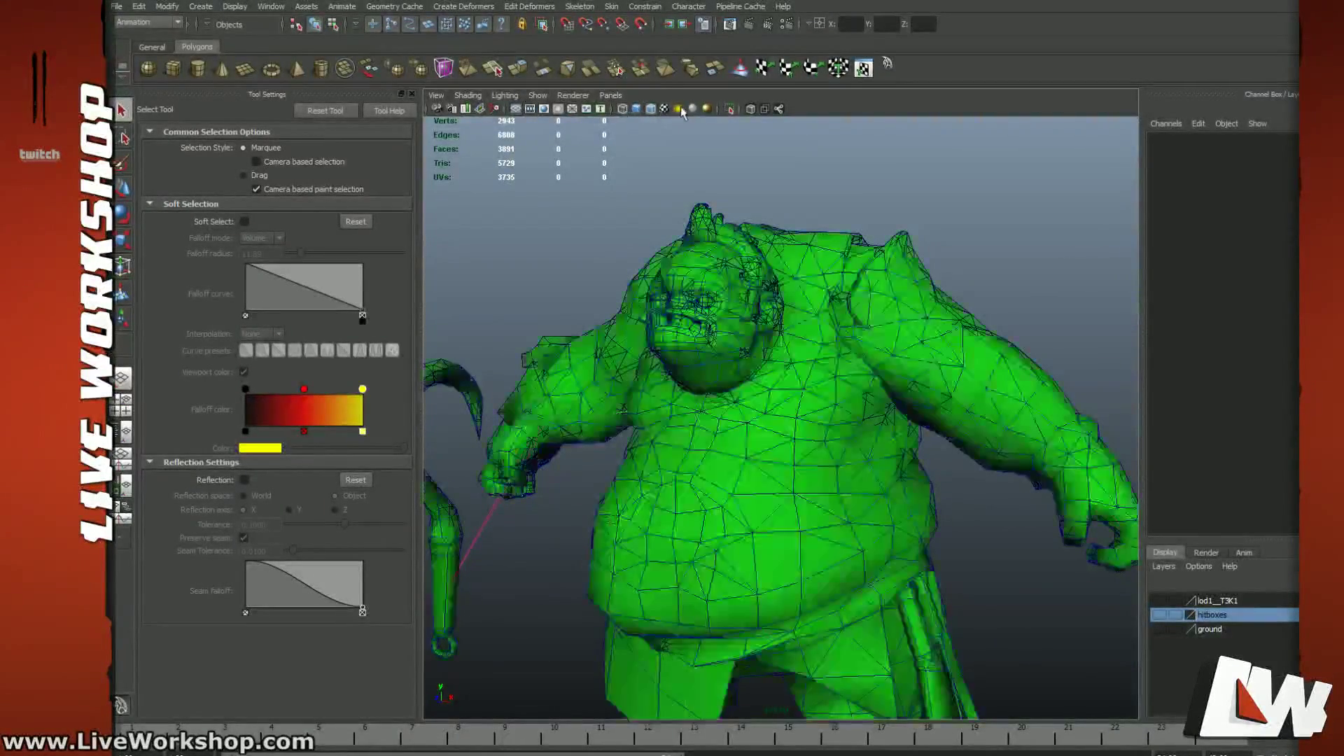
left_click(679, 109)
left_click(679, 110)
left_click(667, 110)
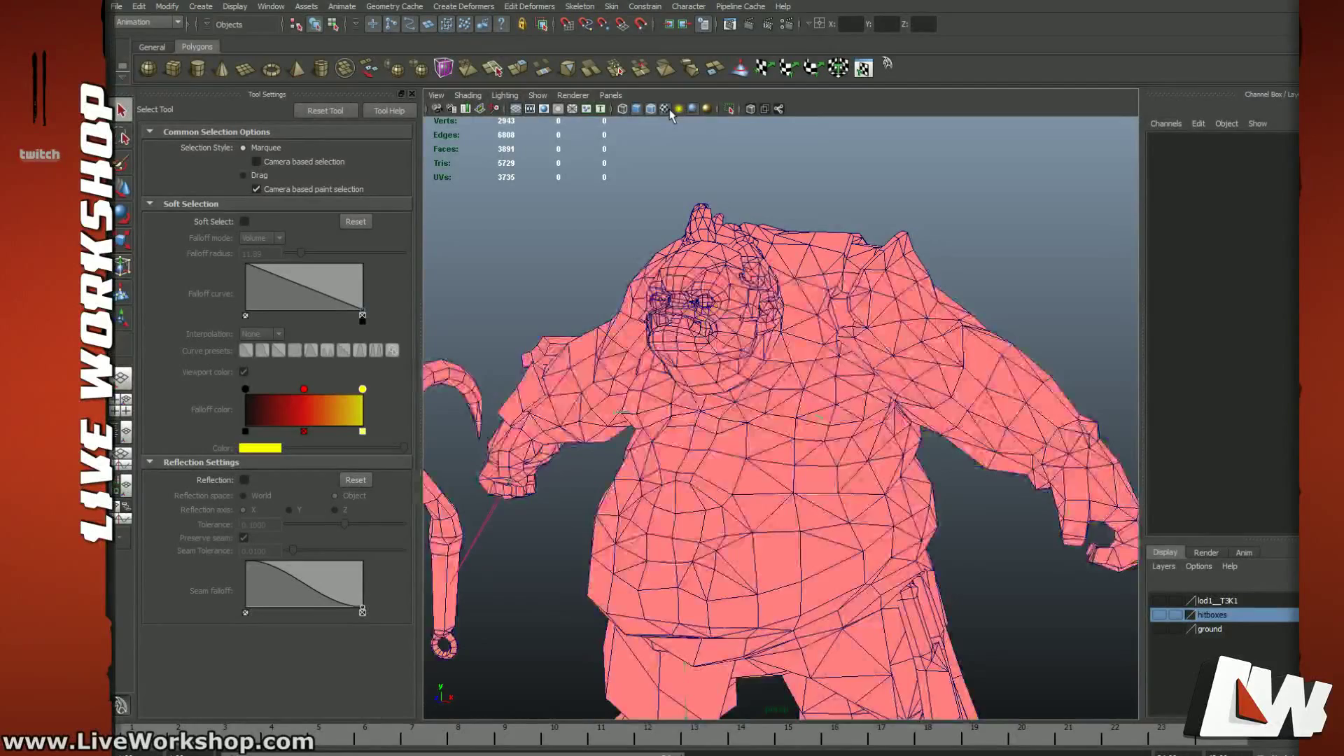
scroll(722, 268, "down", 2)
scroll(722, 269, "down", 2)
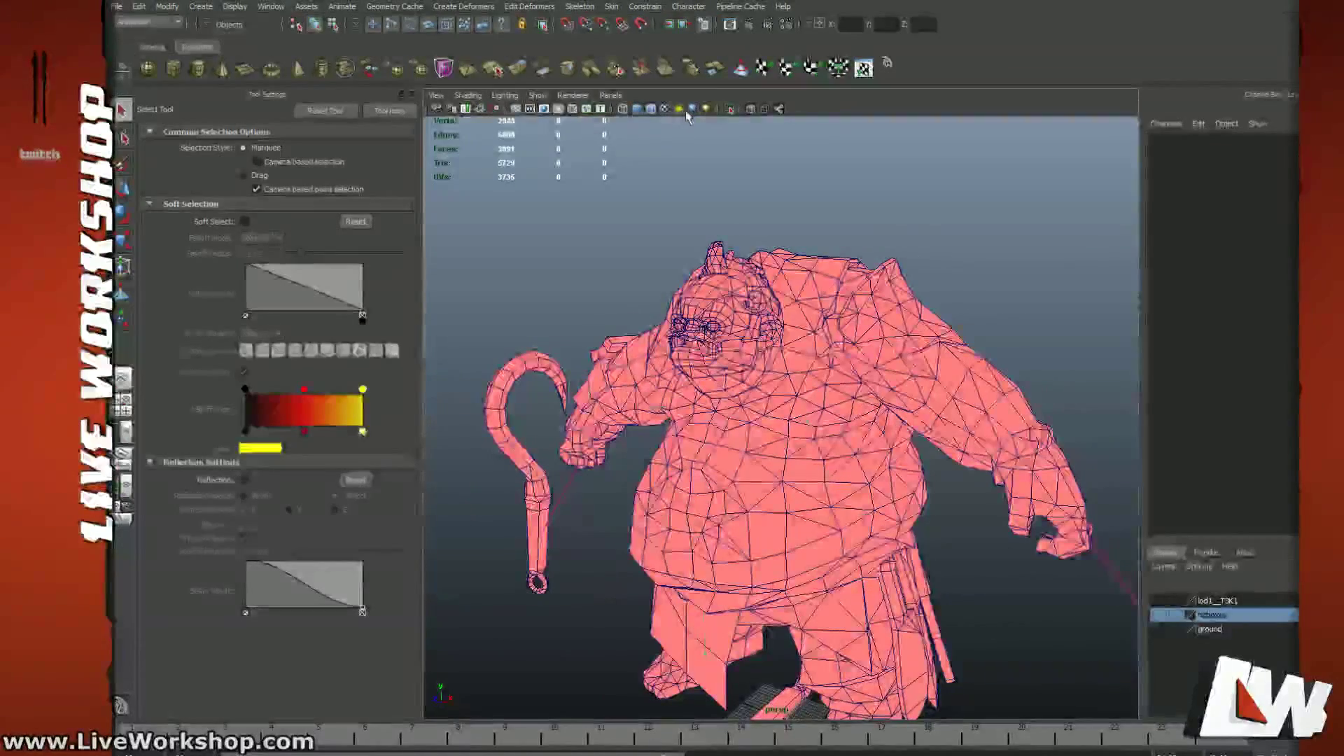
left_click(705, 110)
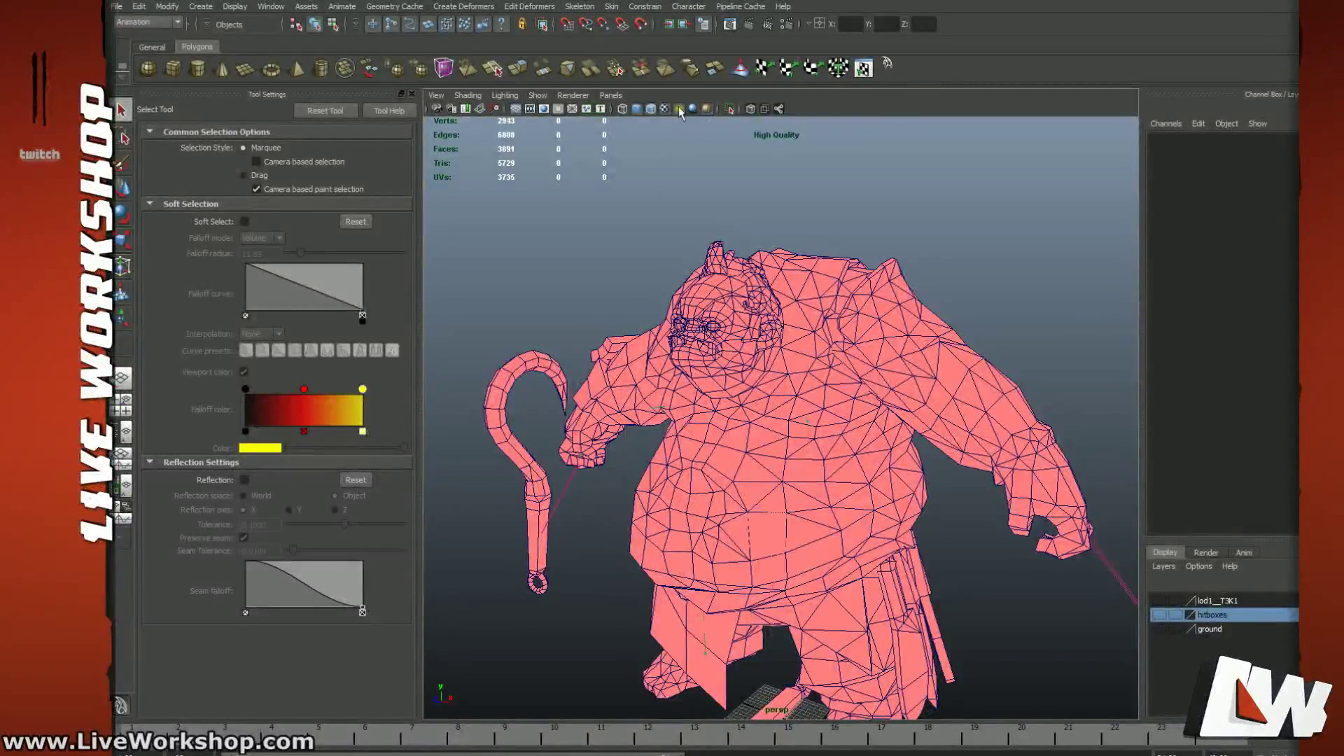
Step: Return the Pudge model to plain smooth shading with default lighting and no wireframe overlay
left_click(625, 108)
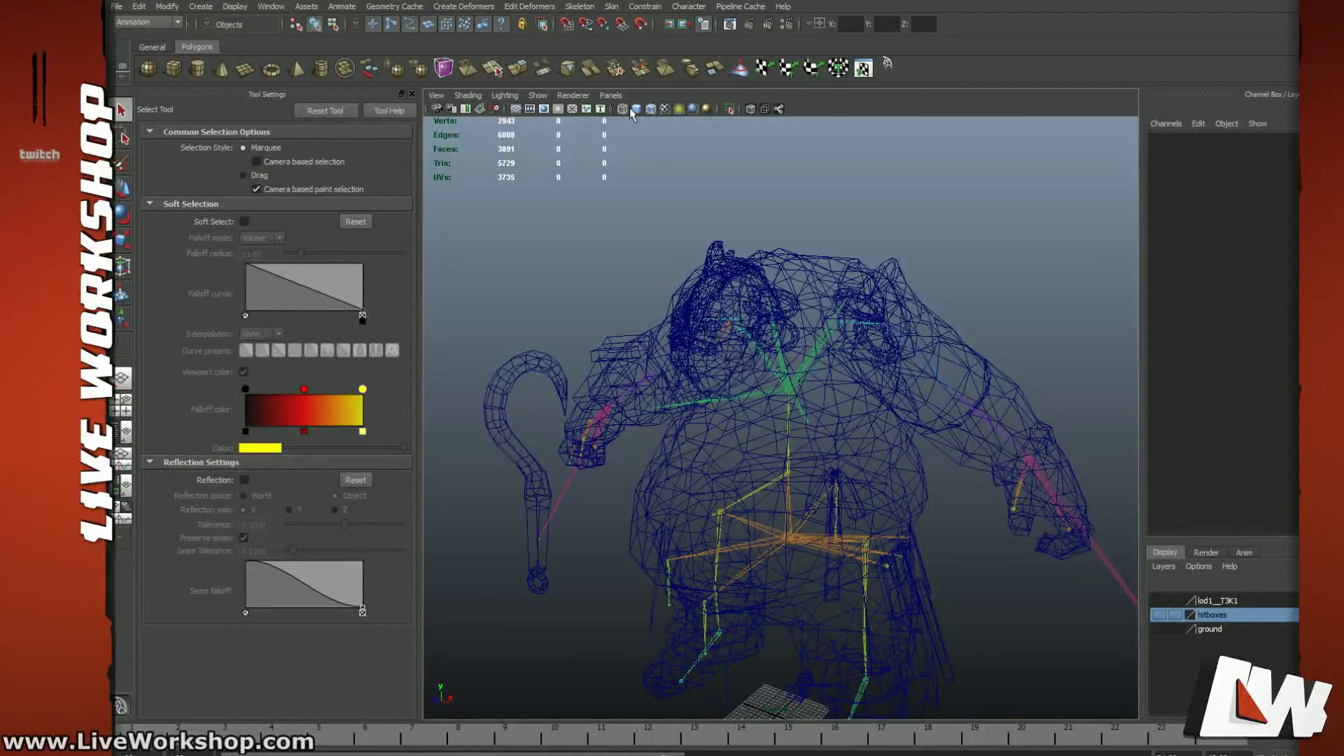
left_click(633, 108)
left_click(664, 109)
left_click(663, 110)
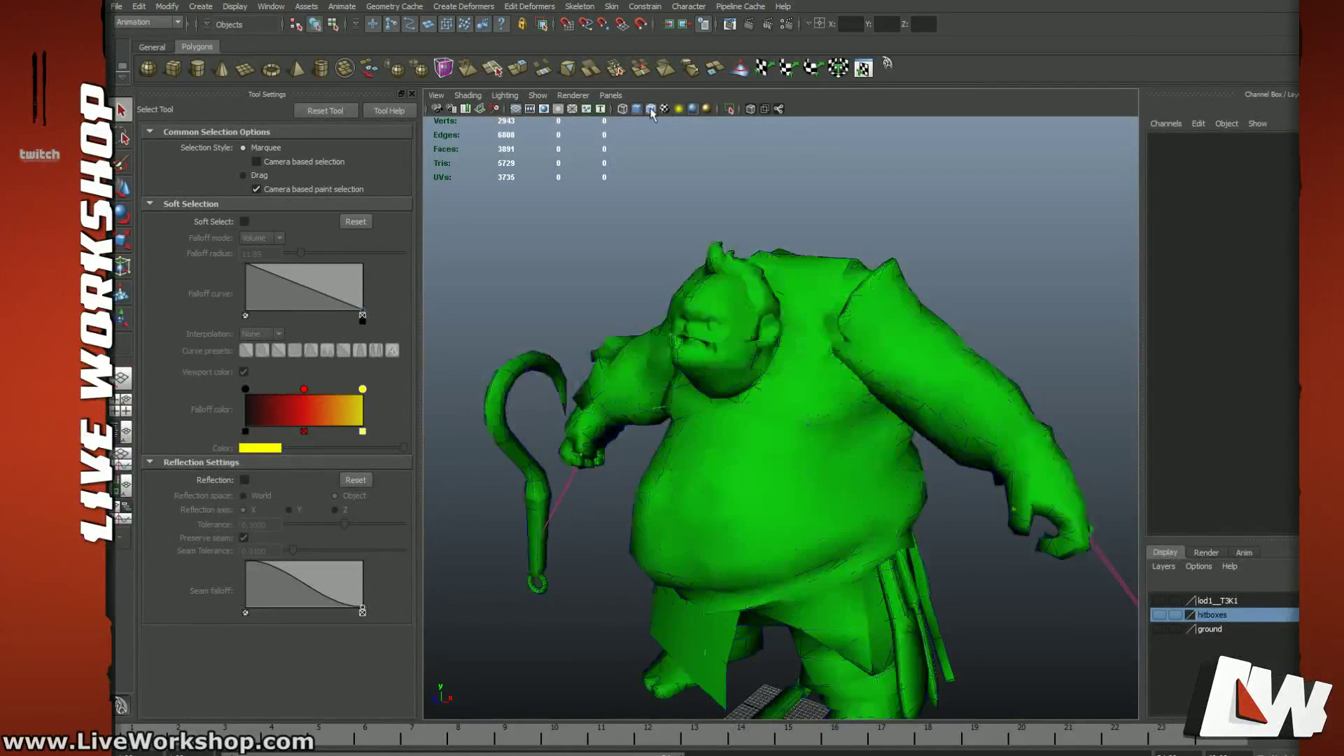
left_click(624, 109)
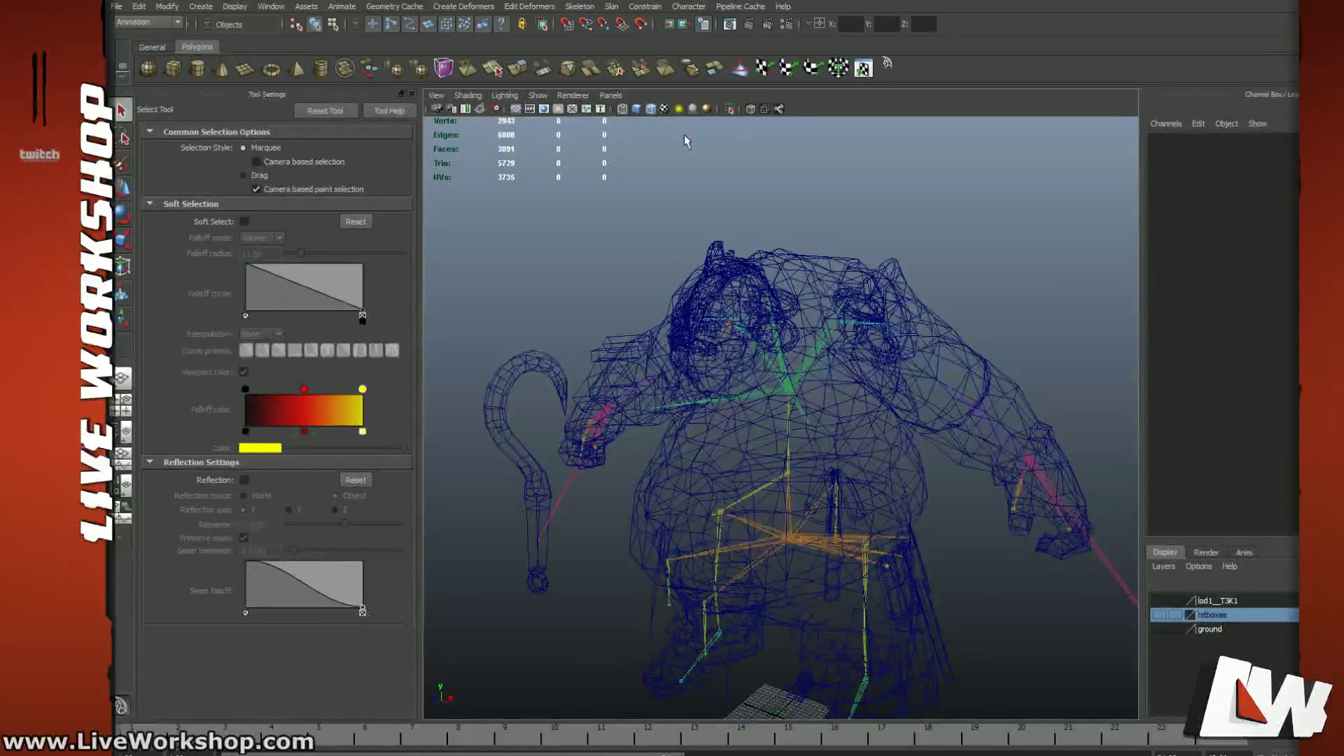
left_click_drag(678, 133, 669, 129, "alt")
left_click(636, 109)
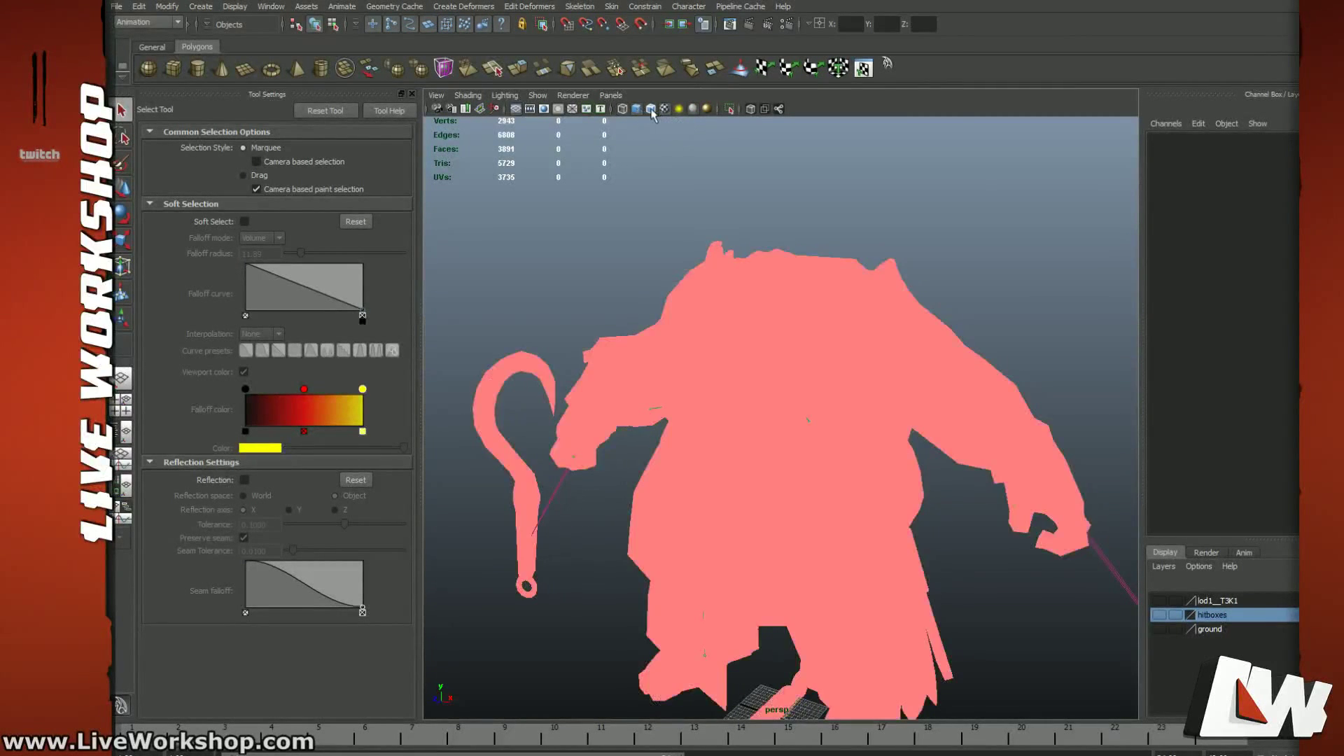
left_click_drag(711, 196, 686, 175, "alt")
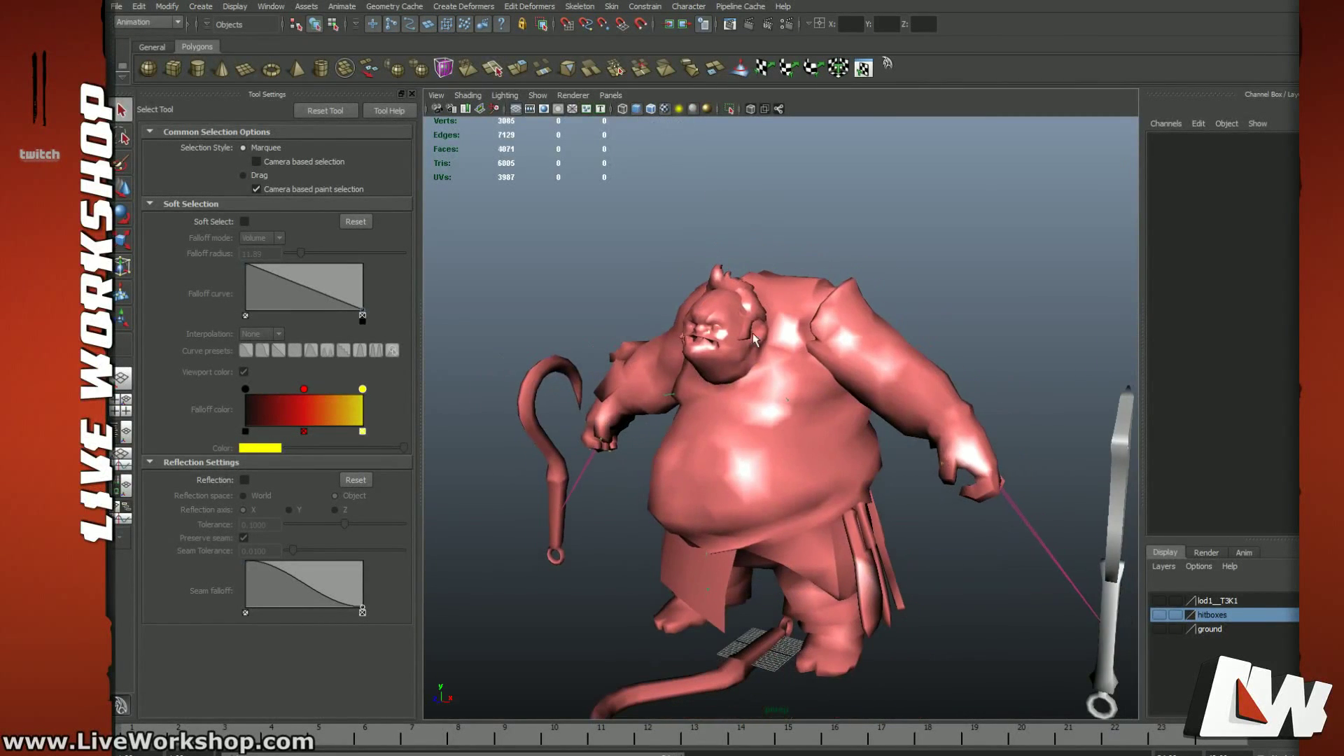
Step: Import insanity_mask_300compile.obj from the Models folder of the Dota2_Pudge project
left_click(116, 7)
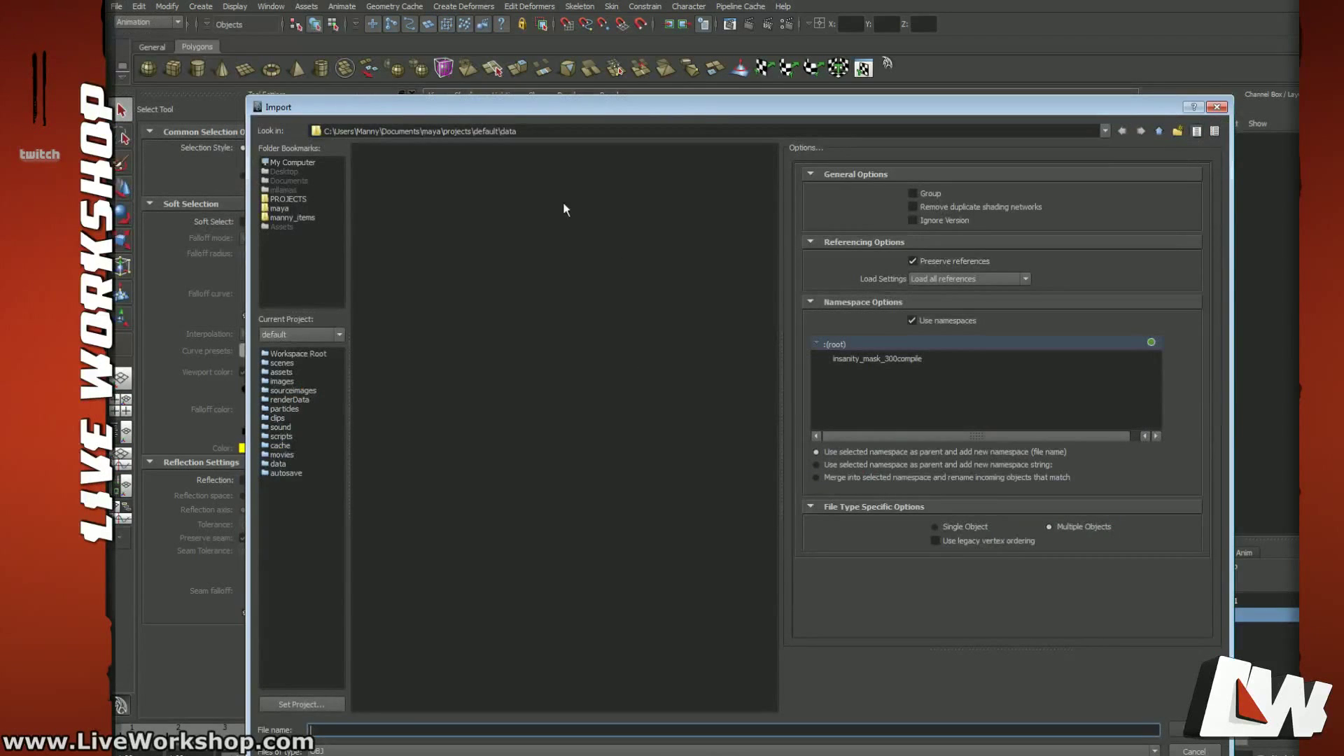
left_click(445, 535)
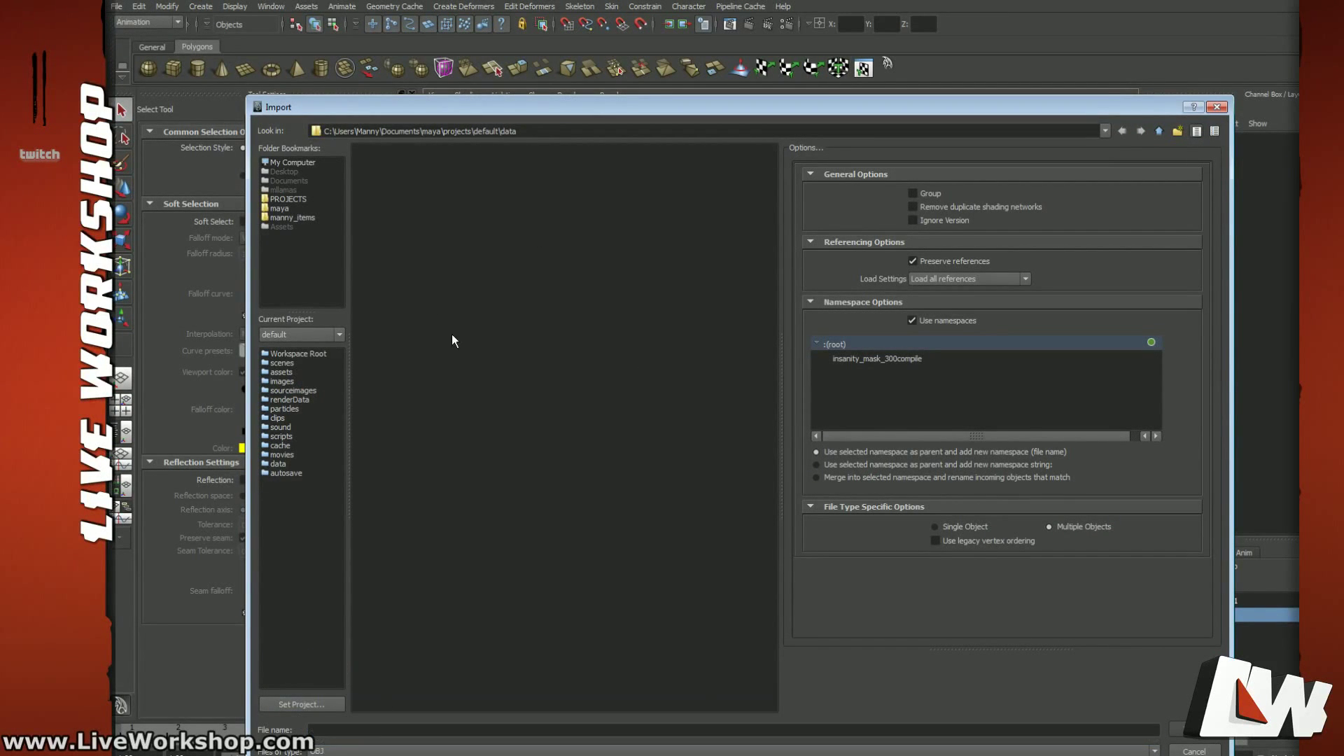
left_click(281, 208)
left_click(293, 200)
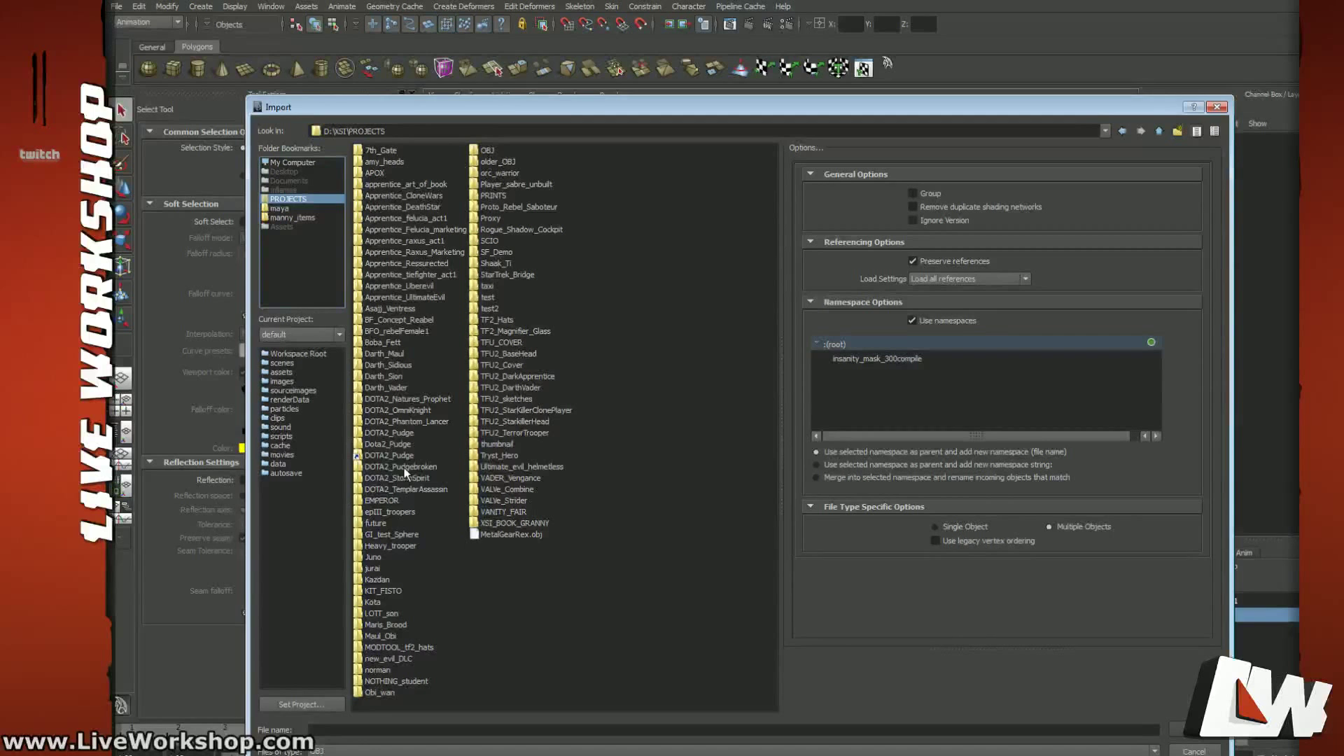
double_click(372, 444)
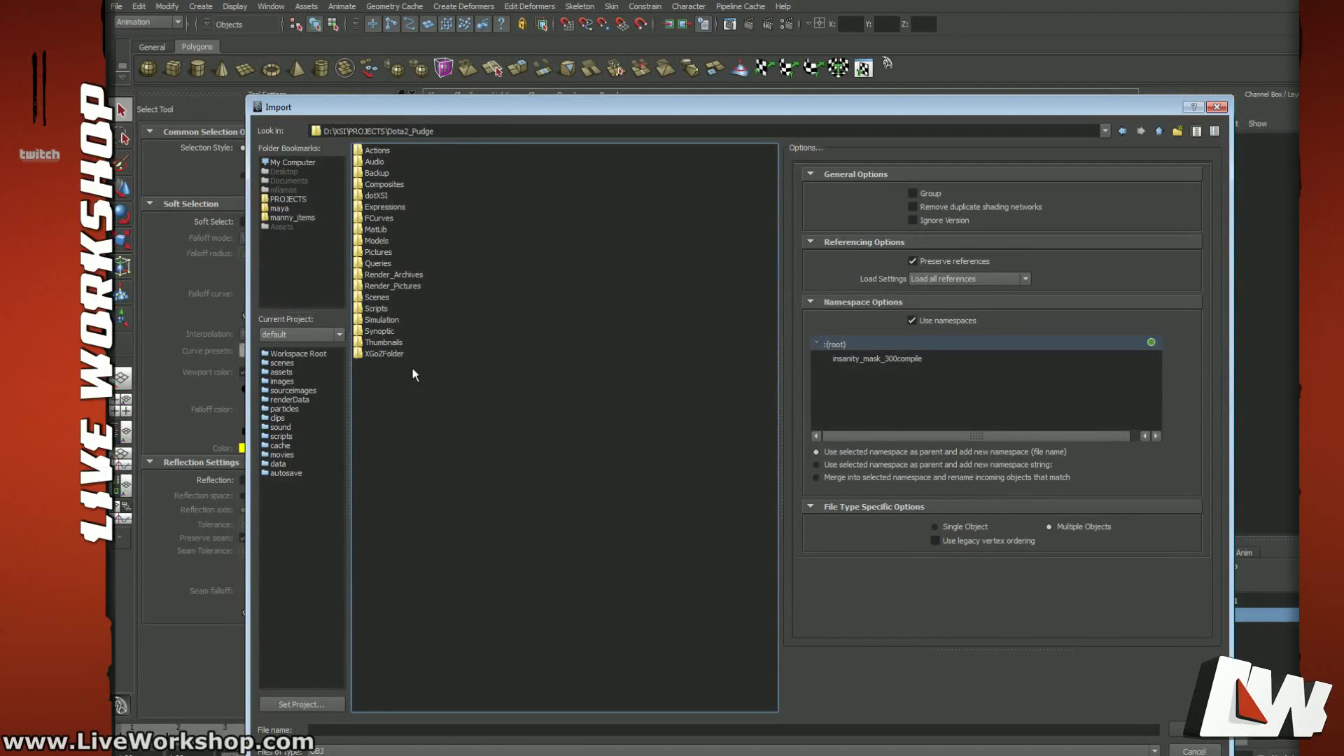
double_click(379, 241)
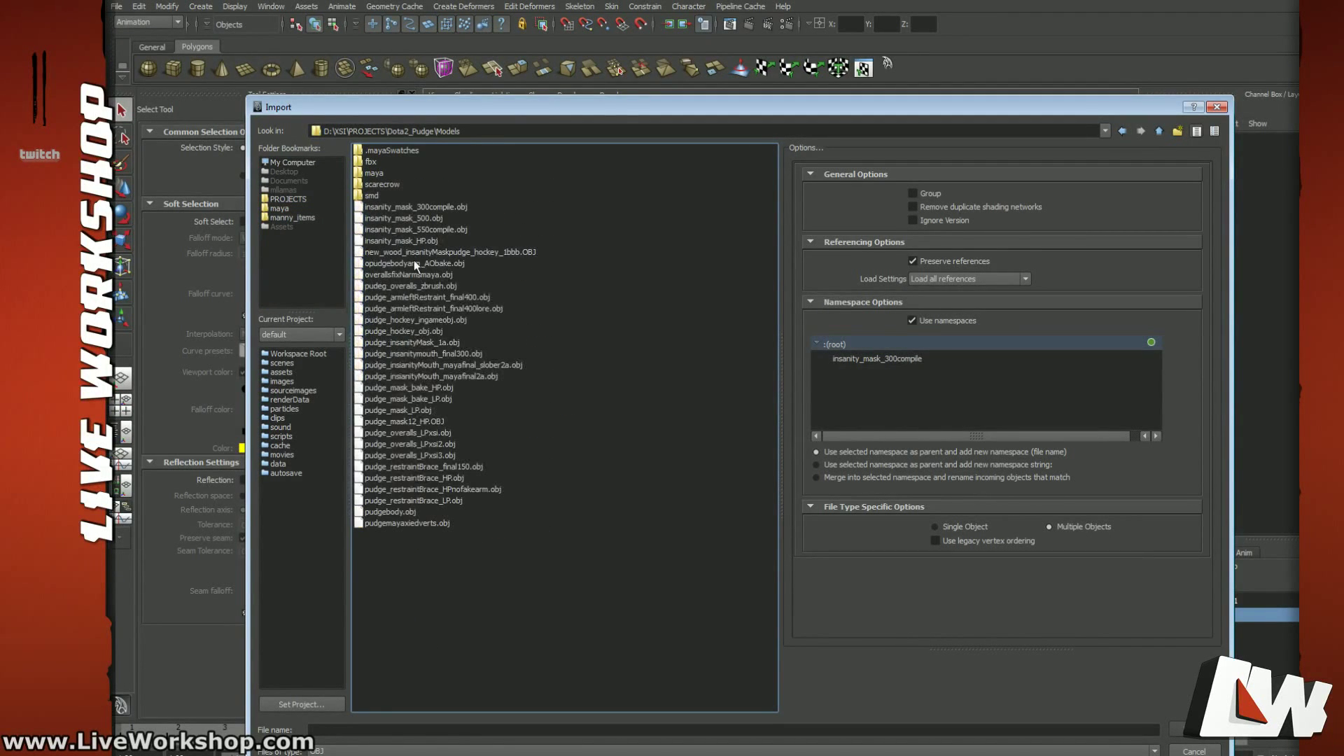
left_click(420, 208)
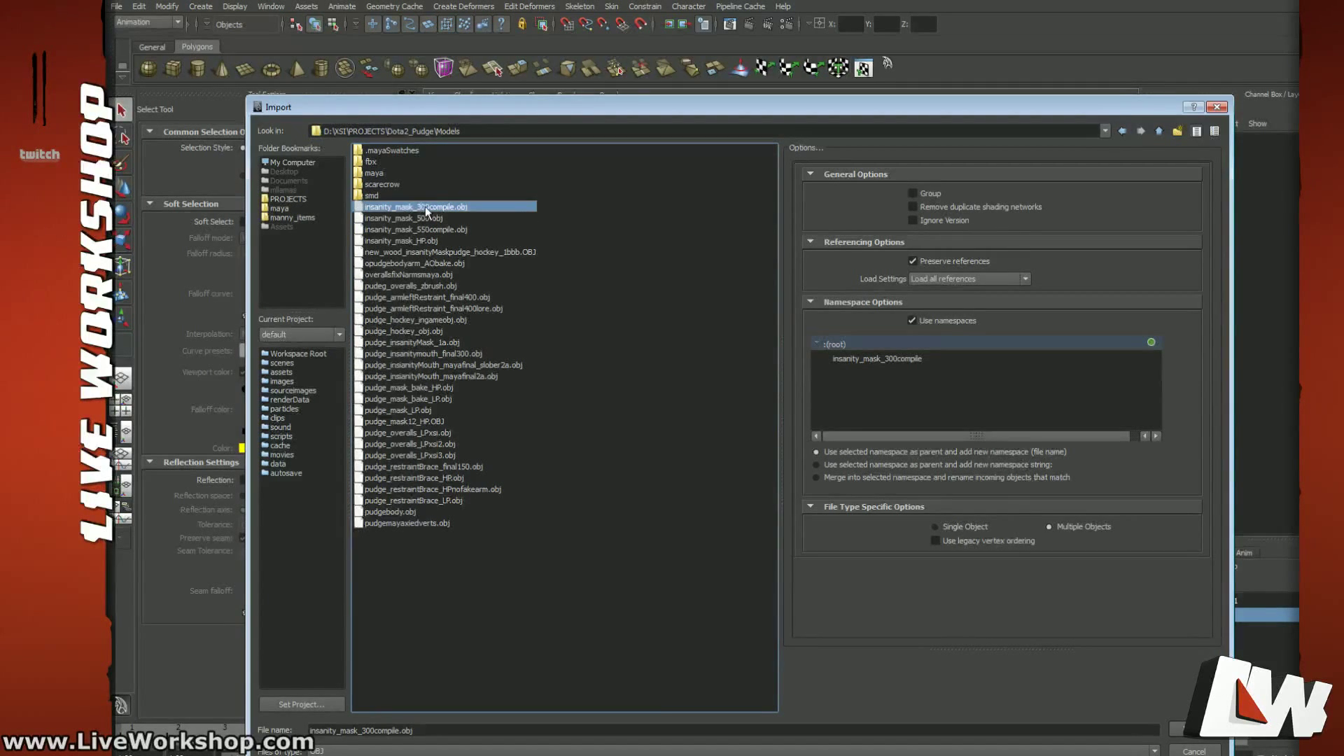
double_click(425, 208)
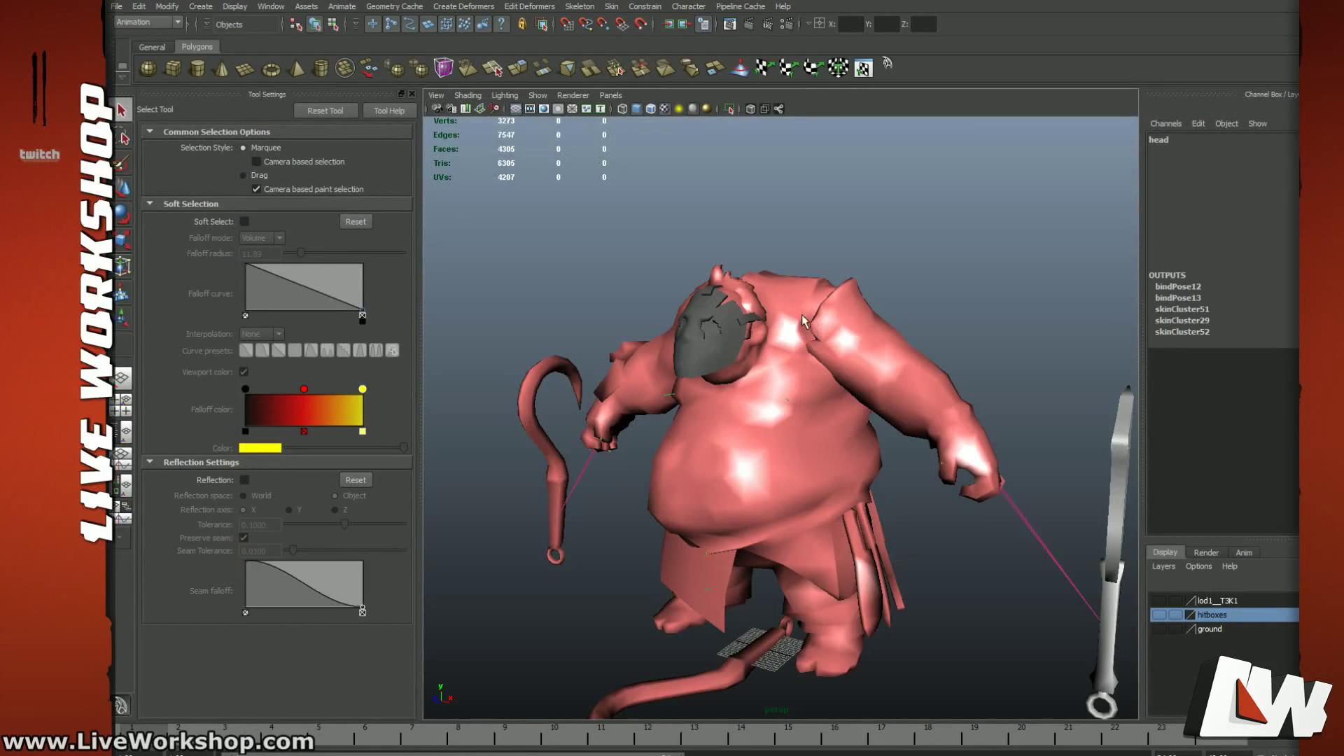
Step: Inspect the imported mask on Pudge's face and remove the pudge_pudge_hair mesh from the head
scroll(755, 307, "up", 5)
left_click(678, 289)
left_click_drag(712, 287, 810, 355, "alt")
scroll(806, 324, "up", 5)
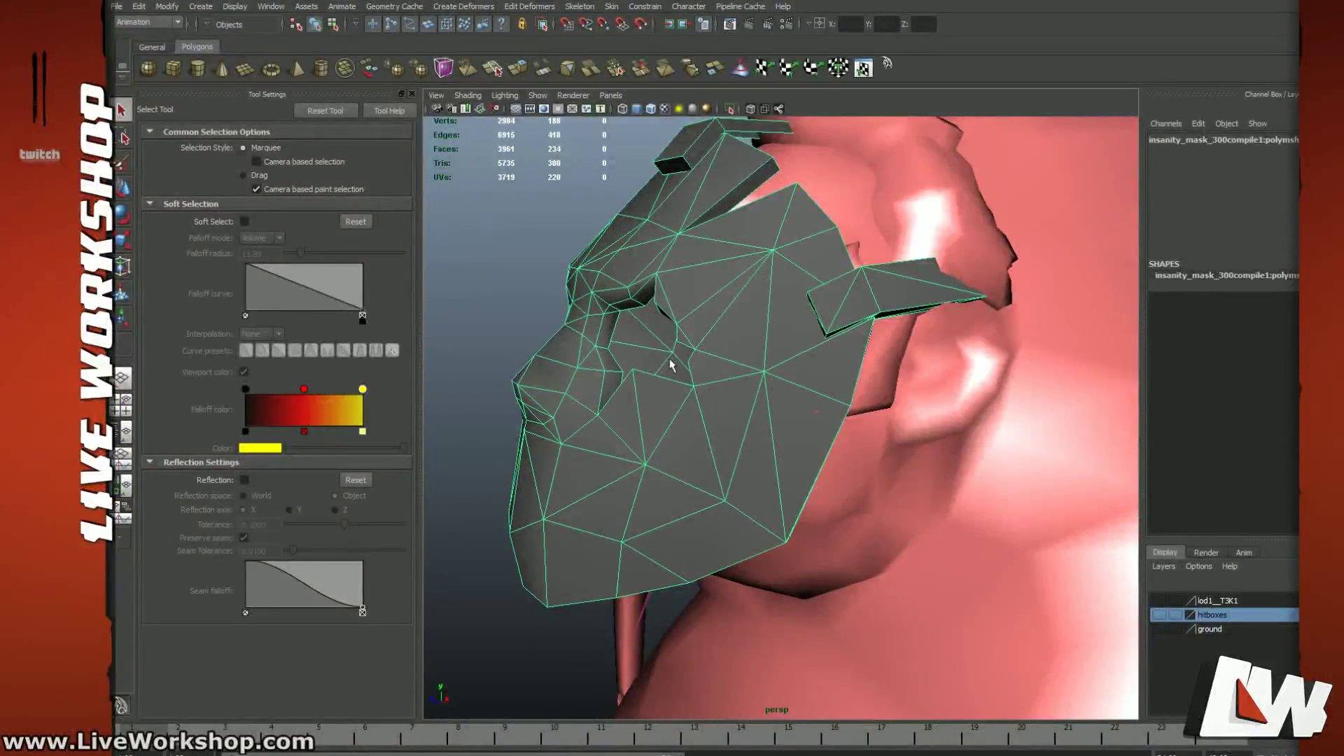
left_click_drag(670, 364, 719, 277, "alt")
left_click(842, 243)
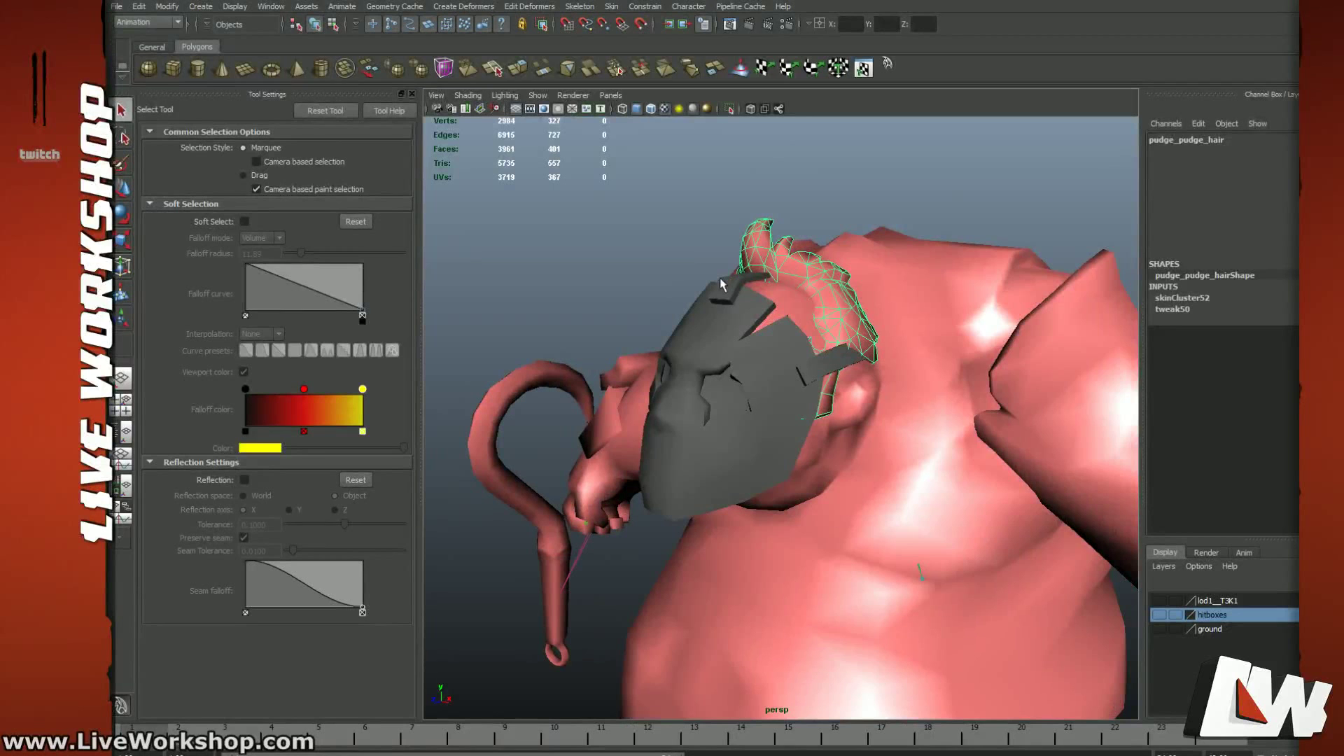
Step: Assign the existing white ground-plane material to the insanity mask through the Hypershade
left_click(702, 276)
left_click_drag(698, 276, 835, 355, "alt")
left_click(762, 325)
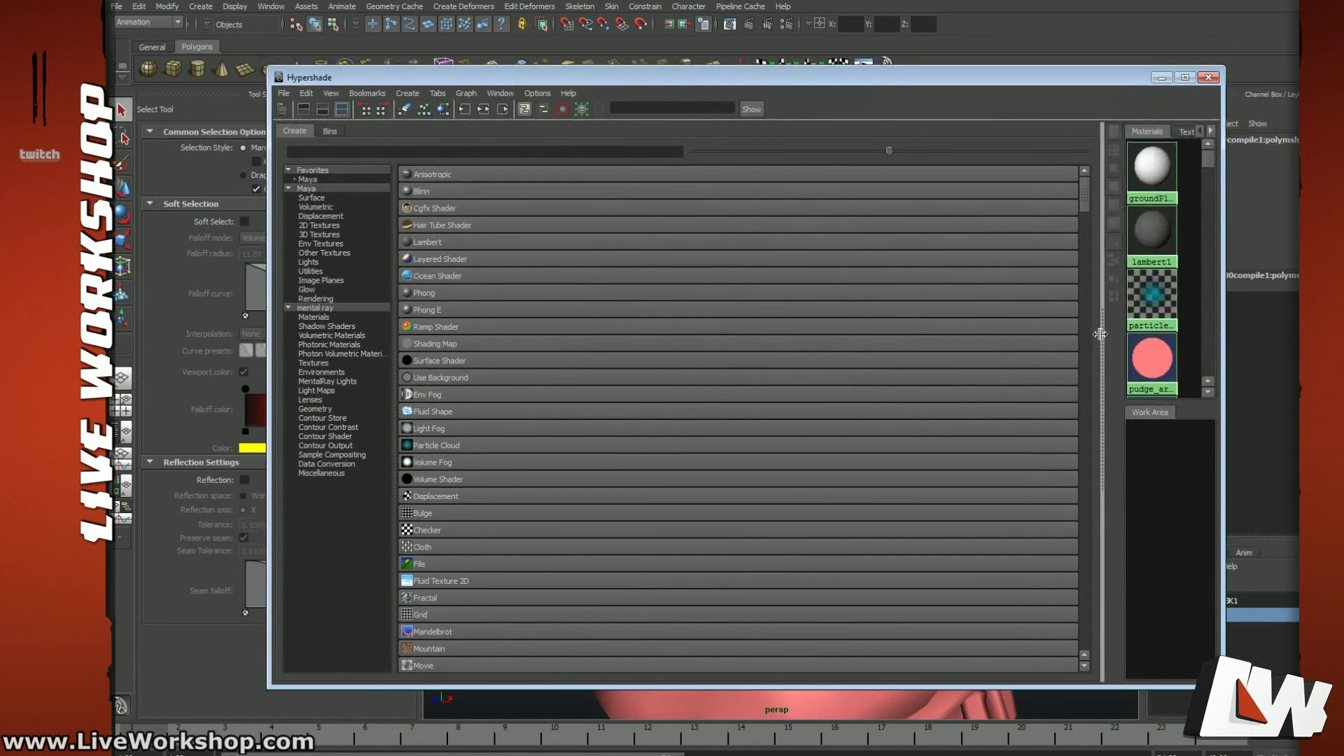
left_click_drag(1101, 334, 533, 312)
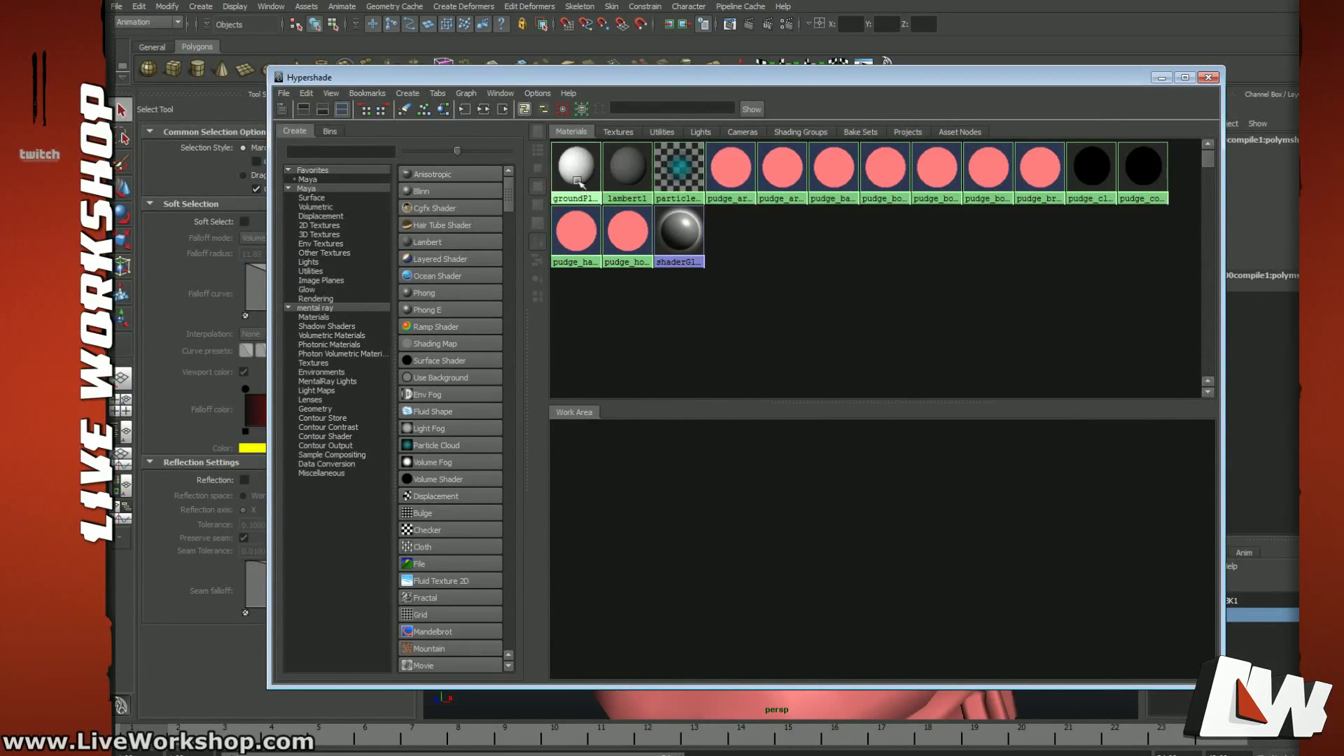
left_click_drag(583, 81, 1343, 67)
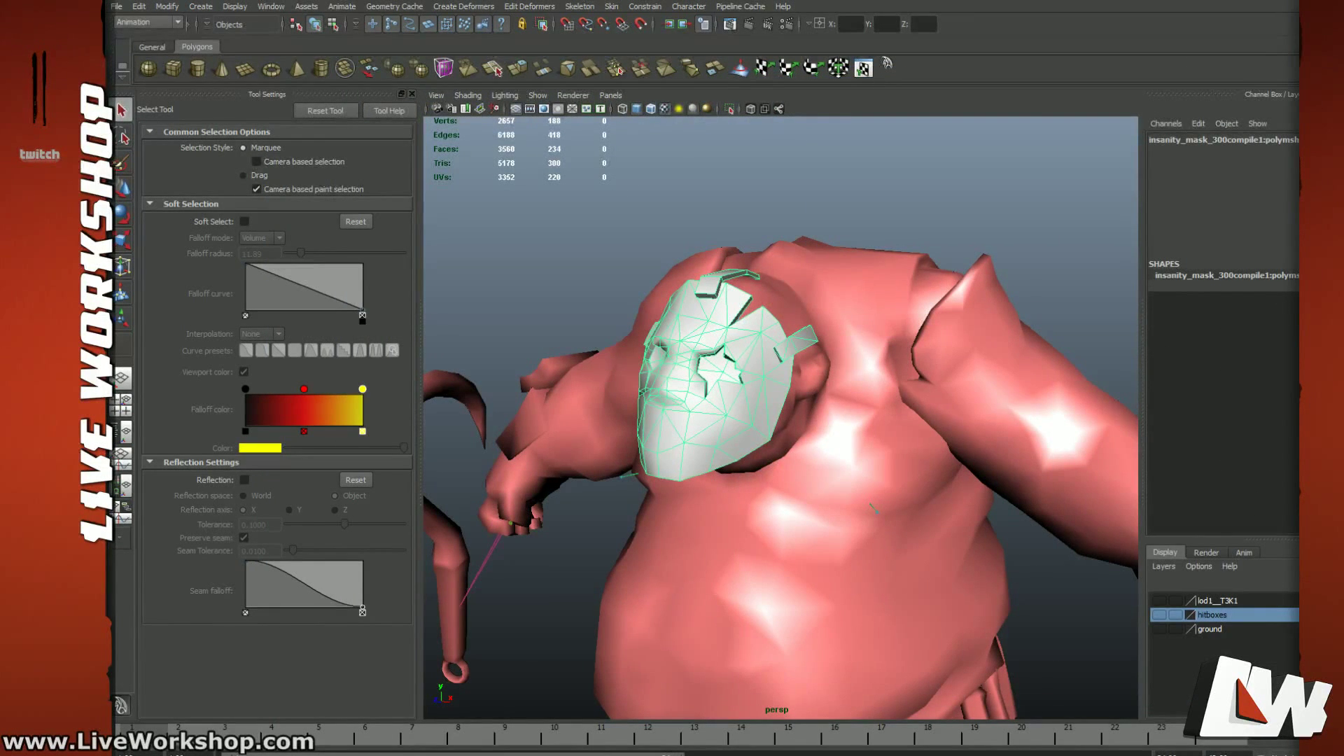
Step: Examine how the mask sits over the head and its joints in shaded and wireframe display
left_click_drag(785, 229, 731, 310, "alt")
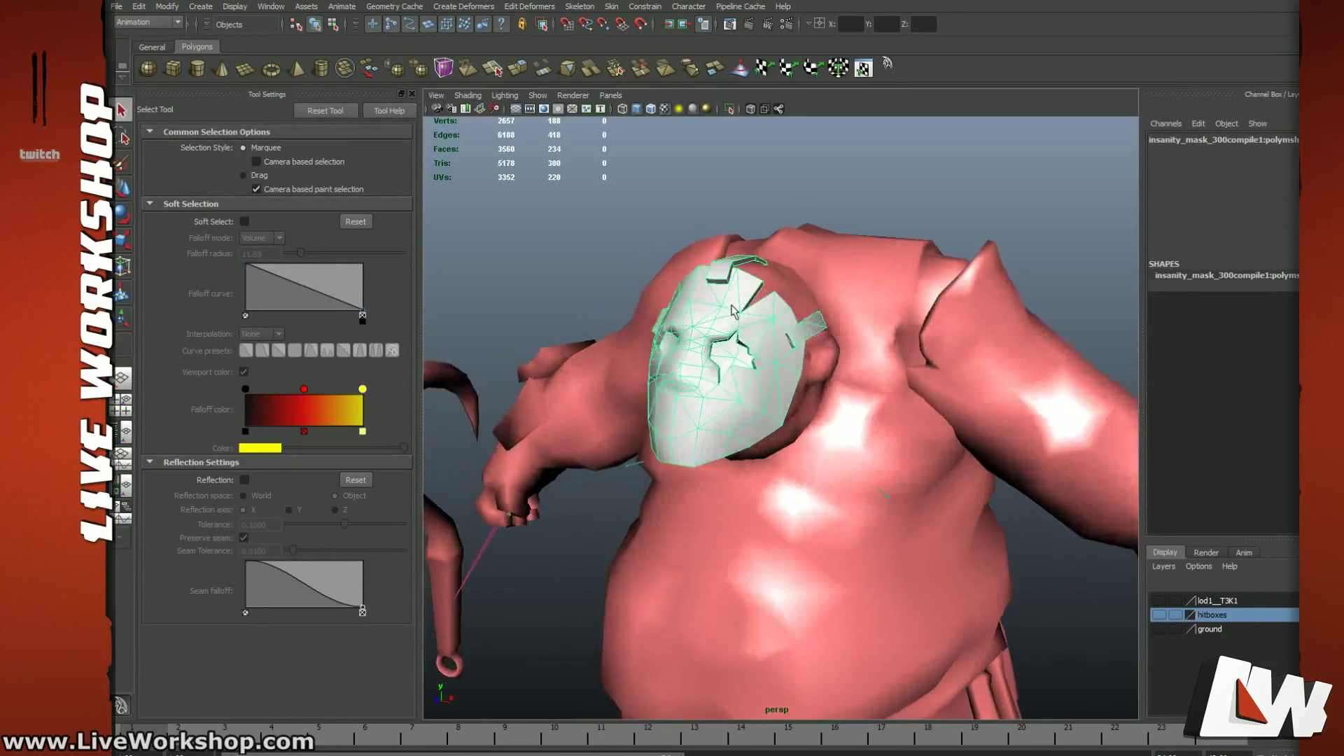
scroll(731, 312, "up", 2)
key("4")
mouse_move(826, 343)
left_mouse_down("alt")
mouse_move(728, 343)
mouse_move(749, 353)
left_mouse_up("alt")
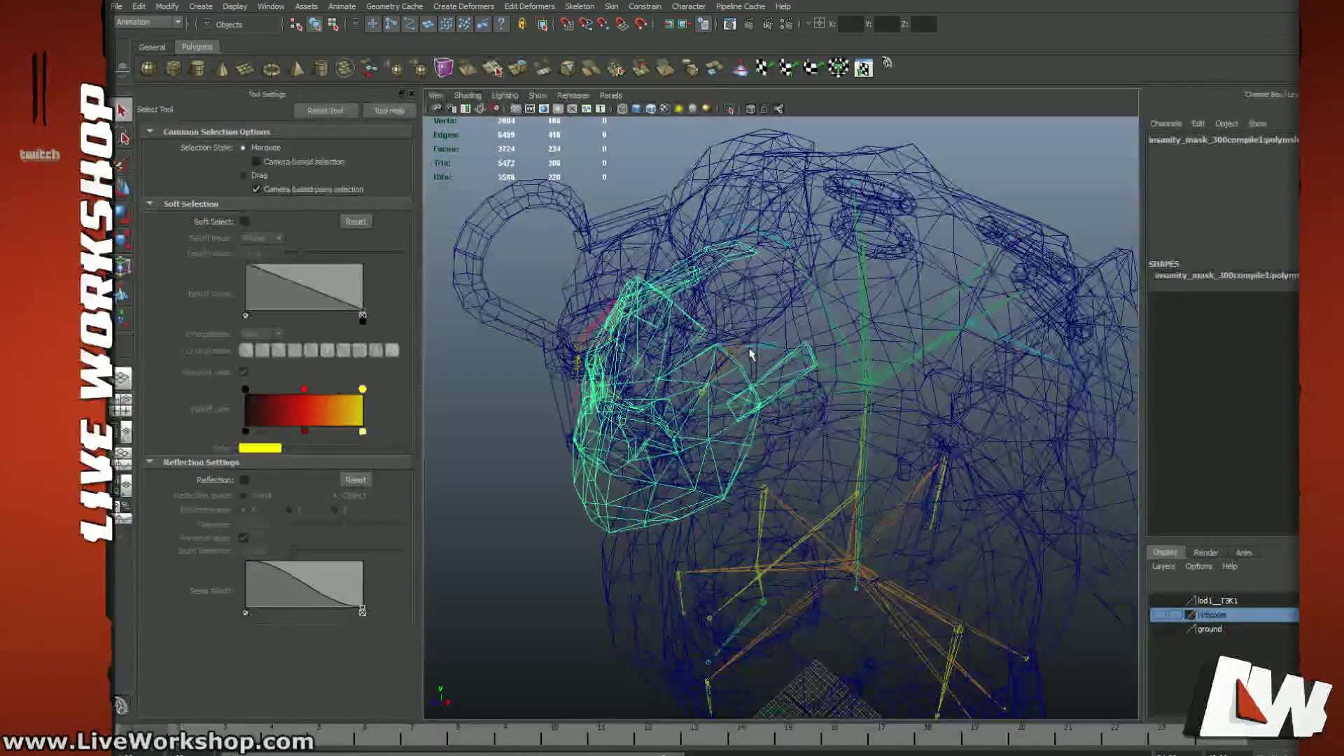
left_click_drag(764, 348, 782, 353, "alt")
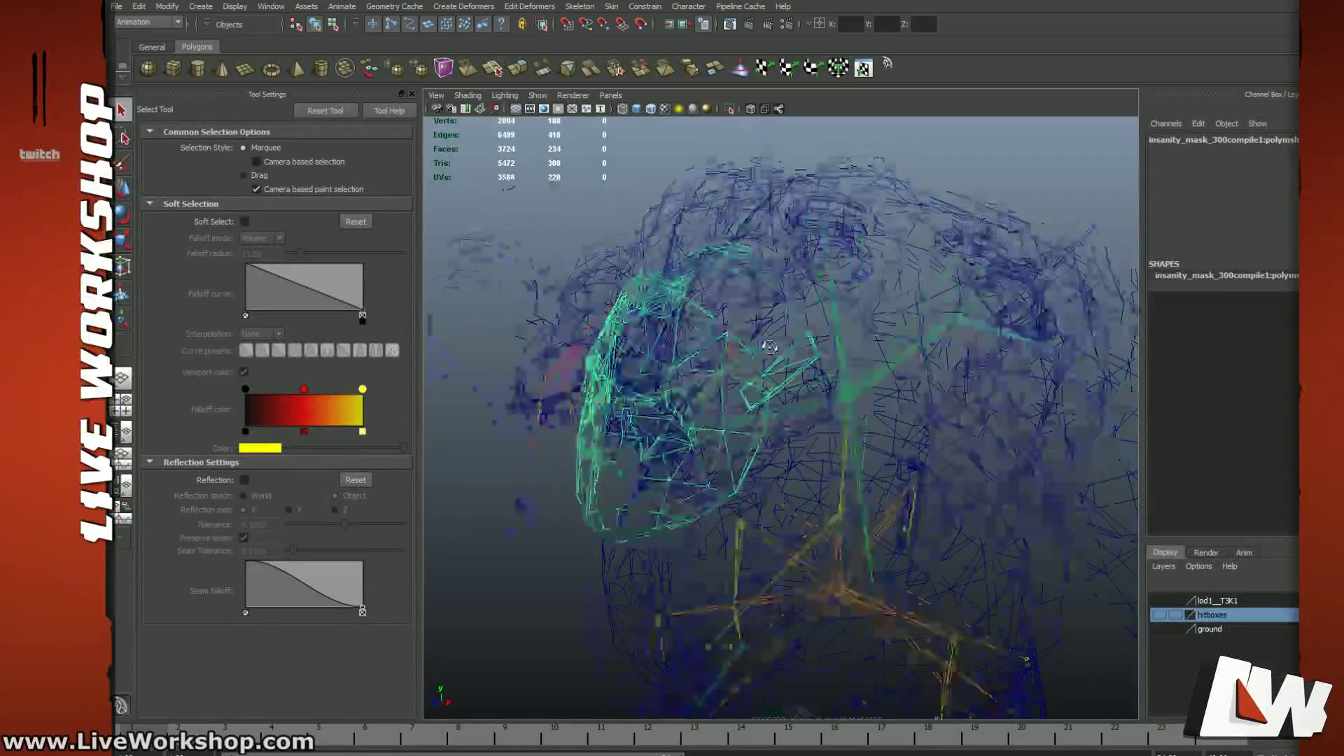
right_click_drag(783, 354, 718, 373, "alt")
key("5")
mouse_move(758, 394)
left_mouse_down("alt")
mouse_move(805, 392)
mouse_move(769, 384)
mouse_move(761, 412)
left_mouse_up("alt")
key("4")
right_click_drag(761, 412, 829, 416, "alt")
left_click_drag(829, 416, 724, 399, "alt")
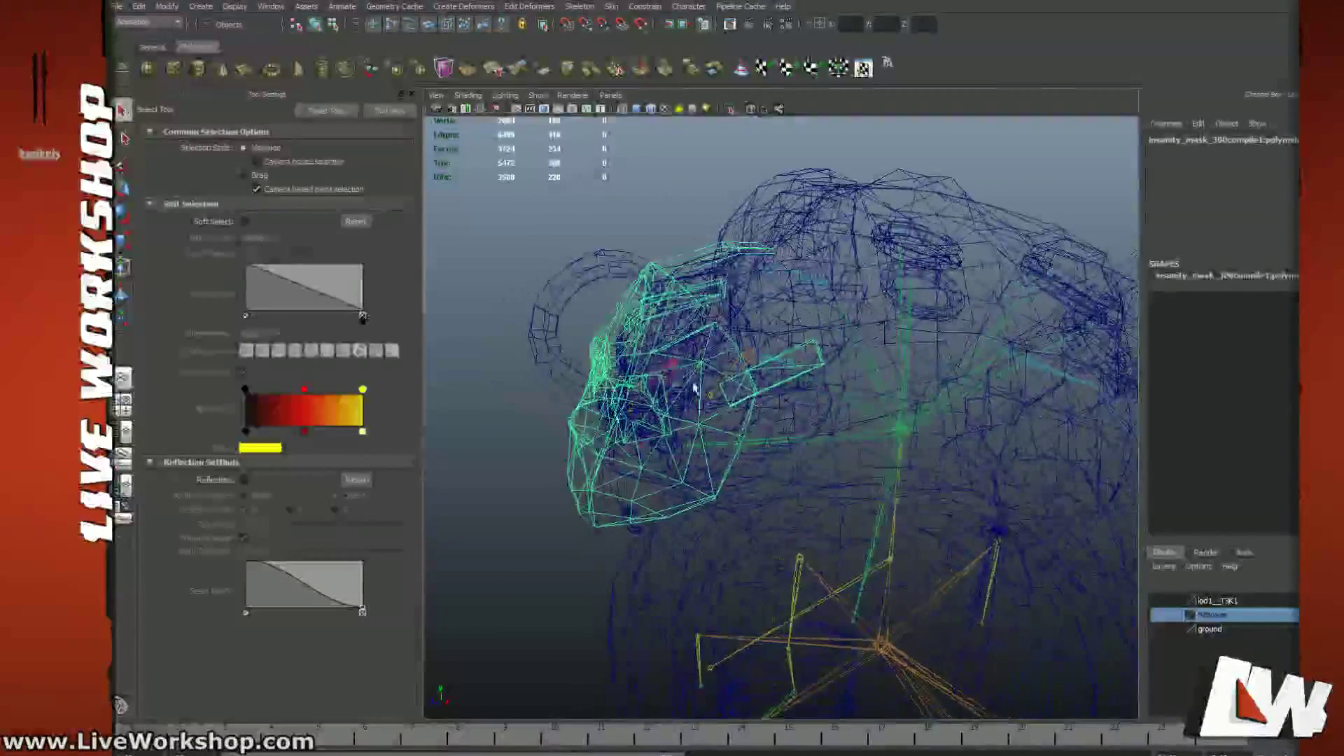
Step: Select the head joint to identify it, and reselect the insanity mask to view it shaded
left_click_drag(708, 341, 558, 441, "alt")
left_click(757, 356)
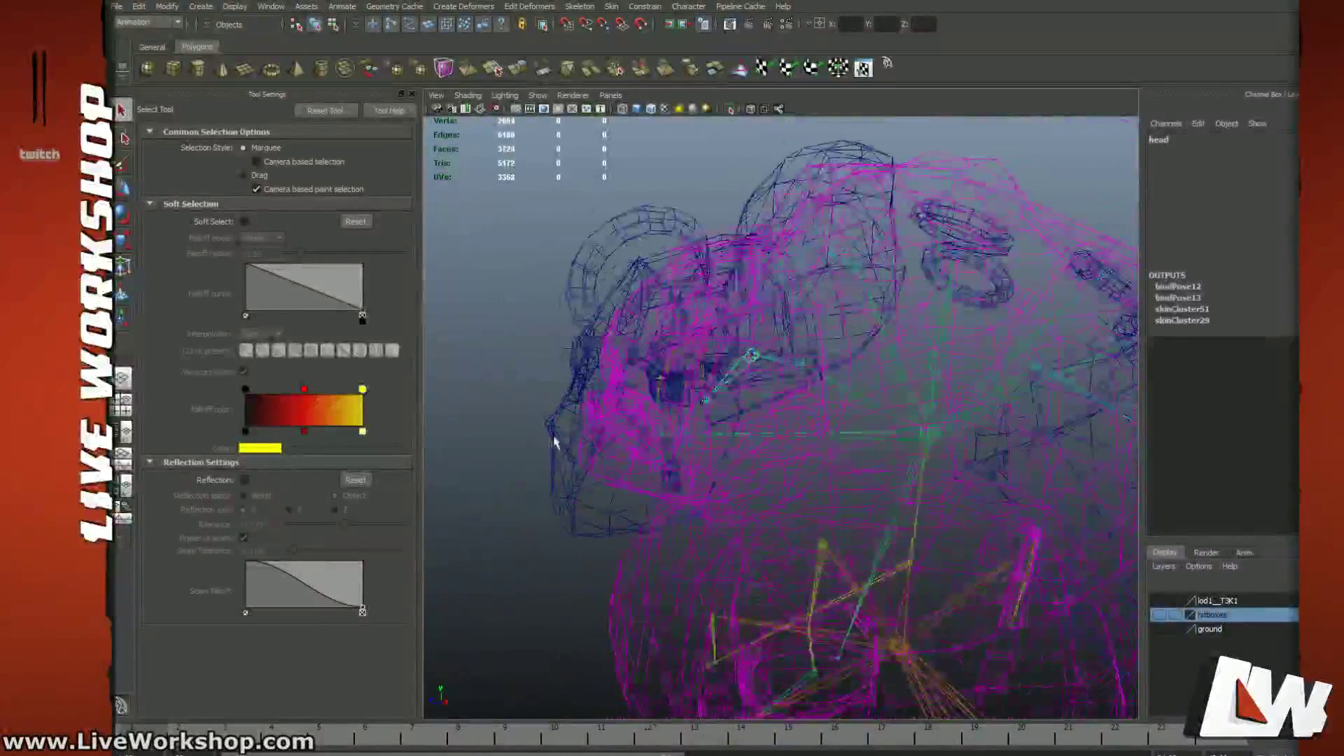
left_click(658, 384)
key("5")
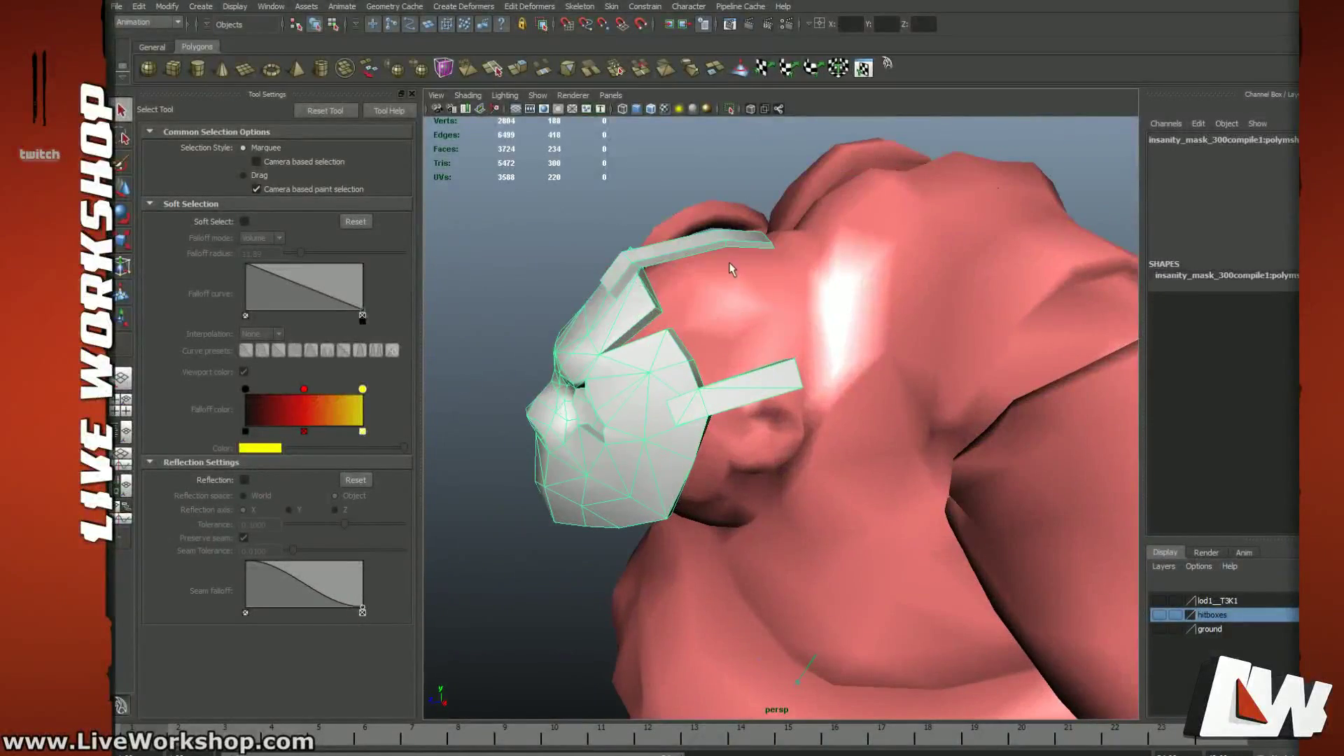
left_click_drag(752, 317, 778, 327, "alt")
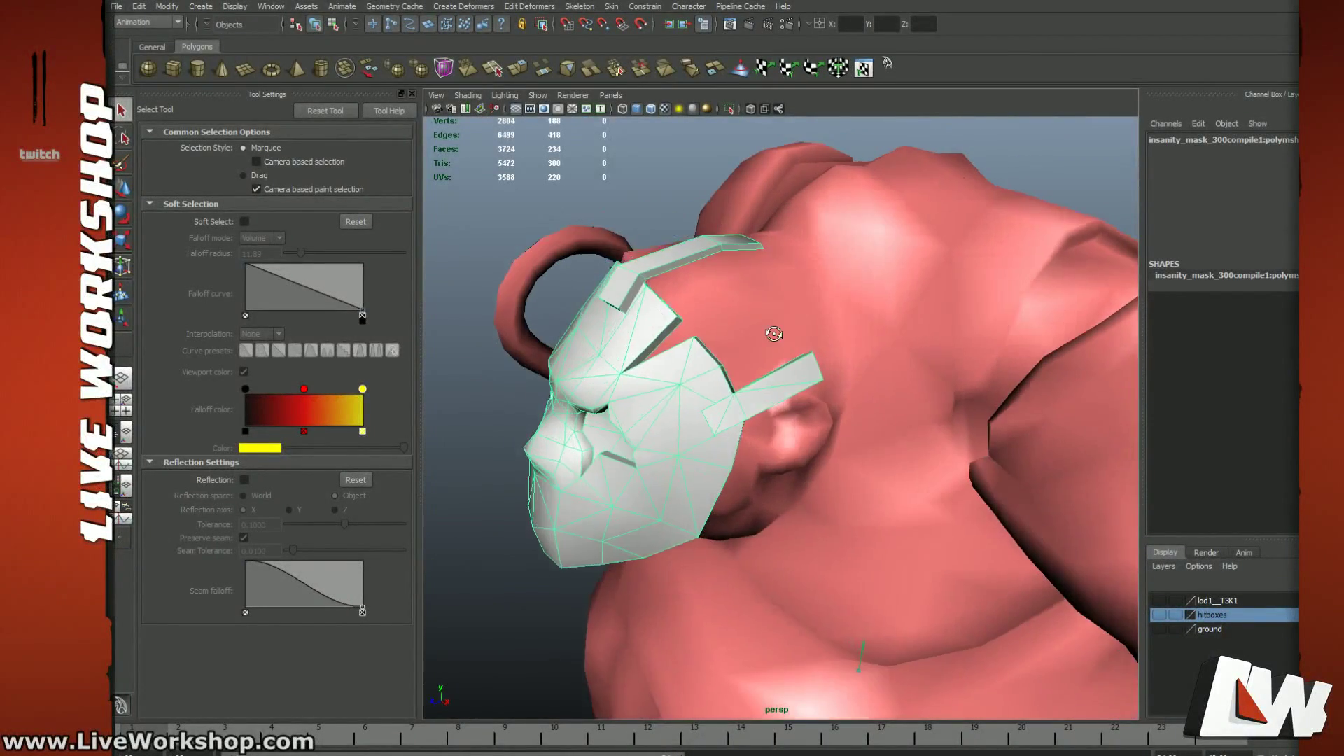
Step: Select the insanity mask together with Pudge's head joint in wireframe display
key("4")
left_click(732, 360)
mouse_move(755, 373)
left_mouse_down("alt")
mouse_move(602, 379)
mouse_move(597, 343)
mouse_move(755, 381)
mouse_move(744, 362)
left_mouse_up("alt")
left_click(597, 343)
left_click(732, 351)
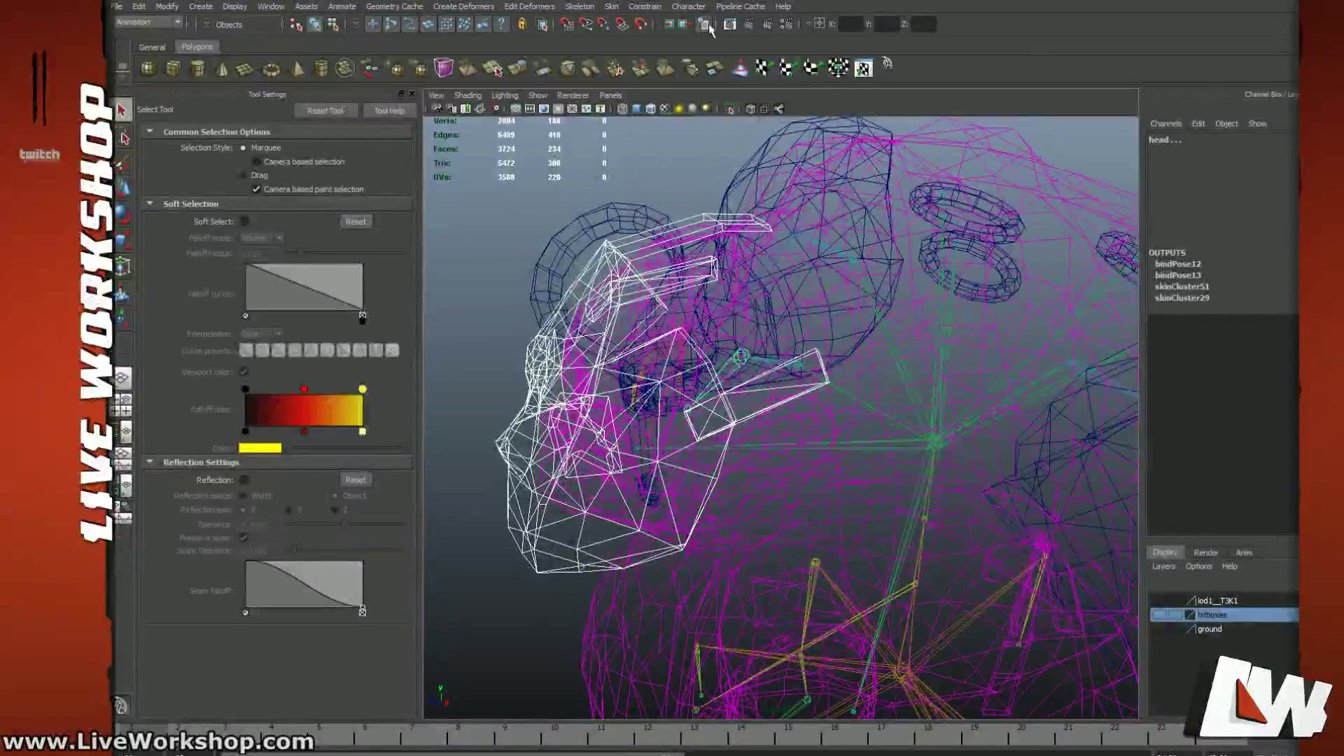
Step: Open the Smooth Bind options for the selected mask and head joint
left_click(611, 6)
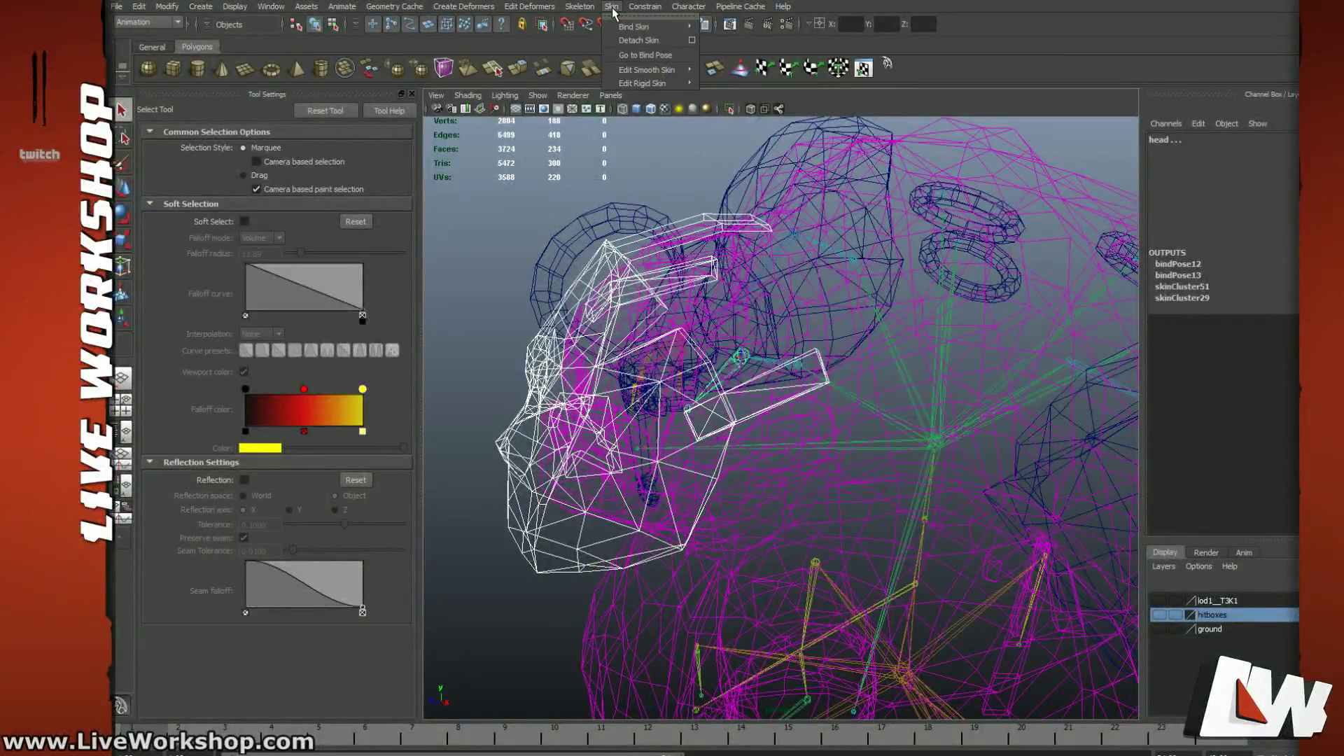
left_click(178, 23)
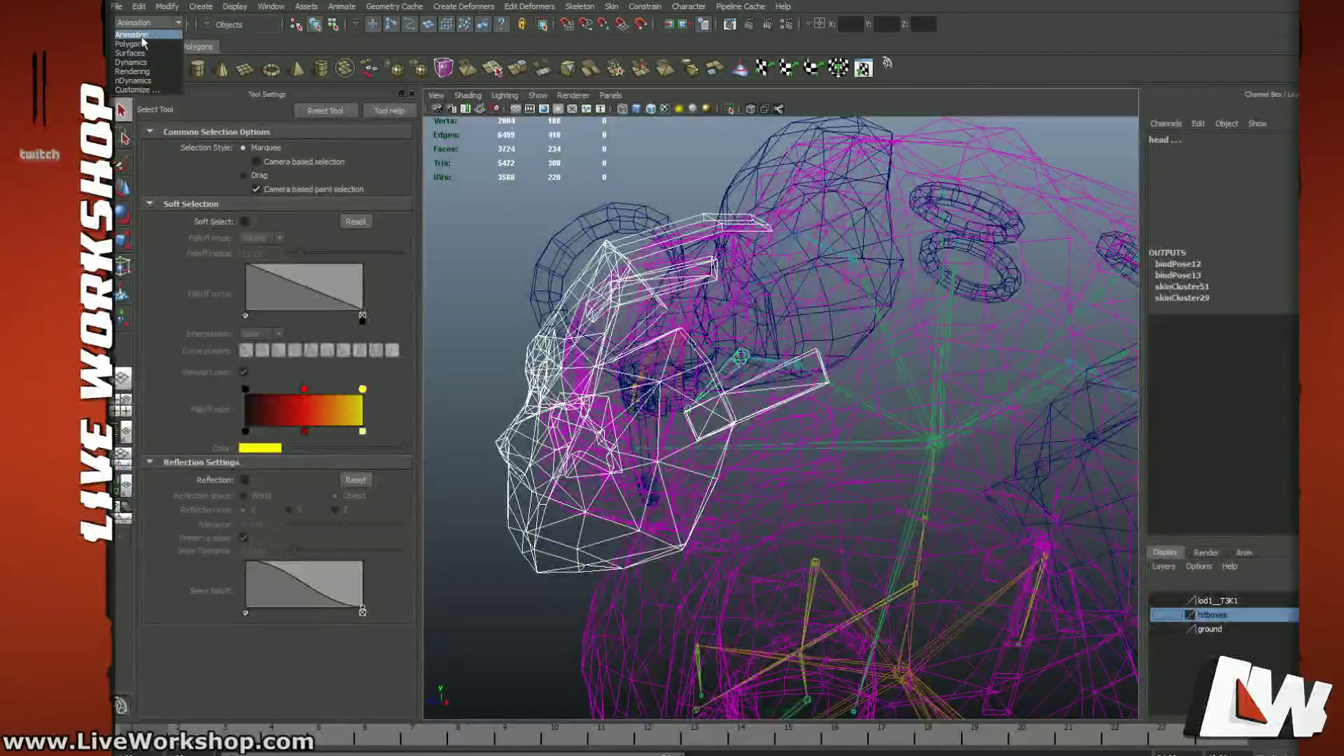
key("Escape")
left_click(620, 8)
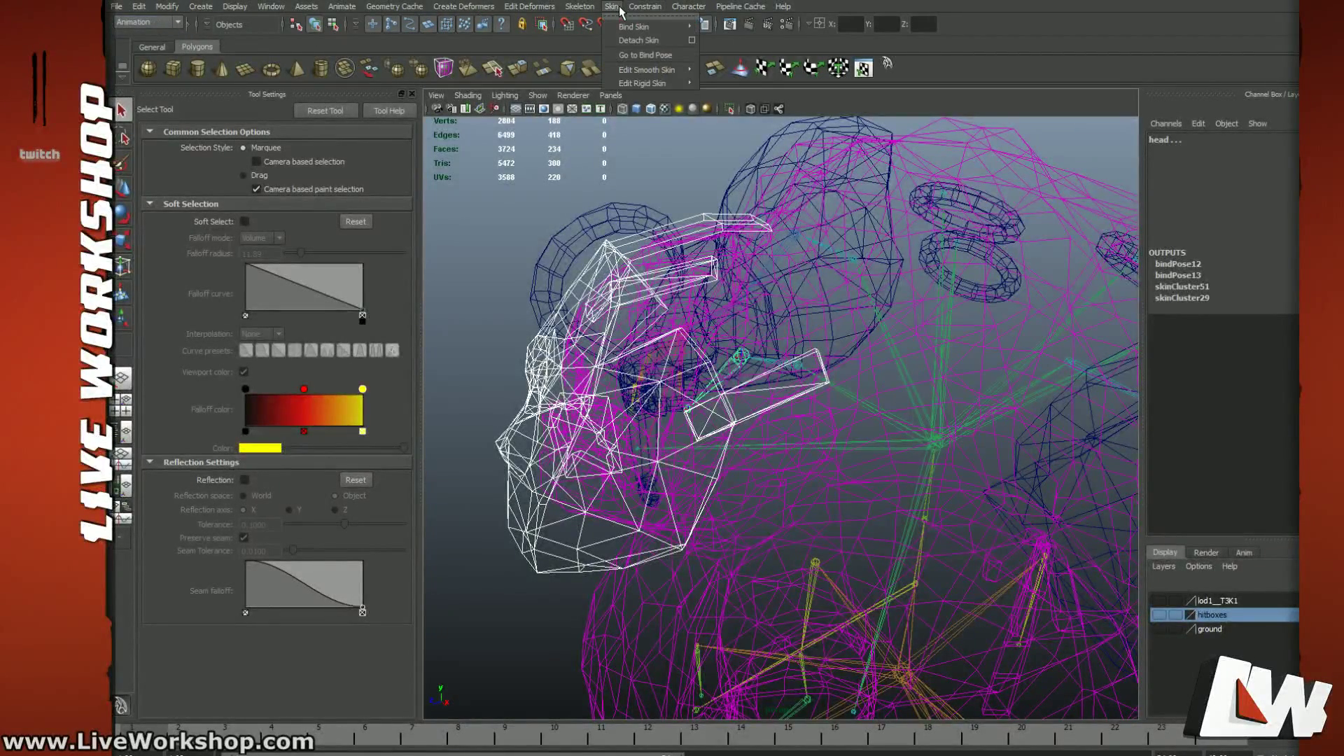
mouse_move(645, 31)
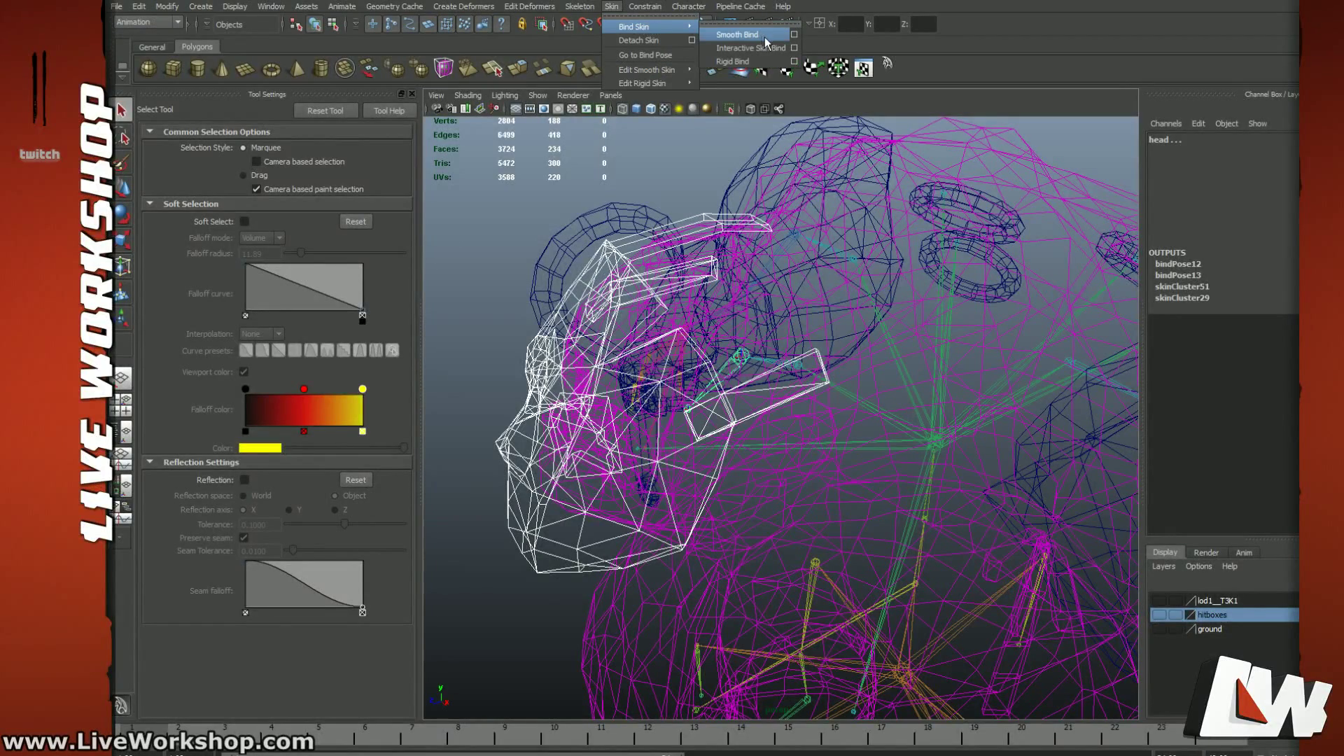
left_click(794, 35)
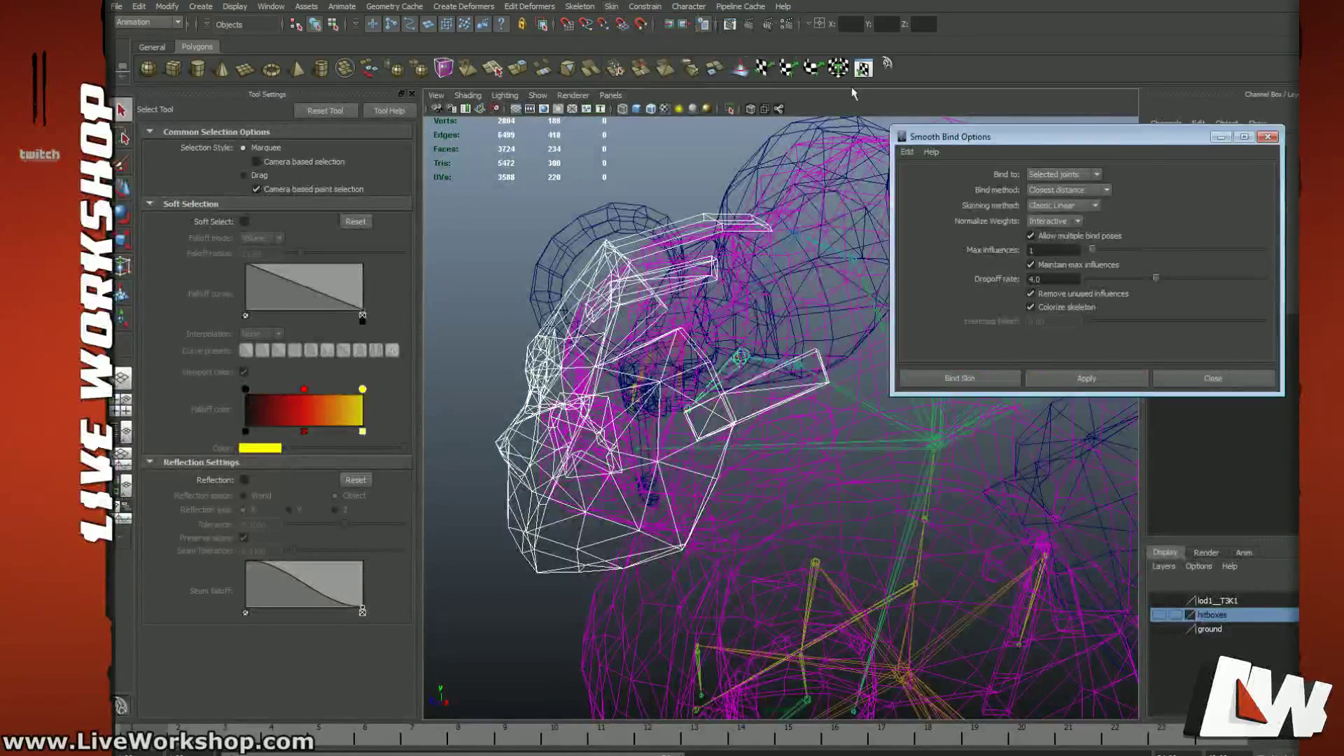
Step: Smooth bind the mask to the selected joint with Closest distance, Classic Linear skinning, max influences 1 and dropoff rate 4.0
left_click_drag(986, 137, 922, 173)
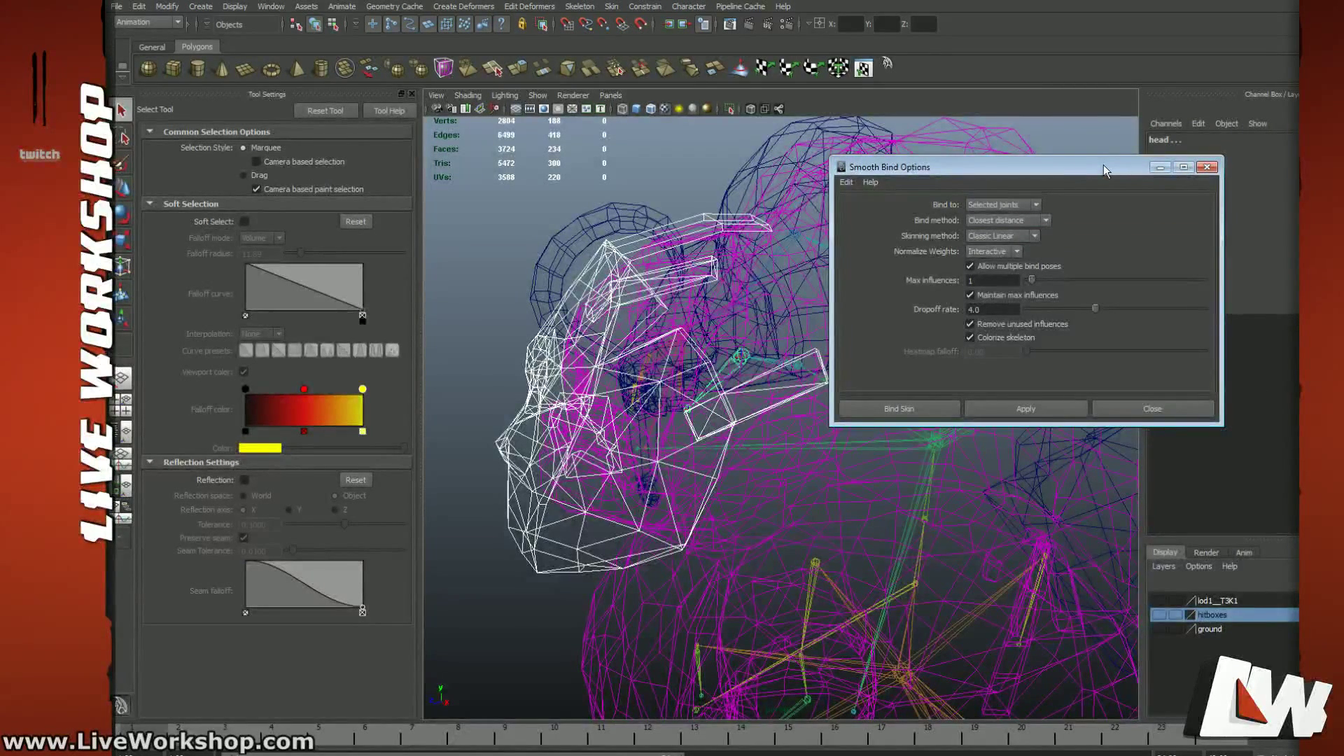
left_click_drag(1101, 165, 1084, 170)
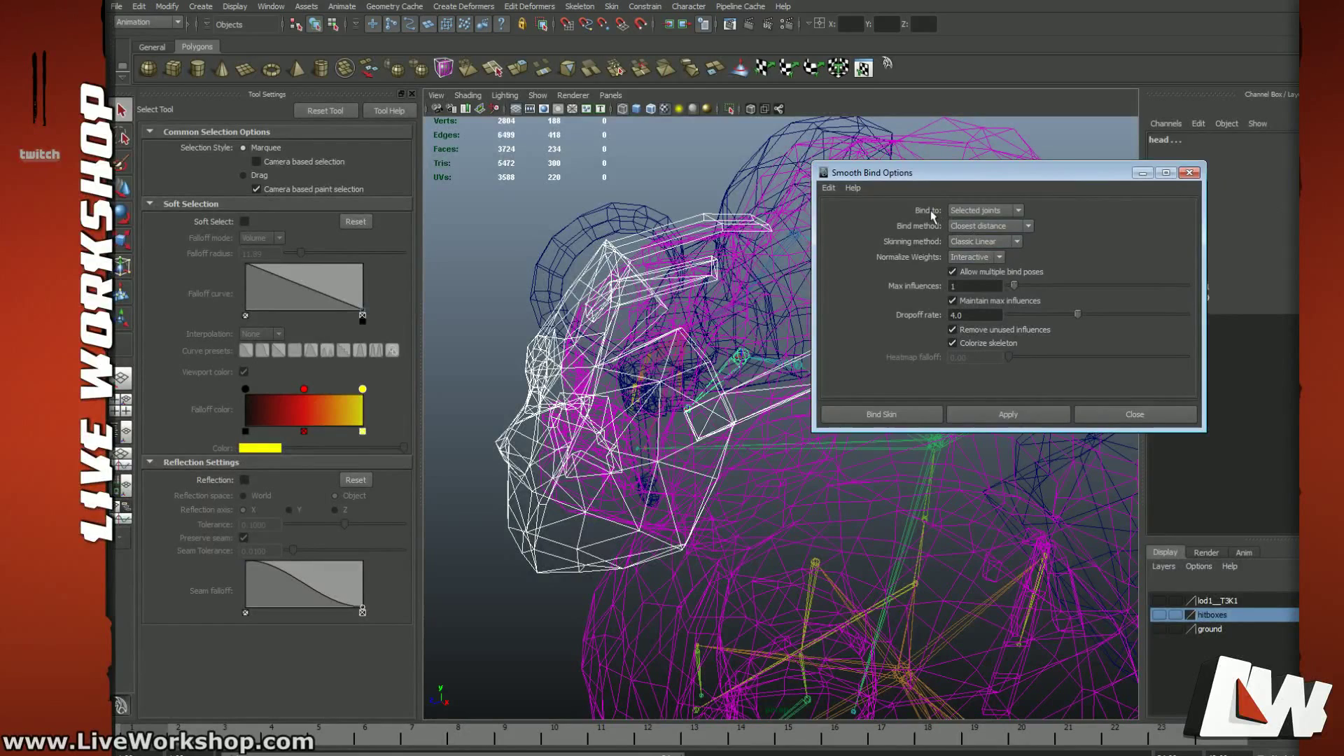
left_click_drag(926, 175, 719, 220)
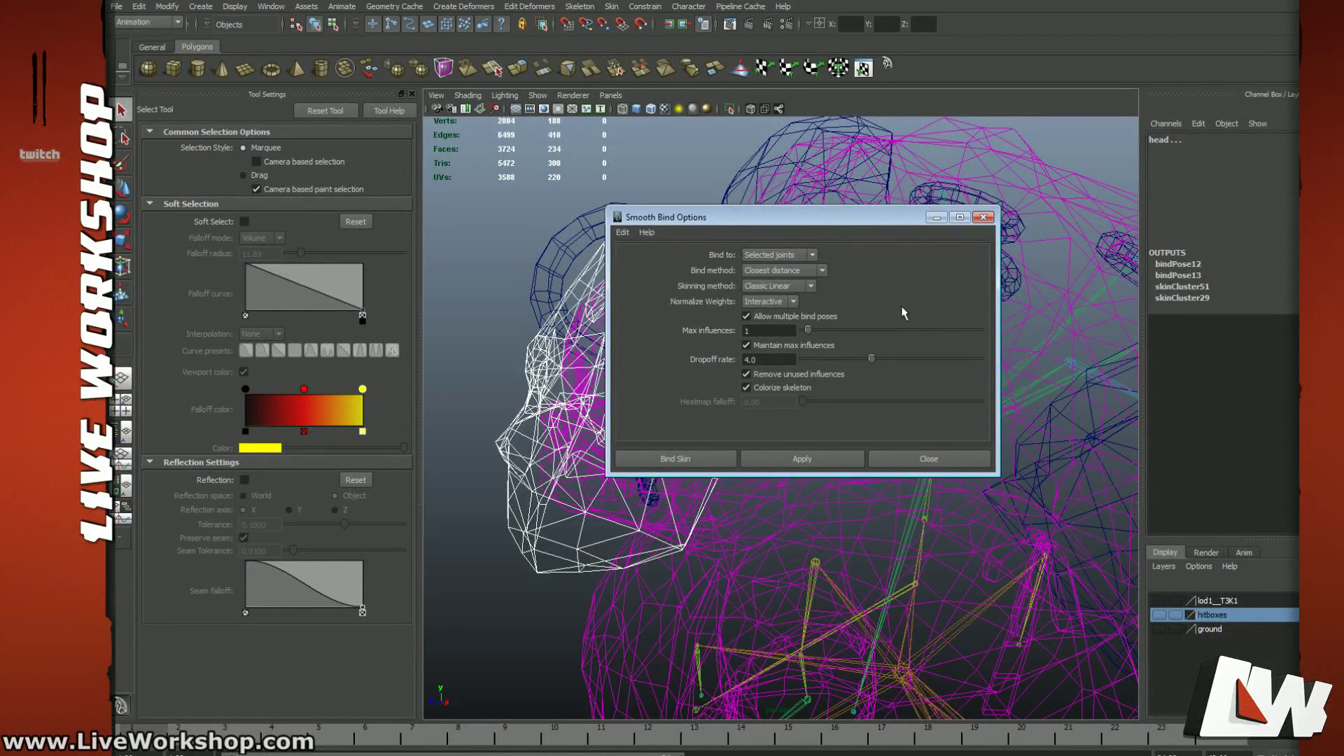
left_click_drag(745, 223, 726, 222)
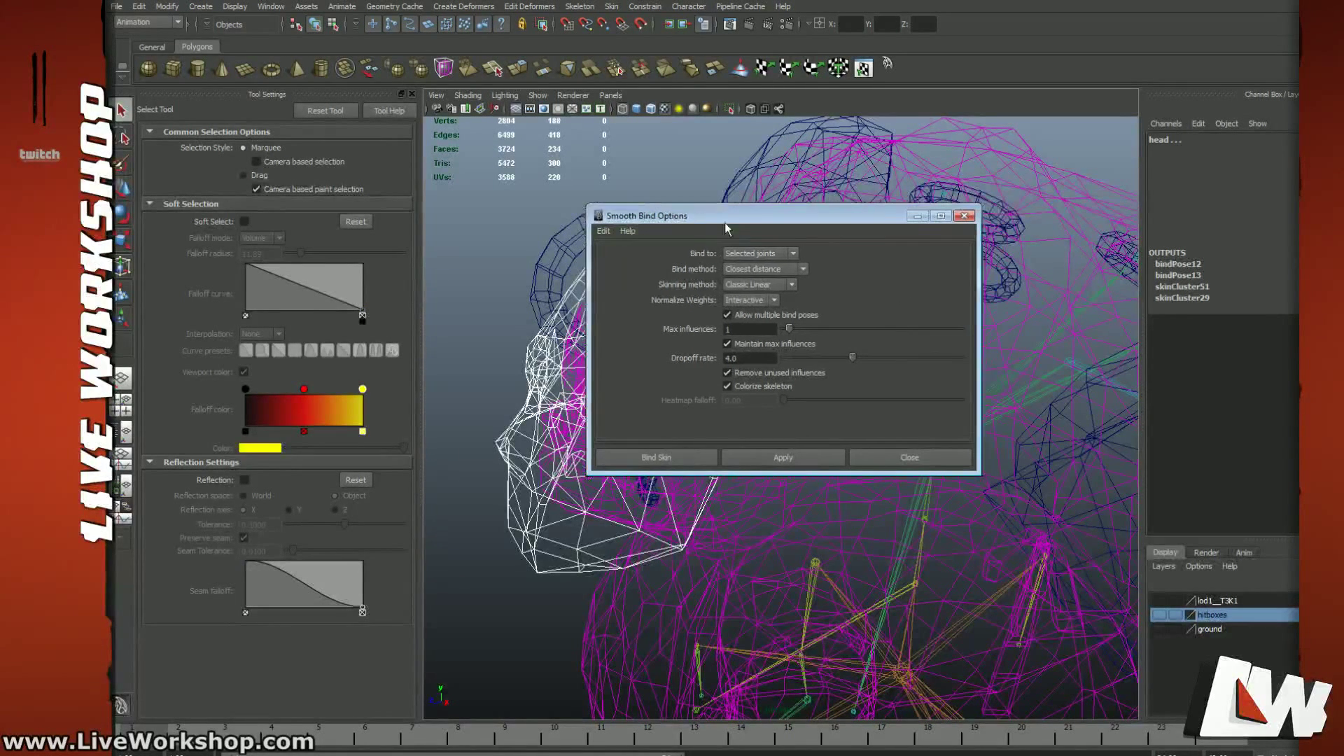
left_click(748, 257)
left_click(748, 257)
left_click_drag(741, 223, 1002, 244)
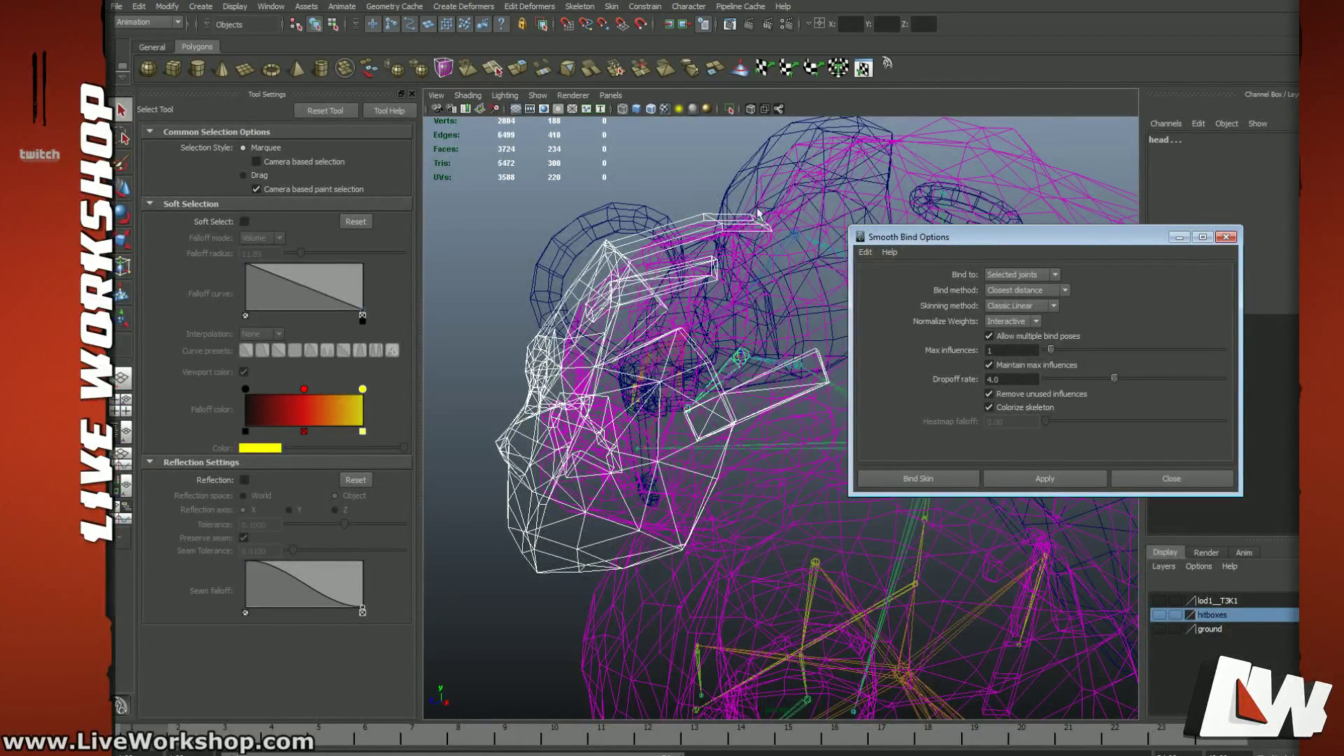
left_click_drag(889, 238, 964, 224)
left_click_drag(483, 357, 538, 457, "alt")
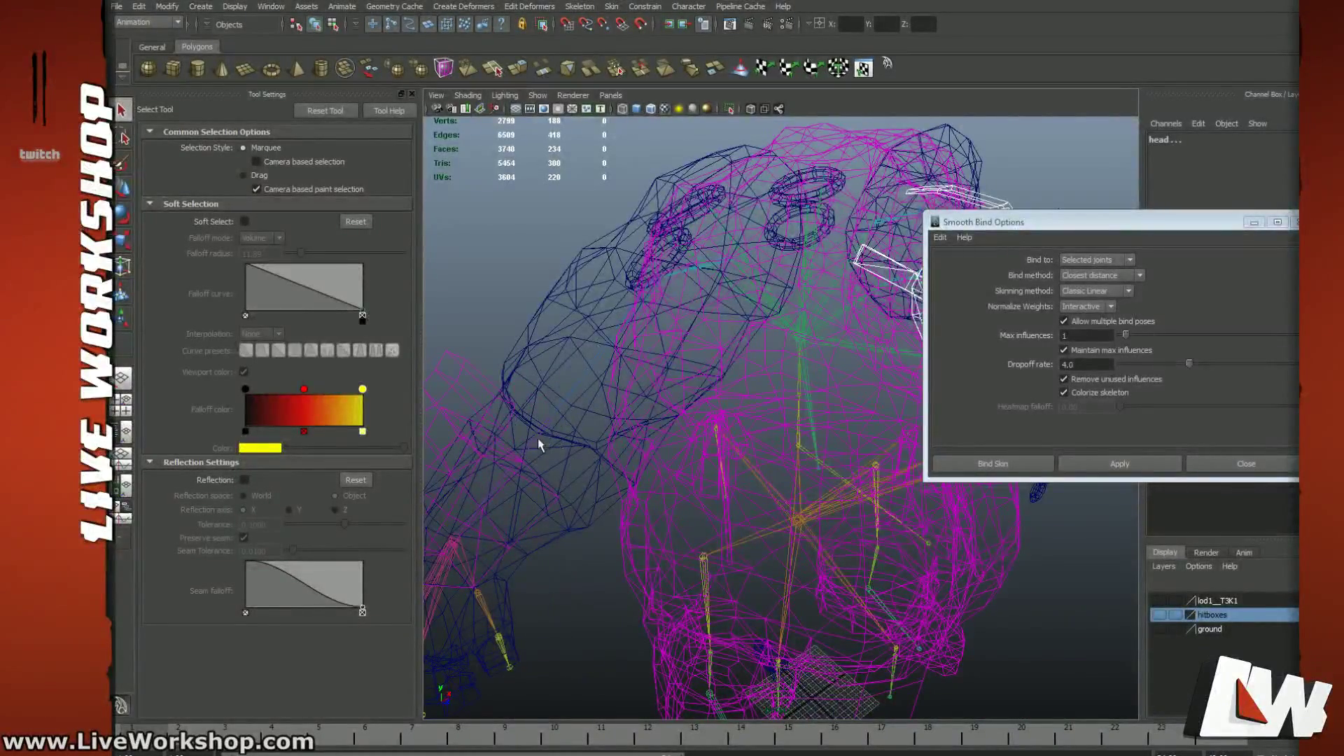
left_click_drag(732, 388, 1011, 333, "alt")
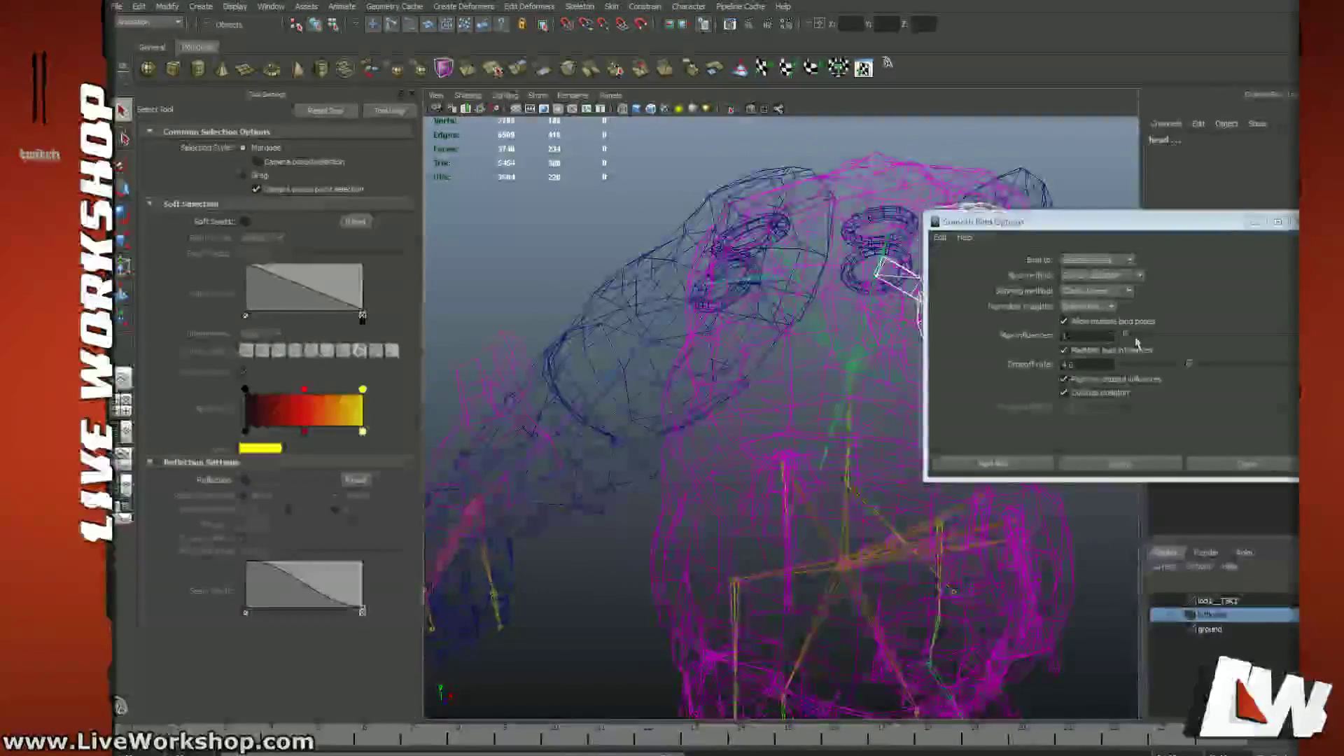
mouse_move(1125, 335)
left_mouse_down()
mouse_move(1139, 339)
mouse_move(1115, 339)
mouse_move(1126, 337)
left_mouse_up()
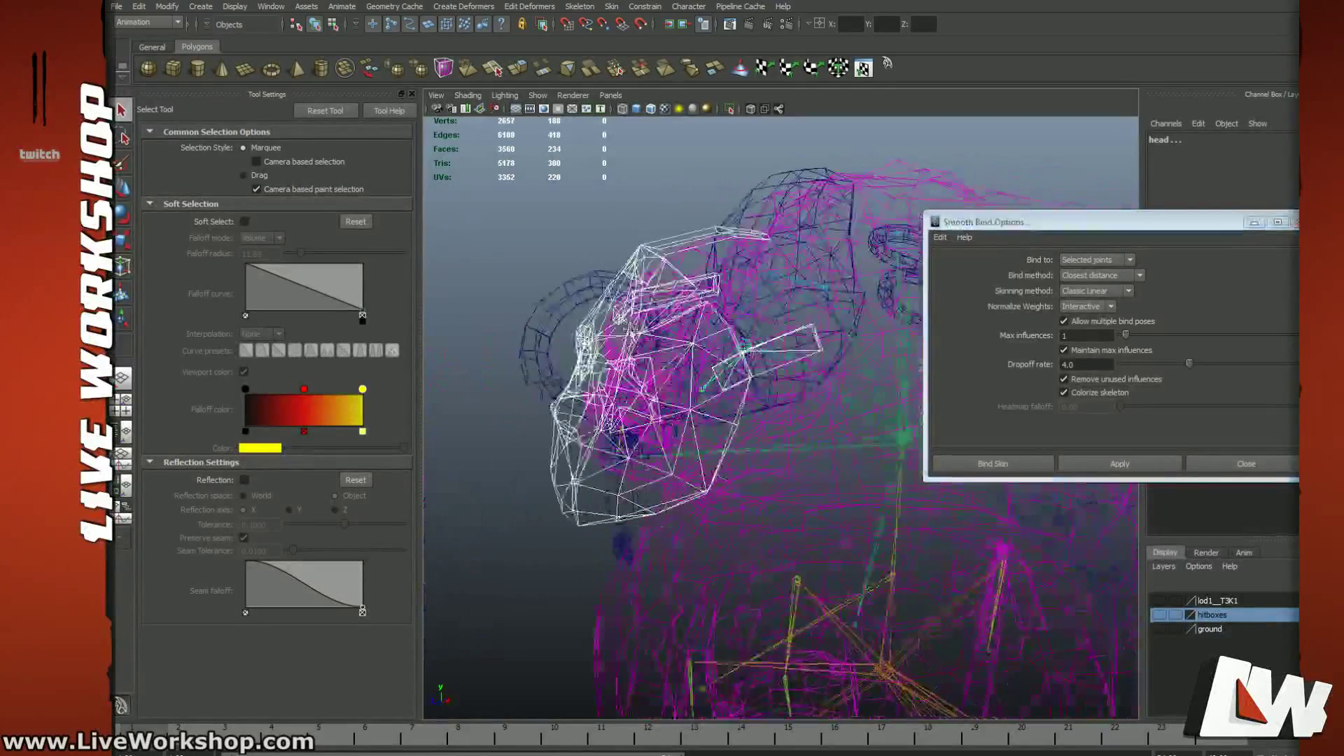
left_click(992, 463)
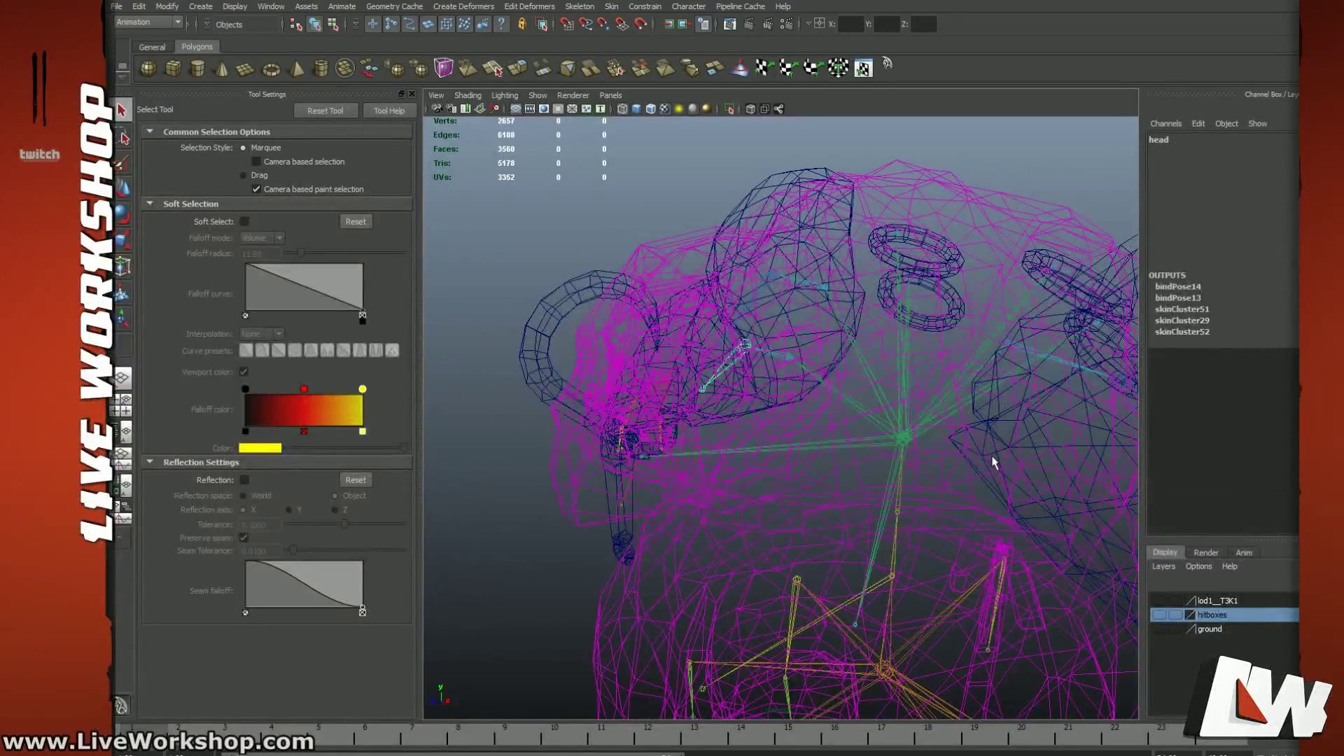
Step: Rotate the head joint in shaded display to test how the bound mask follows the head
left_click_drag(995, 467, 741, 369, "alt")
key("e")
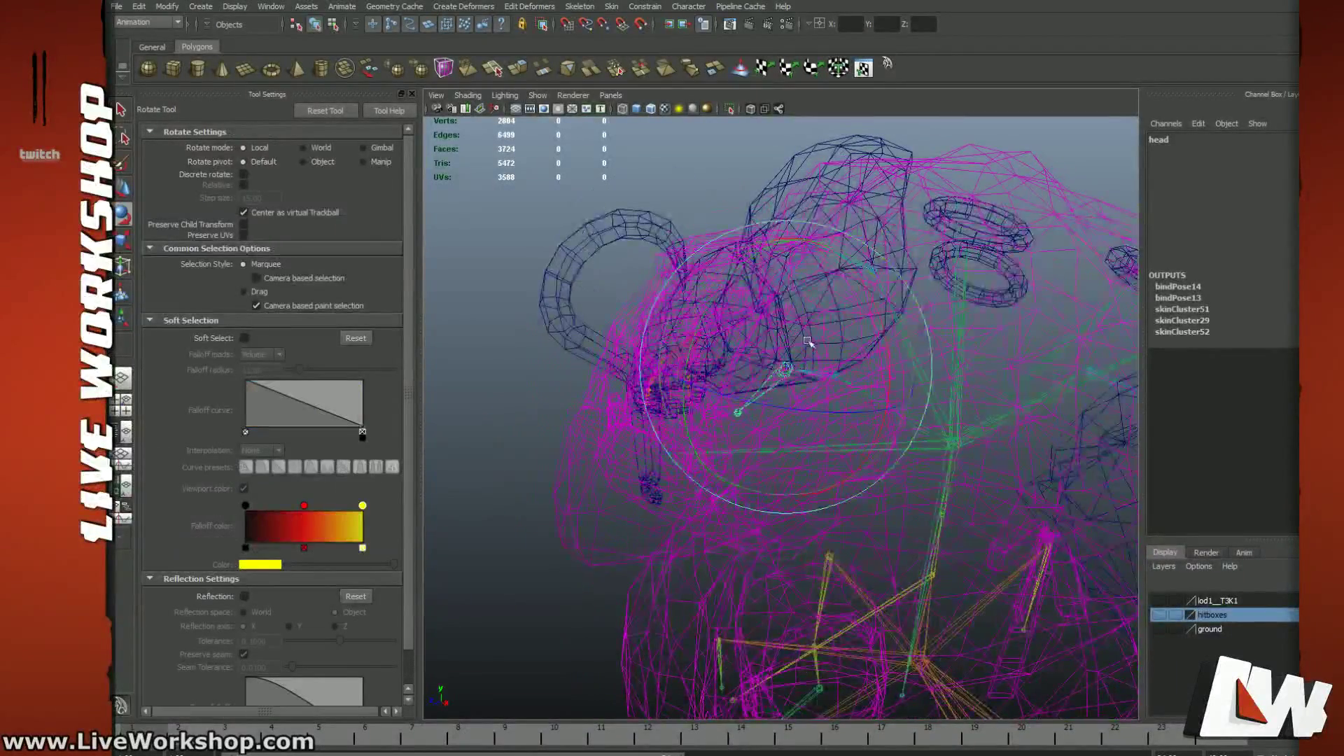
key("5")
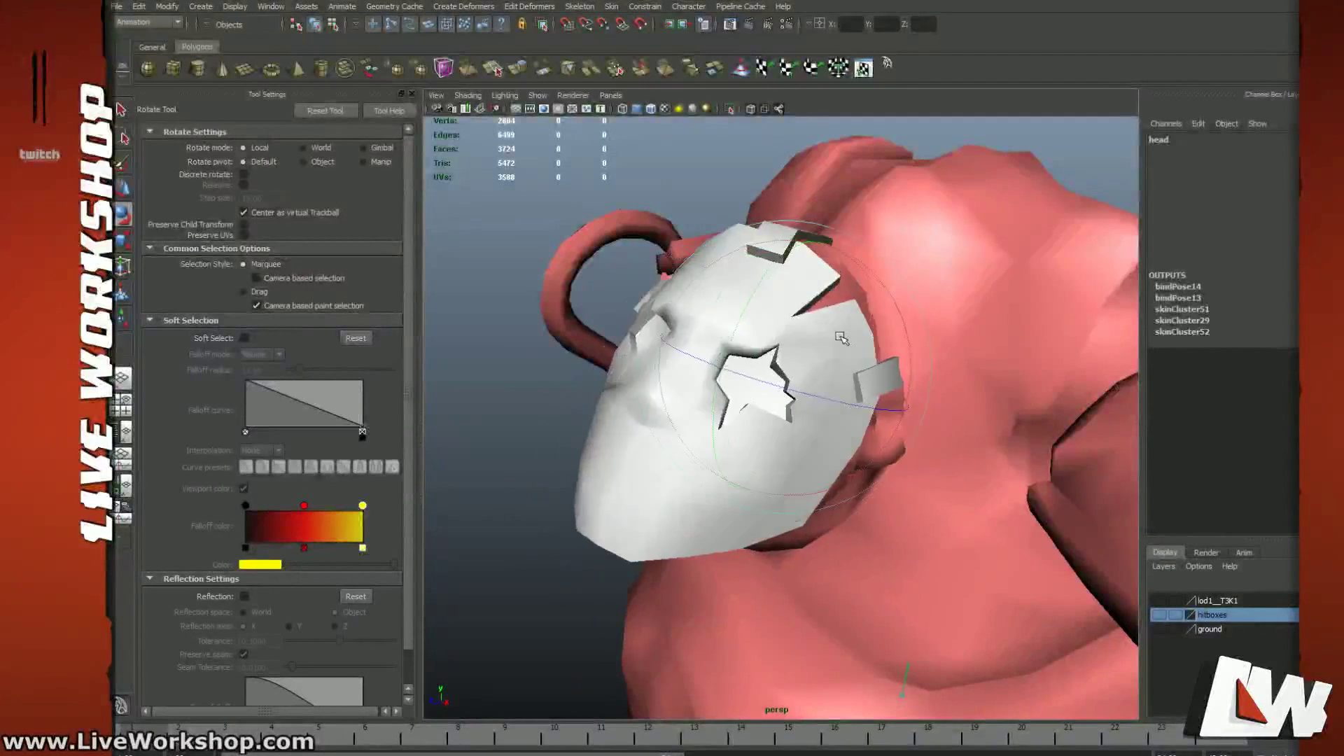
left_click_drag(784, 385, 744, 294, "alt")
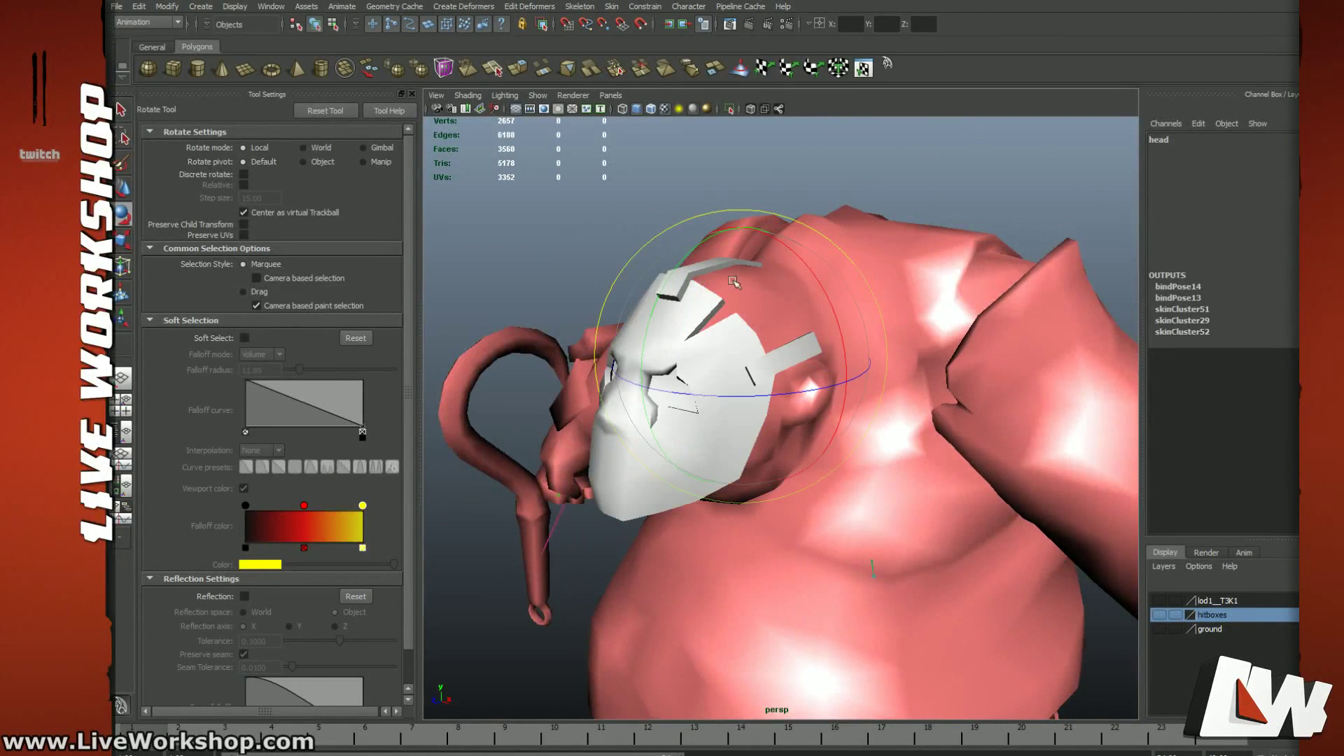
Step: Select the head and elbow_R joints in wireframe display to check which joints lie under the mask
key("4")
left_click(742, 361)
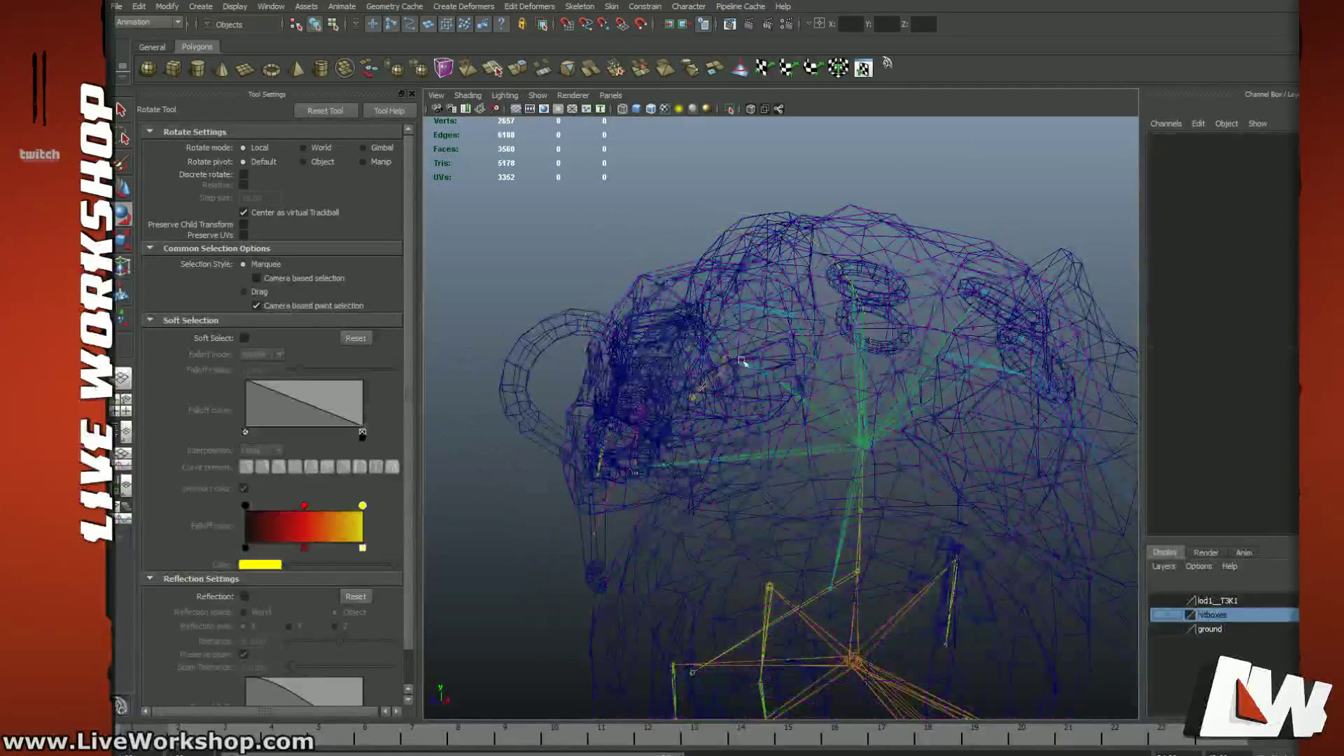
left_click(732, 342)
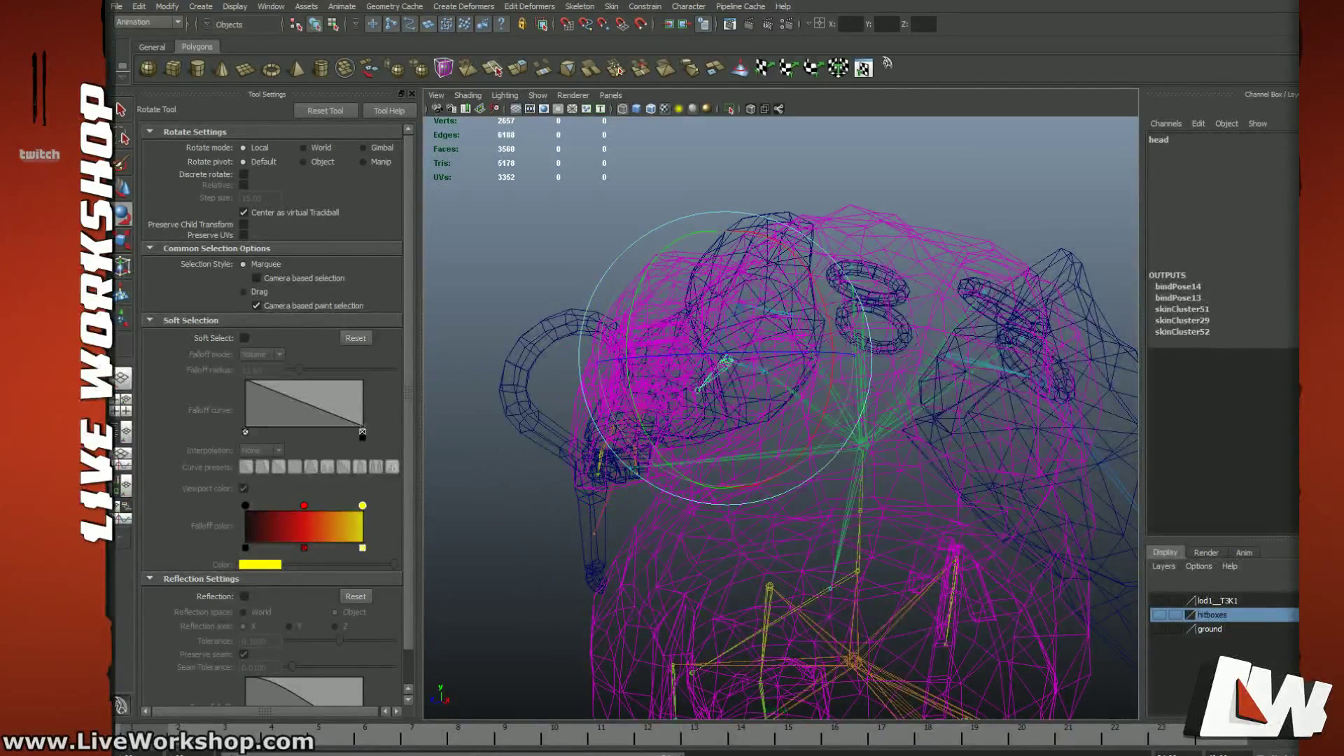
left_click(634, 176)
left_click_drag(635, 176, 699, 253, "alt")
left_click(722, 359)
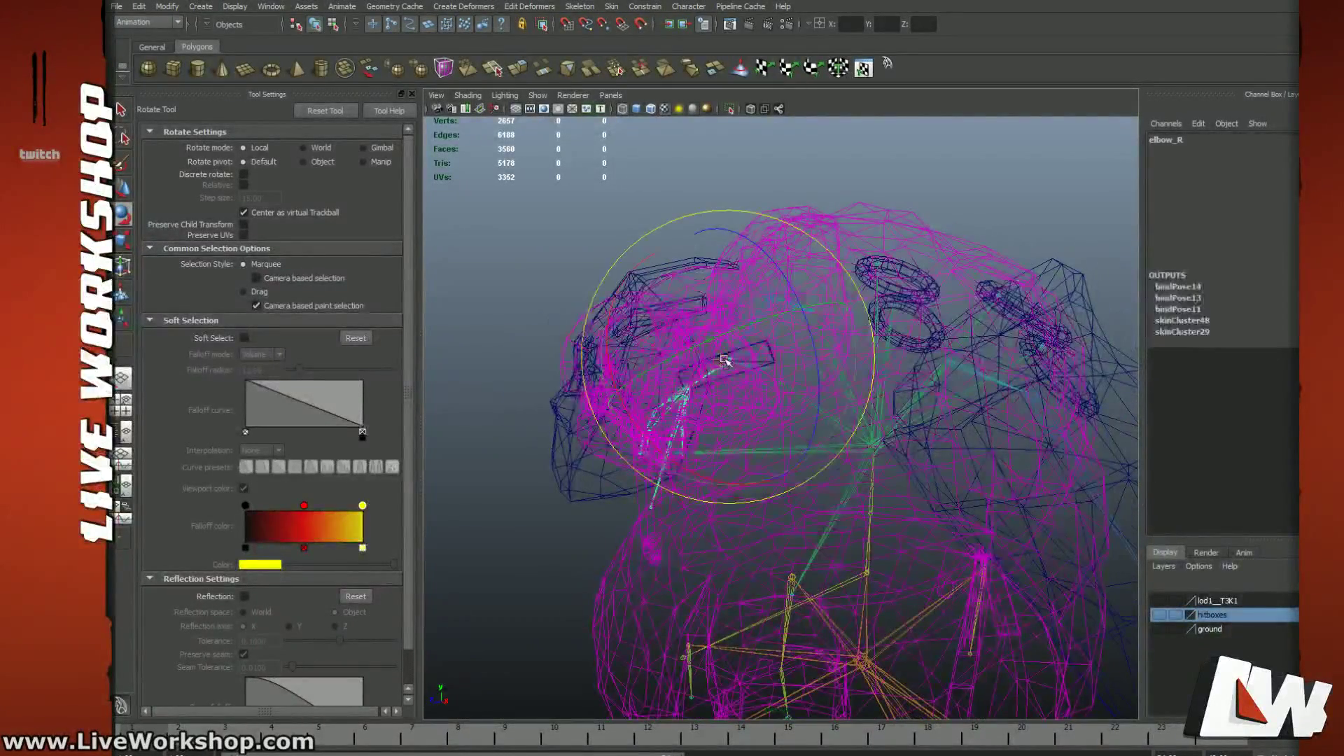
Step: Undo the last test changes and select the bound insanity mask
left_click(564, 249)
left_click(646, 276)
key("5")
key("4")
mouse_move(646, 276)
left_mouse_down("alt")
mouse_move(749, 329)
mouse_move(740, 337)
mouse_move(714, 304)
mouse_move(715, 274)
left_mouse_up("alt")
key("Delete")
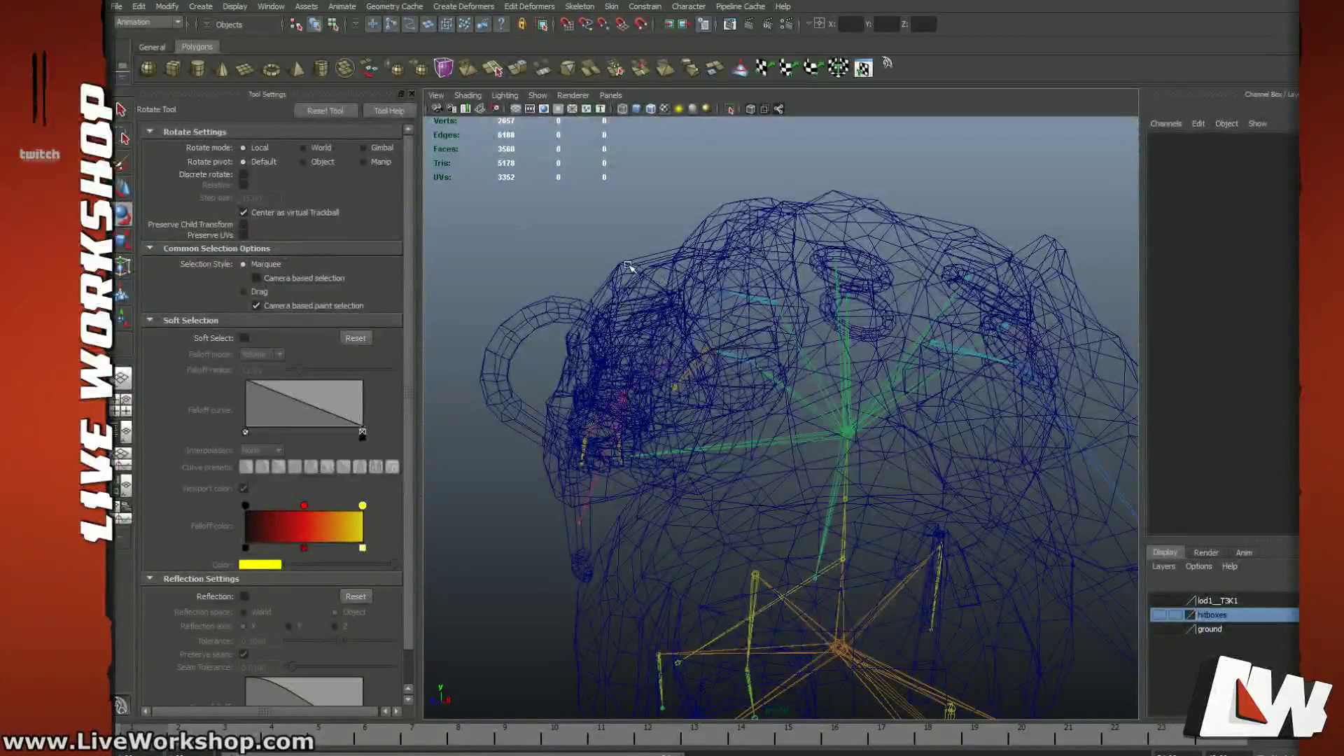
left_click_drag(666, 281, 619, 247, "alt")
key("ctrl+z")
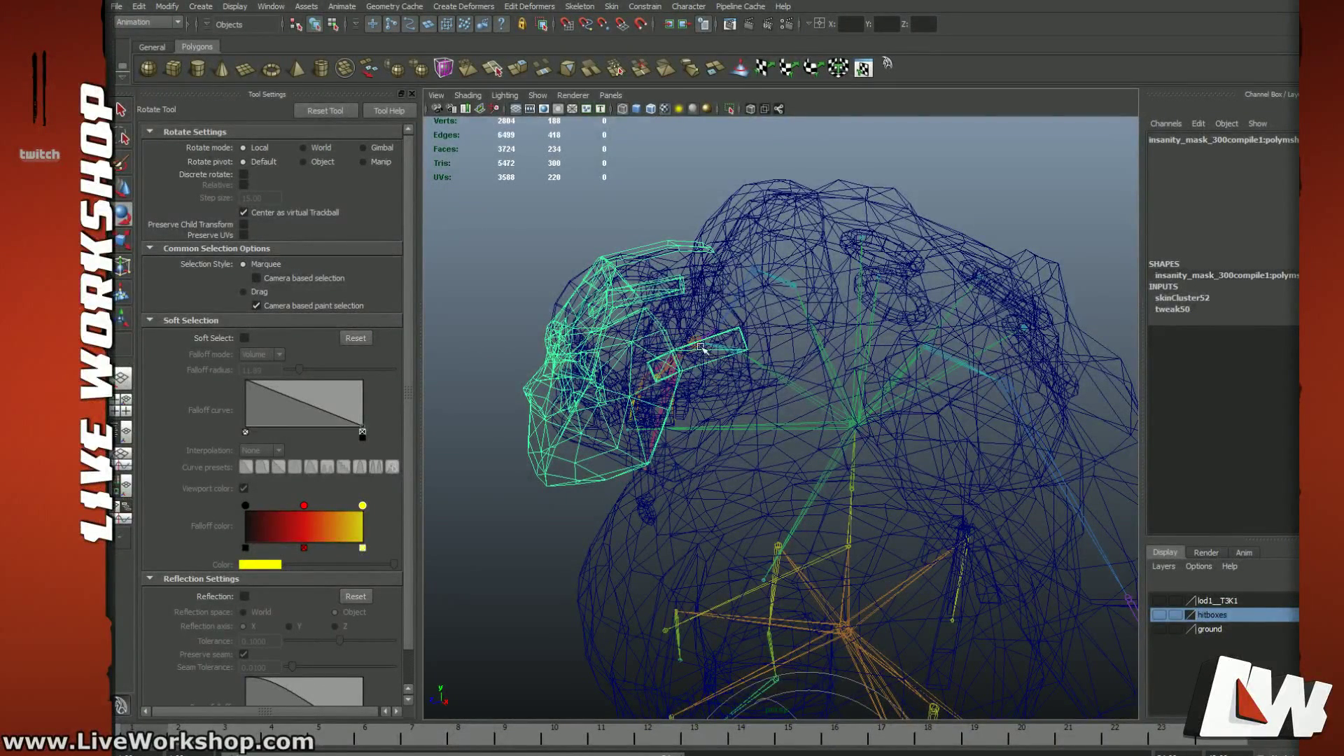
Step: Start exporting the selected mask to the Models\maya folder with FBX export as the file type
left_click(123, 7)
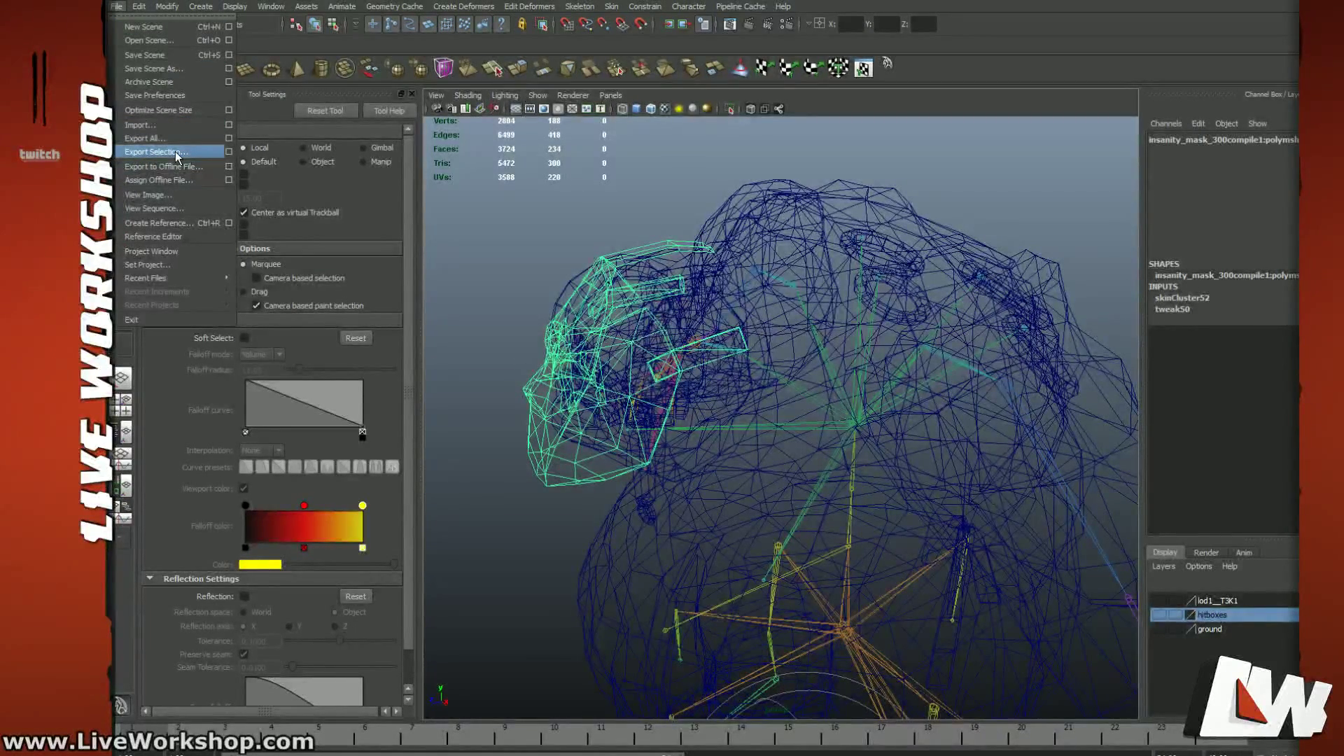
left_click(177, 156)
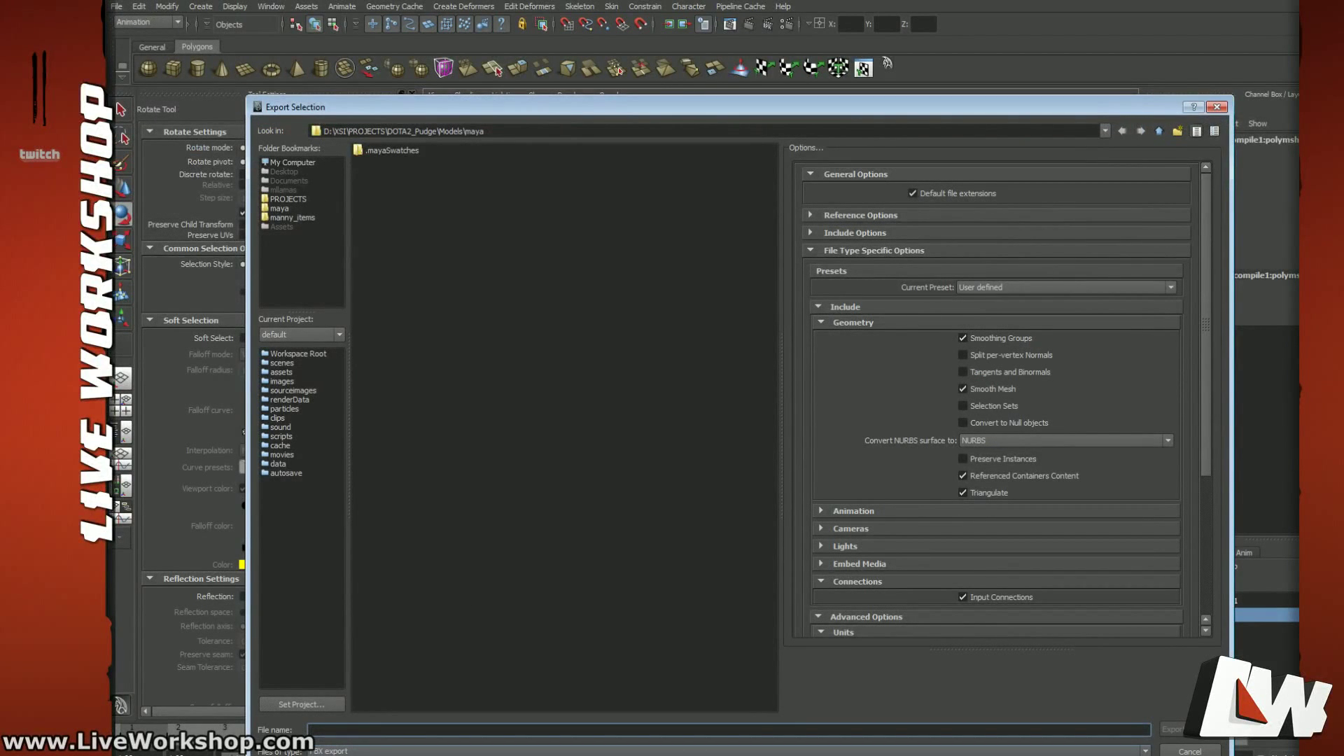
left_click(327, 750)
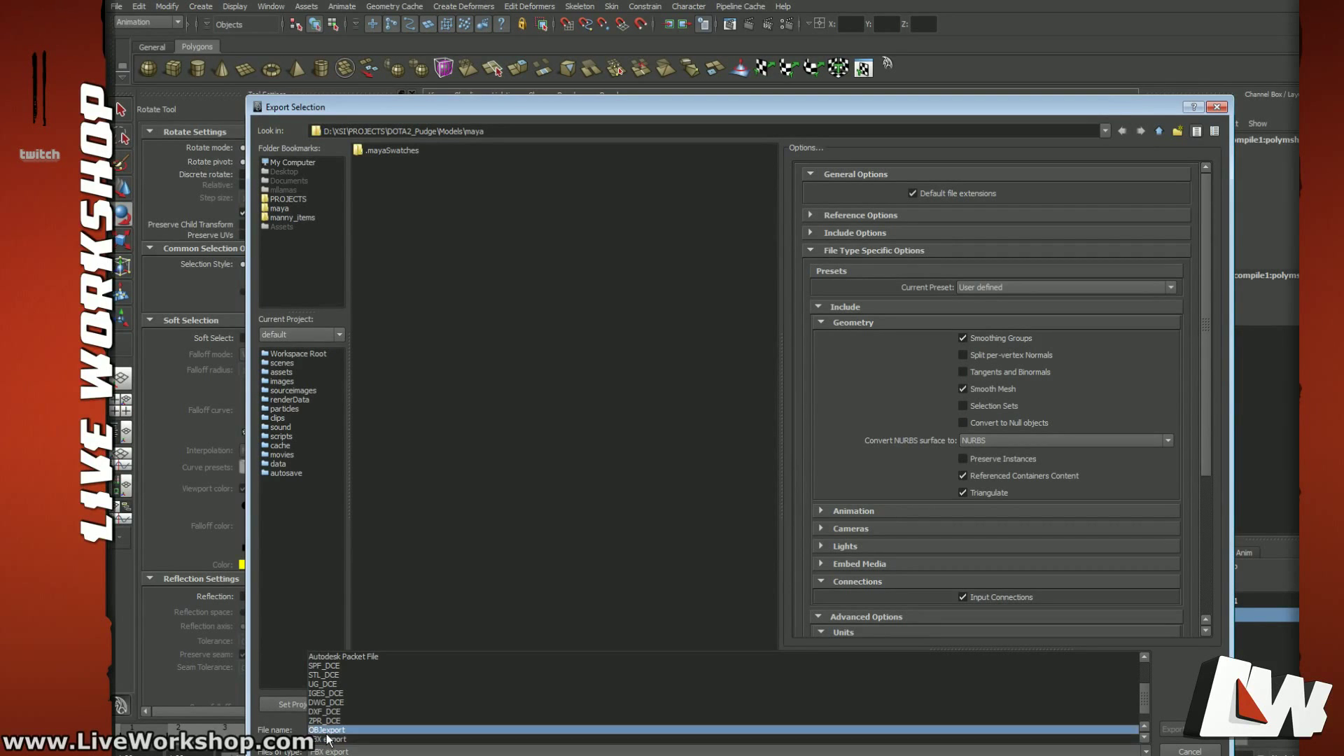
left_click(330, 740)
left_click(334, 752)
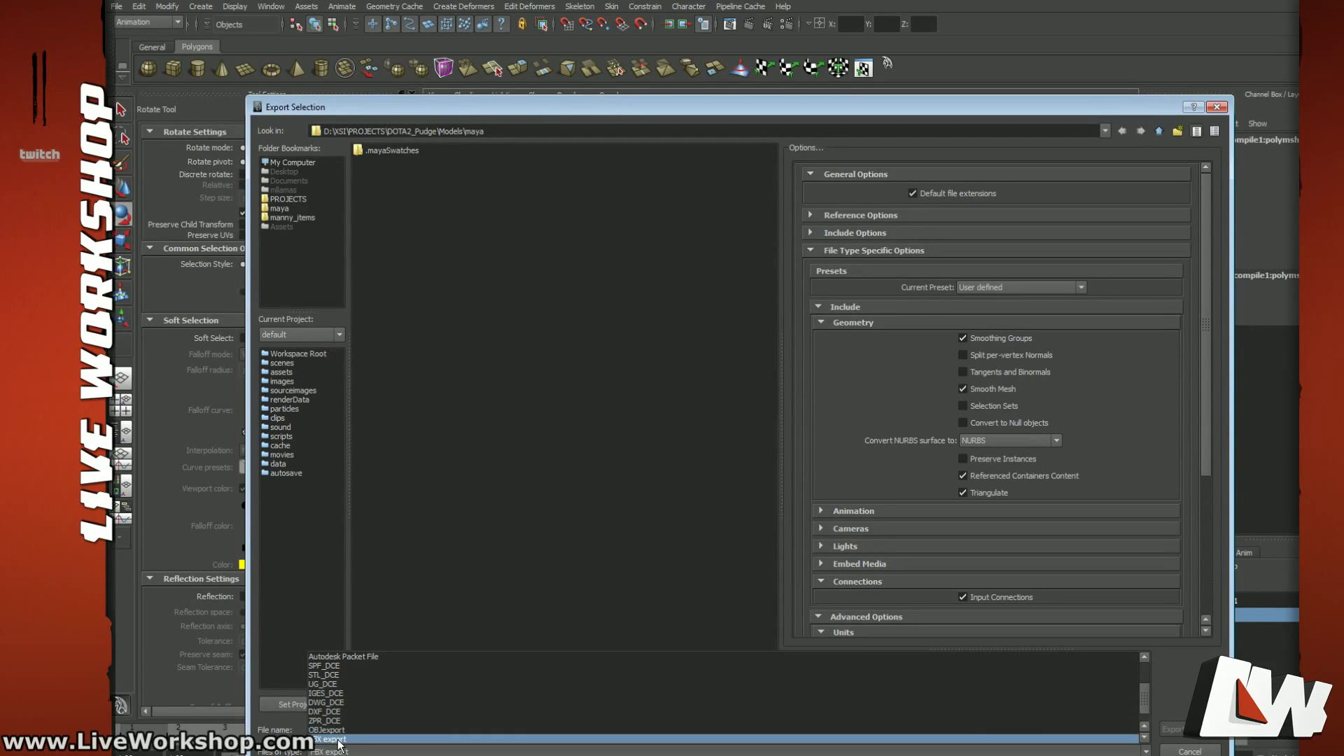
left_click(338, 739)
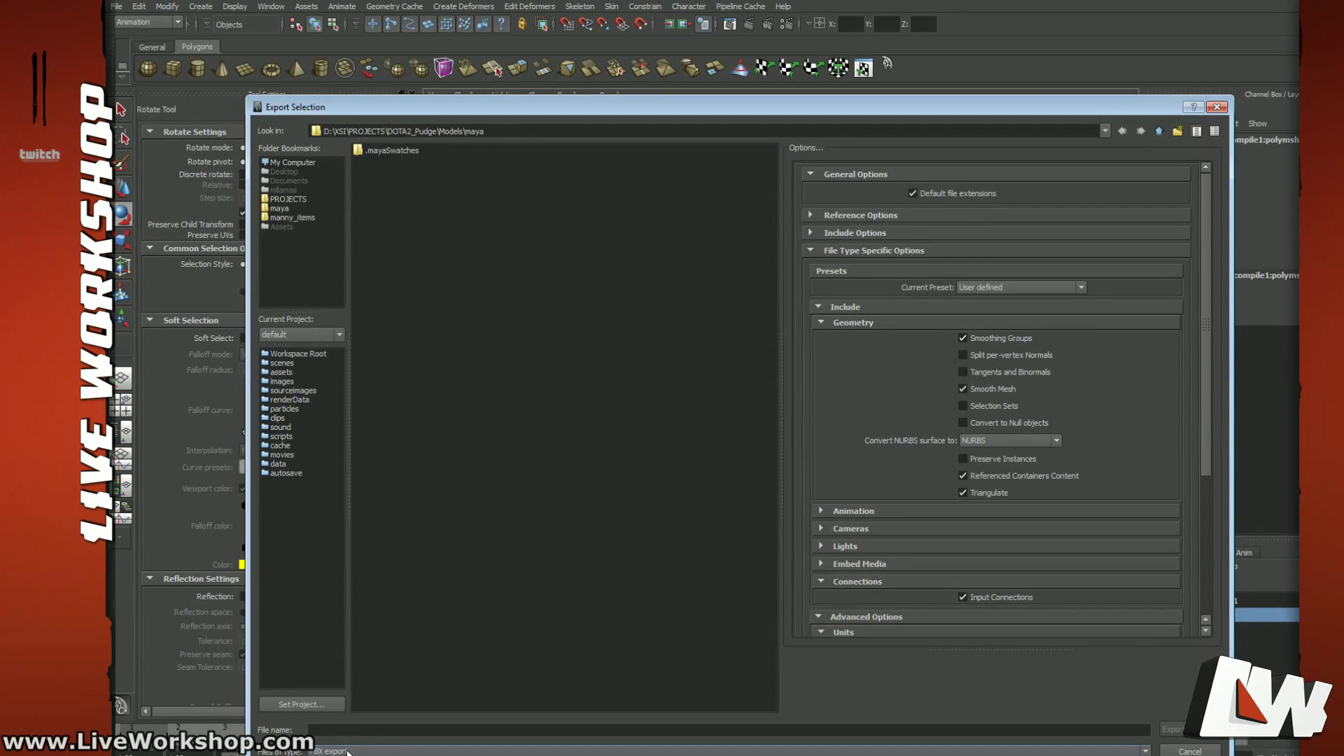
left_click(347, 751)
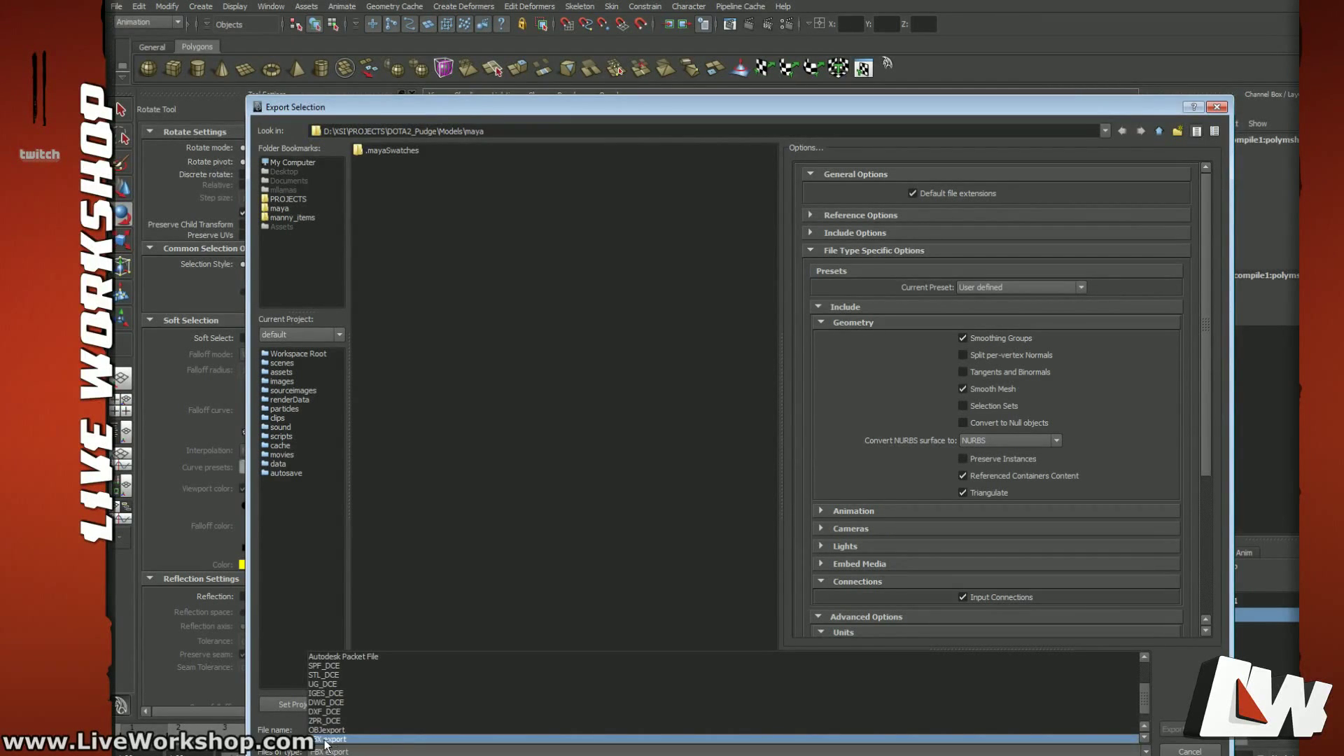
left_click(325, 740)
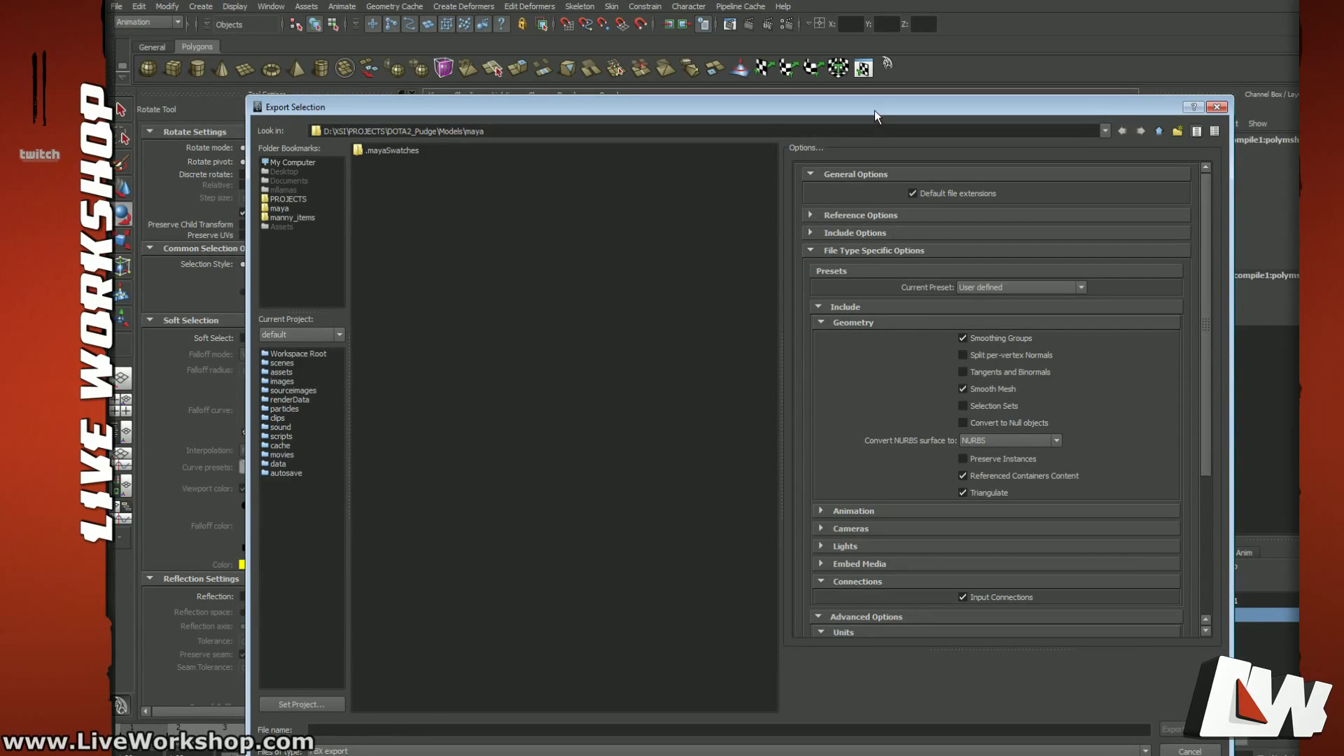
Step: Review the FBX export options, including Triangulate and the available FBX versions, keeping FBX 2009
left_click_drag(875, 110, 780, 100)
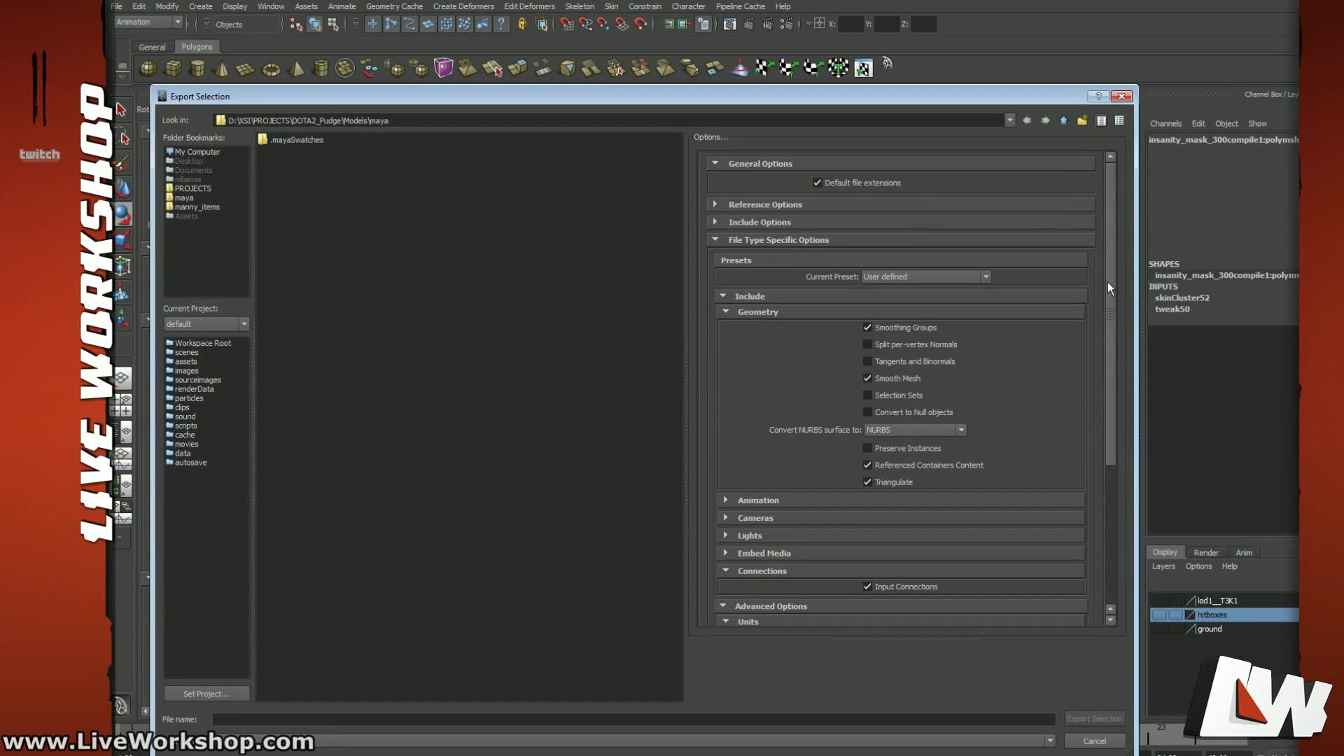
scroll(1108, 281, "down", 3)
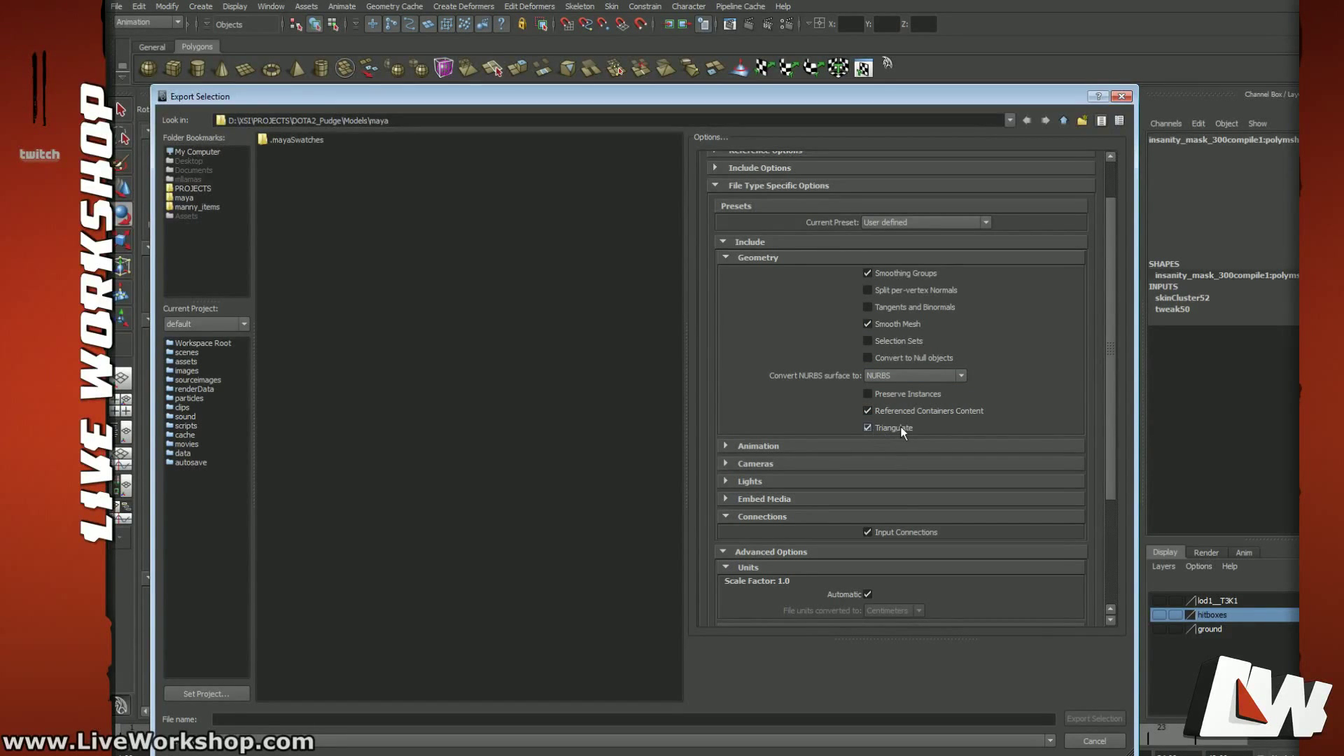
left_click_drag(1114, 393, 1113, 497)
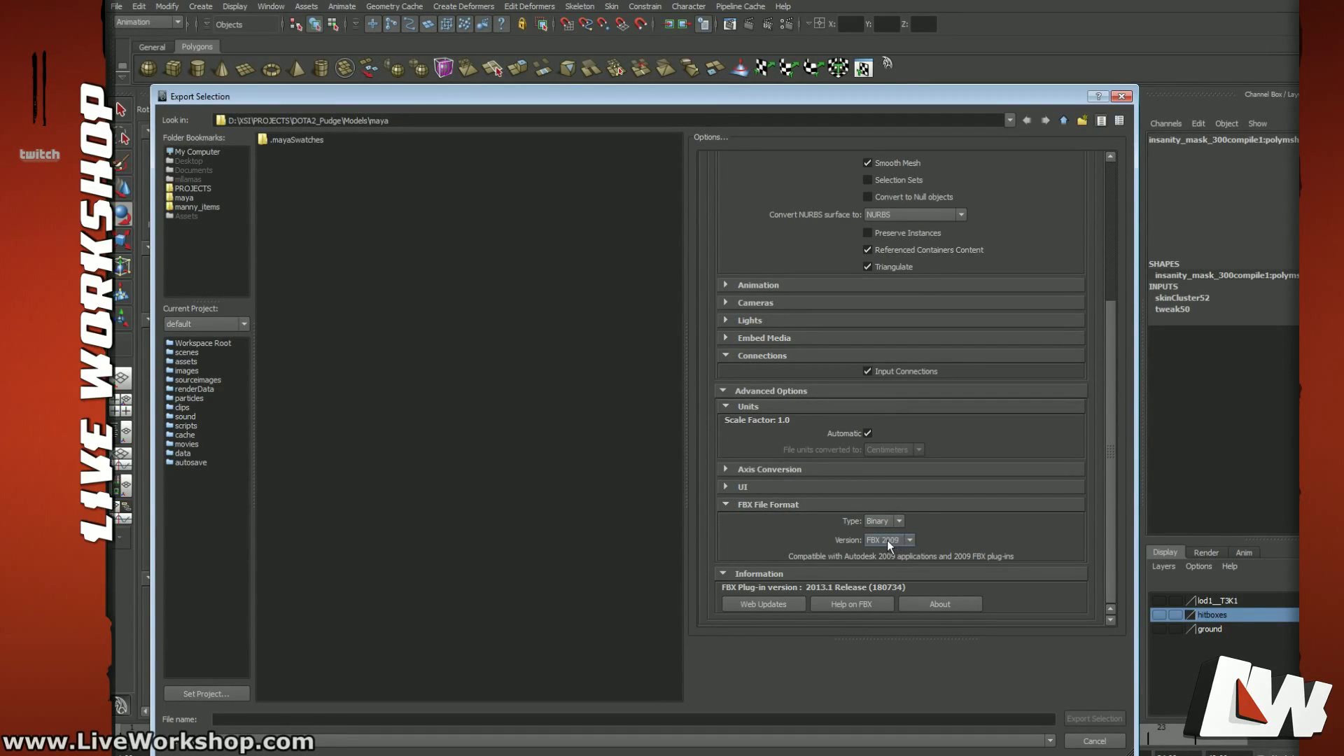
left_click(910, 541)
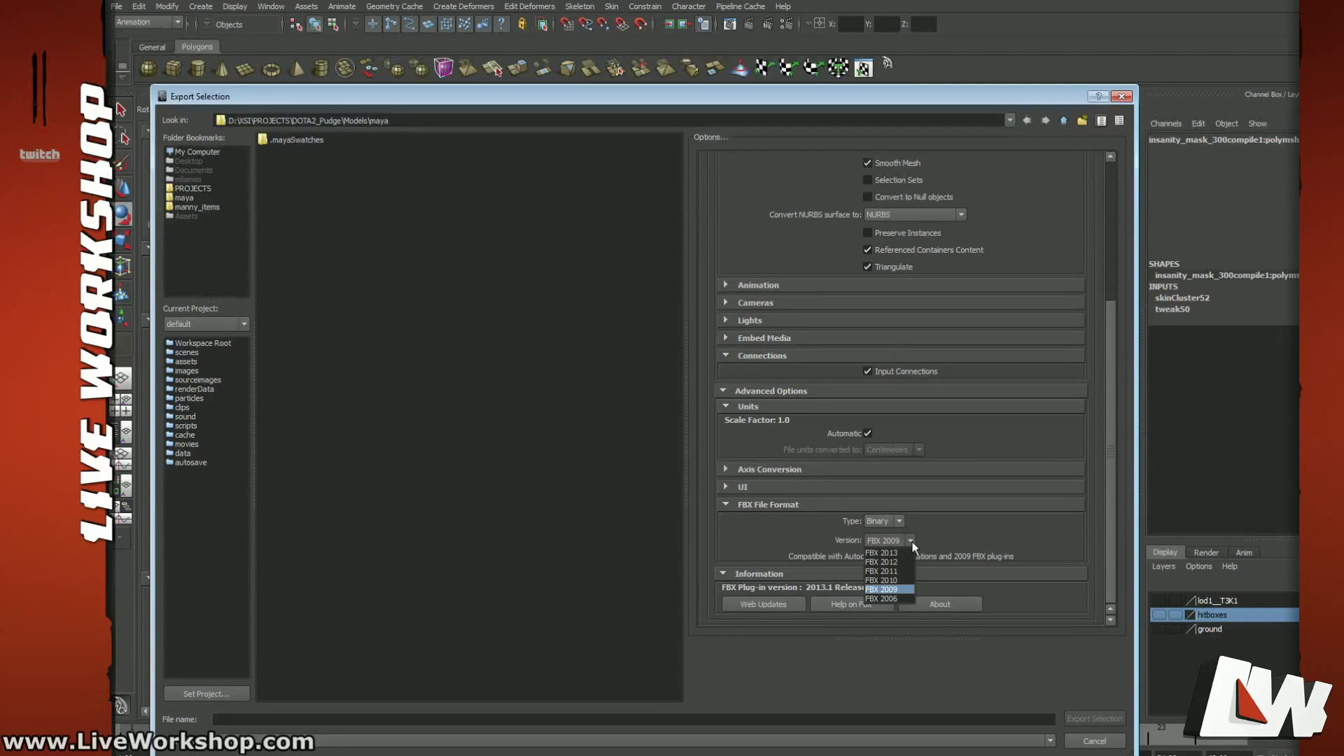
left_click(911, 542)
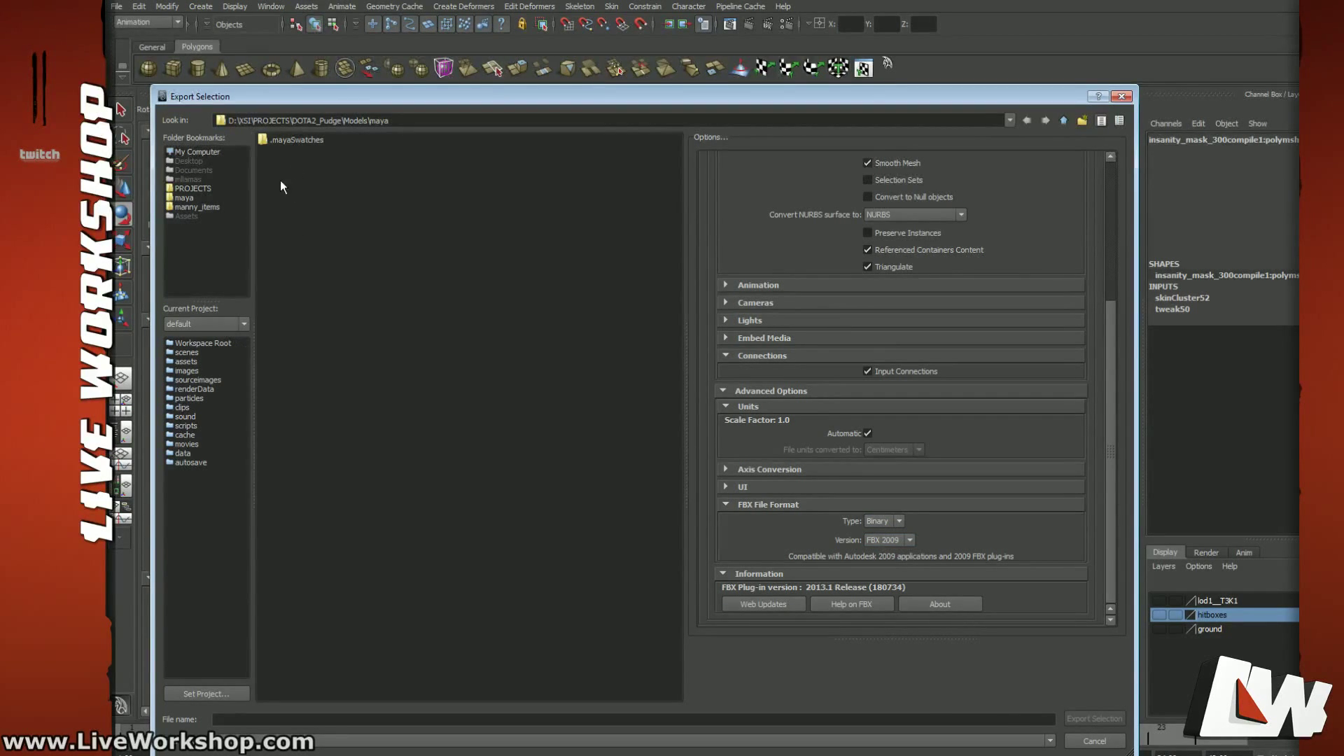
Step: Export the selected mask over pudge_insanitymask_300.fbx in the manny_items\pudge\insanitymask folder, replacing the existing file and closing the warnings window
left_click(203, 207)
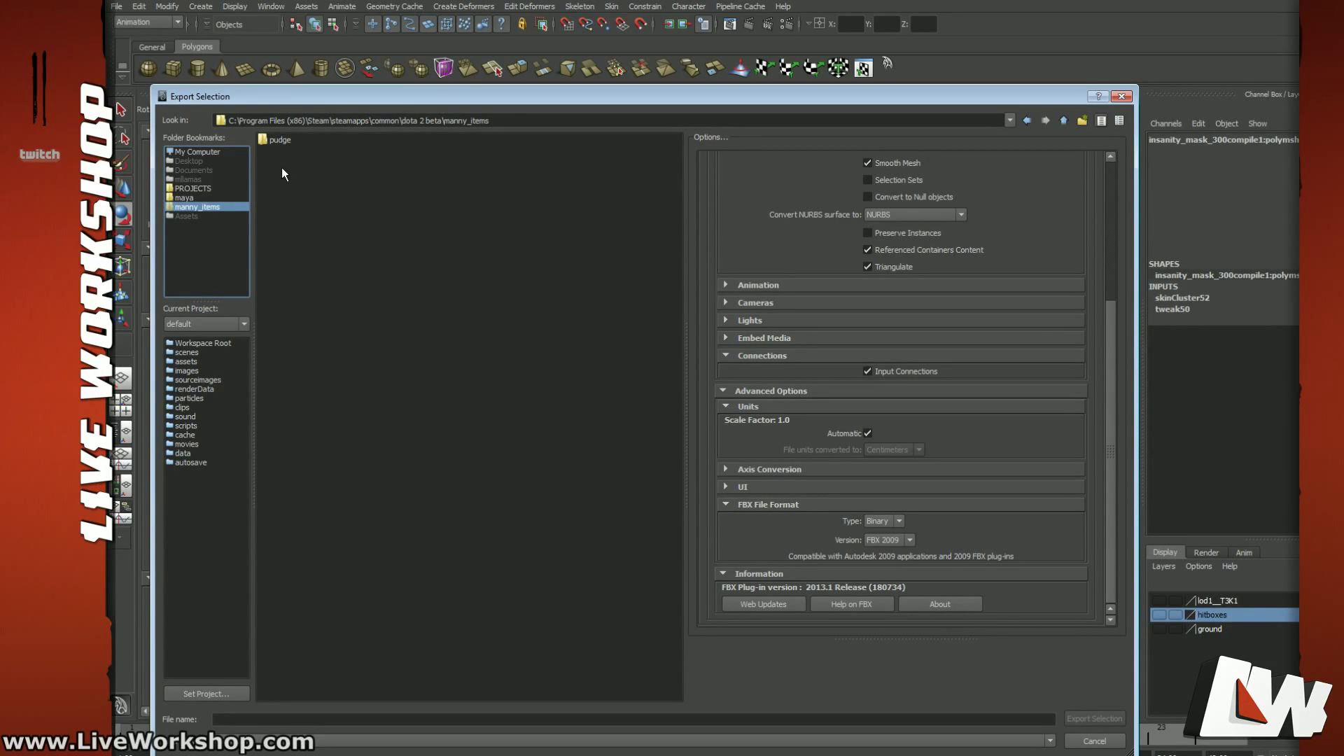
double_click(280, 140)
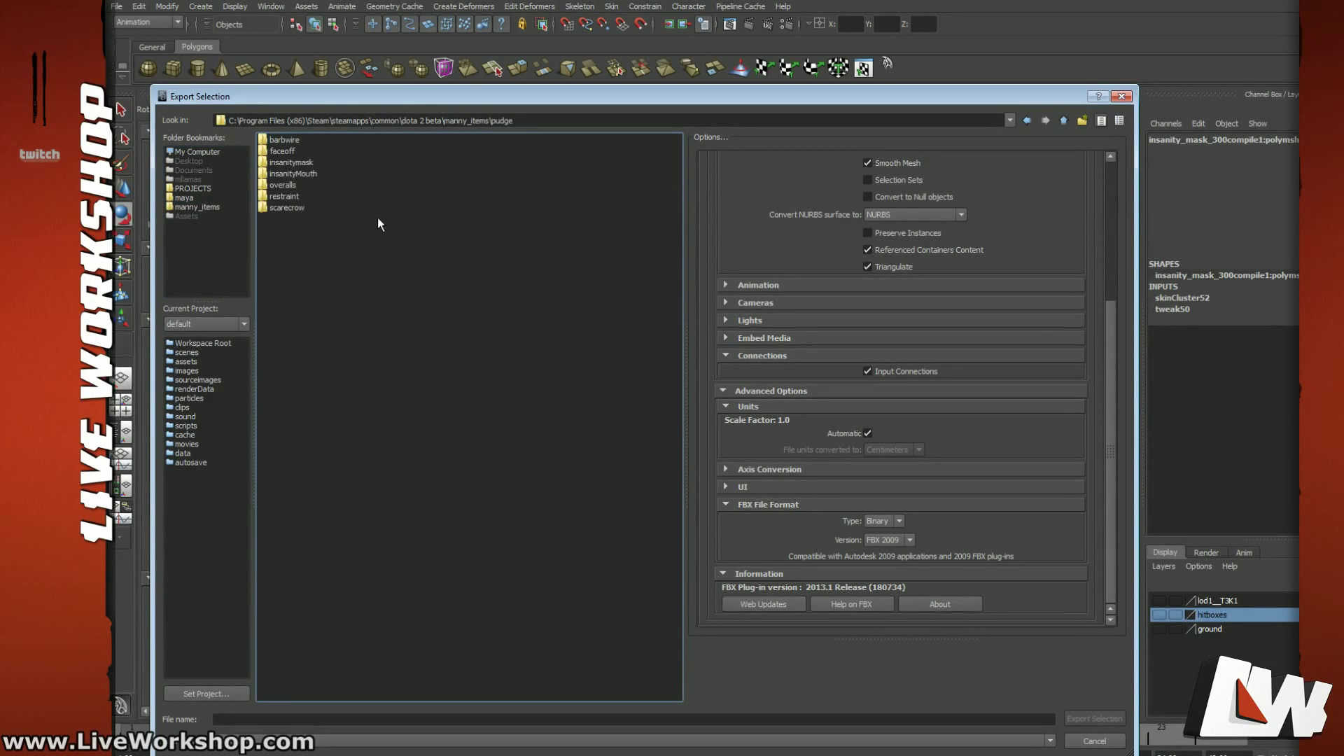
double_click(284, 163)
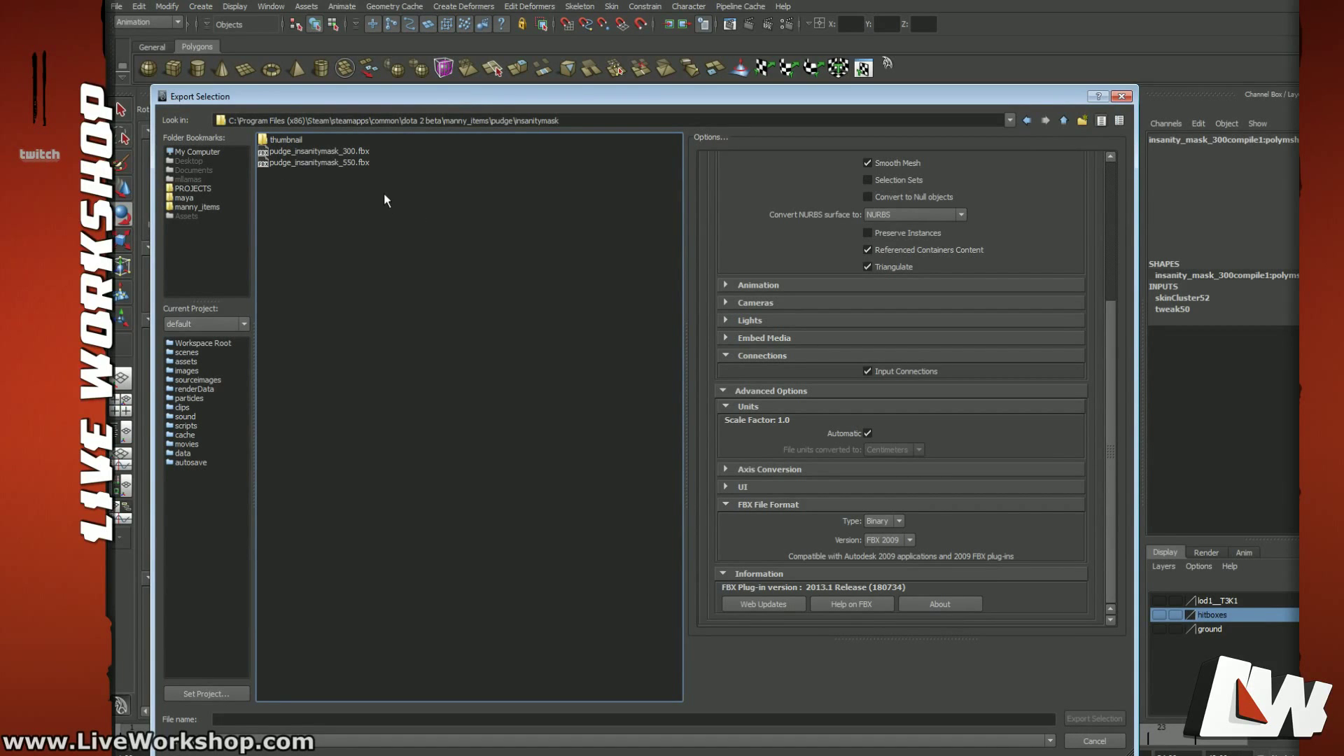
left_click(317, 152)
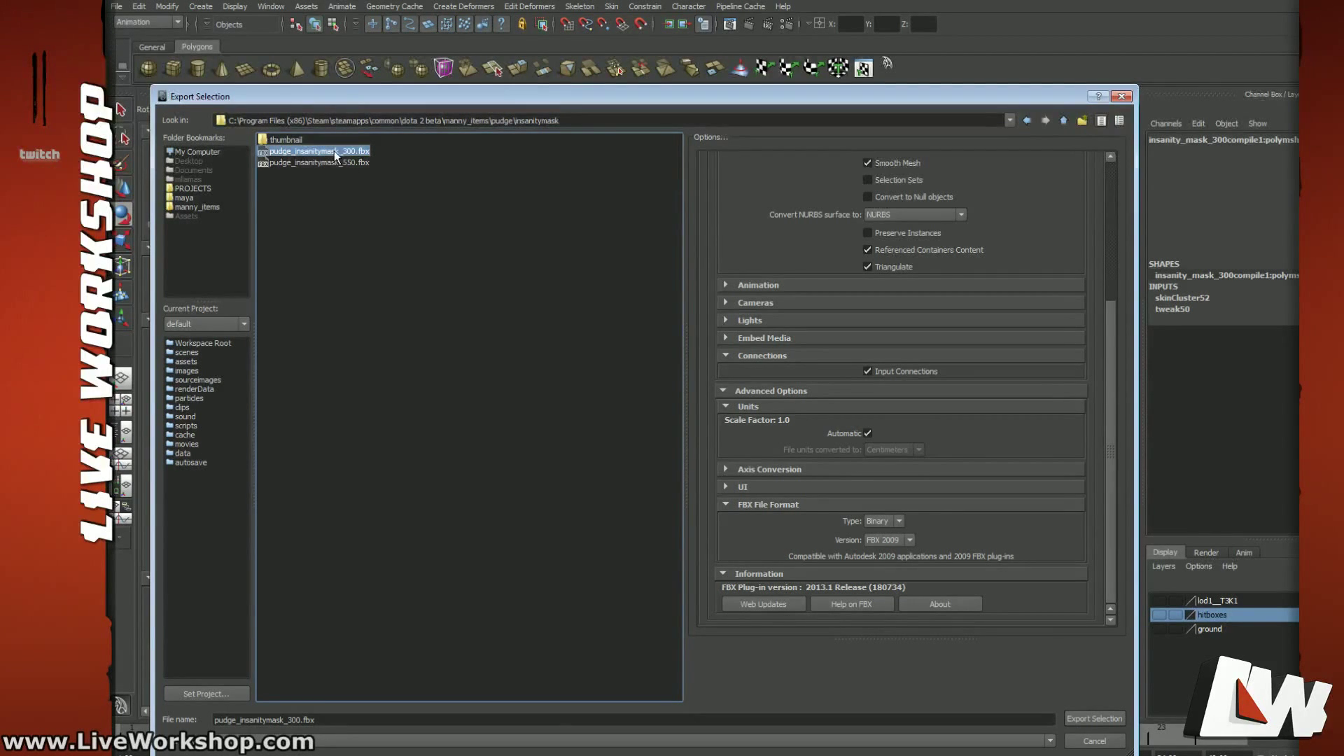
double_click(330, 152)
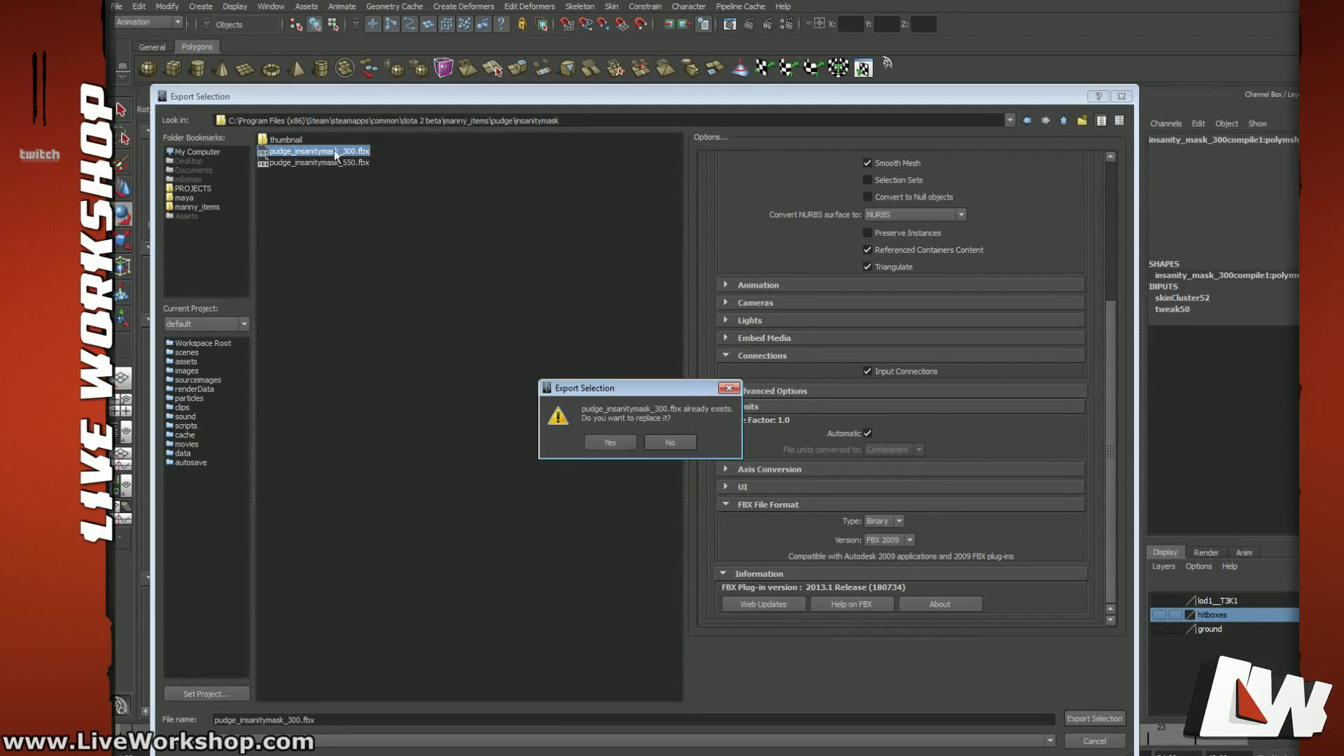
left_click(607, 438)
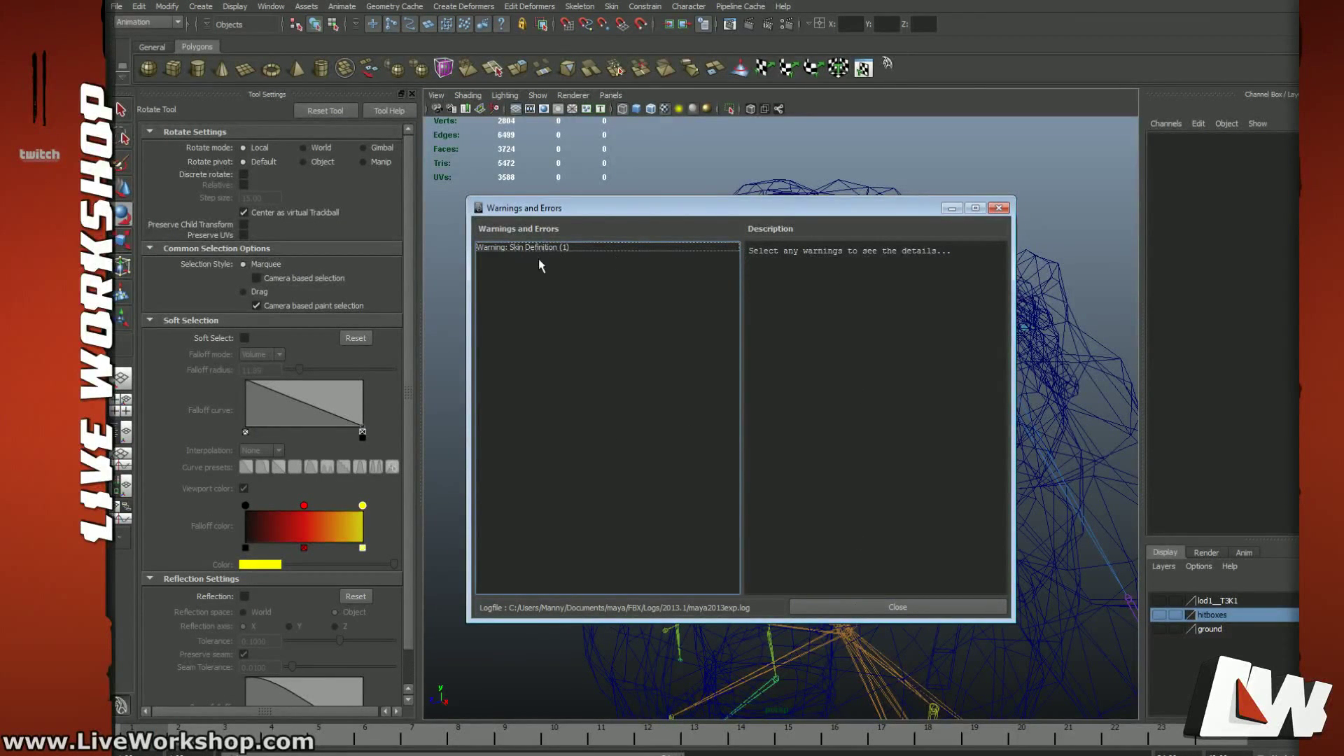
left_click(868, 606)
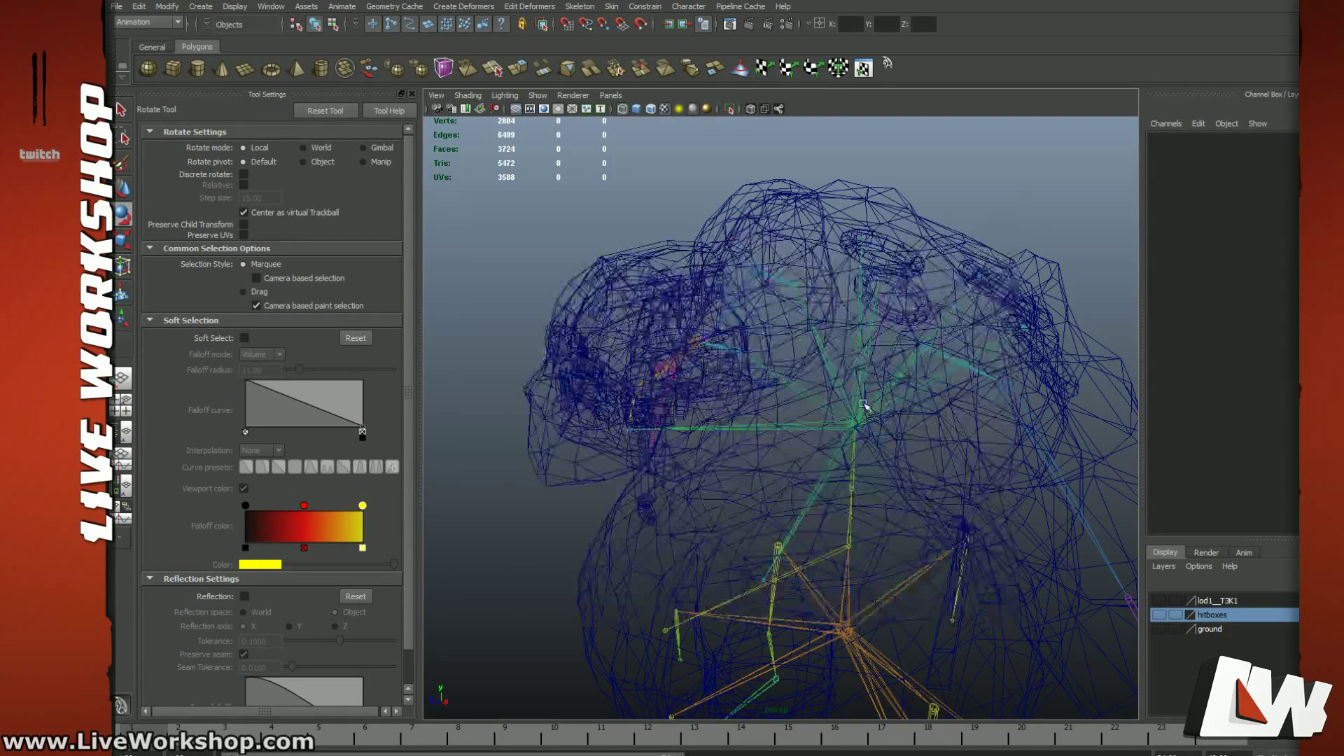
Step: Return to shaded display and delete the 300 version of the insanity mask from Pudge's face
right_click_drag(686, 342, 630, 306, "alt")
key("5")
left_click_drag(630, 306, 683, 300, "alt")
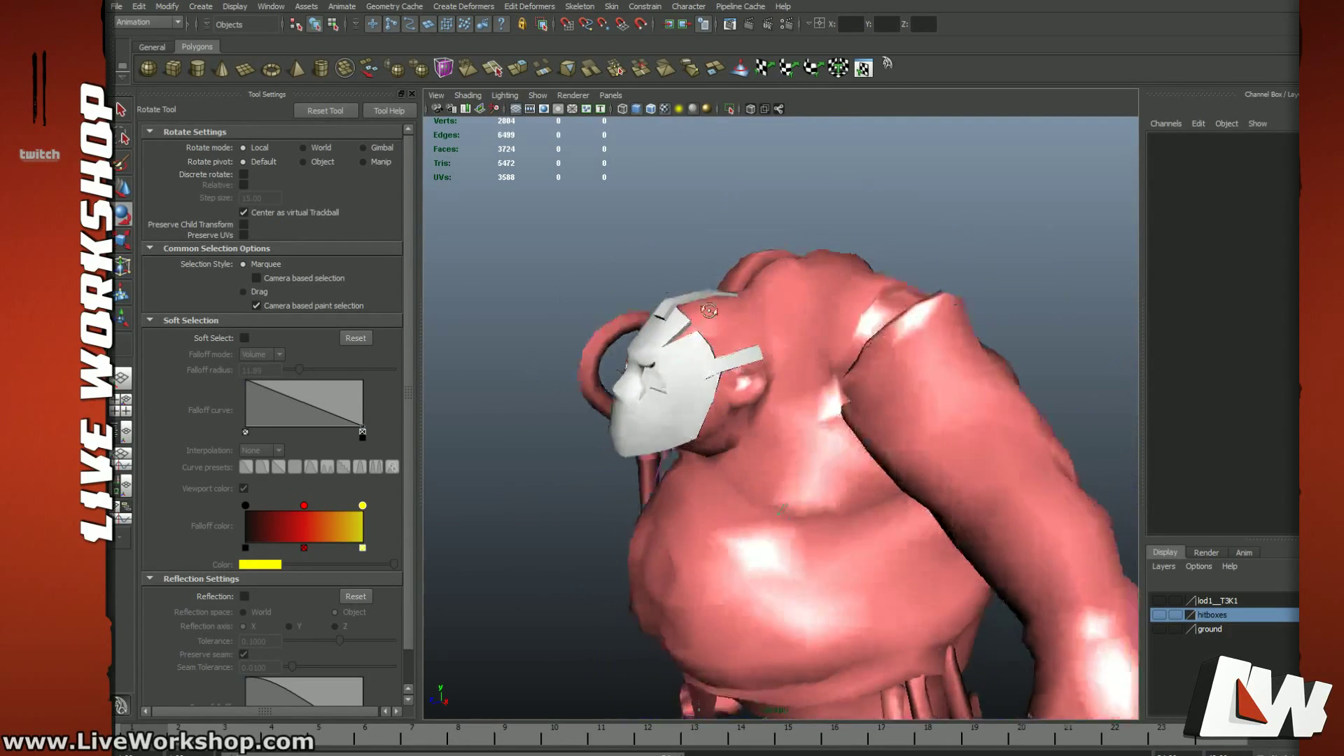
right_click_drag(682, 300, 666, 299, "alt")
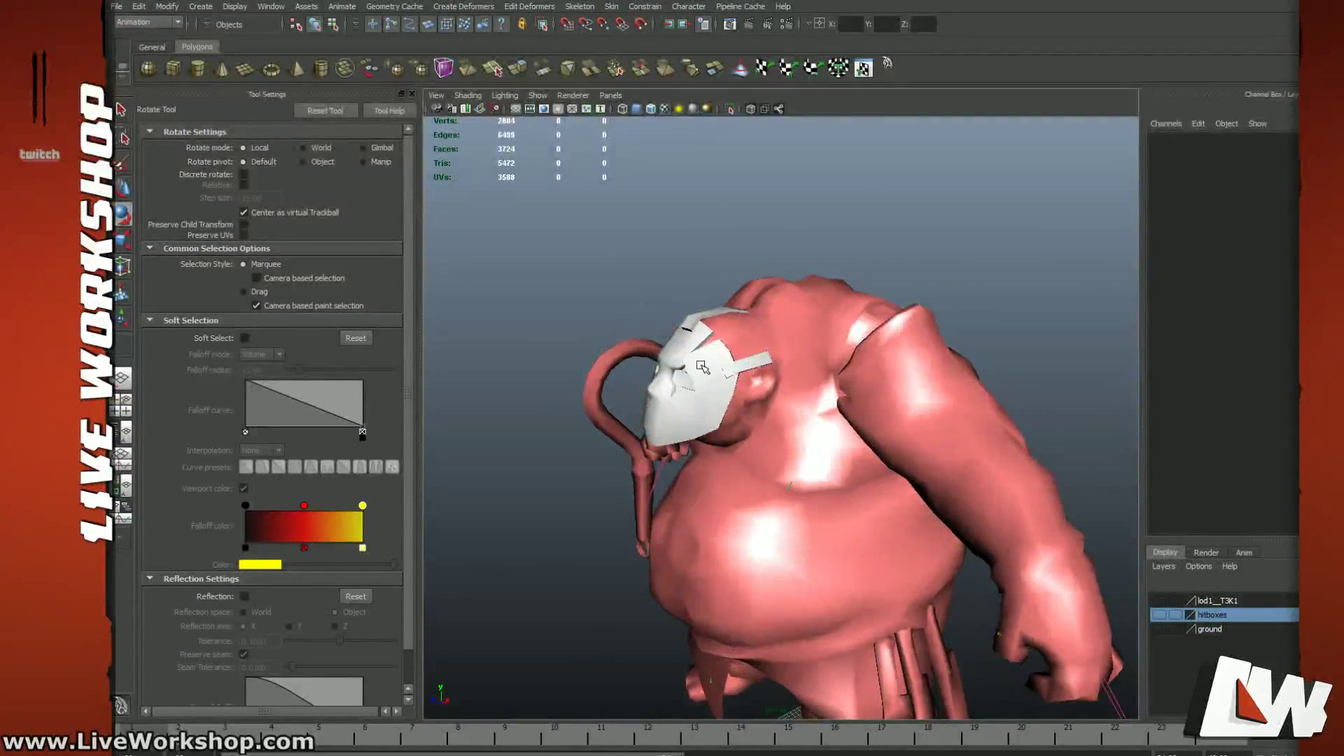
right_click_drag(701, 365, 722, 362, "alt")
left_click_drag(679, 360, 714, 358, "alt")
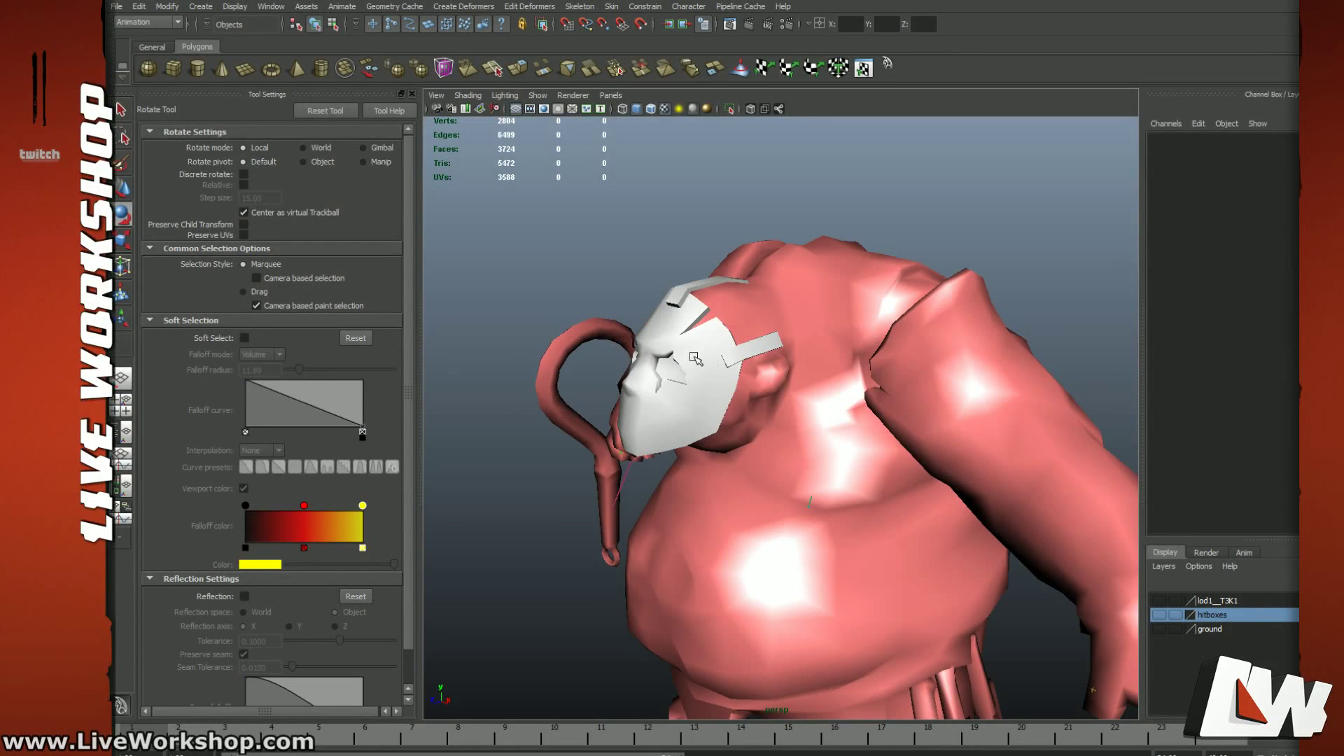
left_click(695, 357)
key("Delete")
left_click_drag(738, 360, 749, 331, "alt")
Step: Import insanity_mask_550compile.obj from the Dota2_Pudge\Models folder into the scene
left_click(117, 6)
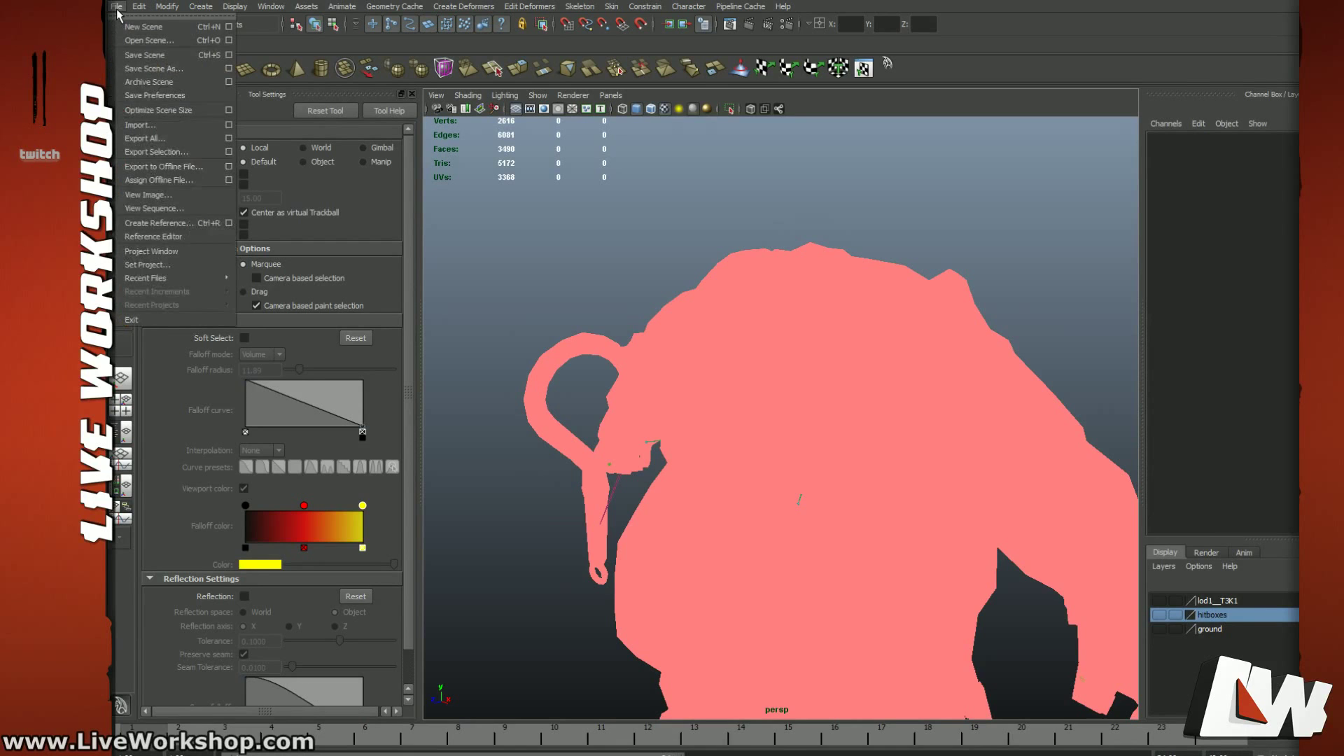
left_click(149, 124)
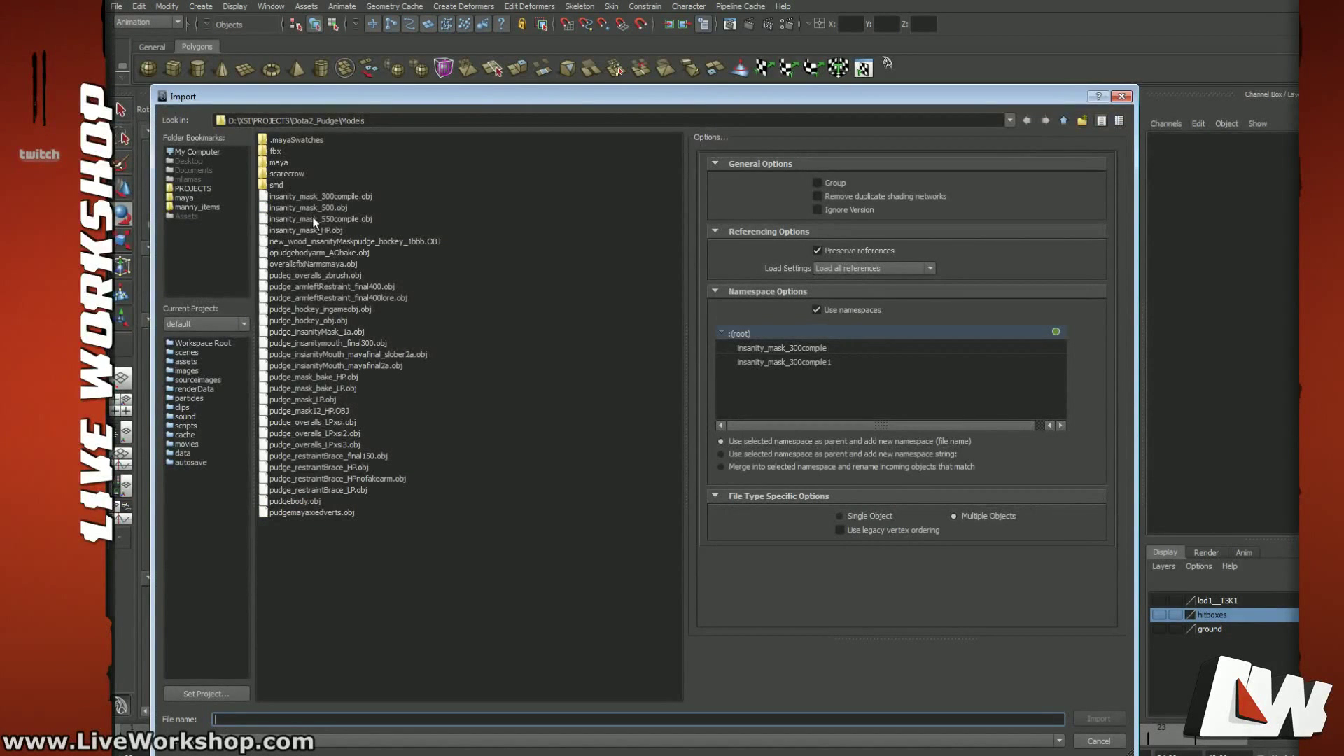
left_click(321, 219)
double_click(327, 223)
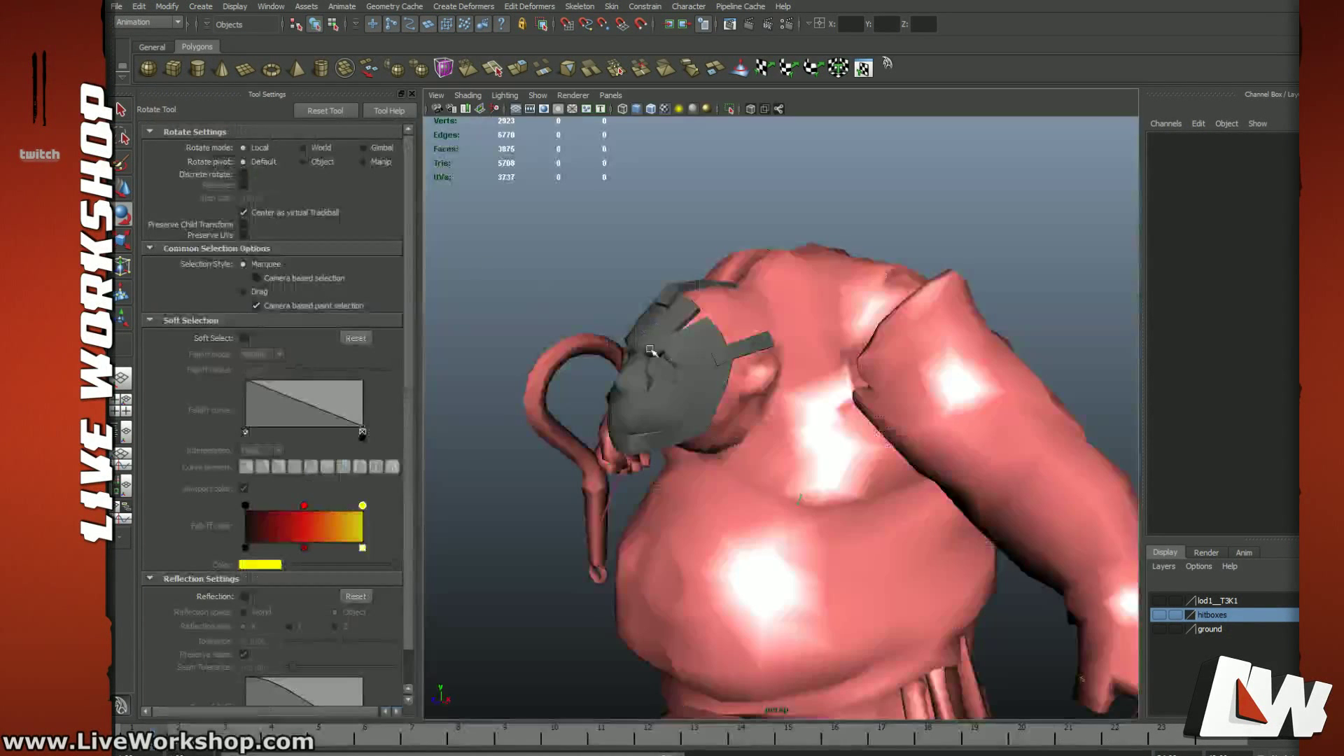
Step: Smooth bind the imported 550 mask to the head joint with selected joints, closest distance and max influences 1
left_click(676, 341)
key("f")
key("4")
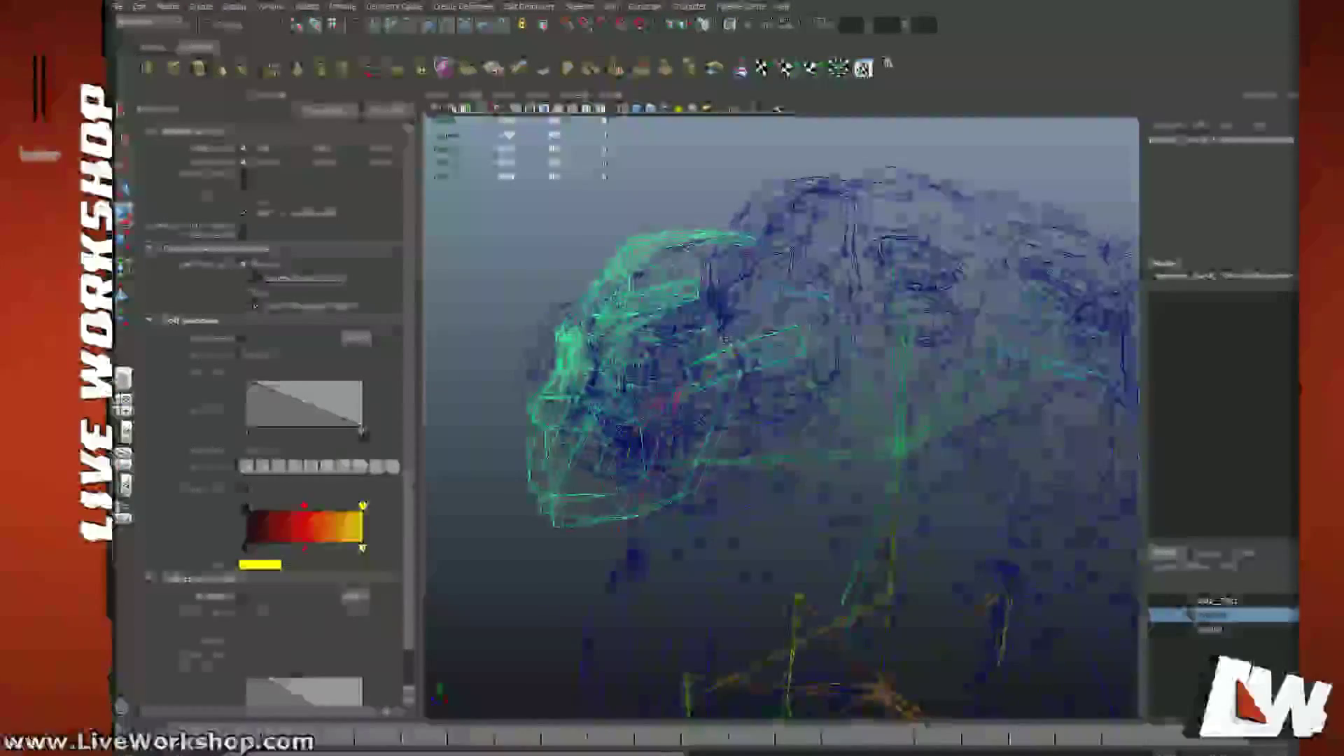
left_click(741, 363)
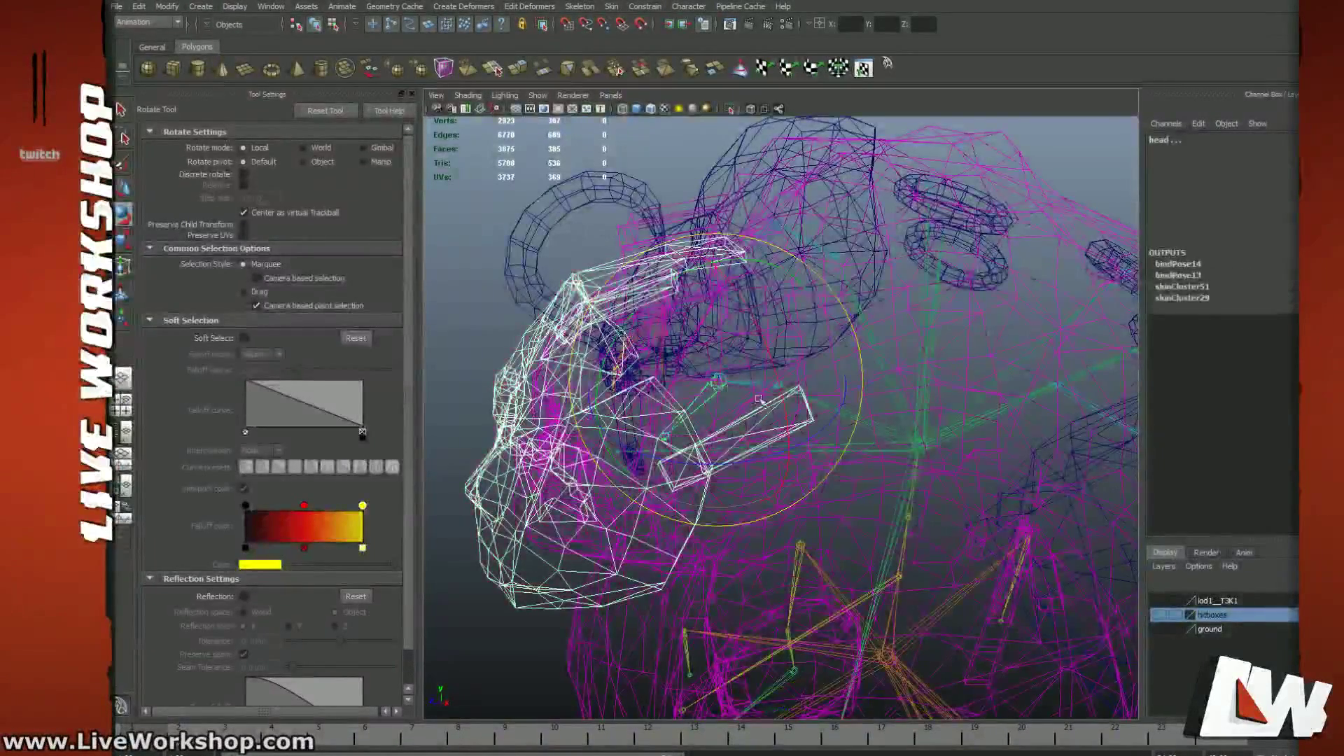
left_click(611, 6)
mouse_move(651, 27)
left_click(794, 35)
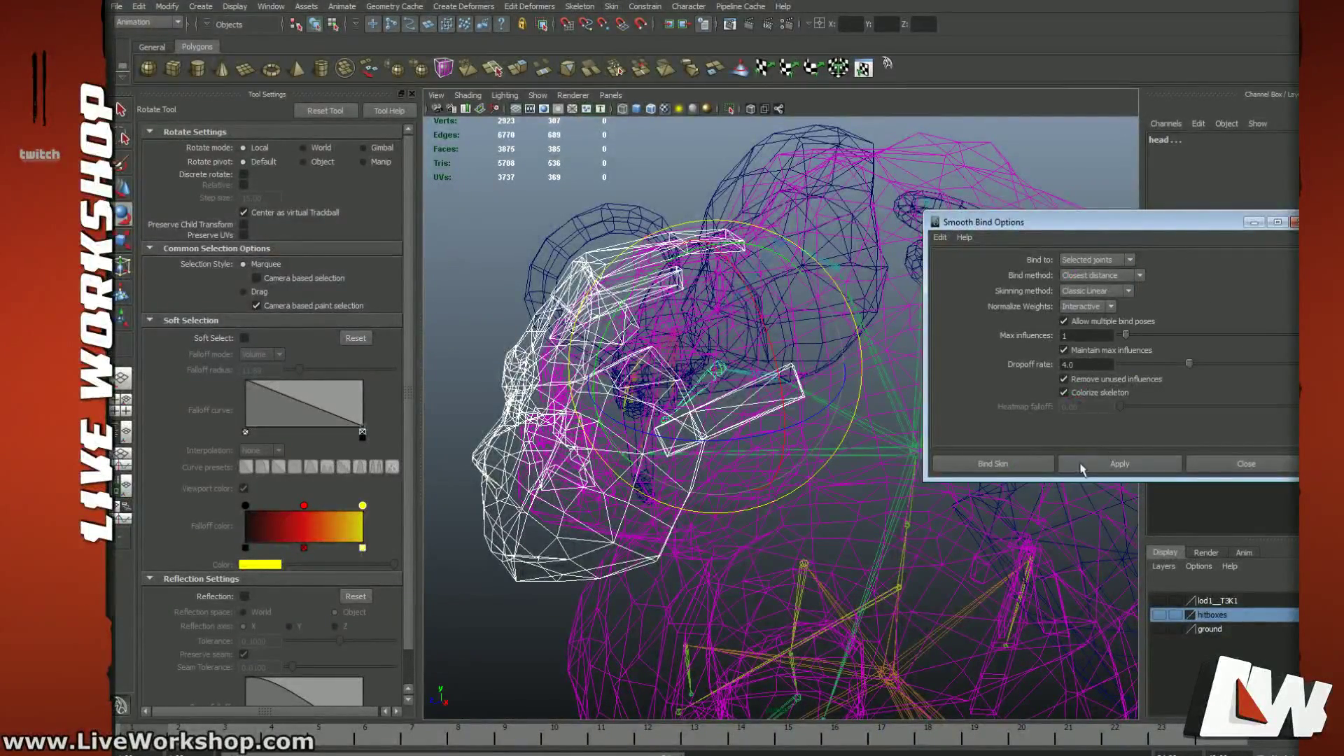
left_click(1035, 465)
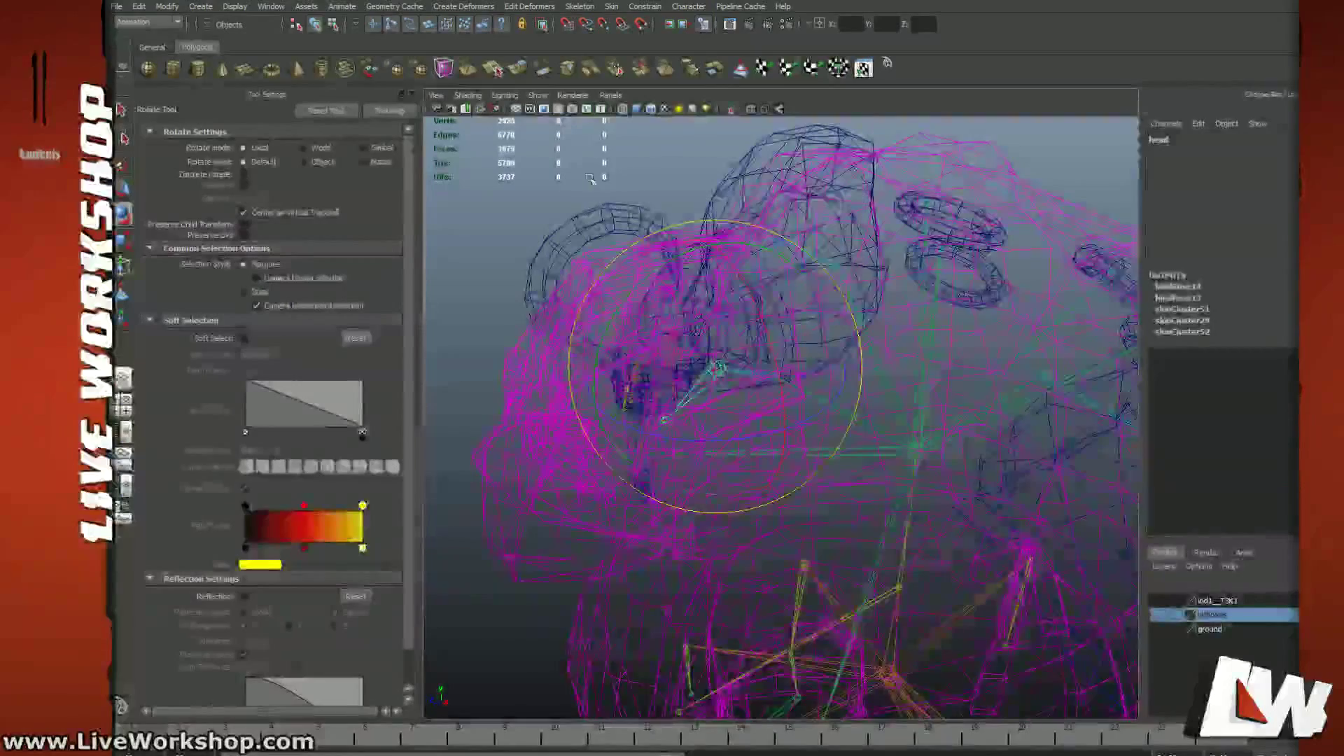
Step: Select the head joint and rotate it to test the 550 mask's binding
left_click(592, 184)
left_click(720, 372)
left_click_drag(713, 326, 770, 323)
left_click(476, 268)
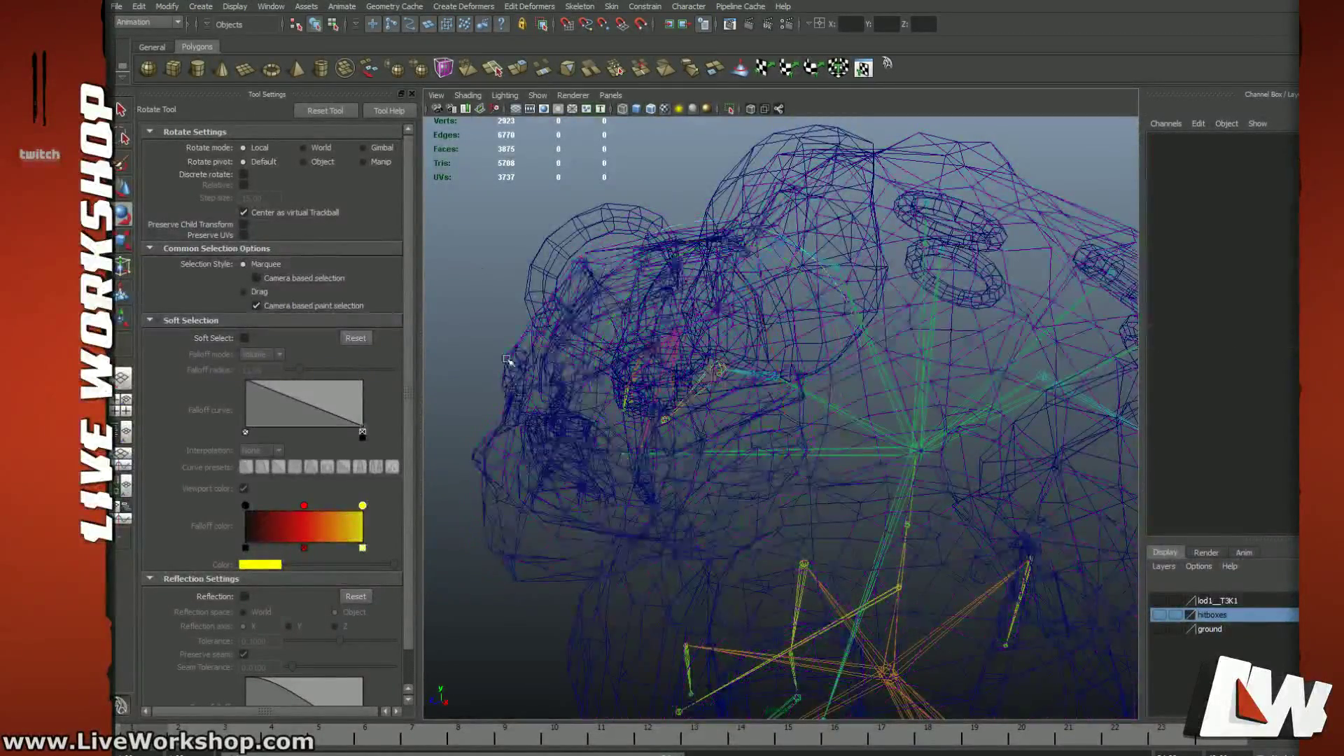
Step: Select the bound 550 mask and export it over pudge_insanitymask_550.fbx, replacing the existing file and closing the warnings window
left_click(510, 365)
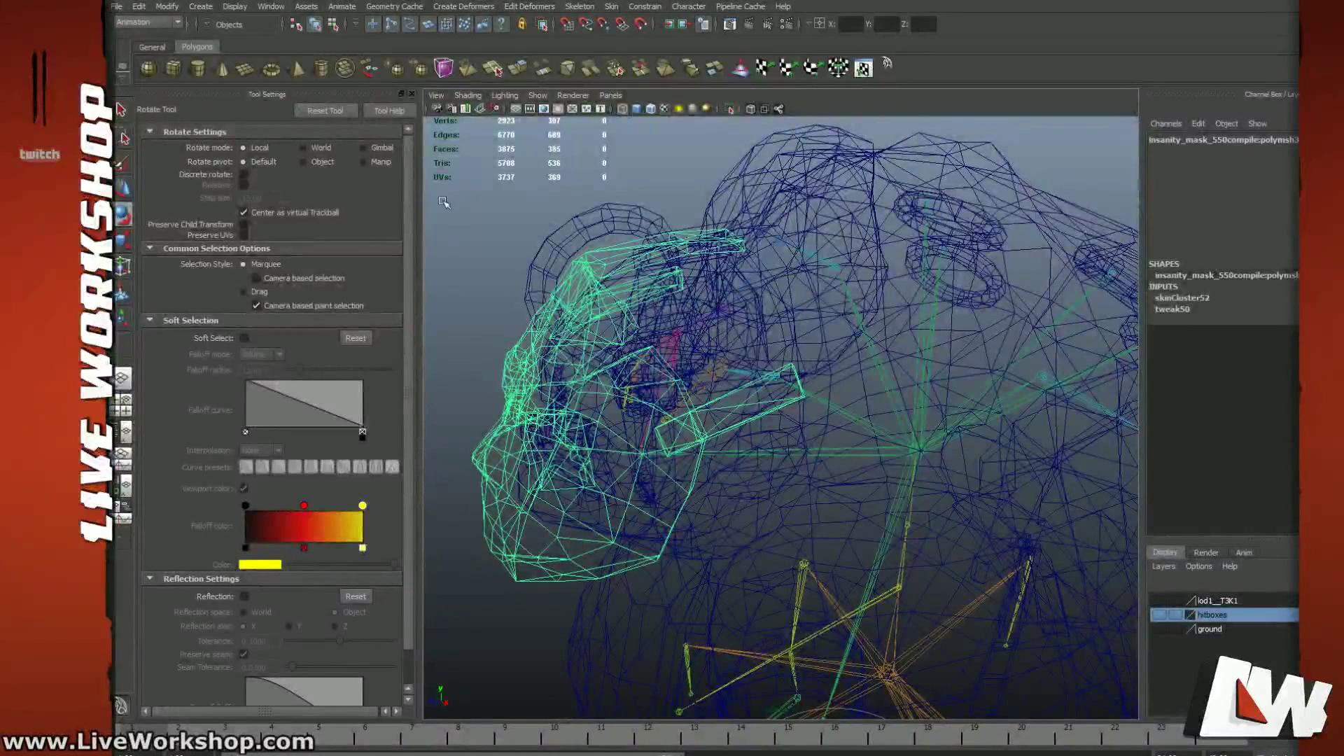
left_click(117, 7)
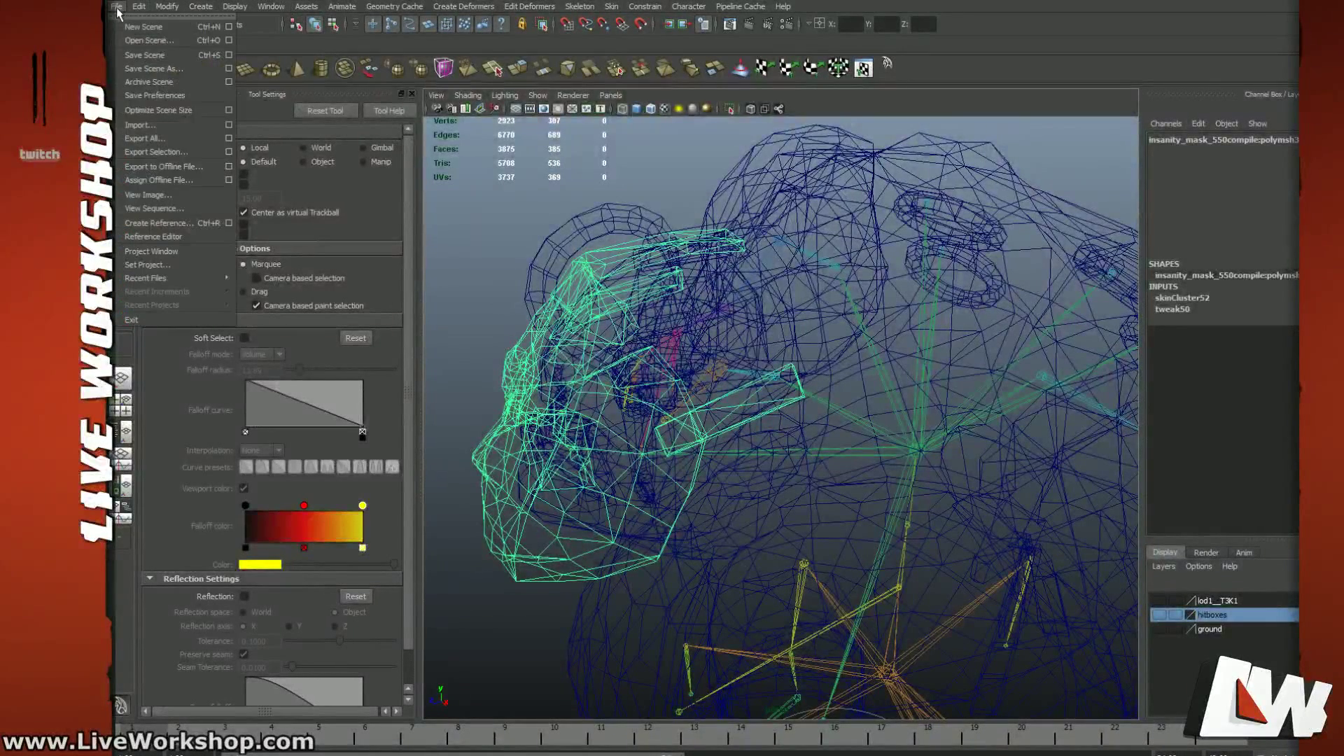
left_click(186, 153)
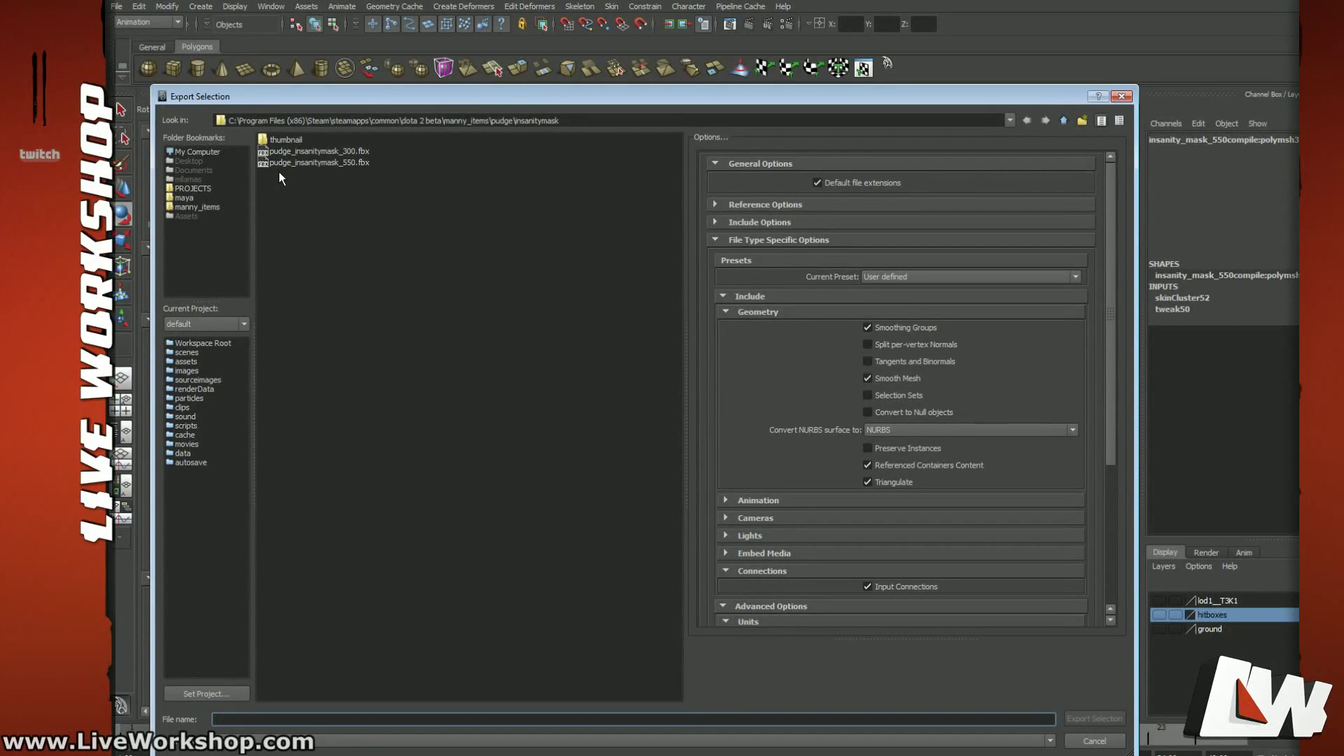
left_click(369, 163)
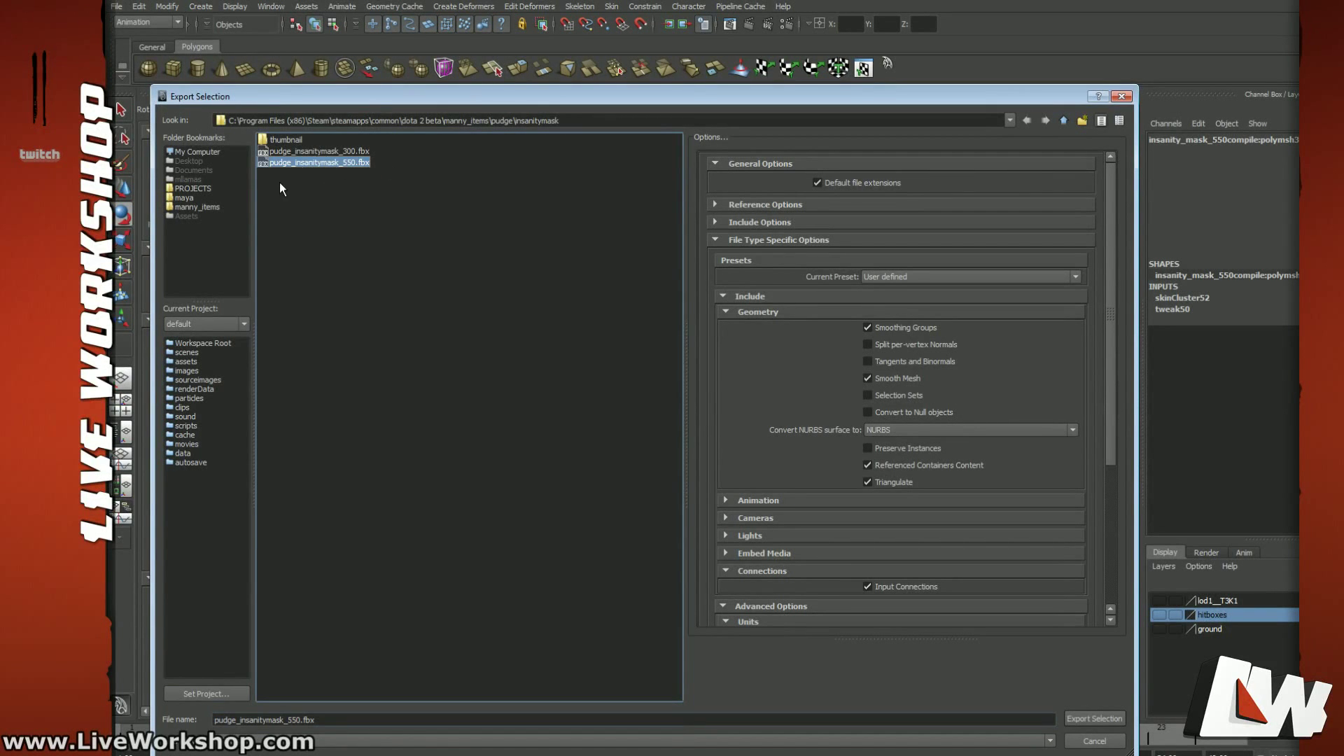
double_click(318, 163)
left_click(608, 443)
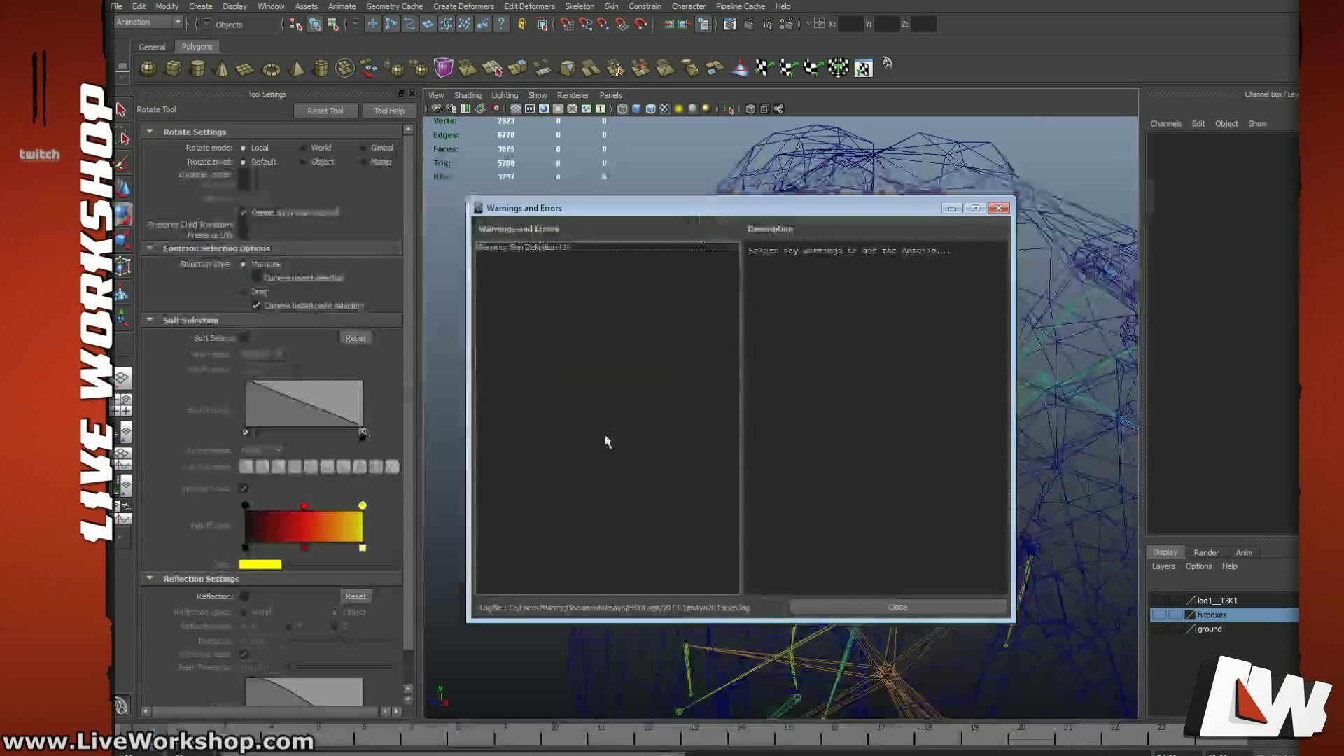
left_click(893, 606)
Step: Switch to the insanitymask folder in File Explorer and sort its files by date modified, newest first
left_click_drag(748, 336, 826, 315, "alt")
right_click_drag(827, 315, 717, 284, "alt")
key("alt+Tab")
key("alt+Tab")
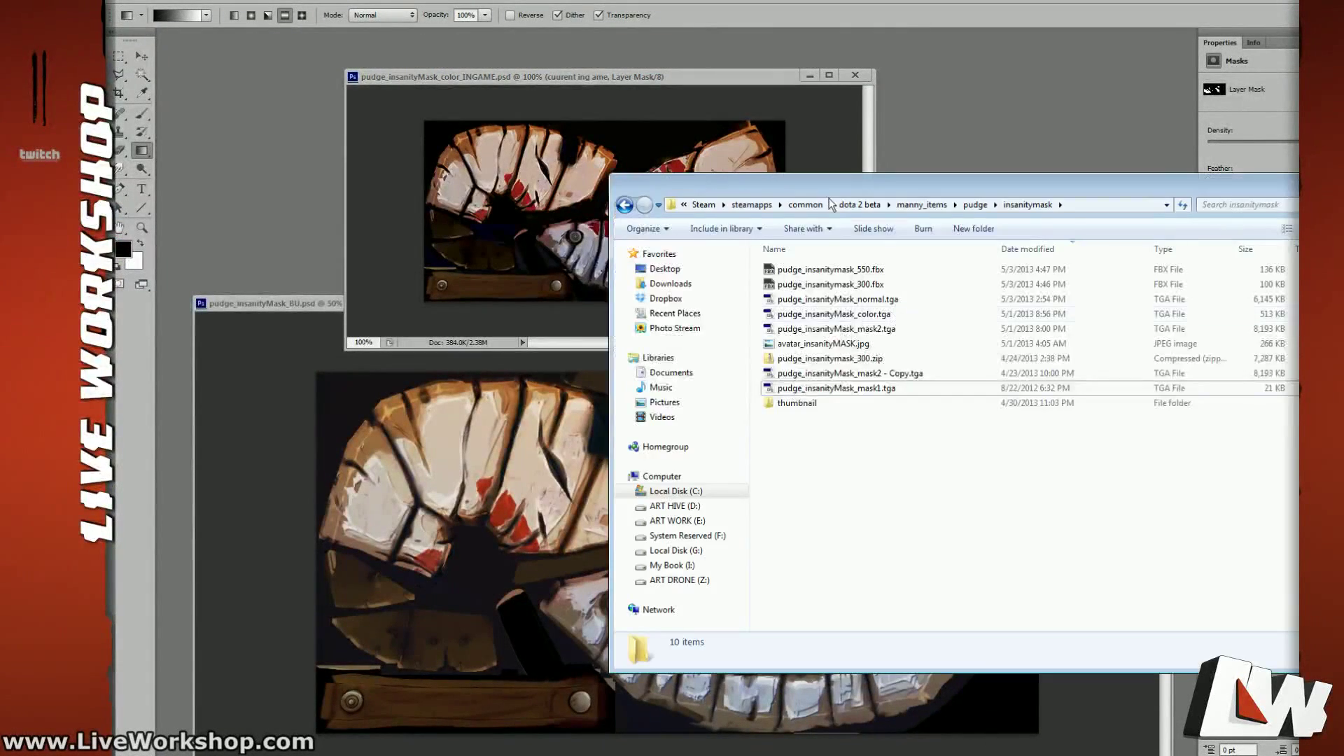
left_click_drag(827, 184, 730, 184)
left_click(950, 253)
left_click(952, 253)
Step: Select the 550 and 300 FBX files, the normal, color, mask2 and mask1 TGA textures, and avatar_insanityMASK.jpg
left_click(728, 270)
left_click(729, 285, "shift")
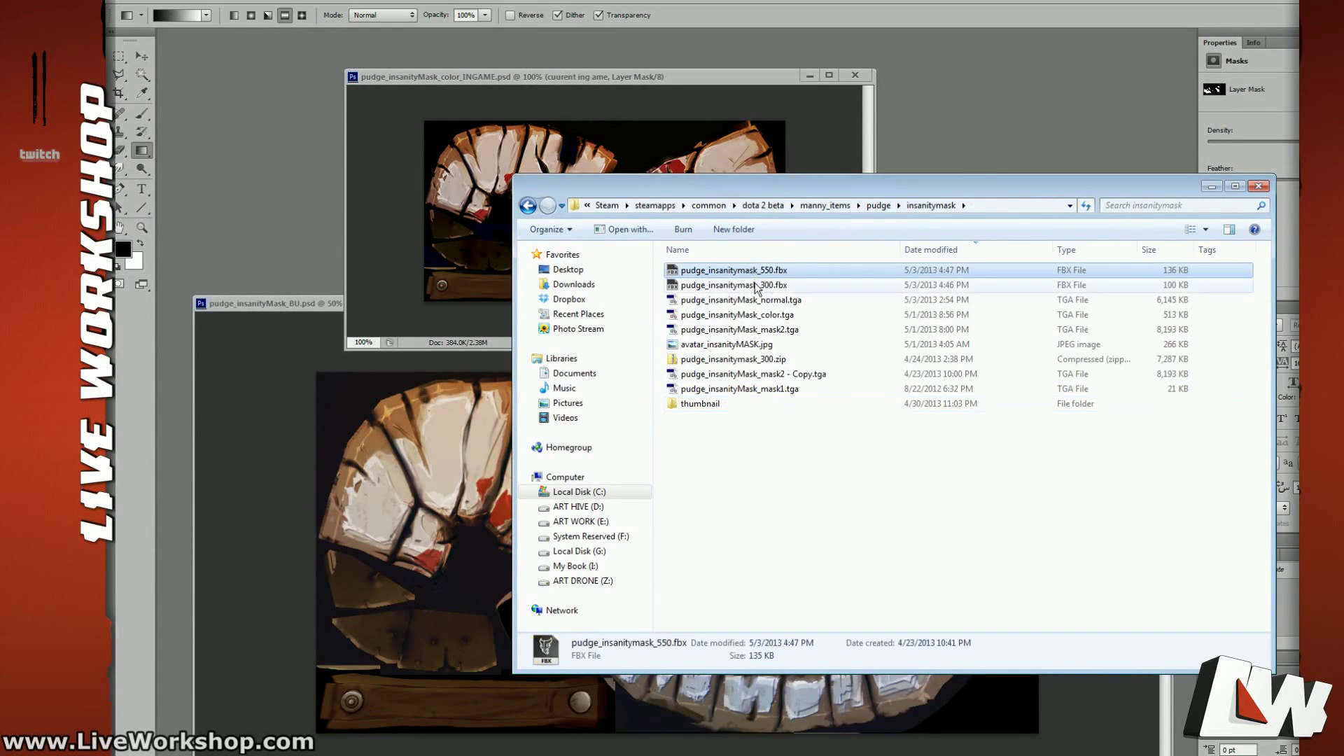
left_click(778, 314, "shift")
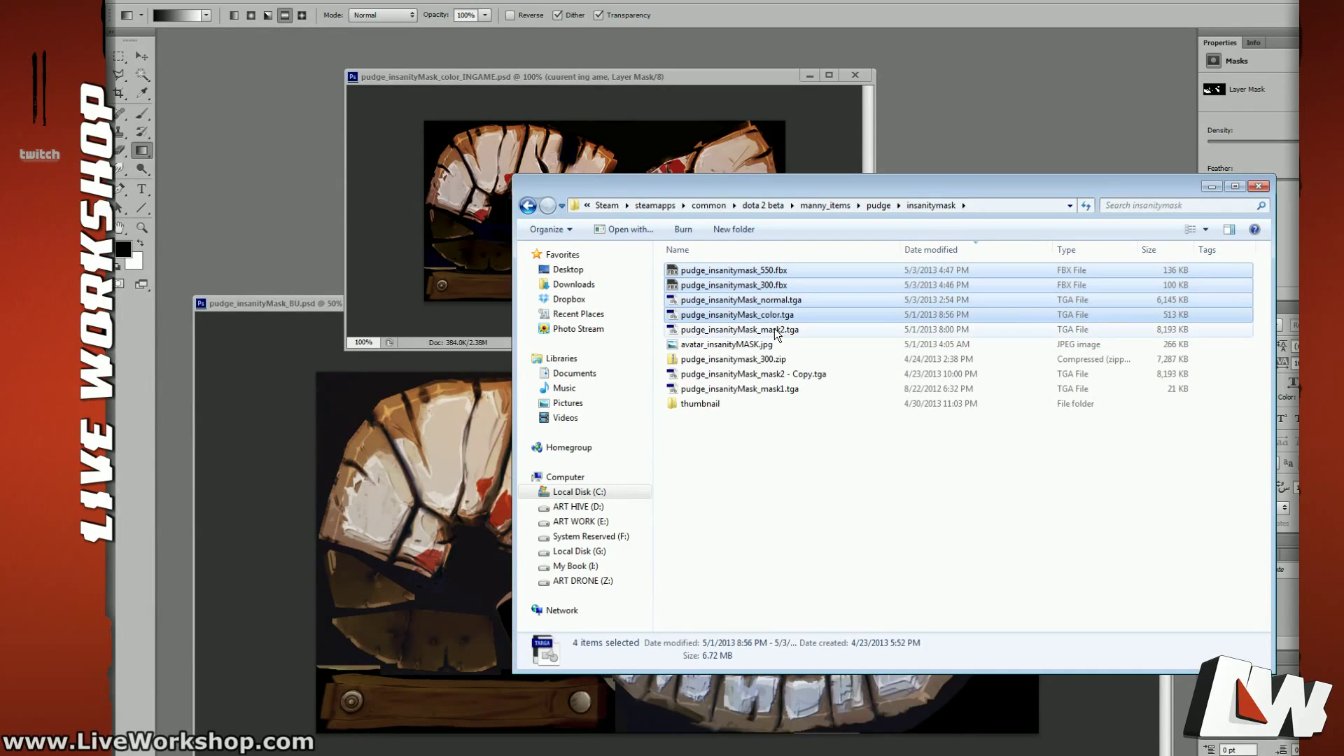
left_click(773, 330, "shift")
left_click(780, 390, "ctrl")
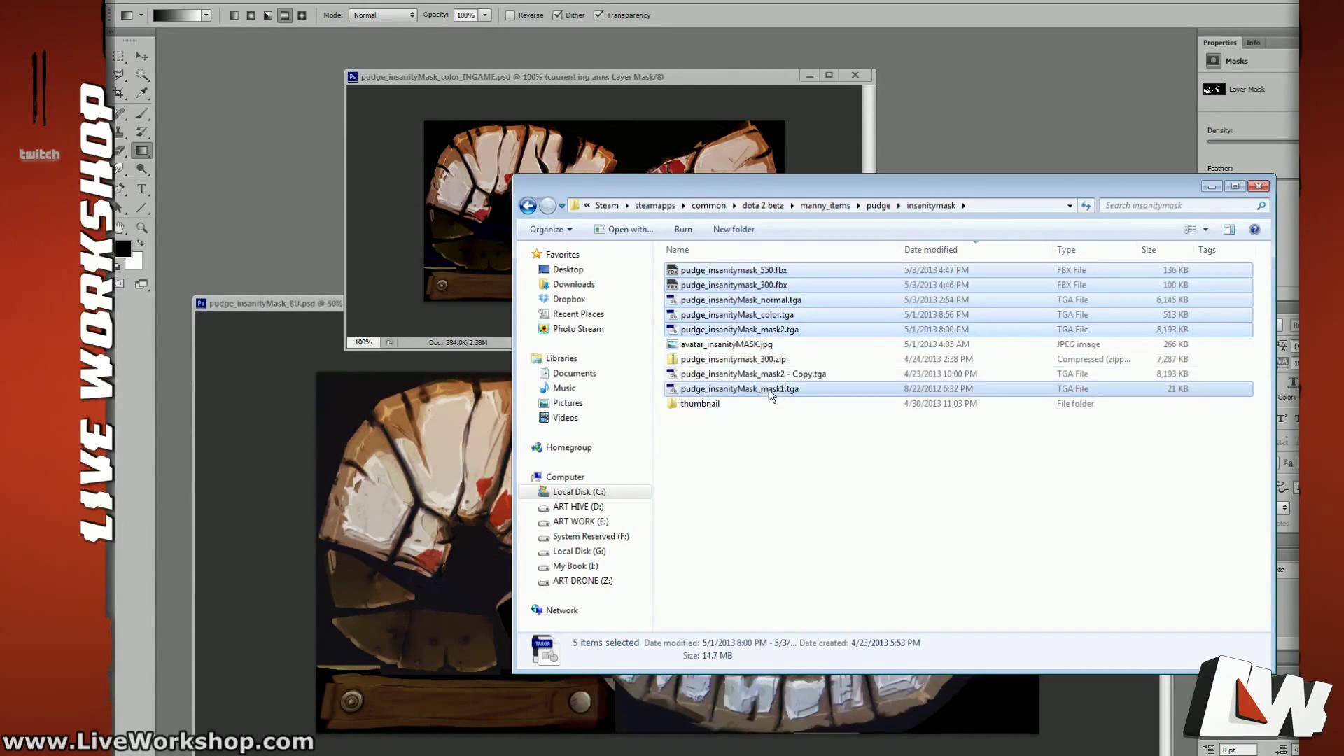
left_click(721, 347, "ctrl")
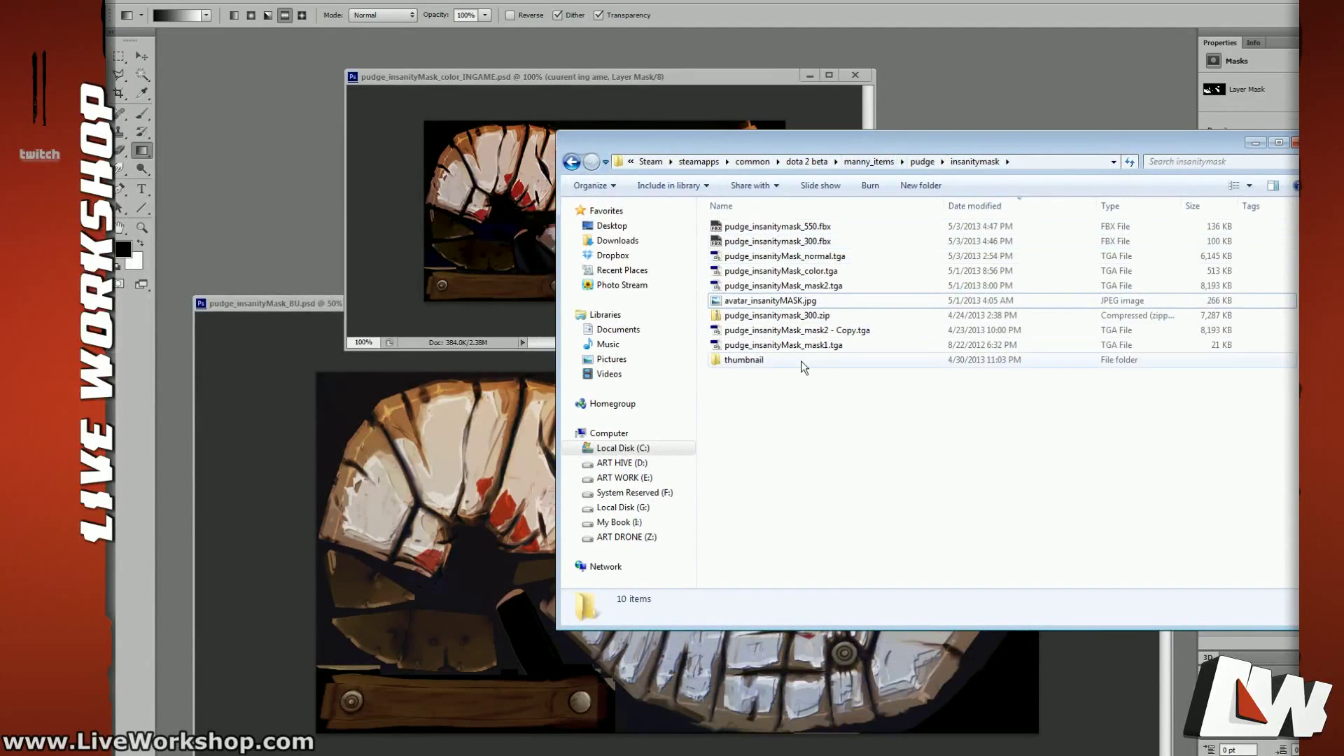
Step: Move the Photoshop and folder windows out of the way and switch to the Dota 2 client's blog page
key("alt+Tab")
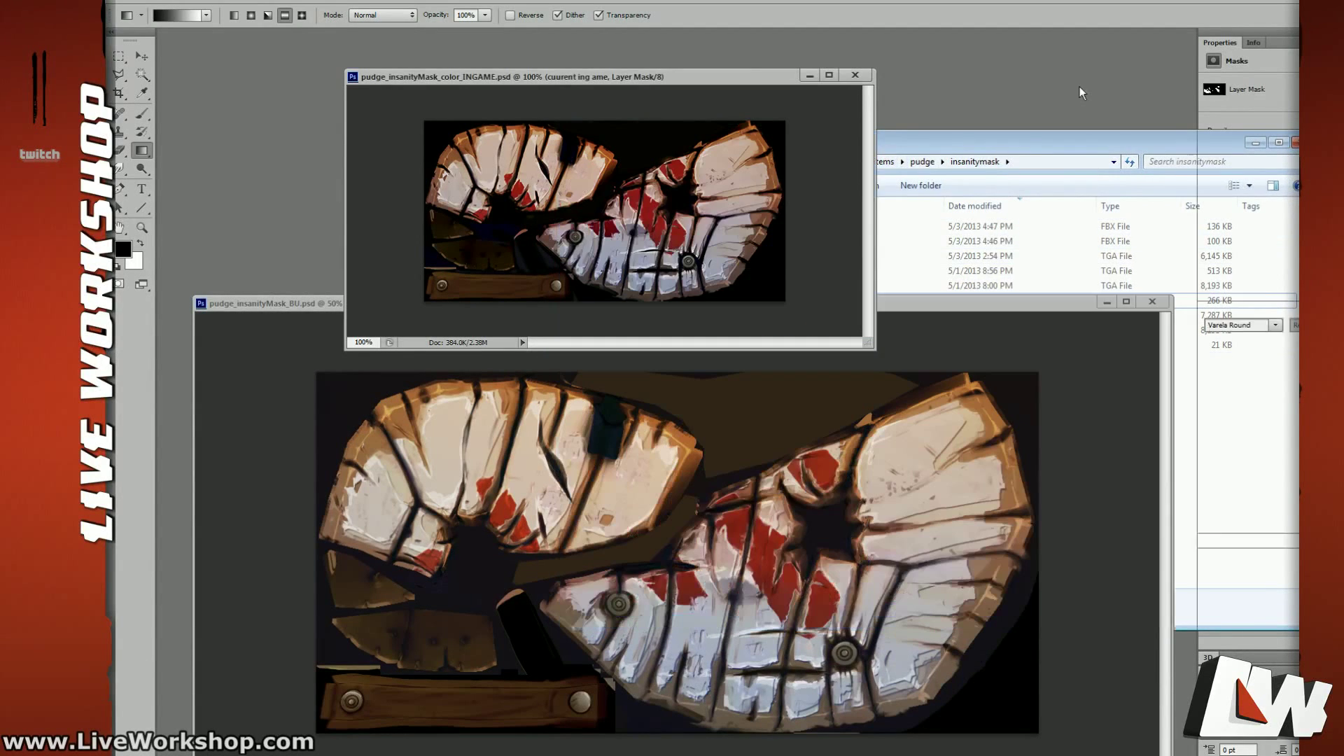
left_click_drag(939, 312, 931, 312)
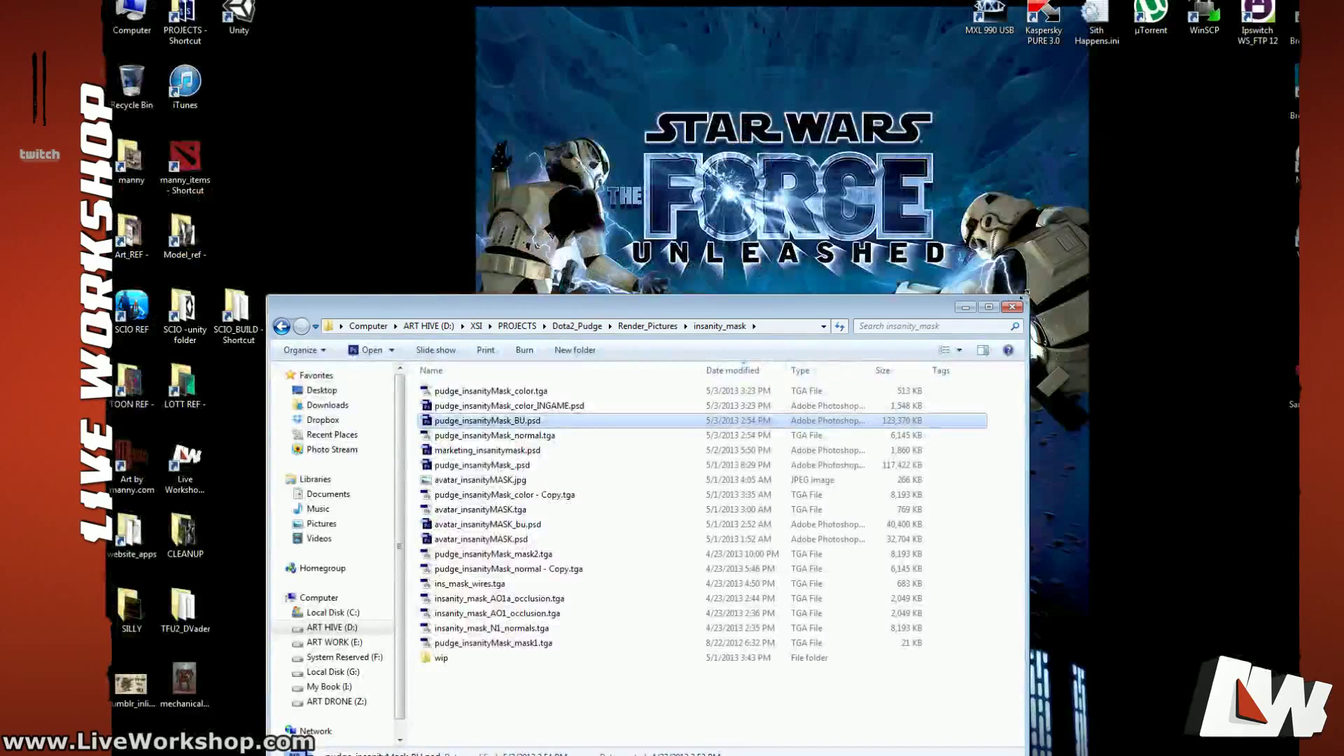
left_click_drag(969, 305, 971, 263)
left_click(1170, 170)
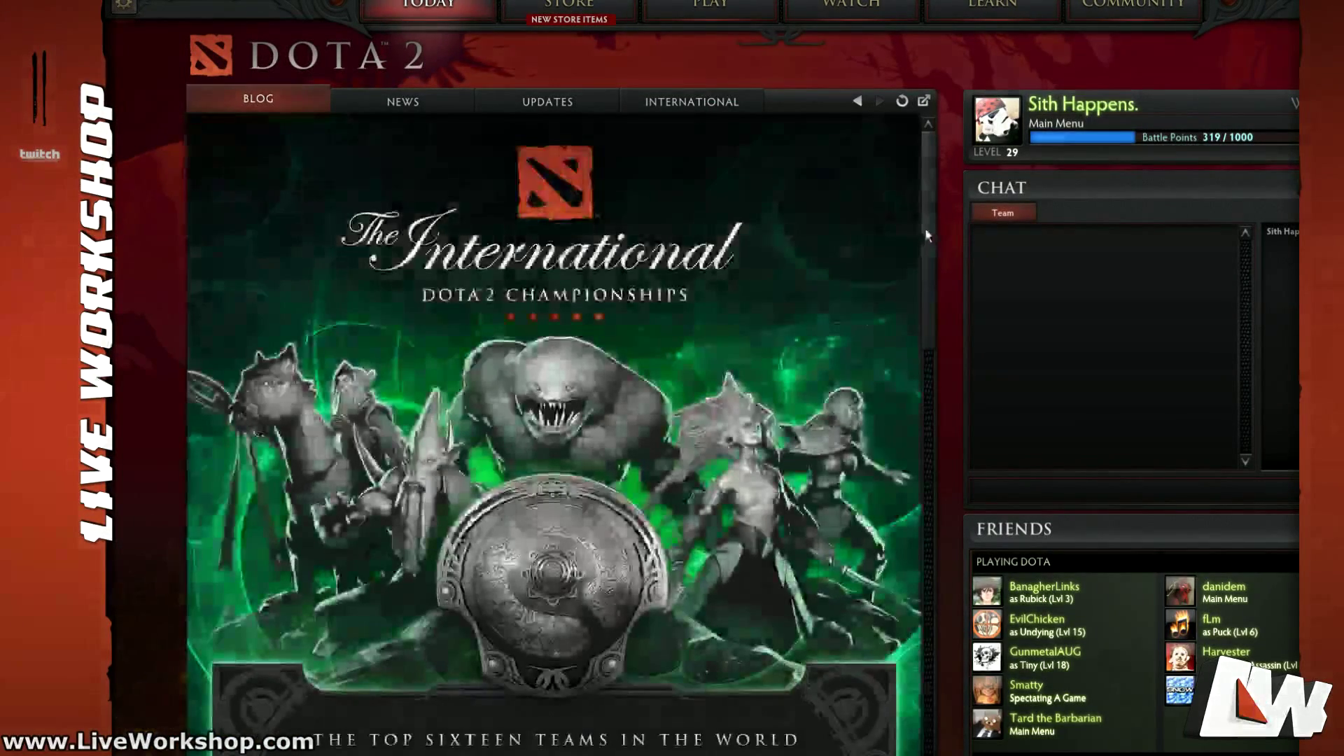
left_click_drag(925, 228, 925, 429)
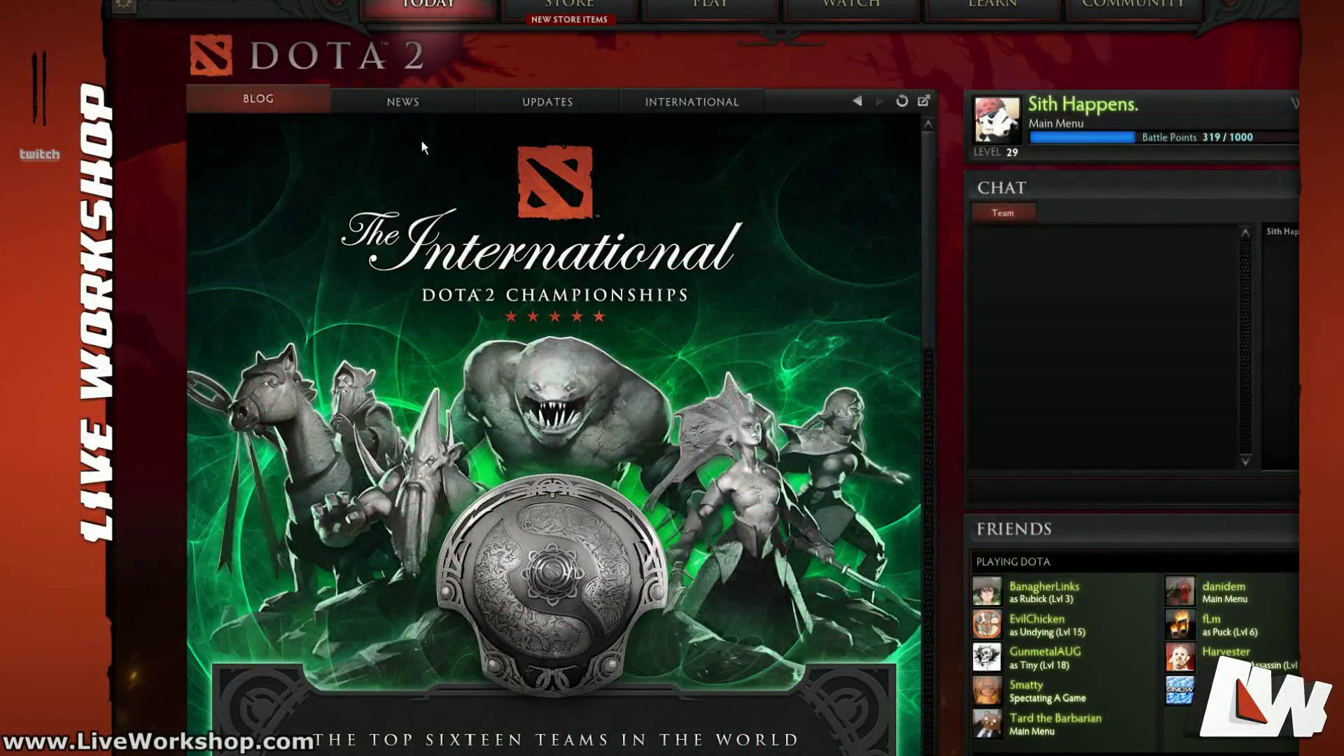
Step: Open the bundles section of the Dota 2 store and view the details of The Moon Rider Set
left_click(569, 22)
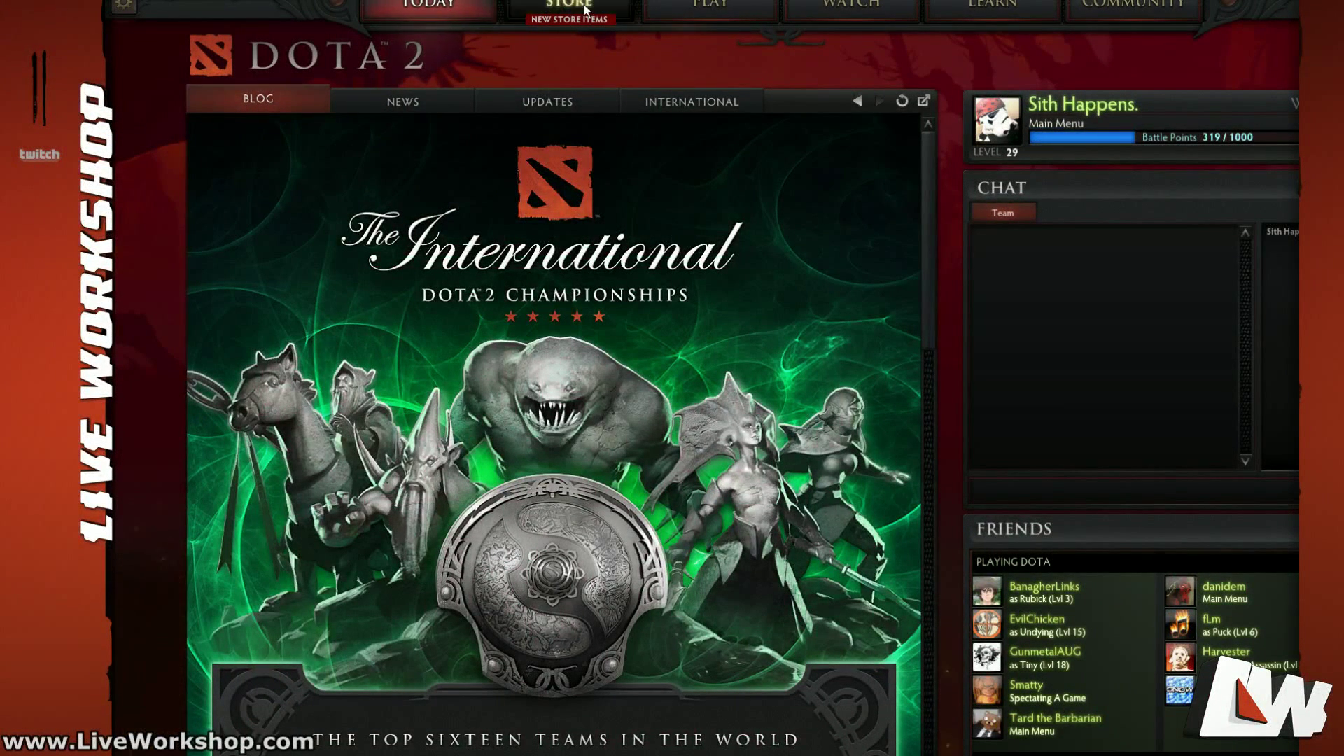
left_click(380, 375)
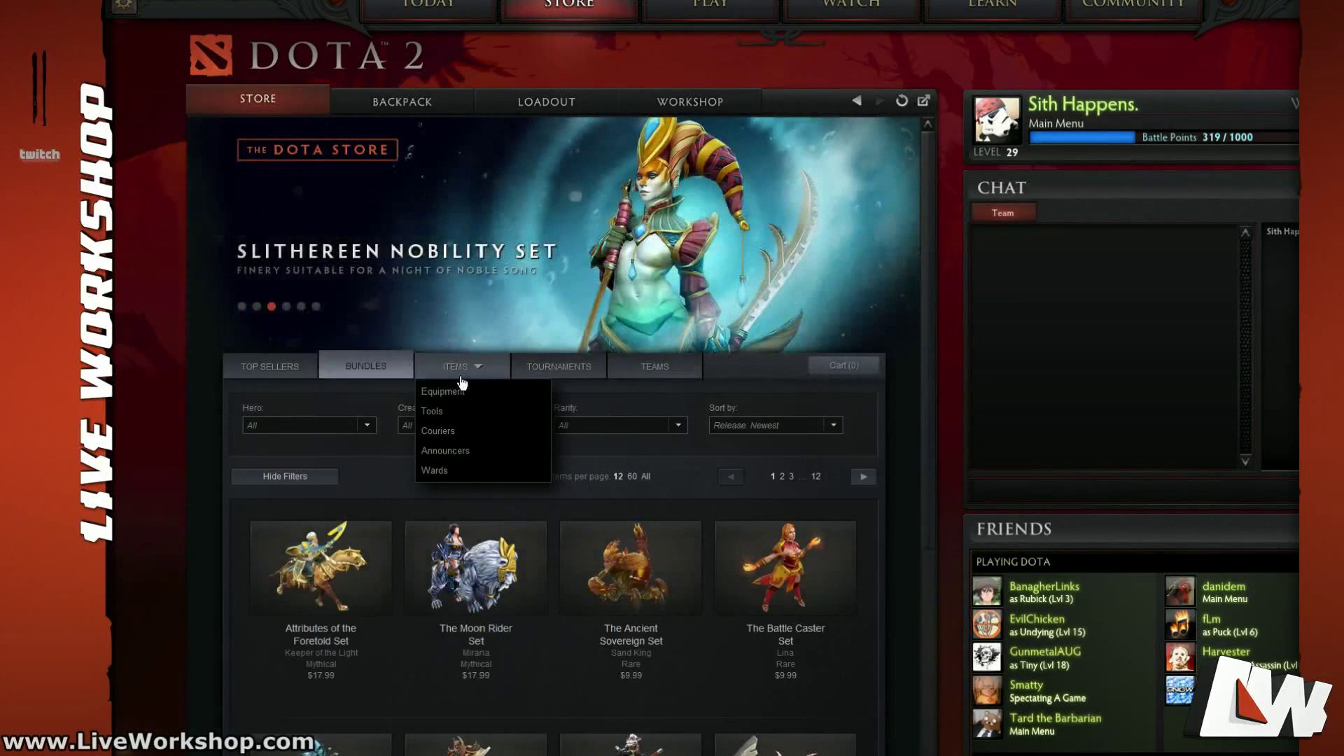
scroll(420, 448, "down", 1)
mouse_move(321, 532)
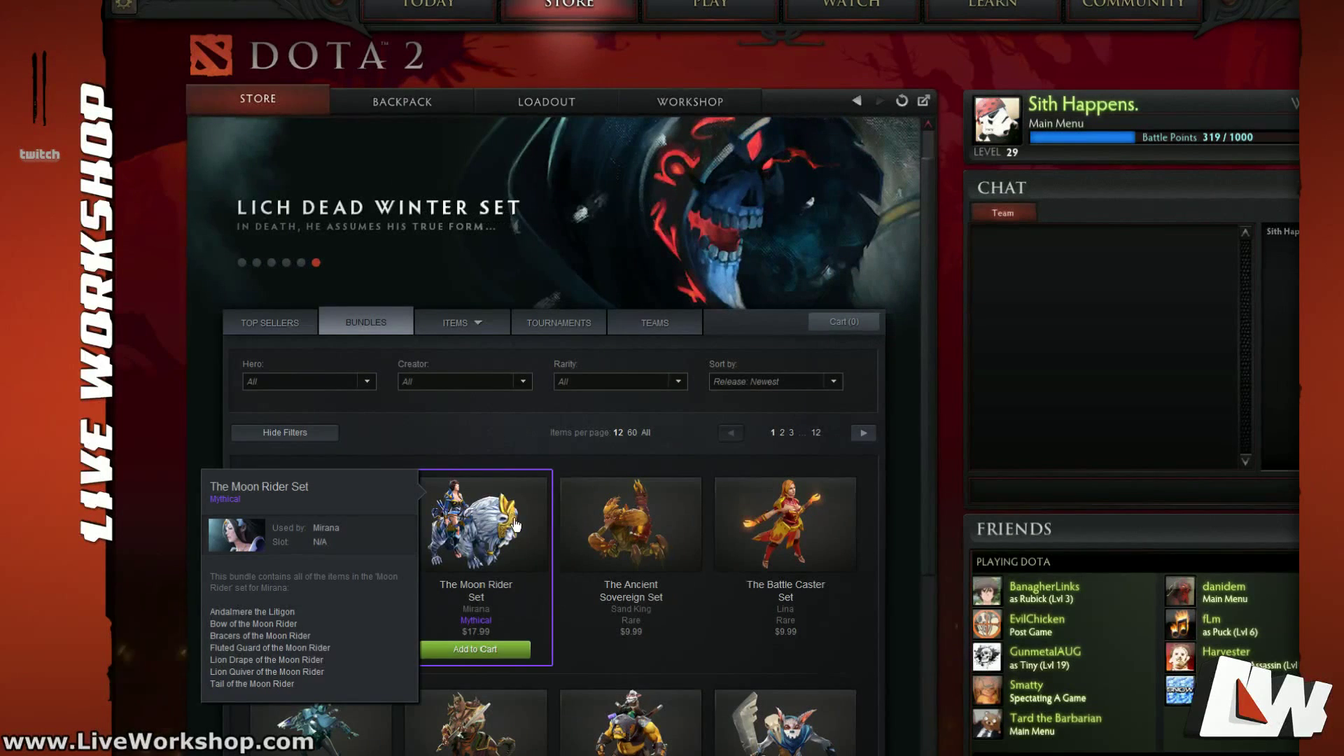
Step: Look through the newest bundles in the Dota 2 store, including The Ancient Sovereign Set
scroll(614, 516, "down", 1)
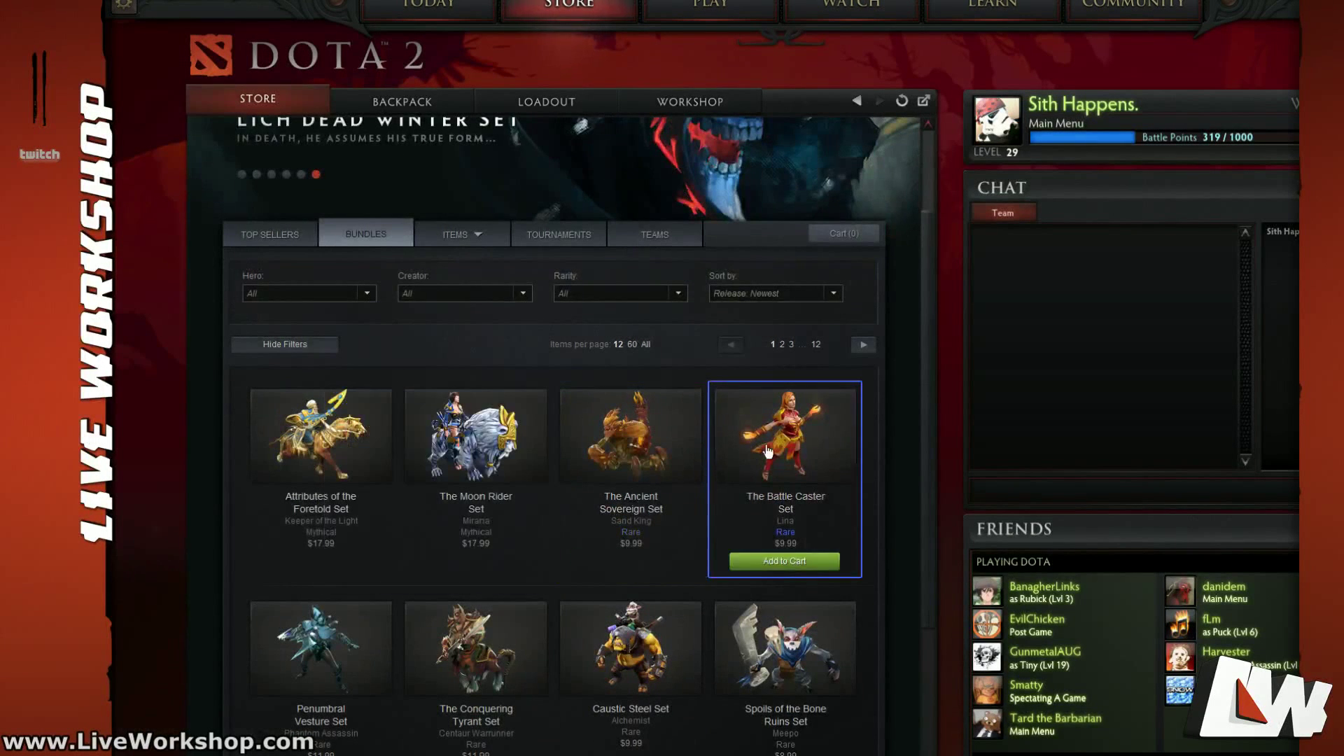
scroll(611, 465, "down", 1)
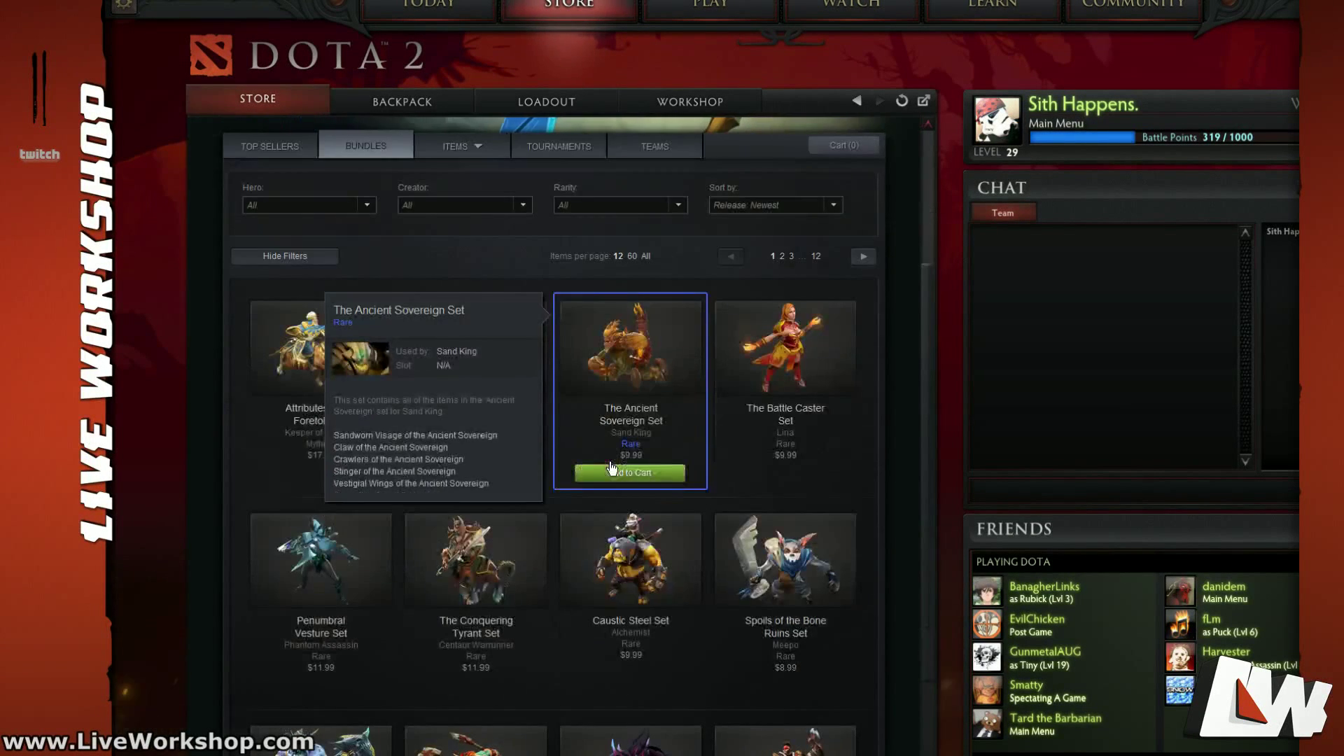
scroll(595, 521, "up", 2)
scroll(591, 525, "up", 1)
Step: Open the Workshop section and show the item types available for publishing a new submission
left_click(714, 102)
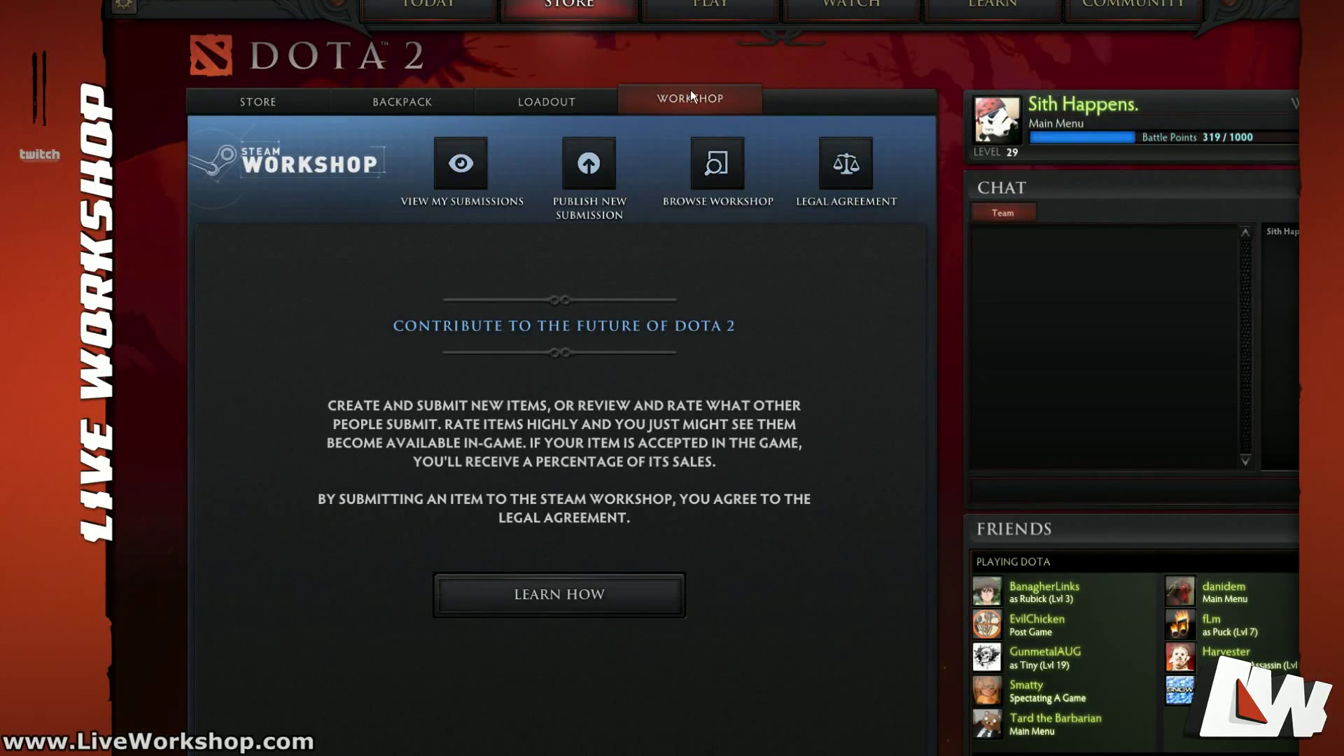
left_click(590, 169)
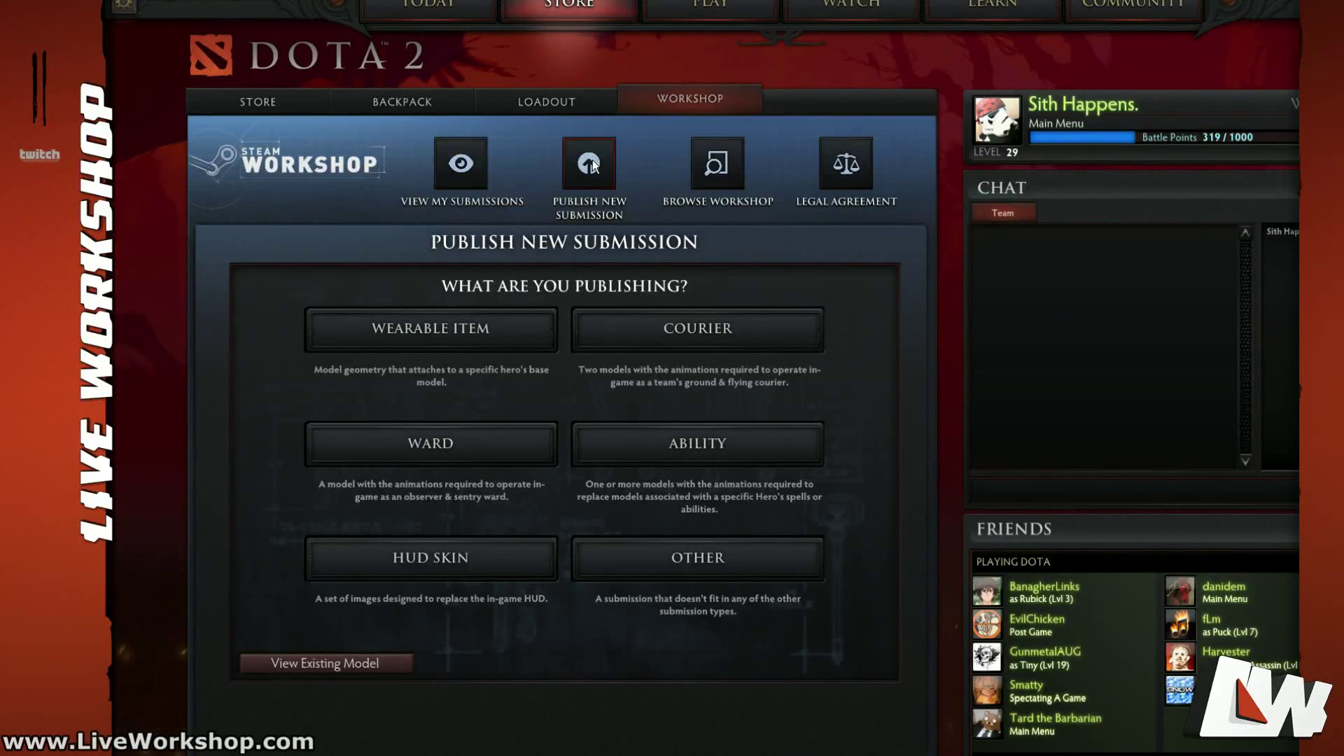
left_click(662, 164)
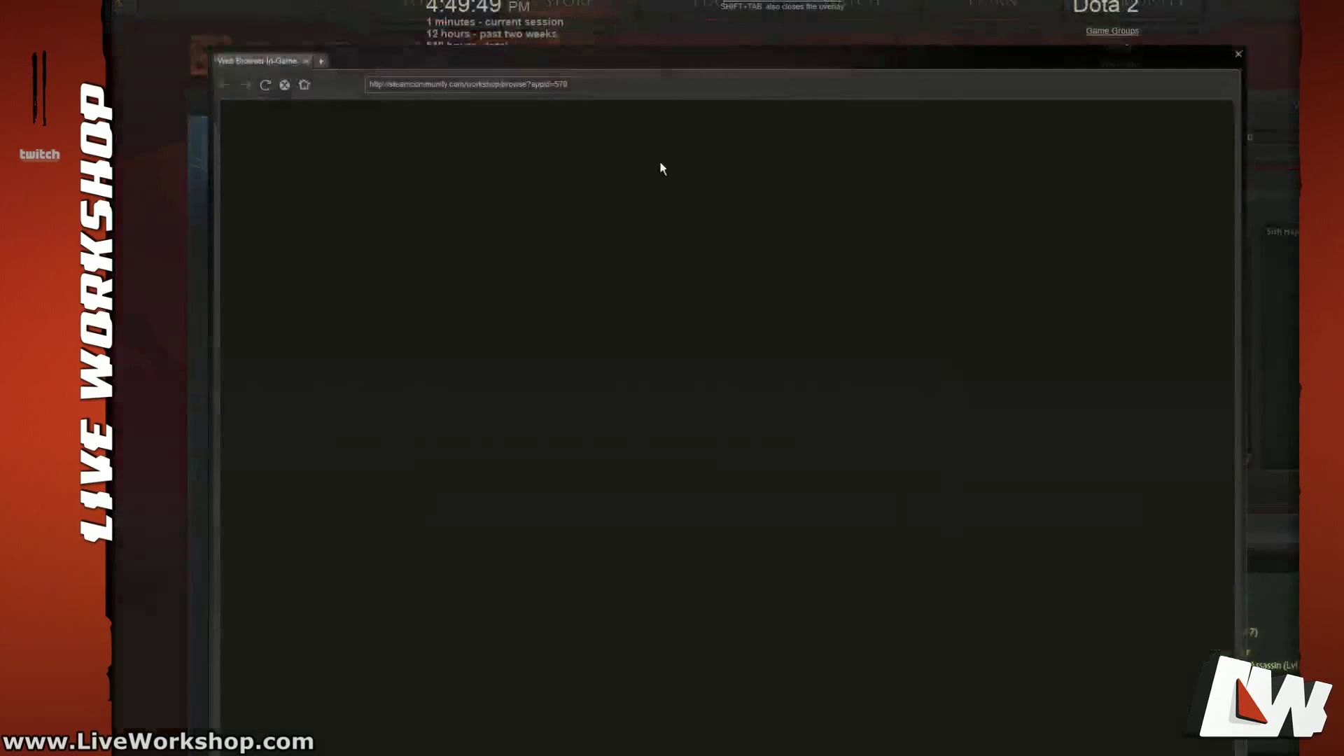
left_click_drag(1085, 60, 1057, 67)
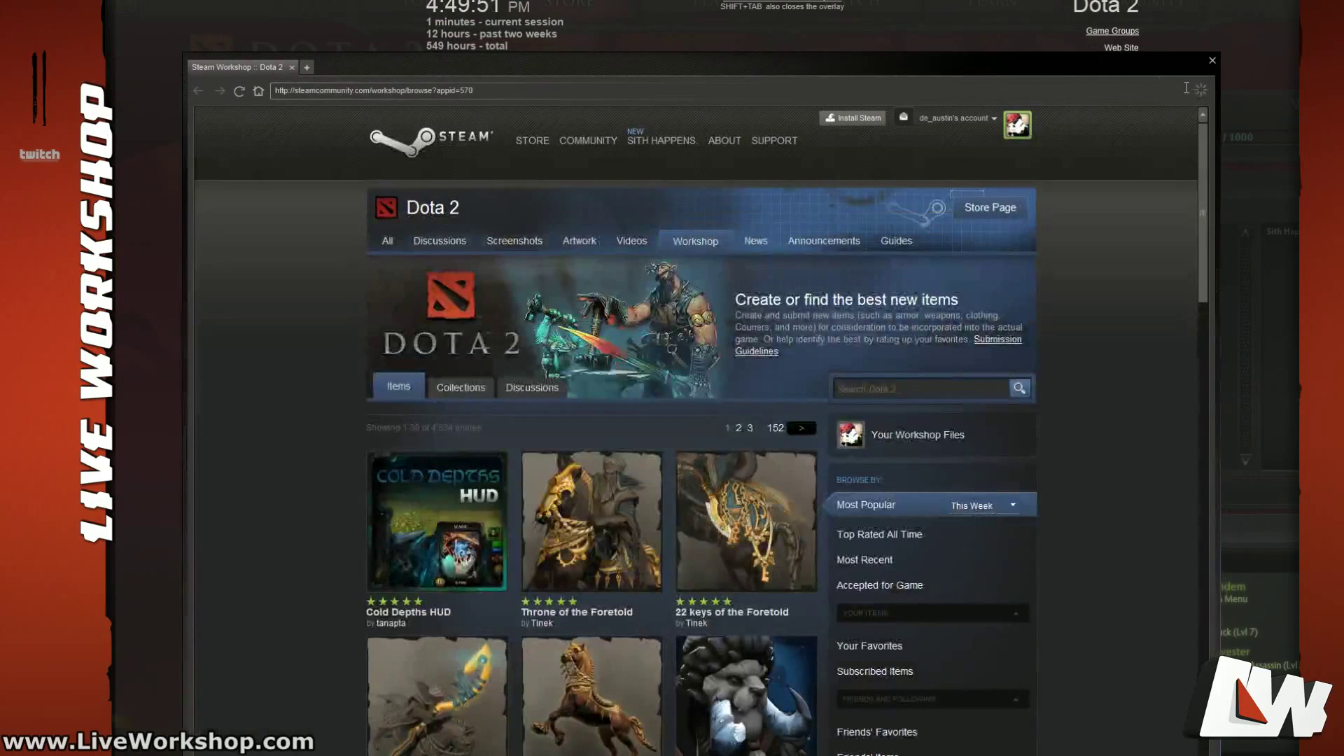
left_click(1212, 61)
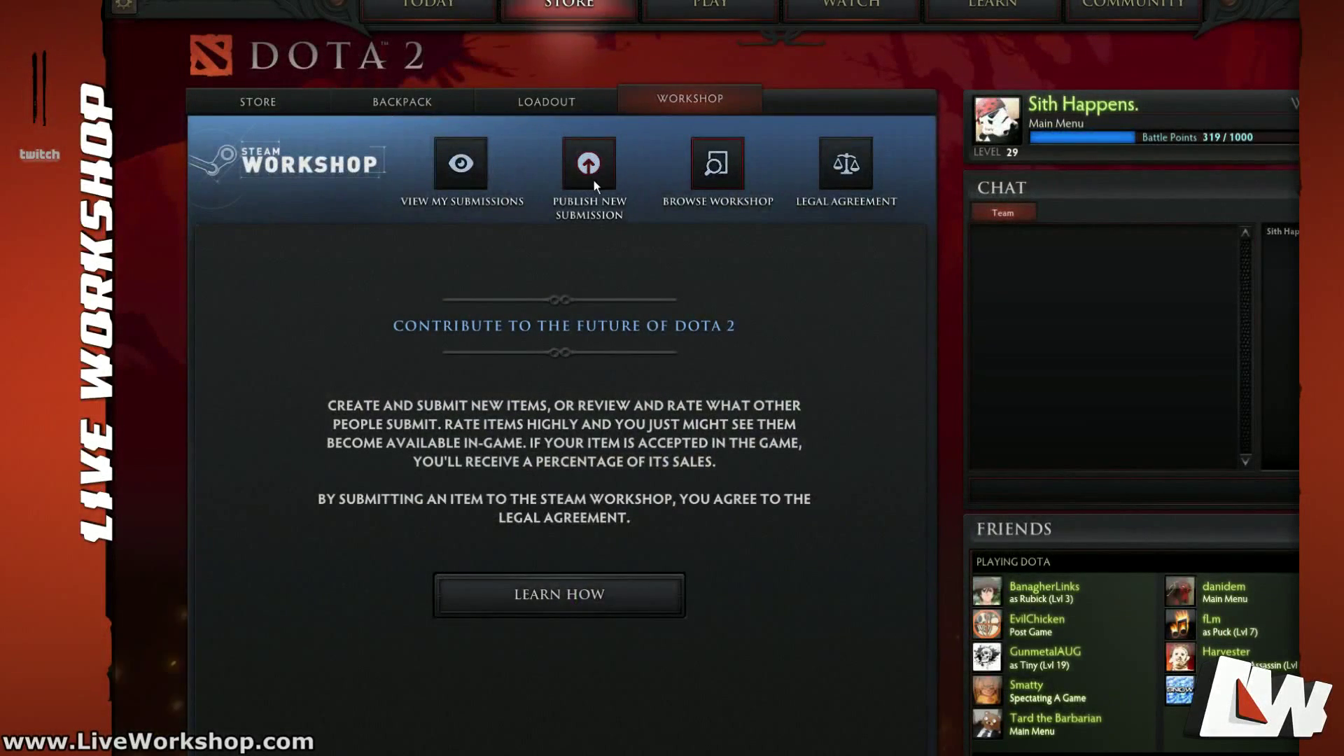
Step: Browse the Dota 2 Steam Workshop in the overlay browser and open its Submission Guidelines
left_click(717, 161)
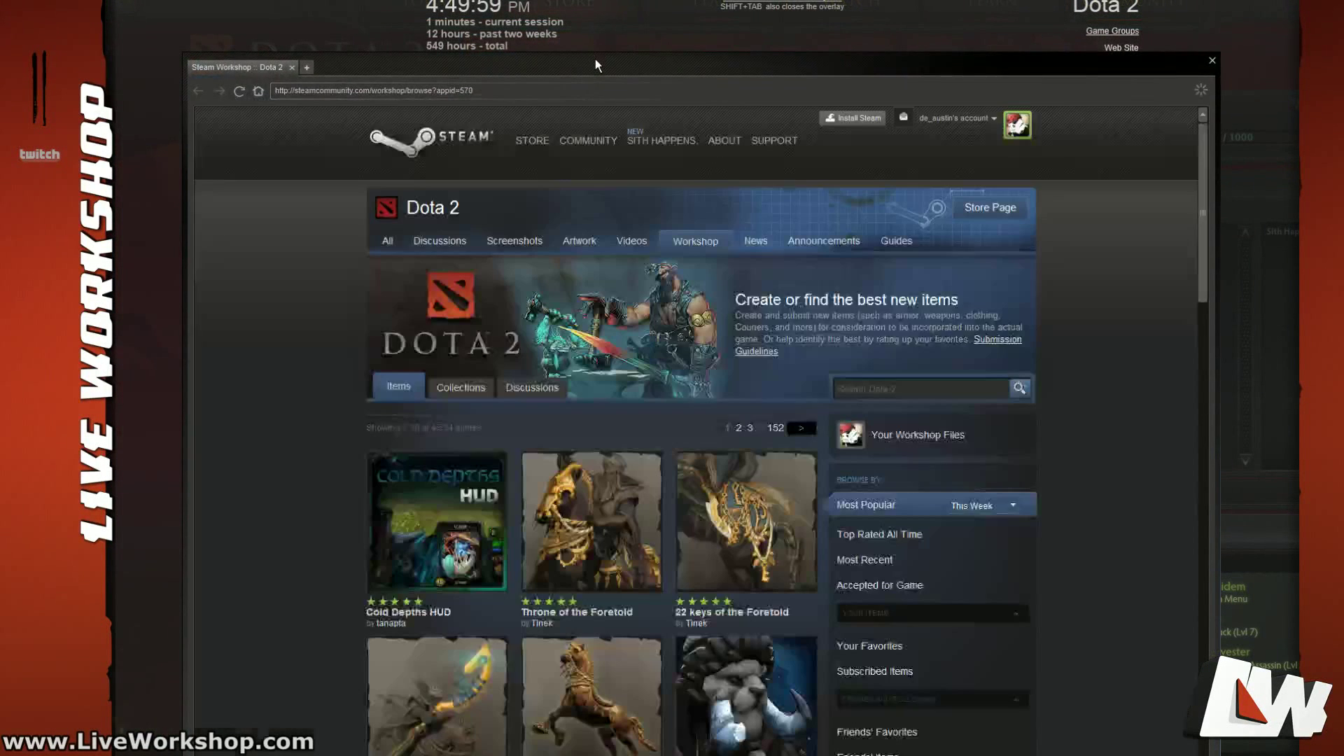
left_click_drag(615, 71, 602, 70)
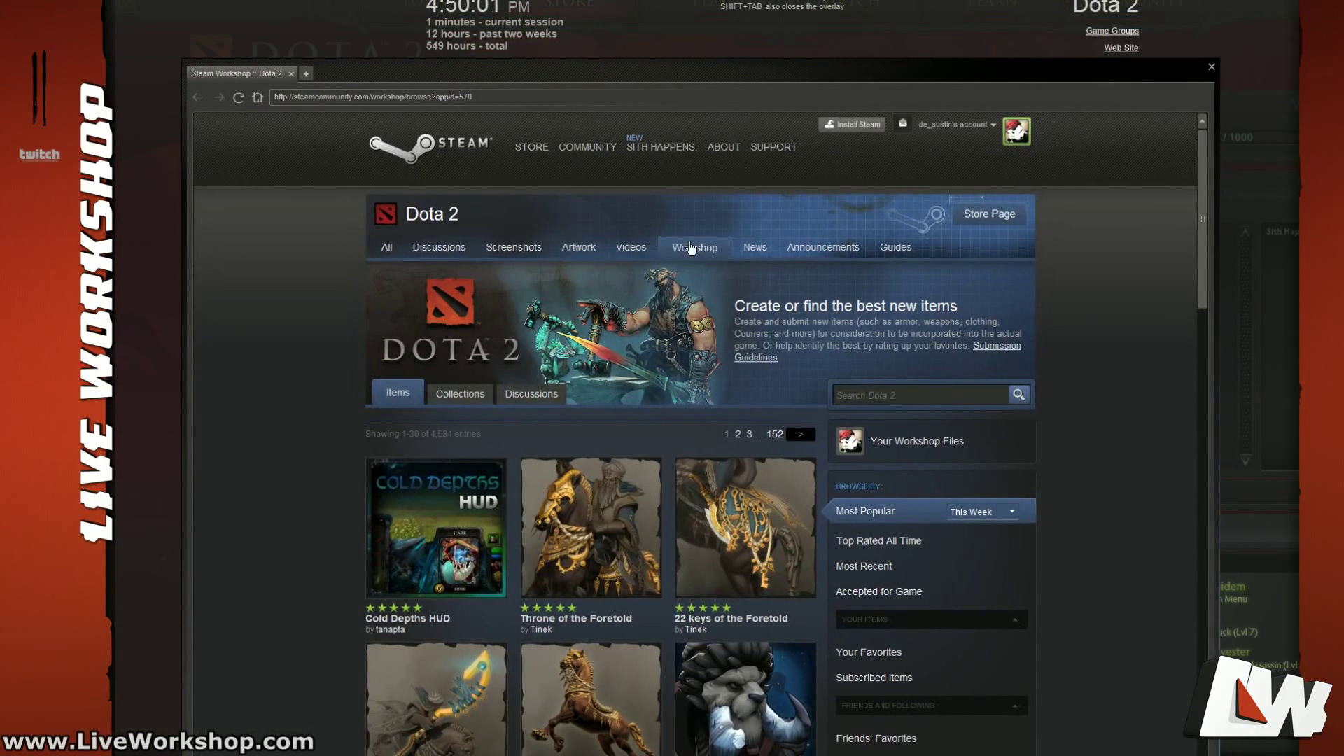
left_click(995, 353)
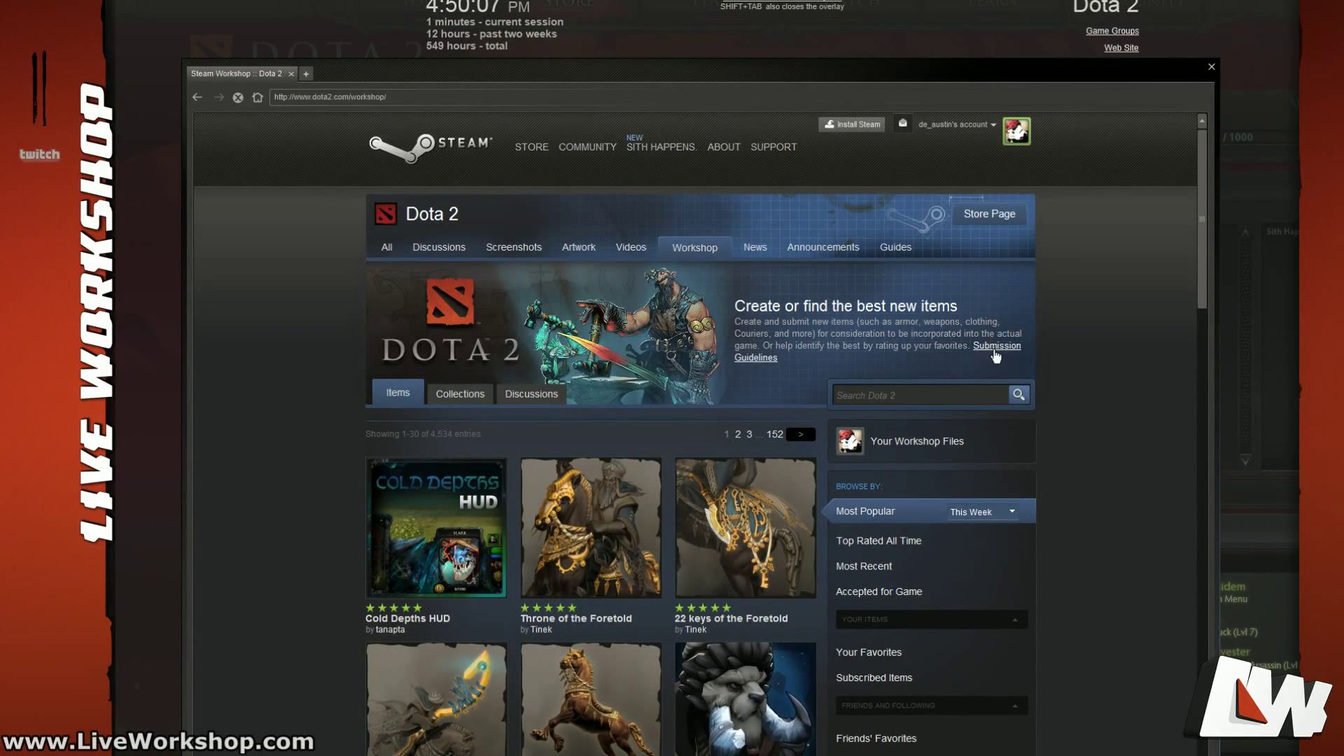
Step: Find the quicklinks on the Workshop guidelines page and open Technical Requirements/Models
scroll(738, 405, "down", 4)
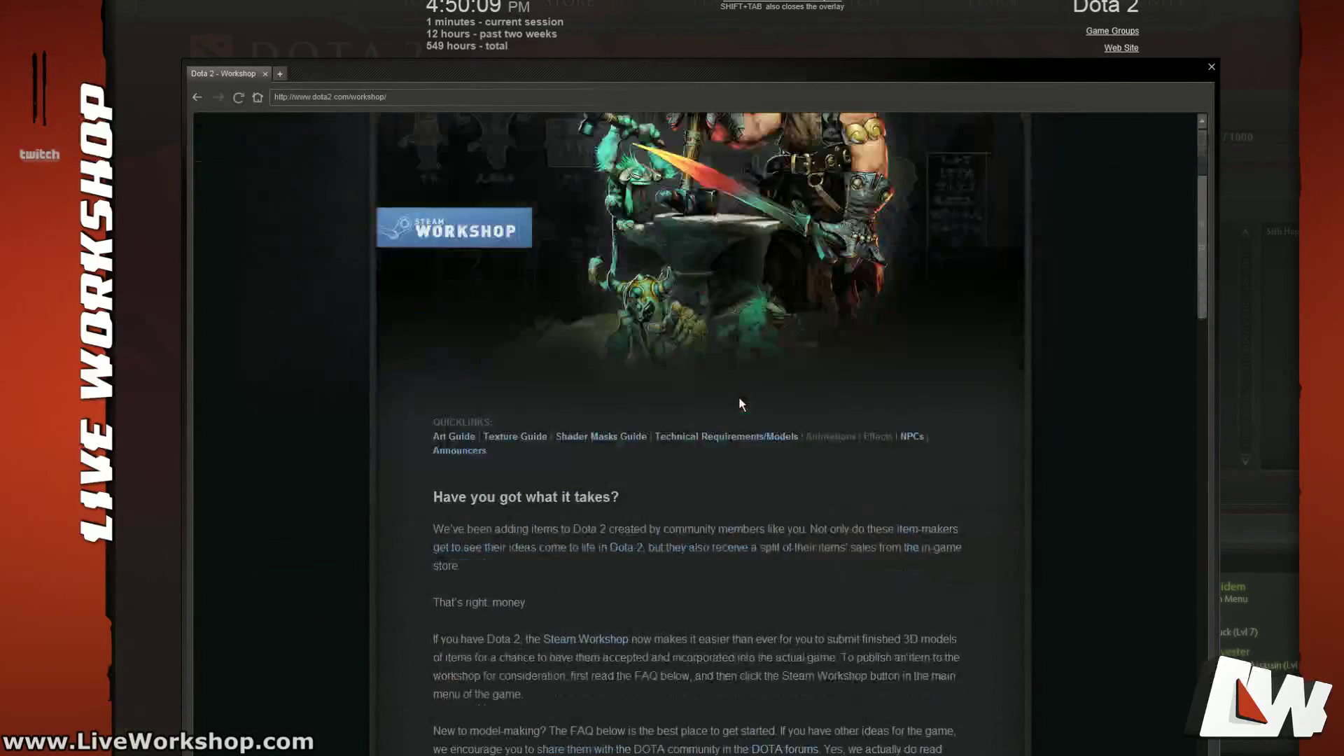
scroll(721, 394, "up", 2)
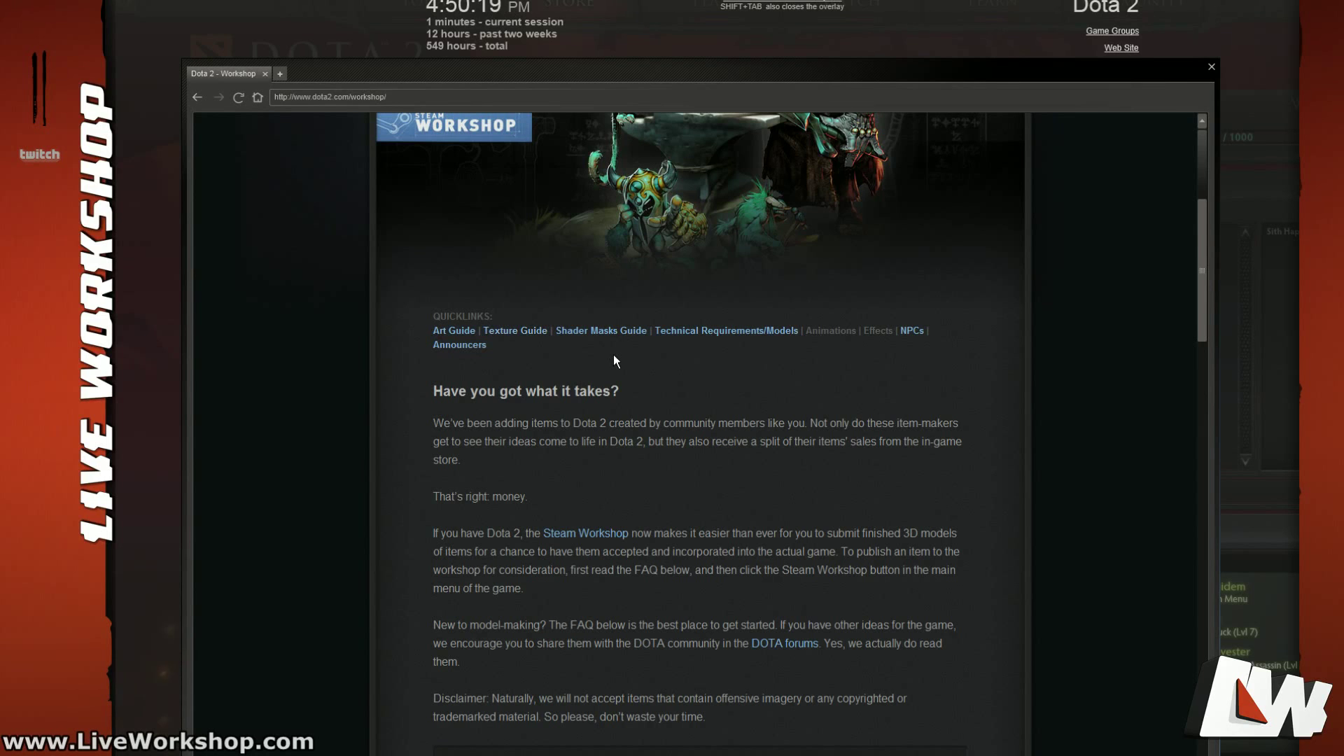
left_click(705, 333)
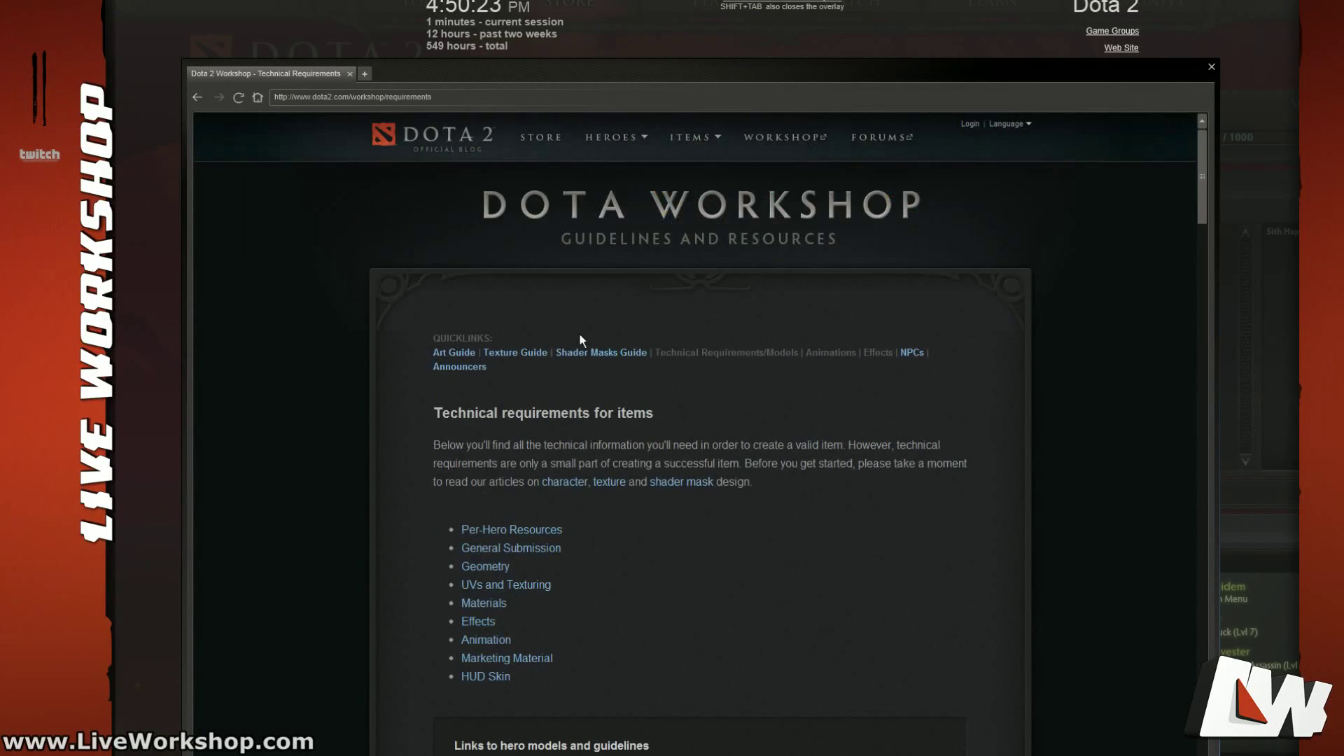
Step: Examine the technical requirements page, from the hero model links to the General Submission and Geometry Requirements
scroll(625, 369, "down", 7)
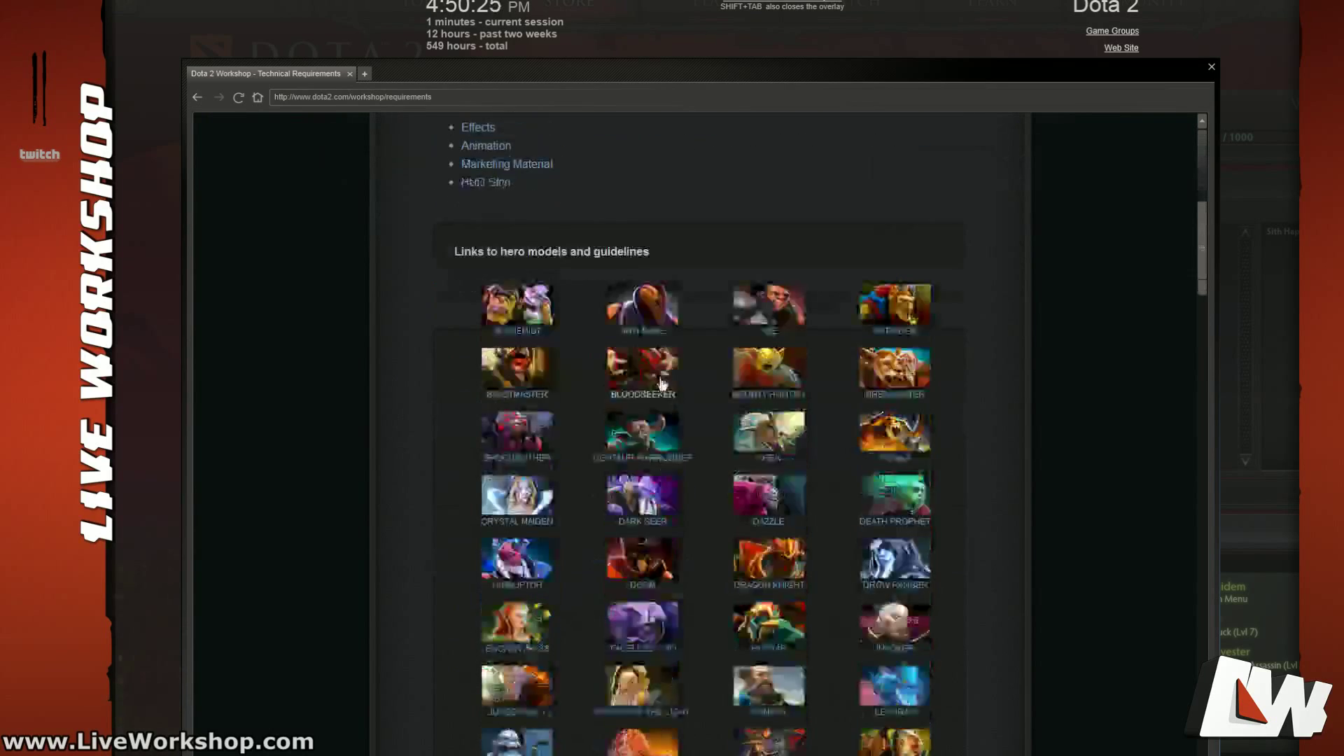
scroll(613, 371, "up", 4)
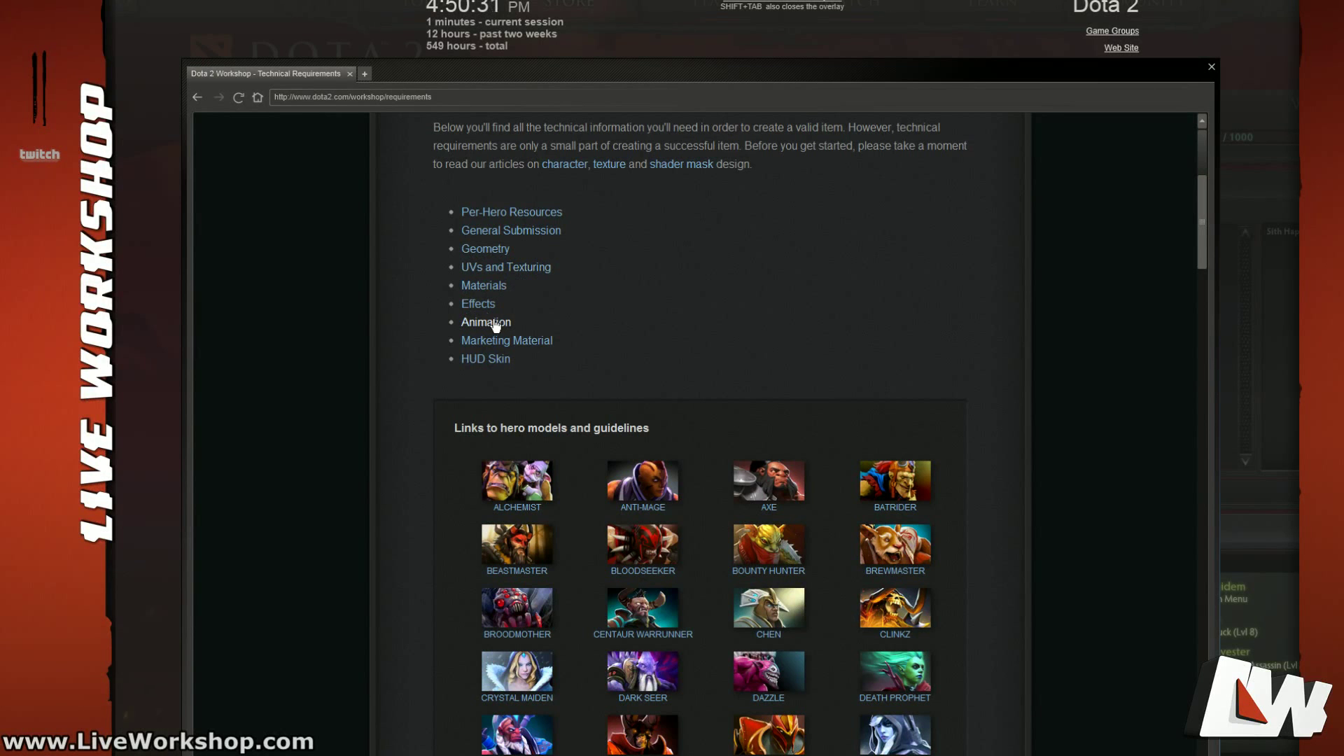
scroll(549, 339, "down", 3)
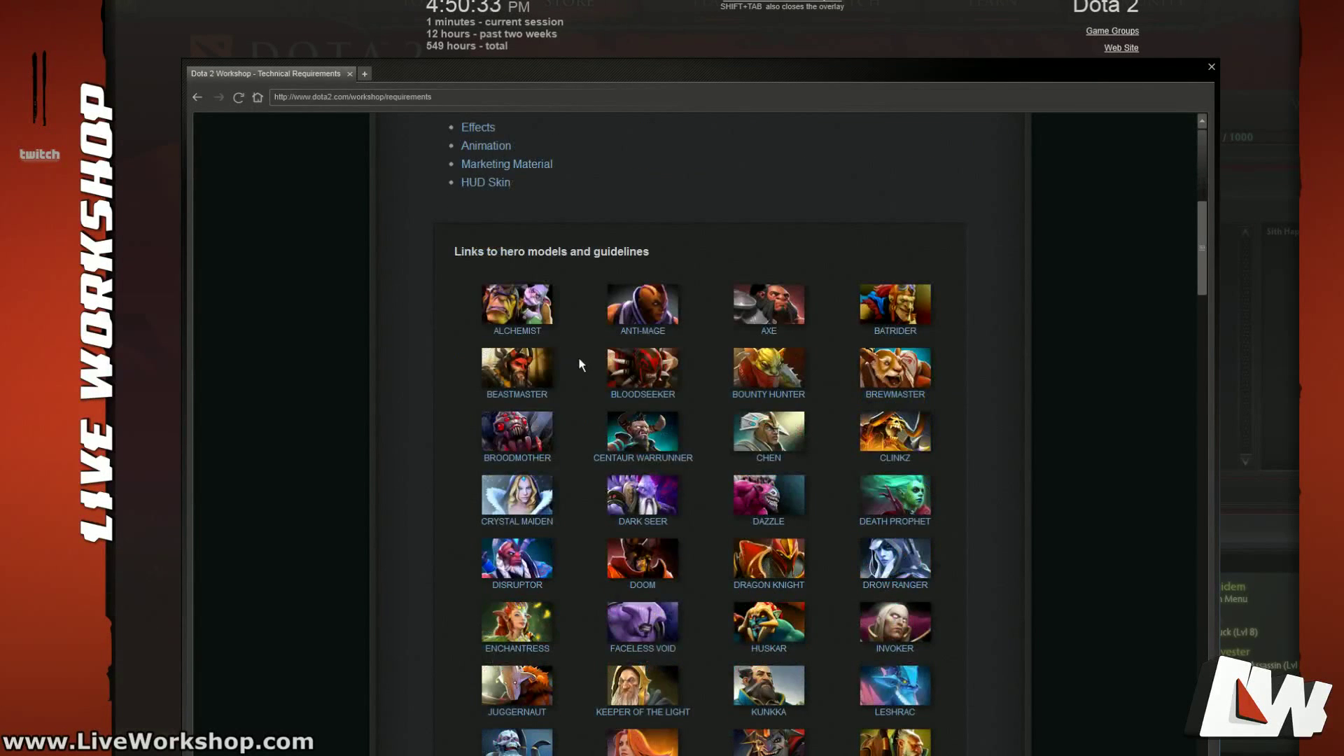
scroll(696, 428, "down", 7)
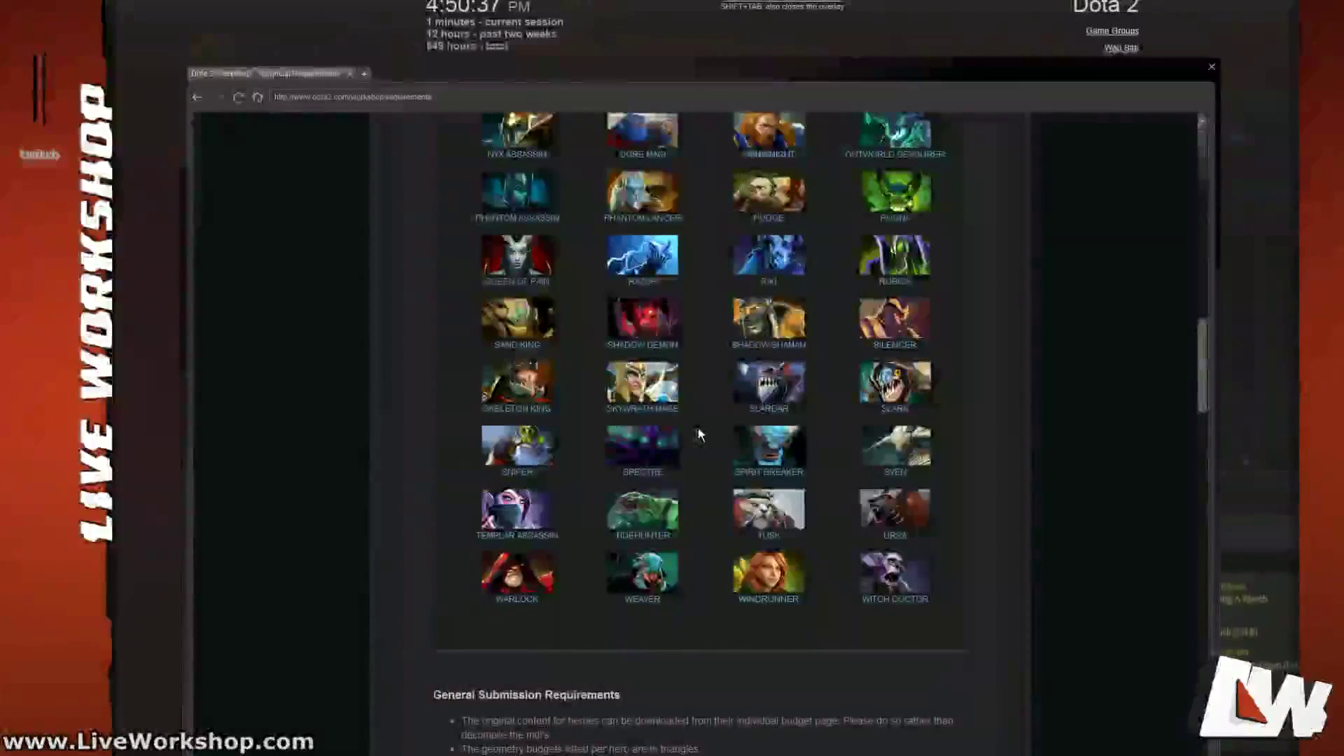
scroll(698, 434, "down", 3)
scroll(699, 435, "down", 3)
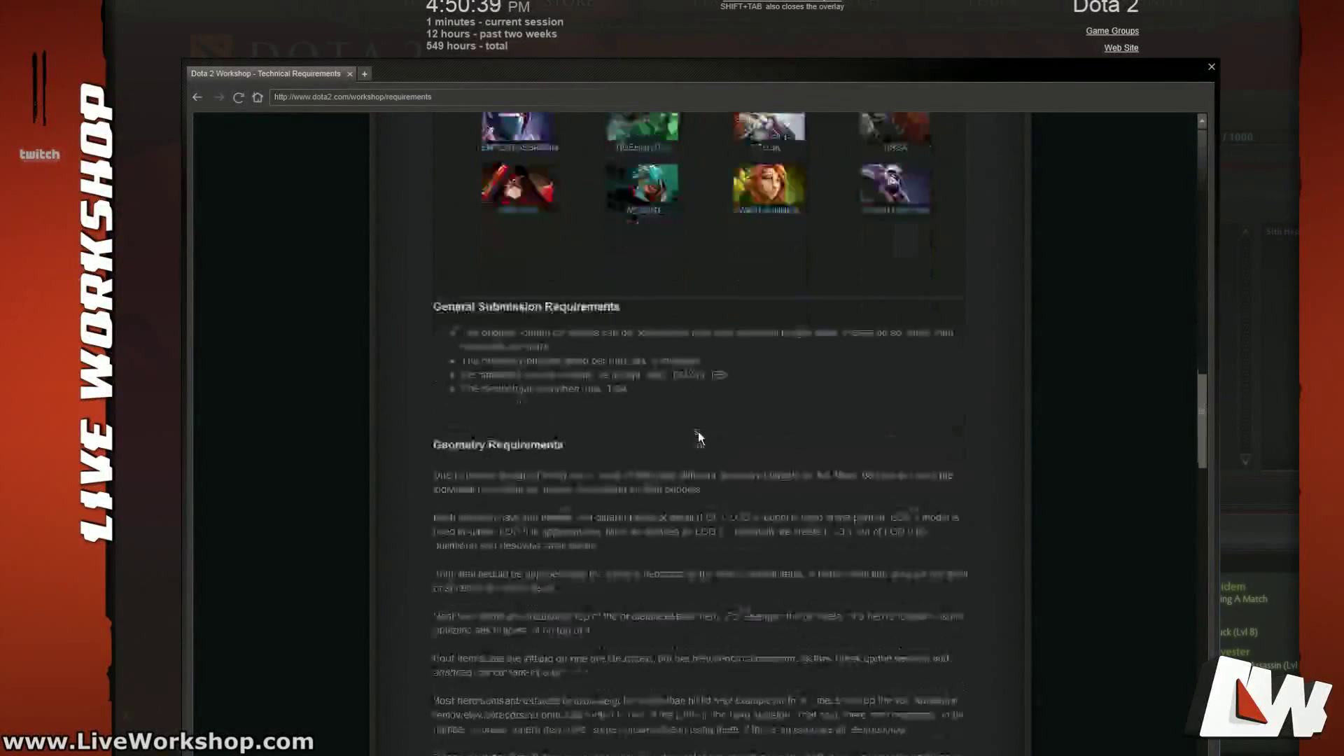
scroll(638, 360, "down", 1)
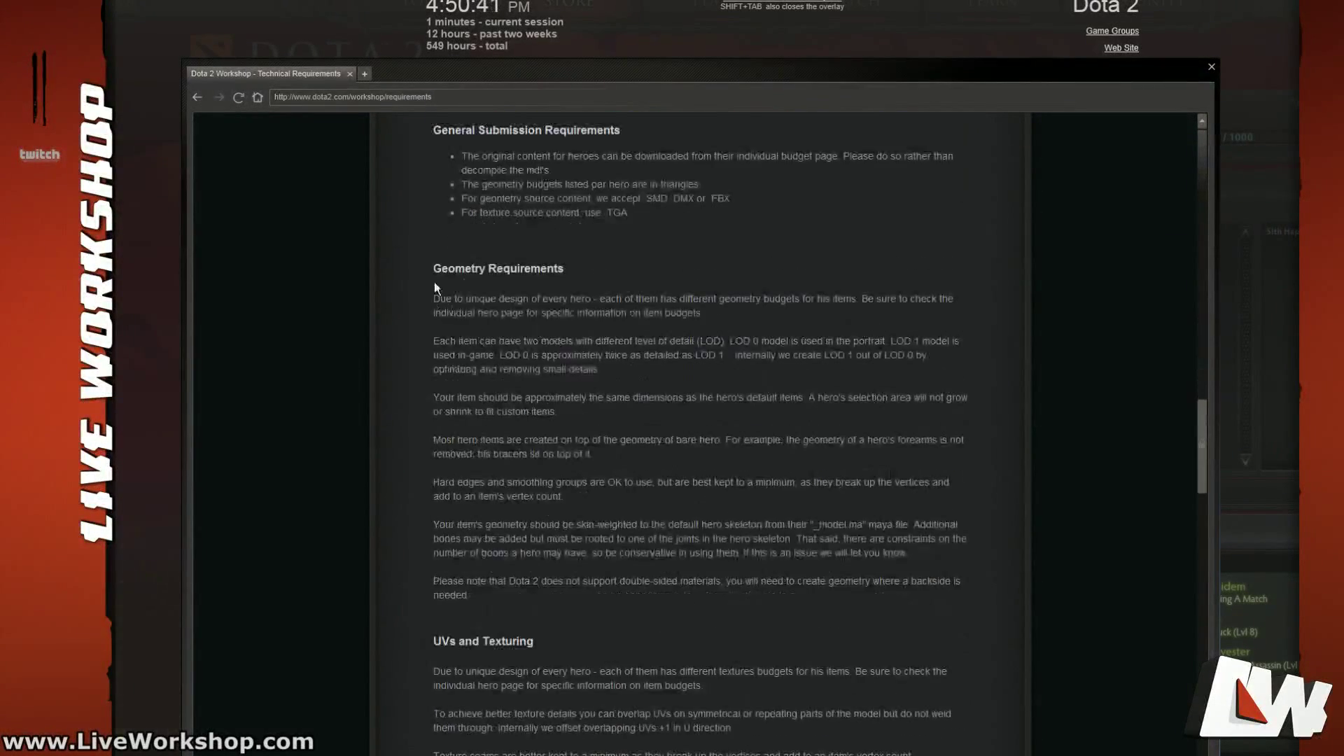
Step: Review the workshop technical requirements down to the Marketing Material section, and close the page and the overlay
scroll(559, 284, "down", 10)
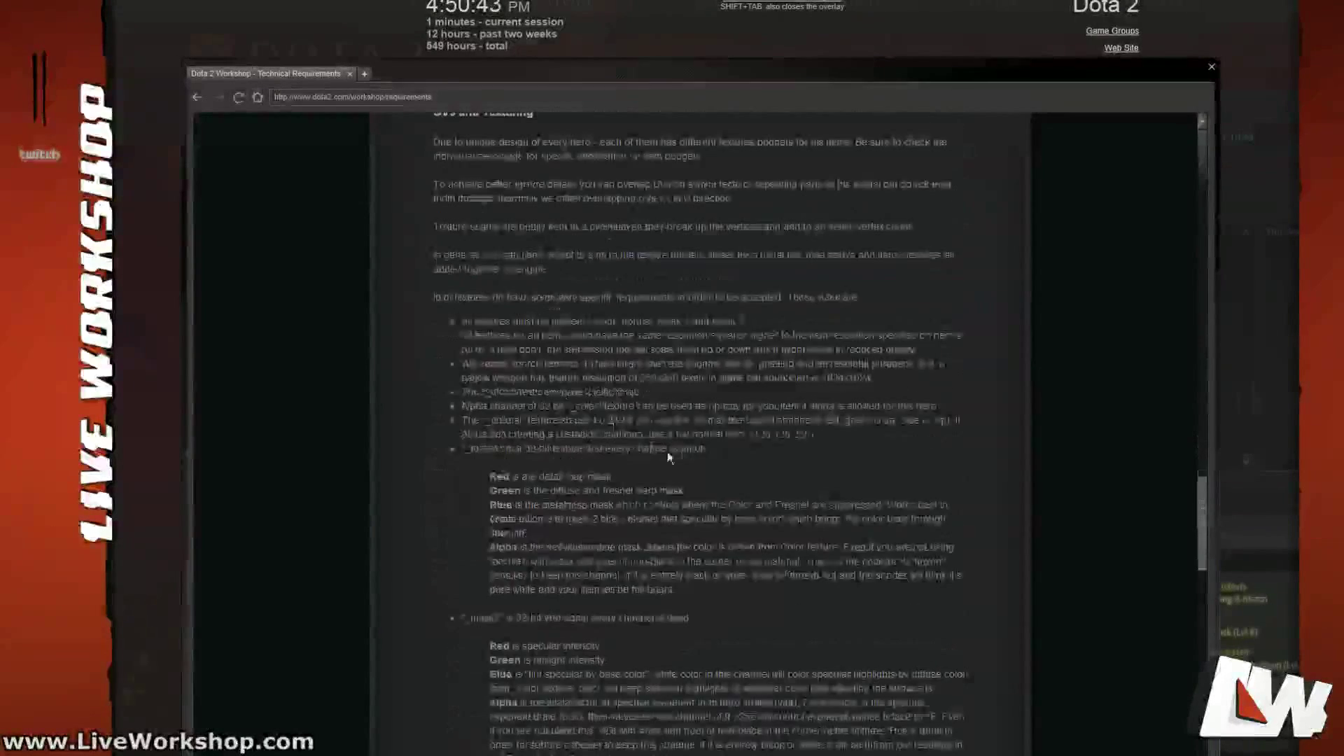
scroll(1198, 573, "down", 10)
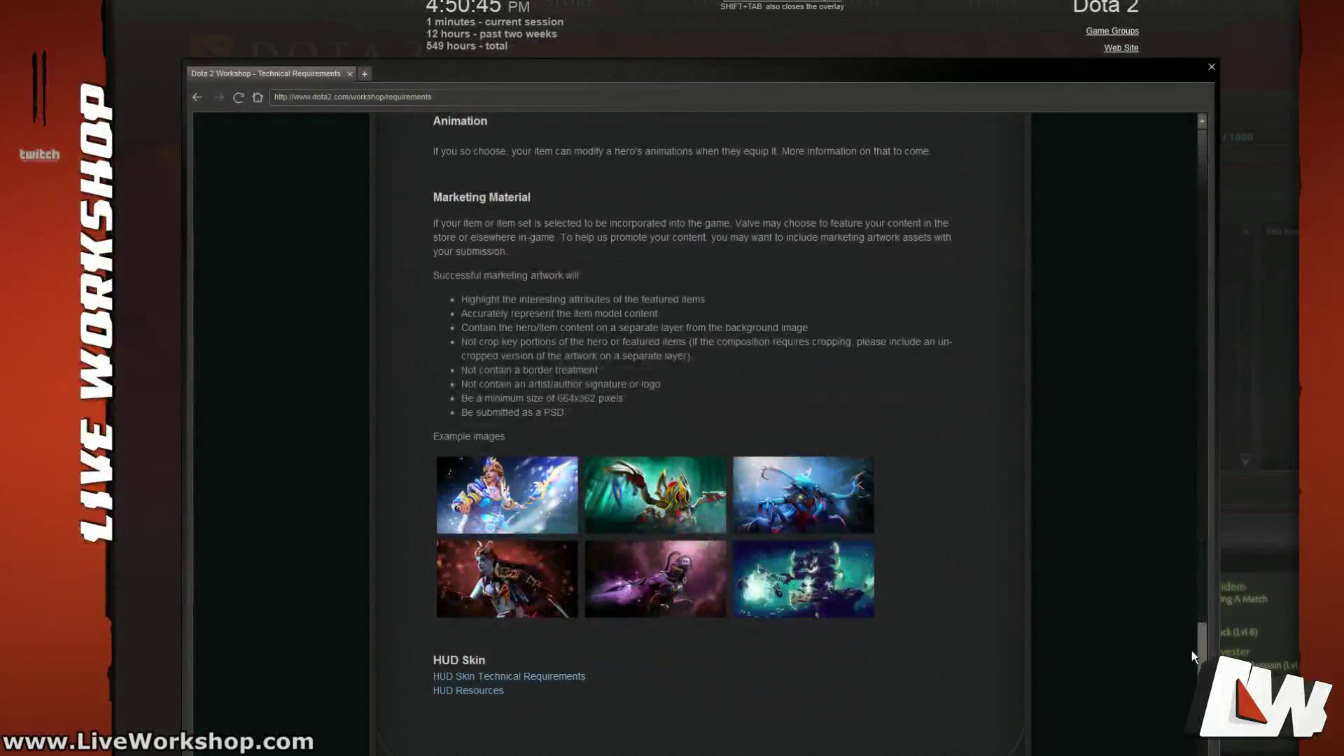
left_click_drag(554, 212, 592, 217)
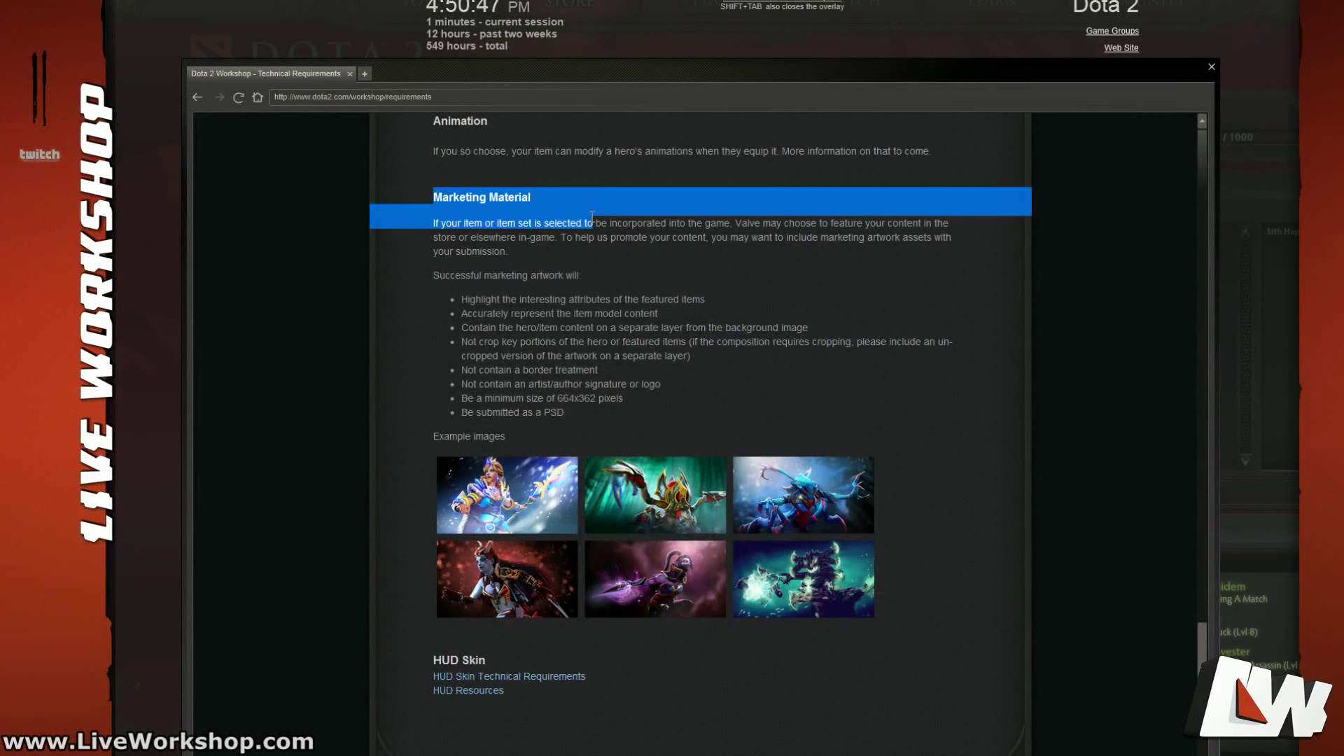
left_click_drag(428, 193, 594, 238)
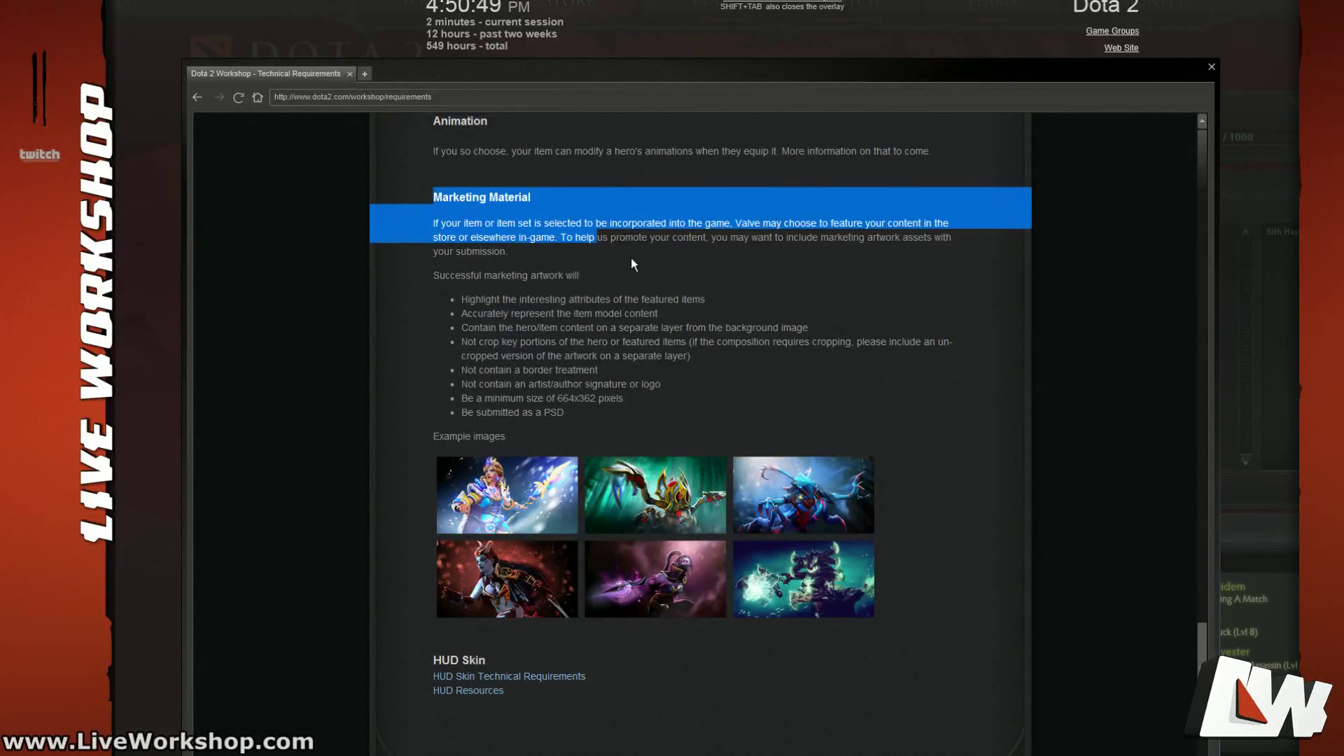
left_click(578, 249)
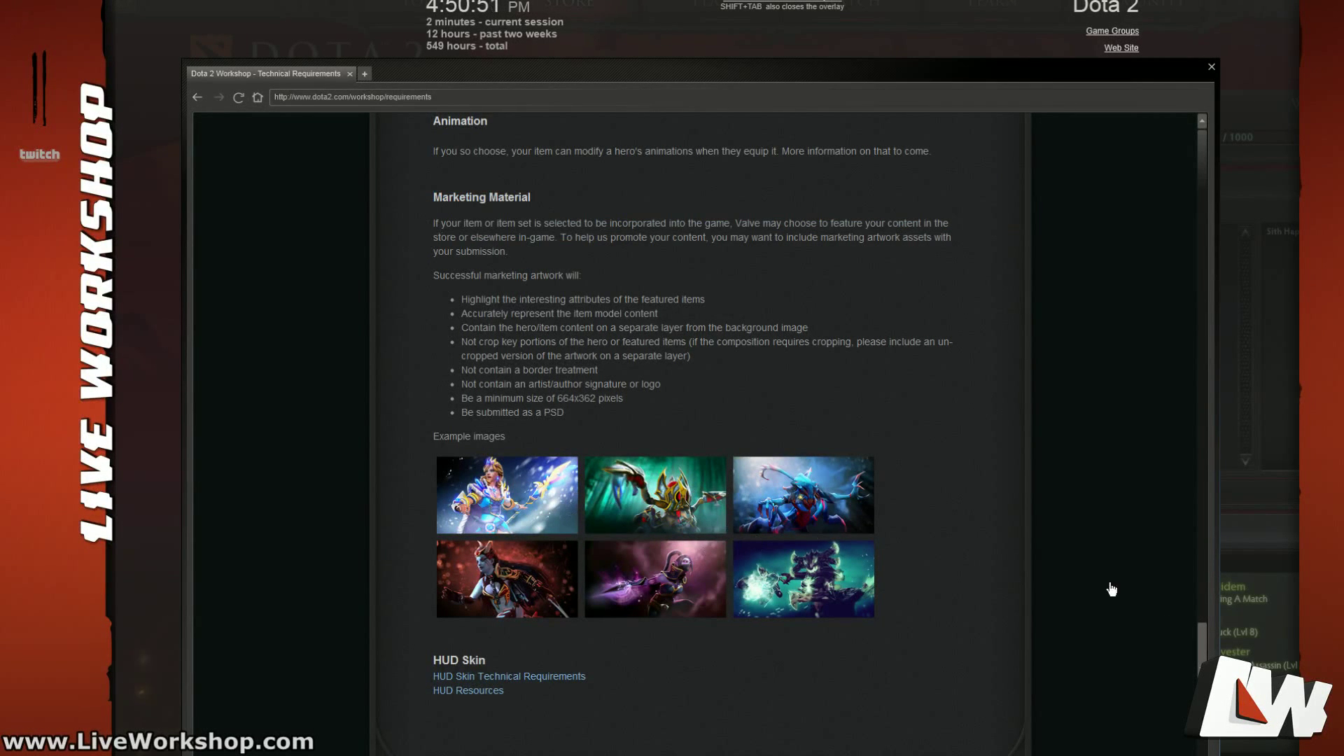
left_click_drag(1200, 663, 1206, 144)
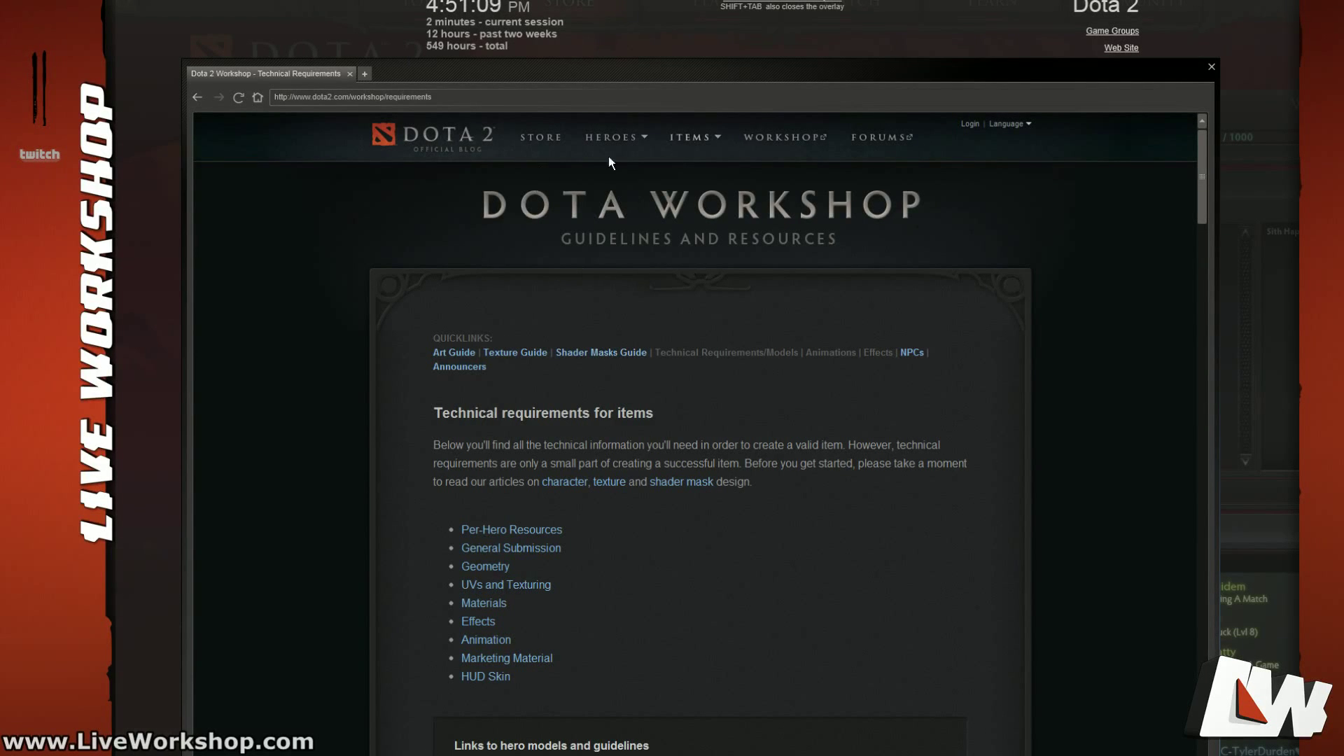
left_click(1212, 67)
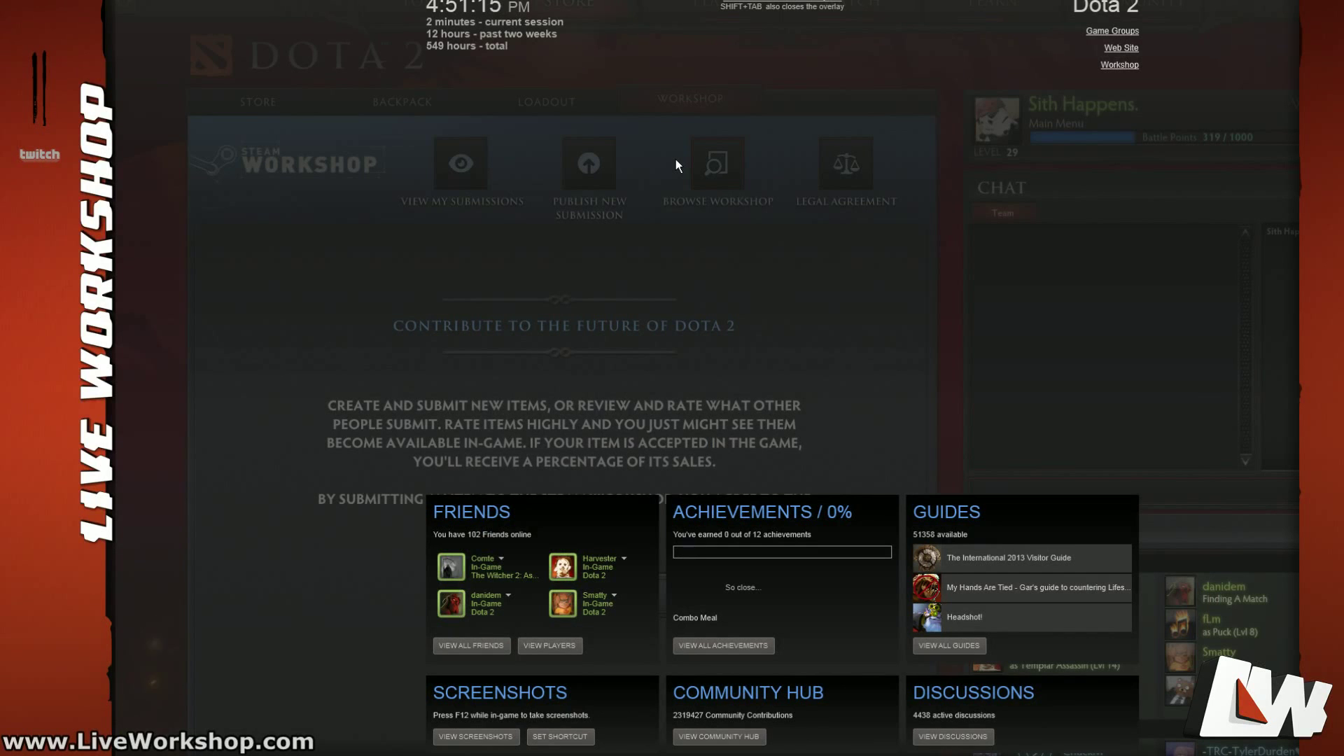
key("shift+Tab")
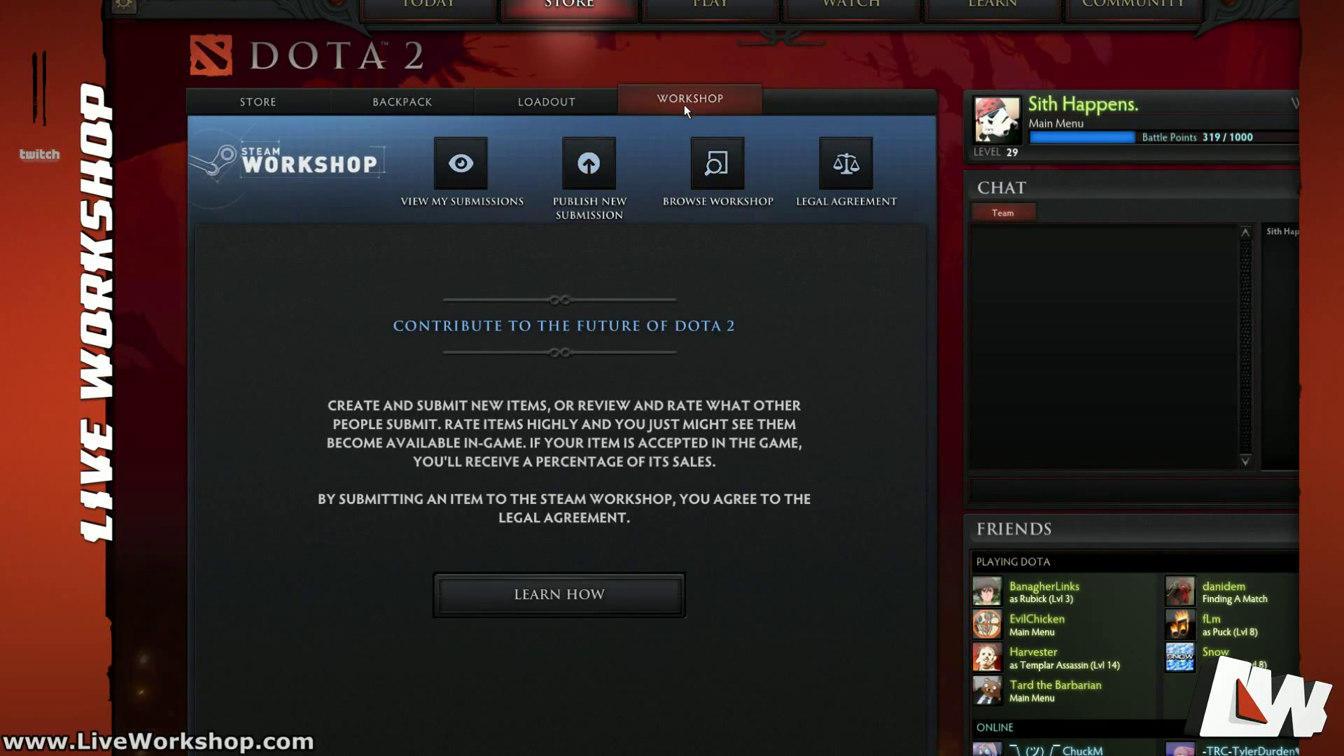
Step: Start a new wearable item submission with the output filename insanity_mask_testx1
left_click(586, 177)
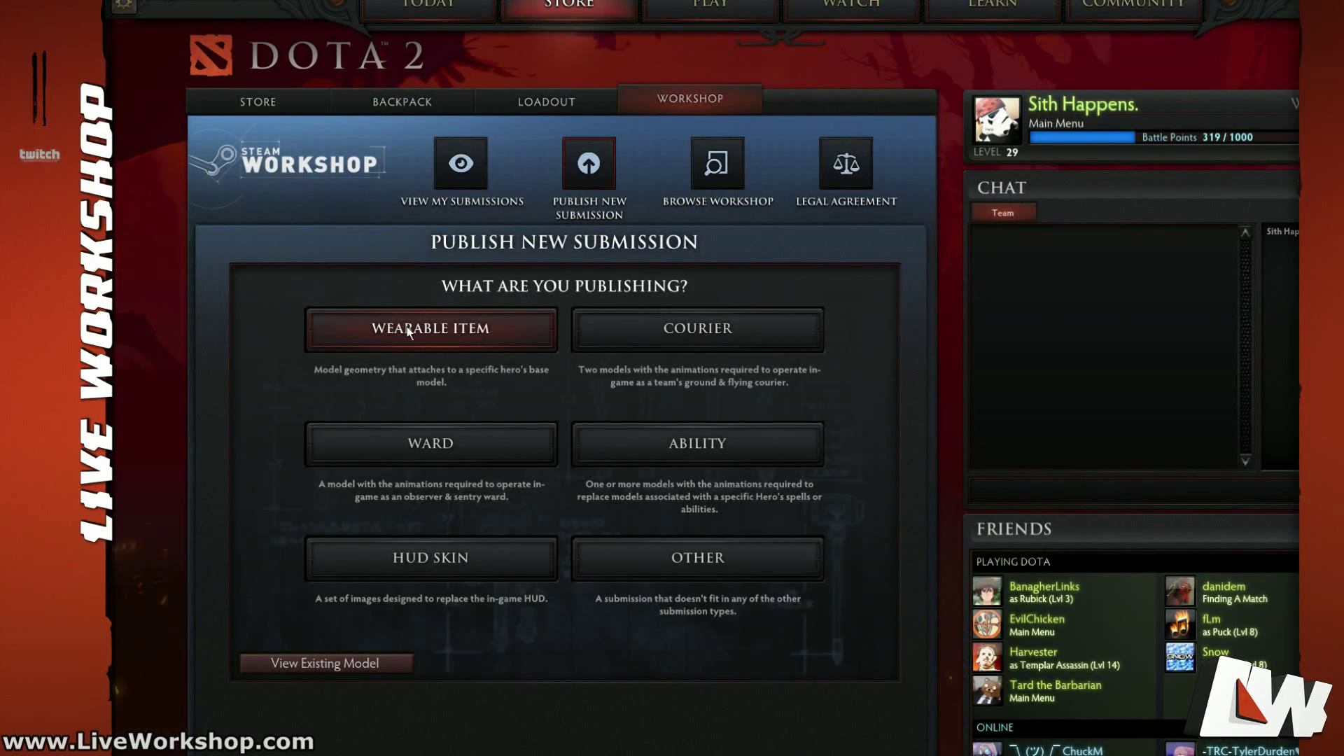
left_click(440, 327)
left_click(293, 354)
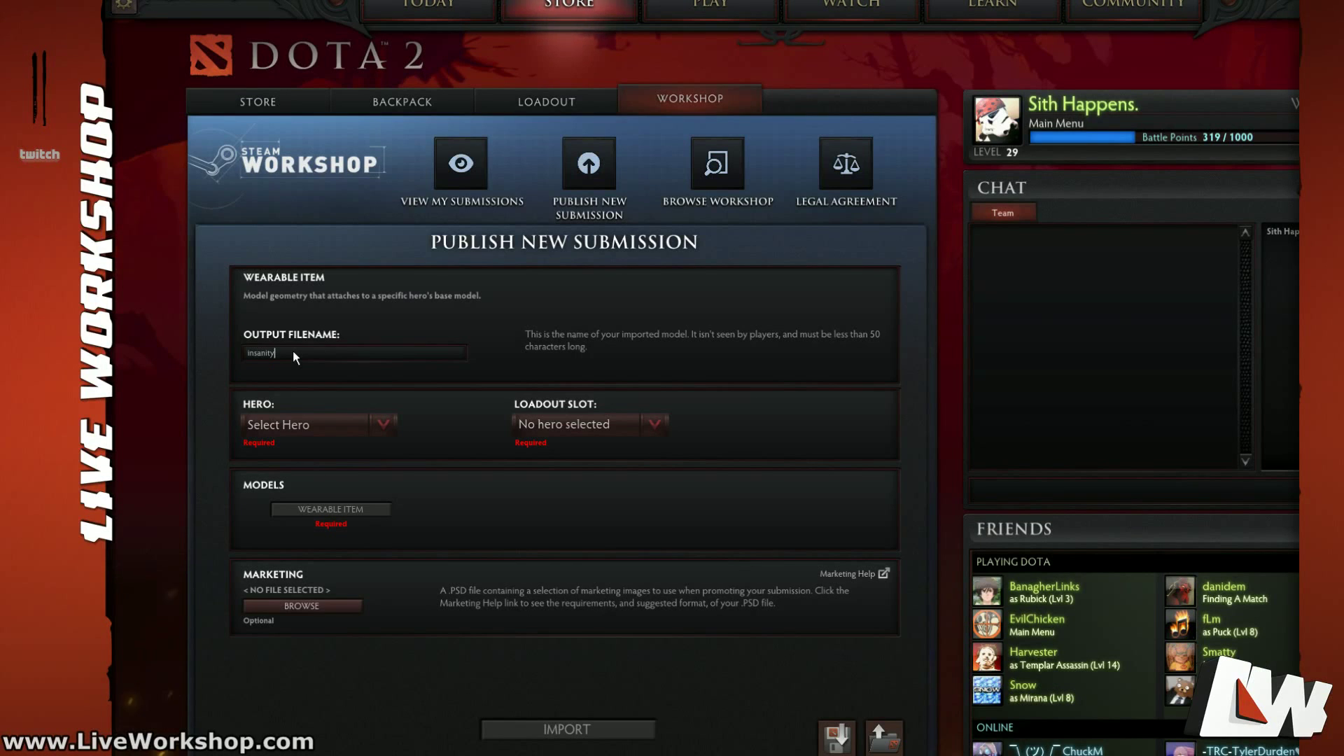
type("_mask_testx1")
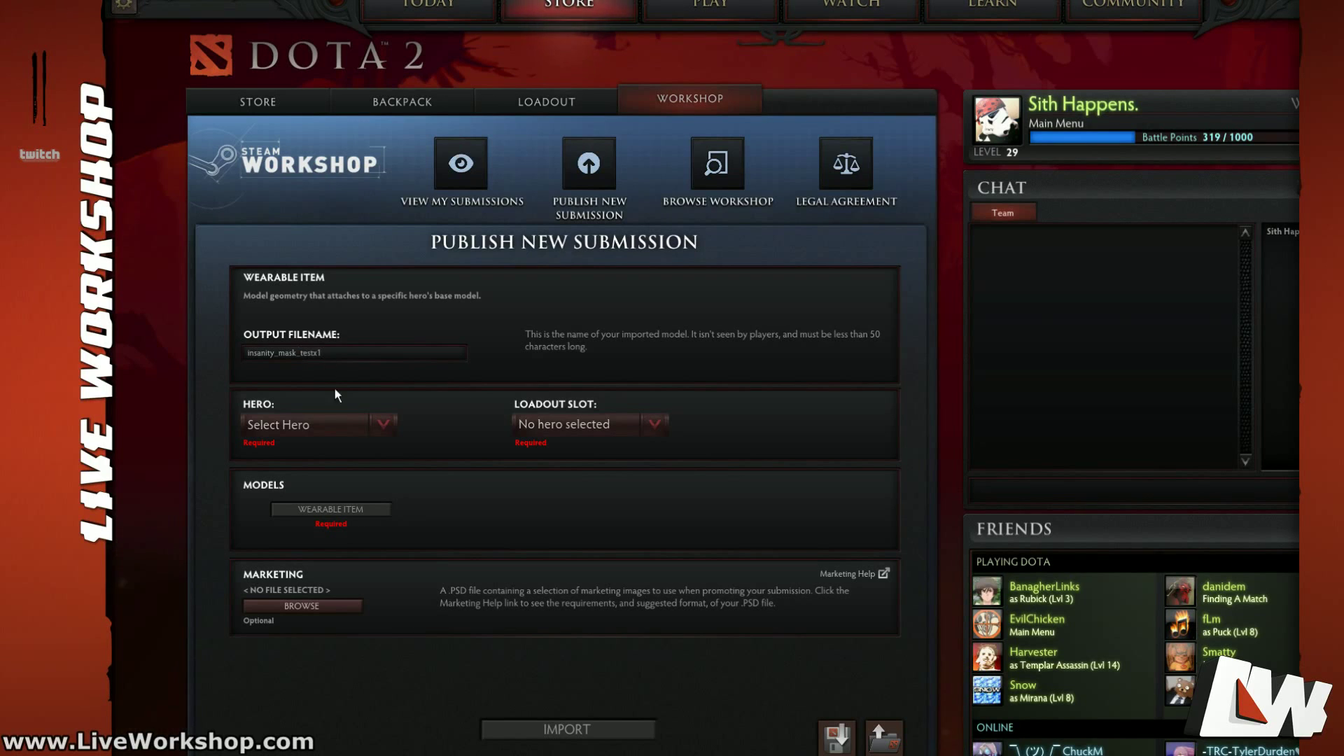
Step: Assign the submission to the hero Pudge and its head loadout slot
left_click(376, 424)
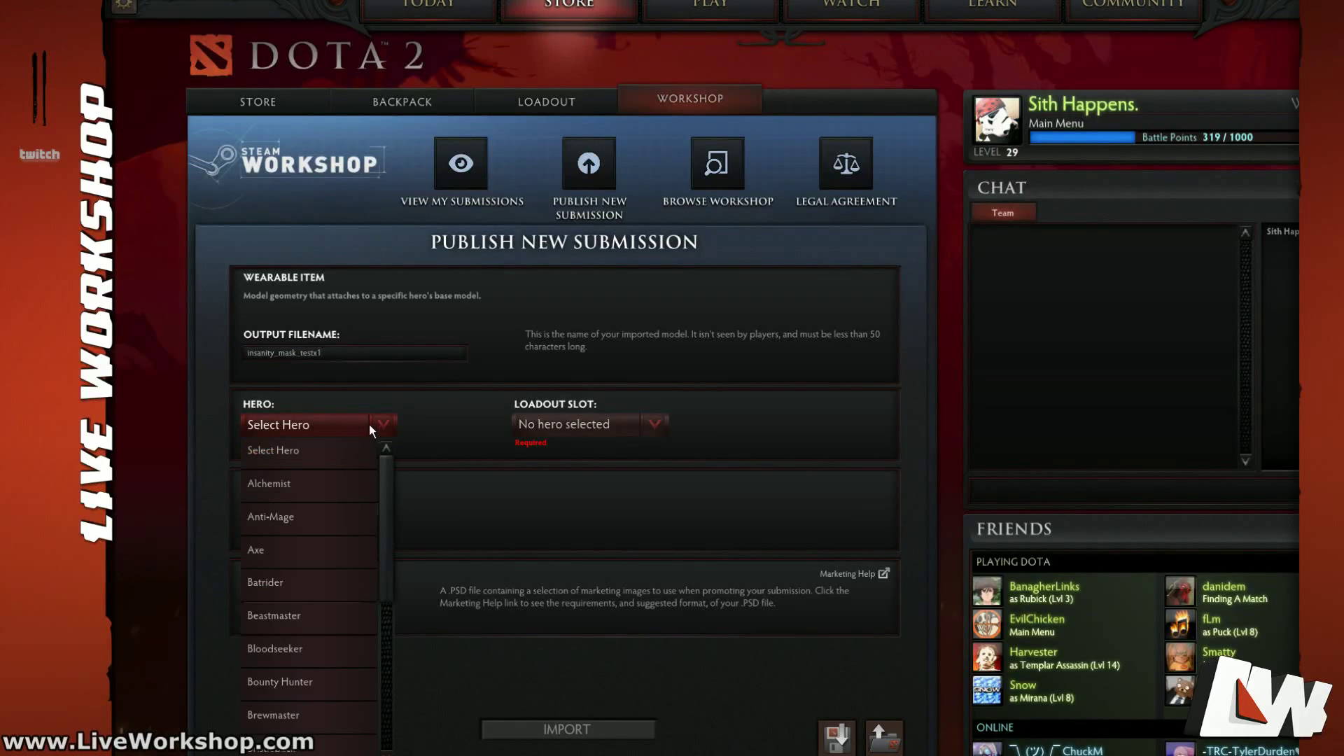
left_click_drag(386, 482, 389, 592)
left_click(260, 551)
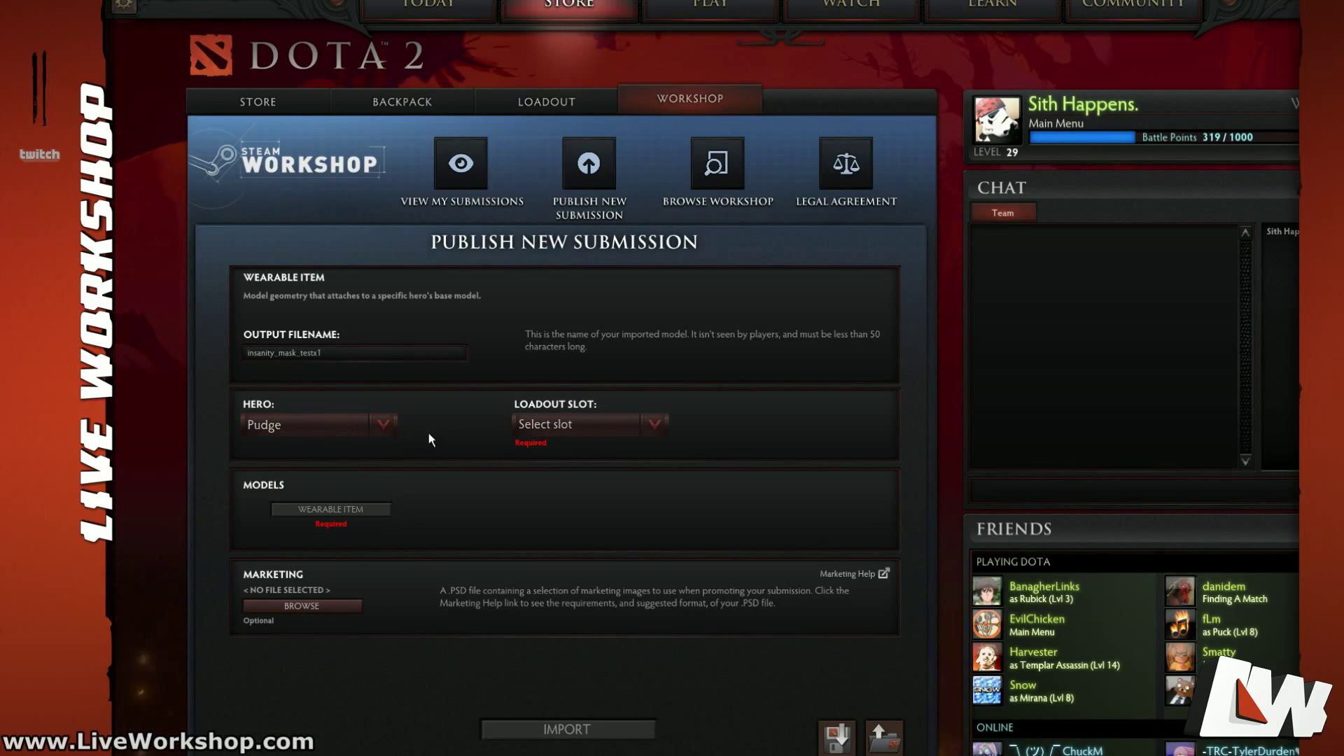
left_click(654, 427)
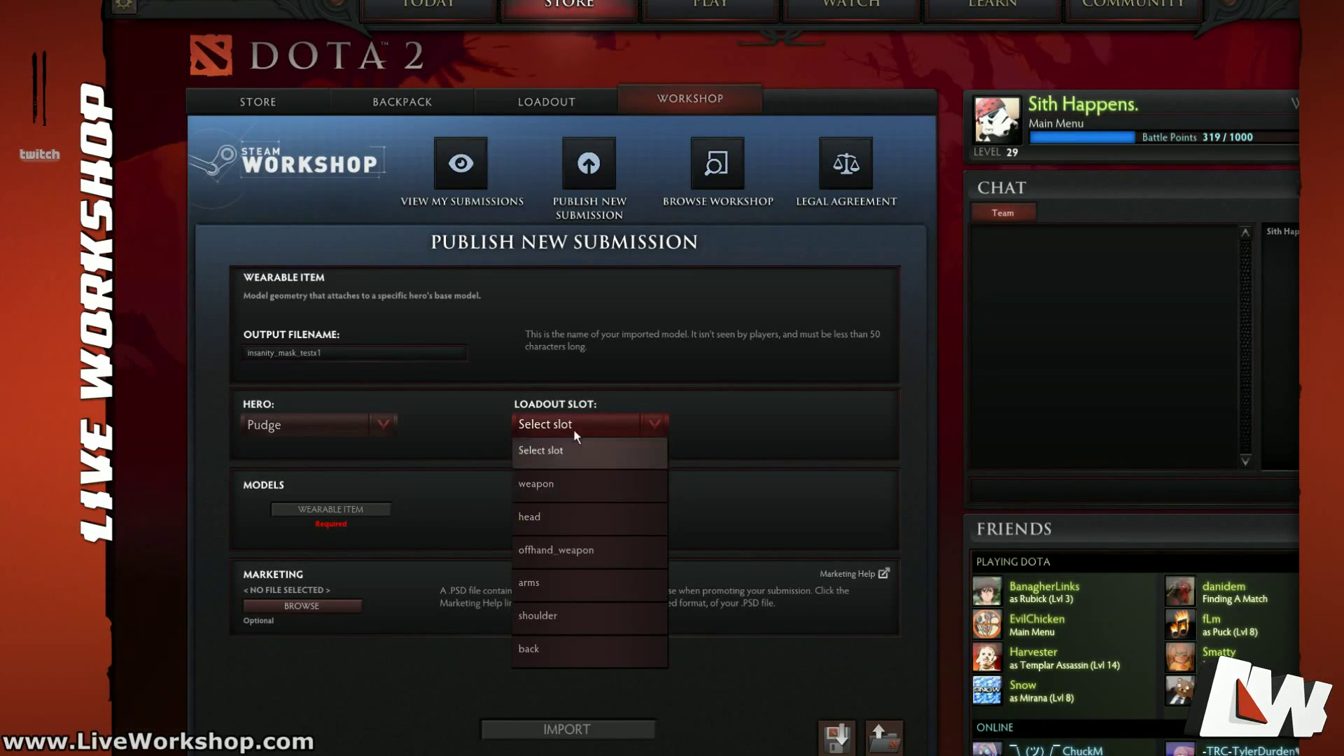
left_click(546, 520)
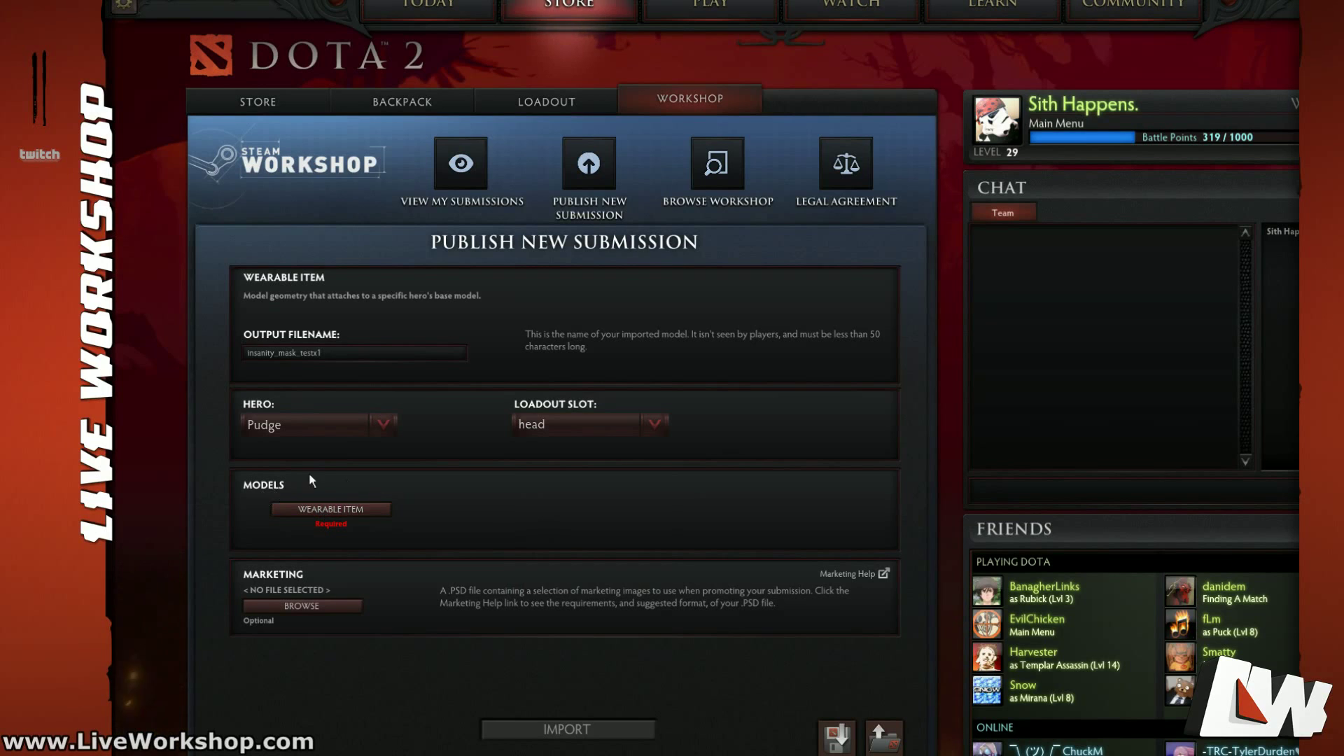
Step: Open the file chooser for the wearable item's in-game geometry and enlarge it
left_click(325, 506)
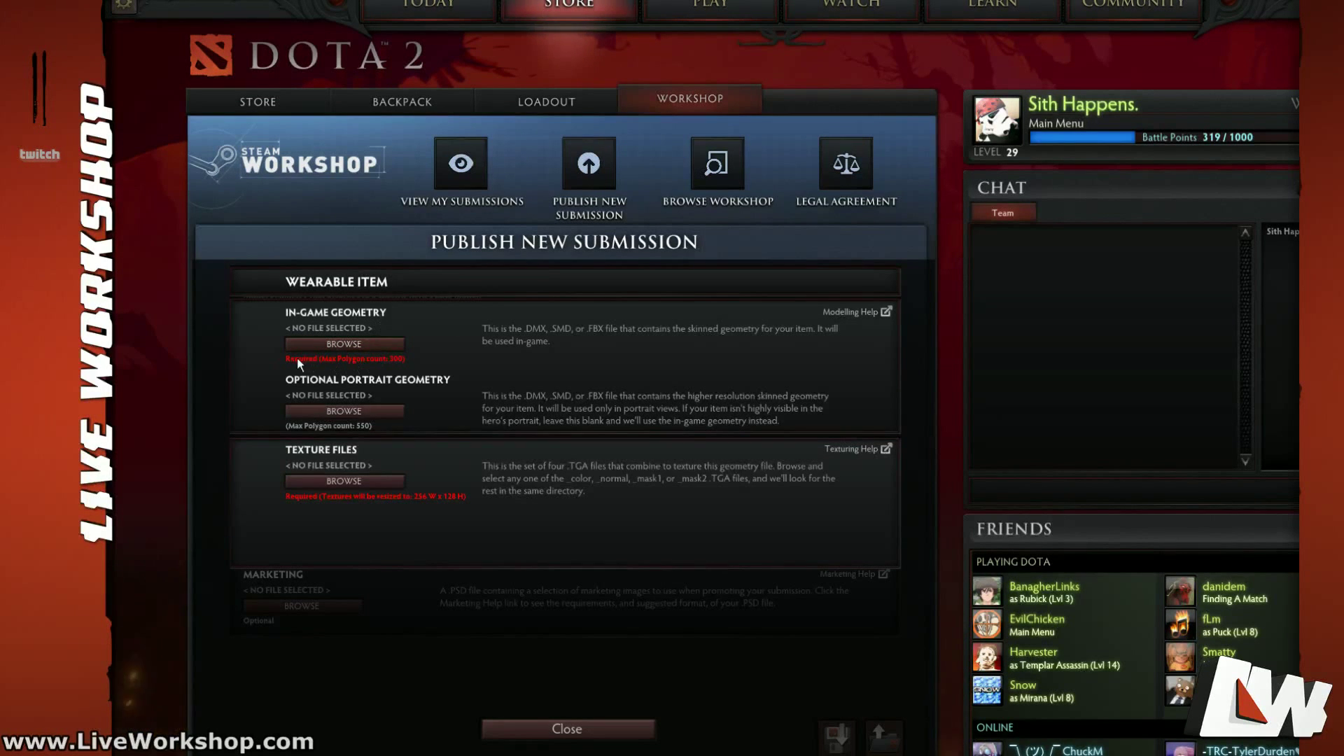
left_click(366, 344)
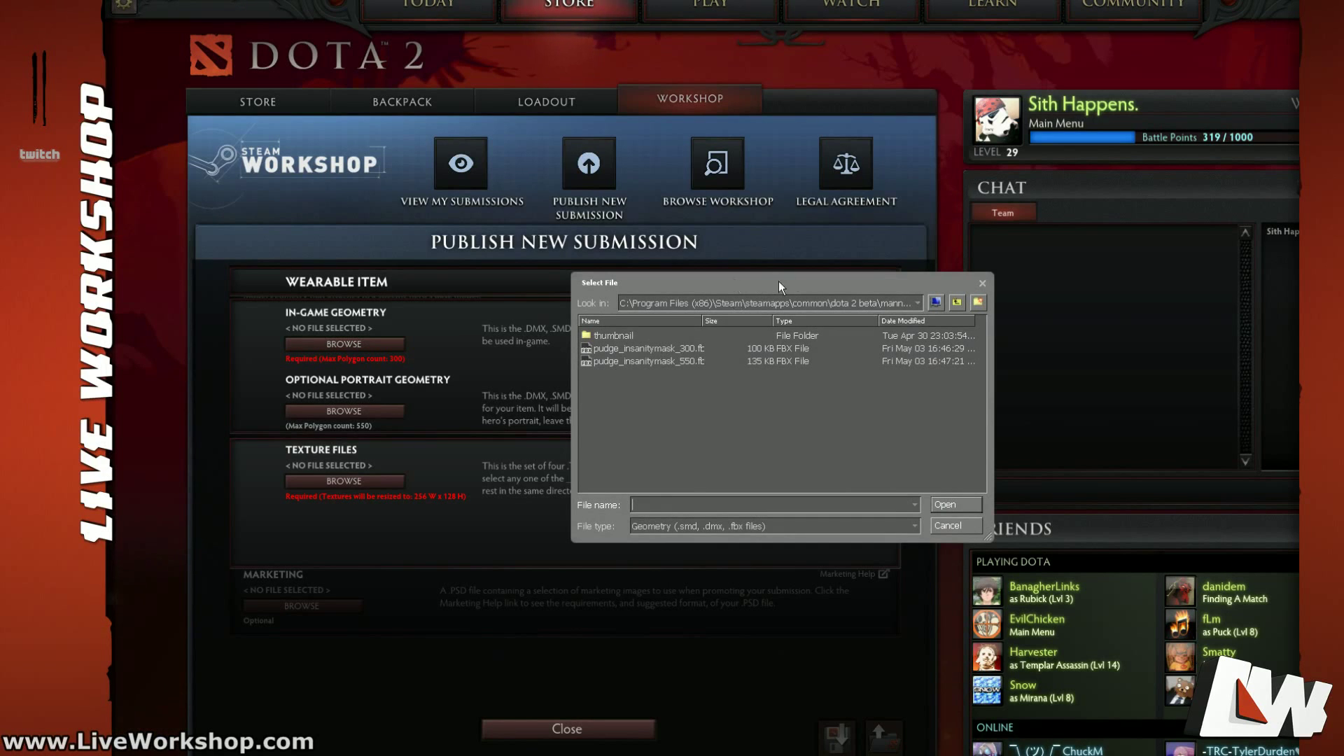
left_click_drag(778, 281, 764, 270)
left_click_drag(973, 526, 1058, 601)
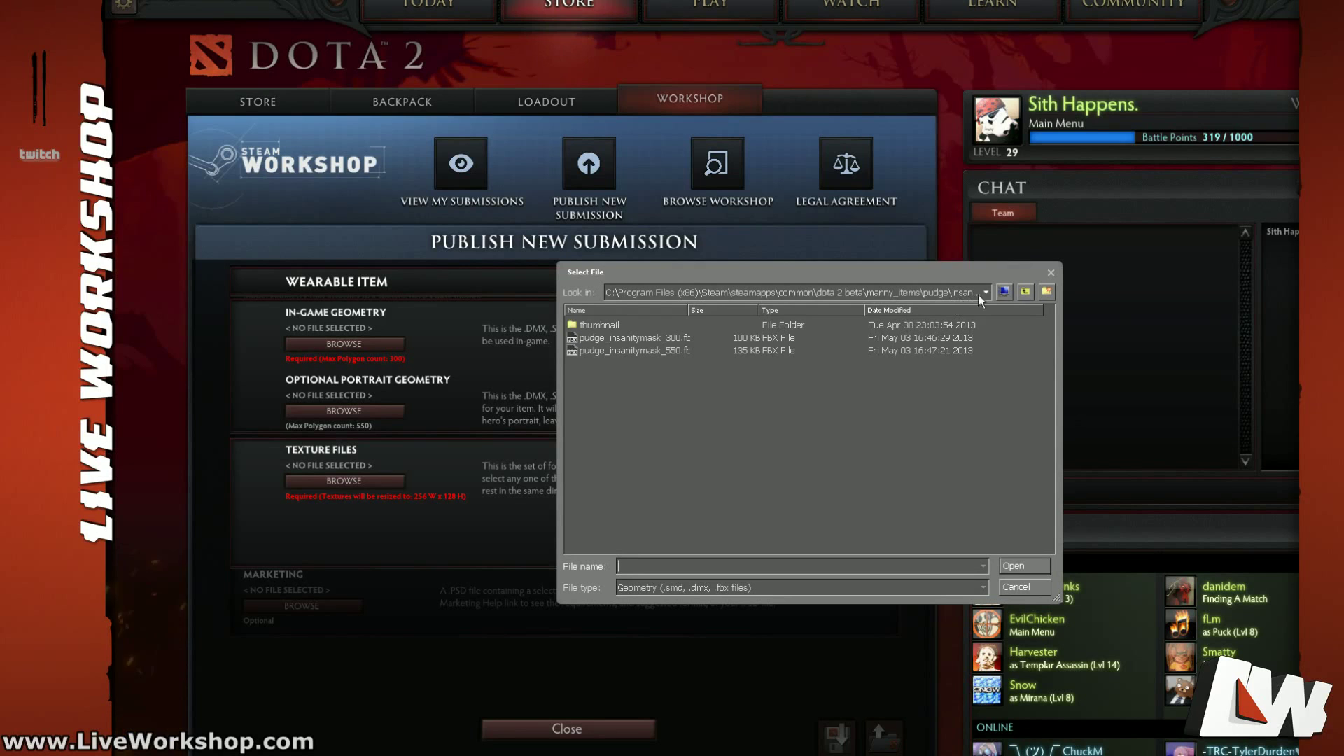
Step: Browse up to the dota 2 beta folder and back down through manny_items and pudge into insanitymask
left_click(1026, 292)
left_click(1026, 292)
left_click(1025, 292)
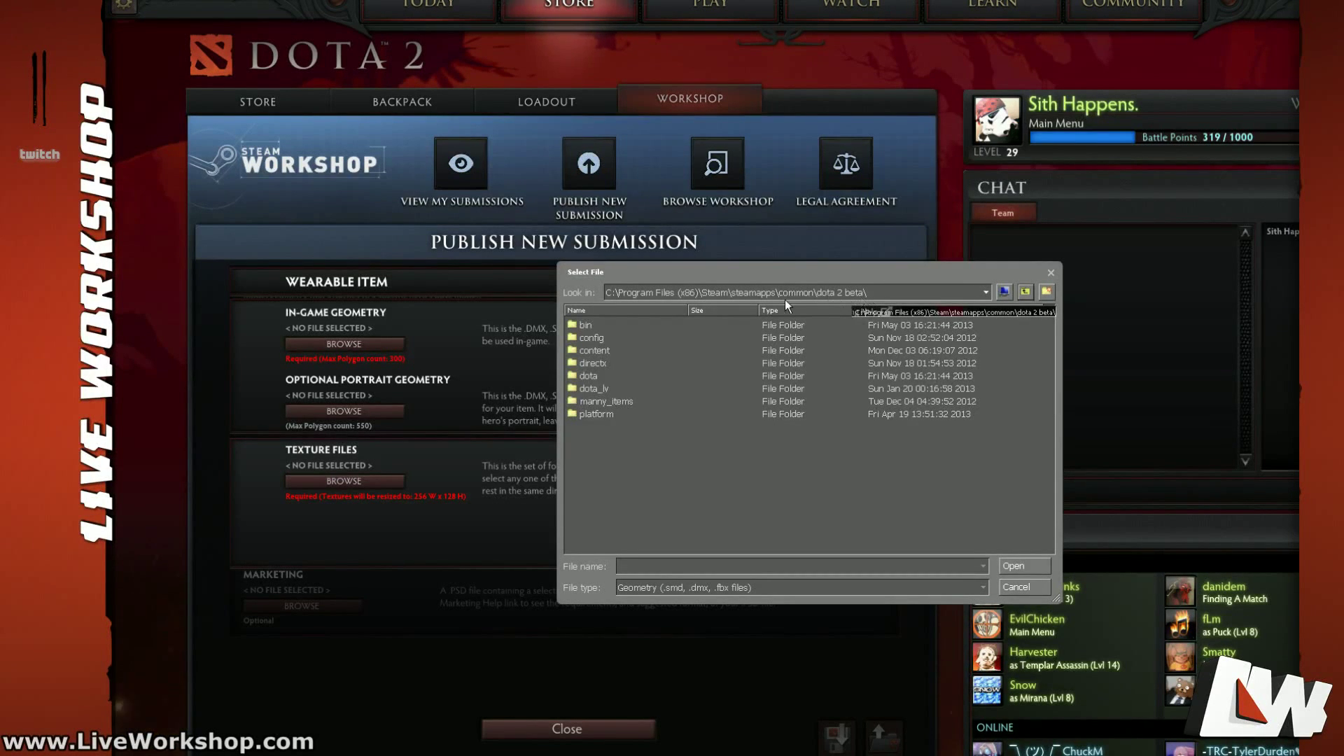
left_click(595, 399)
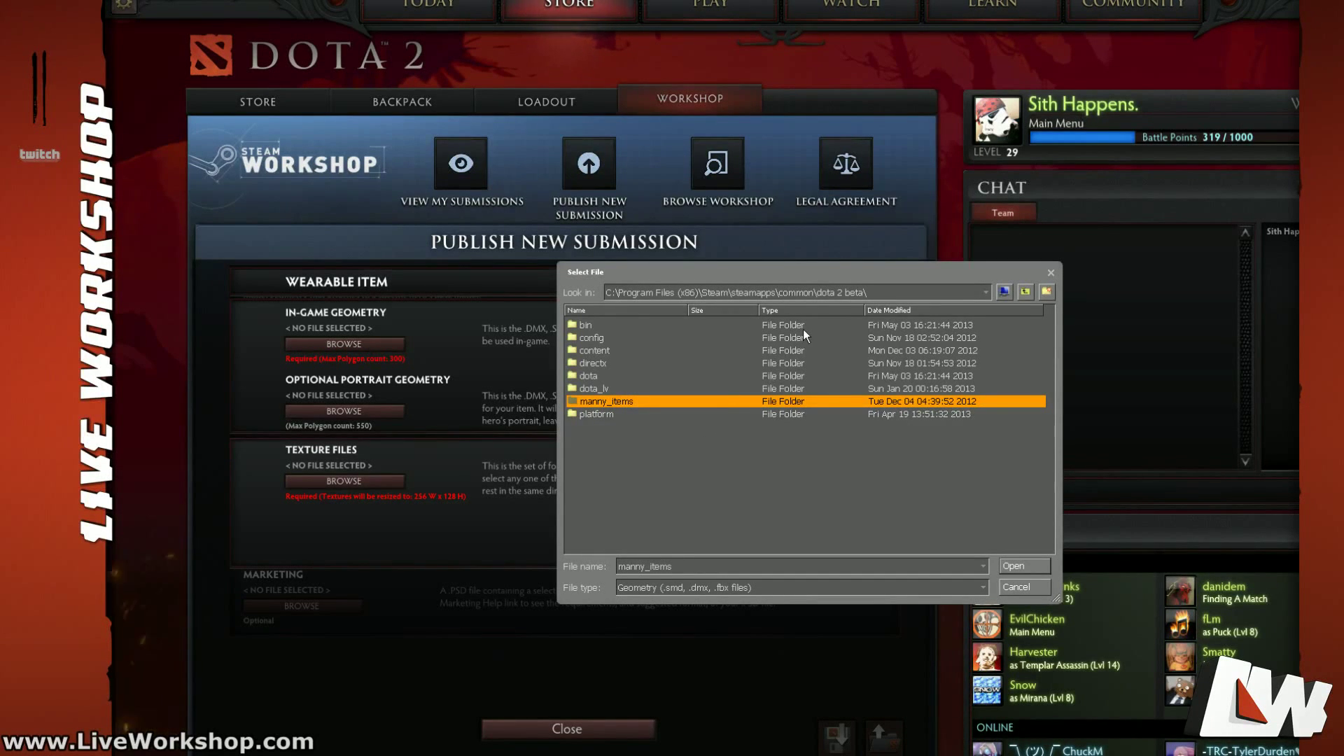
left_click_drag(871, 273, 846, 274)
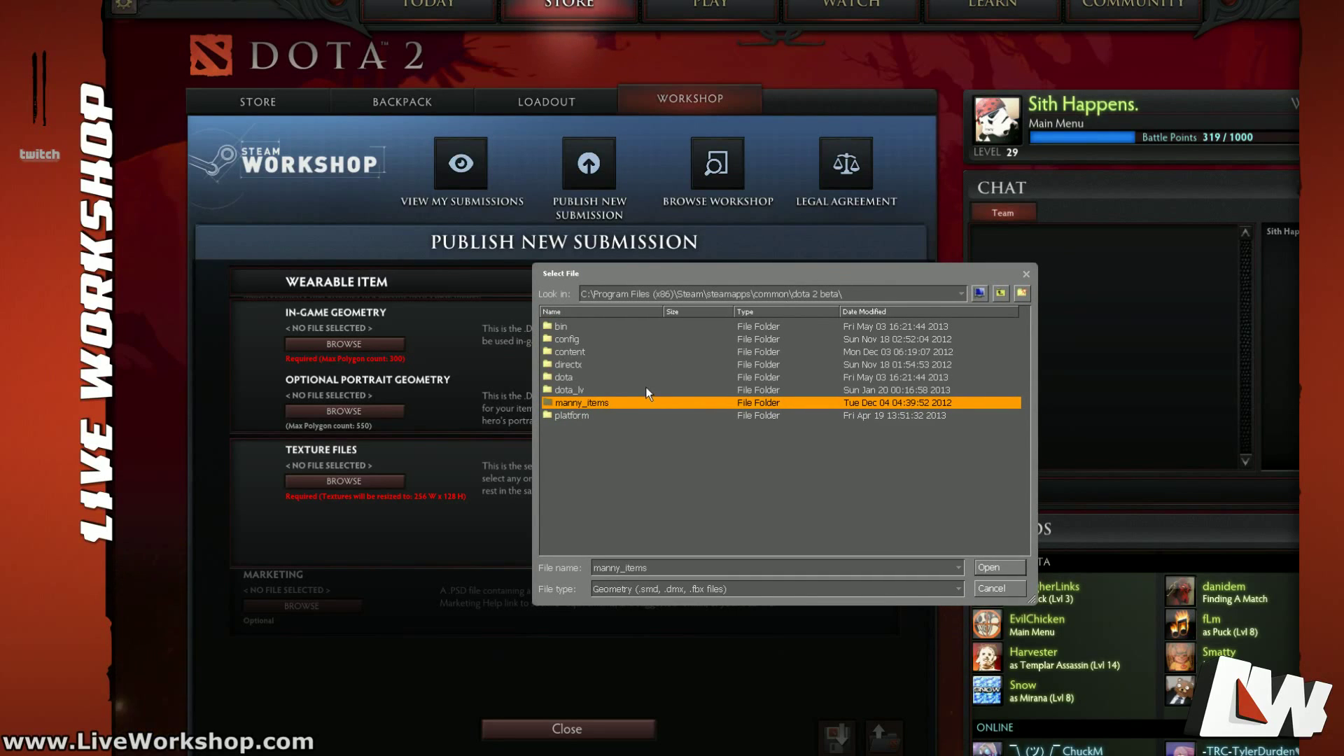
double_click(573, 404)
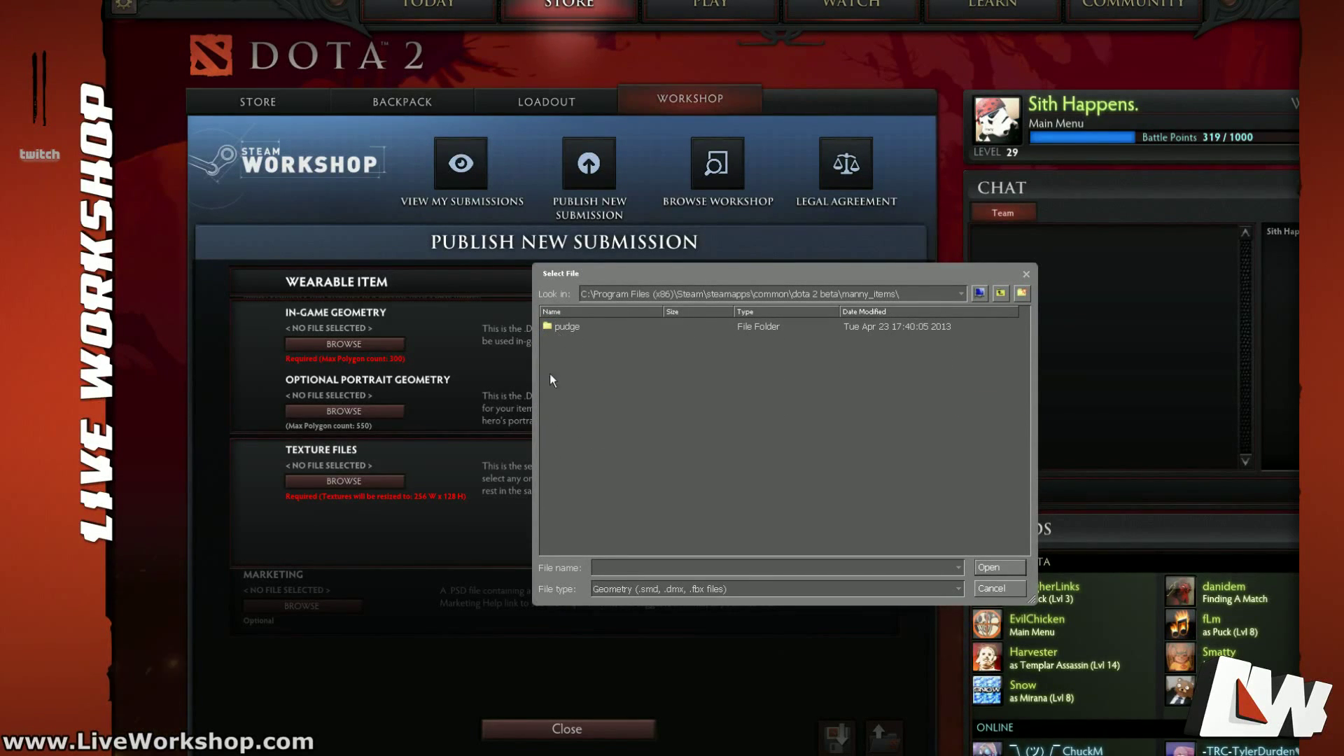
double_click(570, 324)
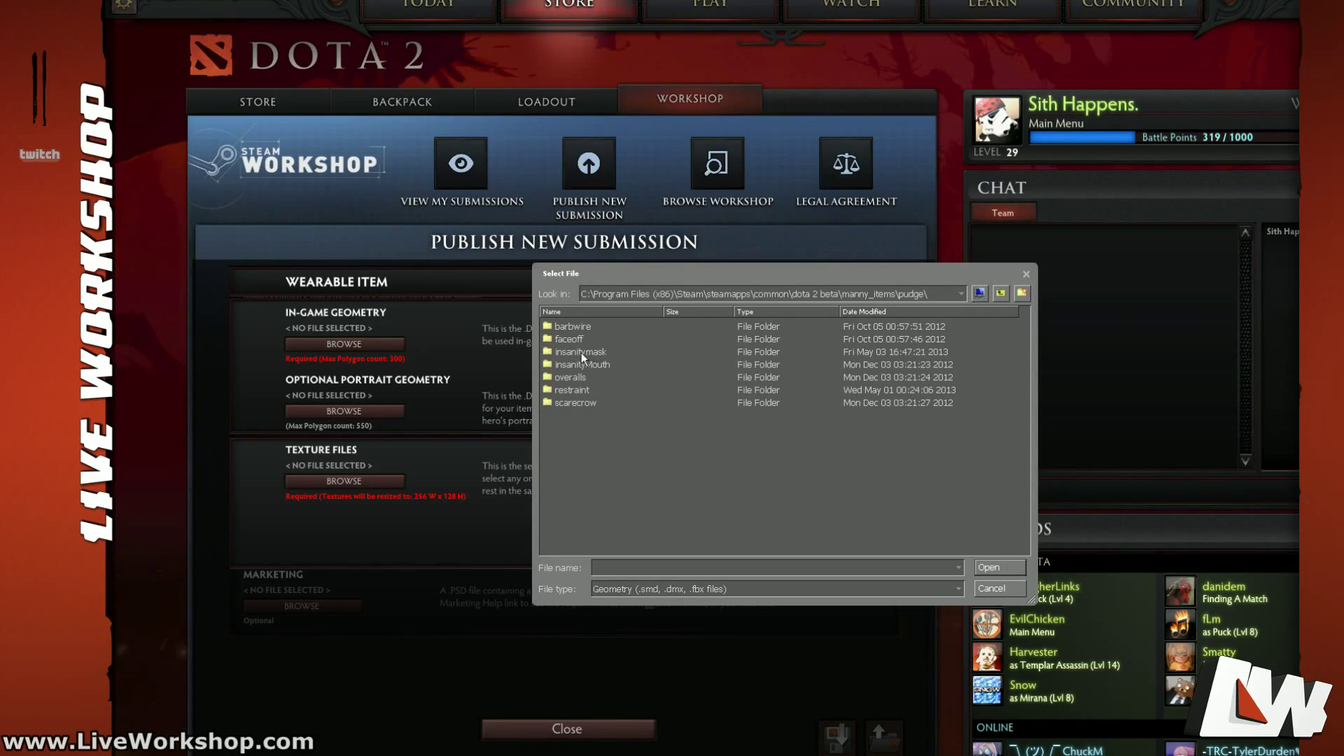
double_click(581, 351)
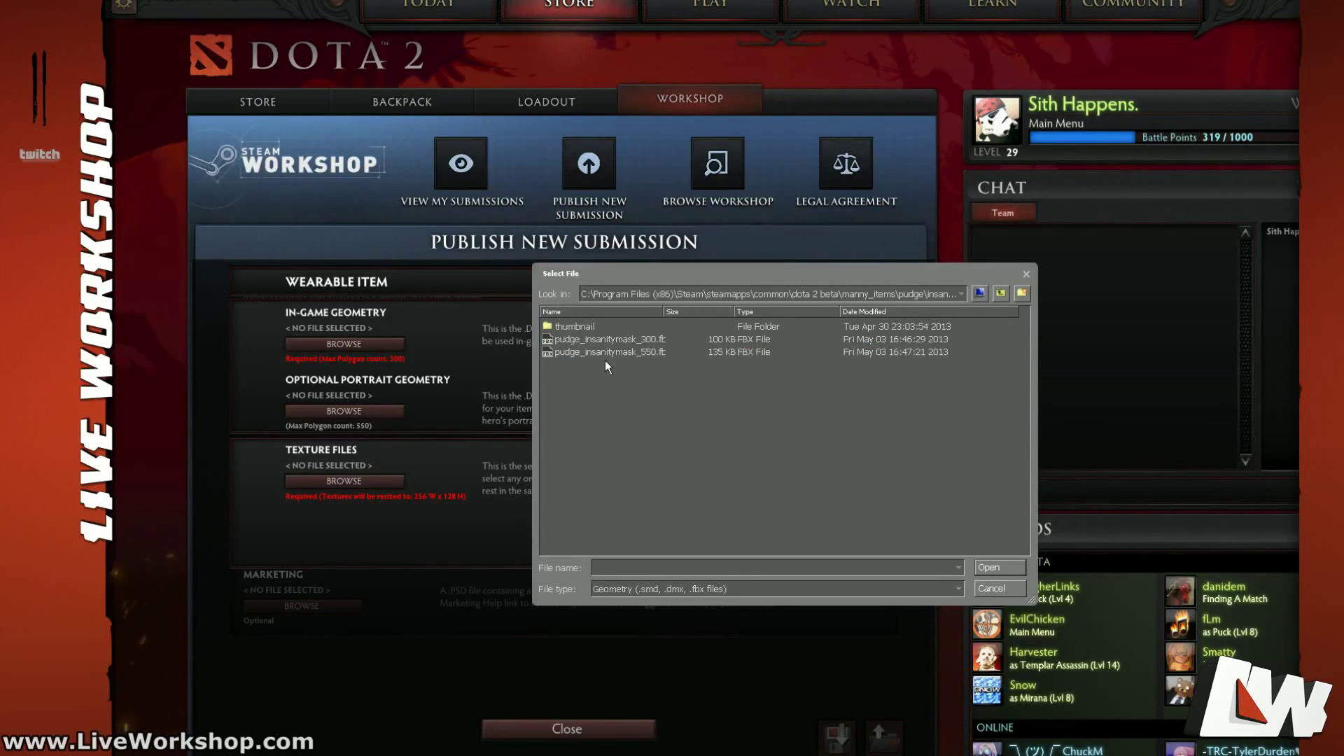
Step: Load pudge_insanitymask_300.fbx as the in-game geometry and pudge_insanitymask_550.fbx as the optional portrait geometry
left_click(655, 340)
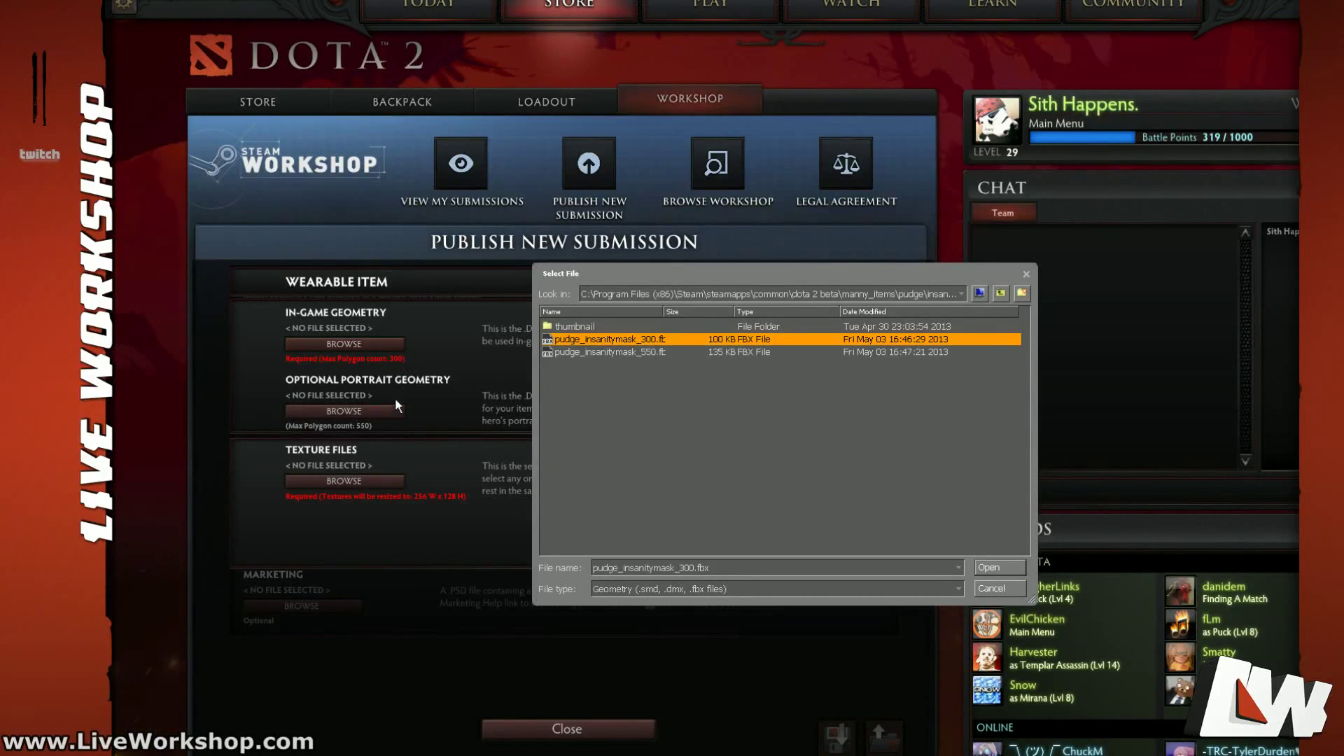
double_click(625, 340)
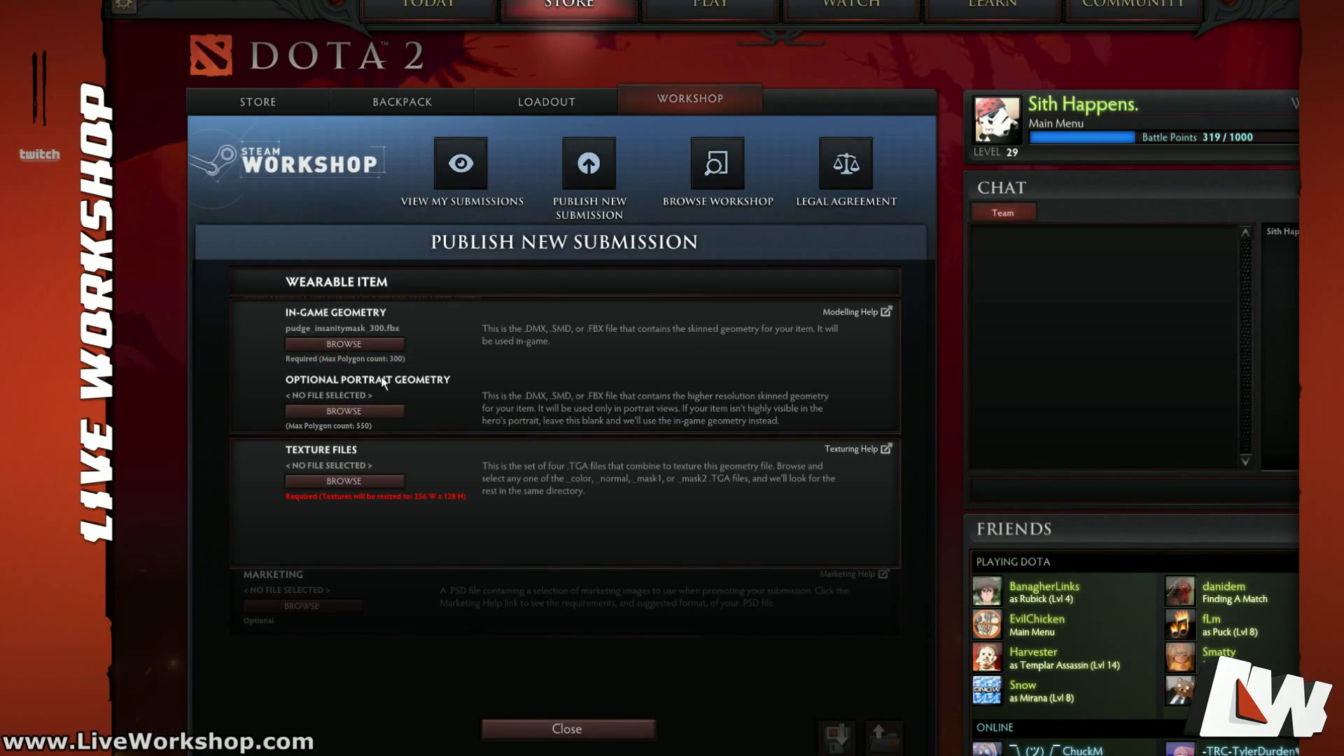
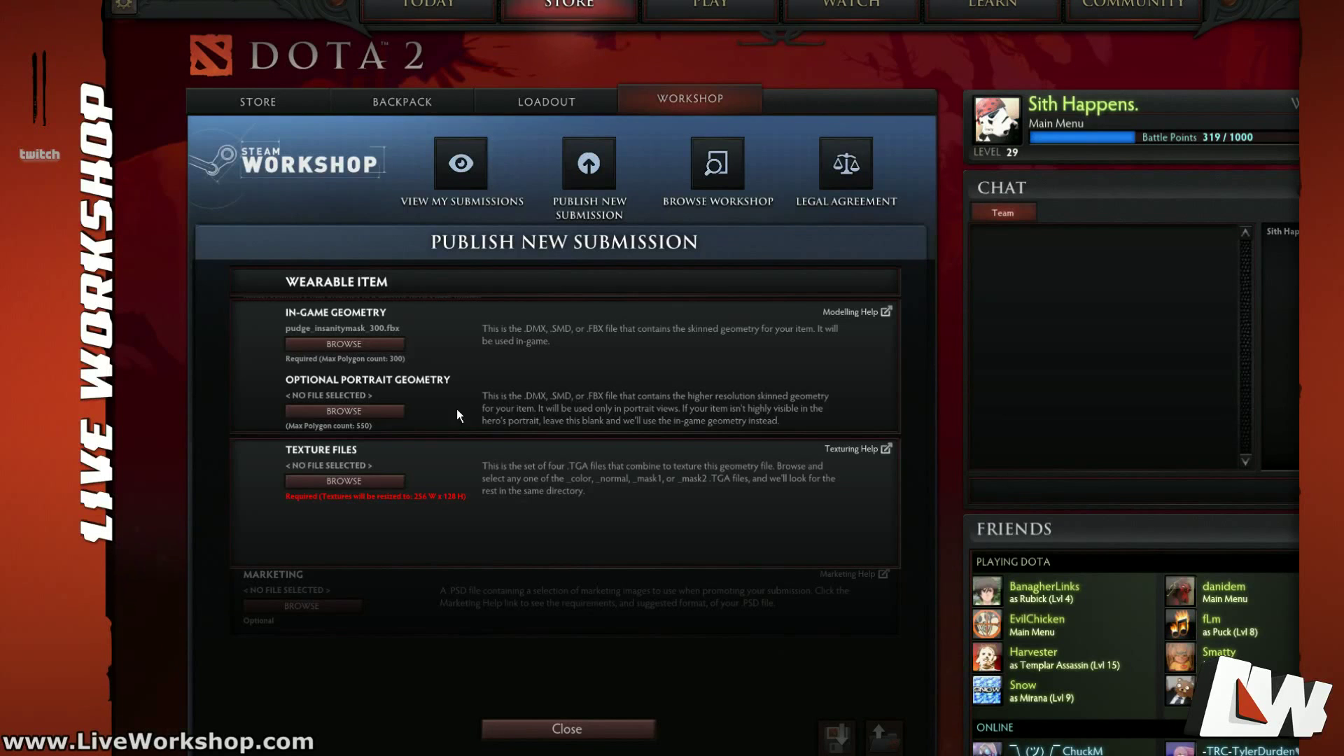
left_click(373, 413)
left_click(680, 363)
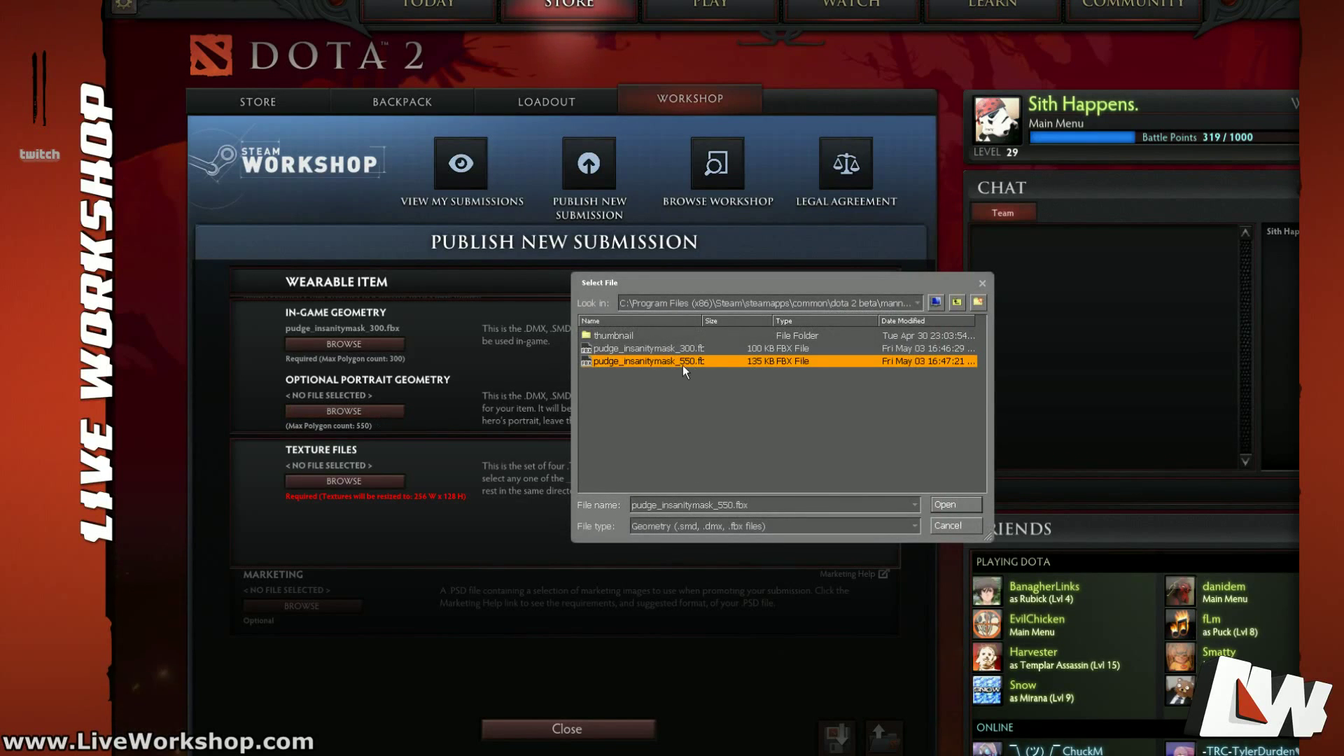
double_click(684, 363)
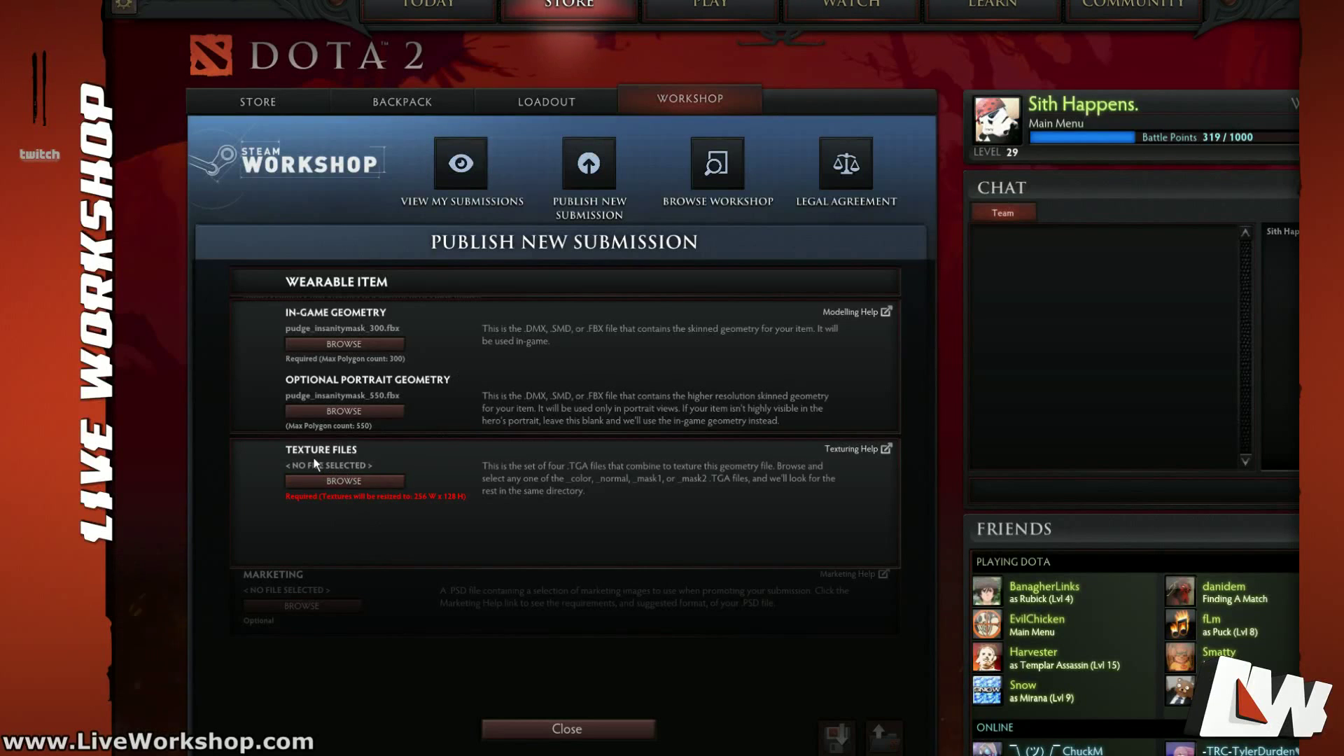
Step: Load pudge_insanityMask_color.tga from the insanity mask folder as the wearable item's texture file
left_click(354, 480)
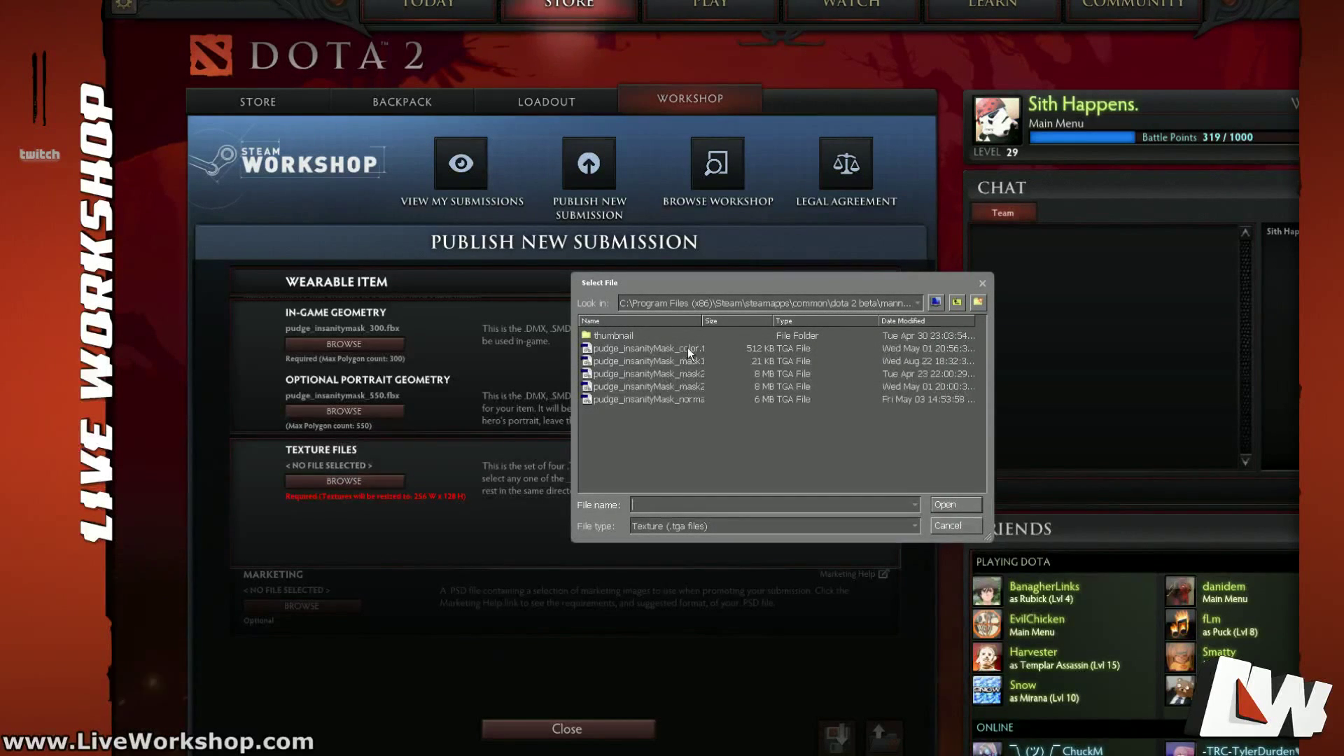
left_click_drag(702, 323, 733, 326)
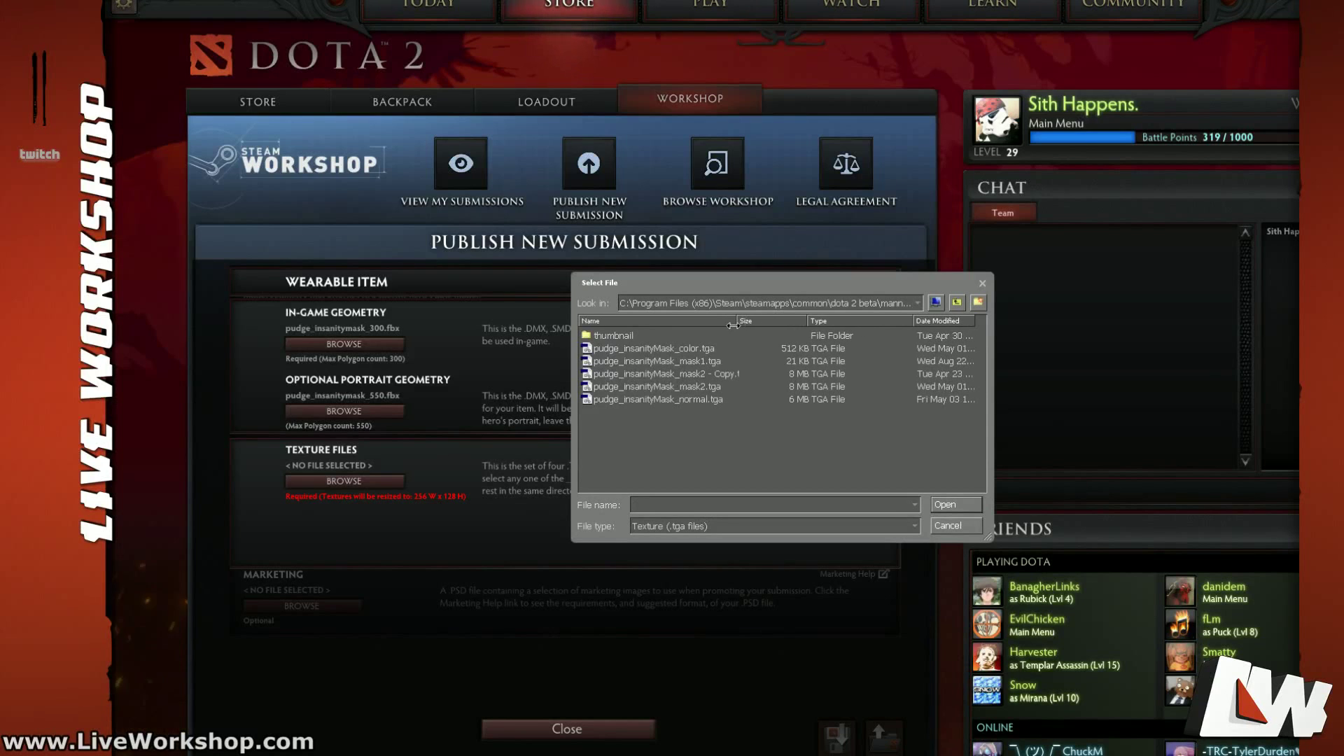
left_click(679, 348)
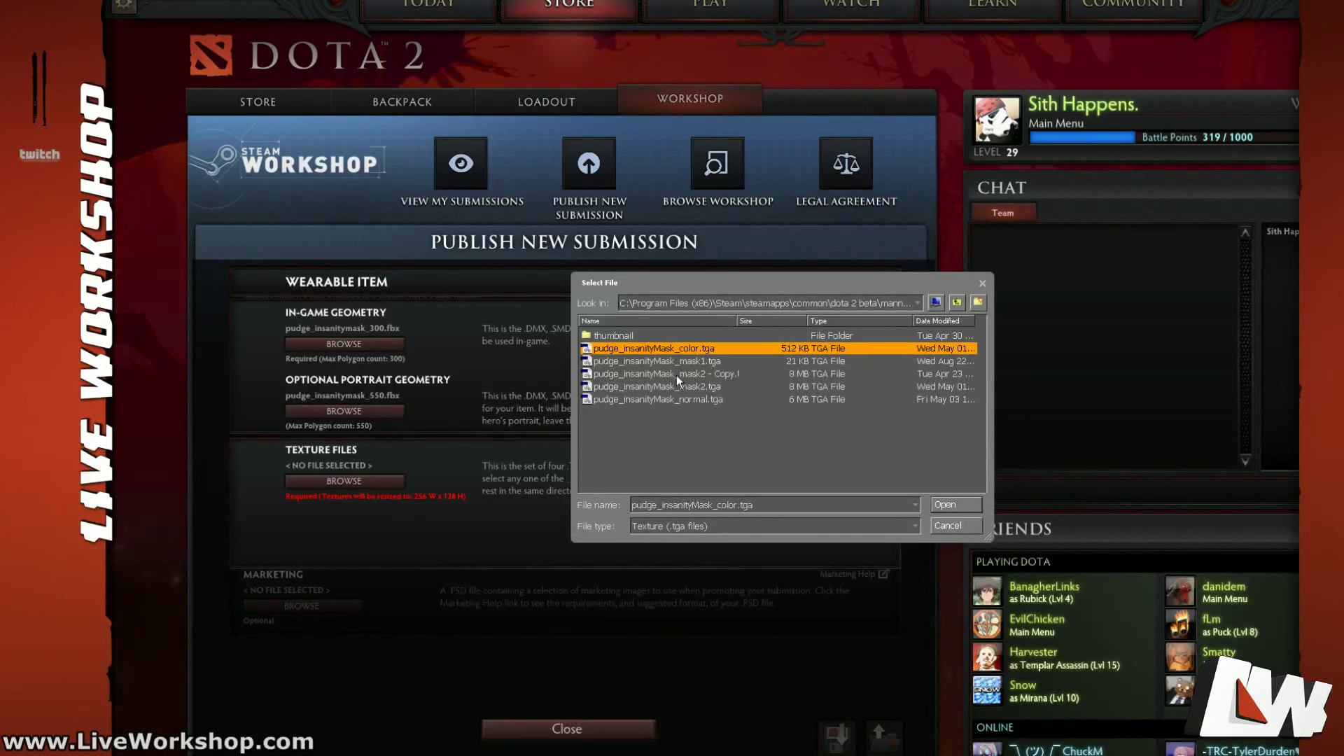
left_click(701, 373)
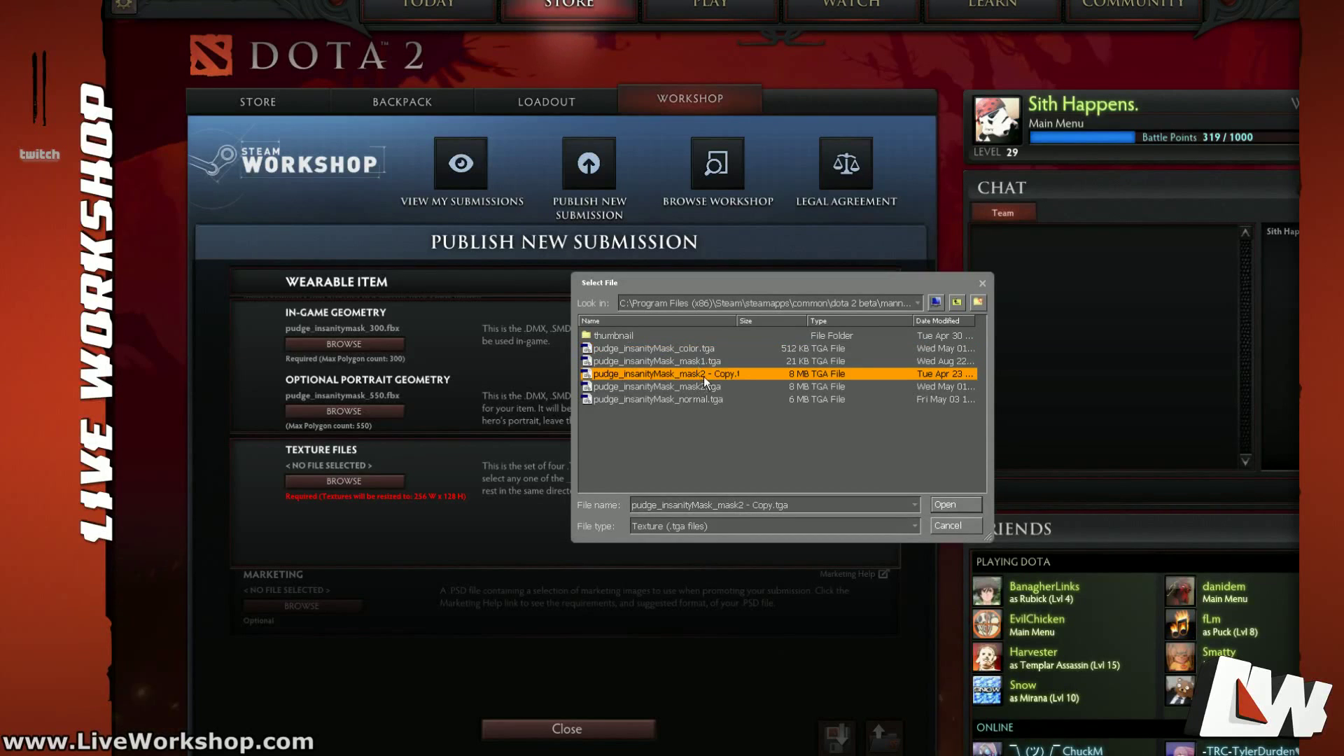
left_click(689, 388)
left_click(677, 400)
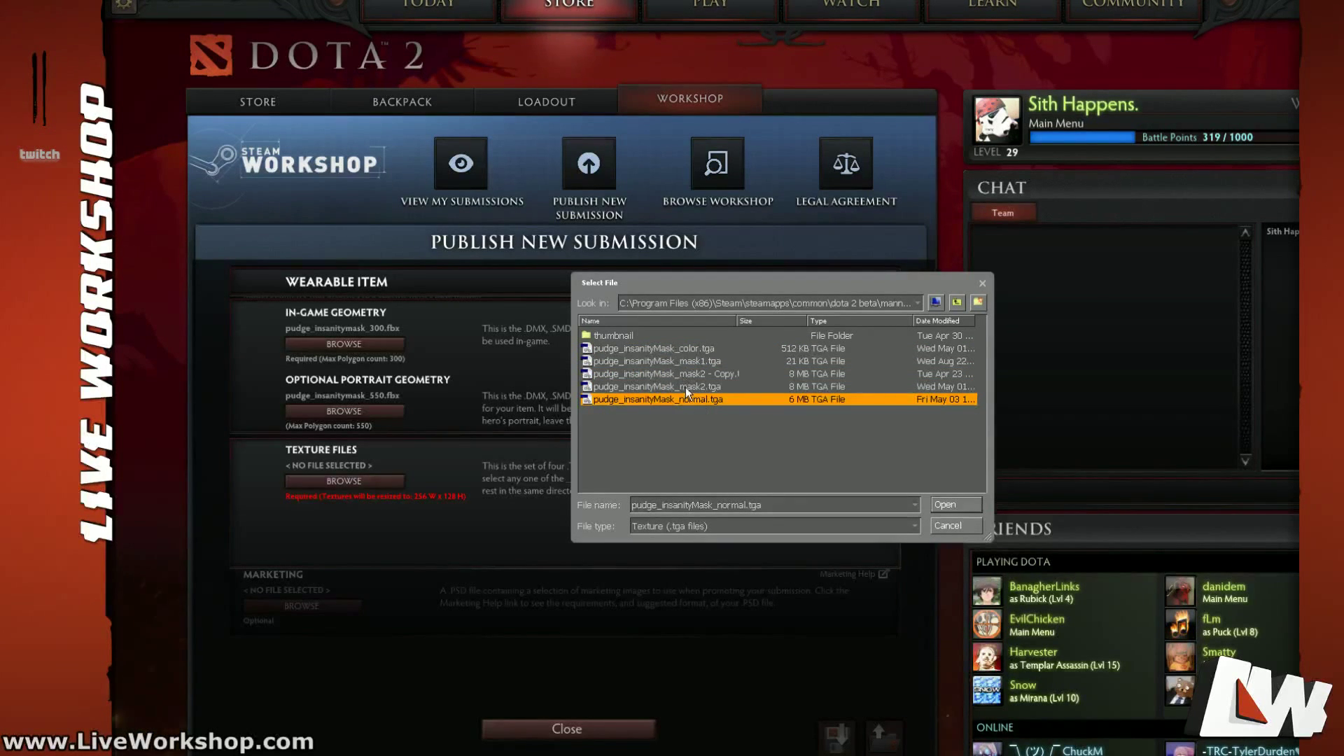
left_click(689, 348)
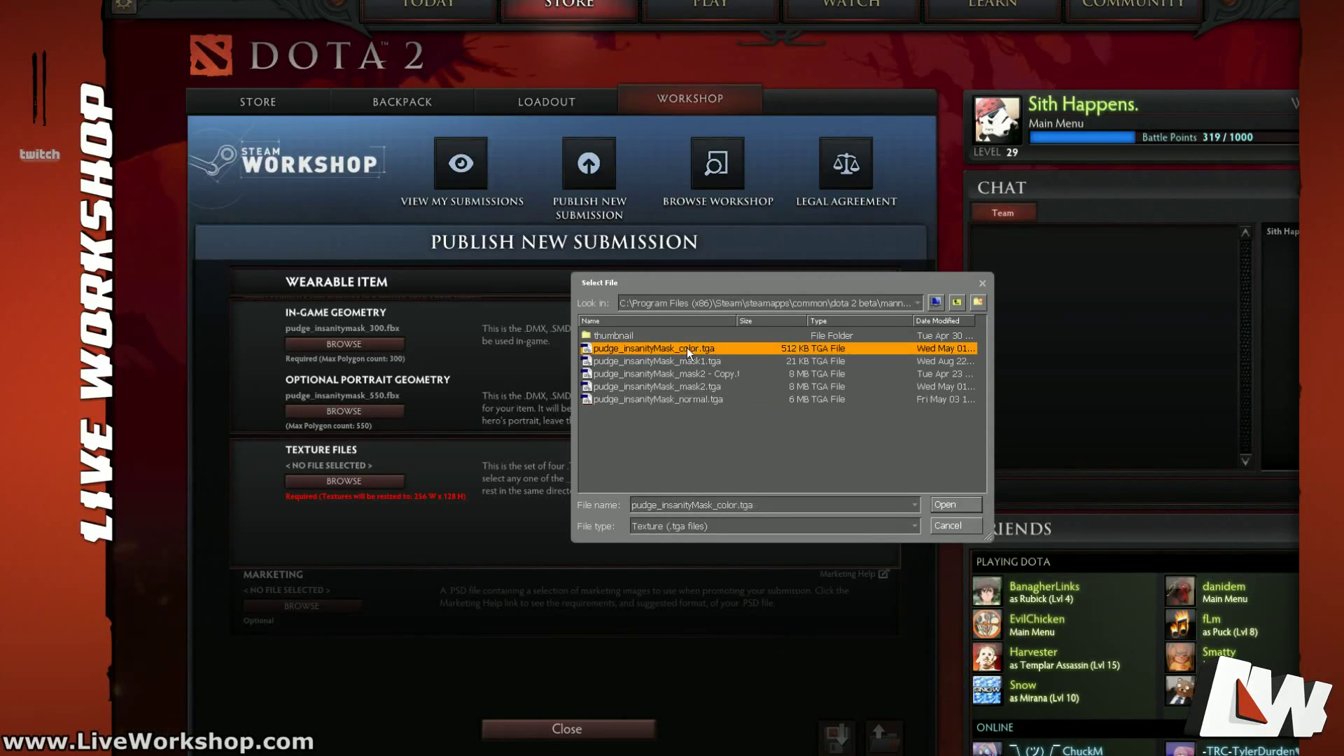
double_click(666, 348)
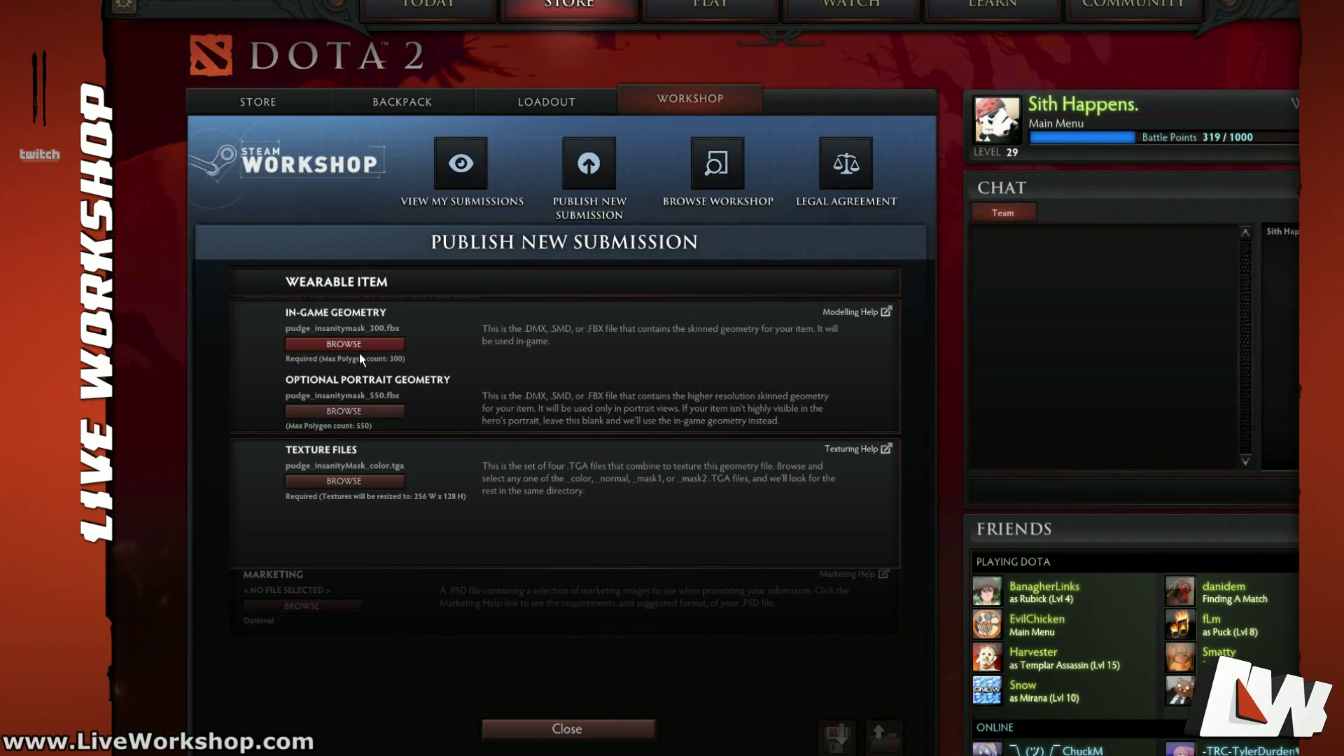
Step: Finish the wearable item's file setup, import the submission and accept the completed import
left_click(560, 728)
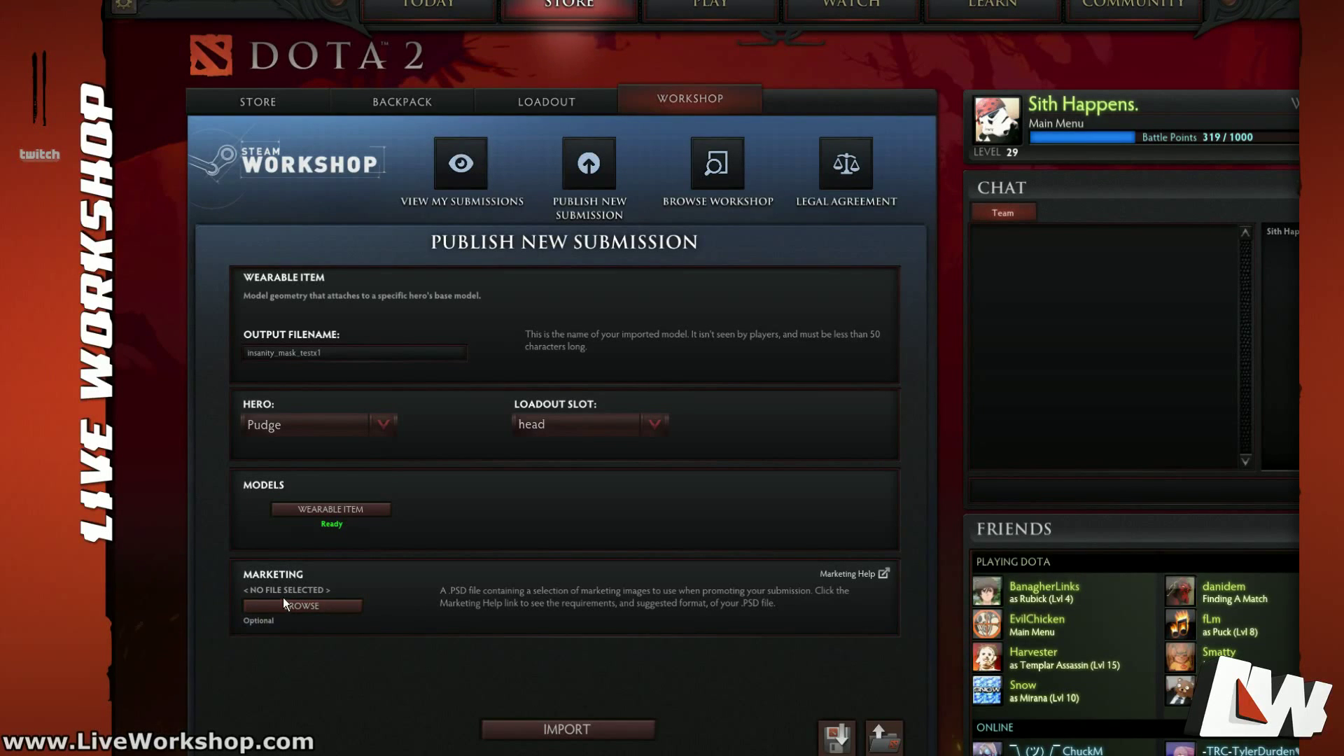
left_click(567, 730)
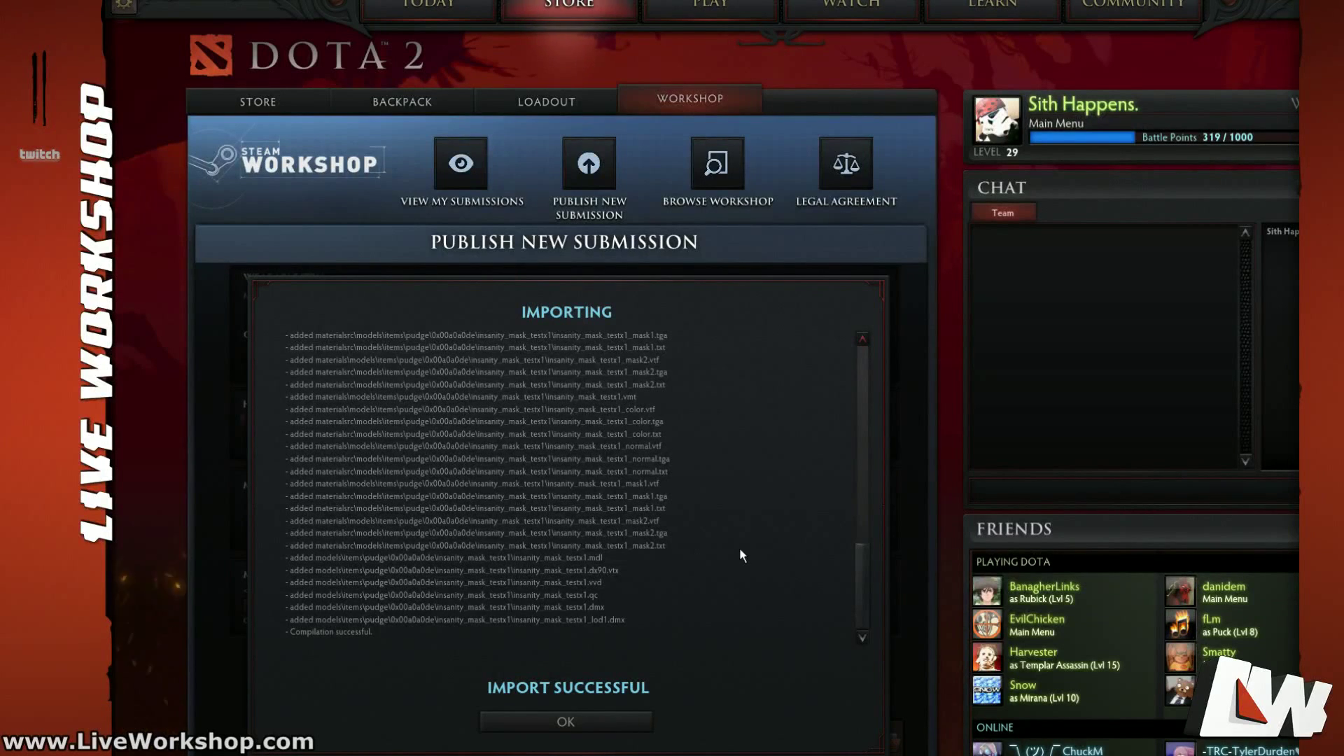
mouse_move(864, 581)
left_mouse_down()
mouse_move(861, 396)
mouse_move(869, 601)
mouse_move(867, 384)
mouse_move(860, 587)
left_mouse_up()
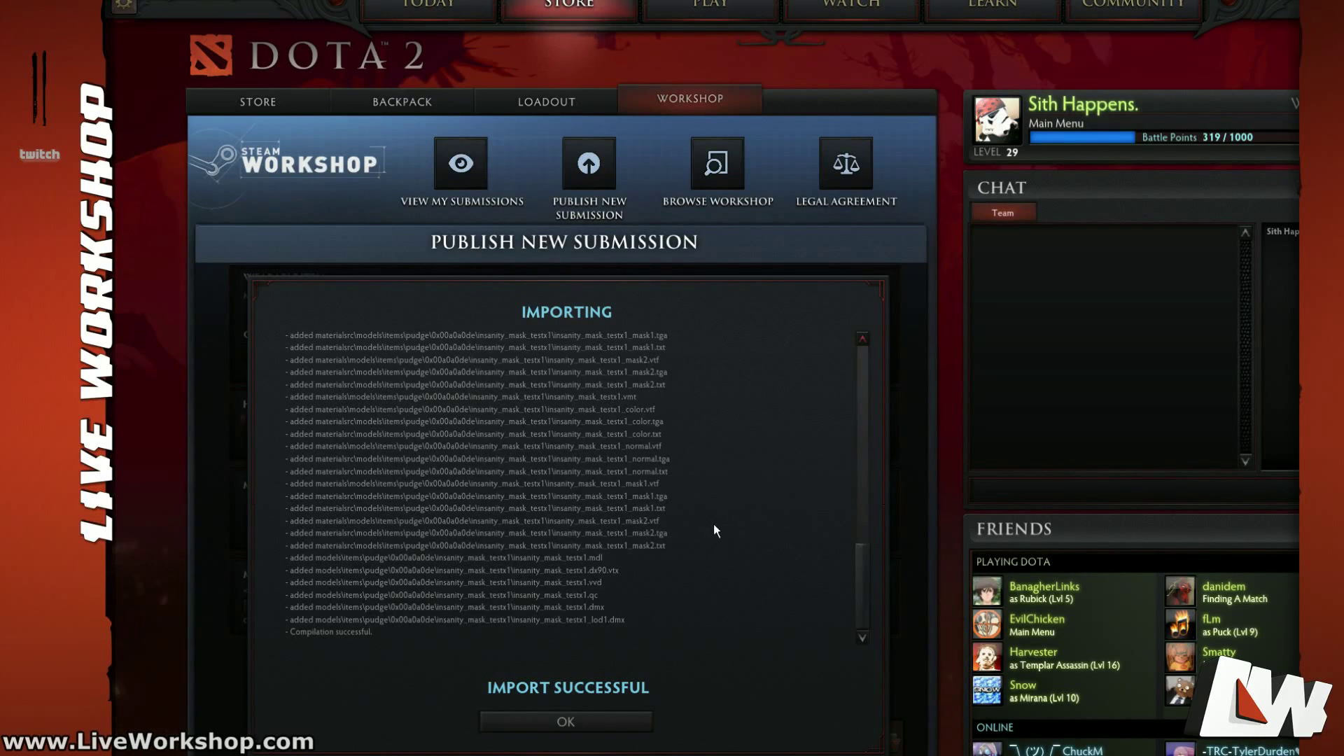
left_click(590, 717)
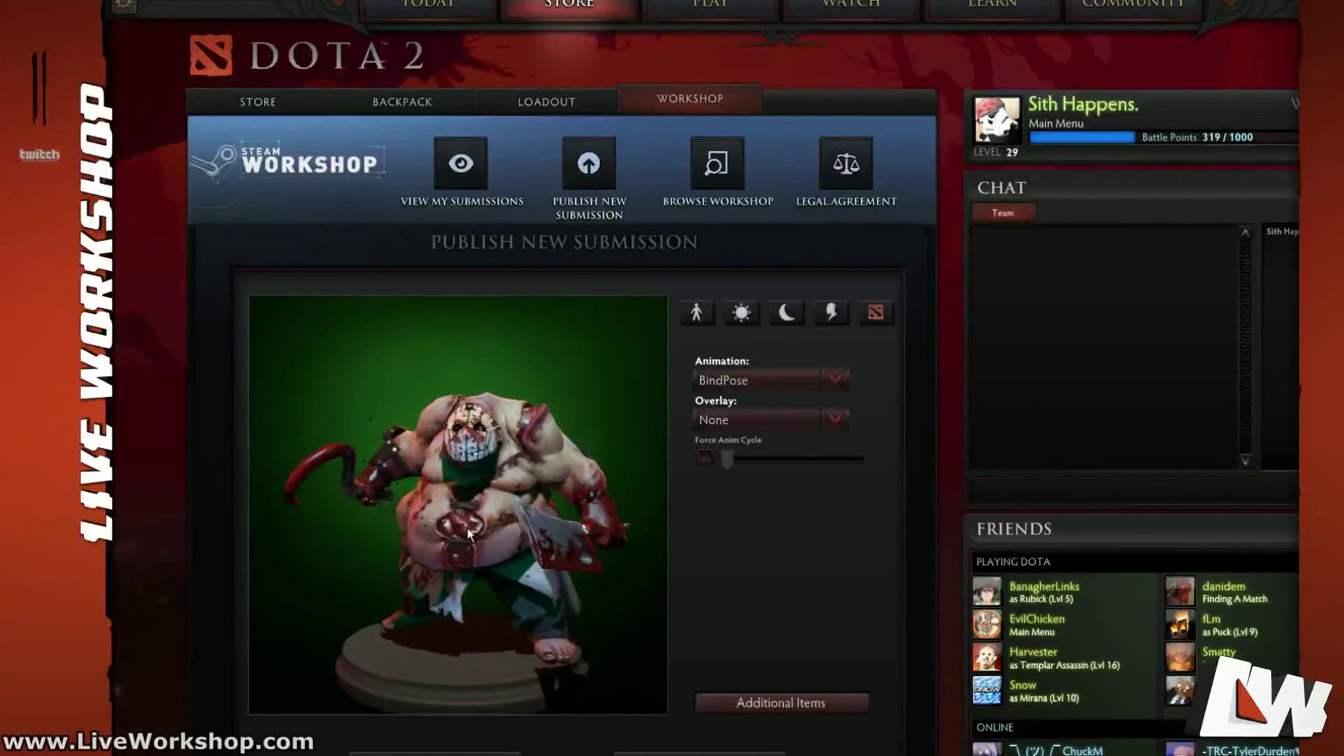
Step: Rotate the masked Pudge model and preview it with the pudge_idle and pudge_walkN animations
left_click_drag(459, 529, 665, 427)
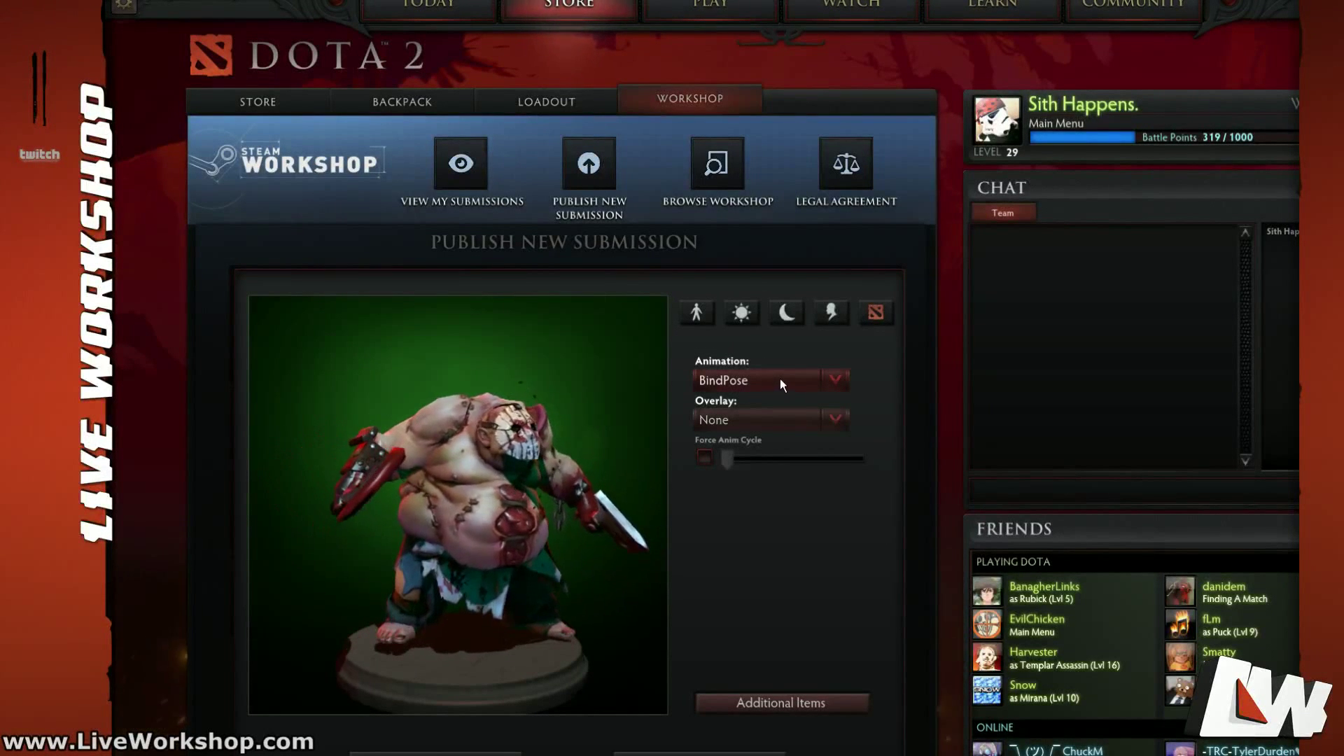
left_click(726, 381)
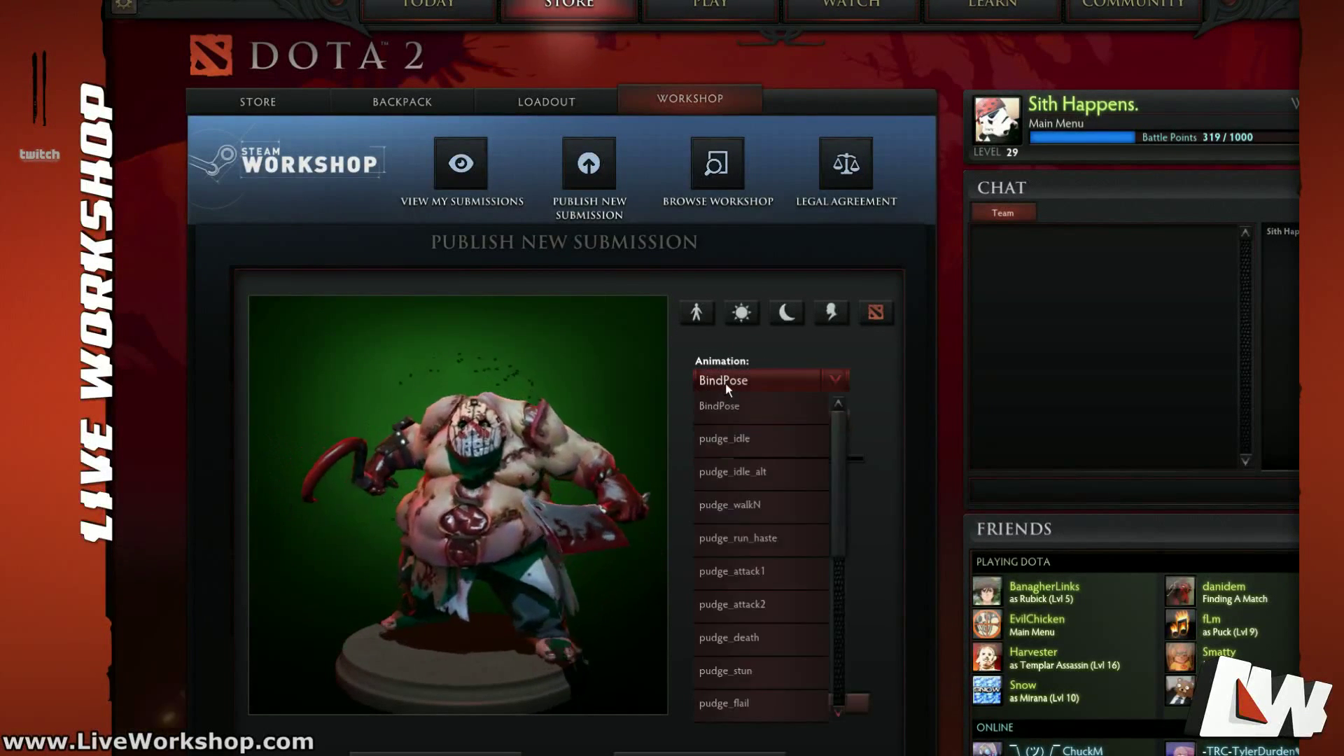
left_click(726, 437)
left_click(767, 381)
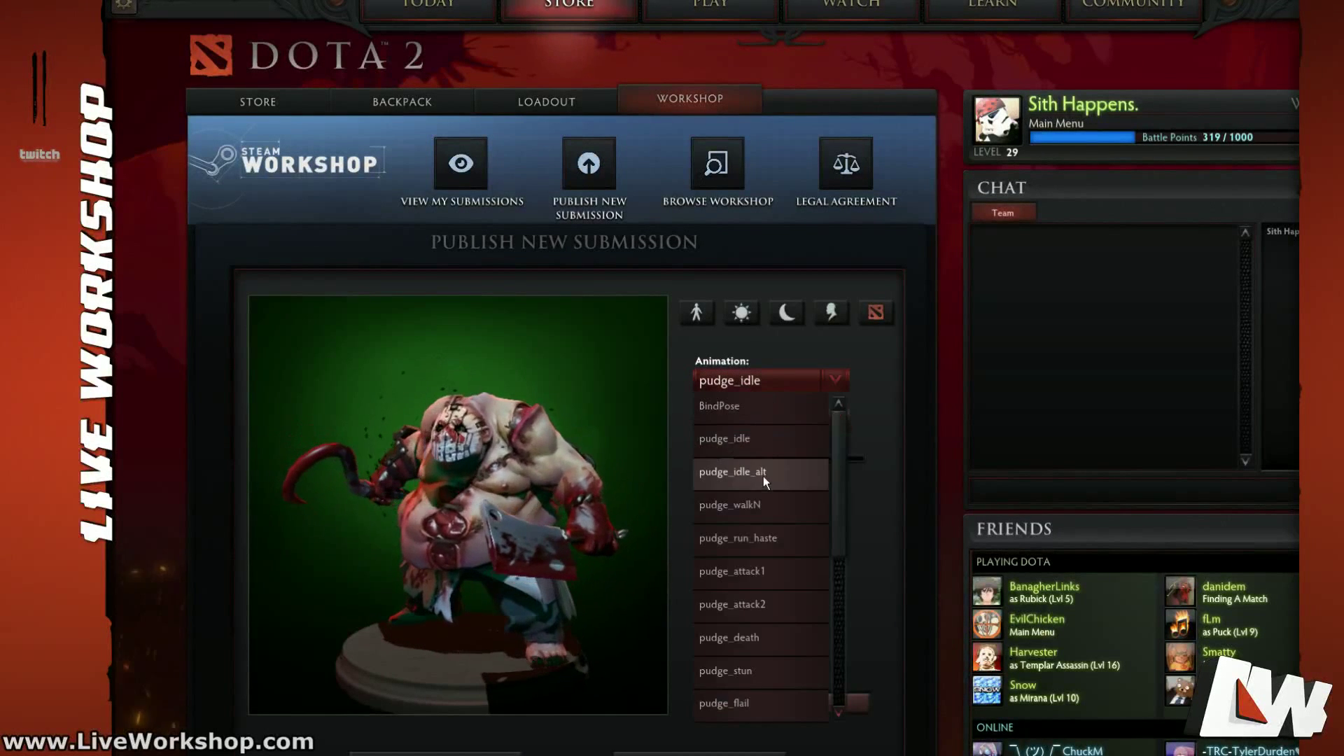
left_click(766, 497)
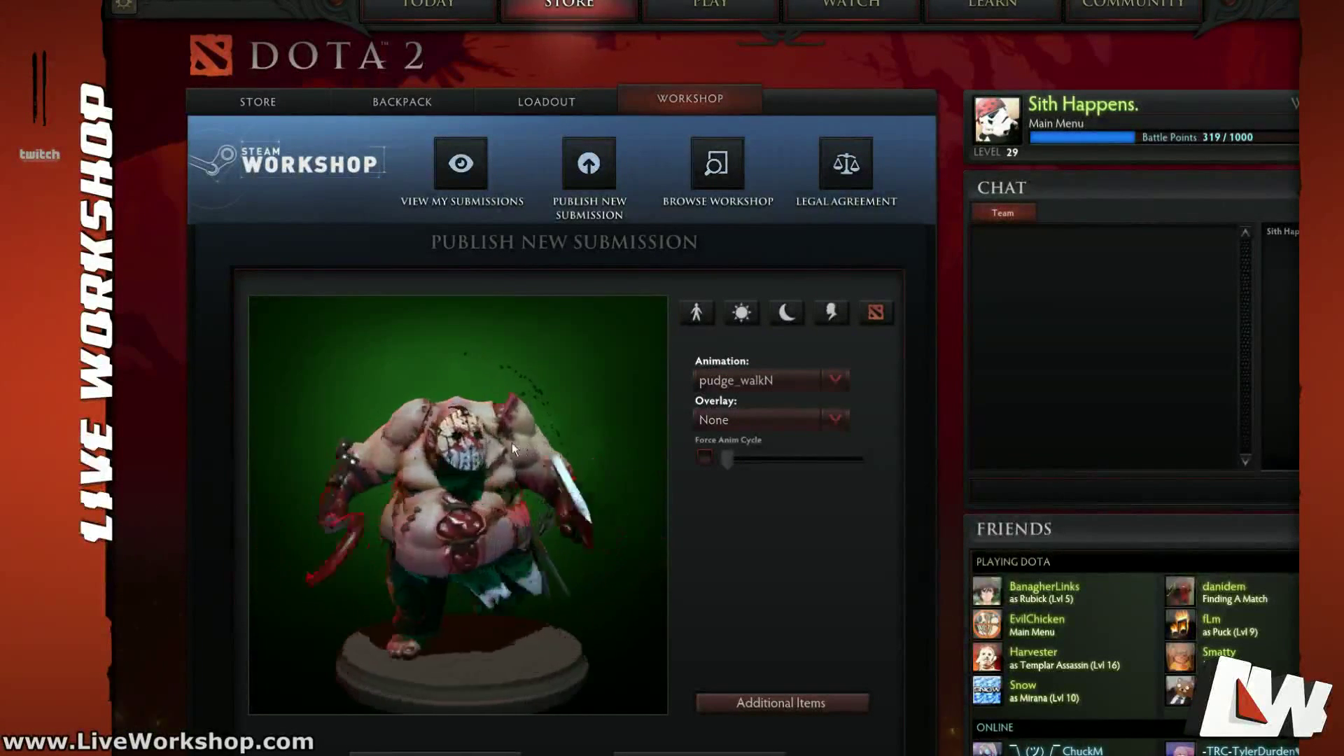
Step: Preview the mask on Pudge with the pudge_run_haste and pudge_attack1 animations
left_click(756, 380)
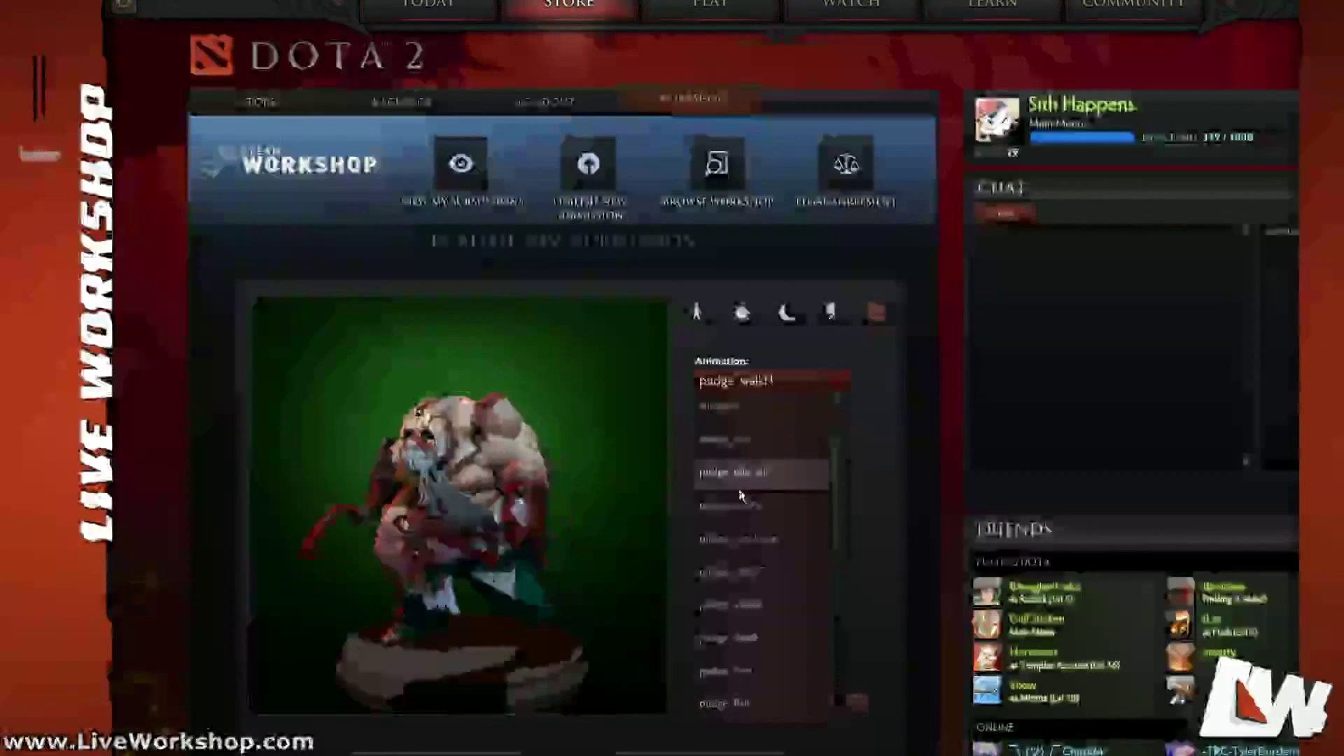
left_click(765, 544)
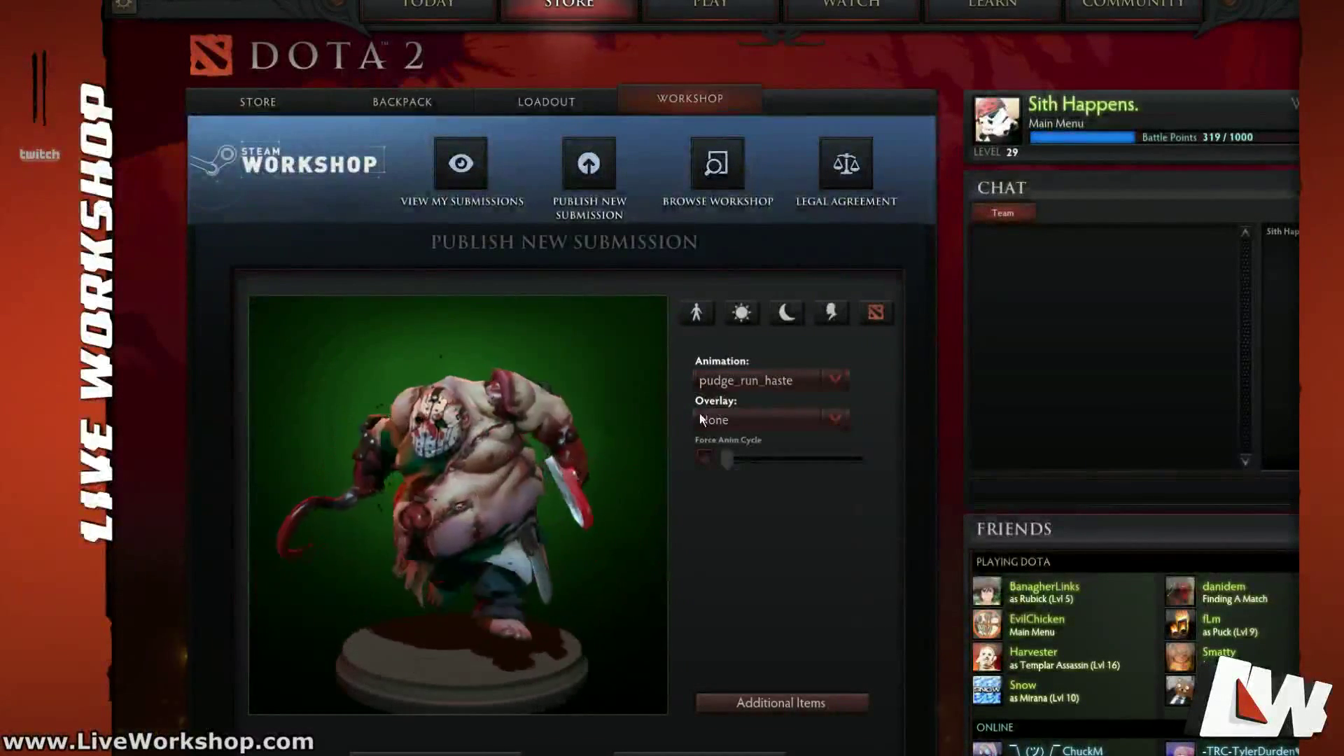
left_click(763, 380)
left_click(762, 574)
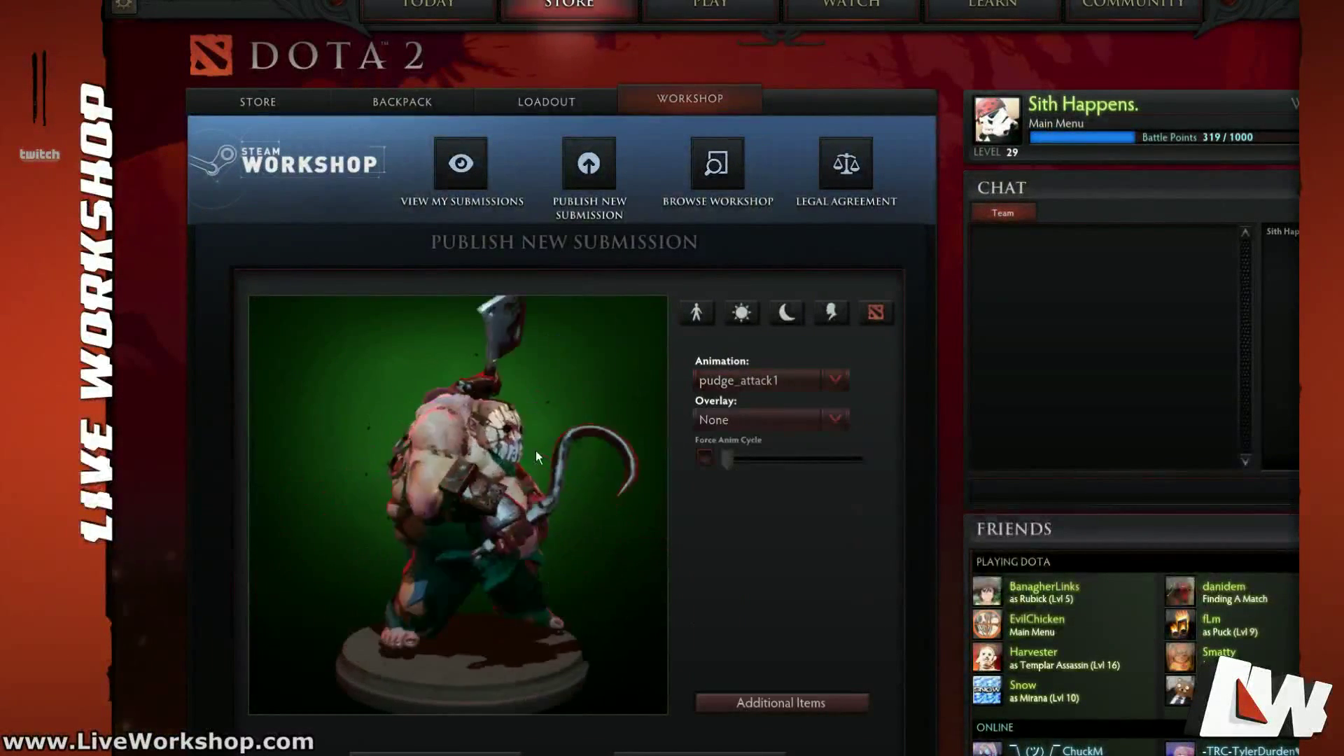
left_click(742, 385)
left_click(768, 580)
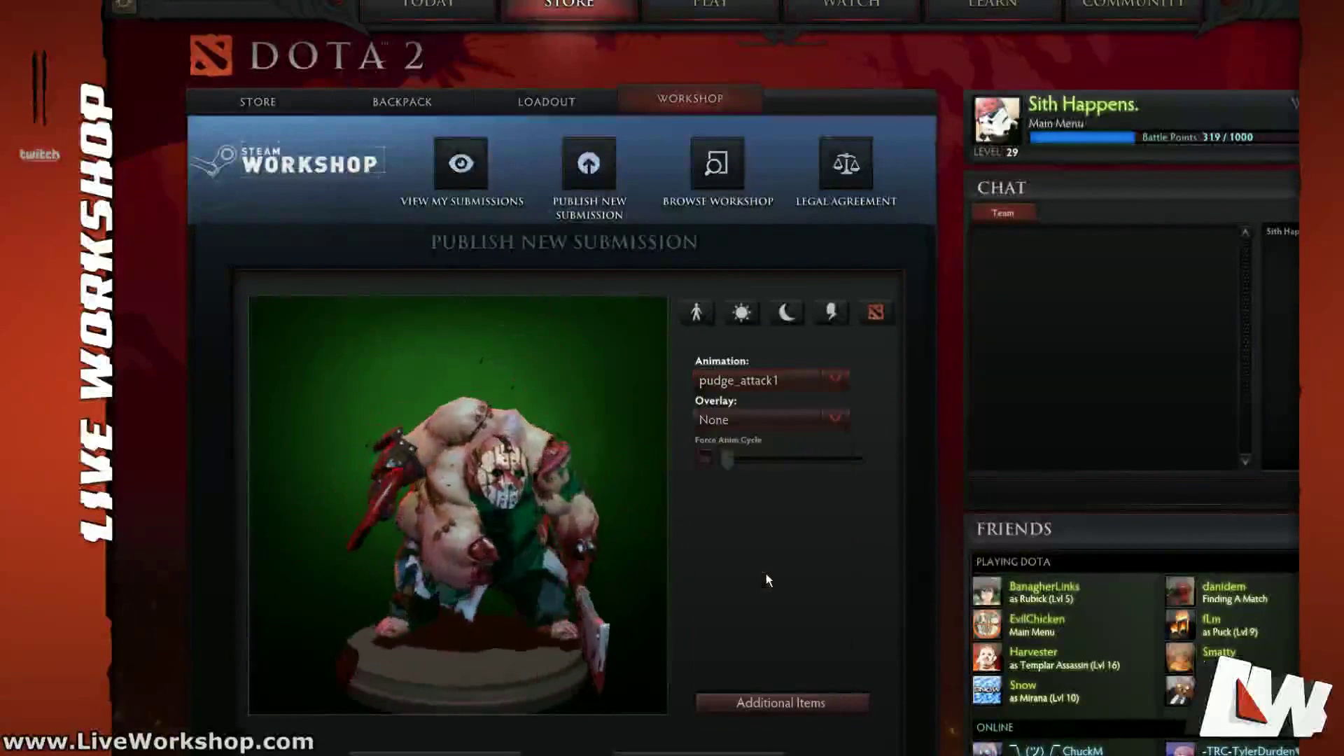
Step: Preview the mask with the pudge_stun animation and return the model to BindPose
left_click_drag(497, 497, 595, 481)
left_click(767, 382)
scroll(763, 584, "down", 3)
left_click(756, 571)
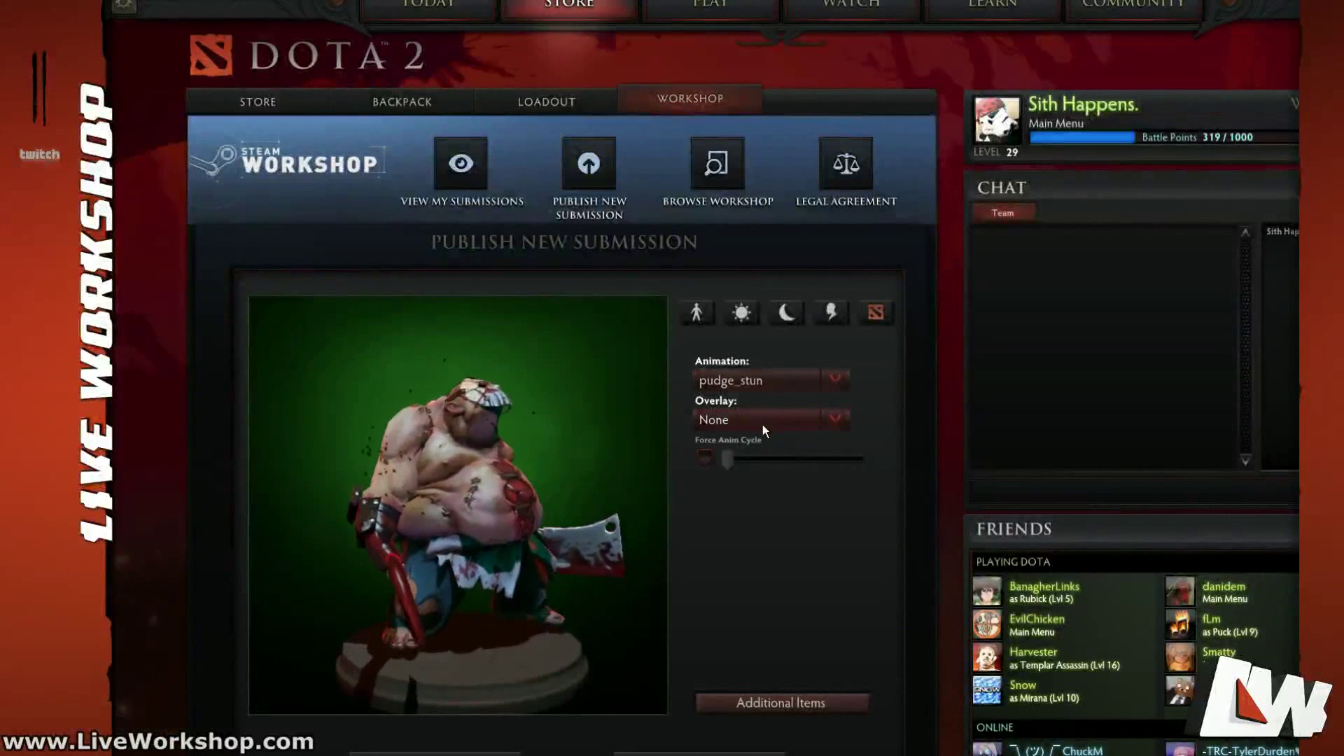
left_click(769, 380)
left_click_drag(837, 461, 822, 424)
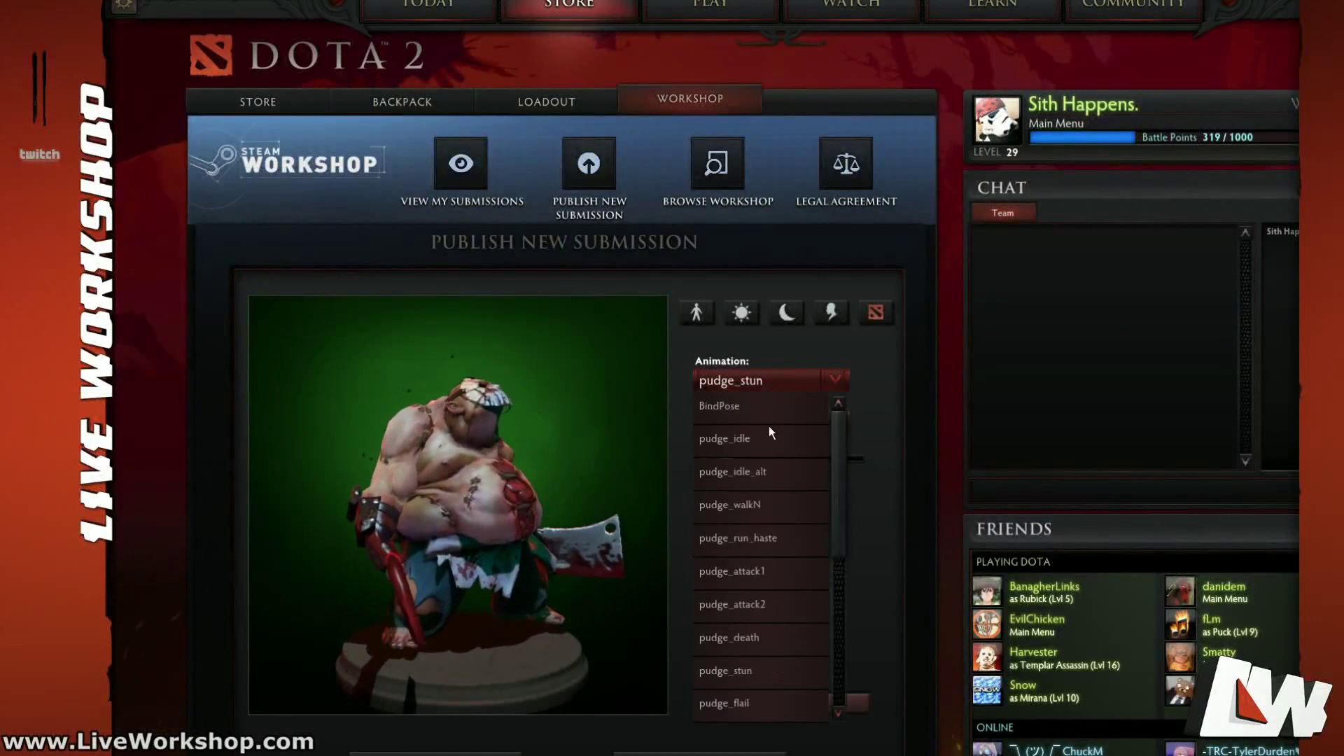
left_click(749, 413)
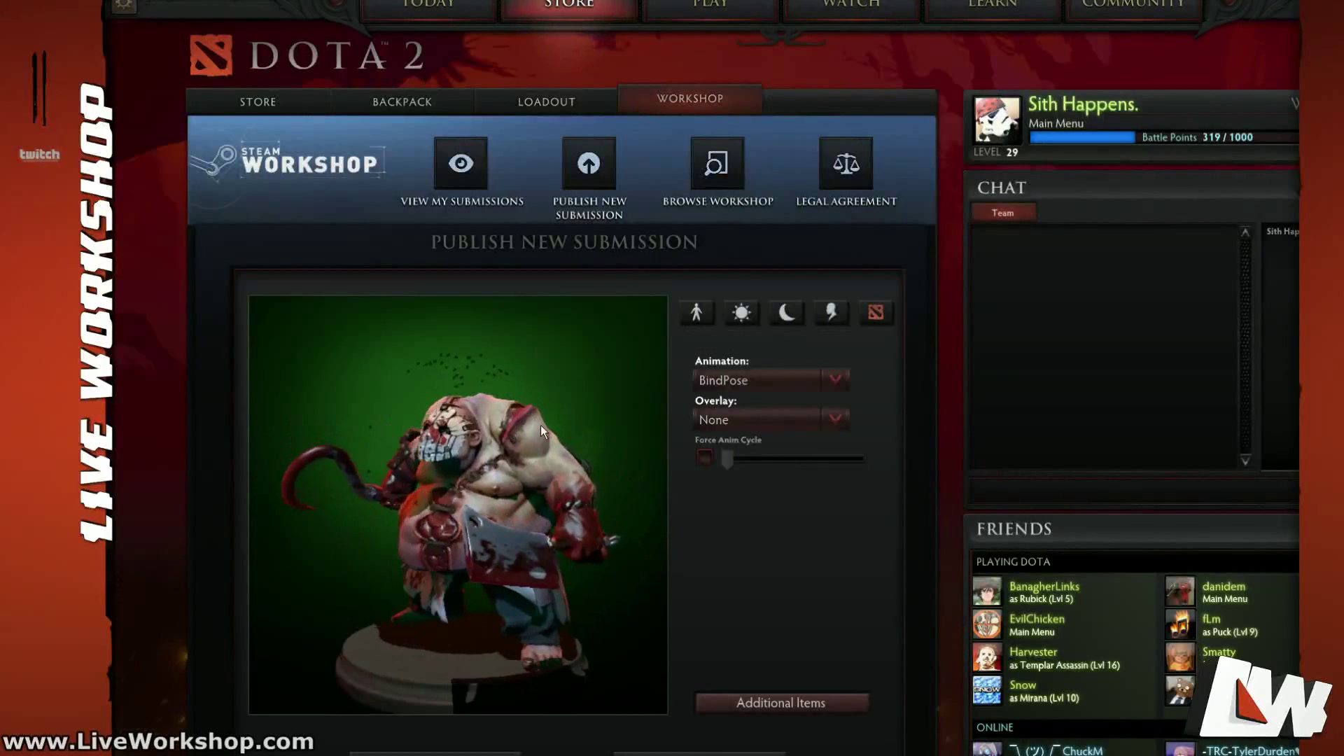
Step: Compare the masked Pudge in the day and night lighting previews, ending on night lighting
left_click(744, 311)
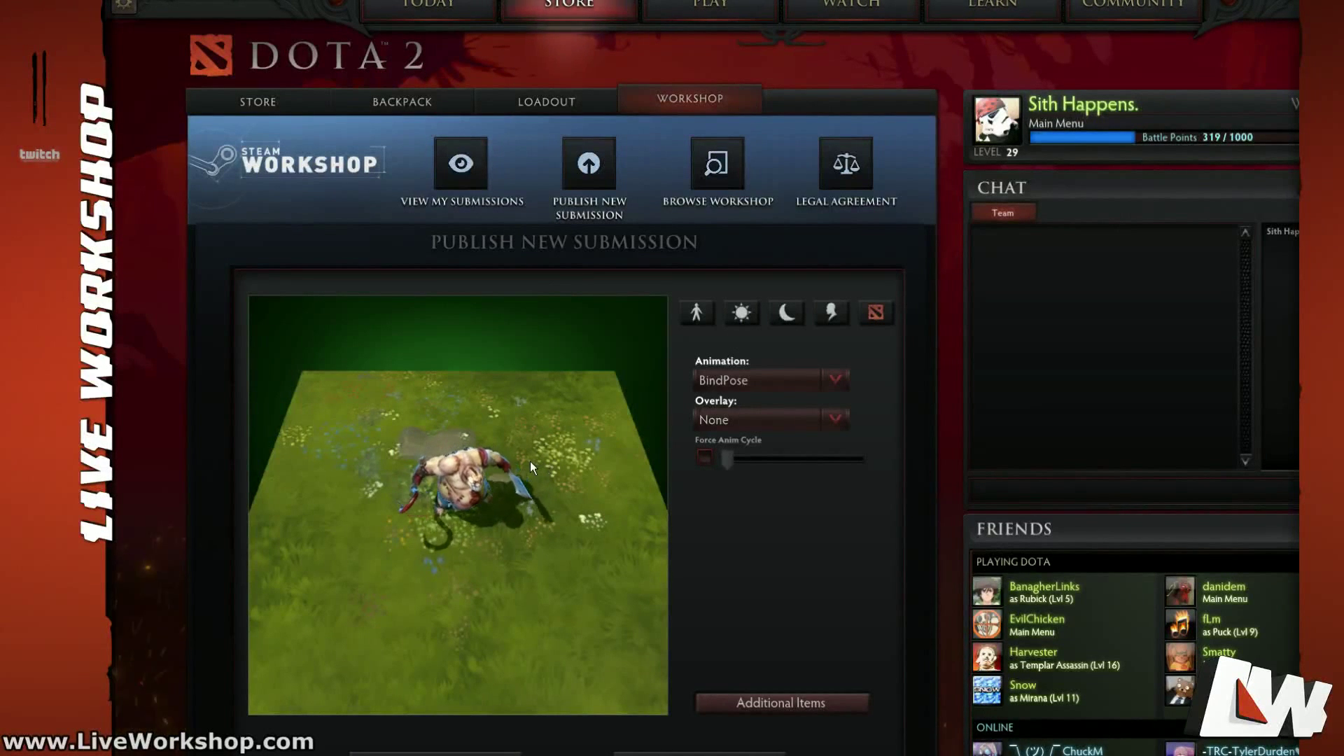
left_click(779, 312)
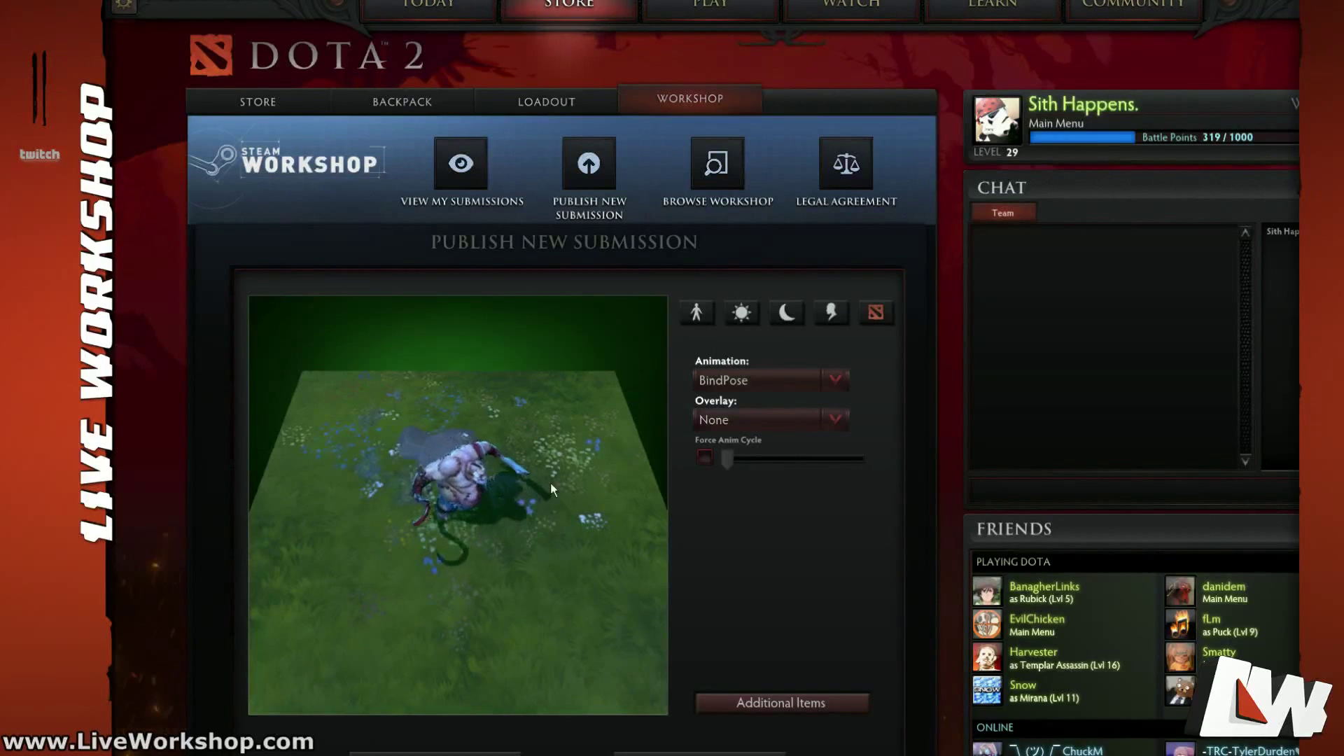
left_click(742, 313)
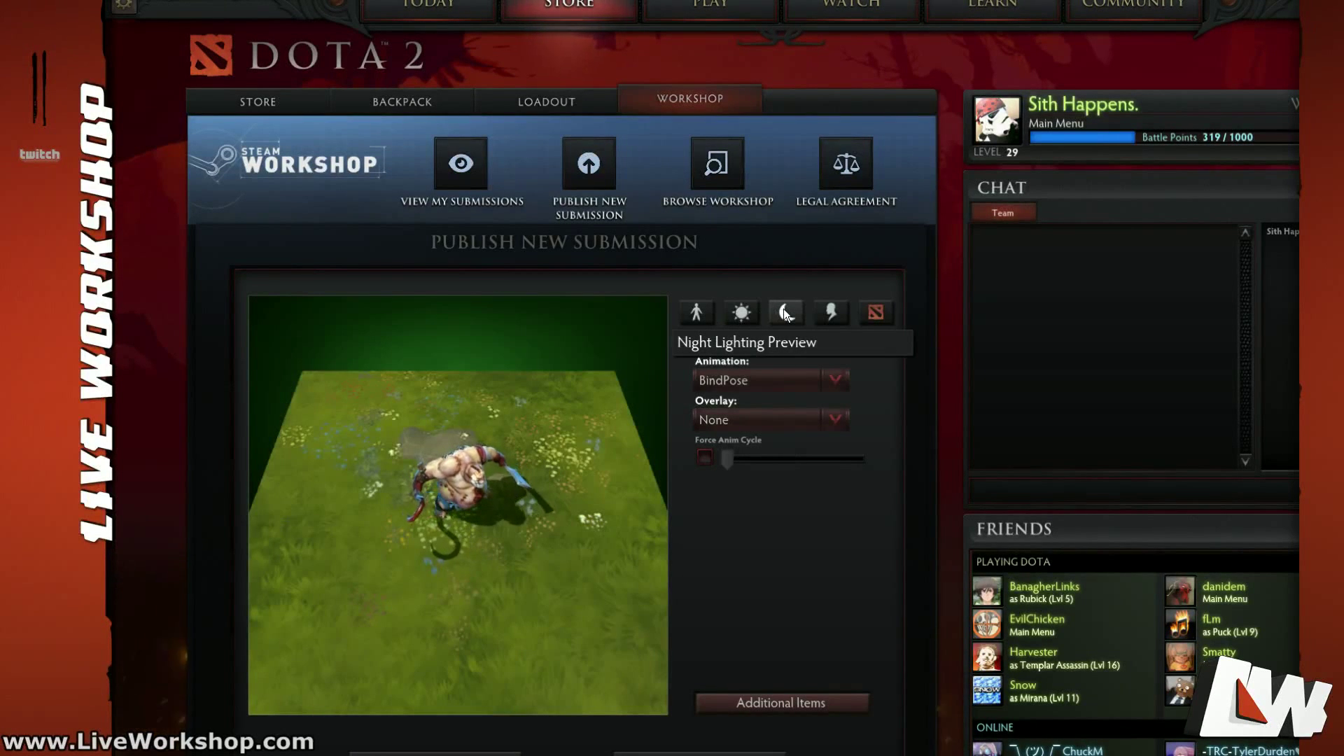
left_click(783, 311)
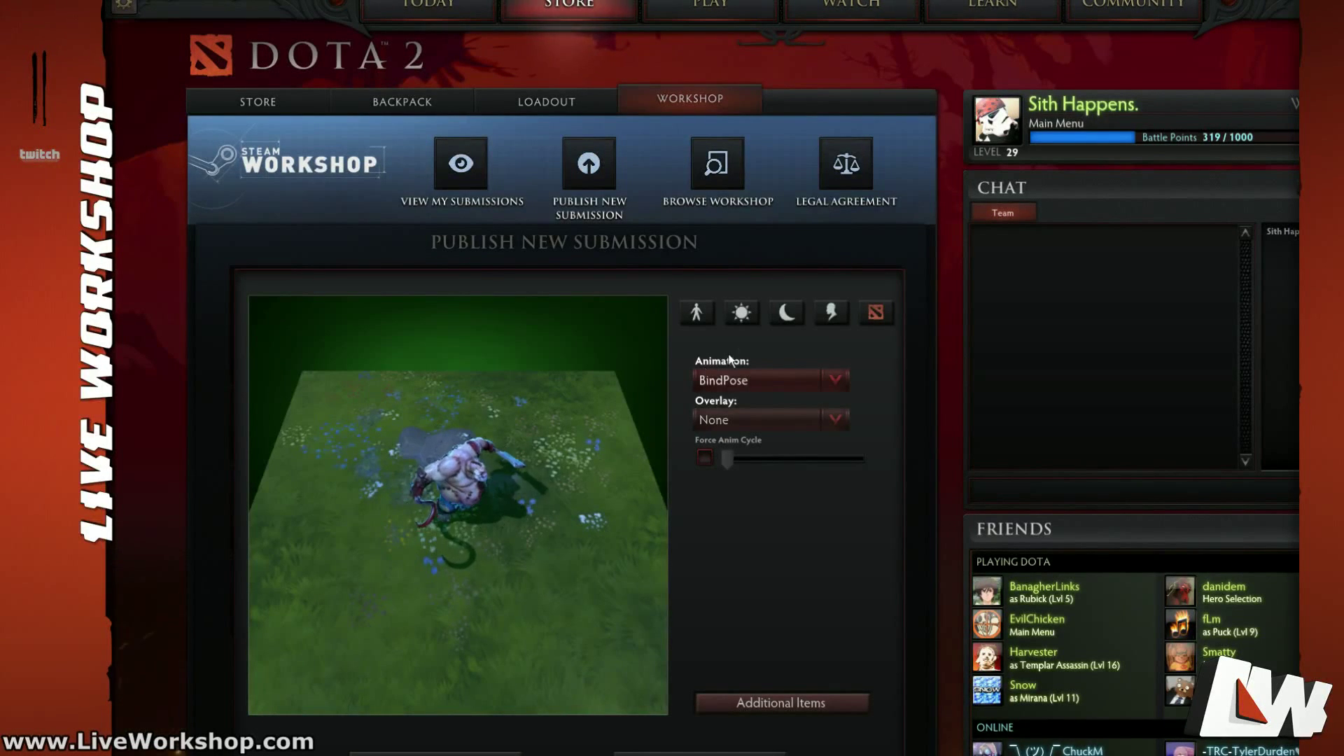
left_click(741, 312)
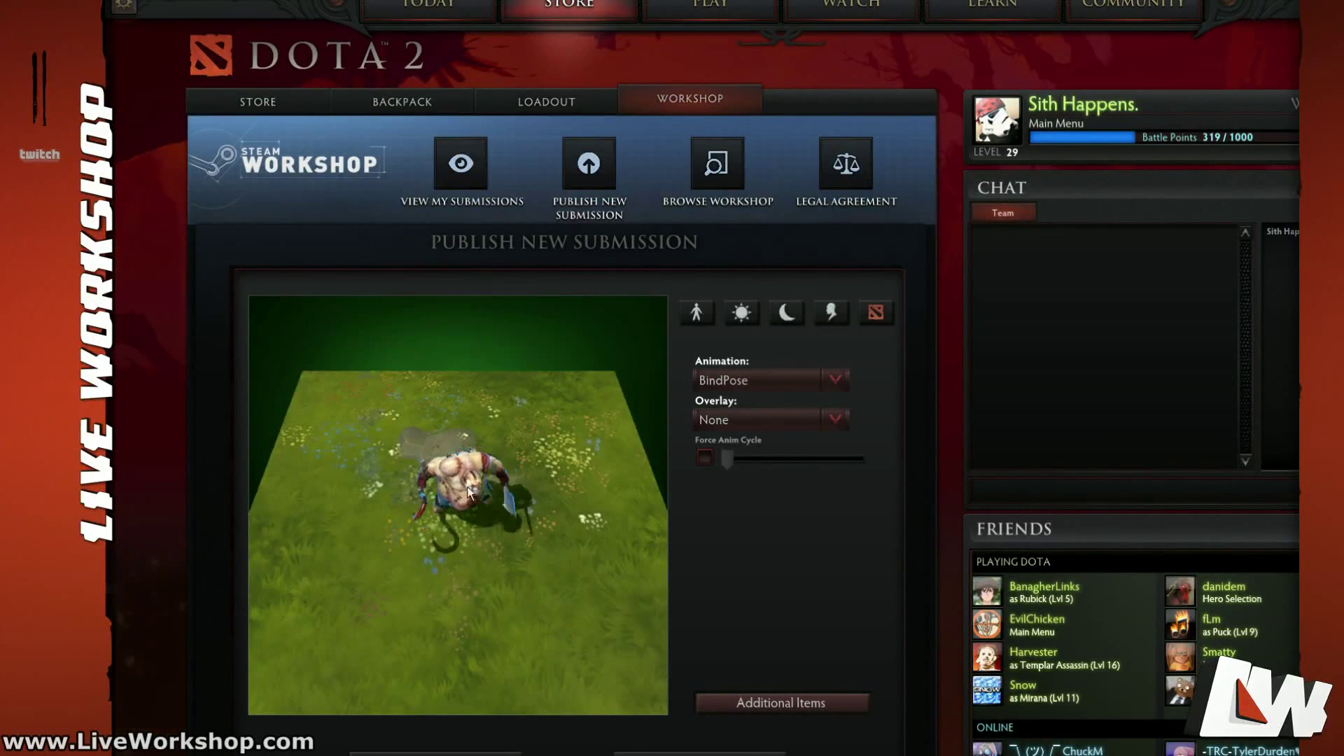
left_click(787, 313)
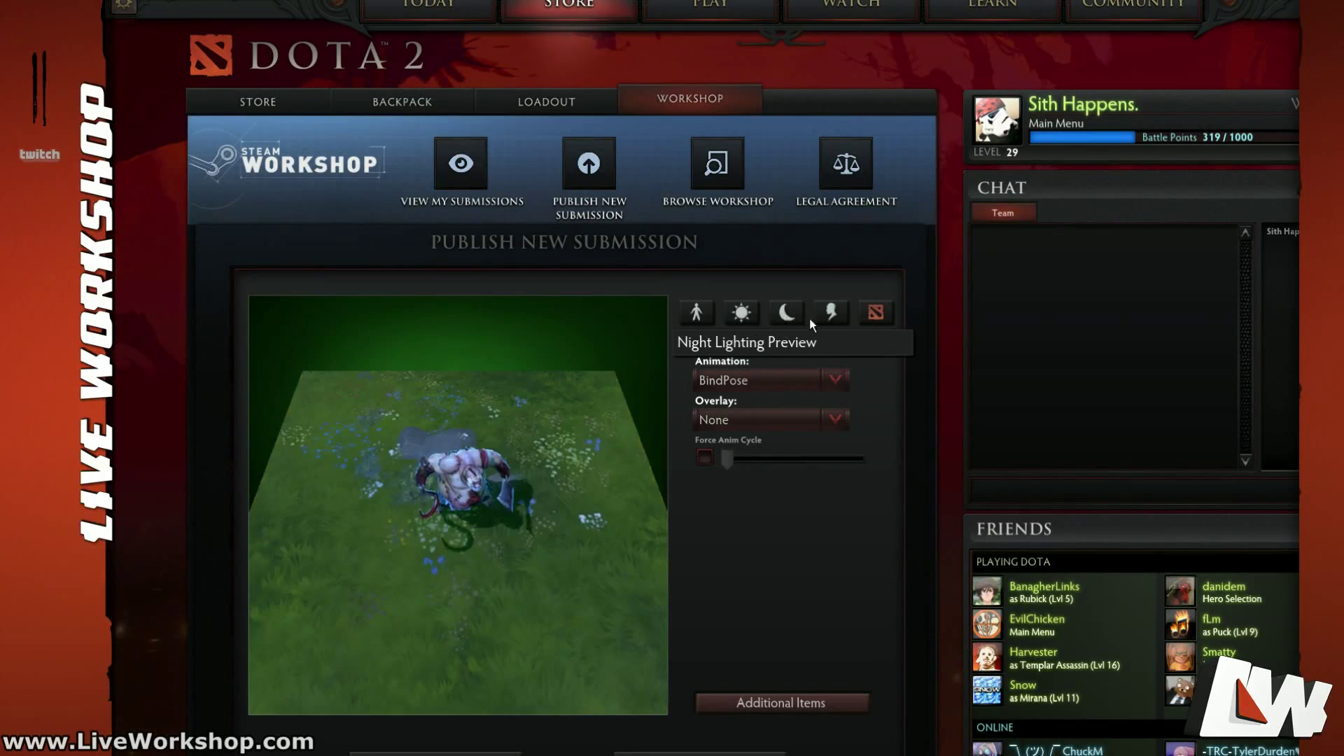
Step: Compare the mask in the hero portrait preview and the full-body preview, ending on the full-body view
left_click(831, 313)
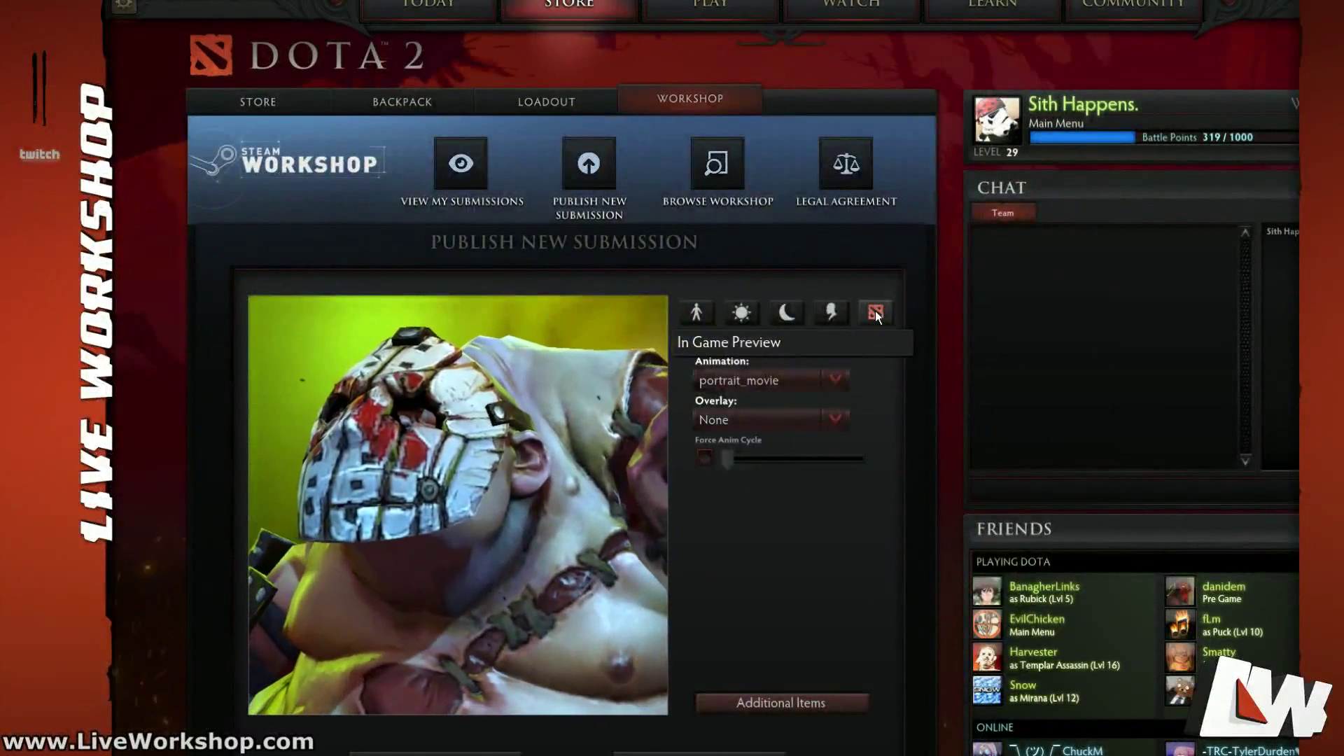
left_click(697, 313)
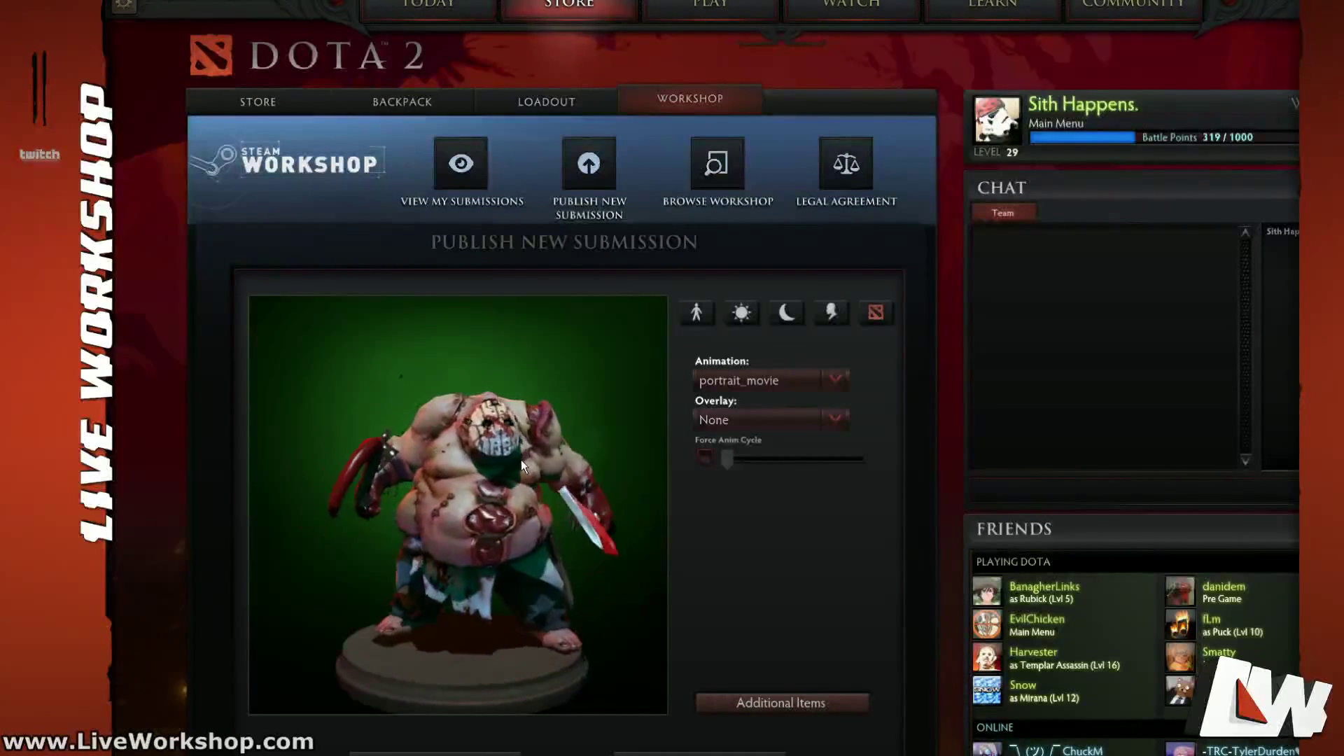
left_click(823, 316)
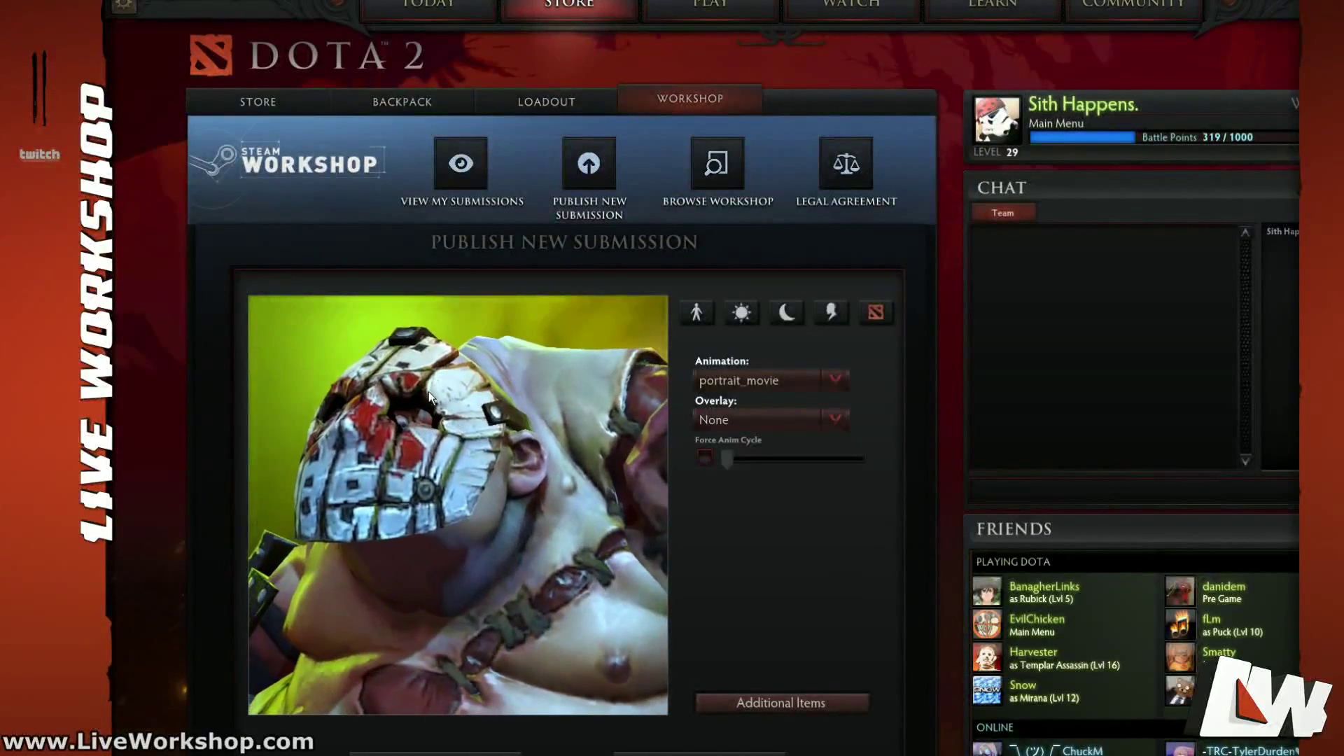
left_click(696, 313)
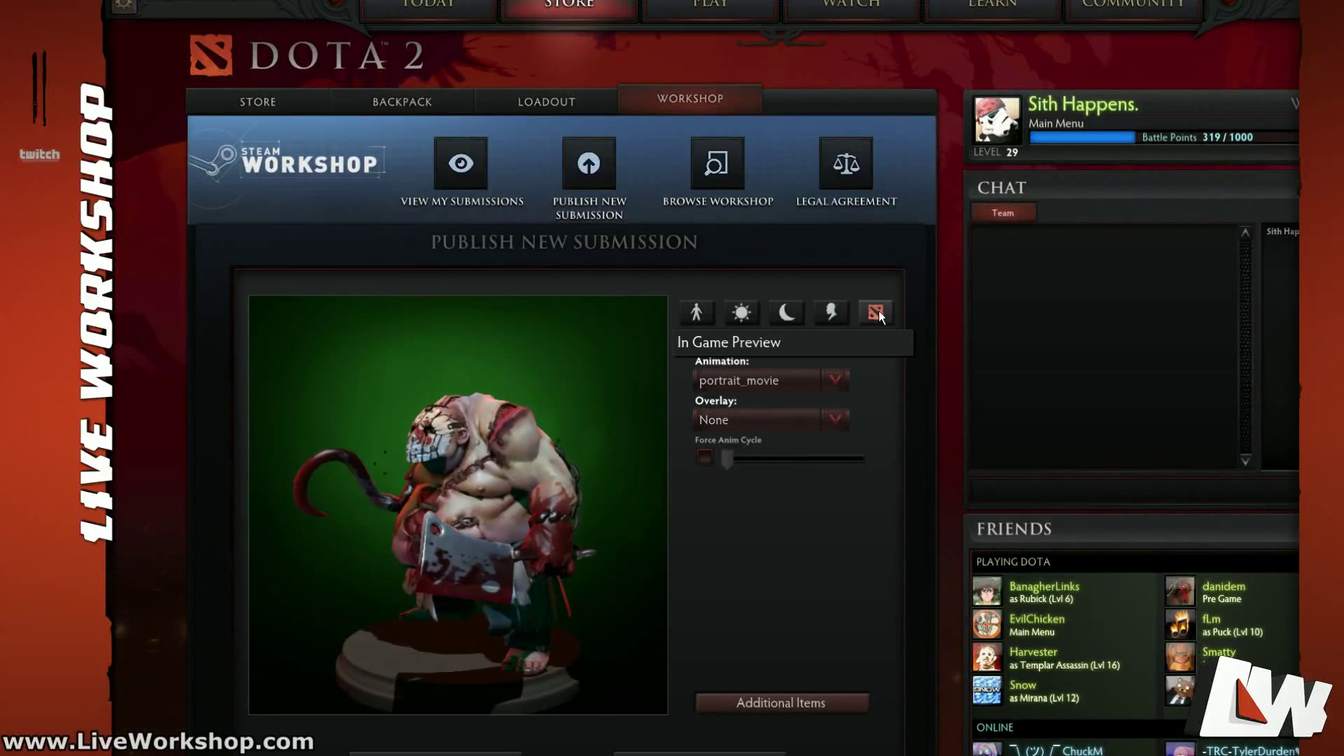
Step: Enable Force Anim Cycle for the portrait_movie animation and move its cycle position to slightly before the midpoint
left_click(754, 415)
left_click(754, 415)
left_click(756, 376)
left_click(756, 376)
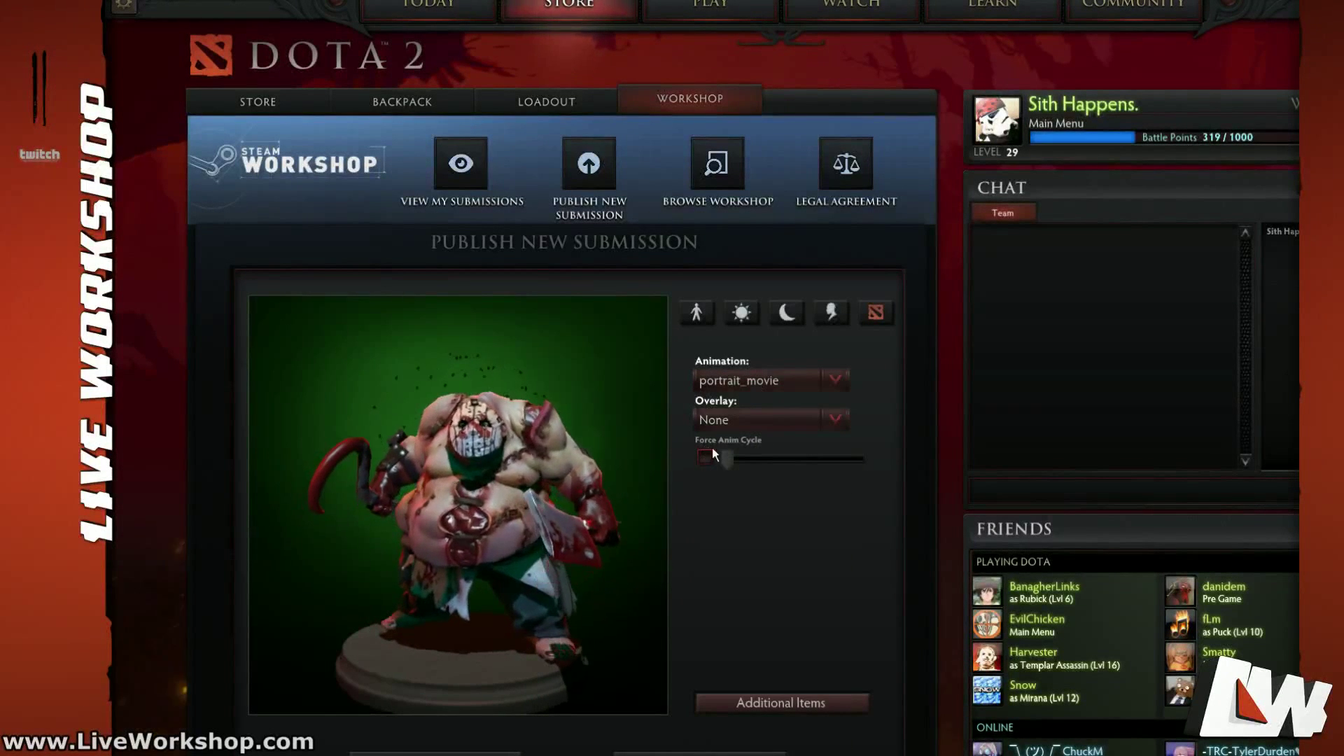
left_click(705, 457)
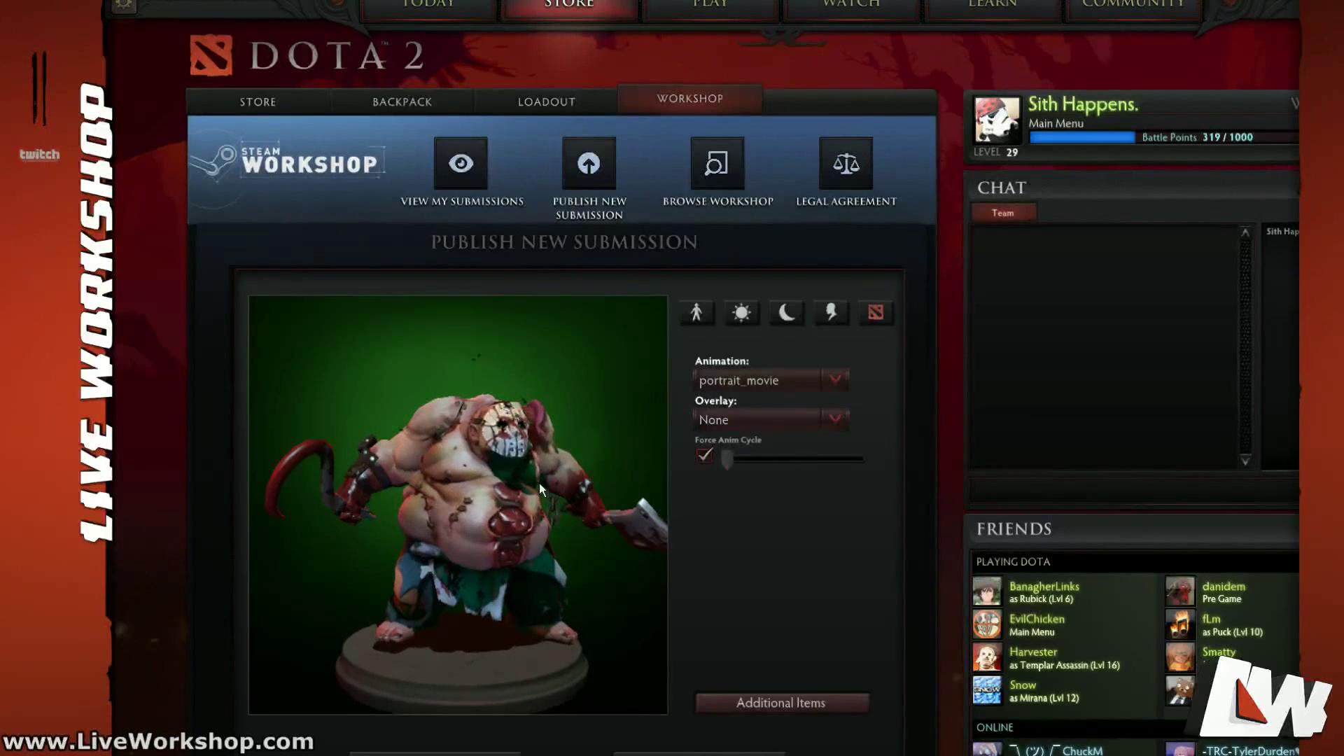
left_click_drag(728, 459, 788, 457)
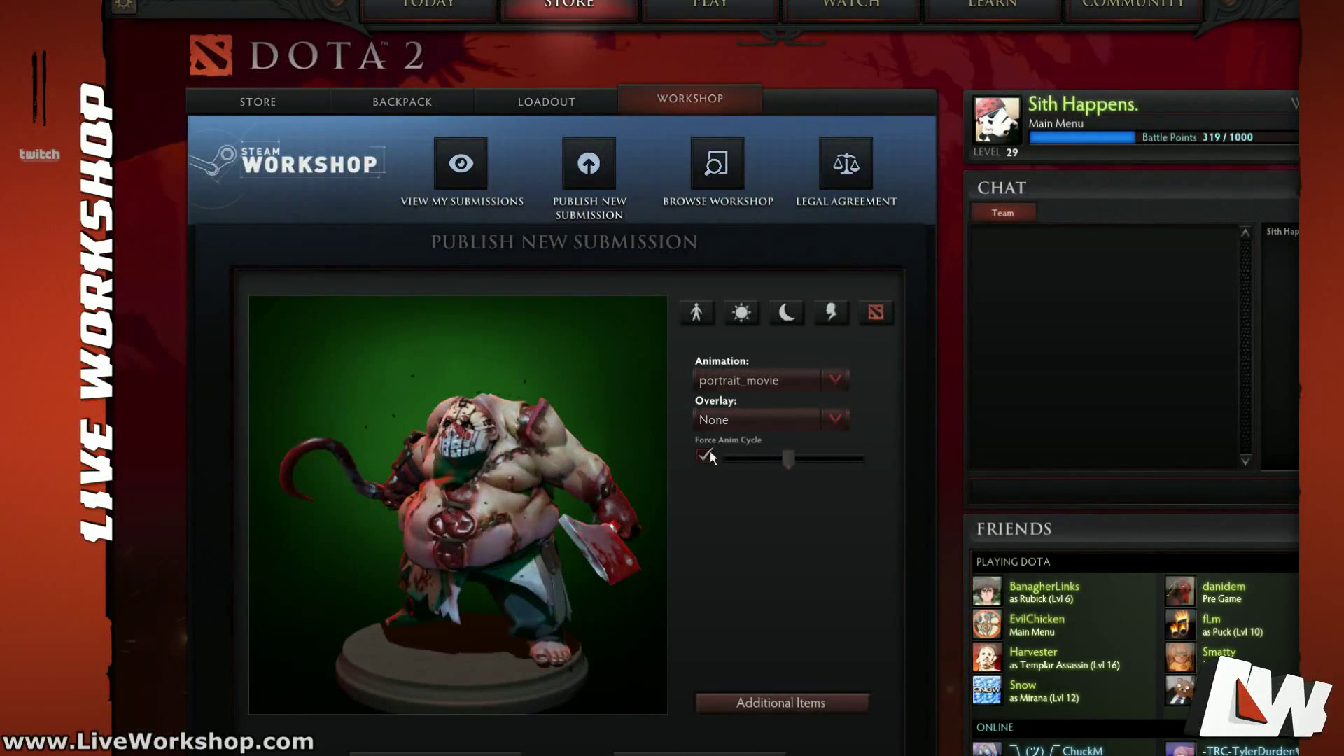
Step: Preview the mask with the pudge_dismember_start and pudge_attack1 animations, turning the model to inspect the fit during the attack
left_click(757, 381)
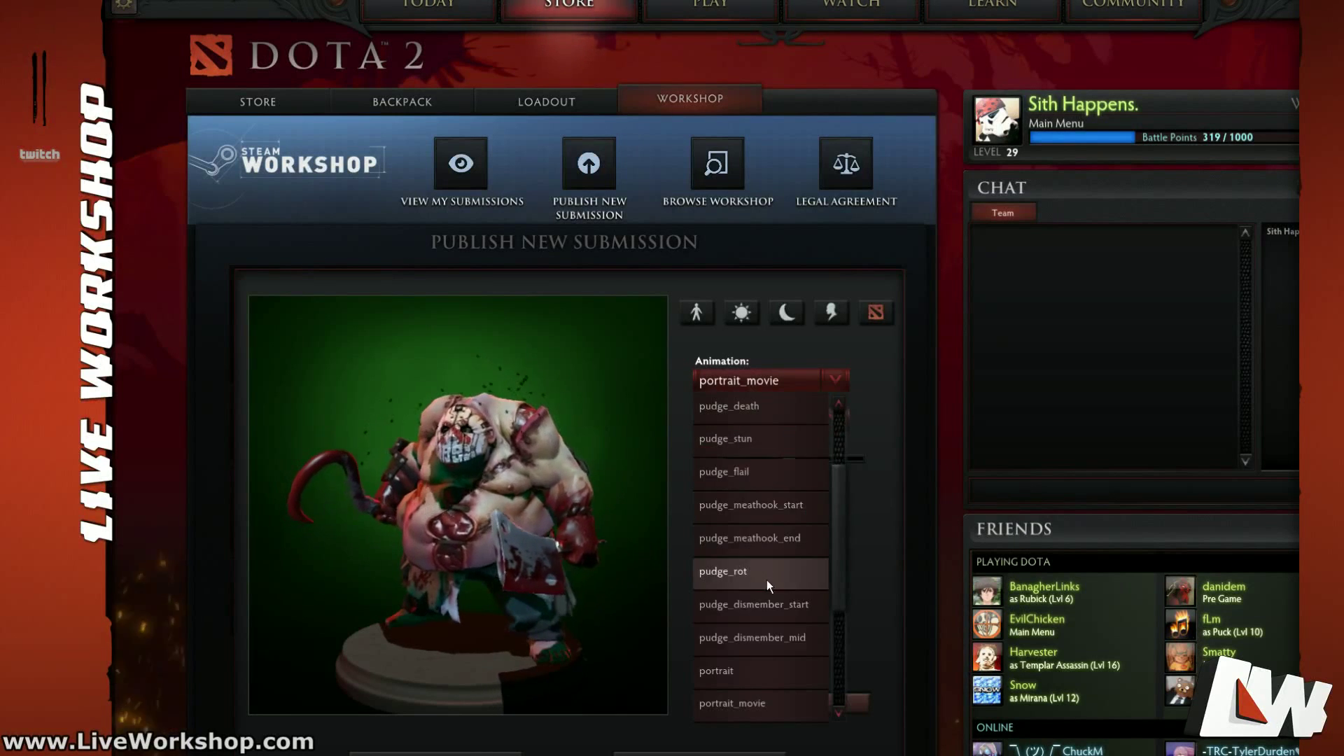
left_click(775, 606)
left_click(763, 380)
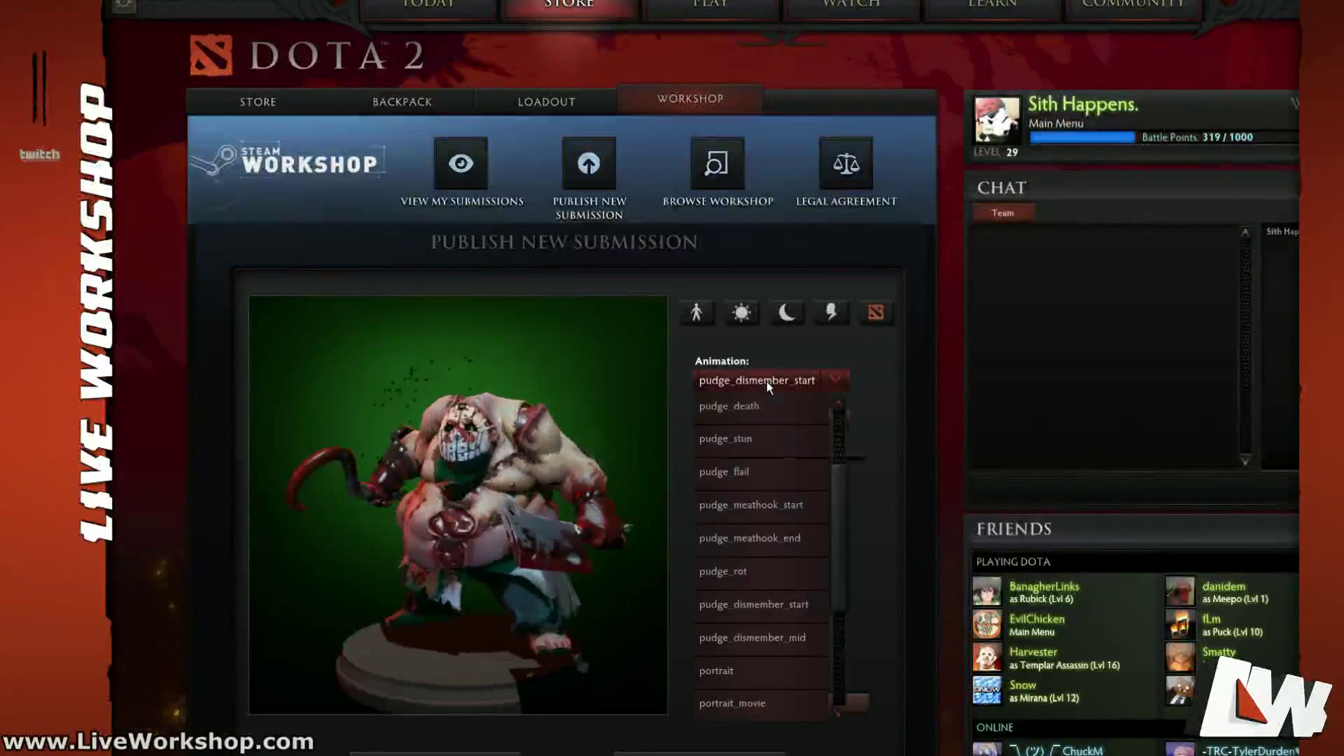
scroll(783, 528, "up", 3)
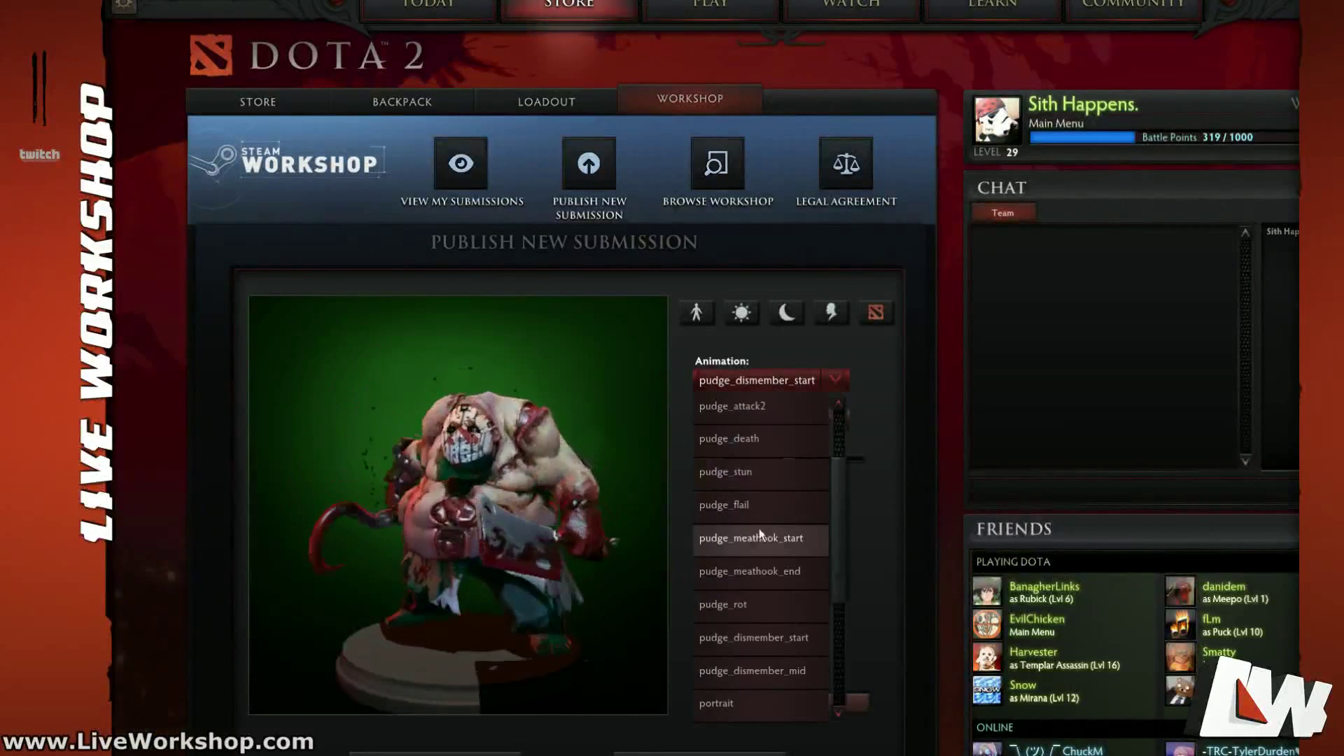
scroll(759, 528, "up", 2)
left_click(757, 448)
left_click_drag(450, 485, 485, 486)
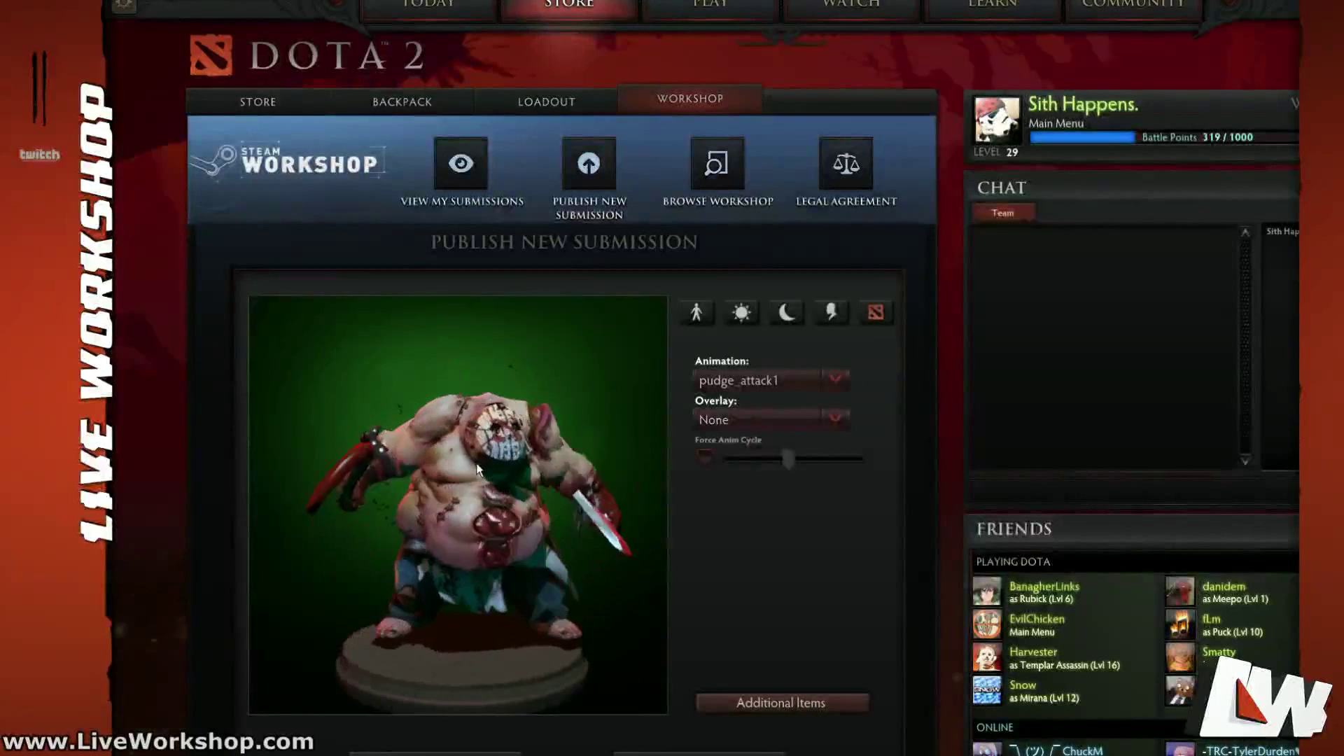
left_click_drag(431, 477, 465, 493)
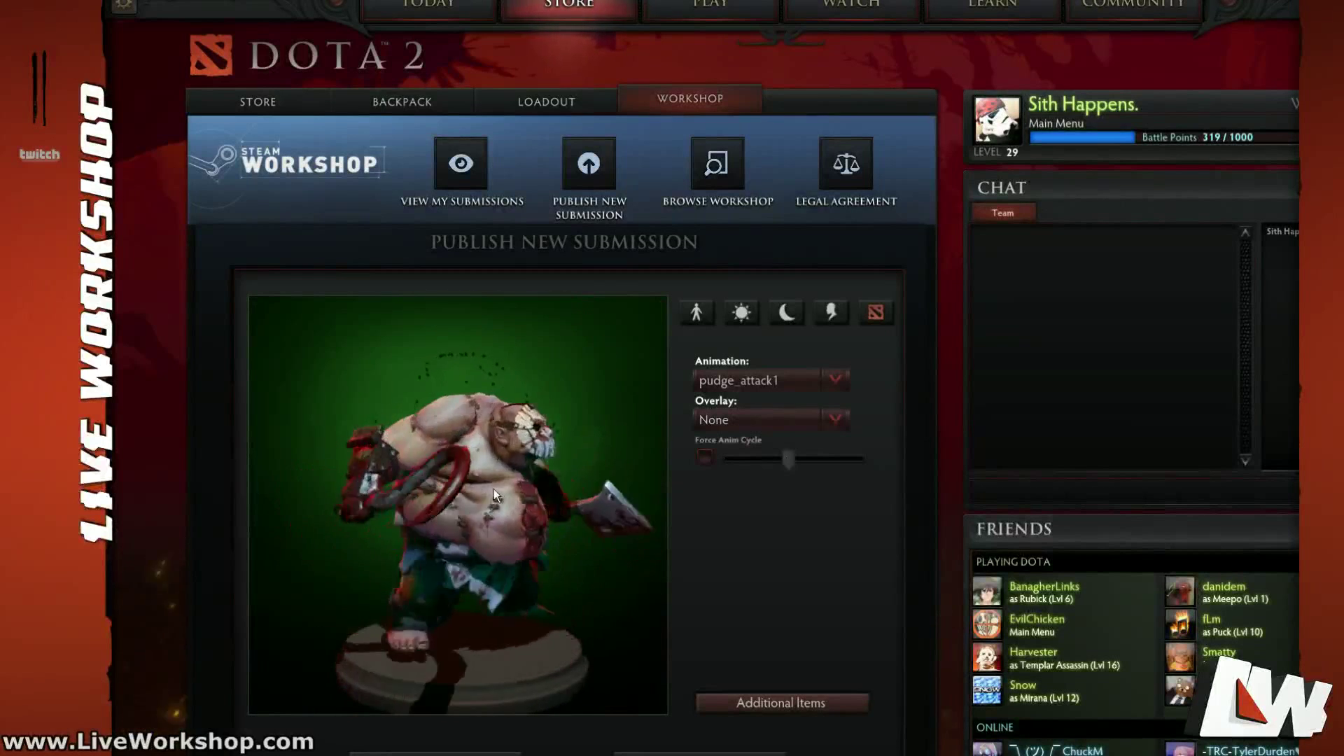
Step: Use Force Anim Cycle to scrub the pudge_attack1 animation, inspect the mask from another angle, and move the cycle position to the start
left_click(705, 456)
mouse_move(789, 460)
left_mouse_down()
mouse_move(825, 462)
mouse_move(780, 459)
left_mouse_up()
left_click_drag(619, 503, 506, 509)
left_click_drag(791, 461, 715, 462)
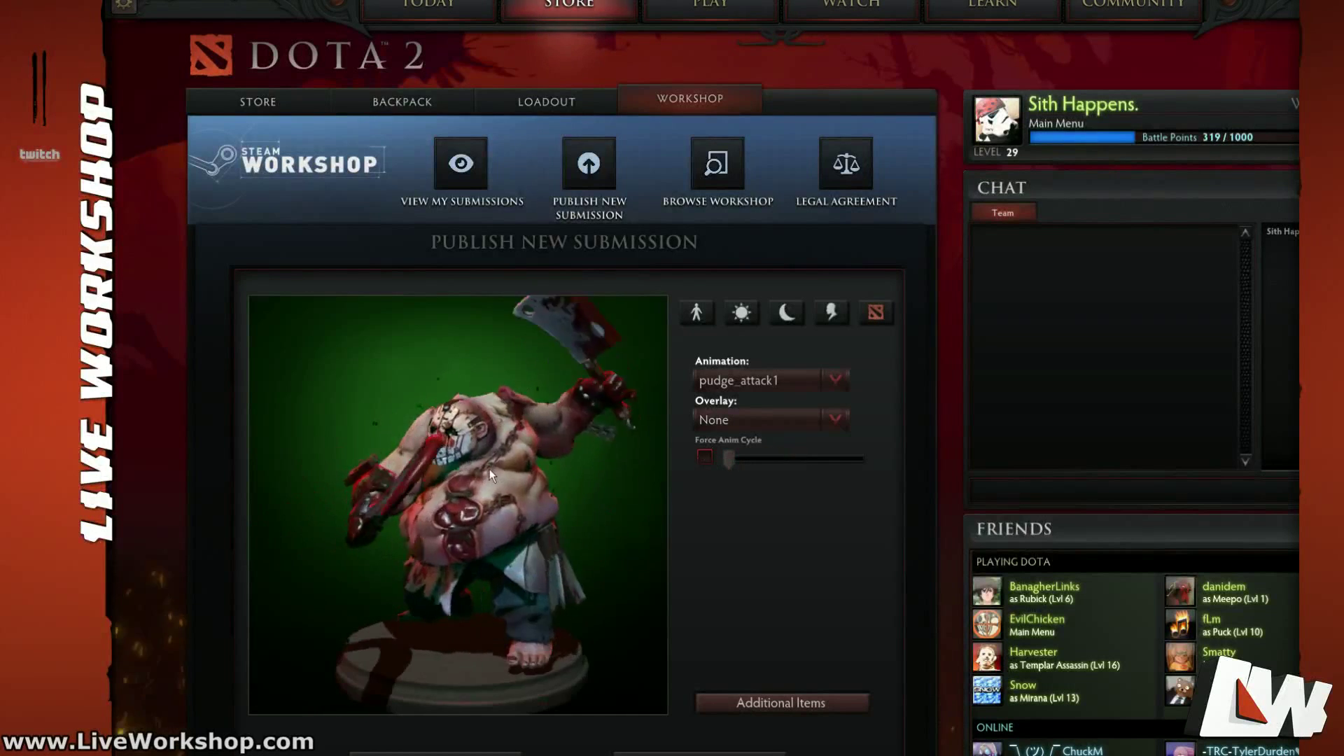
Step: Return the model to BindPose and show it in the day lighting preview
left_click(754, 381)
left_click(742, 406)
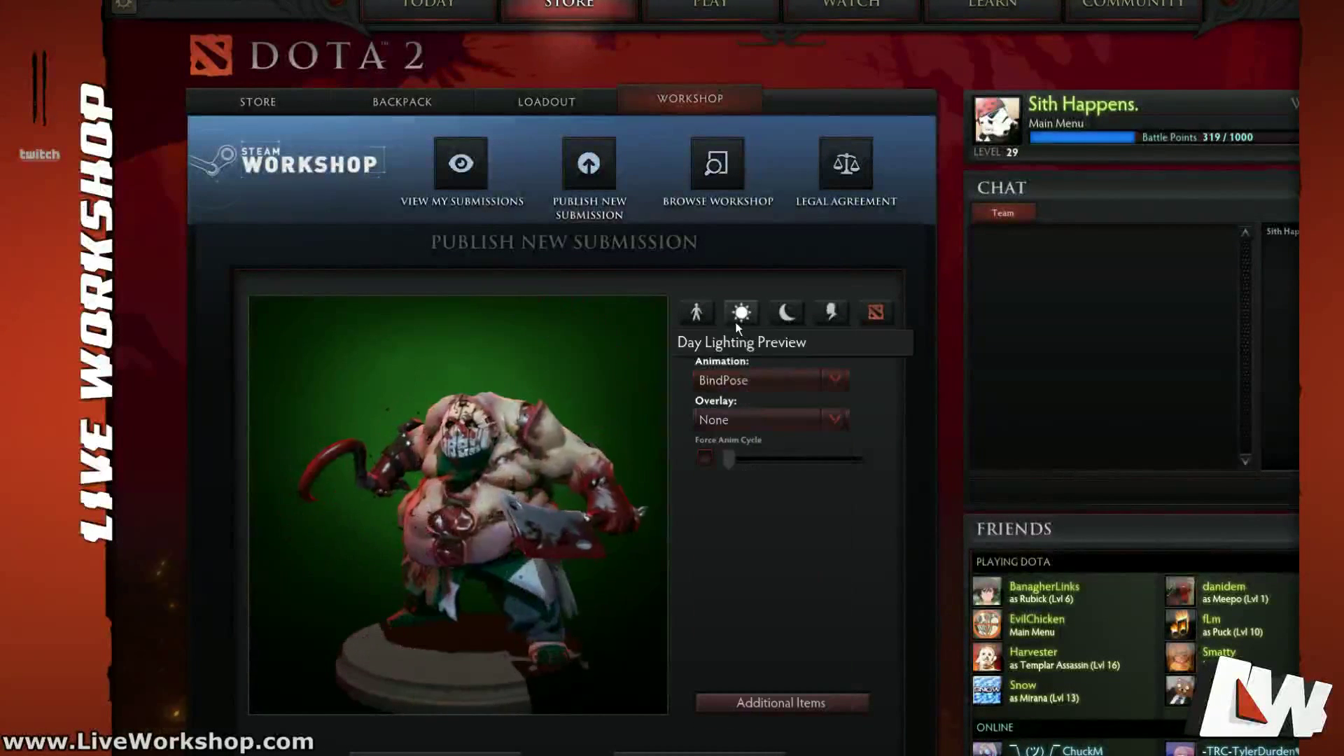
left_click(750, 314)
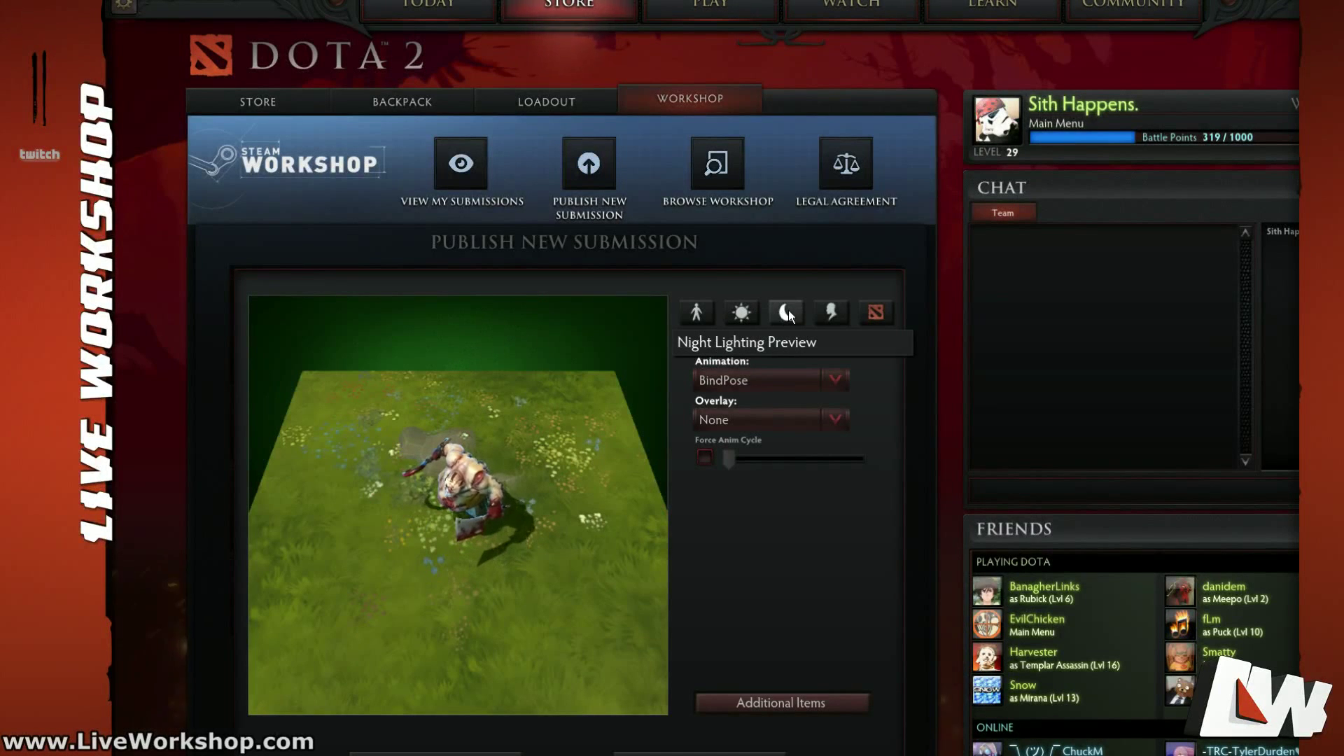
Step: Compare the pudge_walkN and pudge_stun animations in the day lighting preview, ending on pudge_walkN
left_click(762, 420)
left_click(755, 424)
left_click(765, 378)
left_click(763, 440)
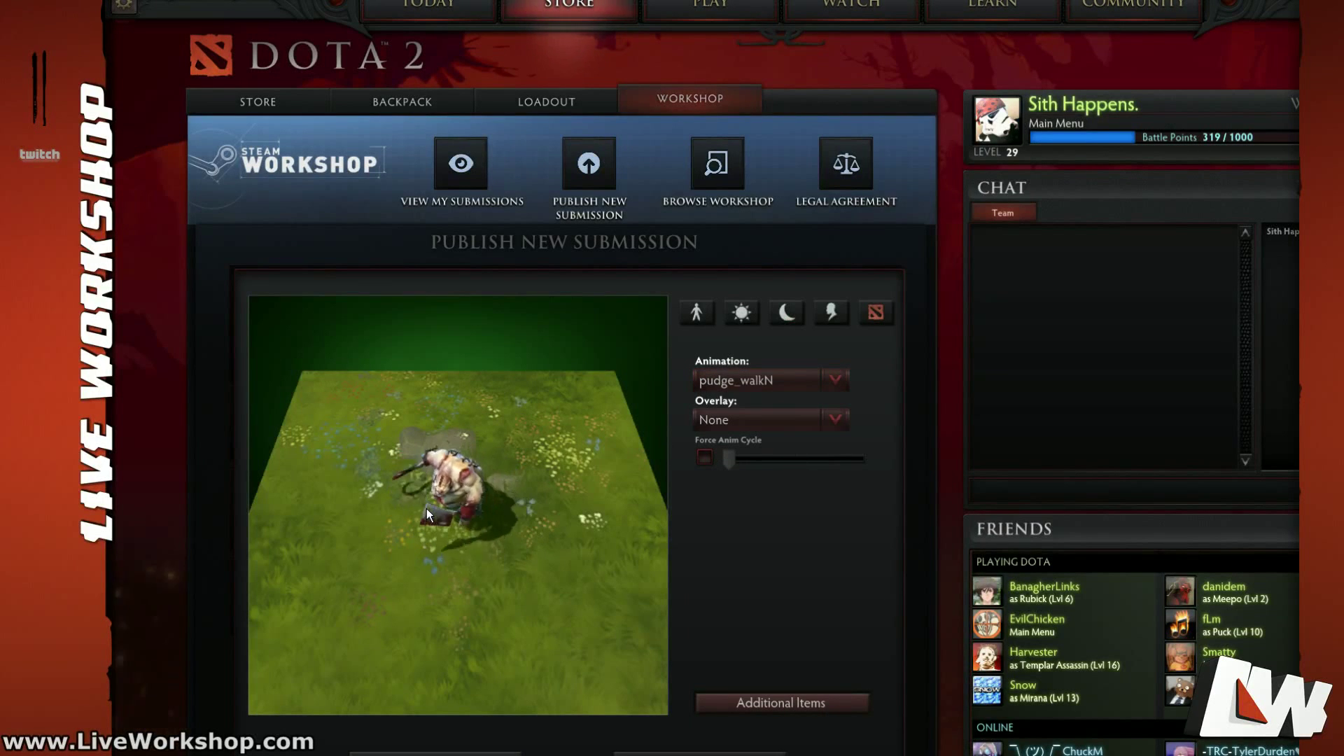
left_click(754, 378)
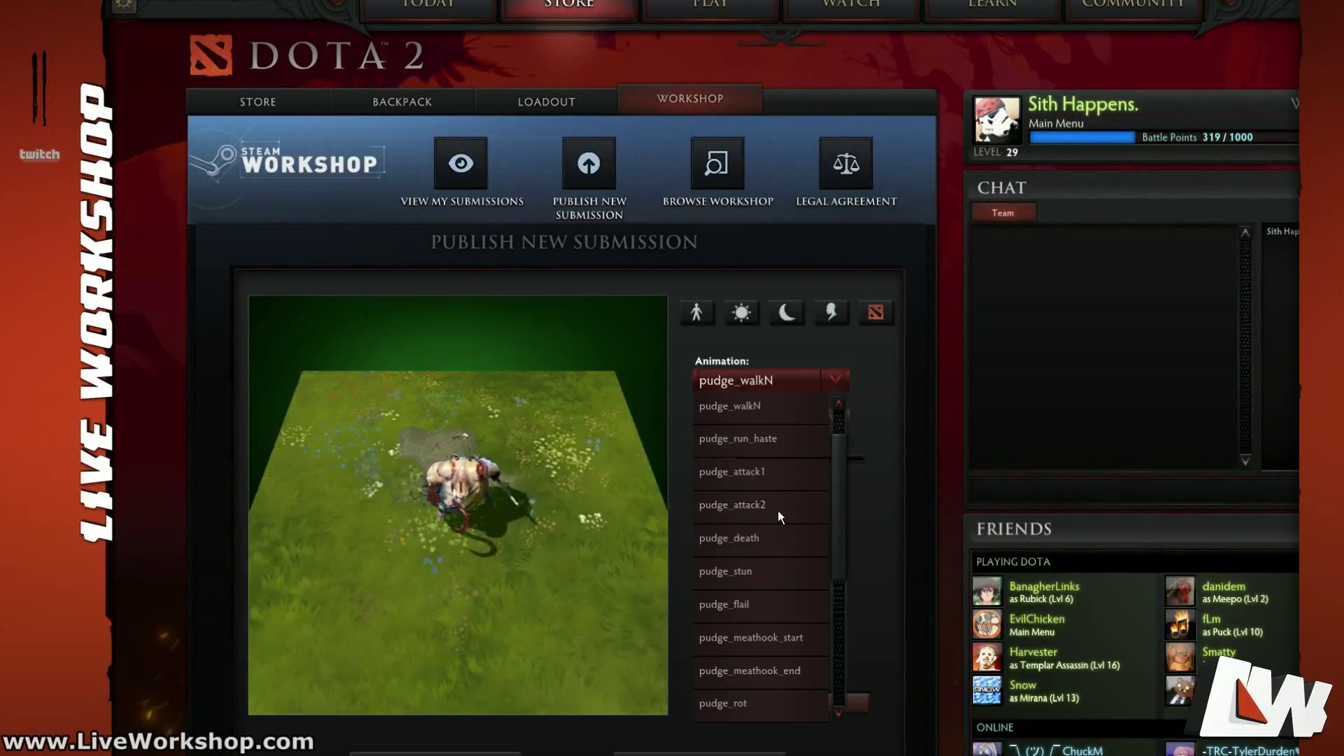
left_click(758, 571)
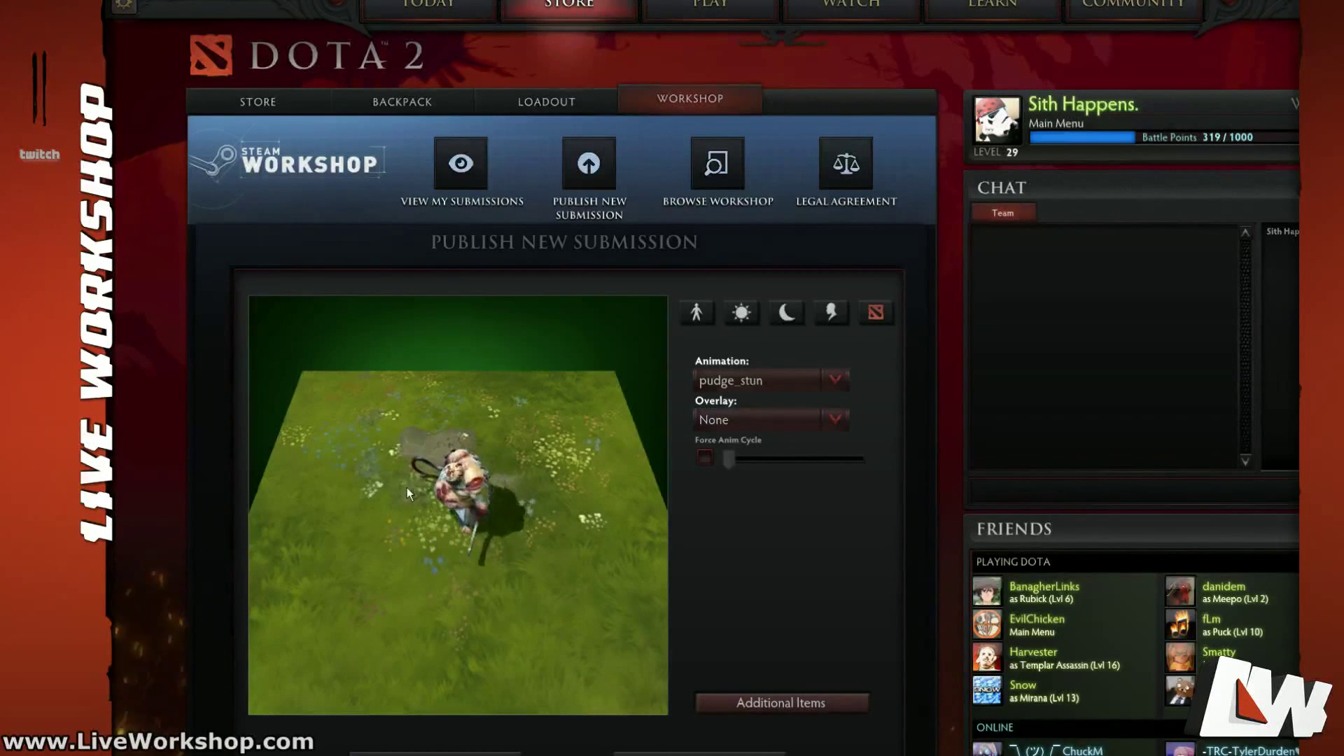
left_click(763, 420)
left_click(767, 378)
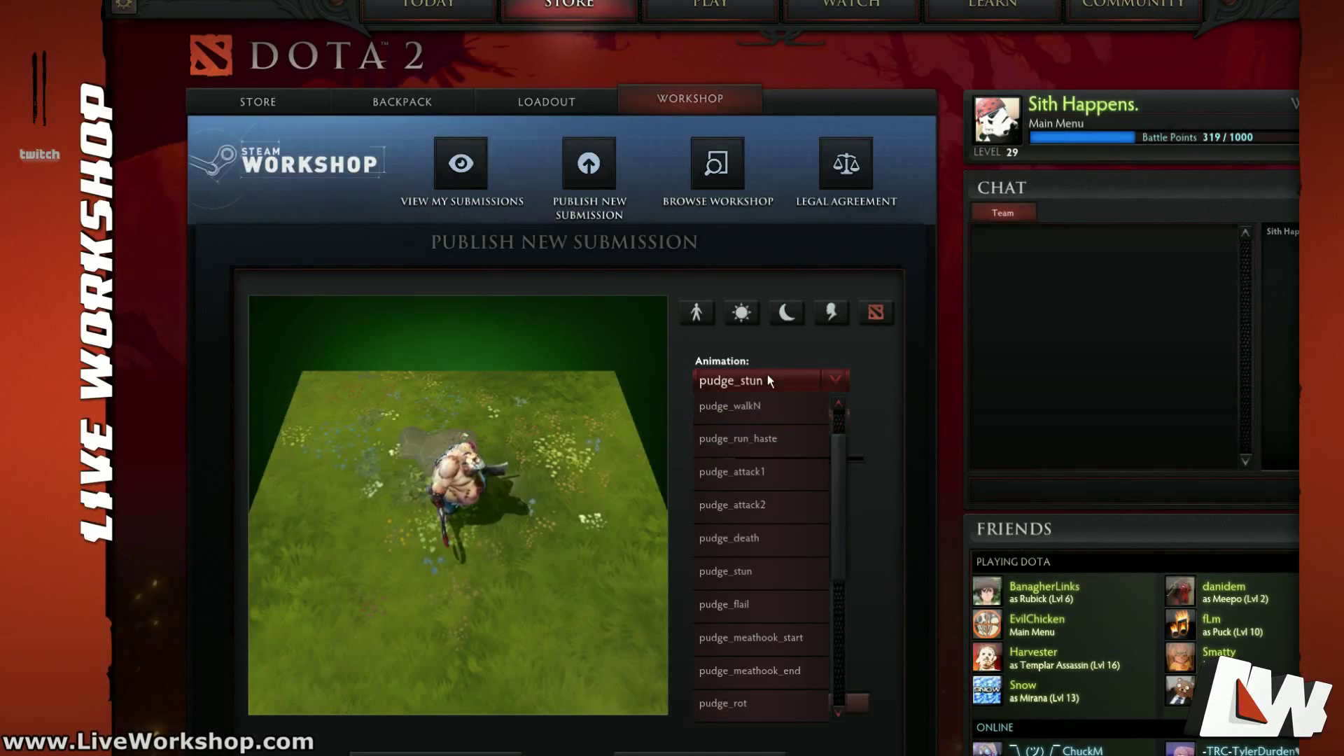
left_click(747, 411)
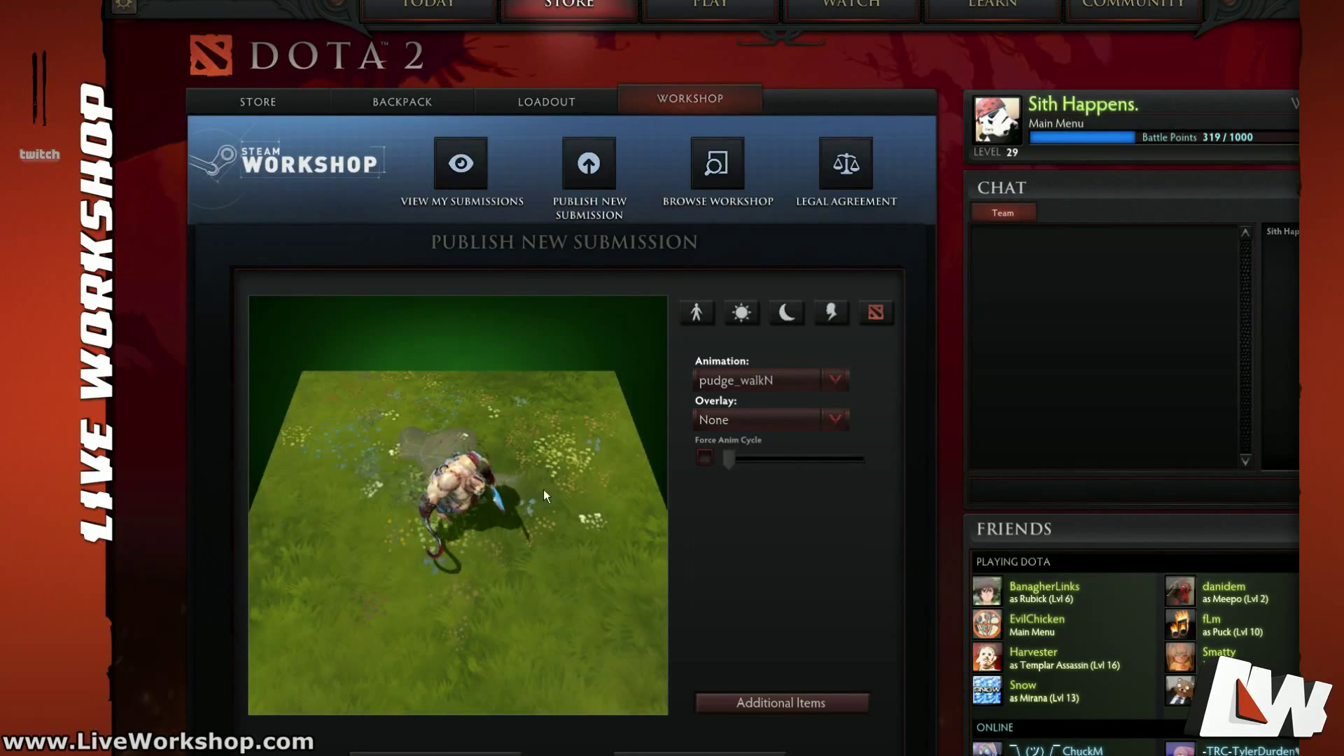
Step: Preview the turns_lookFrame_0, turns_lookFrame_1 and turns_lookFrame_2 overlays on the pudge_walkN animation, ending on turns_lookFrame_2
left_click(773, 422)
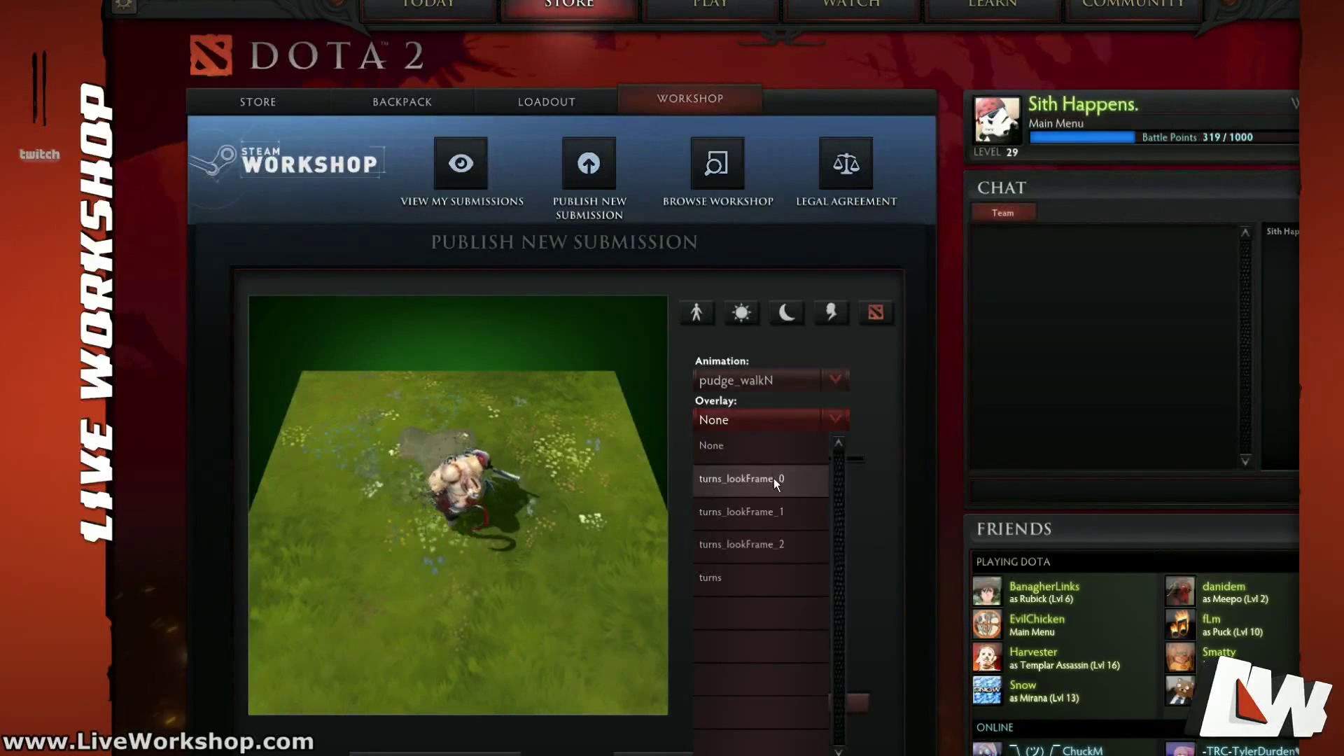
left_click(746, 483)
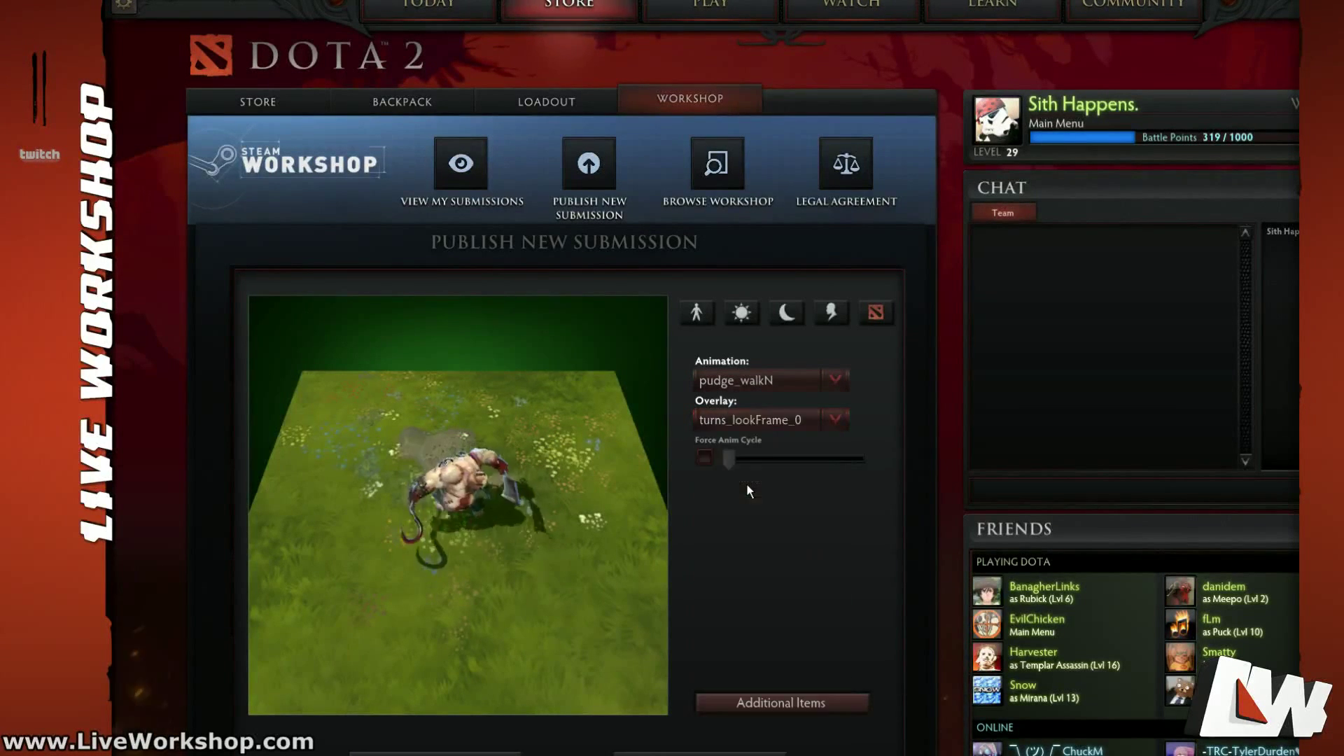
left_click(766, 420)
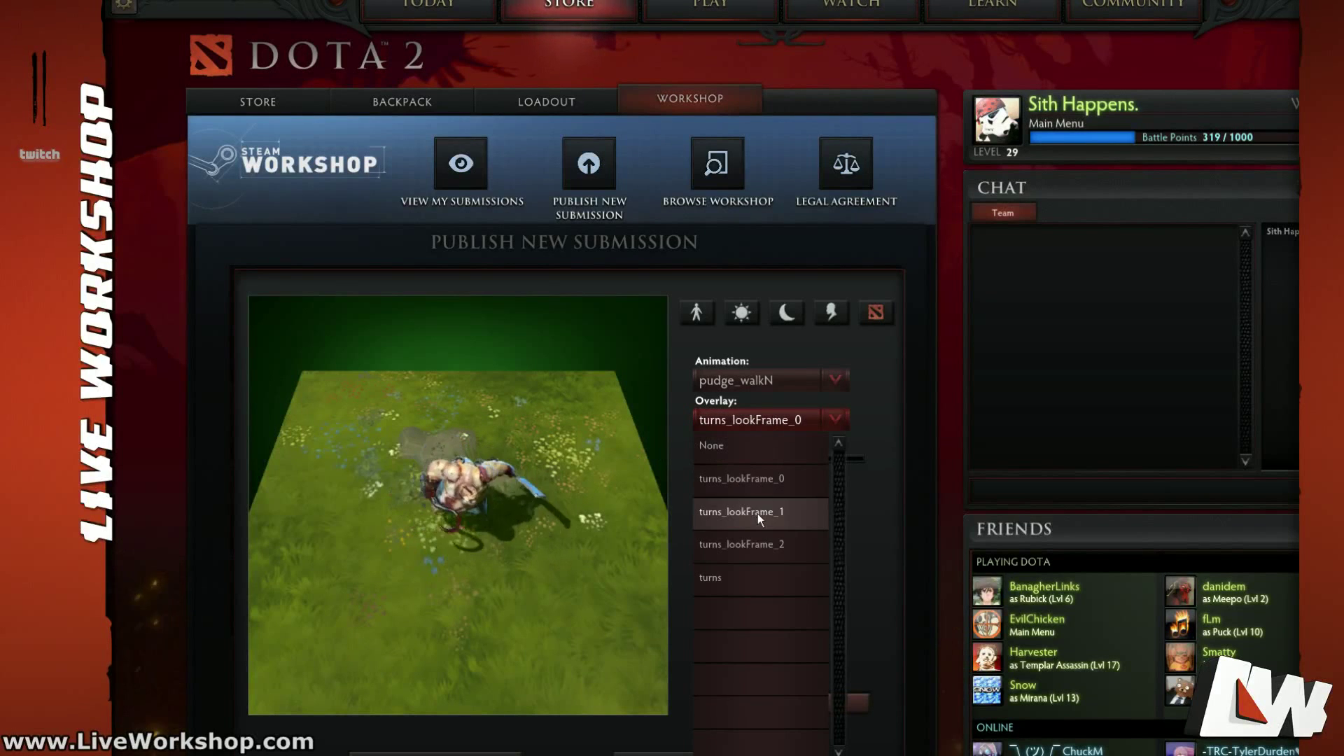
left_click(756, 512)
left_click(765, 421)
left_click(741, 544)
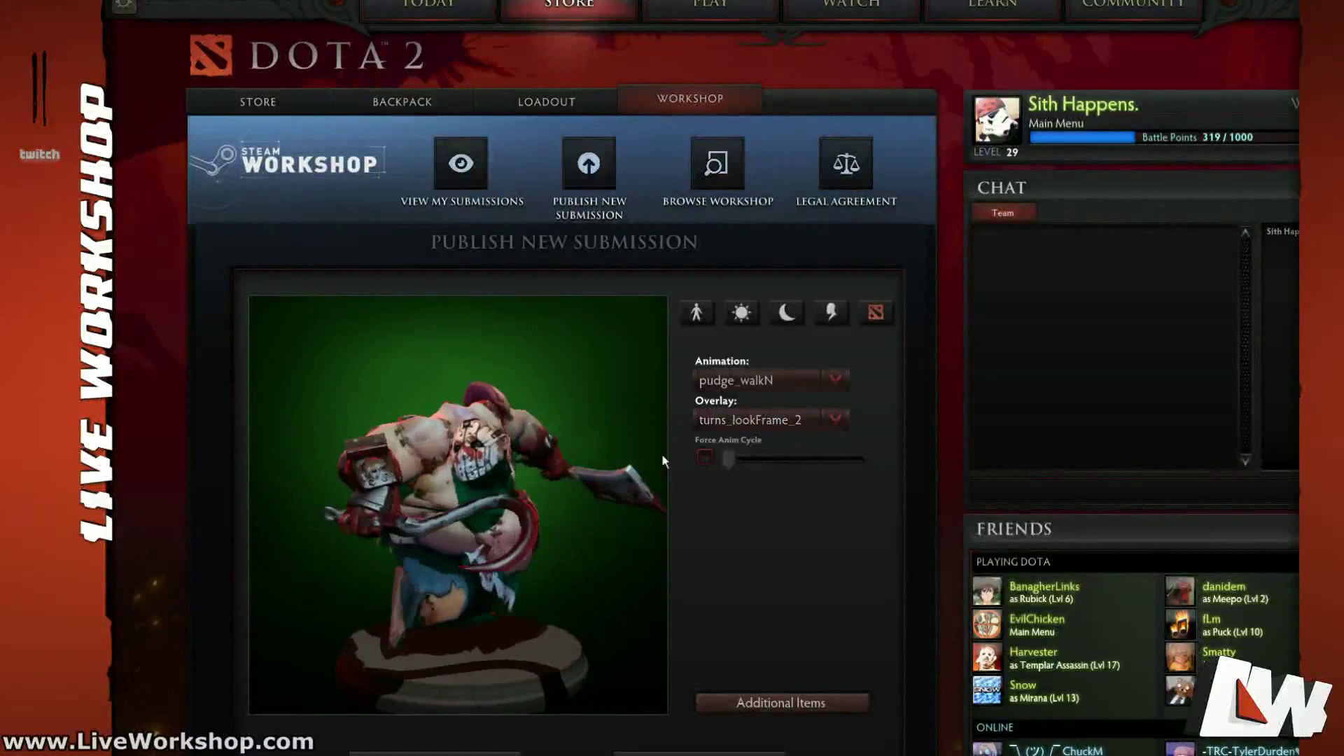
Step: Preview pudge_walkN with the turns overlay in the full-body view, and pudge_attack2 with the turns_lookFrame_0 overlay
left_click(734, 419)
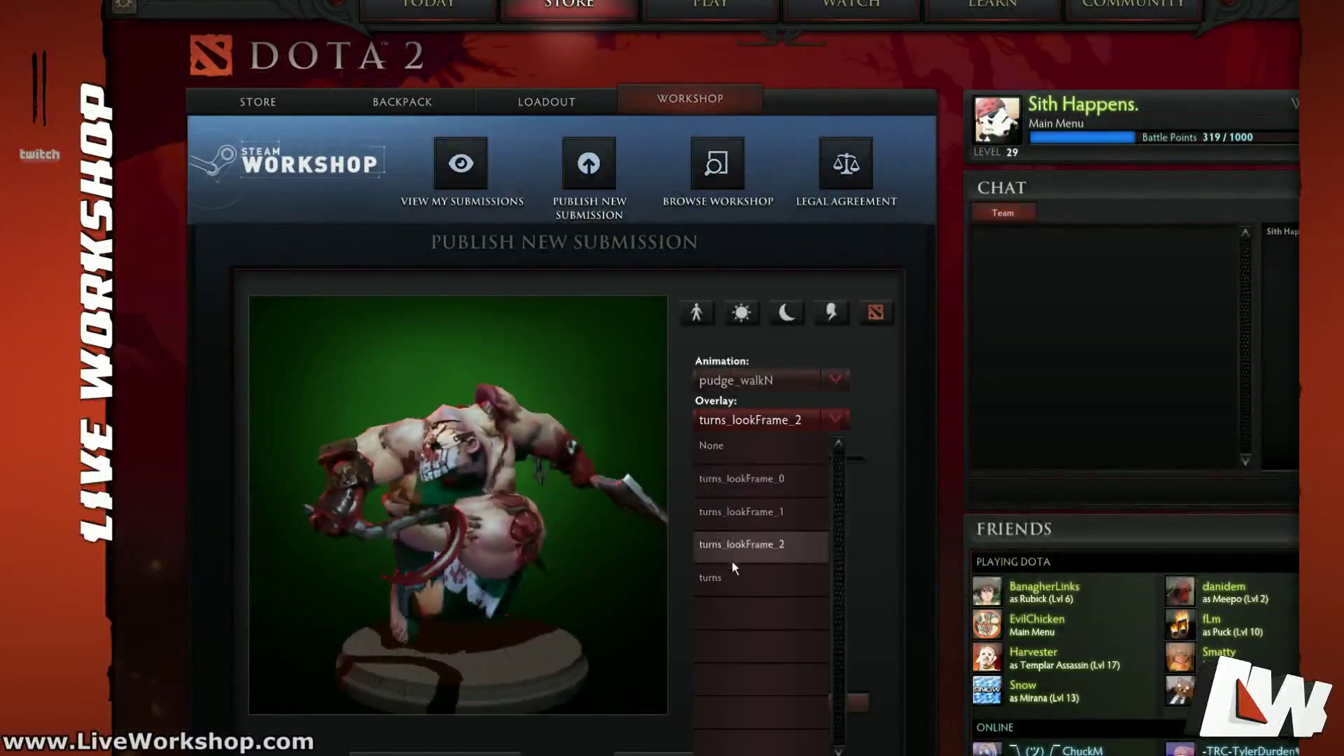
left_click(730, 570)
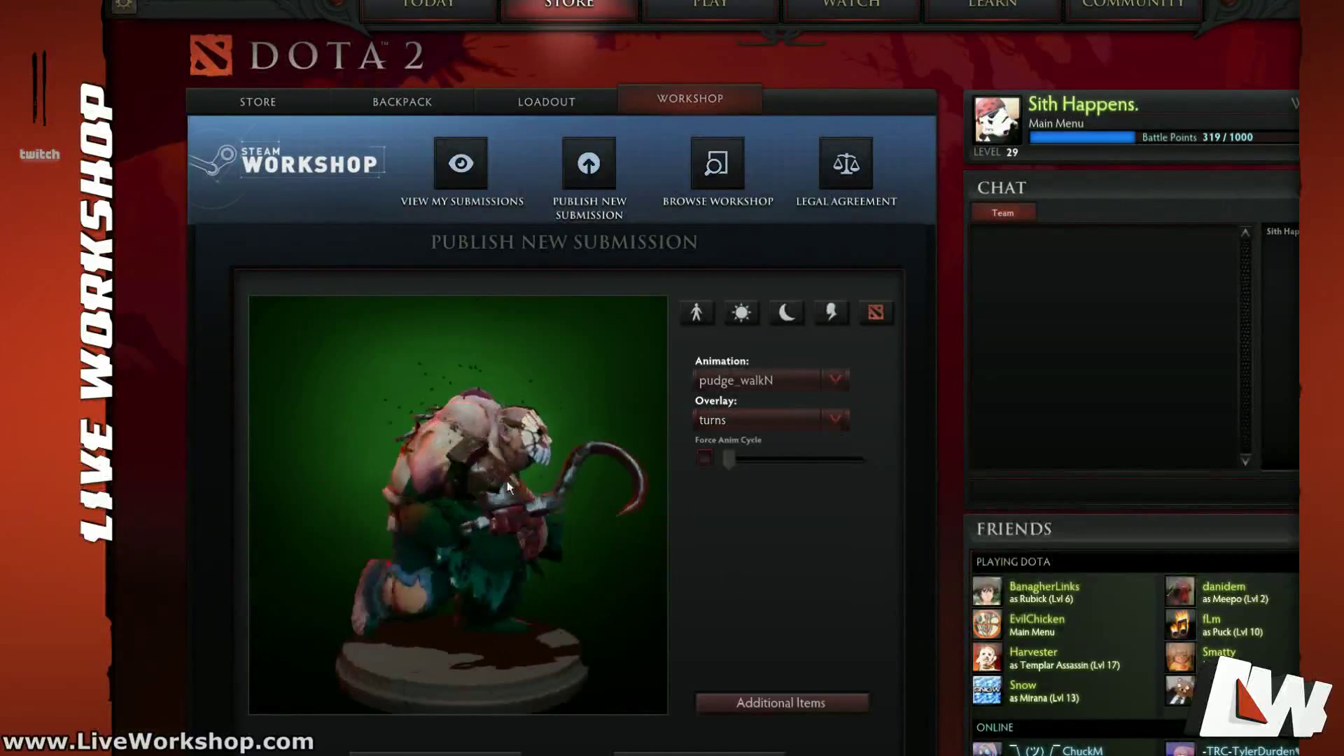
left_click(734, 418)
left_click(735, 448)
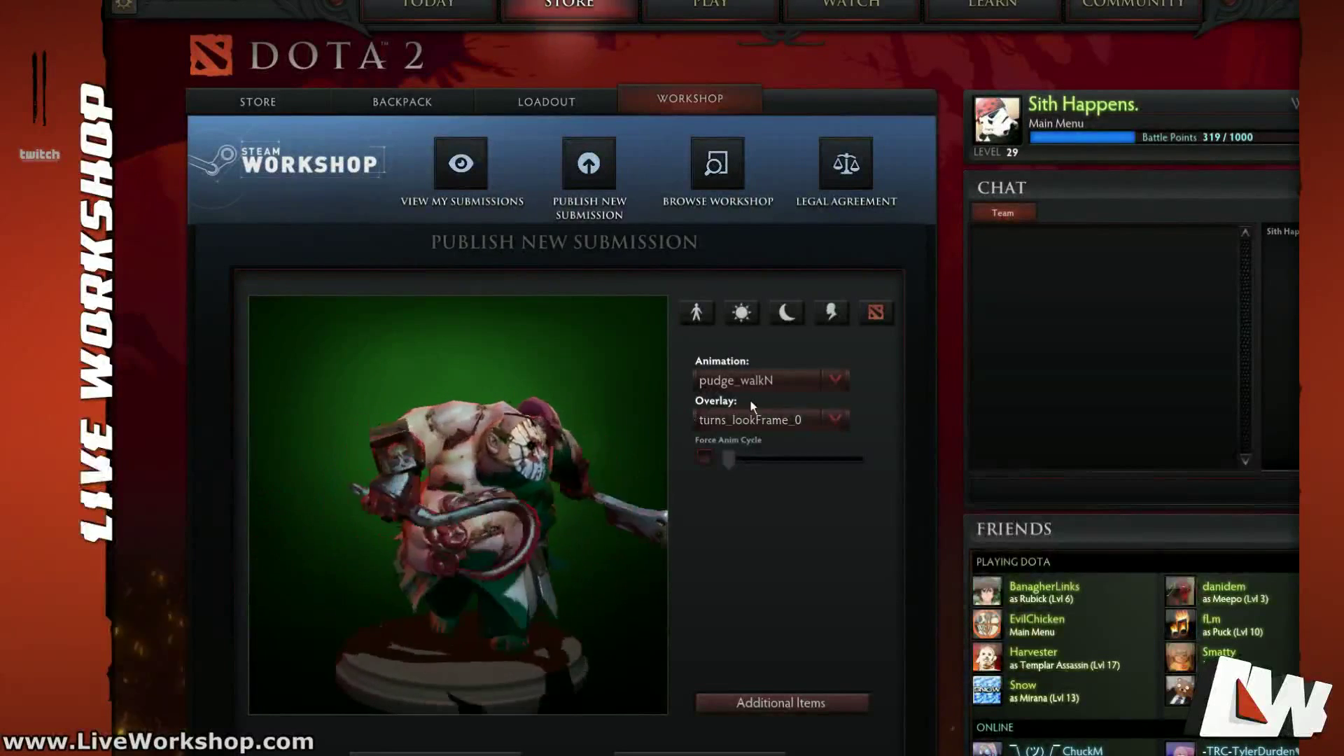
left_click(763, 418)
left_click(762, 381)
left_click(744, 516)
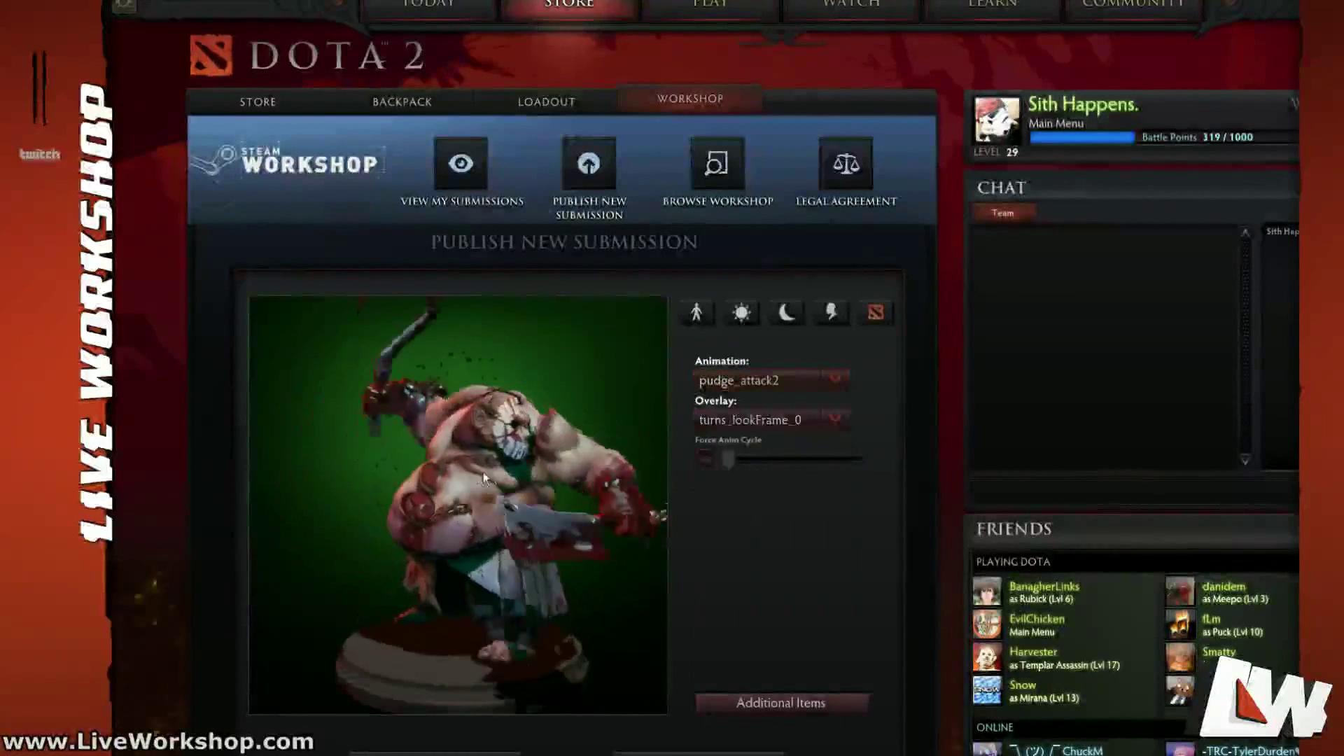
Step: Reset the overlay to None and the animation to BindPose, and turn the model to inspect the mask
left_click(762, 426)
left_click(742, 442)
left_click(737, 383)
left_click(733, 406)
left_click(760, 382)
left_click(760, 406)
mouse_move(515, 464)
left_mouse_down()
mouse_move(569, 458)
mouse_move(523, 459)
left_mouse_up()
left_click_drag(426, 515, 595, 420)
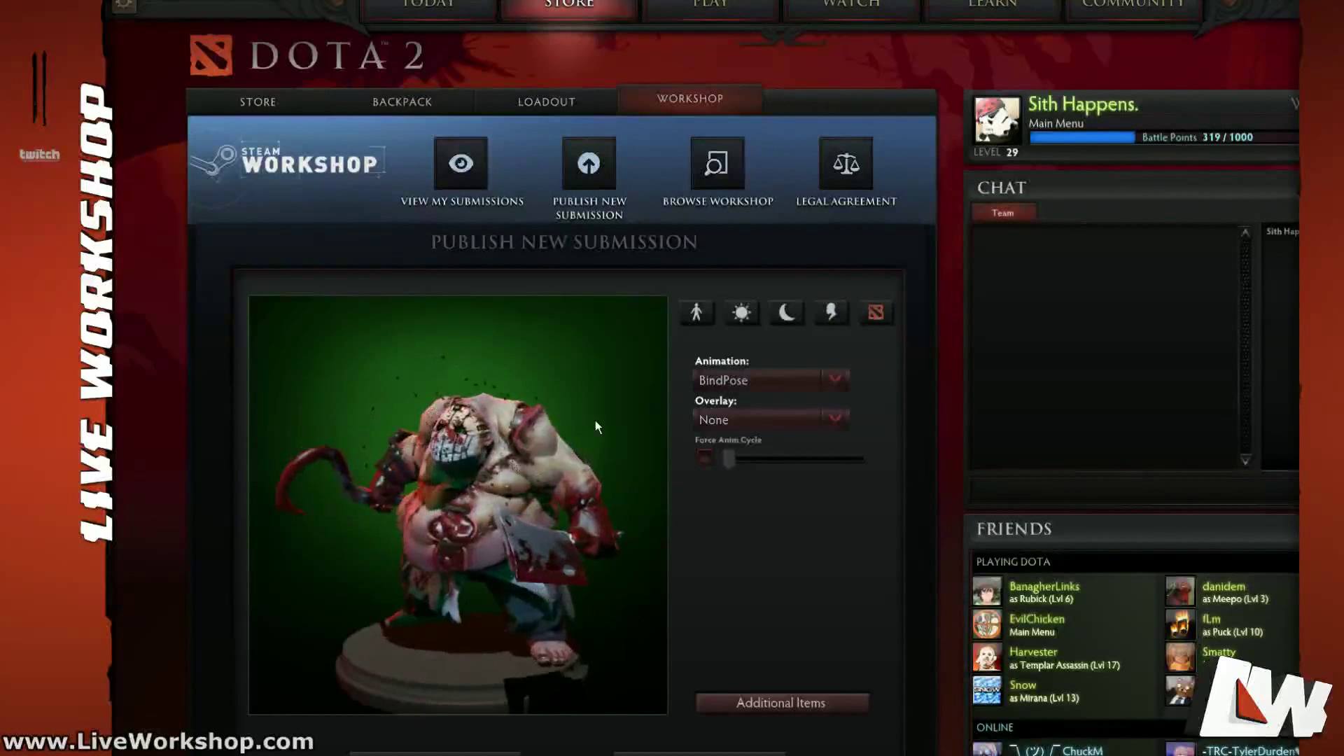
Step: Start a local server to test the submission in-game and enter the match with Pudge as the picked hero
left_click(876, 314)
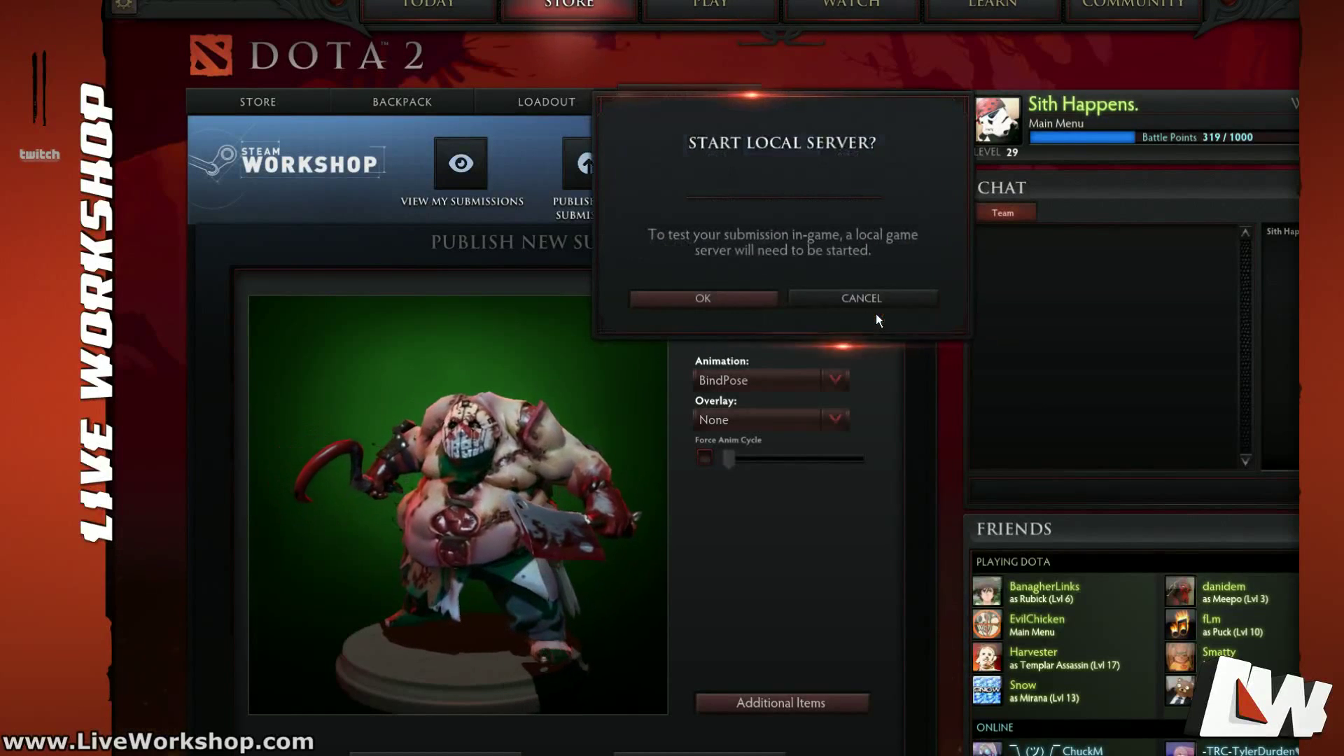
left_click(723, 297)
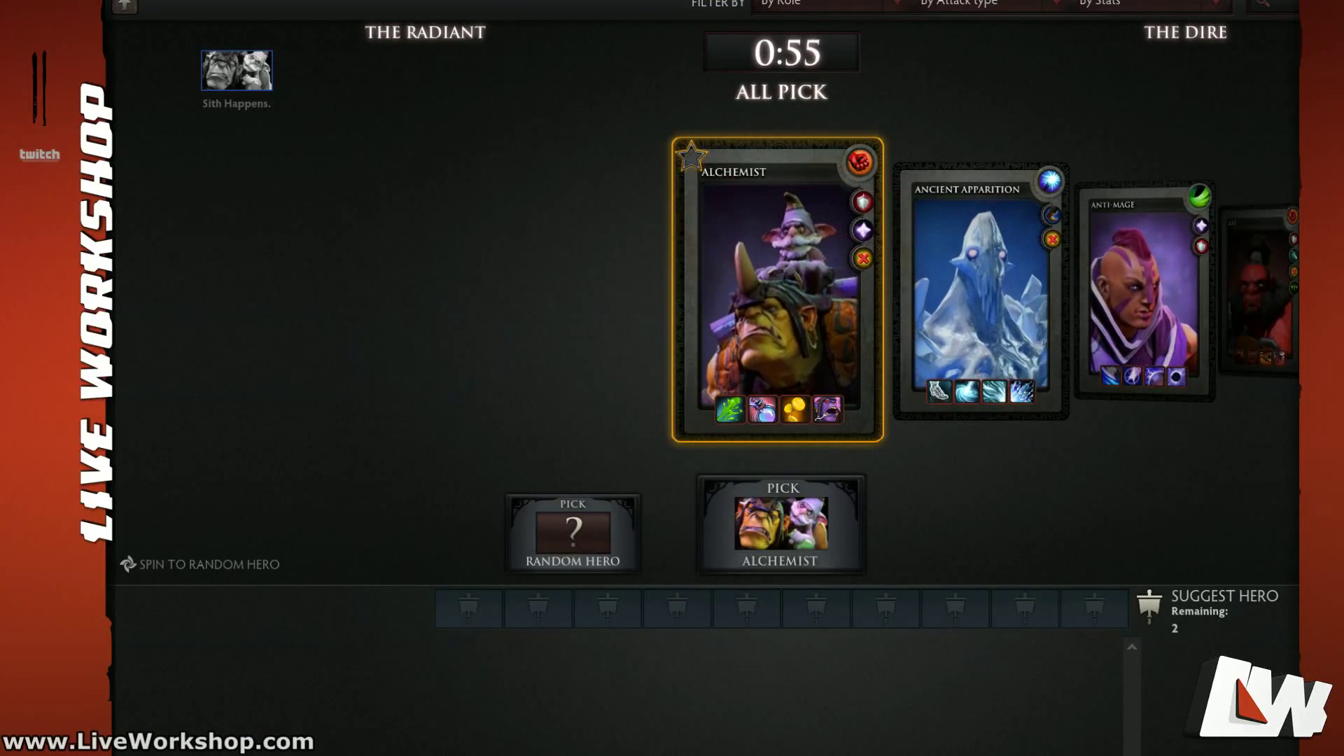
left_click(985, 526)
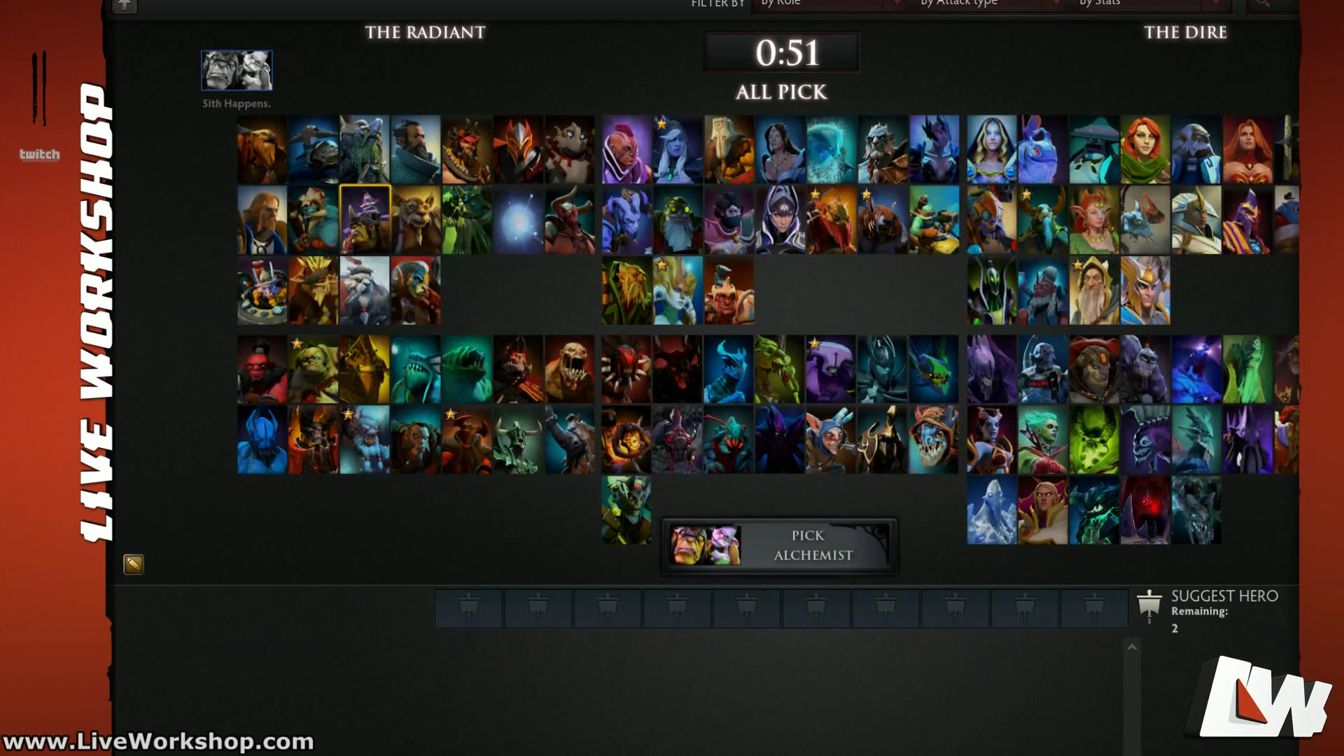
left_click(975, 429)
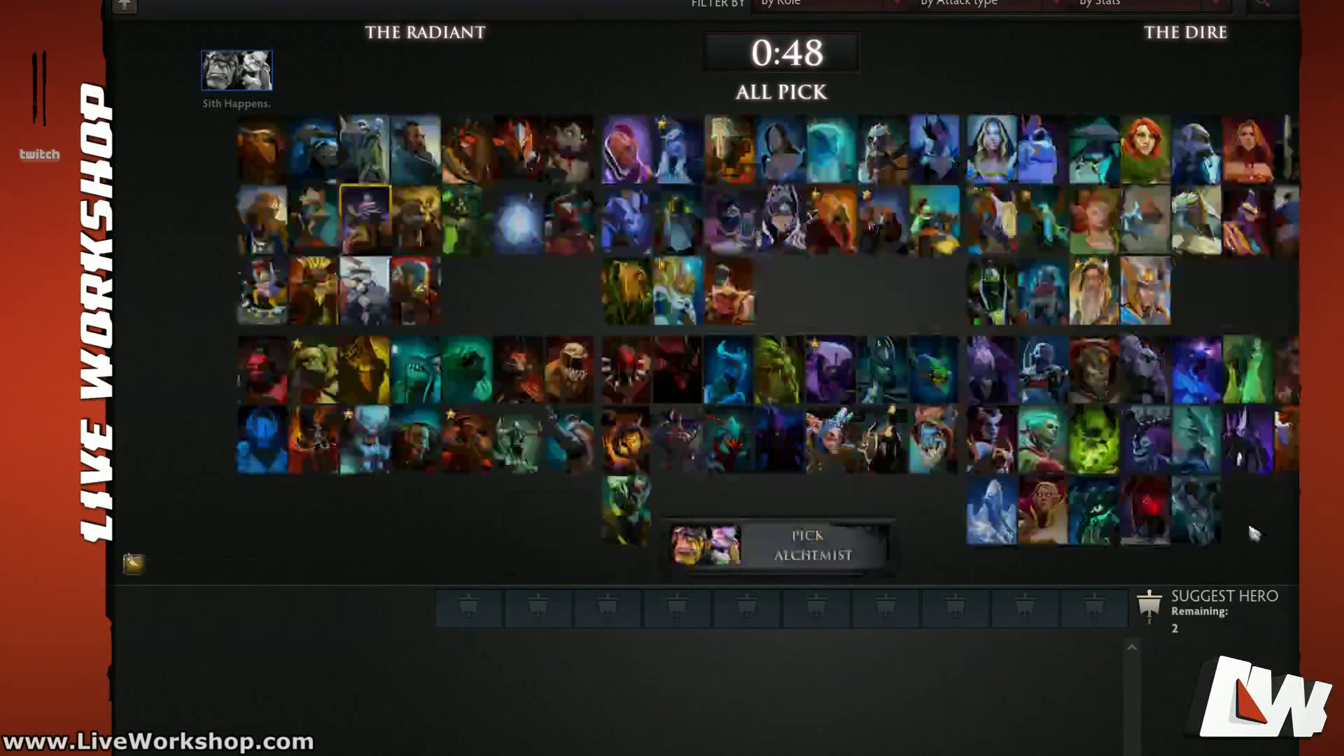
left_click(238, 409)
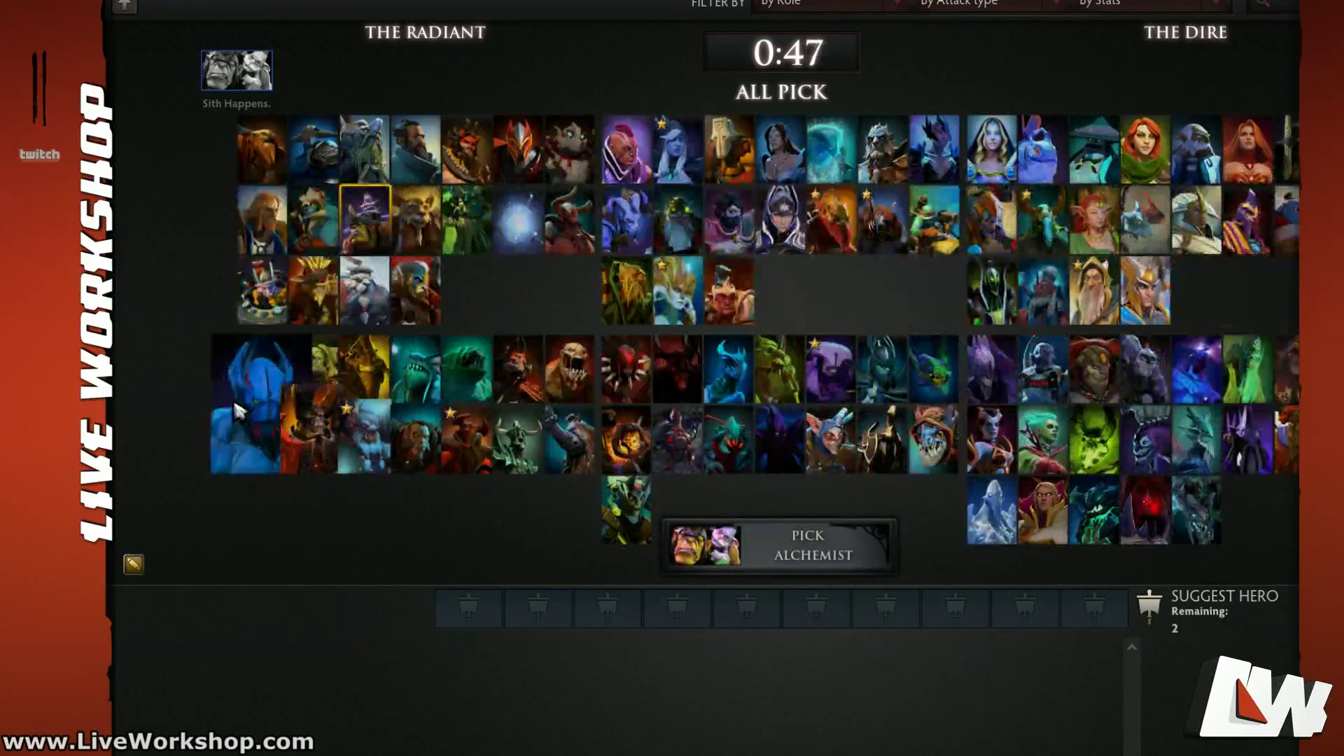
left_click(313, 369)
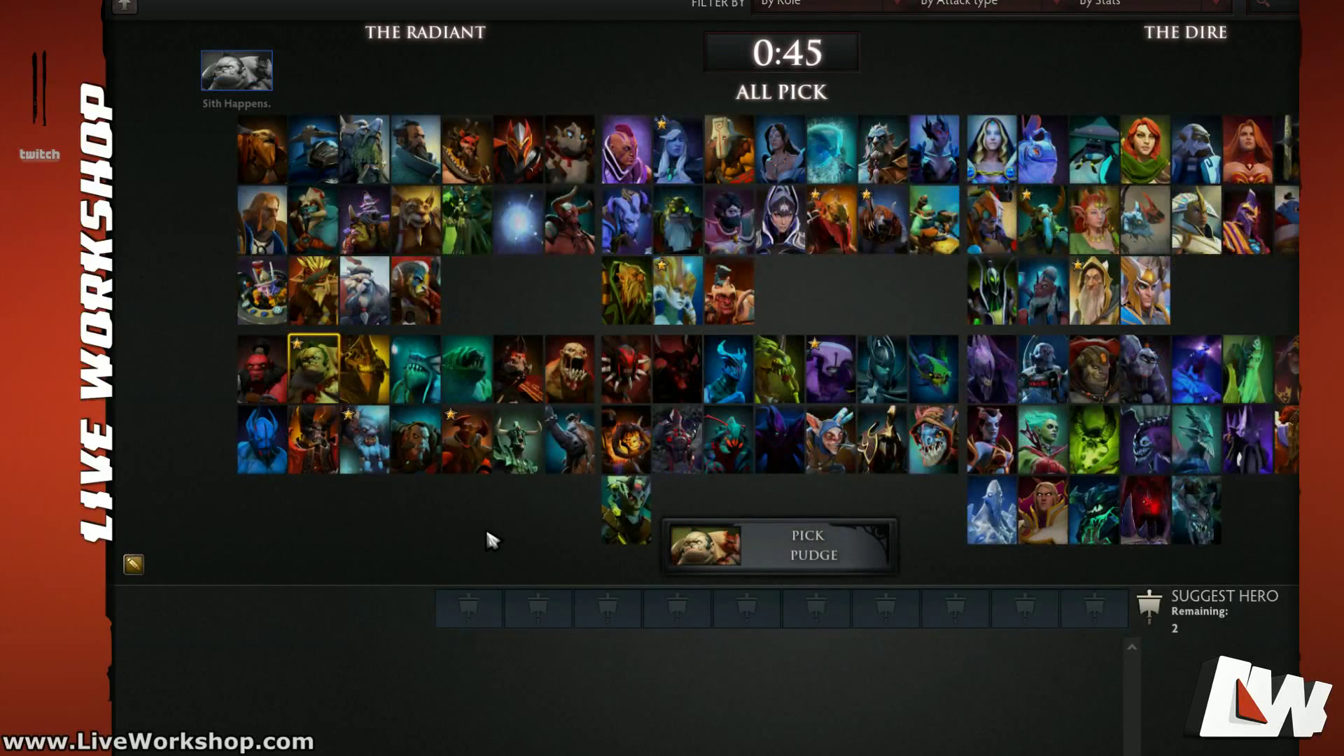
left_click(795, 553)
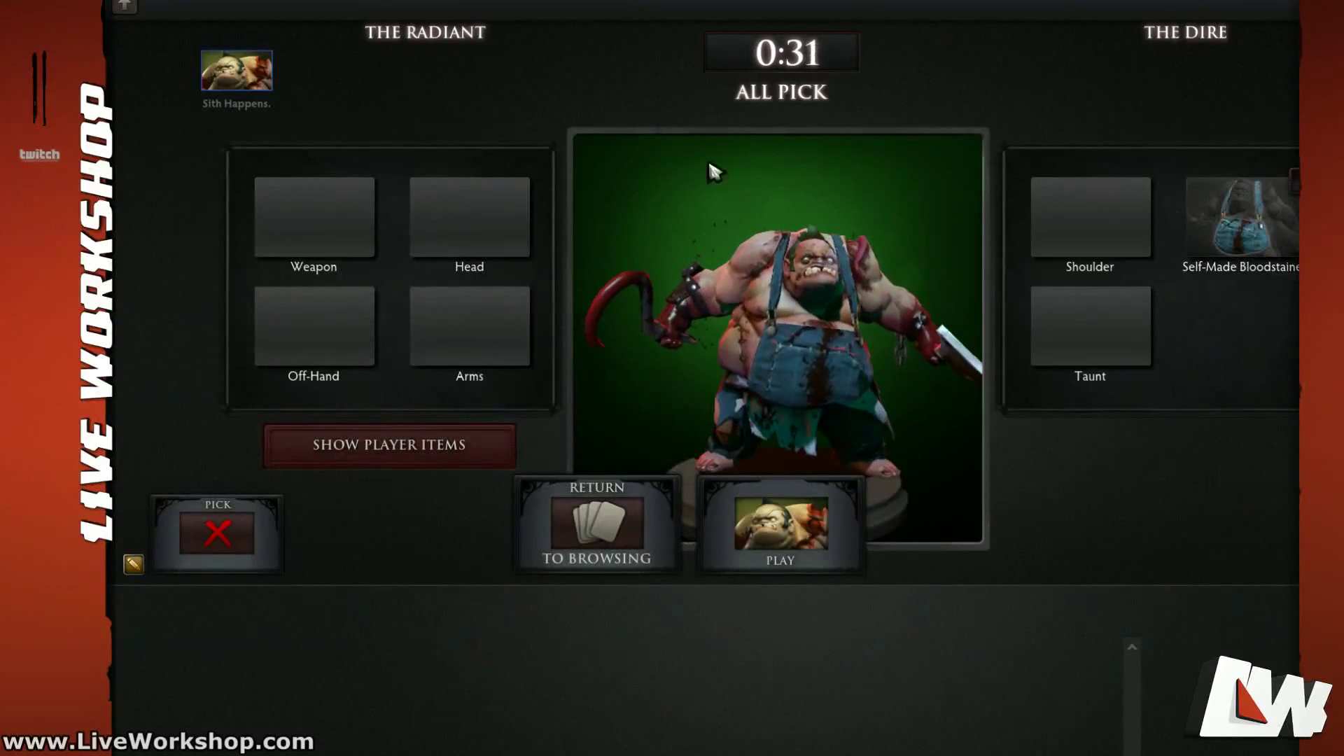
left_click(810, 547)
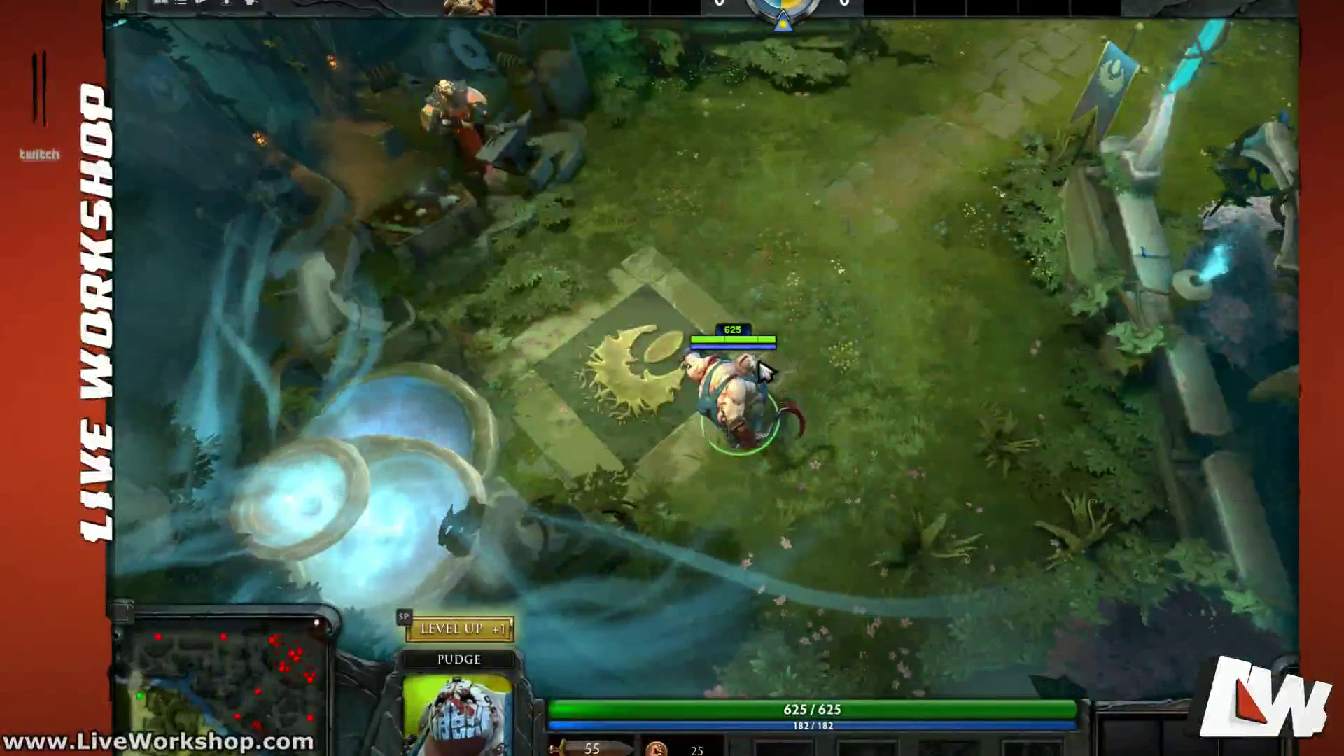
Step: Walk Pudge around the Radiant base and zoom in to examine the mask on the hero in-game
right_click(758, 256)
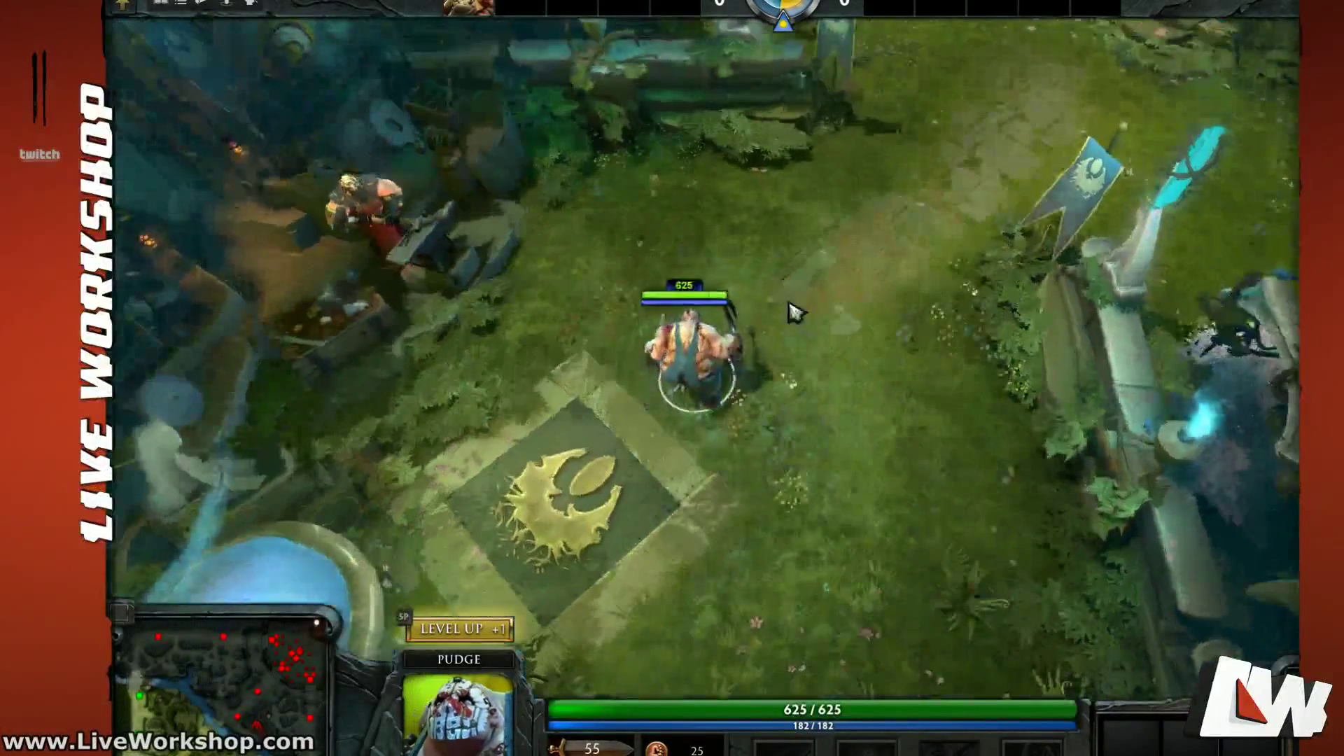
right_click(668, 419)
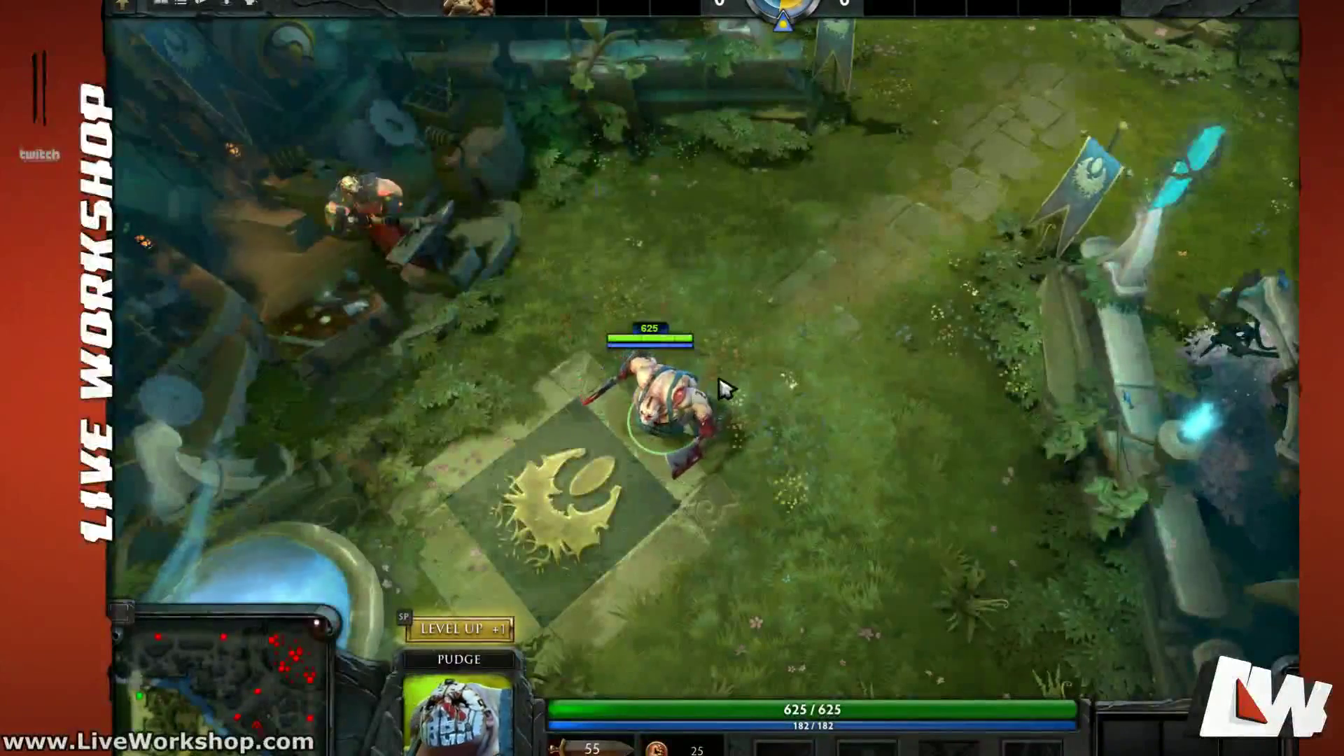
right_click(786, 230)
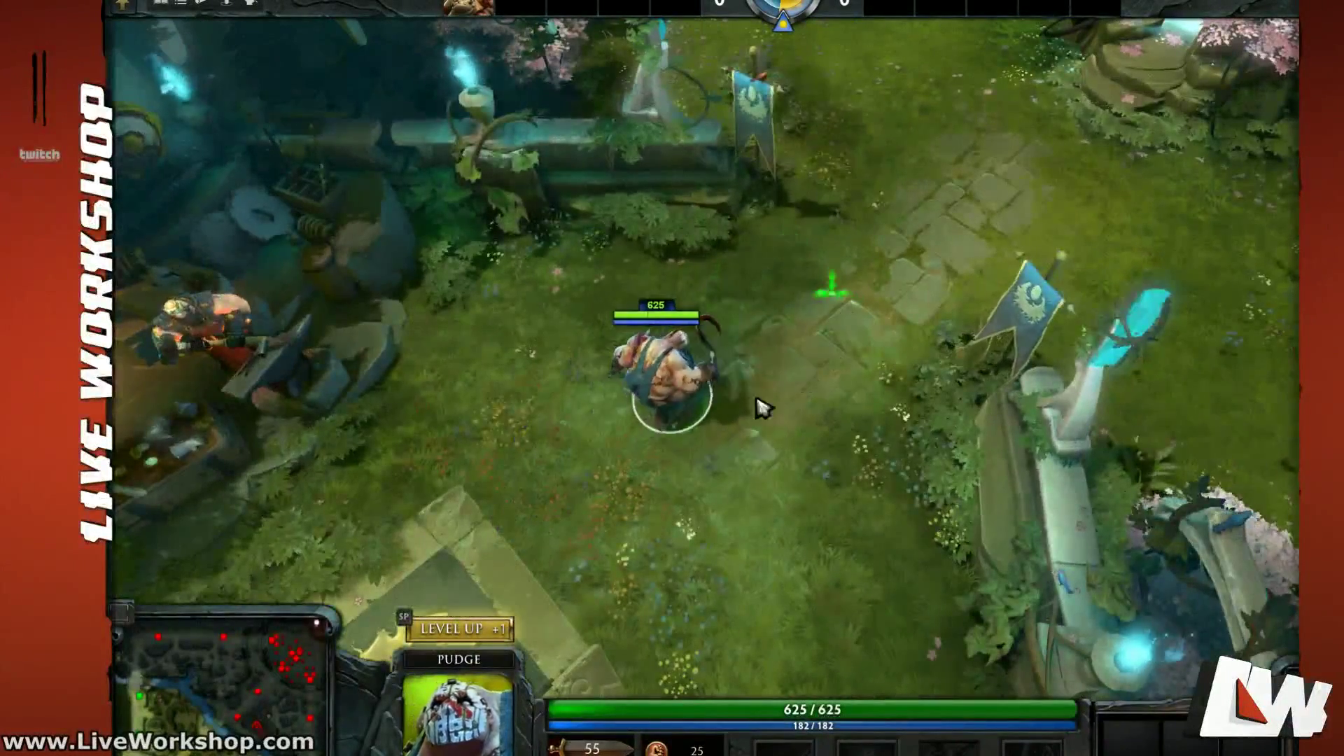
scroll(720, 456, "up", 5)
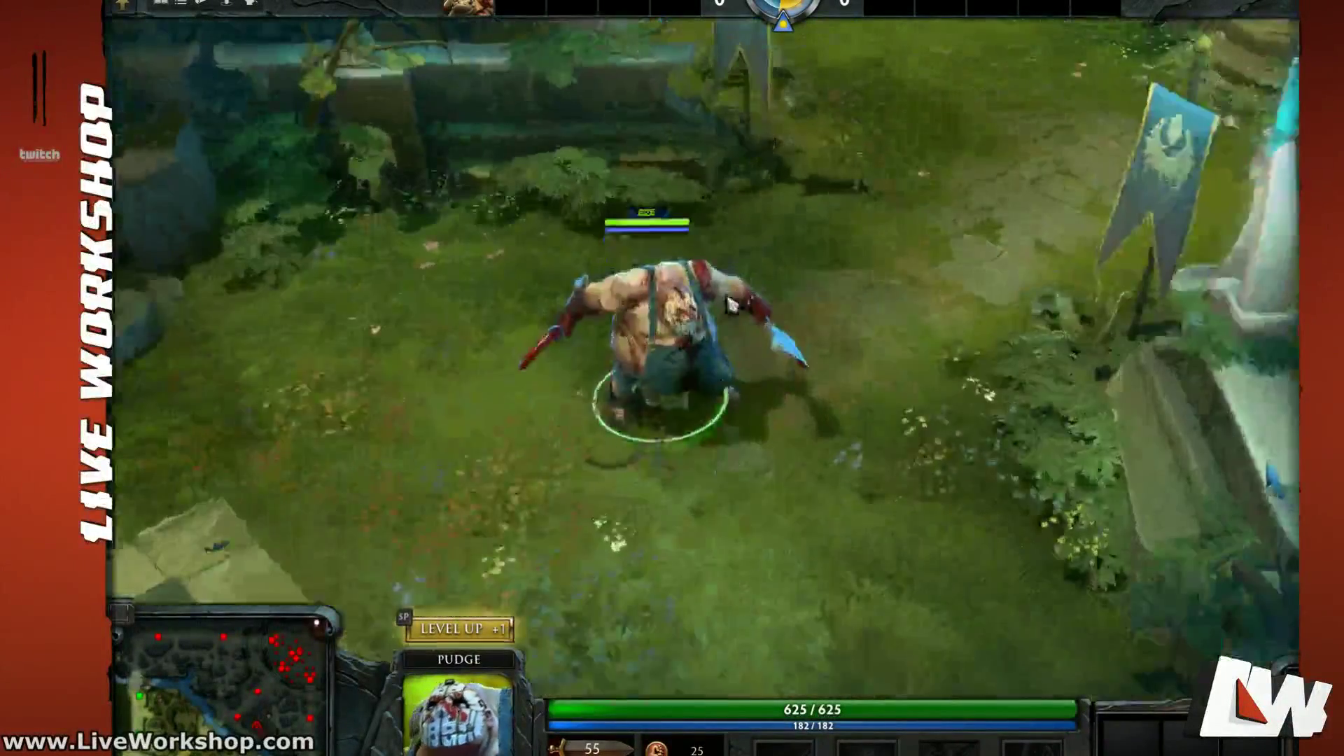
middle_click_drag(728, 299, 768, 362)
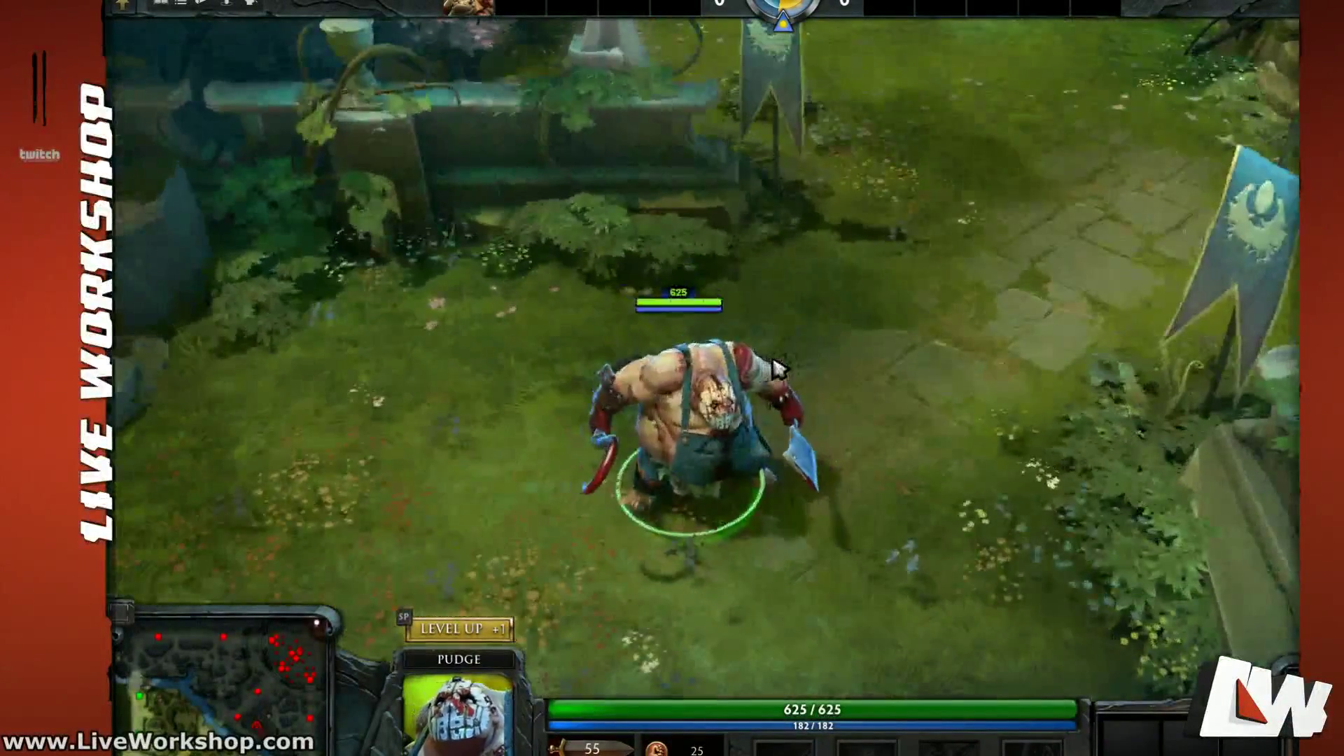
Step: Walk Pudge in short circles on the grass near the Radiant base to view the mask from several angles
right_click(654, 494)
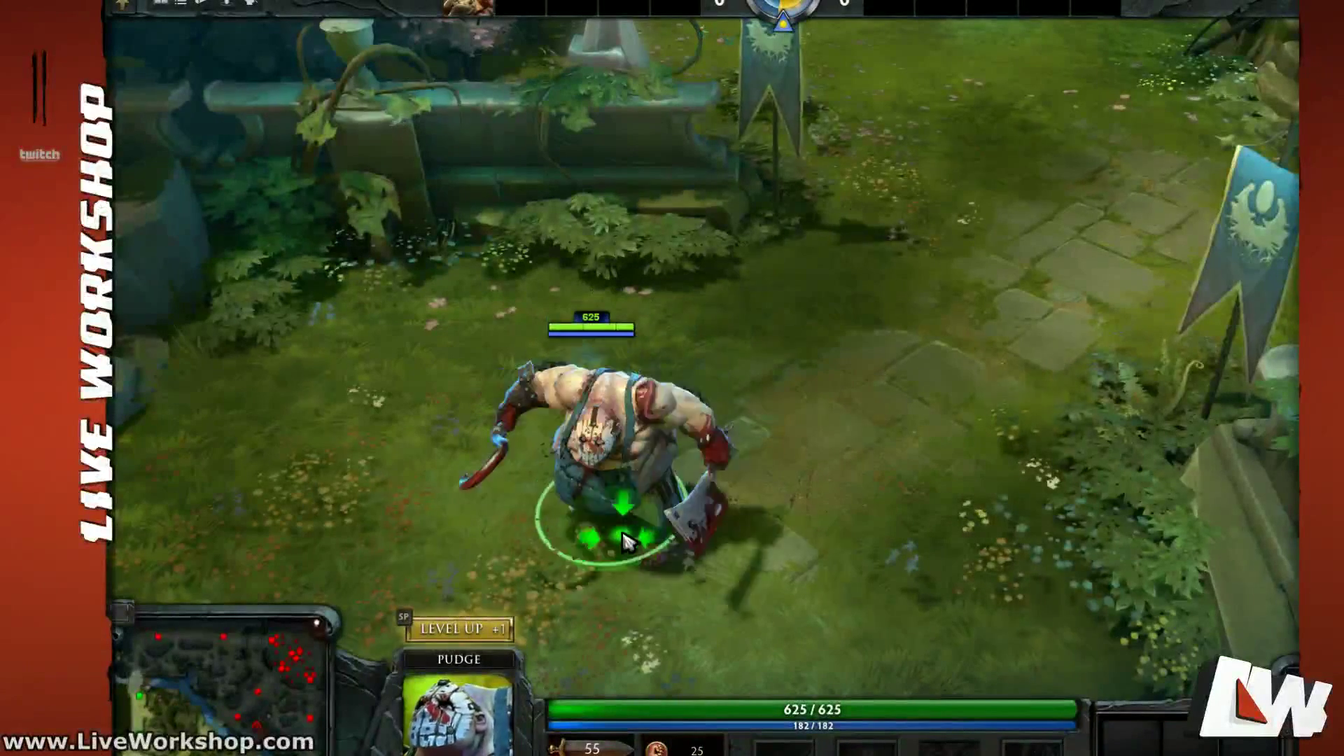
right_click(627, 543)
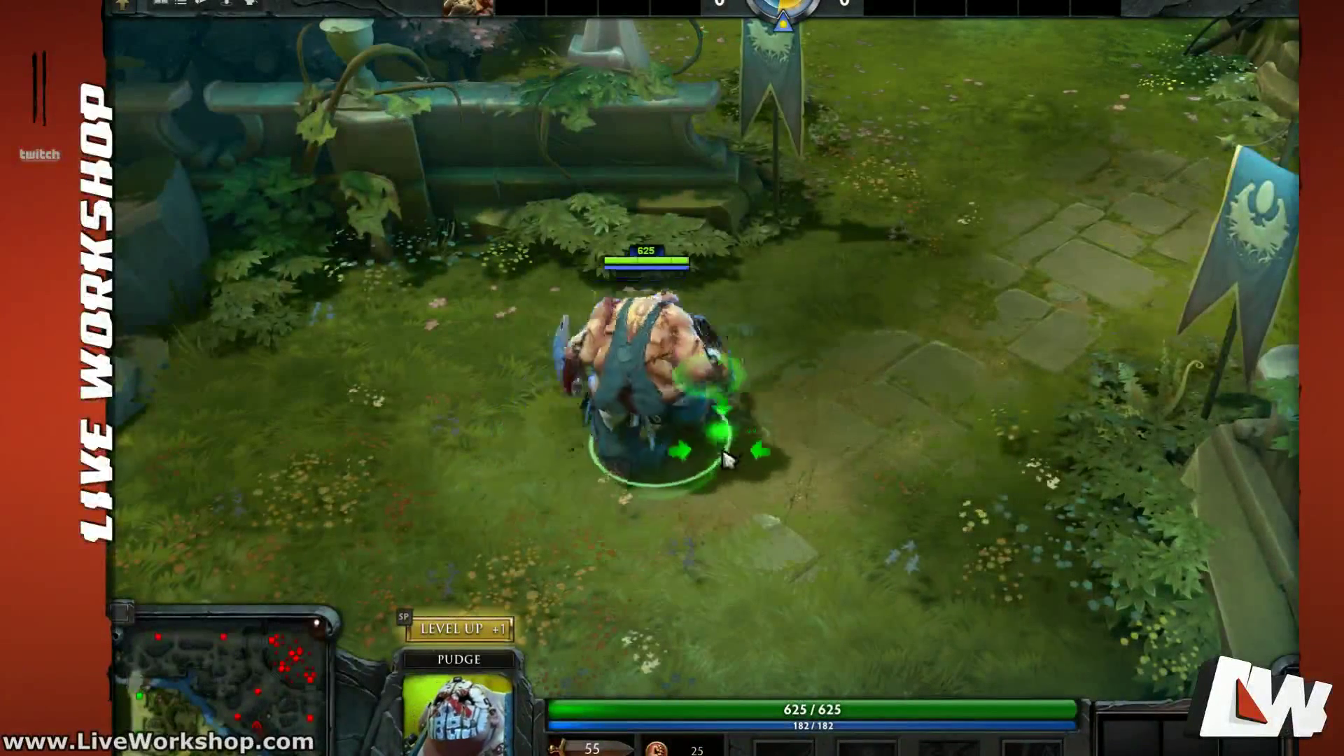
right_click(665, 507)
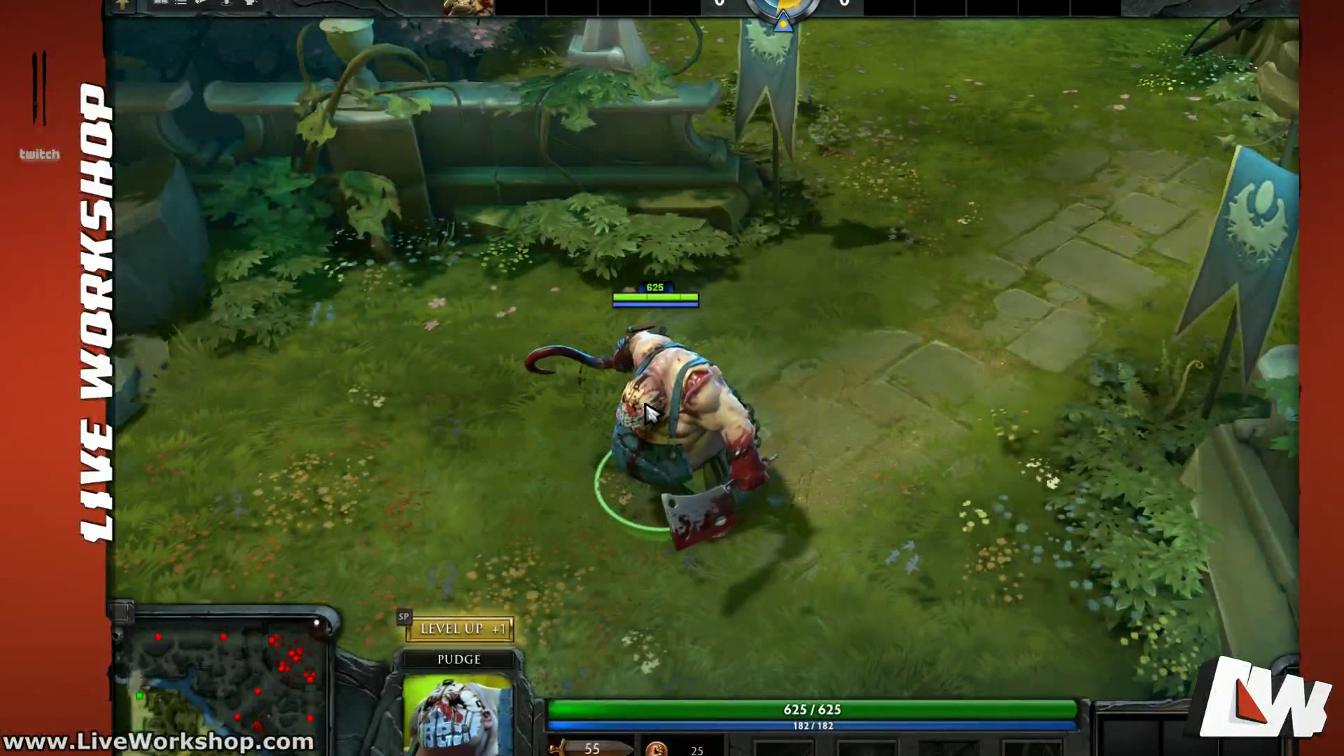
right_click(737, 308)
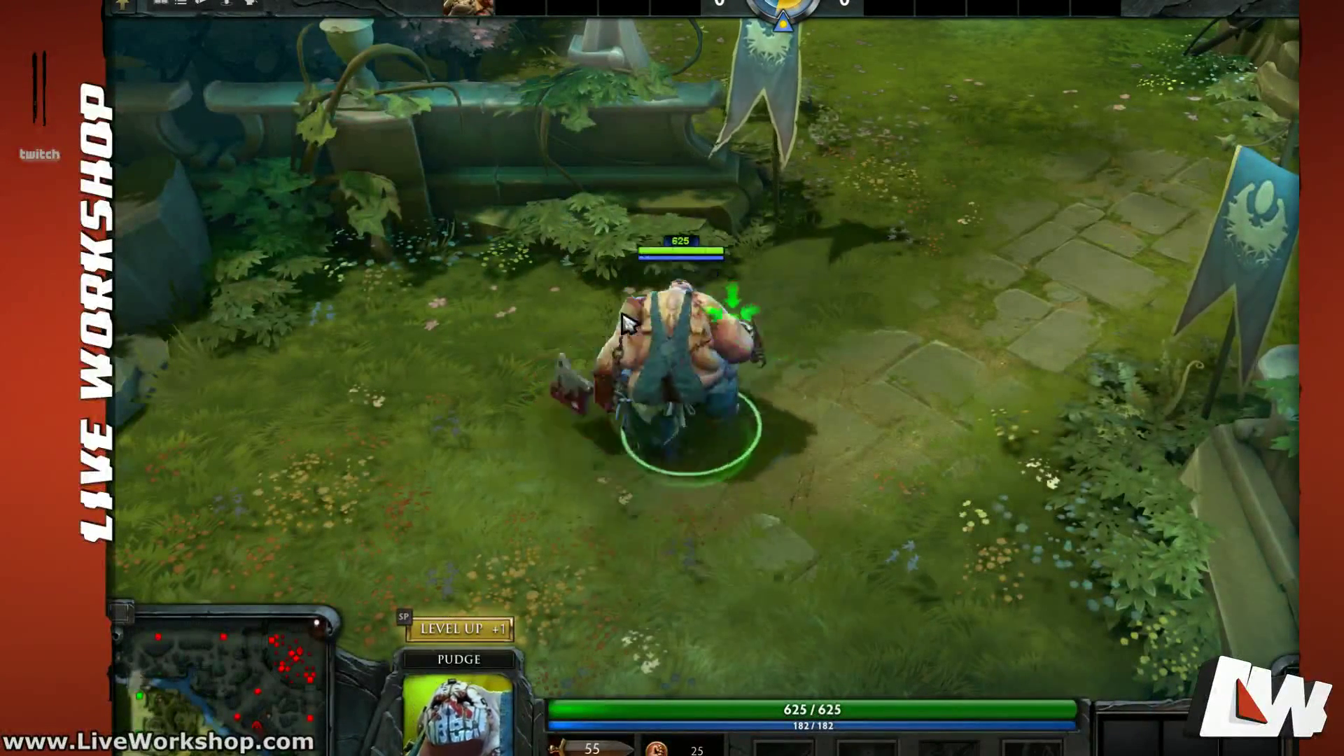
right_click(541, 376)
right_click(595, 432)
right_click(667, 465)
right_click(648, 498)
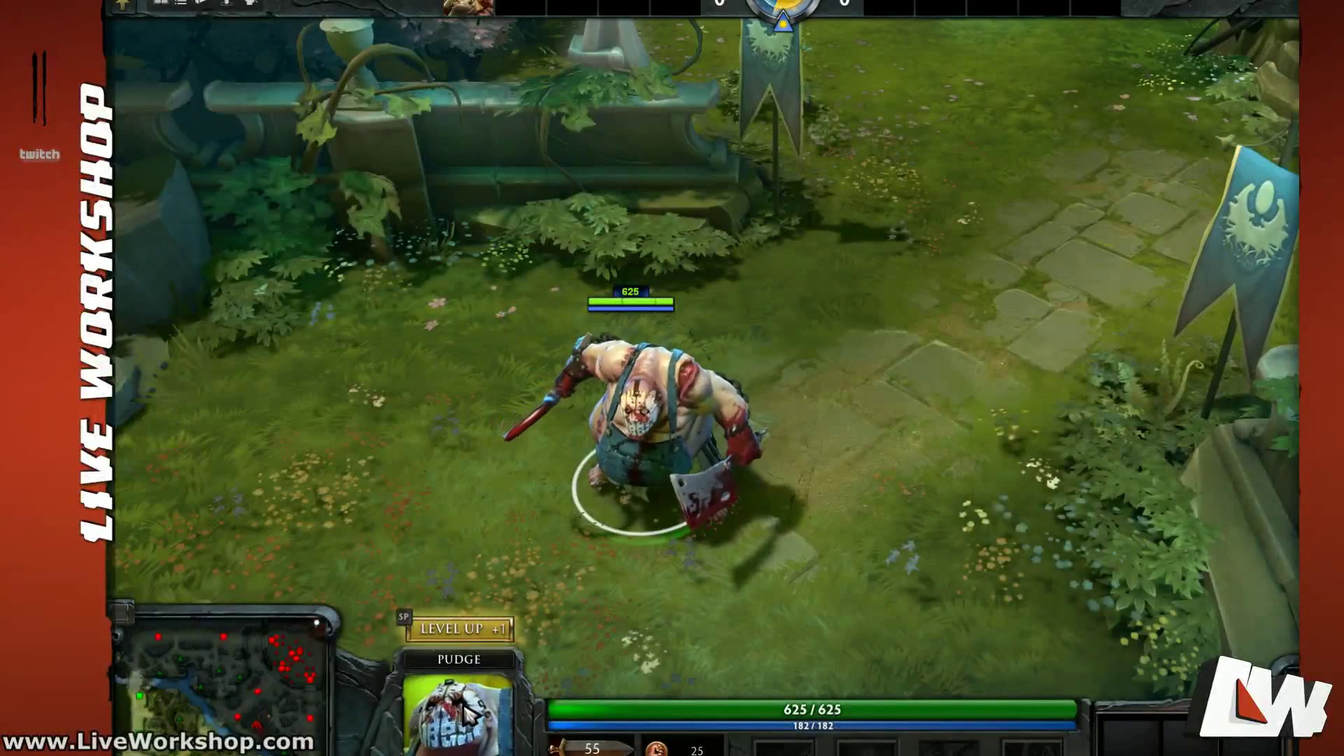
Step: Zoom out and walk Pudge along the stone path toward the glowing Radiant Ancient to see the mask at normal game distance
scroll(737, 441, "down", 5)
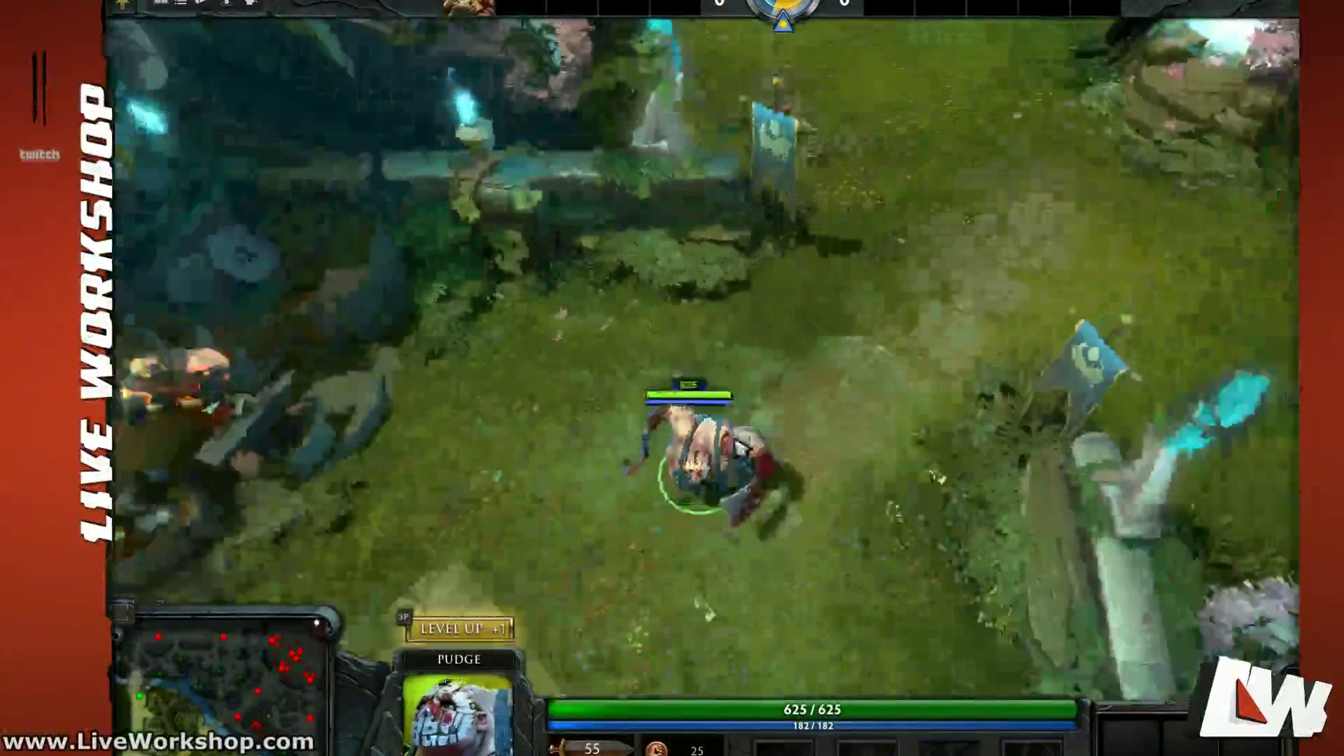
right_click(885, 260)
middle_click_drag(885, 260, 714, 396)
right_click(784, 281)
right_click(845, 212)
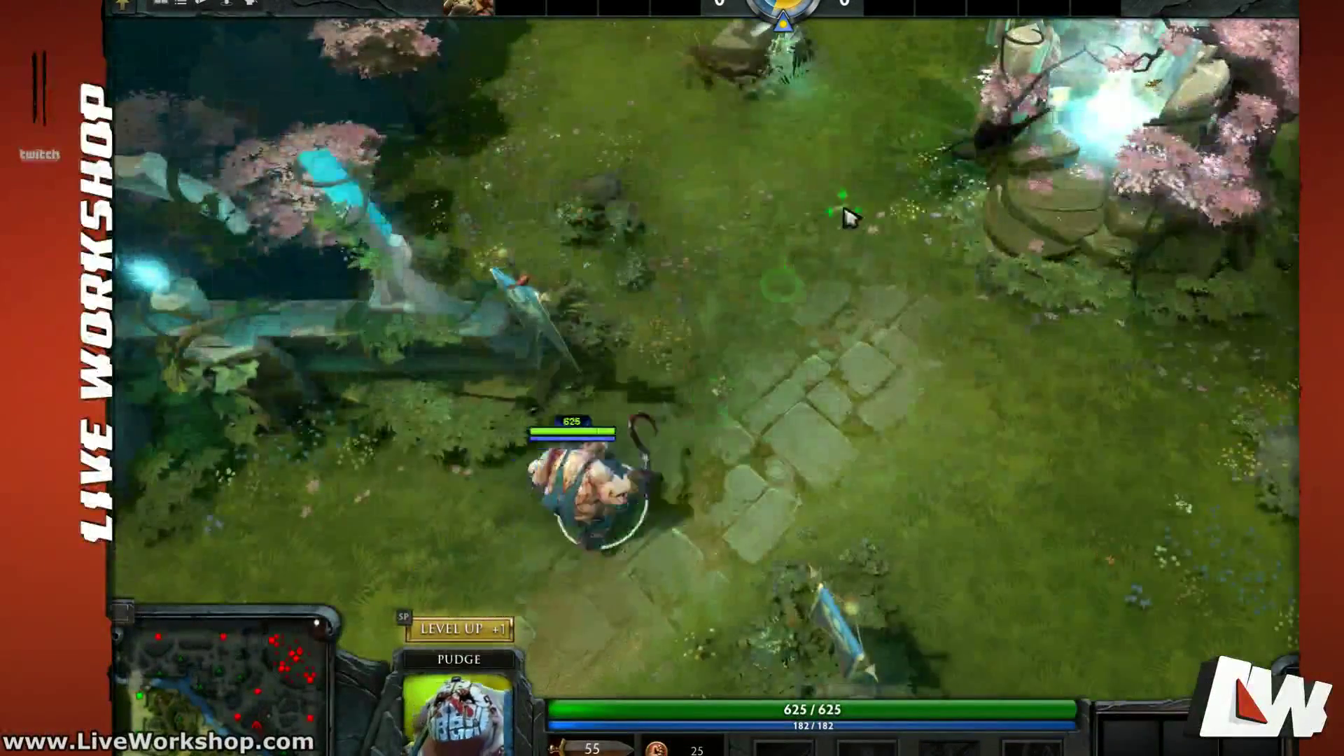
middle_click_drag(844, 212, 729, 328)
right_click(730, 214)
right_click(771, 174)
middle_click_drag(770, 174, 595, 318)
right_click(682, 183)
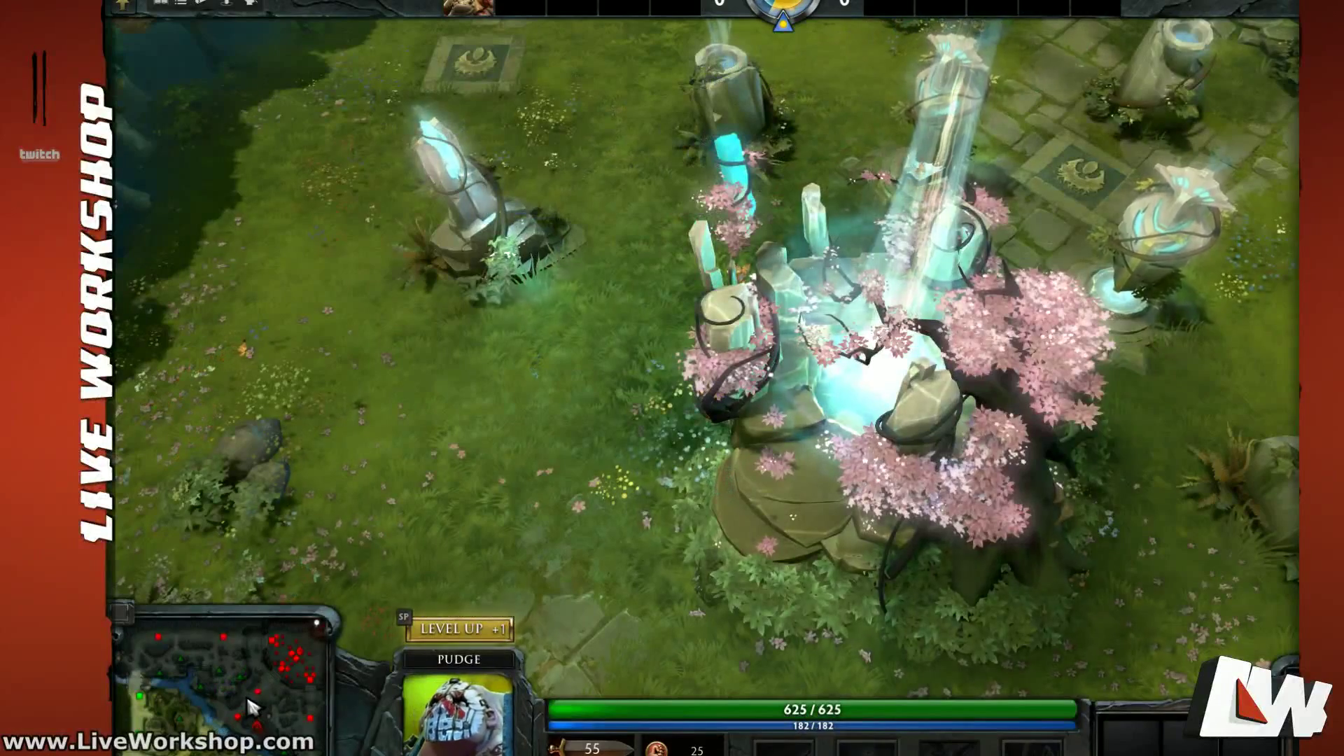
Step: Take Pudge across the river to the Dire bank, stopping near the torch and red banner
left_click(157, 751)
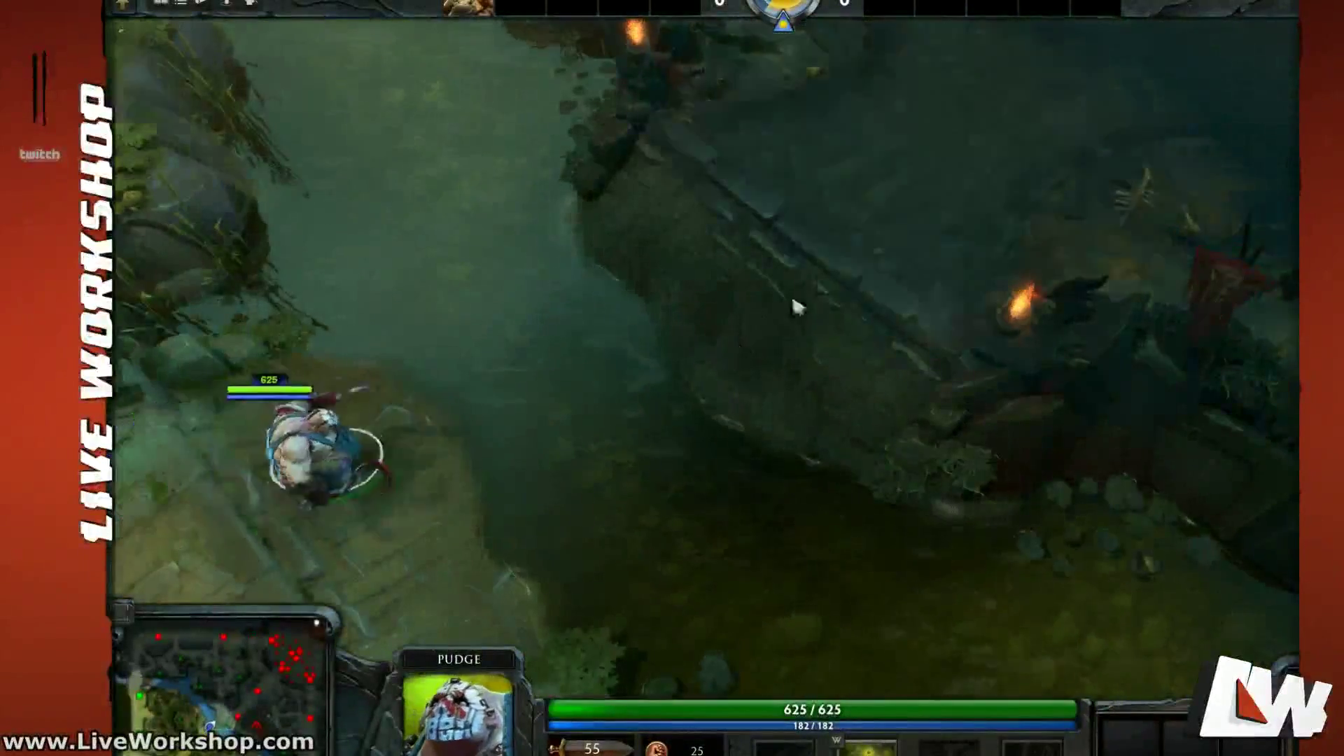
right_click(812, 361)
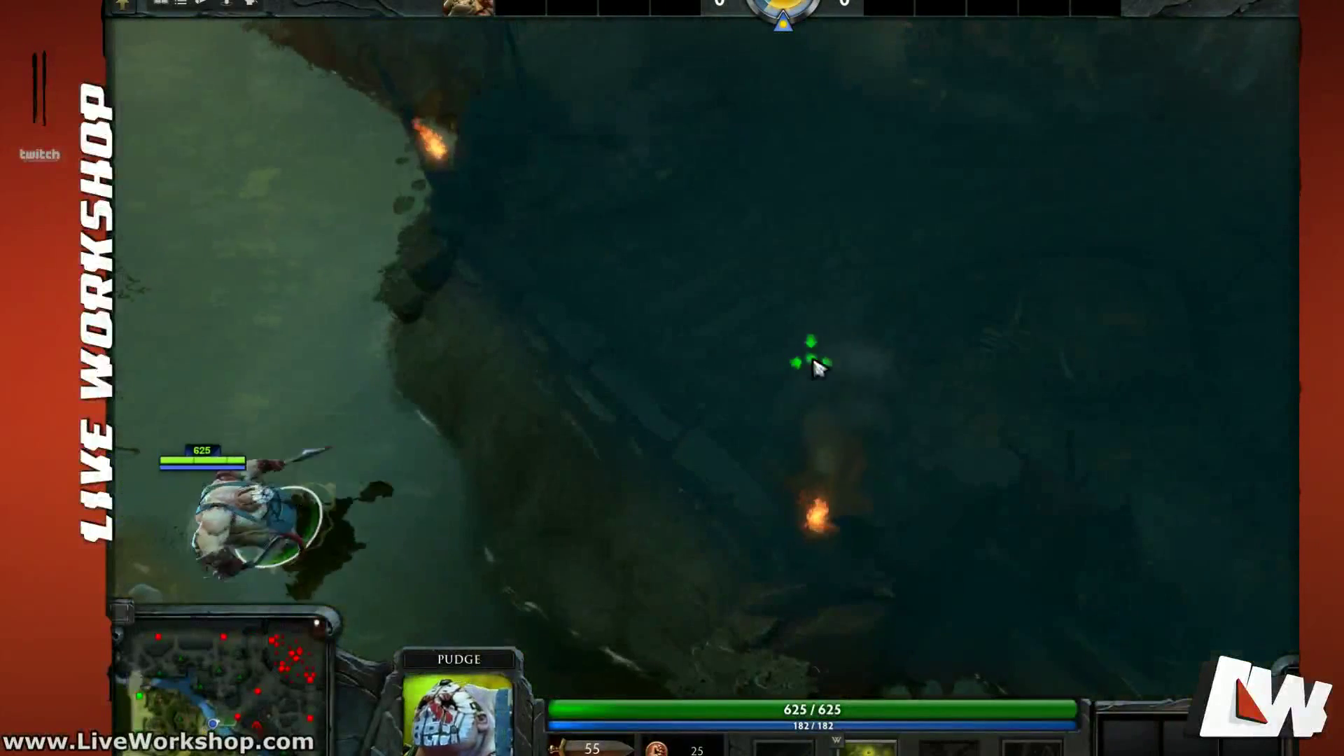
middle_click_drag(539, 240, 802, 355)
right_click(862, 336)
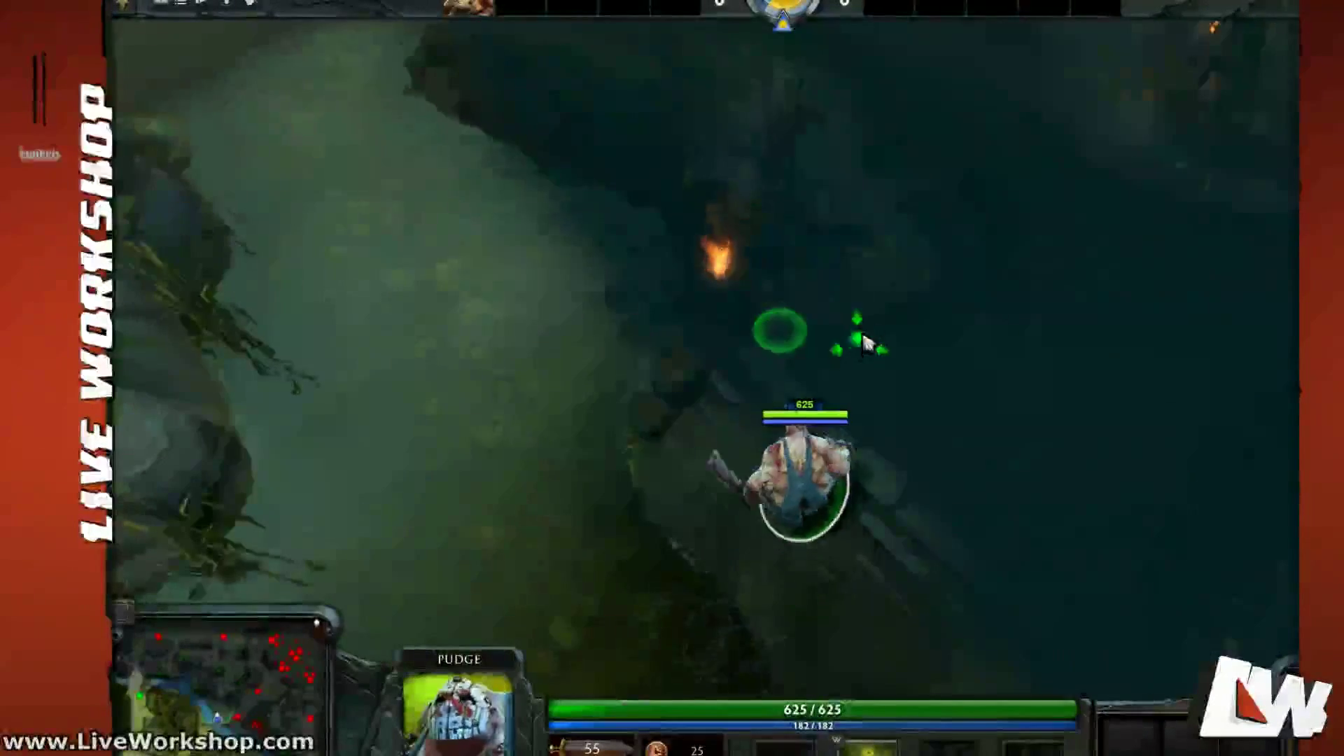
right_click(882, 282)
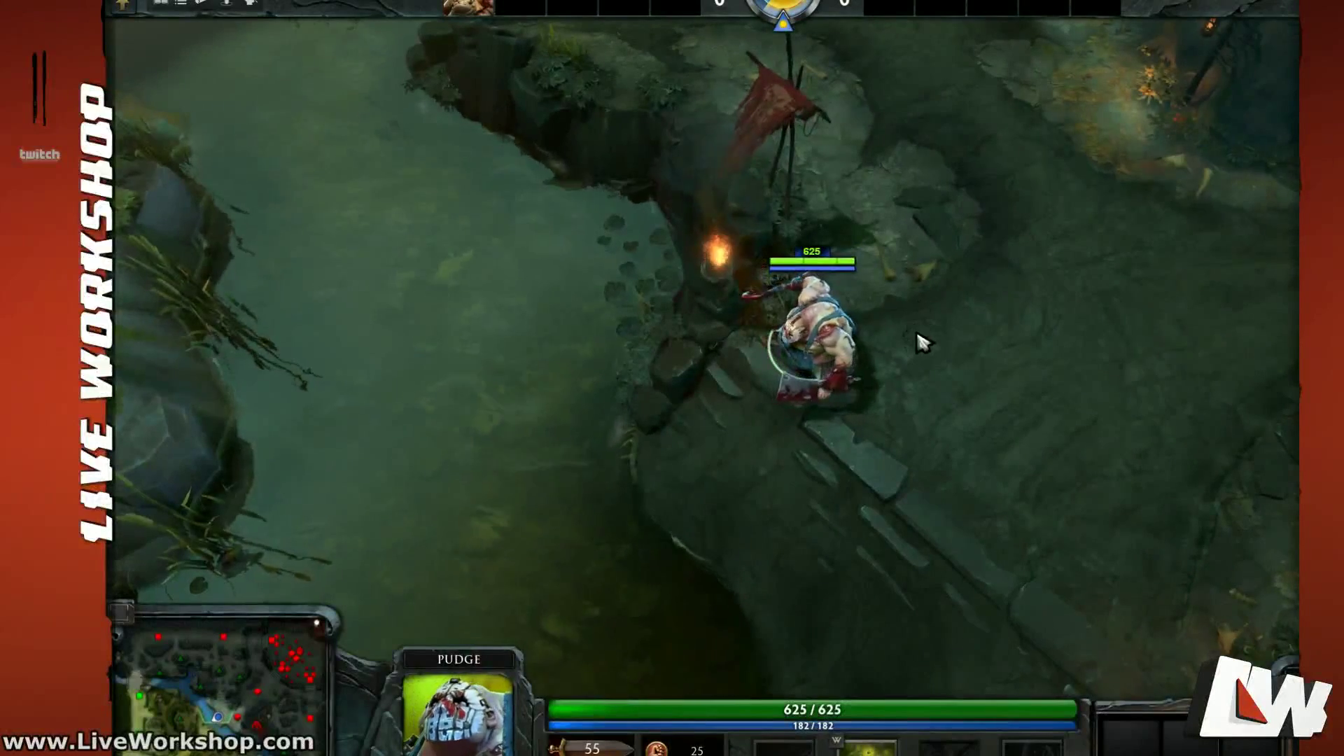
Step: Zoom in on Pudge and turn him to face the camera to examine the mask under Dire lighting
scroll(921, 337, "up", 5)
middle_click_drag(1114, 152, 1025, 320)
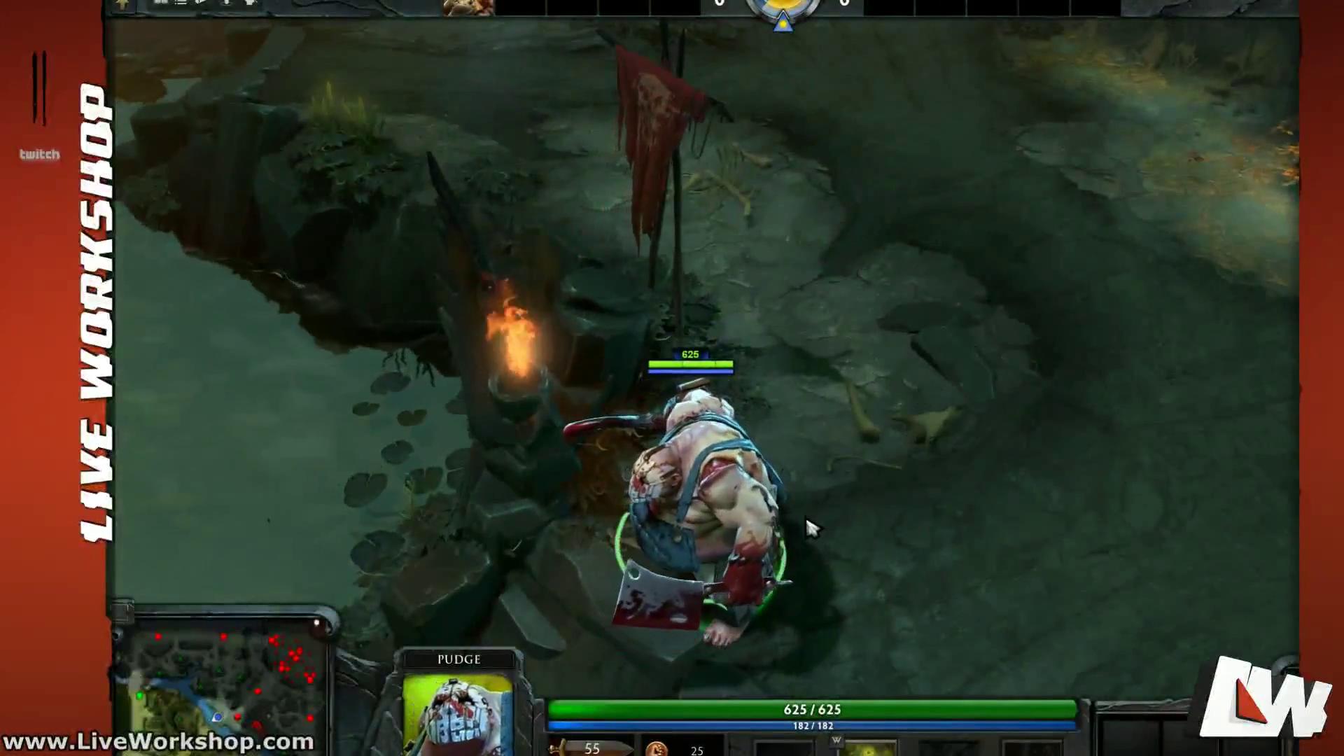
middle_click_drag(911, 384, 919, 394)
middle_click_drag(809, 574, 739, 558)
right_click(716, 559)
right_click(685, 589)
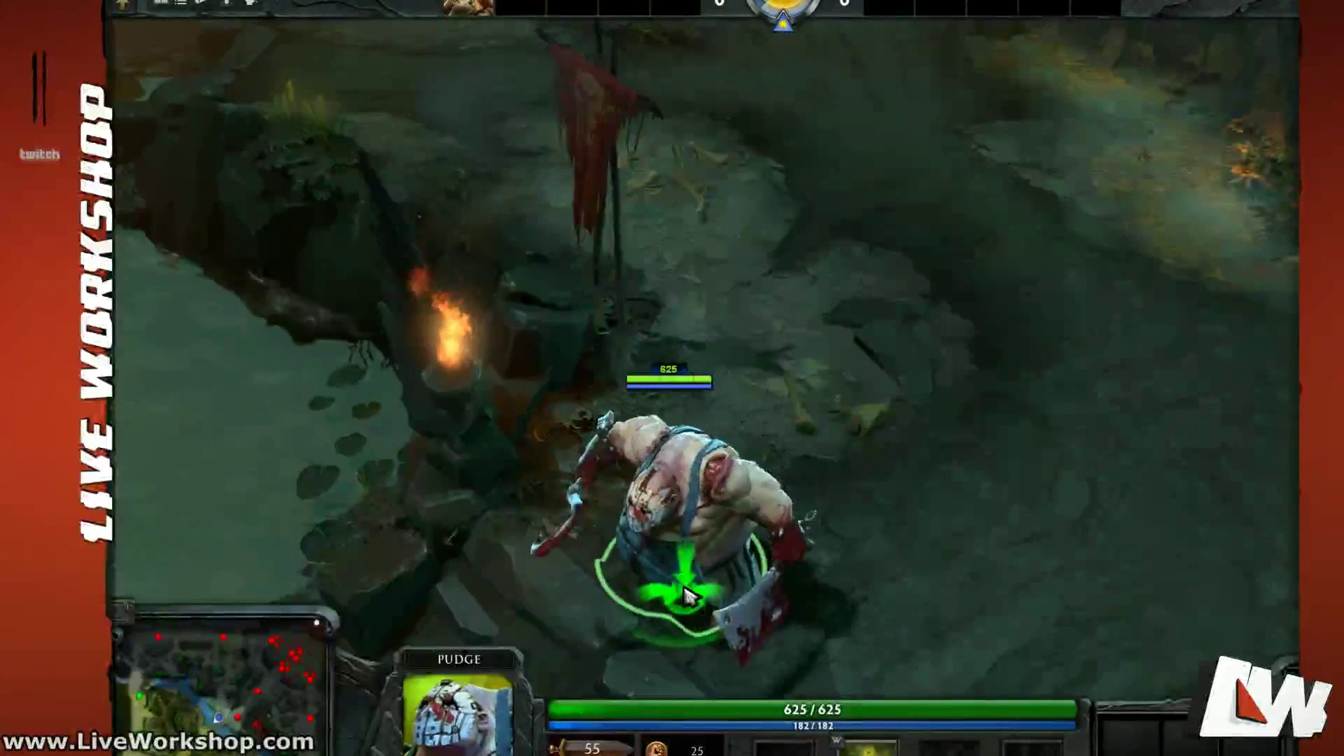
right_click(653, 615)
right_click(657, 636)
right_click(671, 655)
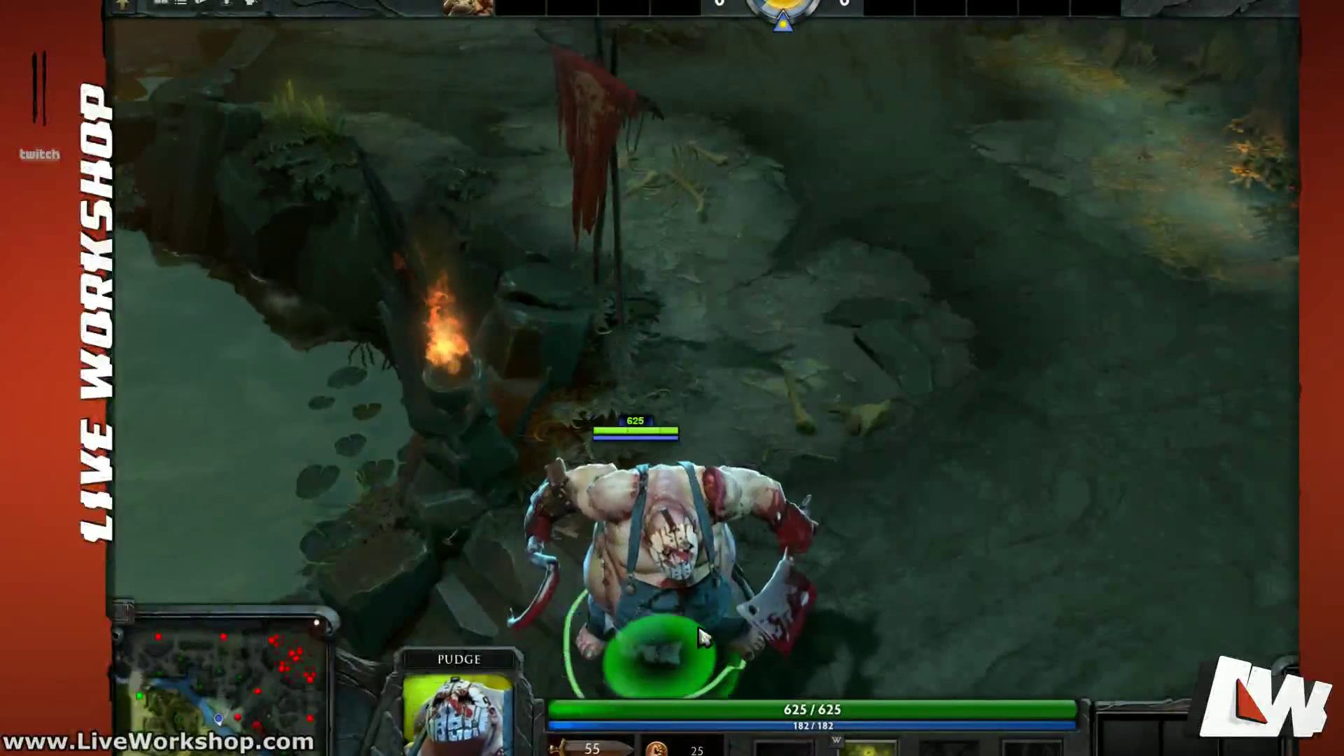
right_click(681, 671)
mouse_move(884, 530)
middle_mouse_down()
mouse_move(888, 548)
mouse_move(831, 546)
mouse_move(828, 444)
middle_mouse_up()
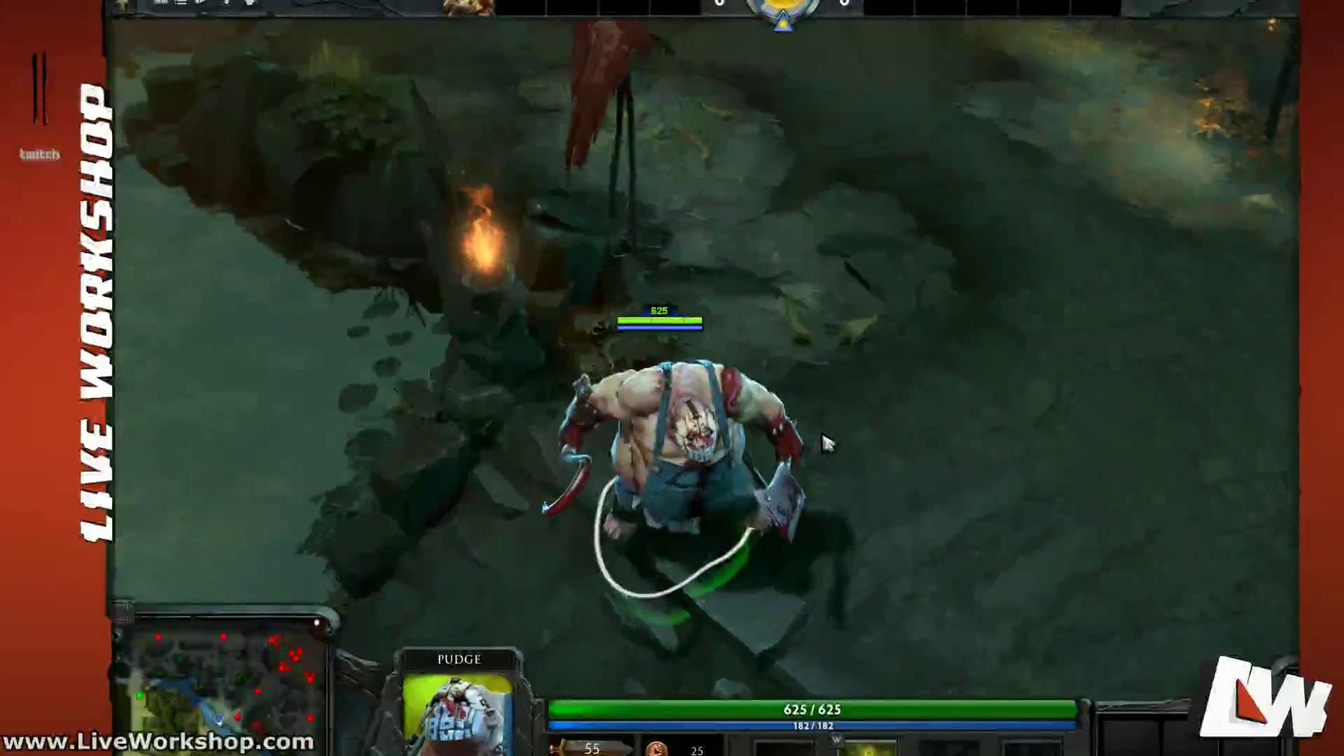
Step: Move Pudge back and forth beside the Dire torch to inspect the mask from the side and behind
right_click(795, 390)
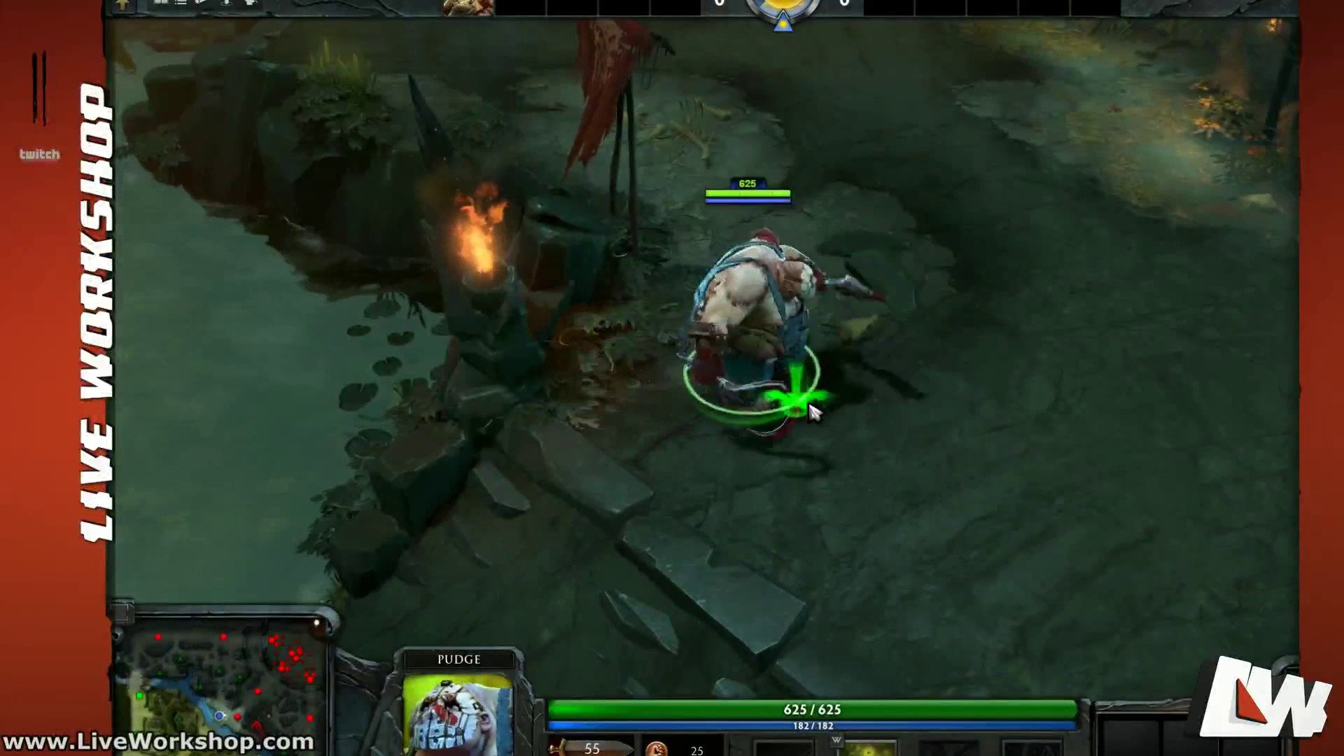
right_click(744, 440)
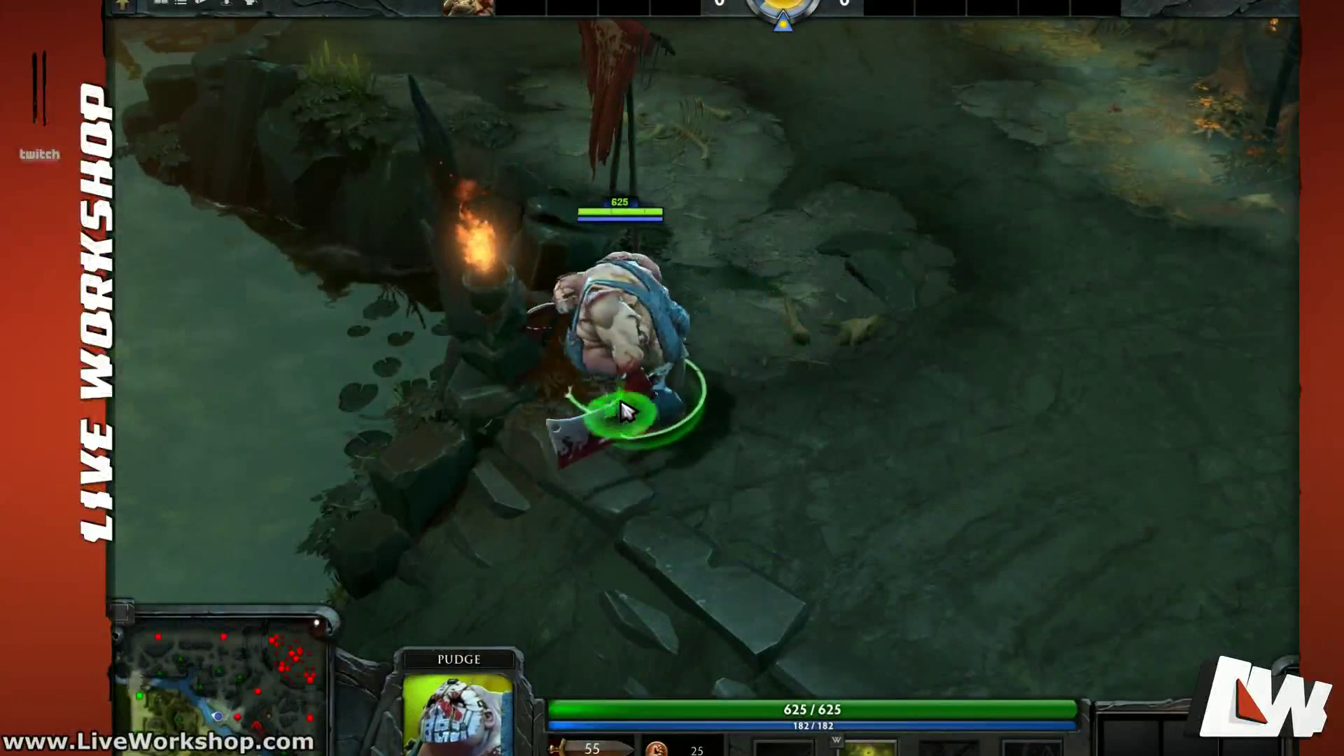
right_click(718, 441)
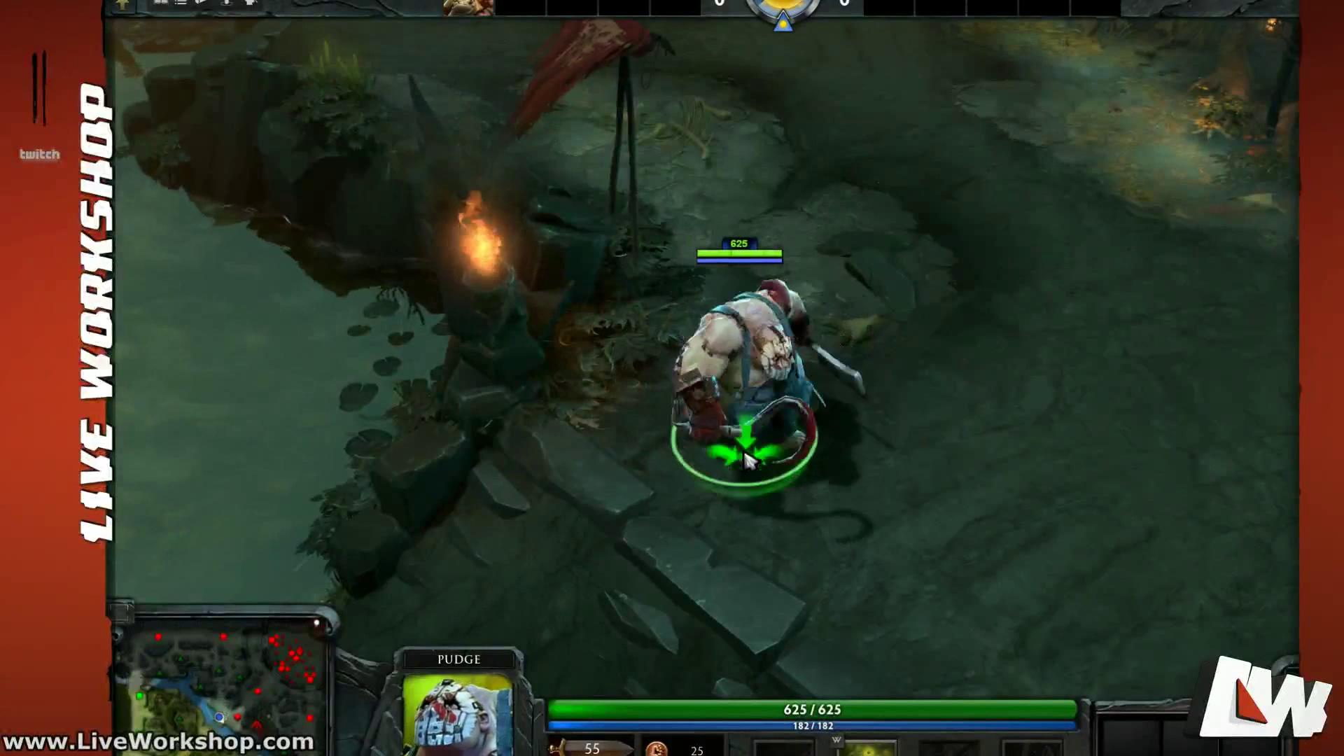
right_click(718, 455)
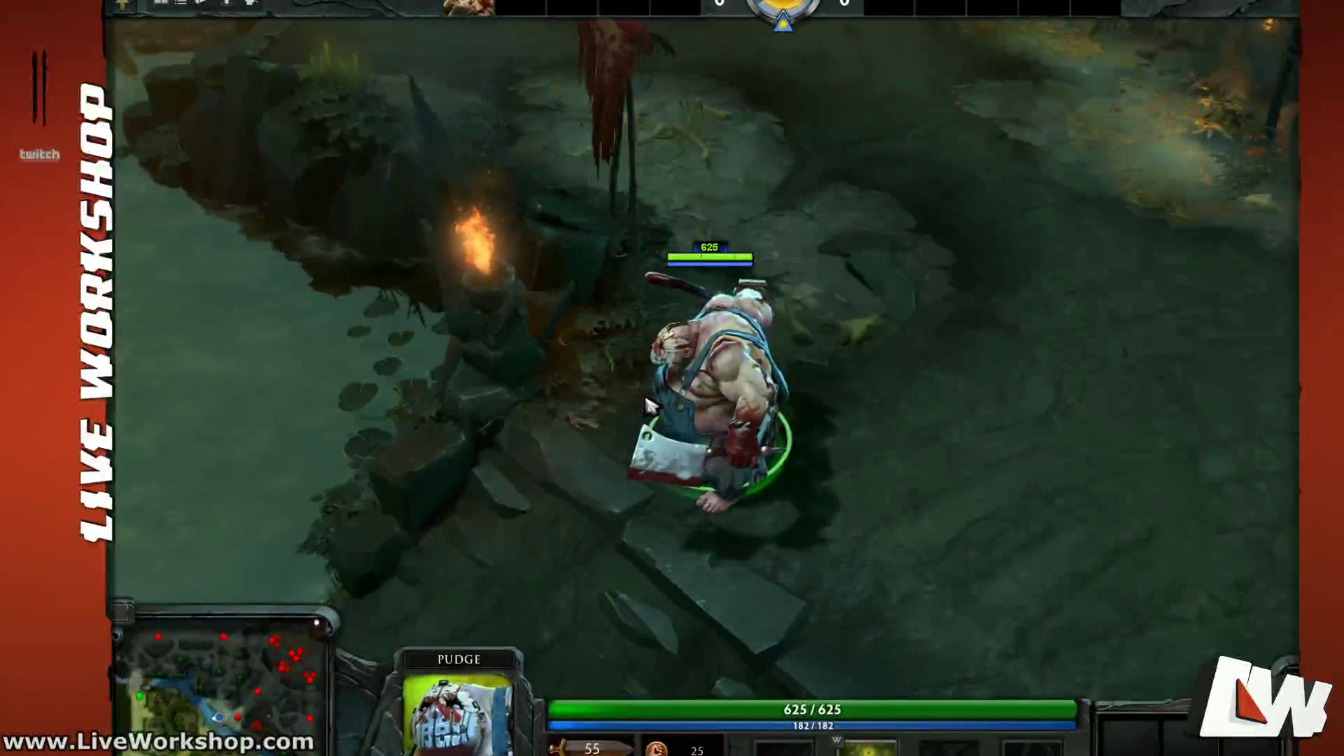
Step: Toggle Pudge's Rot ability on and off to check the mask with the green cloud effect, near and zoomed out
key("w")
key("w")
key("w")
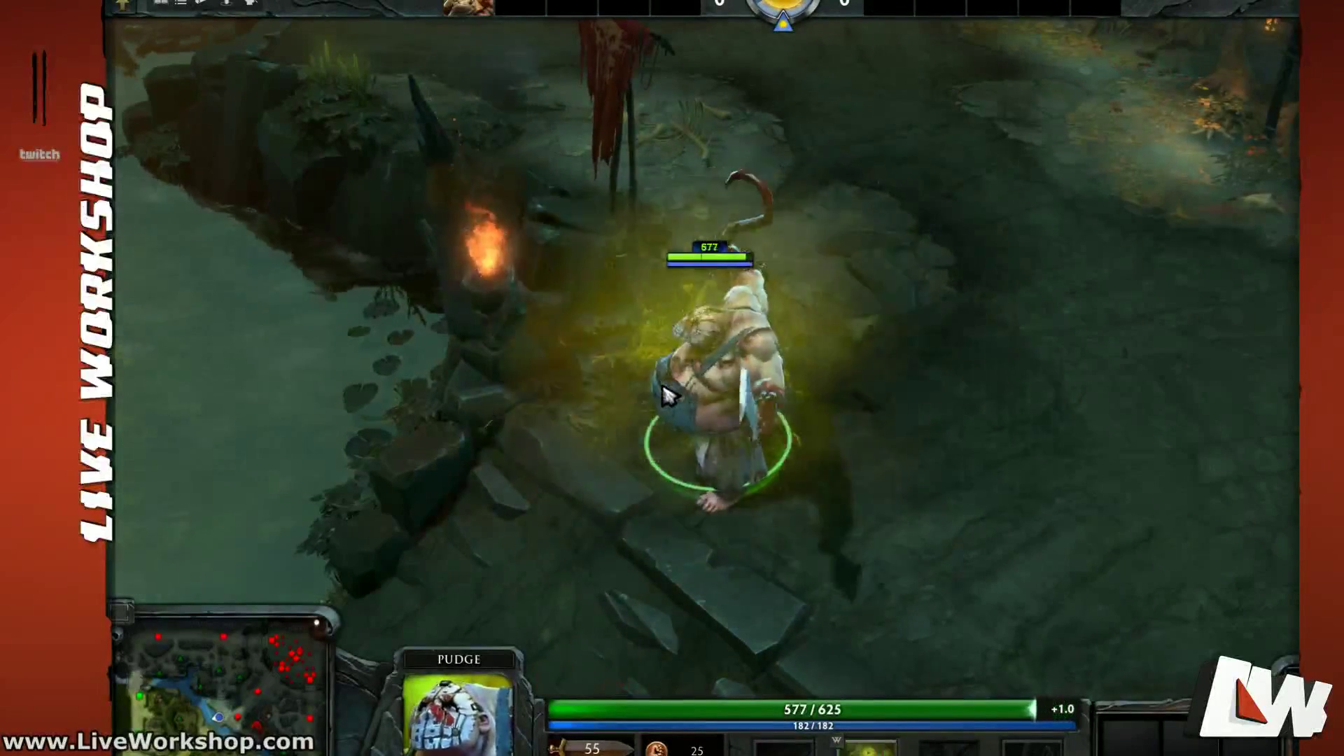
key("w")
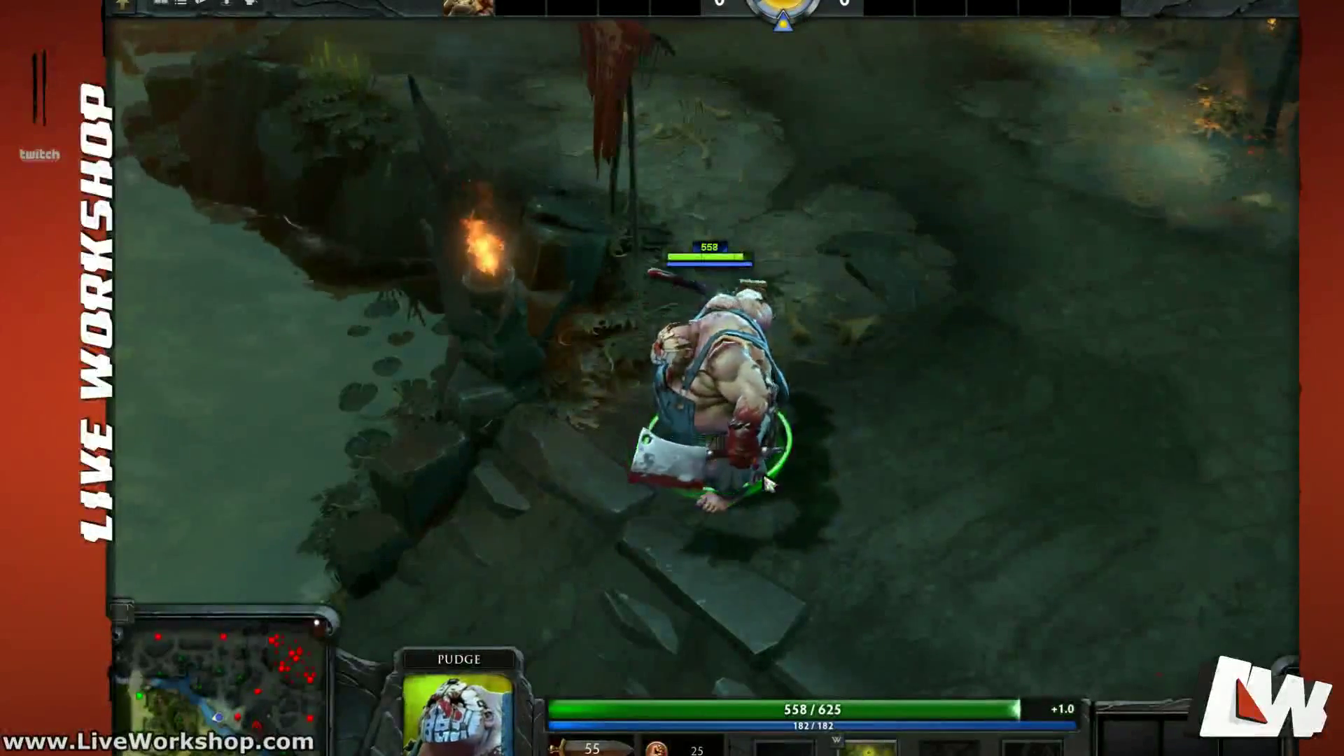
key("w")
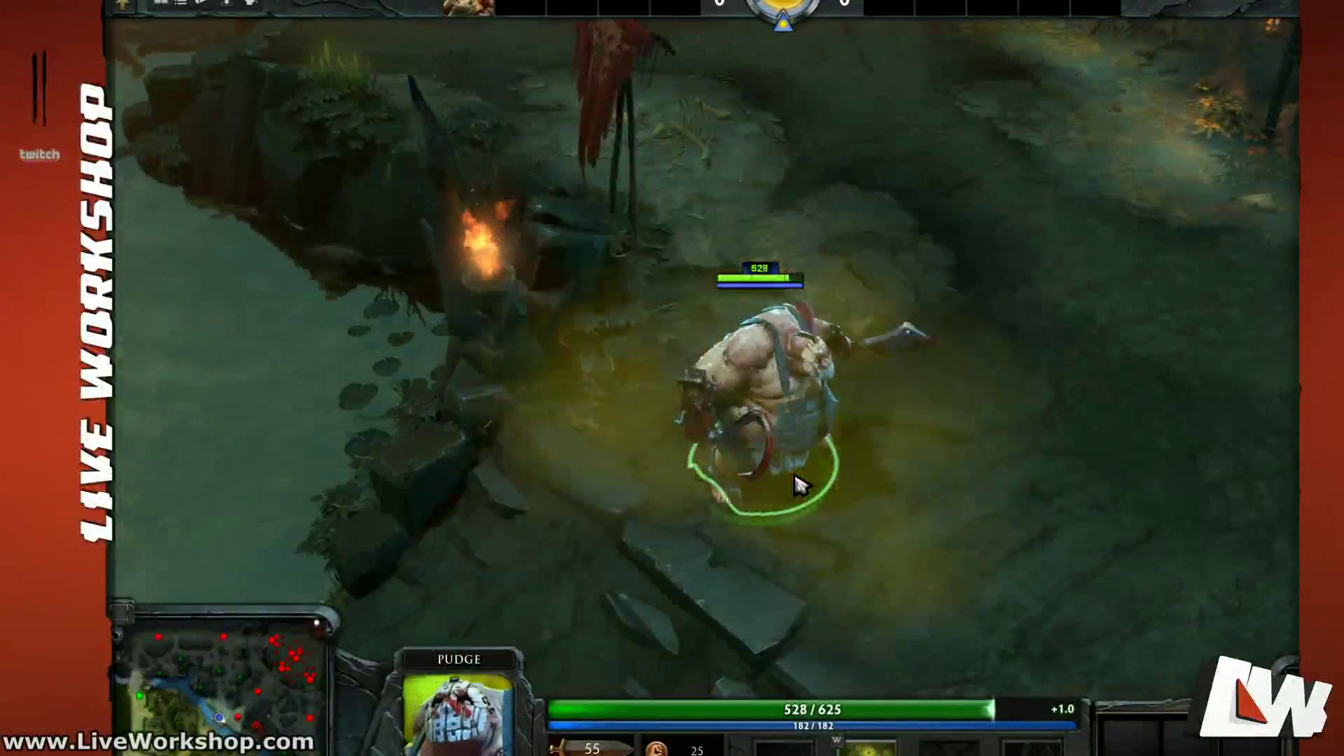
scroll(809, 459, "down", 4)
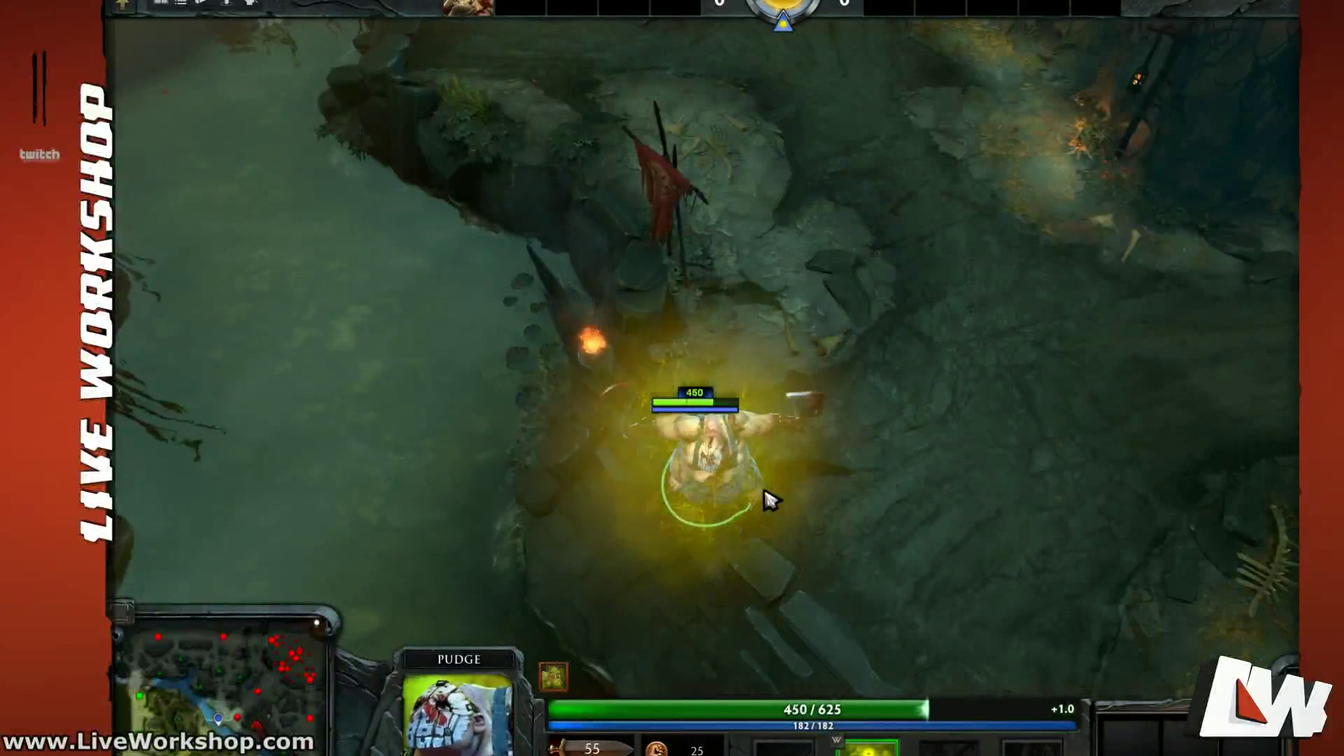
key("w")
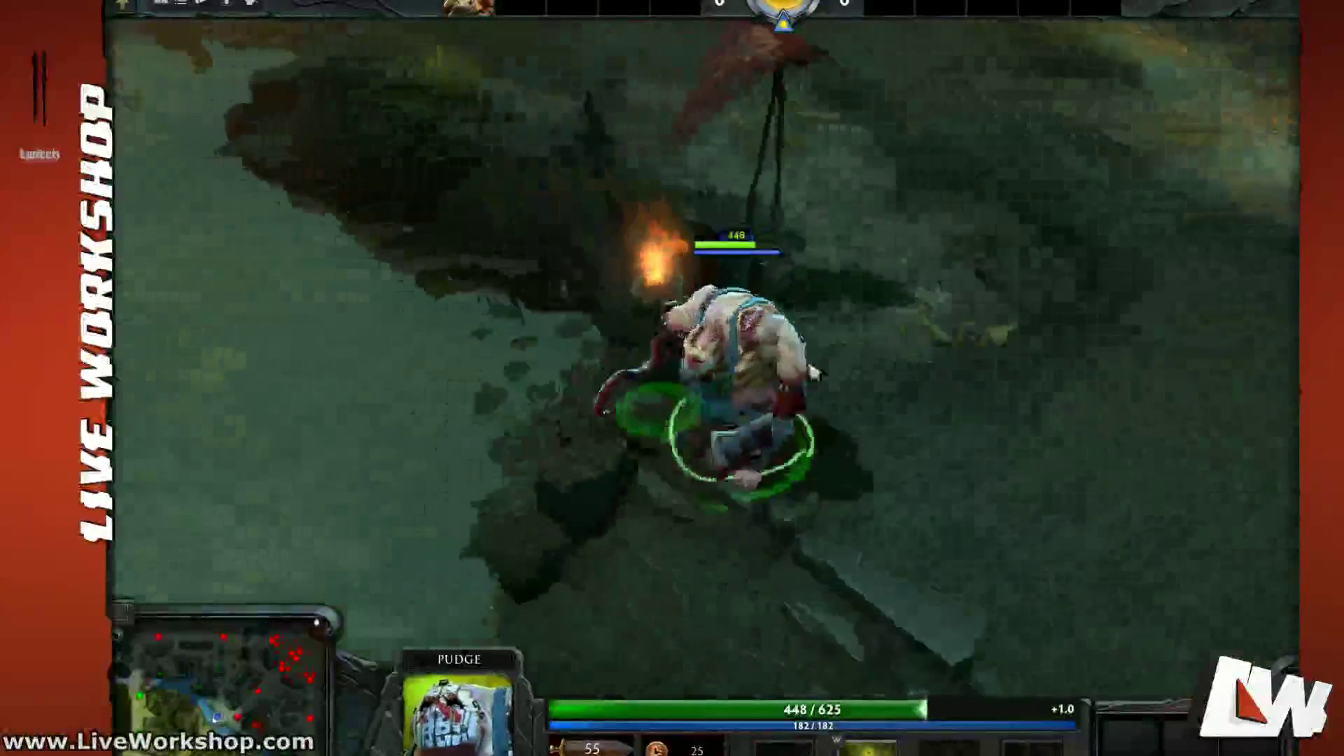
Step: Position Pudge right next to the burning torch and examine how its light falls on the mask
right_click(874, 291)
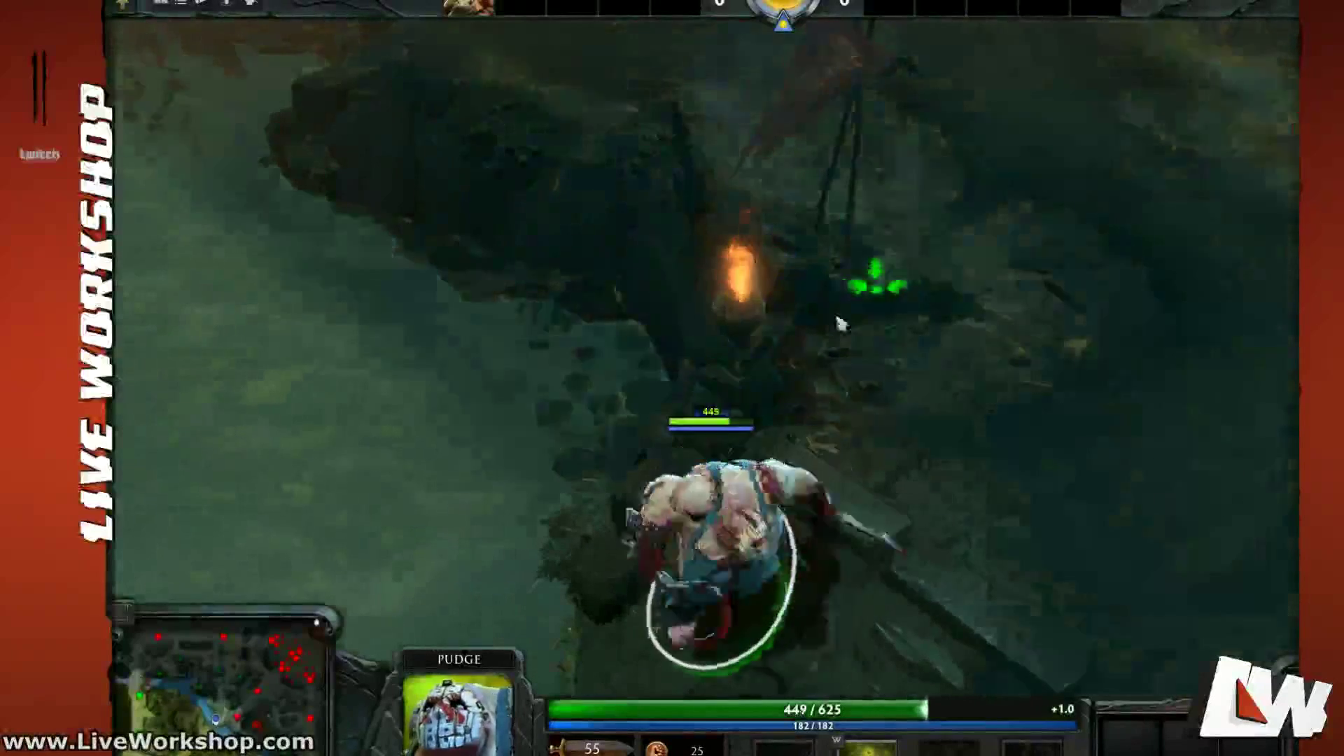
right_click(813, 371)
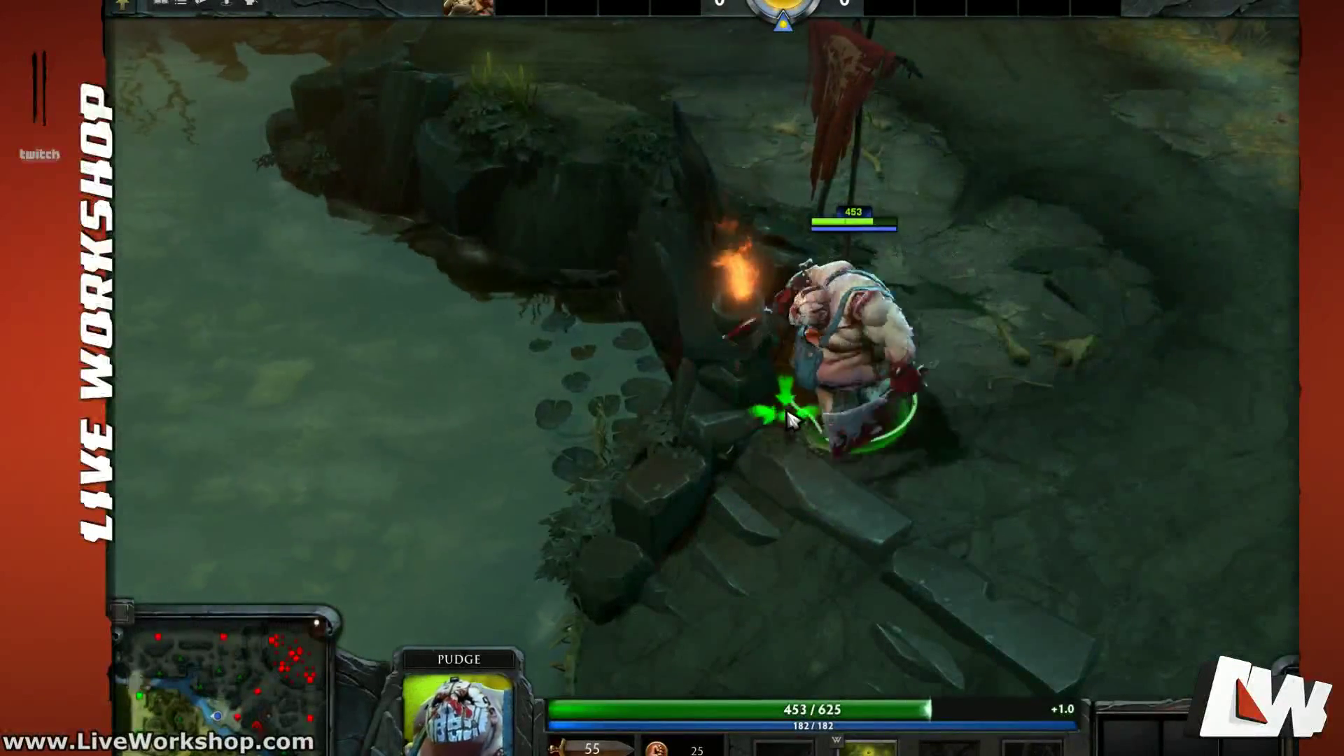
middle_click_drag(807, 310, 951, 402)
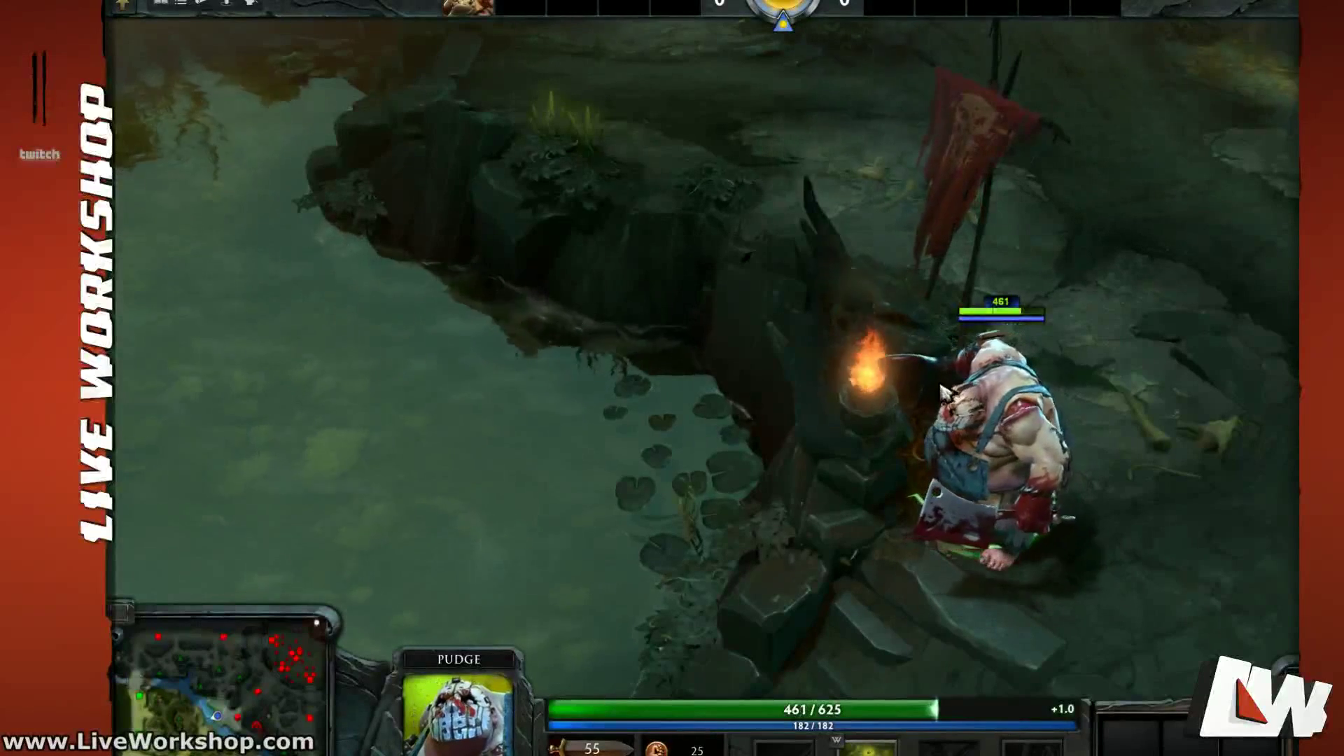
middle_click_drag(1021, 392, 948, 390)
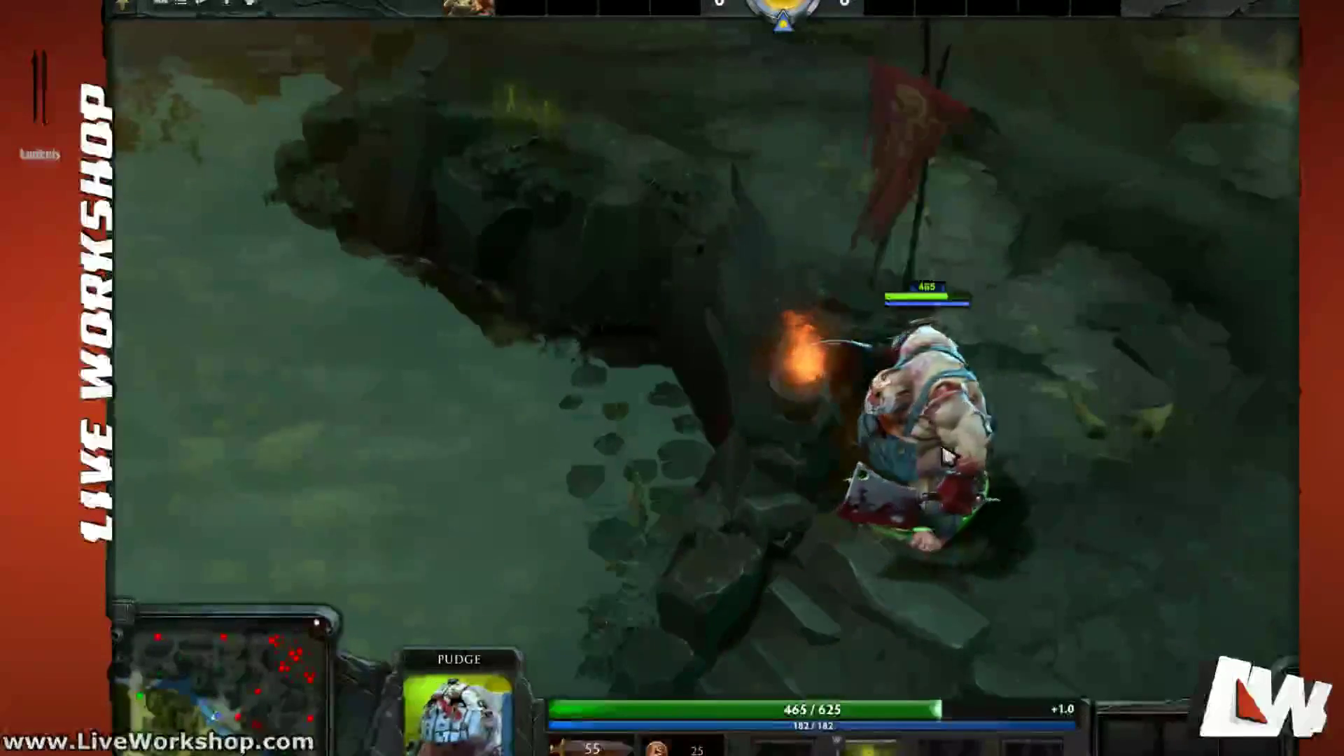
Step: Zoom out and send Pudge away from the torch, deeper into the Dire side
scroll(862, 396, "down", 5)
middle_click_drag(993, 498, 858, 414)
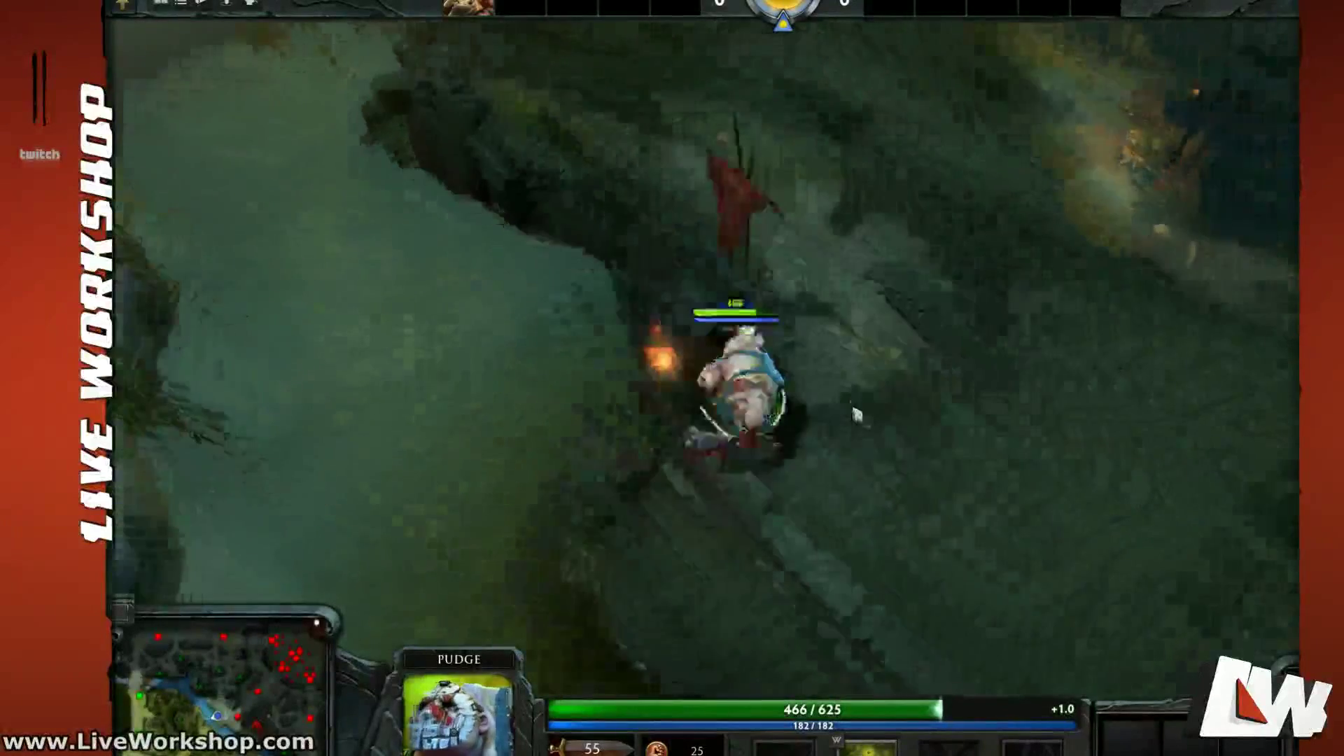
right_click(995, 423)
middle_click_drag(1015, 448, 617, 213)
right_click(790, 347)
mouse_move(878, 385)
middle_mouse_down()
mouse_move(616, 275)
mouse_move(518, 215)
middle_mouse_up()
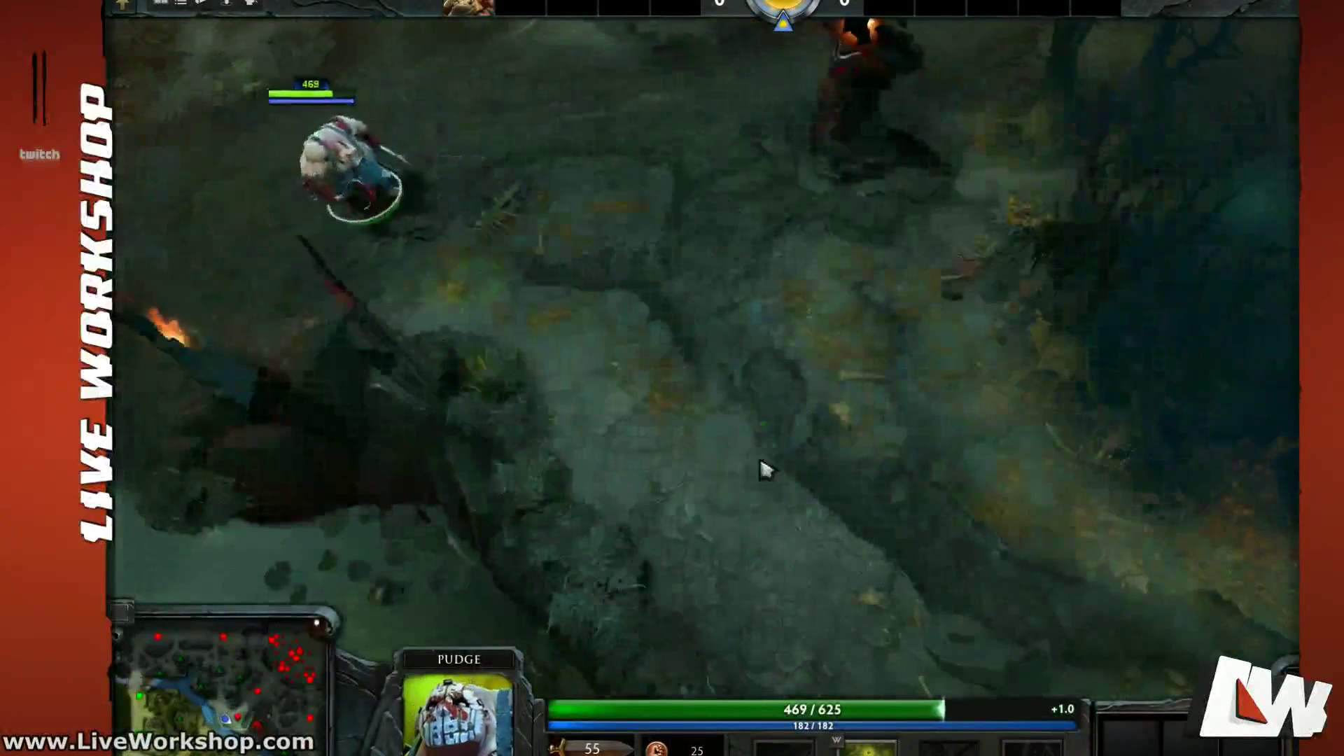
Step: Run Pudge along the Dire riverbank, away from the incoming attacks, toward the next torch
right_click(642, 520)
mouse_move(756, 515)
middle_mouse_down()
mouse_move(684, 434)
mouse_move(651, 342)
mouse_move(595, 301)
middle_mouse_up()
right_click(685, 433)
right_click(651, 340)
right_click(629, 365)
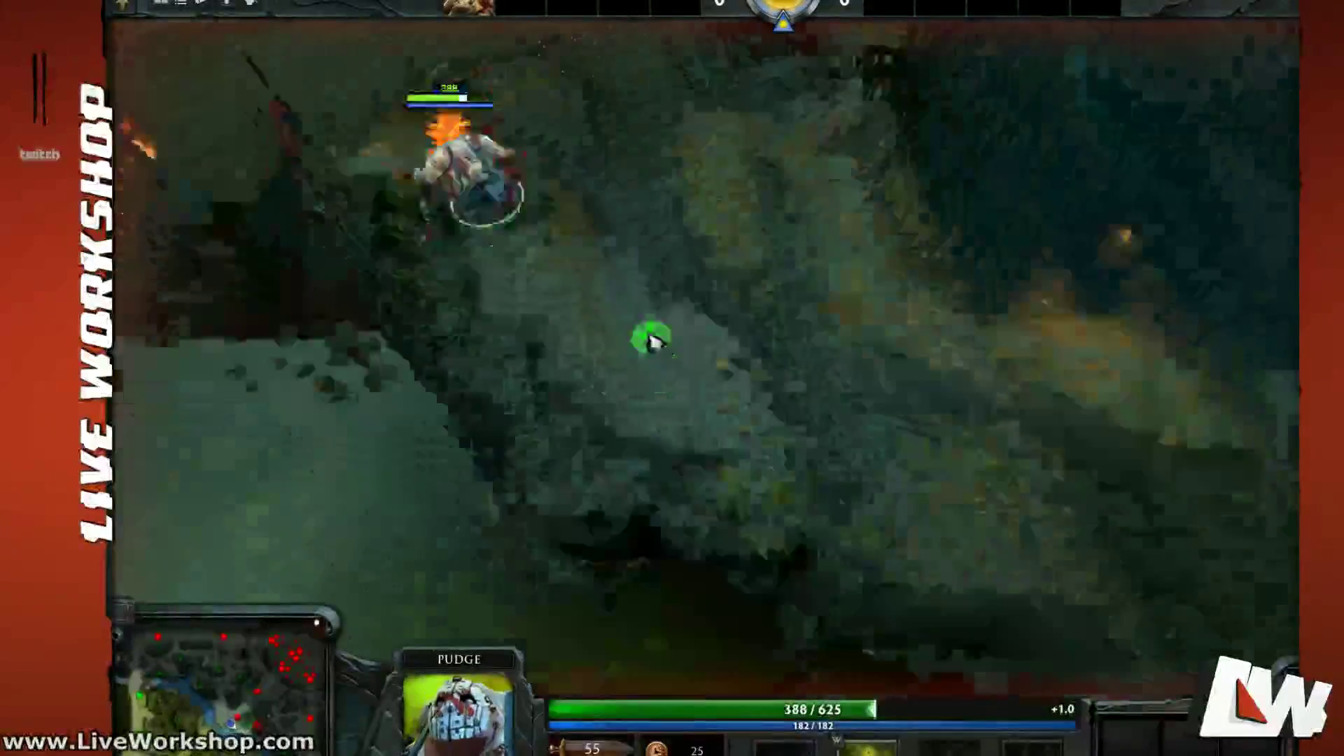
right_click(599, 384)
right_click(929, 482)
mouse_move(929, 482)
middle_mouse_down()
mouse_move(820, 483)
mouse_move(654, 345)
middle_mouse_up()
right_click(821, 490)
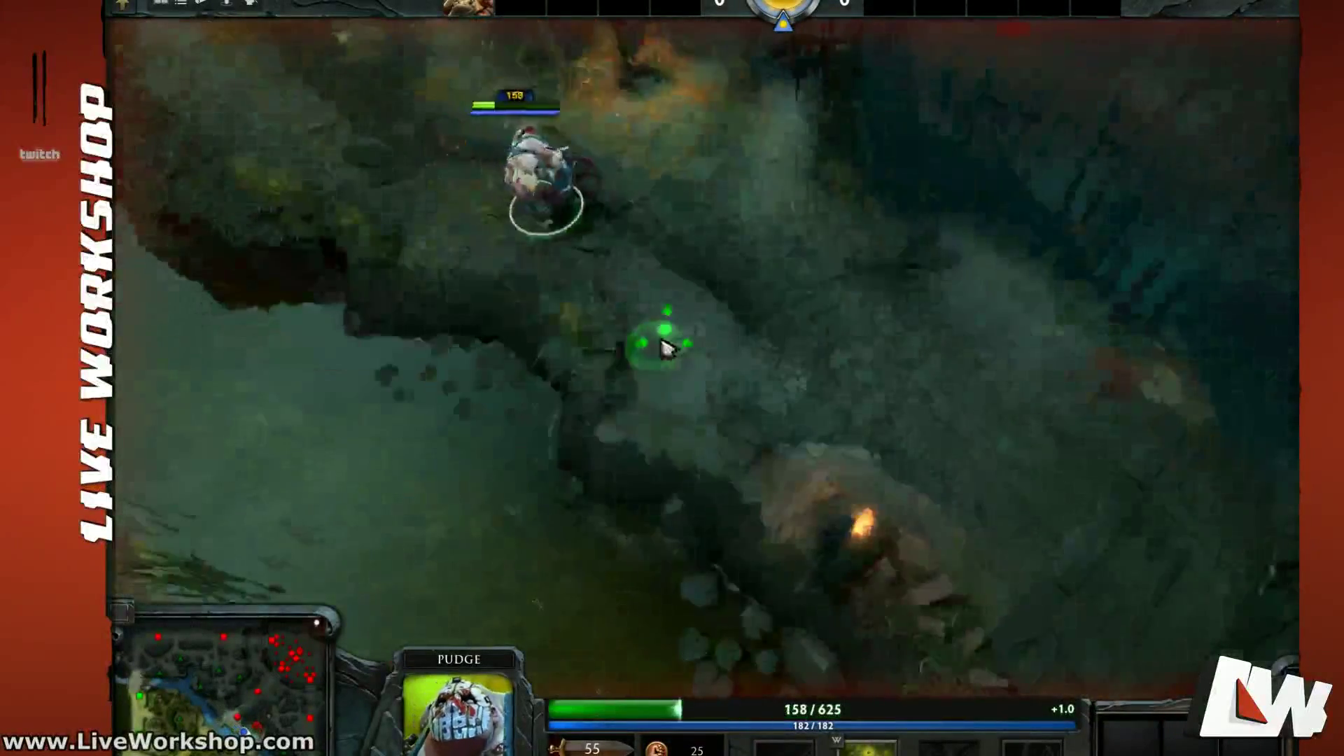
right_click(695, 406)
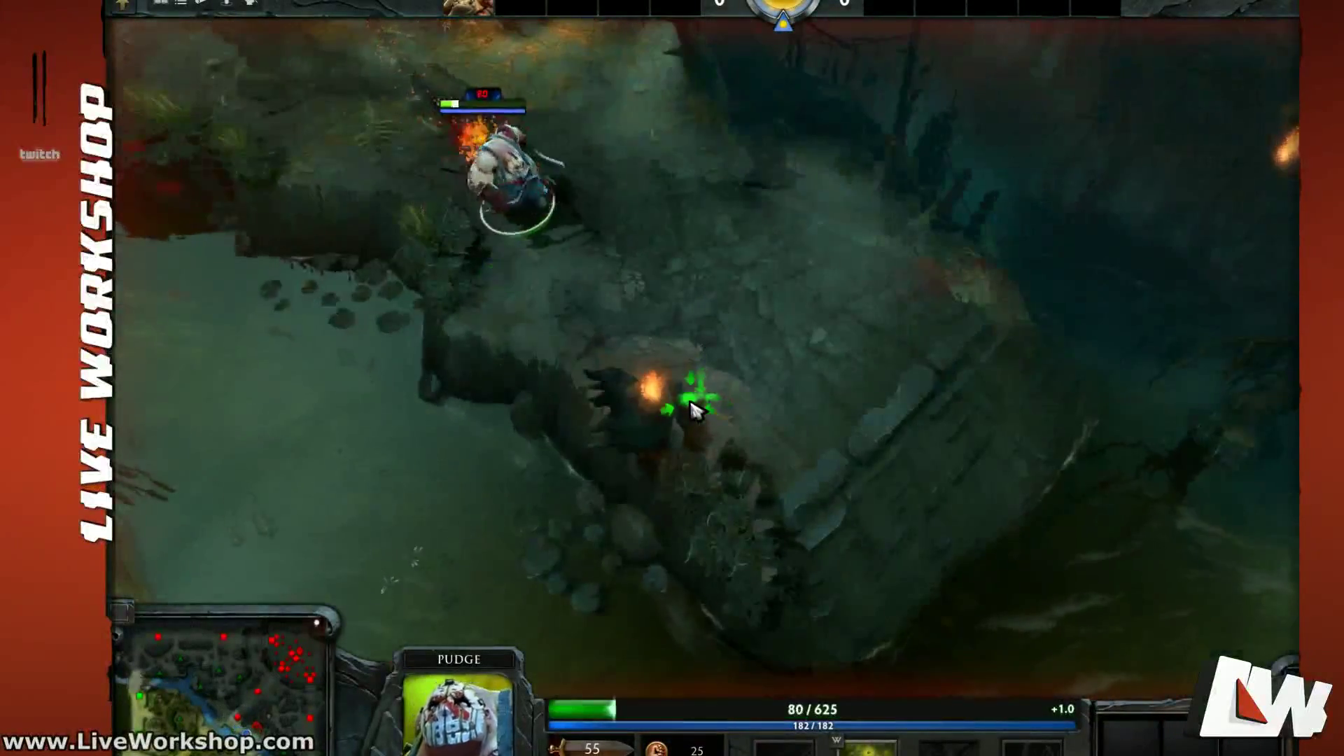
right_click(682, 379)
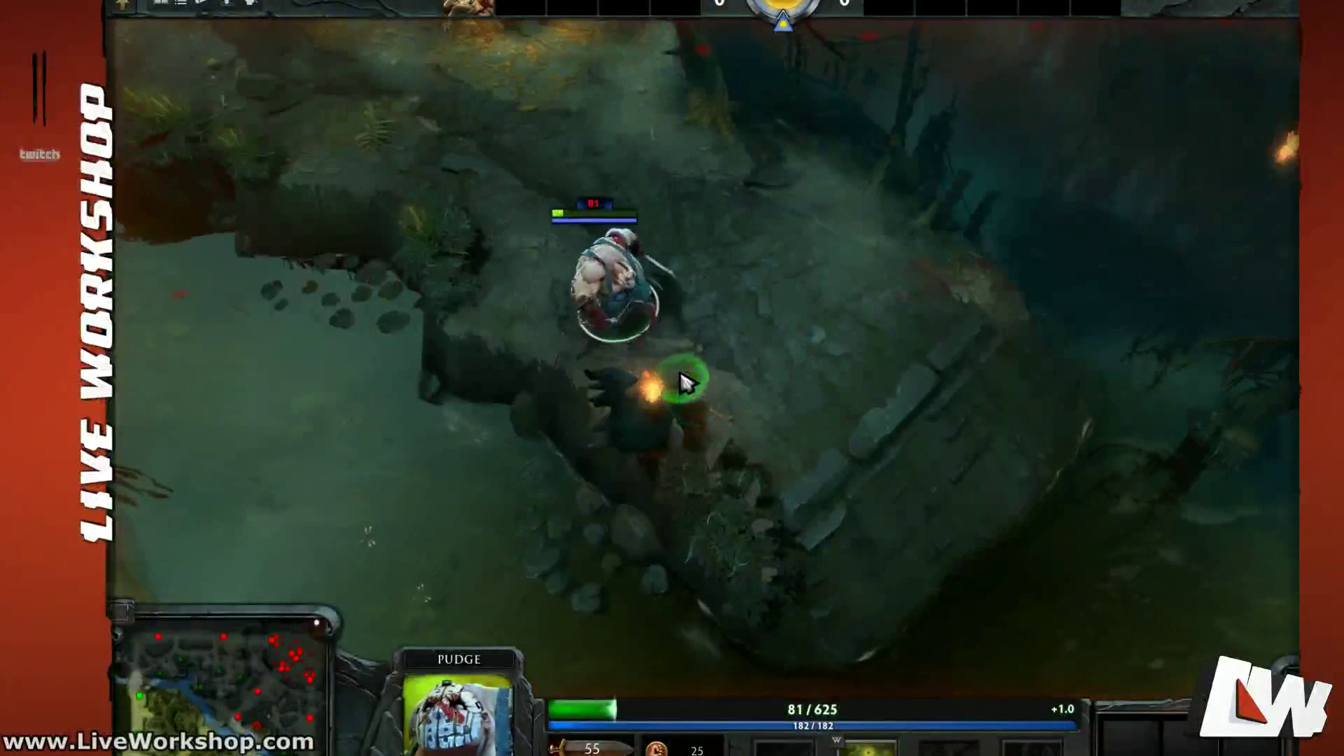
Step: Walk Pudge around the burning torch and examine the mask up close from several facing directions
scroll(683, 378, "up", 5)
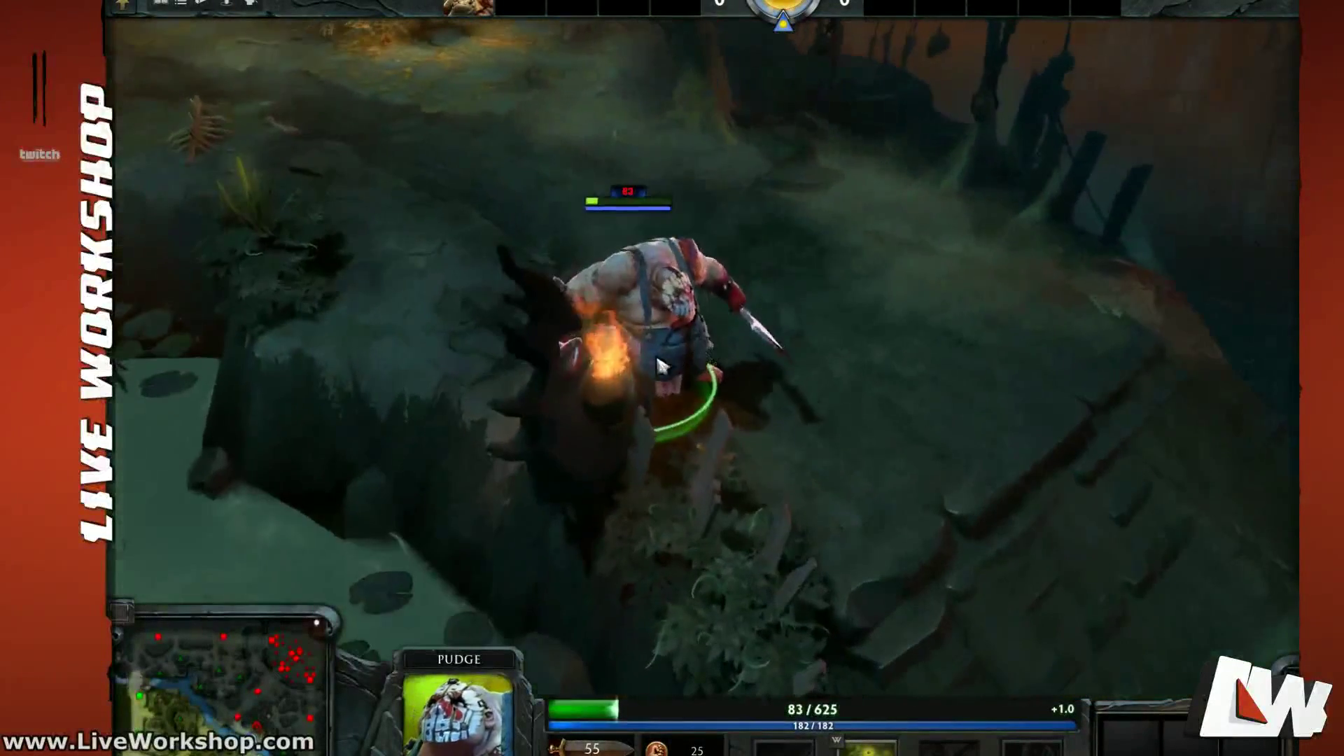
right_click(633, 450)
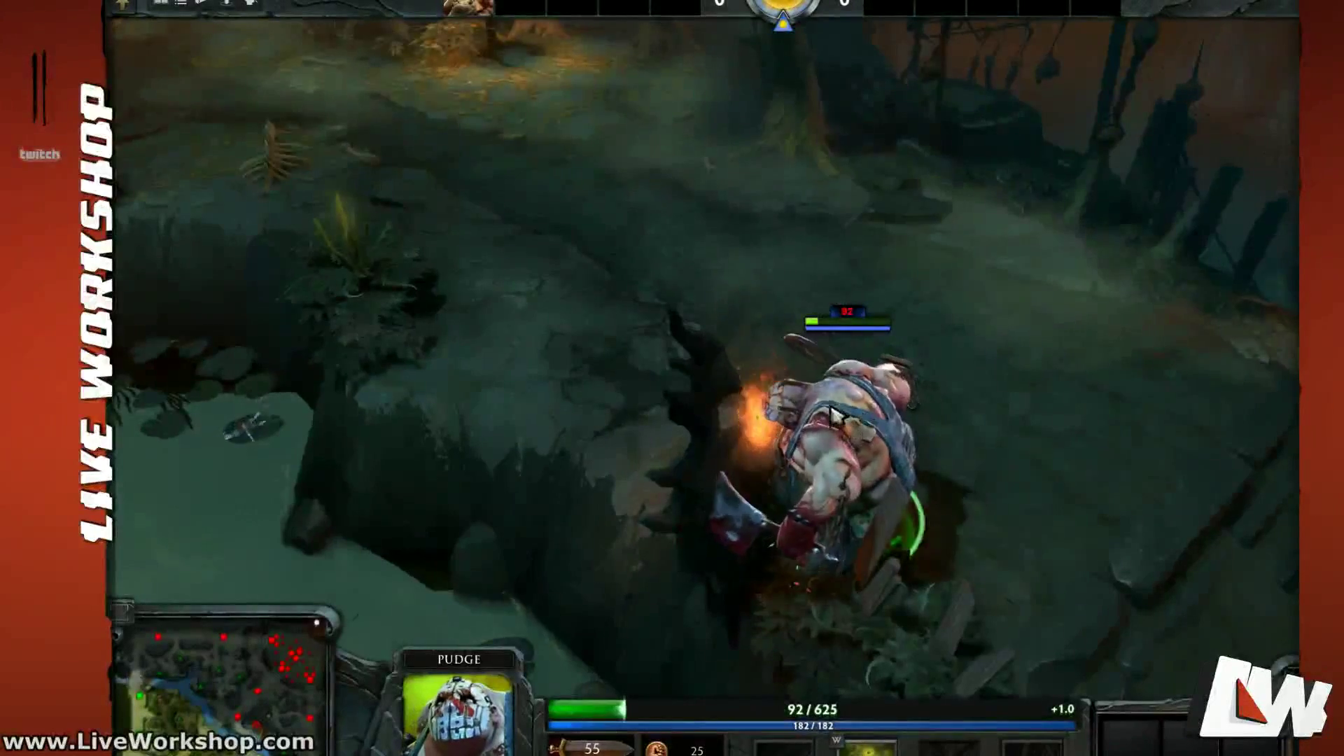
right_click(943, 400)
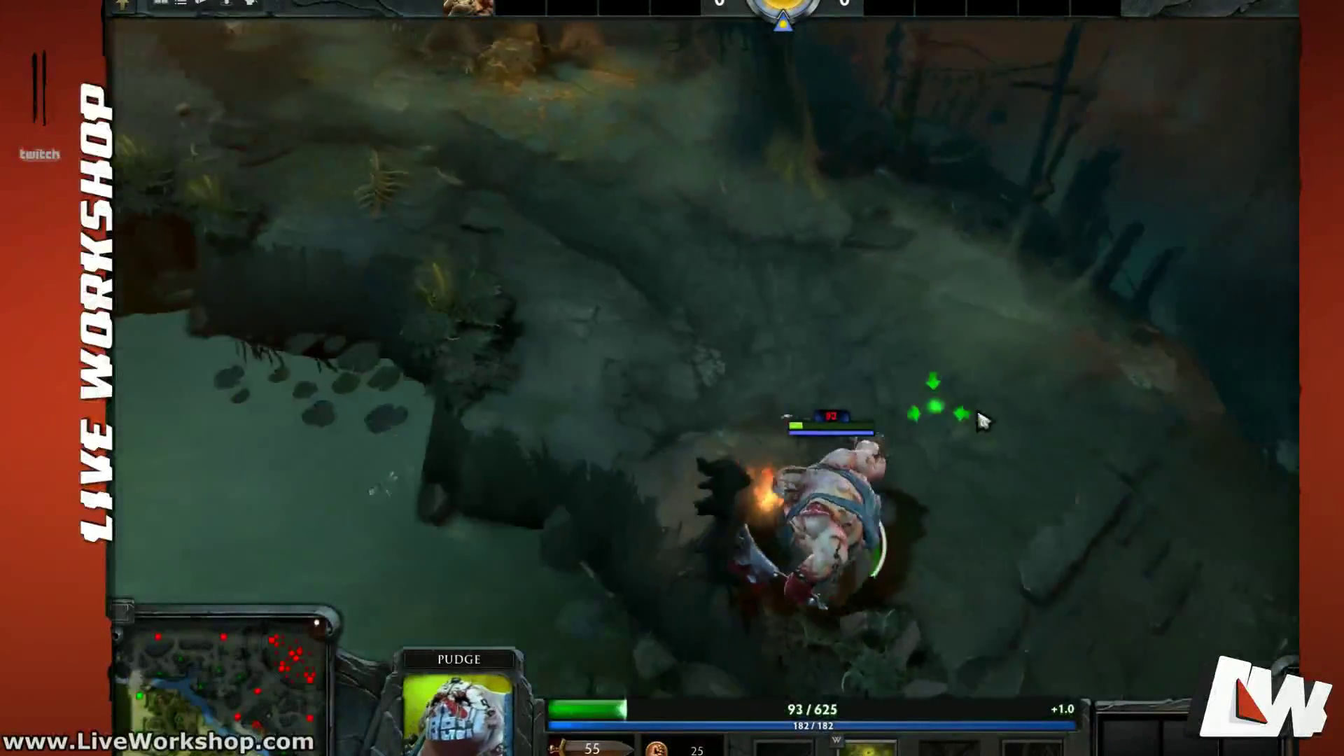
right_click(746, 406)
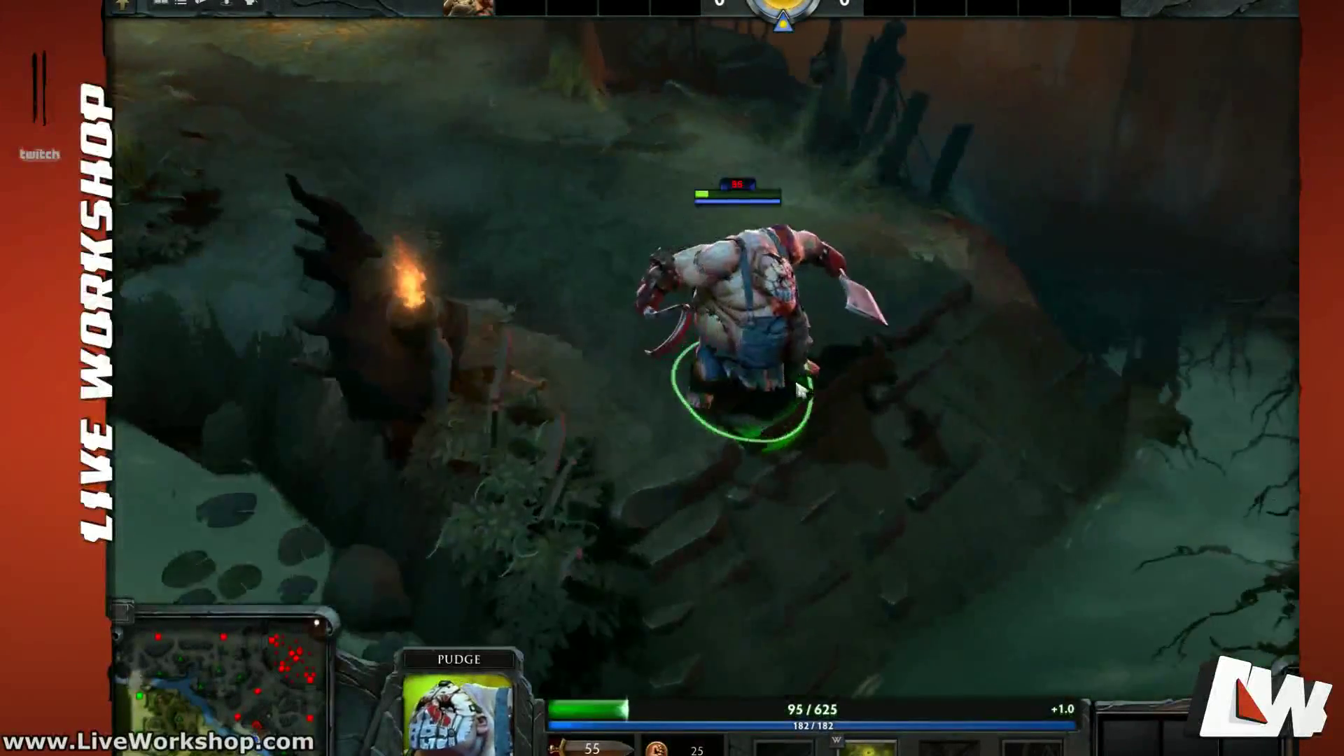
right_click(606, 456)
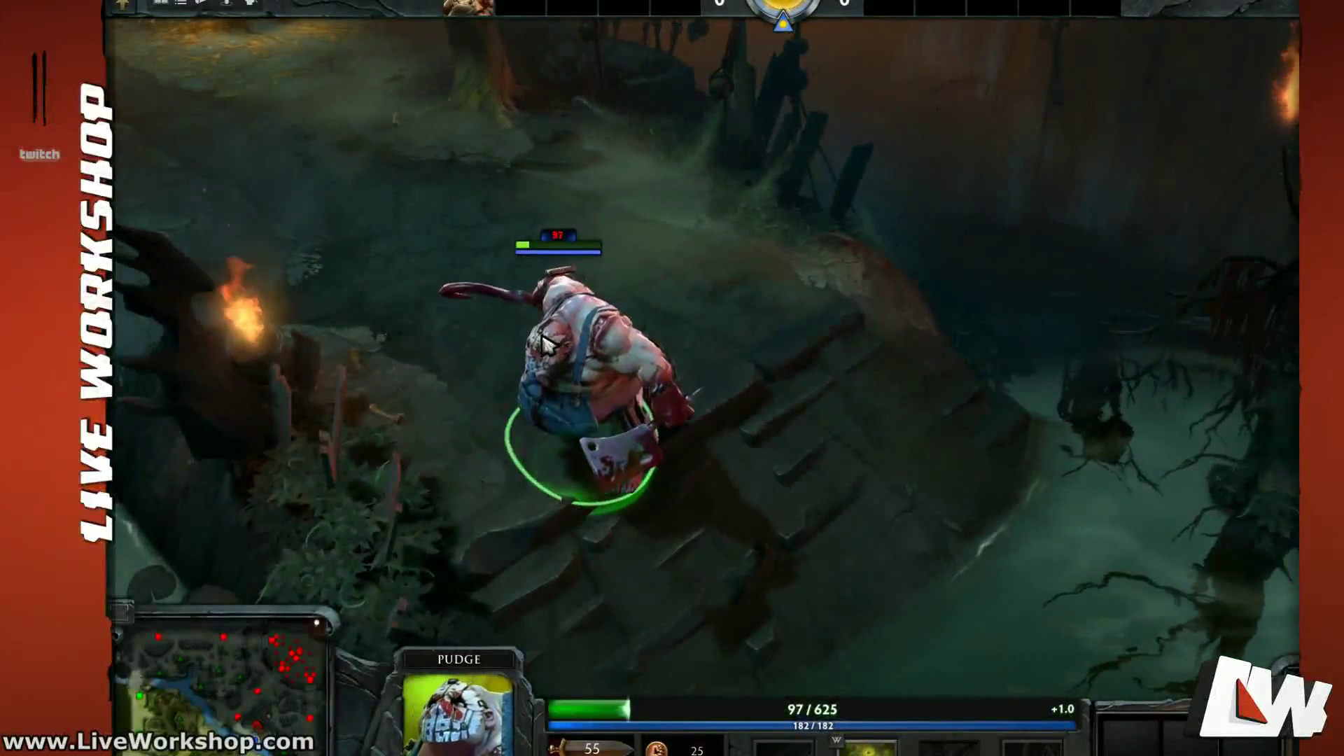
middle_click_drag(551, 345, 642, 335)
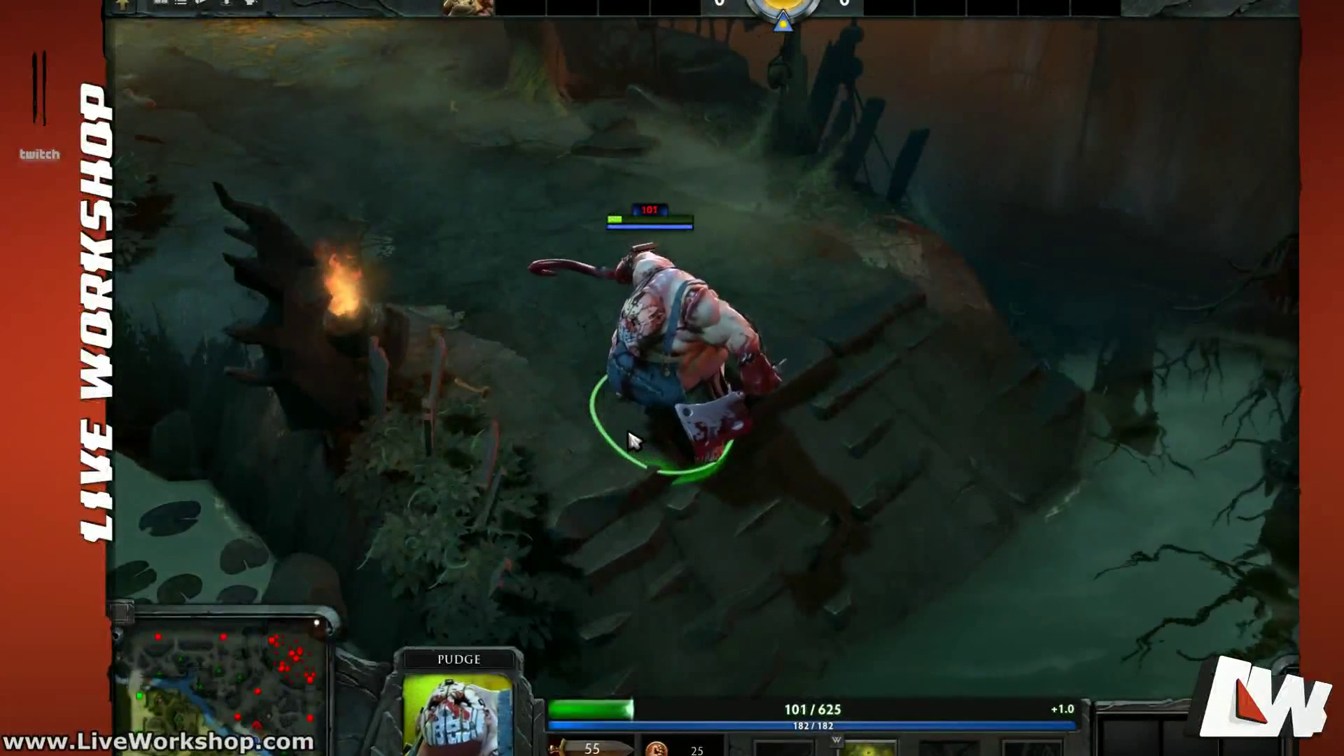
scroll(636, 434, "down", 5)
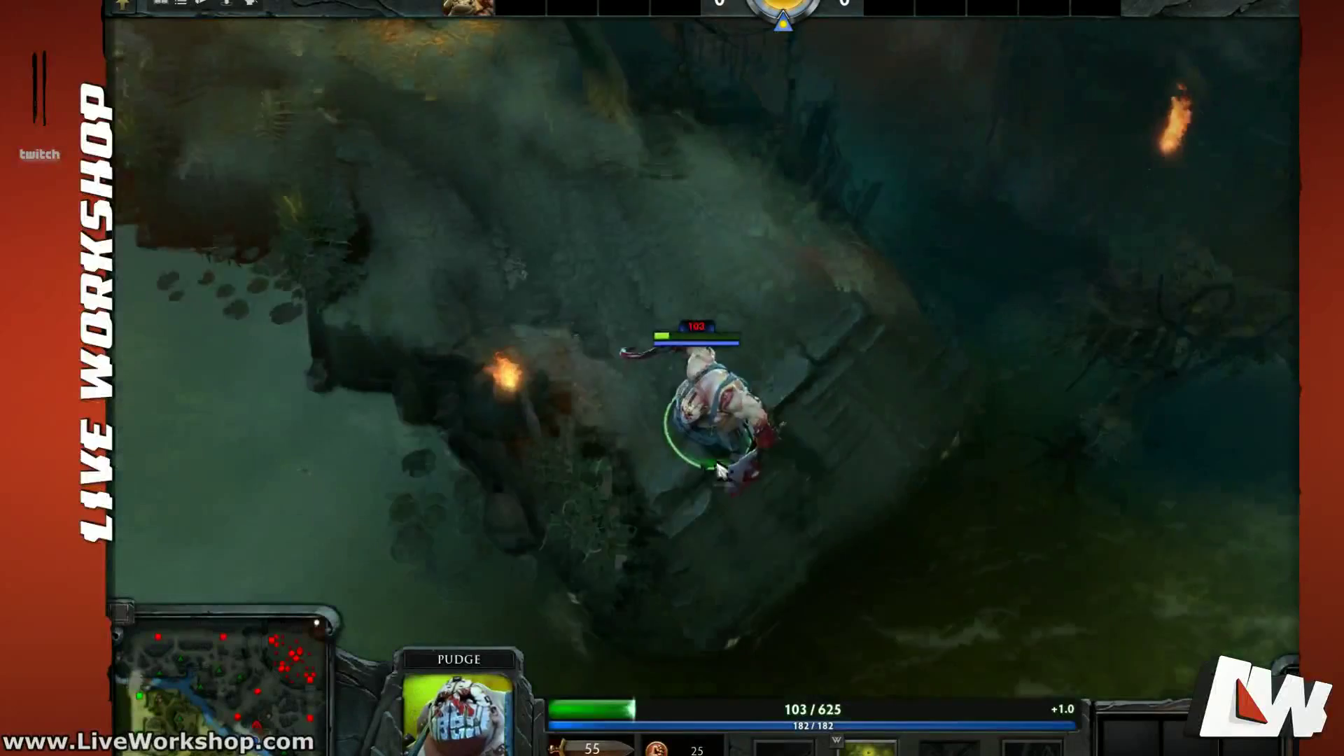
Step: Send Pudge off the Dire ledge into the river and turn him to view the mask over the water
middle_click_drag(723, 476, 696, 326)
middle_click_drag(729, 450, 708, 363)
middle_click_drag(770, 435, 706, 308)
right_click(744, 380)
right_click(735, 385)
middle_click_drag(812, 424, 686, 326)
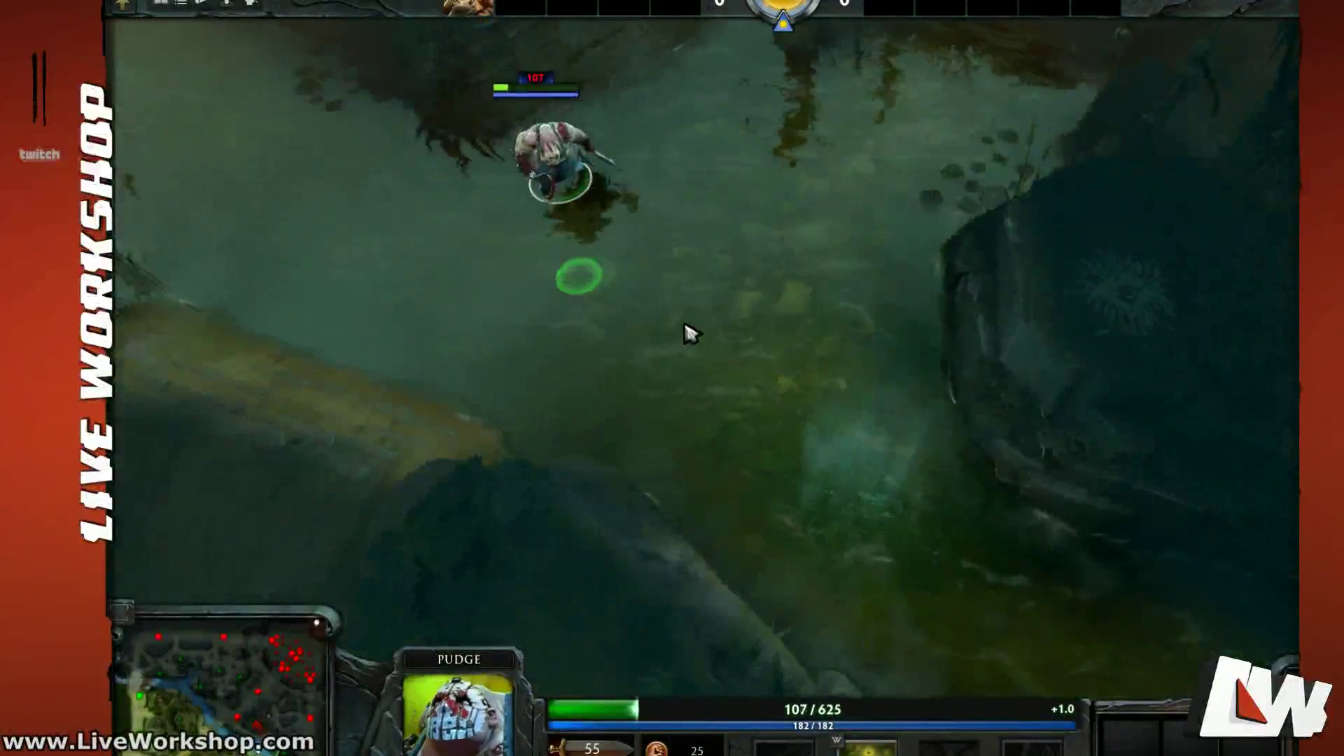
right_click(683, 323)
middle_click_drag(788, 368, 697, 326)
right_click(762, 344)
right_click(623, 327)
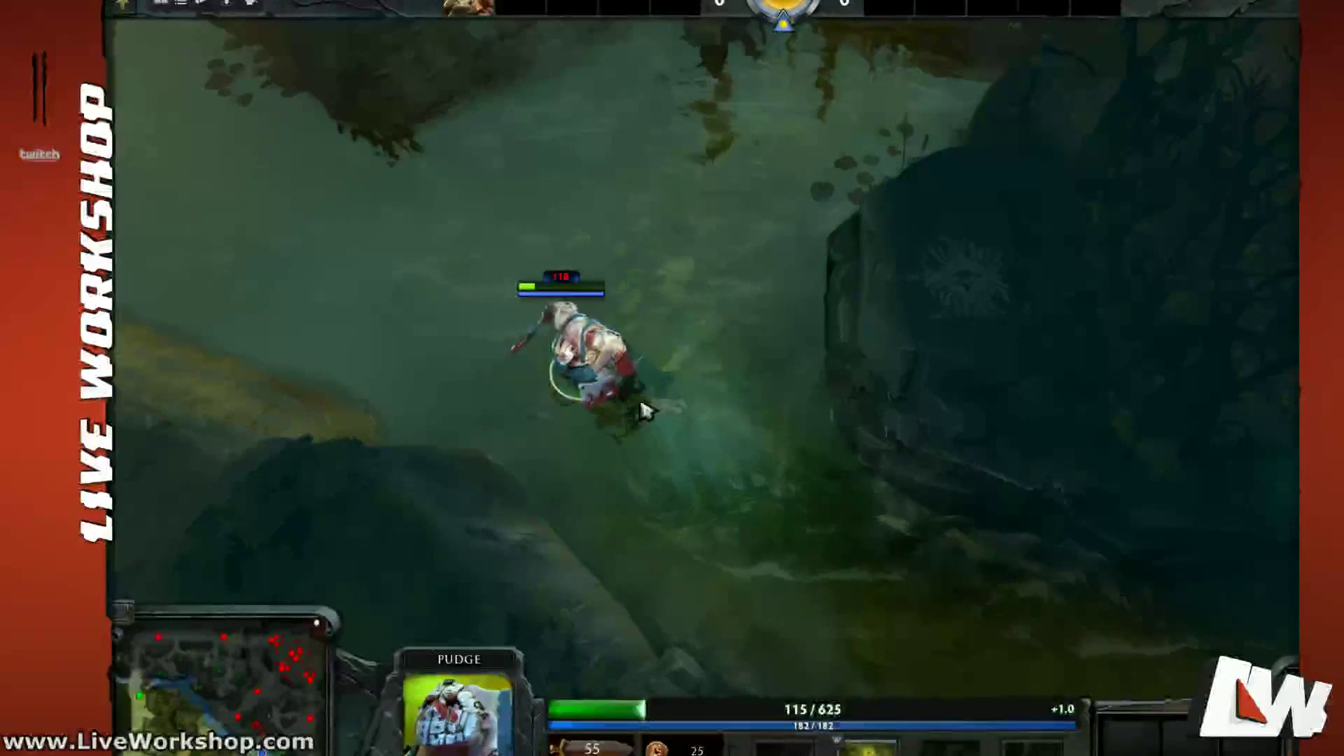
middle_click_drag(630, 414, 768, 441)
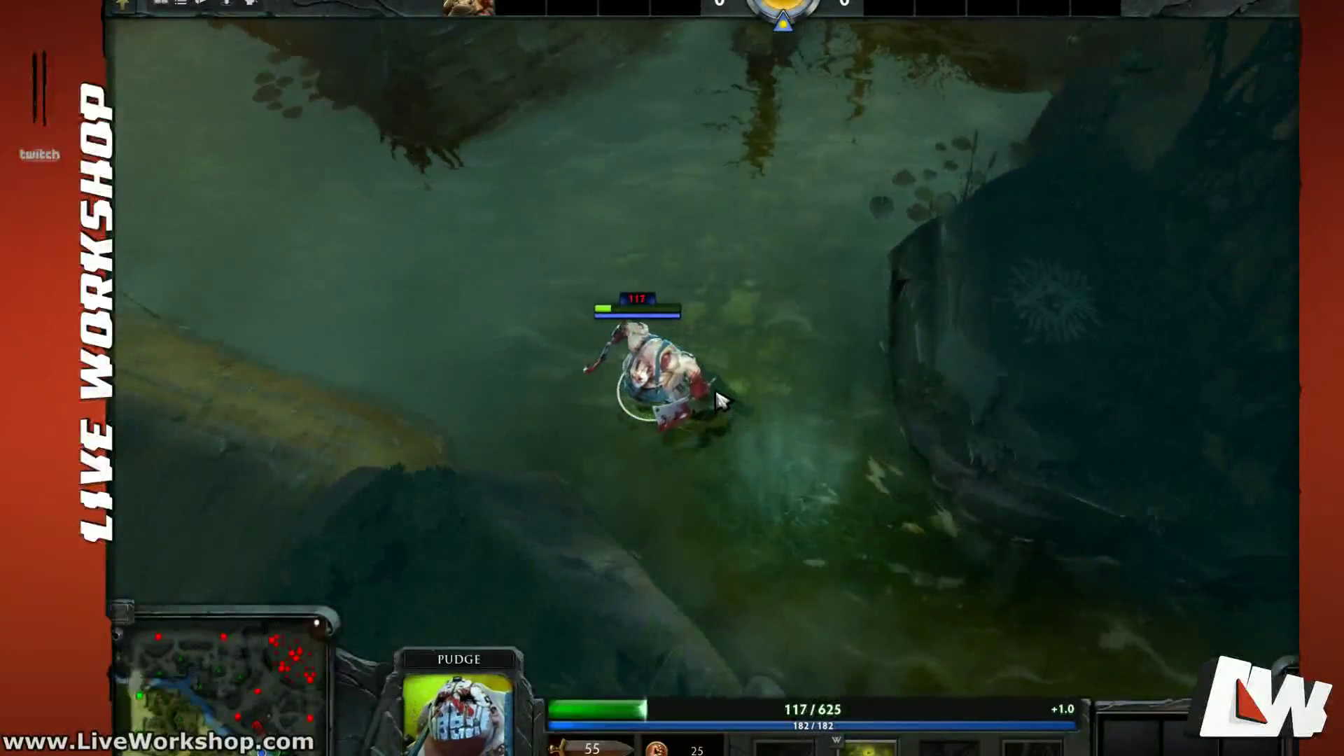
Step: Lead Pudge out of the river onto the dirt path on the Radiant bank for a close view
middle_click_drag(825, 378, 1163, 522)
right_click(637, 216)
right_click(518, 366)
middle_click_drag(877, 430, 791, 301)
right_click(819, 347)
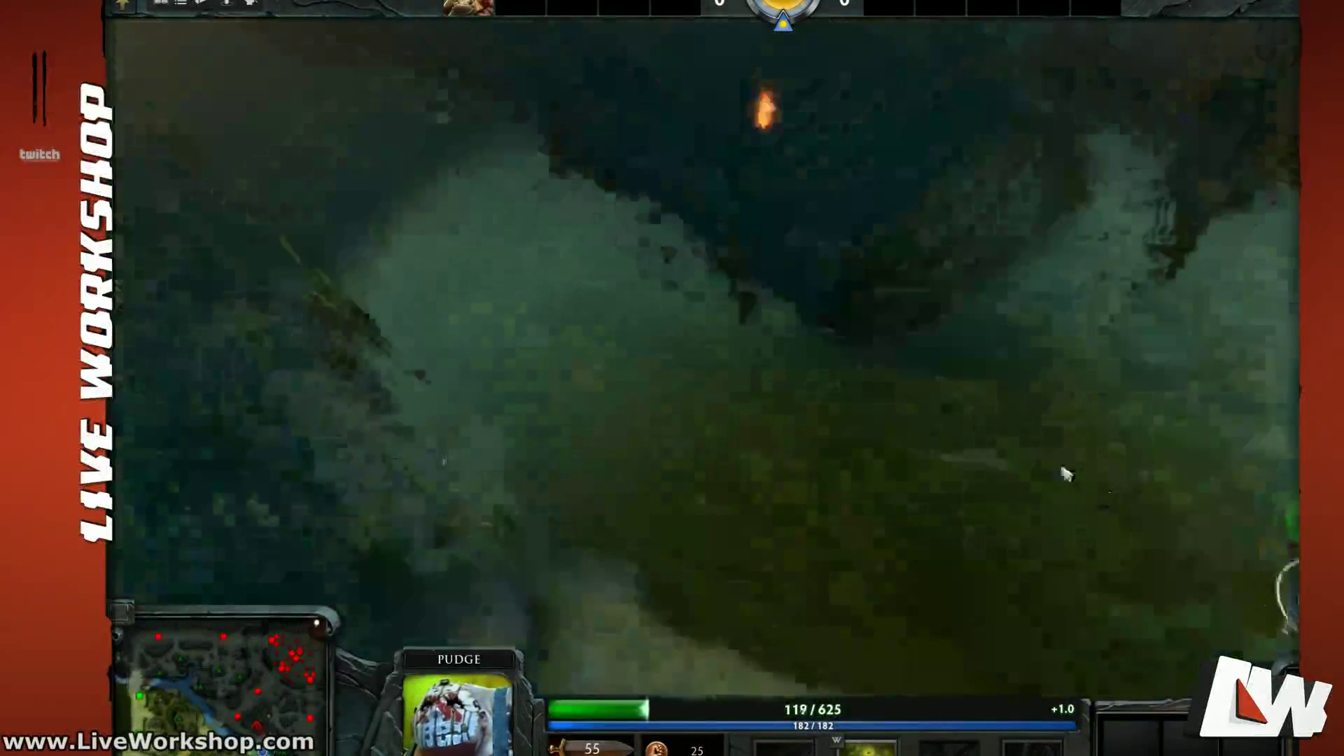
right_click(758, 380)
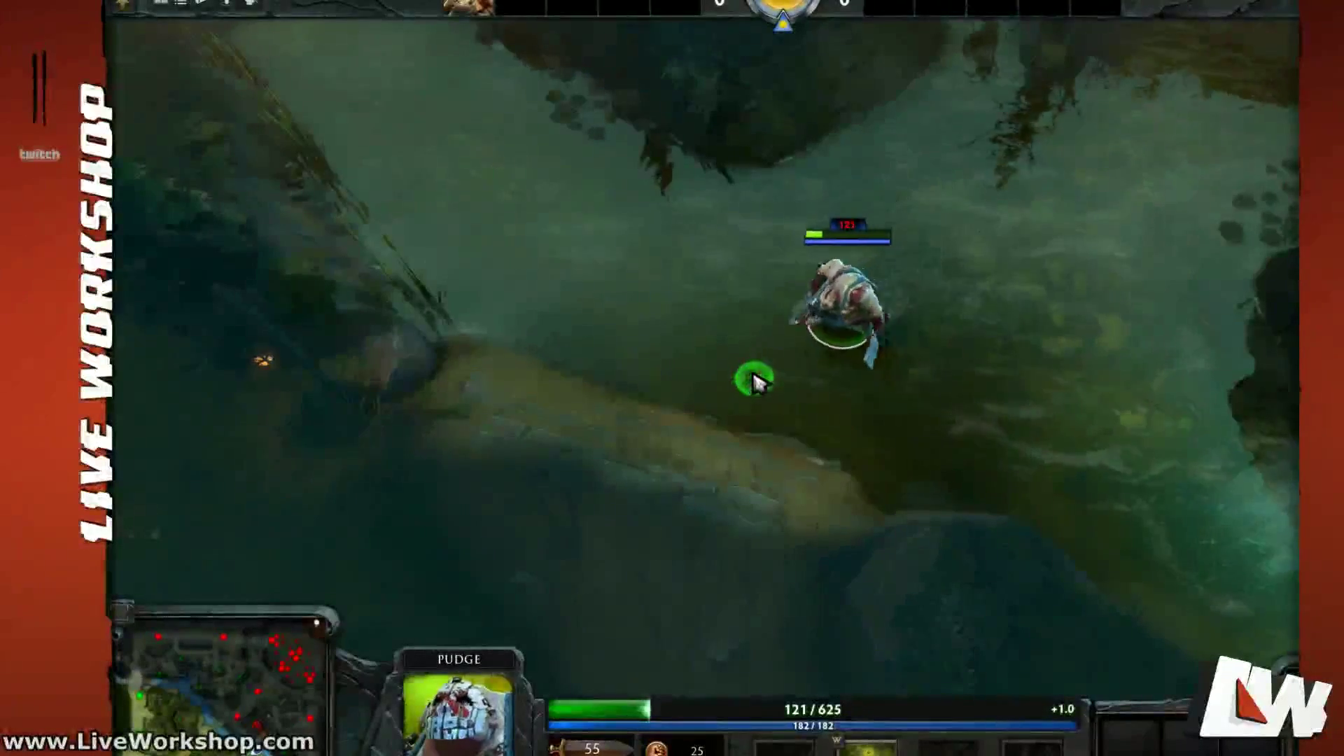
right_click(705, 414)
middle_click_drag(711, 426, 773, 371)
right_click(667, 414)
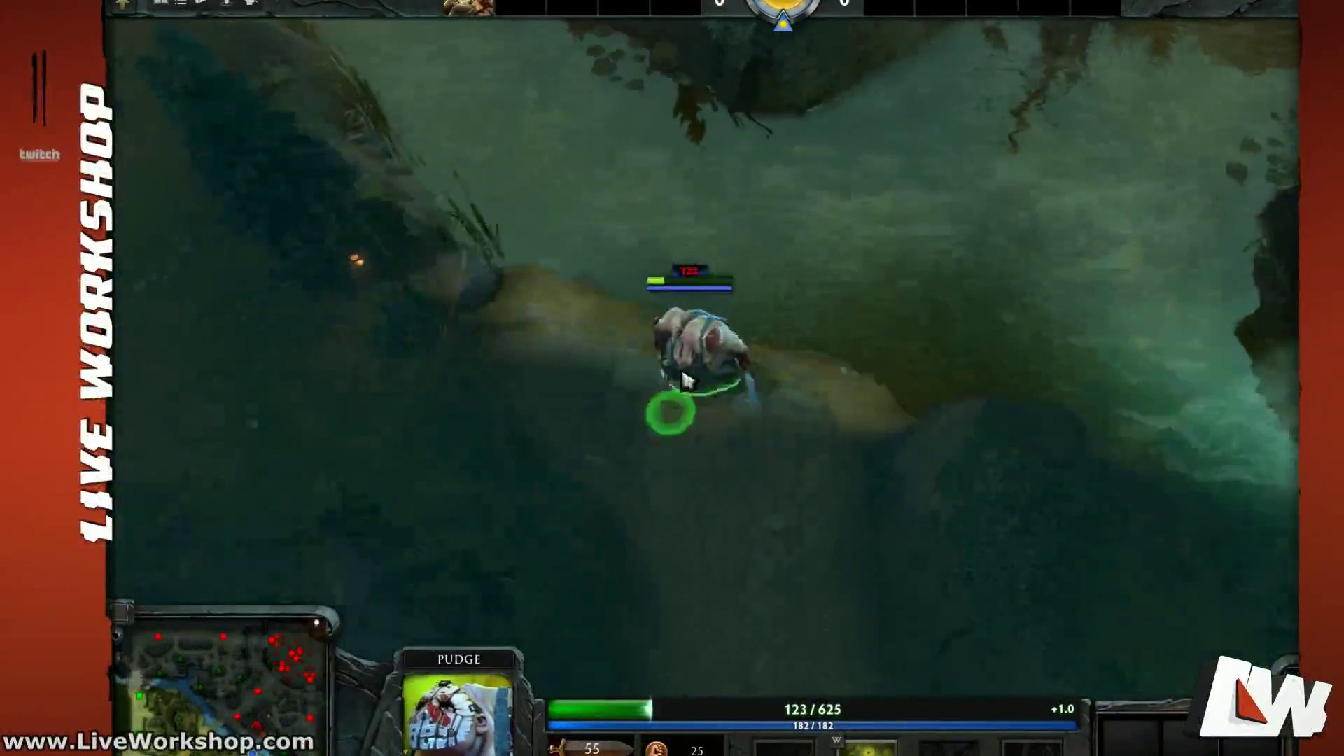
right_click(686, 419)
right_click(691, 429)
scroll(700, 364, "up", 3)
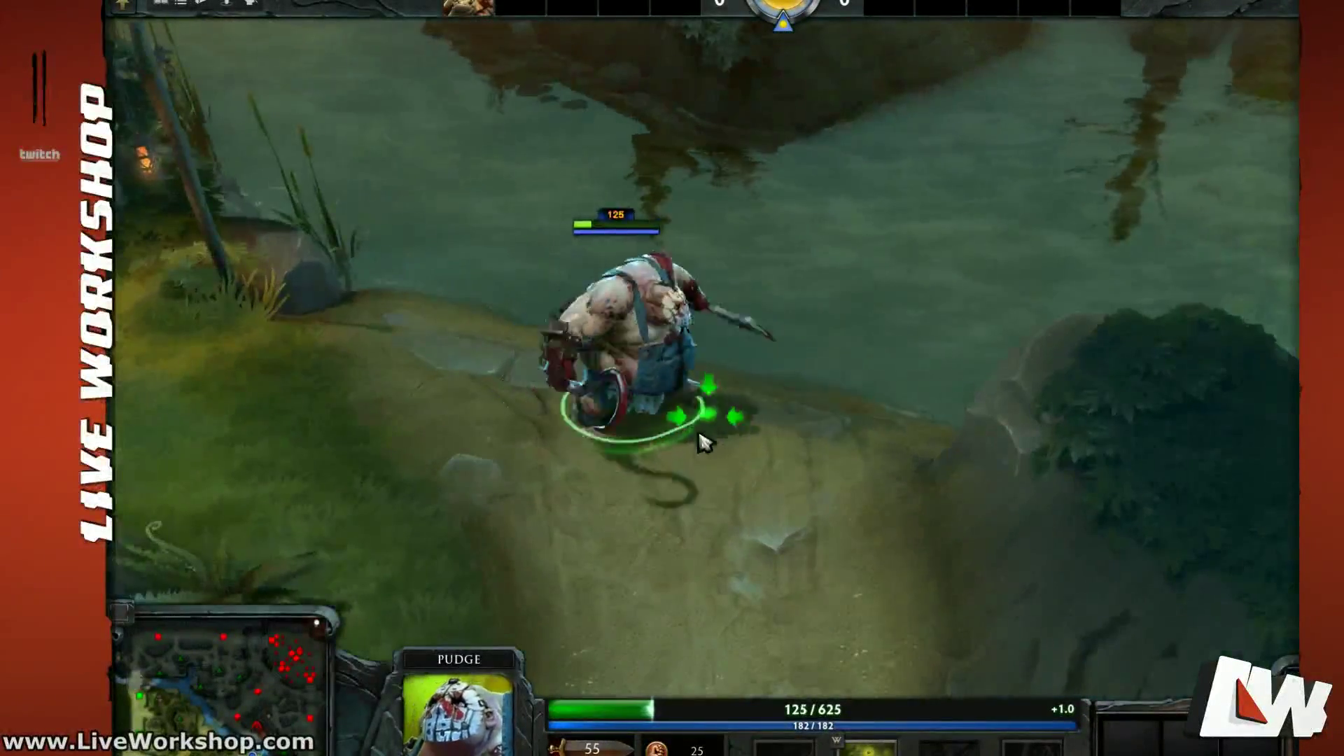
Step: Check the time of day and walk Pudge down the Radiant dirt path to examine the mask in daylight
mouse_move(778, 4)
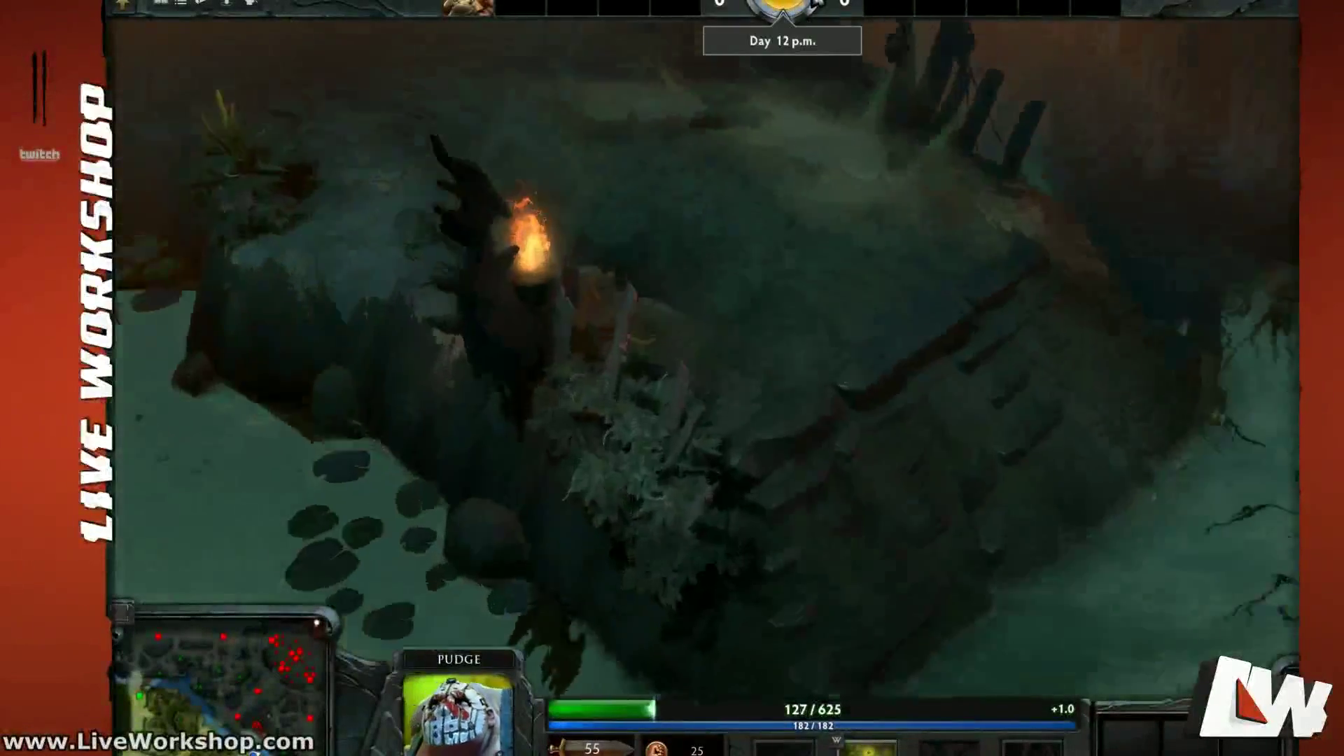
key("F1")
key("F1")
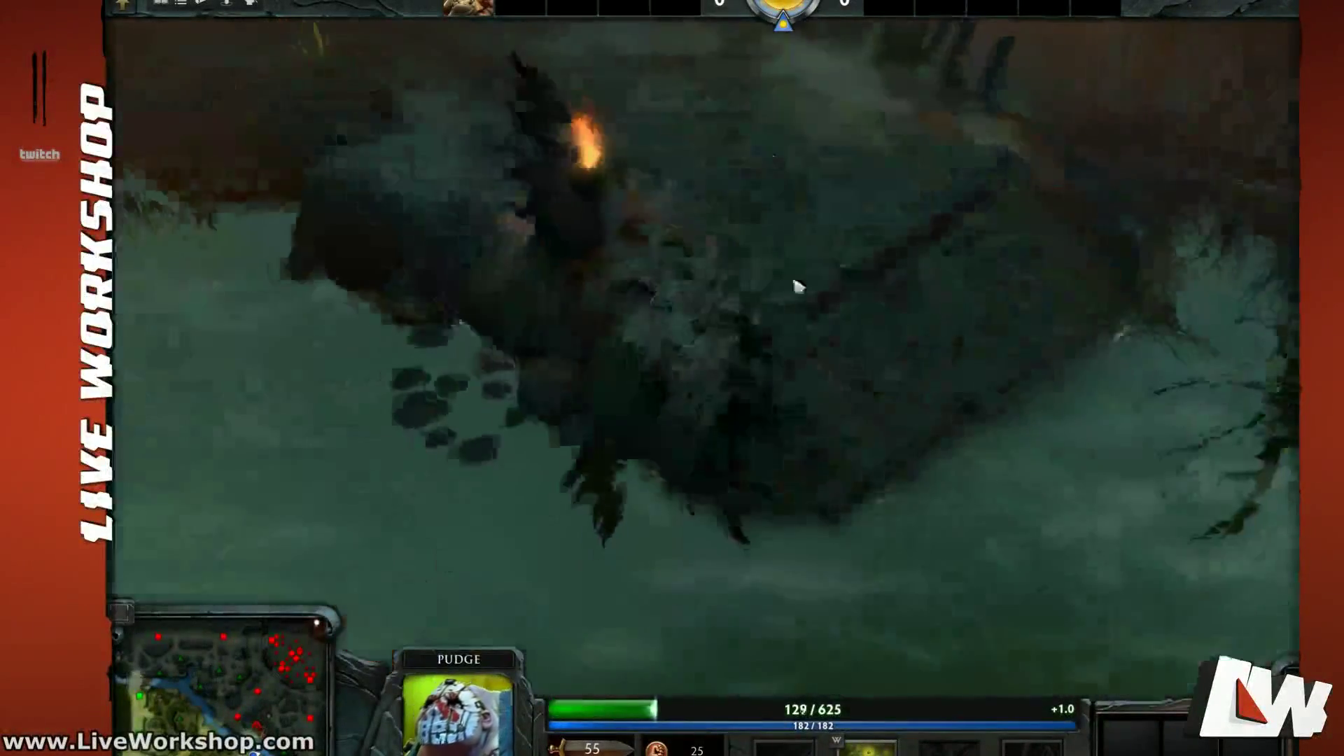
right_click(748, 412)
right_click(745, 413)
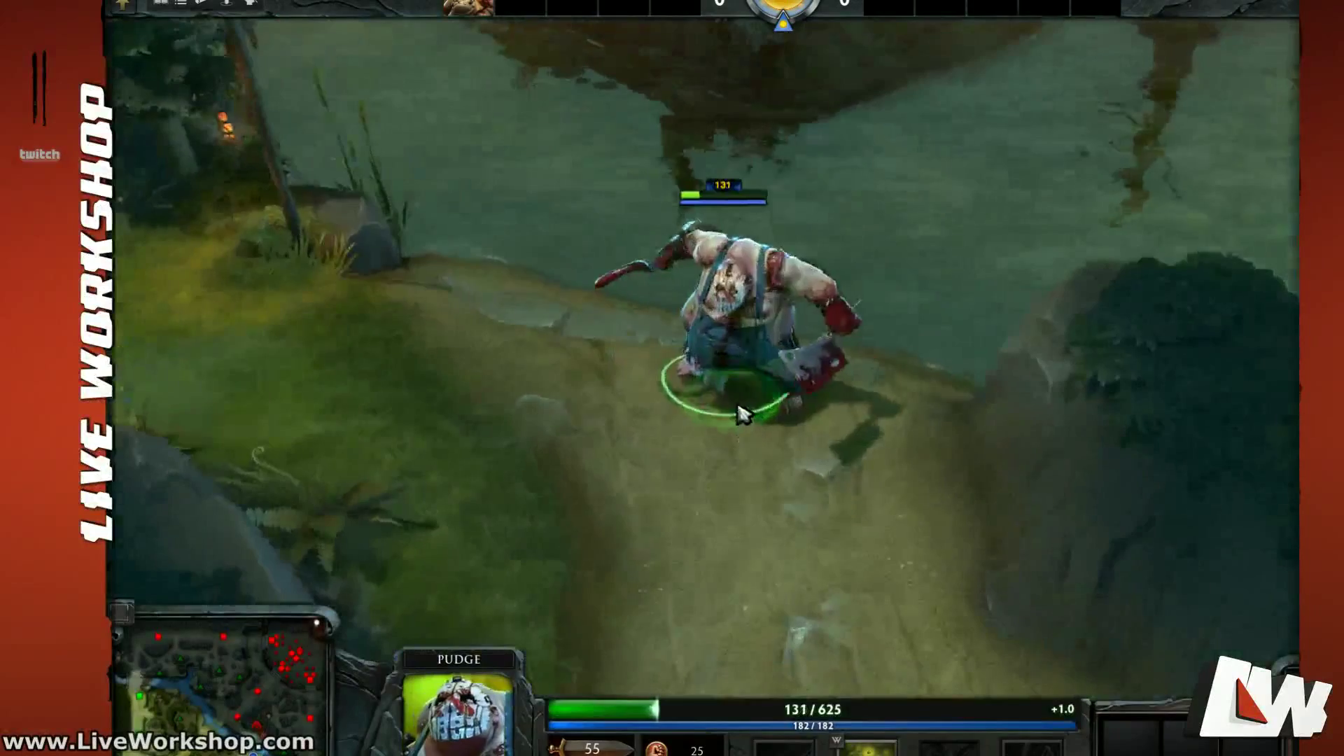
right_click(735, 414)
right_click(766, 430)
right_click(765, 470)
key("F1")
key("F1")
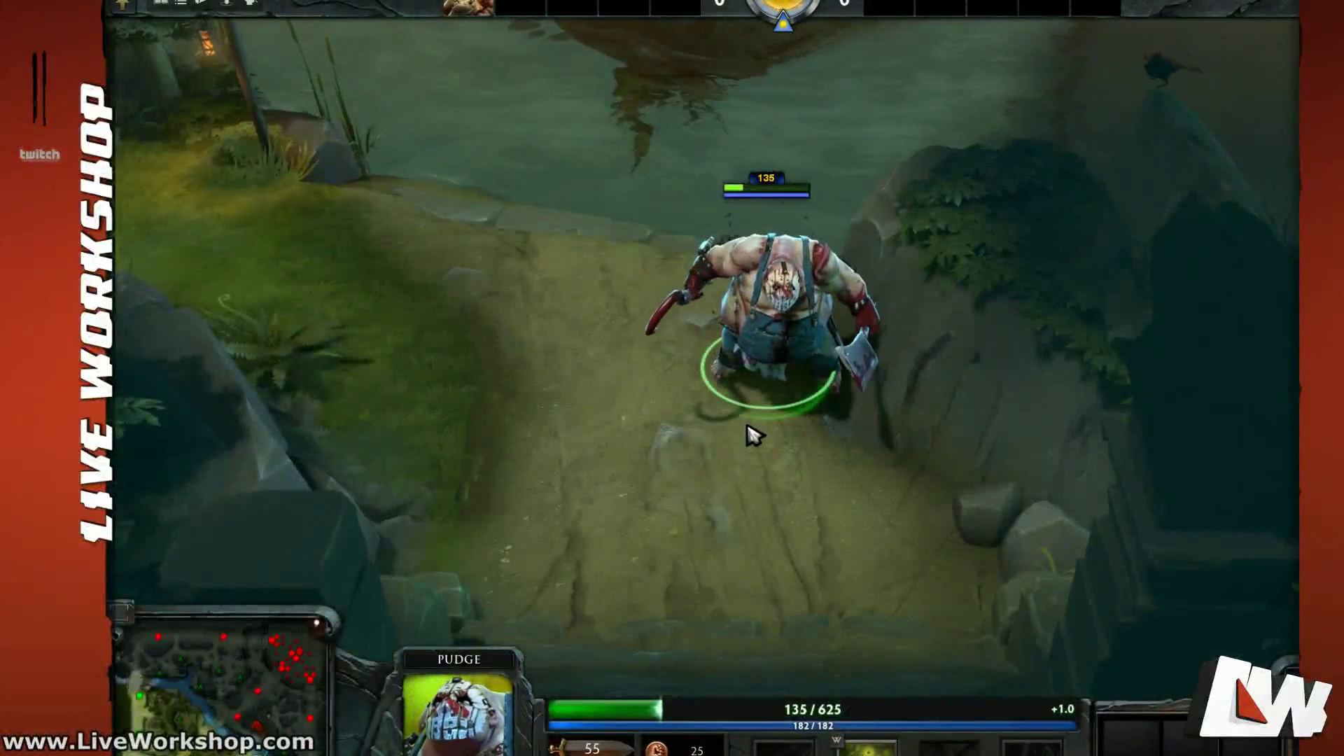
Step: Turn Pudge toward the river and back on the dirt path to view the mask from other angles and farther away
right_click(525, 376)
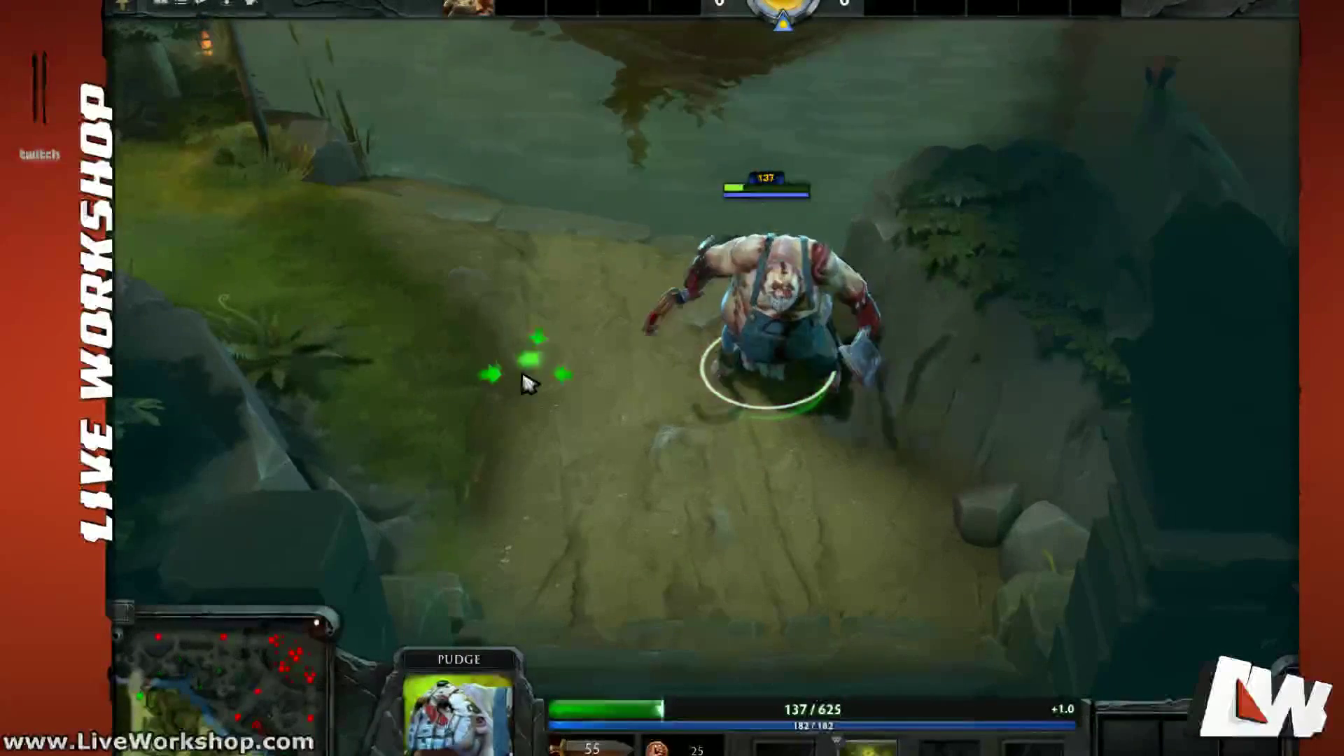
right_click(689, 319)
right_click(674, 297)
right_click(628, 366)
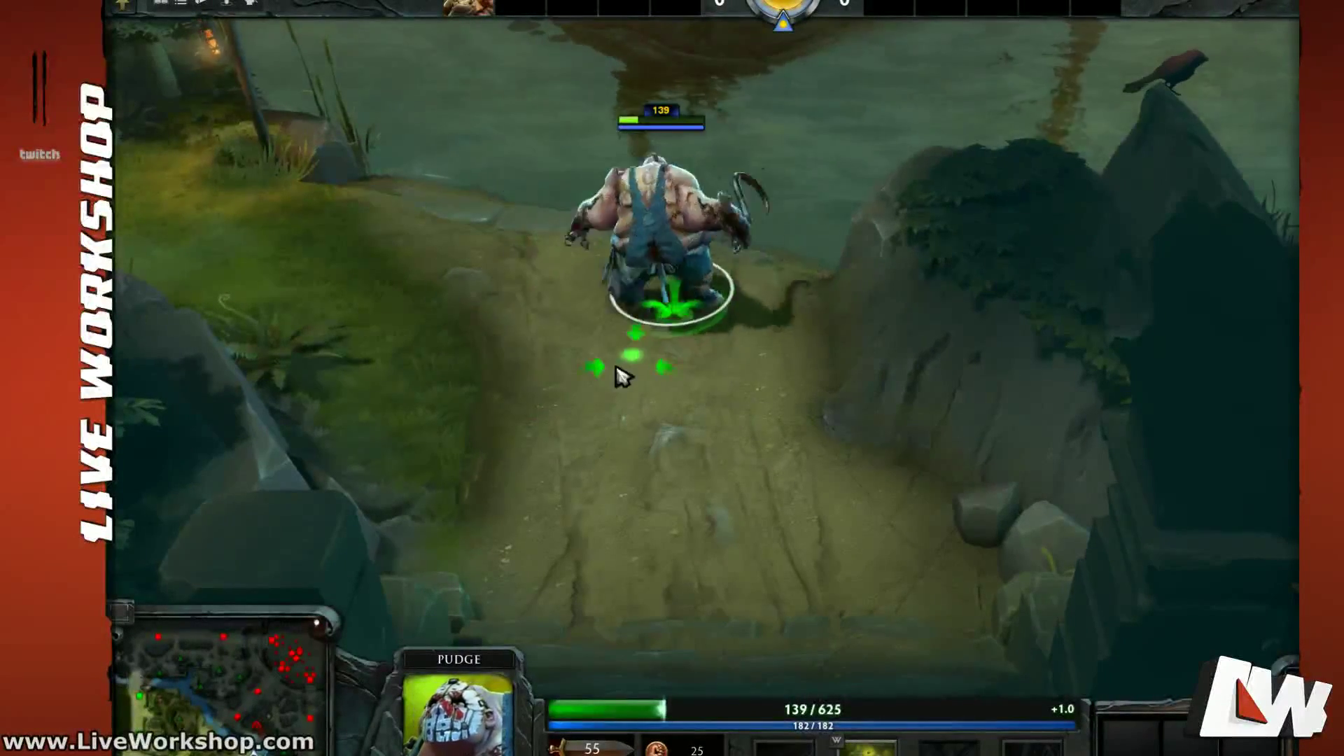
scroll(630, 363, "down", 5)
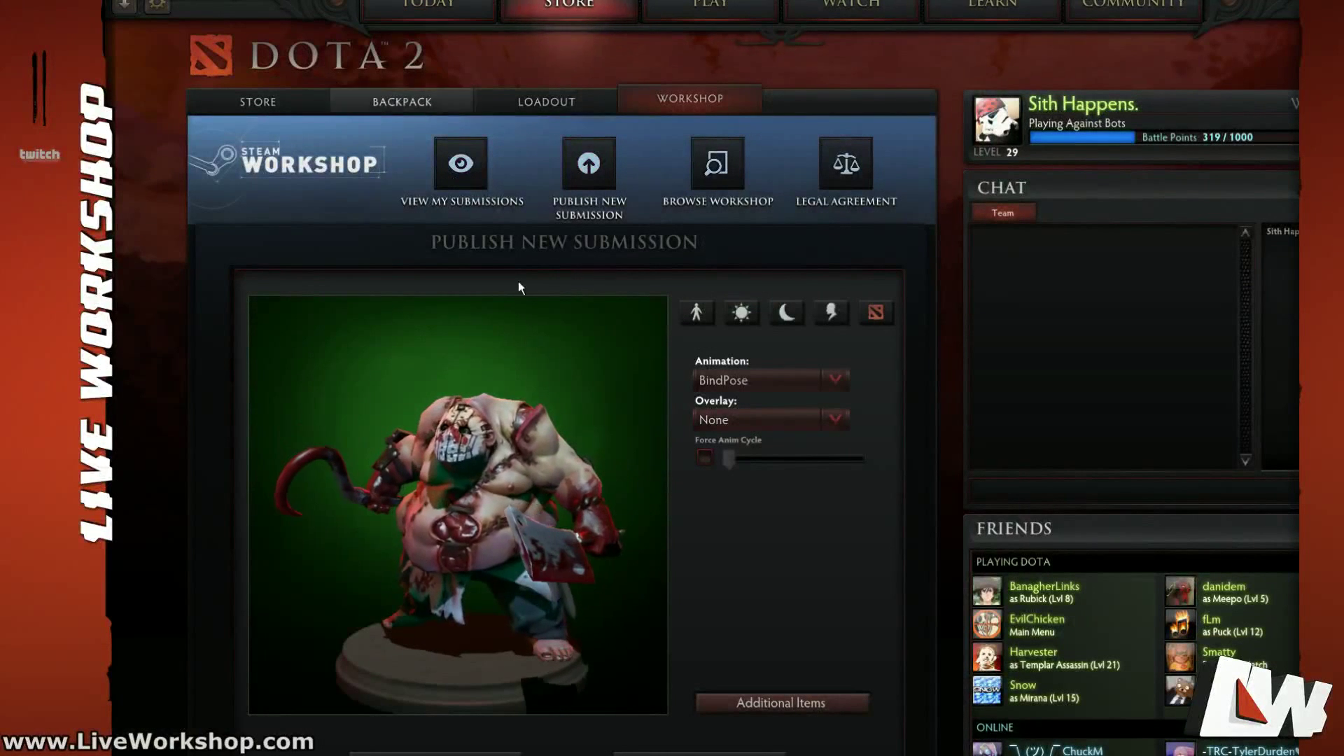
Step: Return from the dashboard to the running match and walk Pudge a few steps on the Radiant path
right_click(1224, 628)
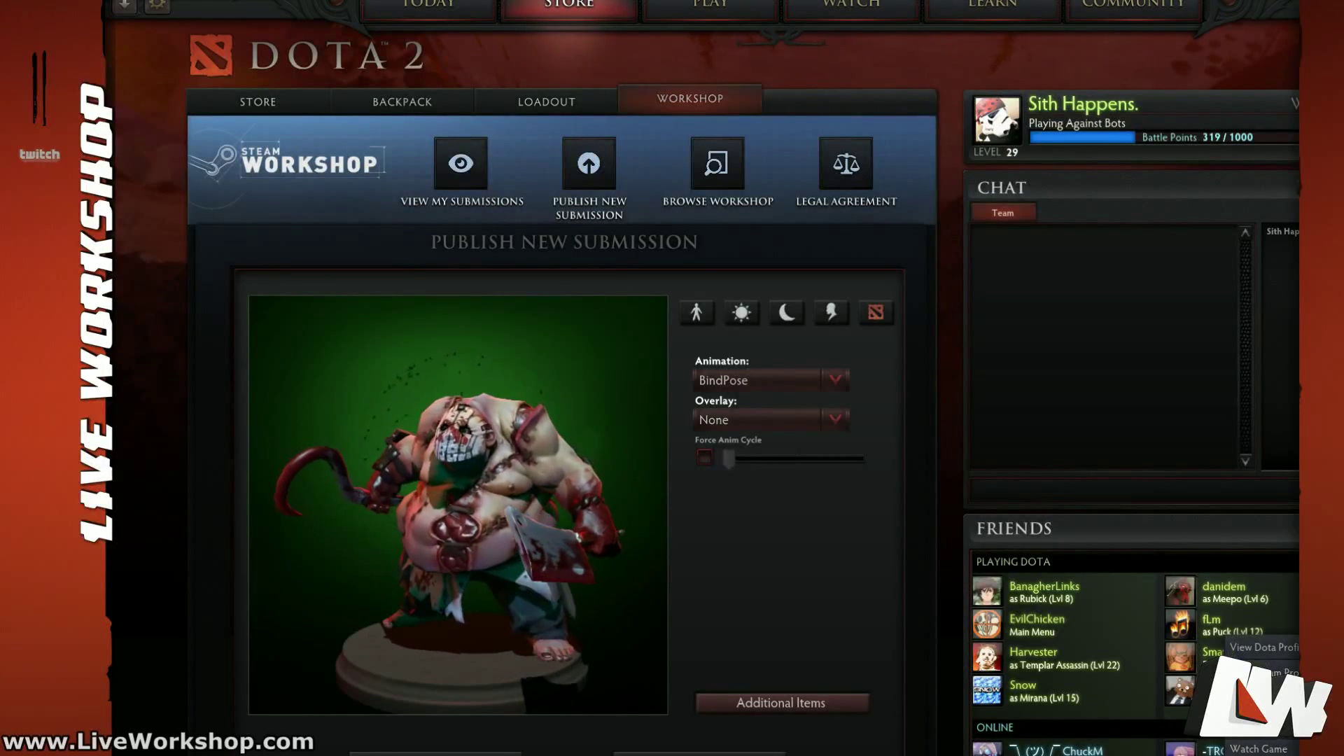
left_click(931, 485)
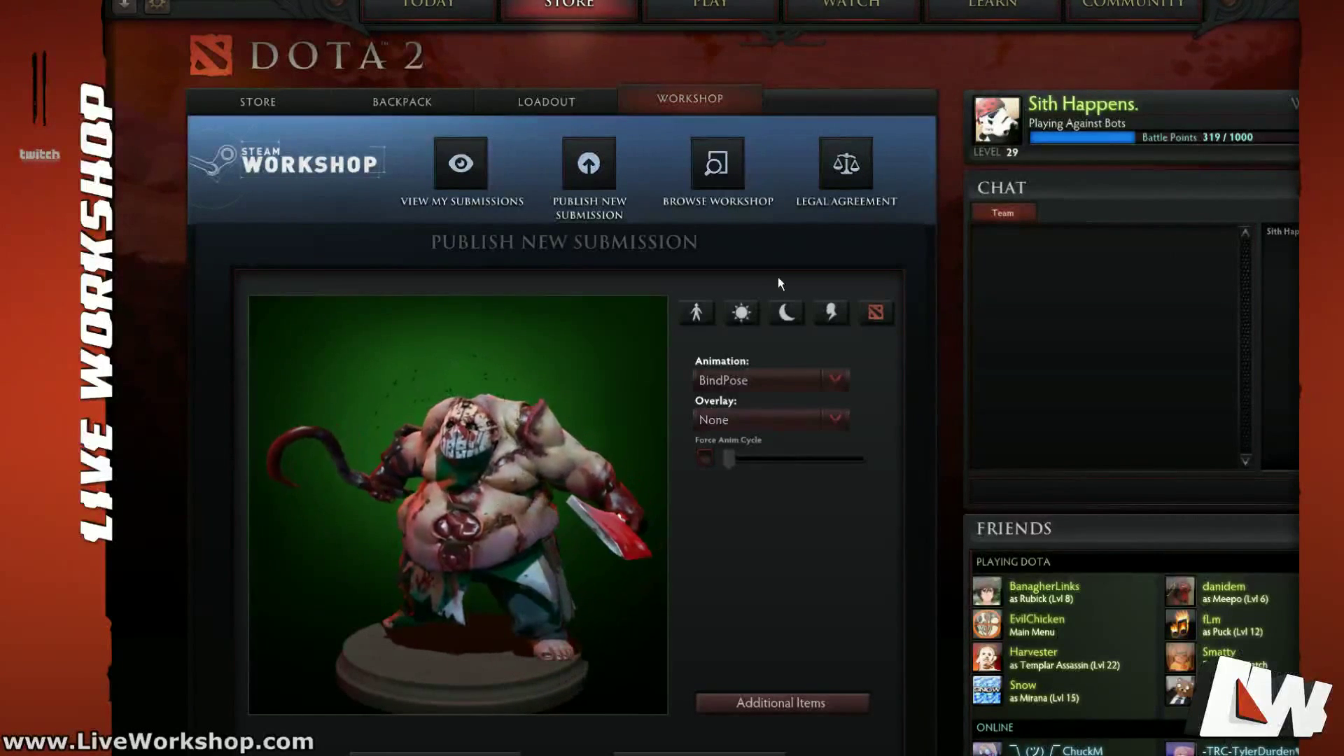
left_click(130, 4)
right_click(676, 293)
right_click(703, 288)
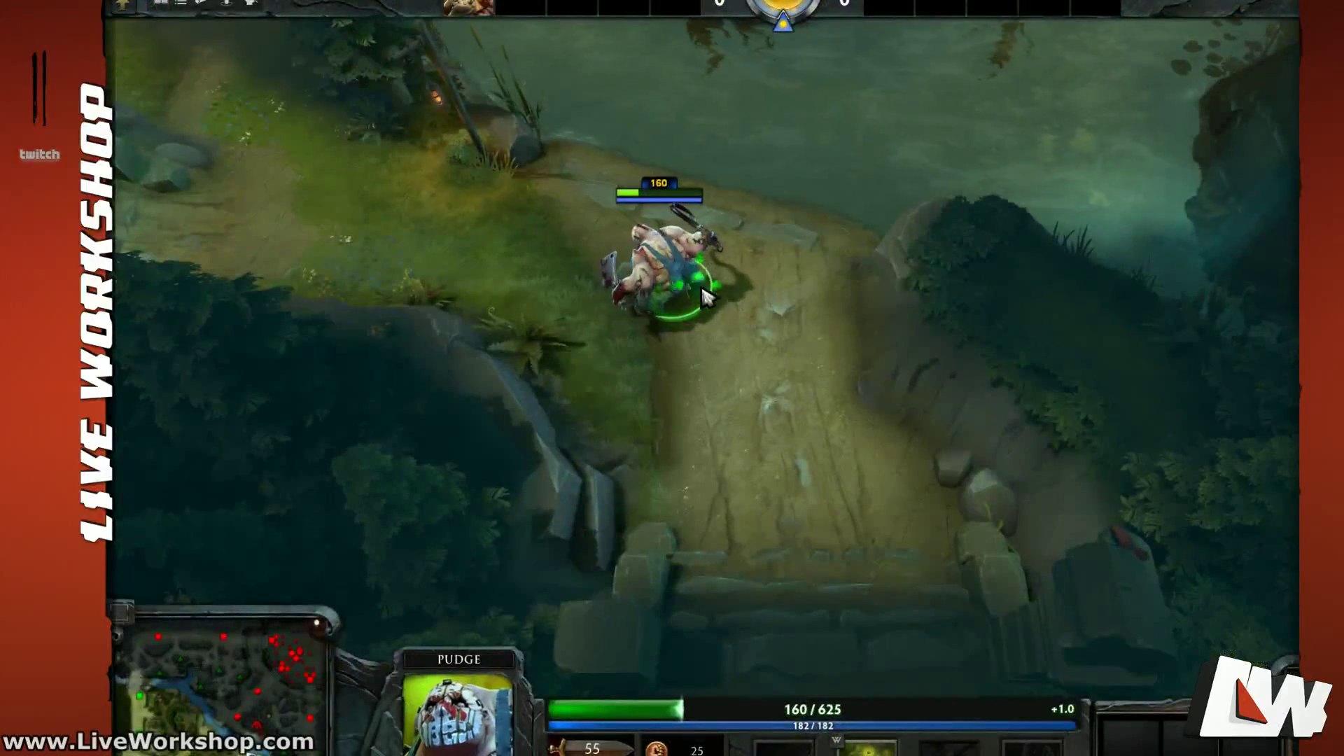
right_click(698, 317)
right_click(698, 327)
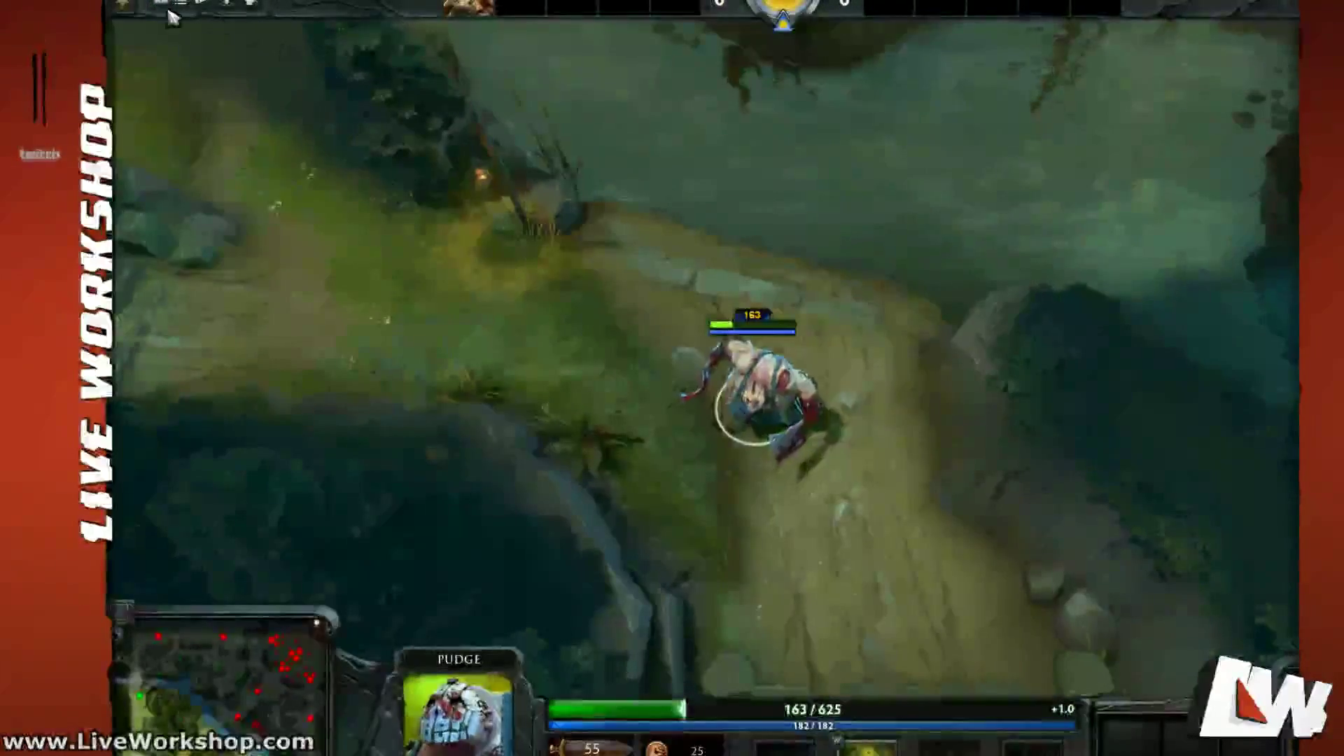
Step: Switch between the match and the Workshop preview to compare the mask, finishing on the Publish New Submission page
left_click(123, 4)
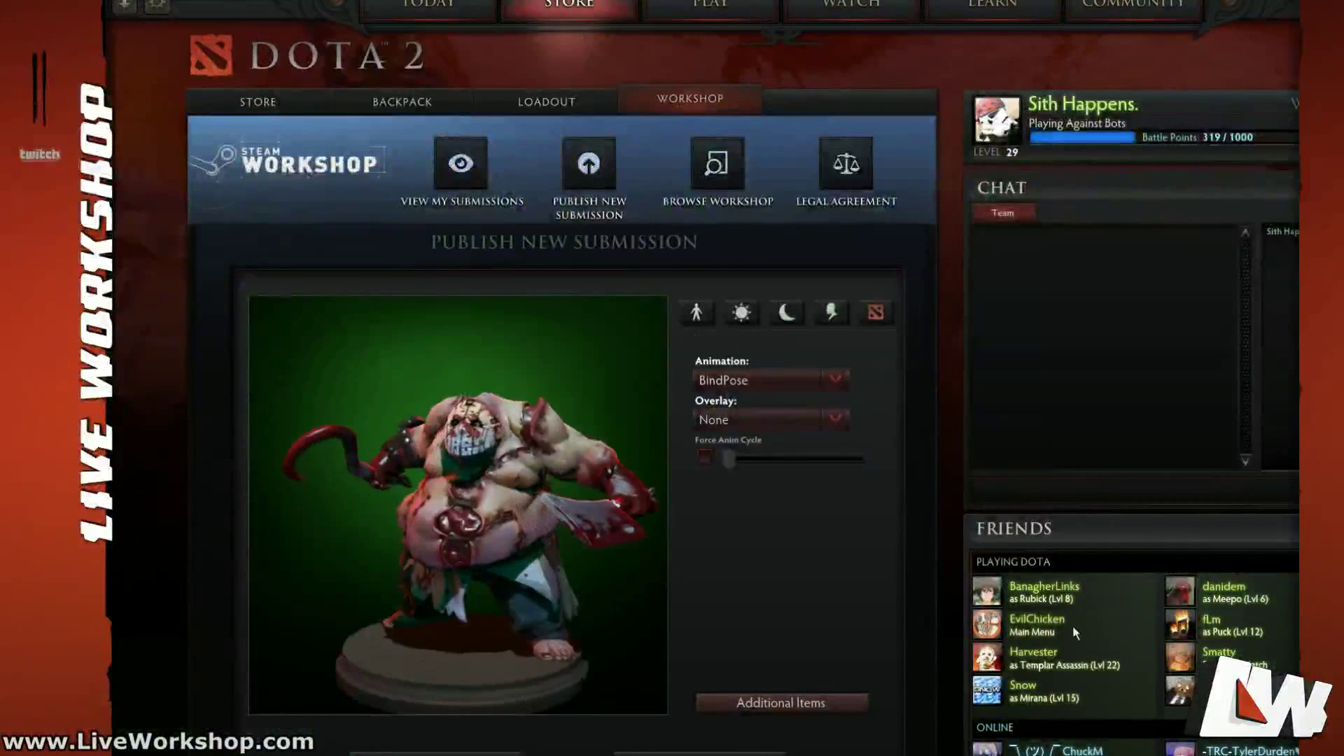
left_click(124, 6)
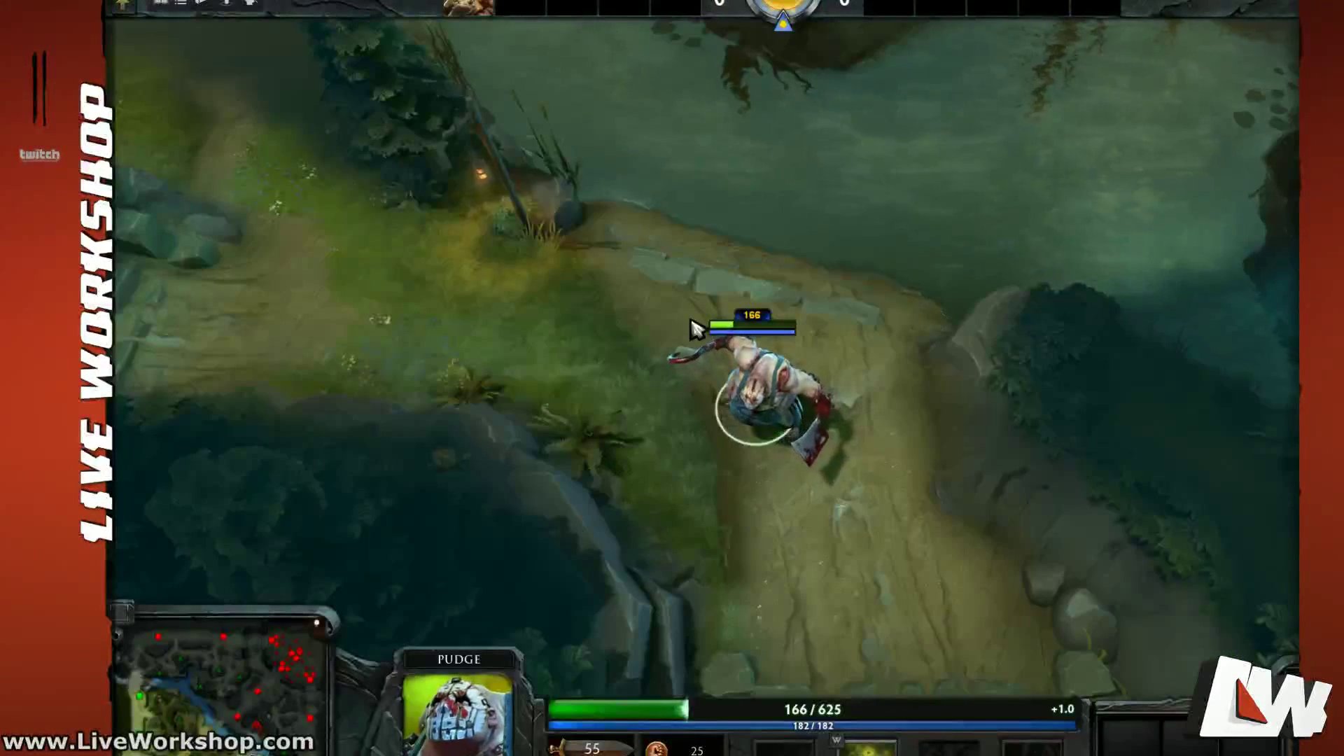
left_click(123, 4)
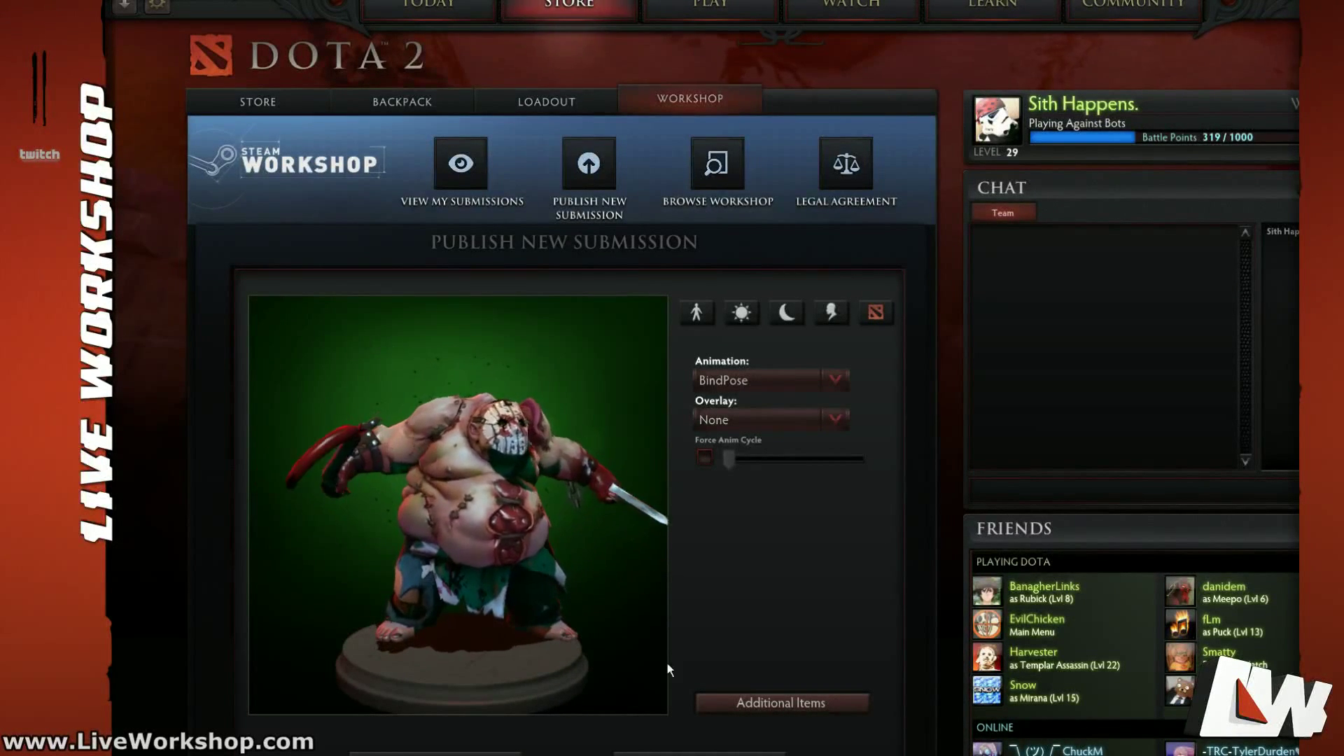
Step: Try to pick insanity_mask_testx1.mdl from the 0x00a0a0de folder as an additional weapon wearable, and leave the wearables list without adding it
left_click(704, 705)
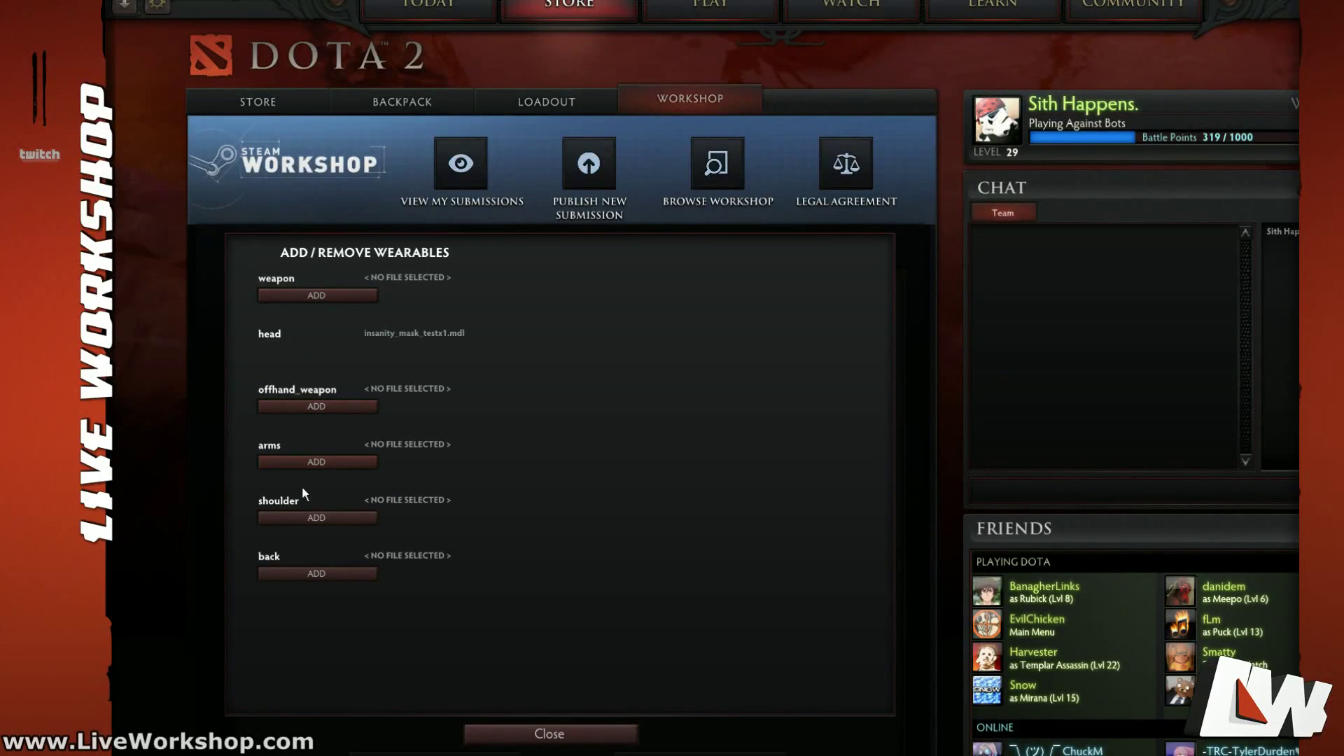
left_click(315, 295)
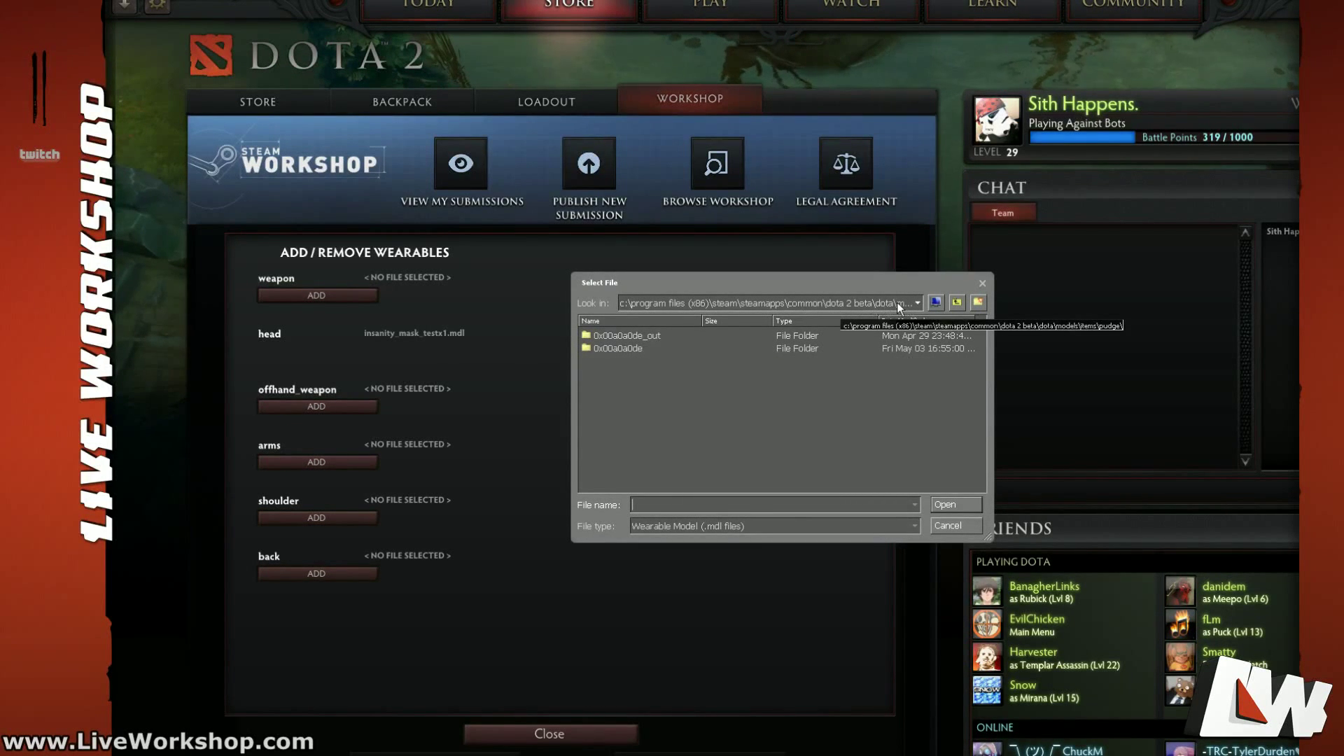
left_click(918, 303)
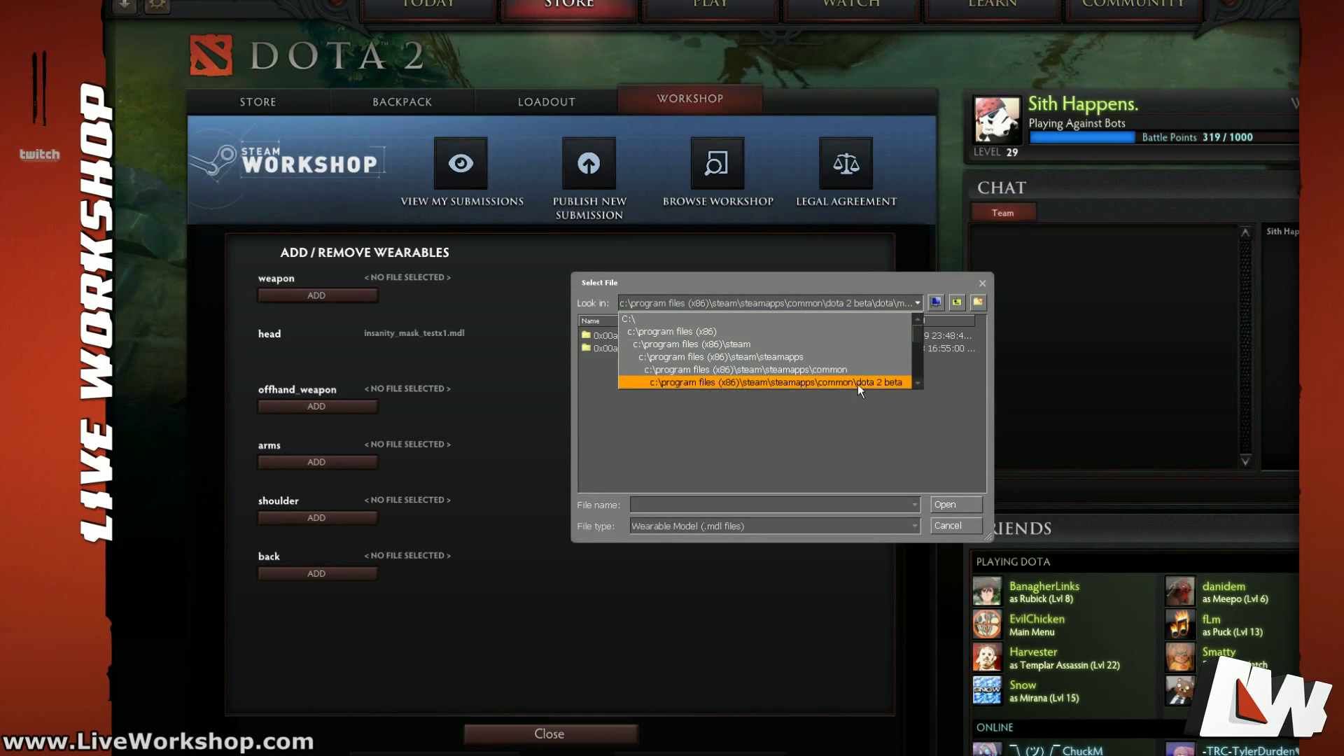
left_click(840, 435)
left_click(624, 349)
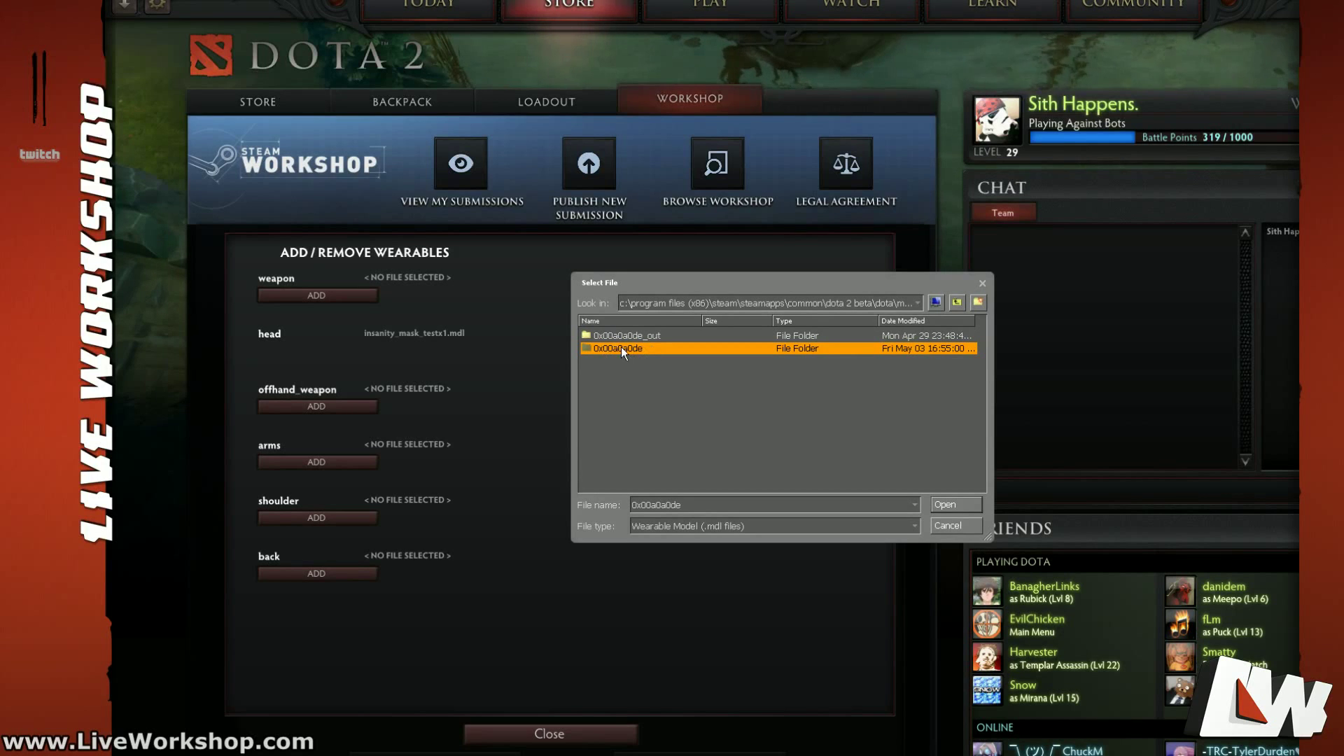
double_click(628, 350)
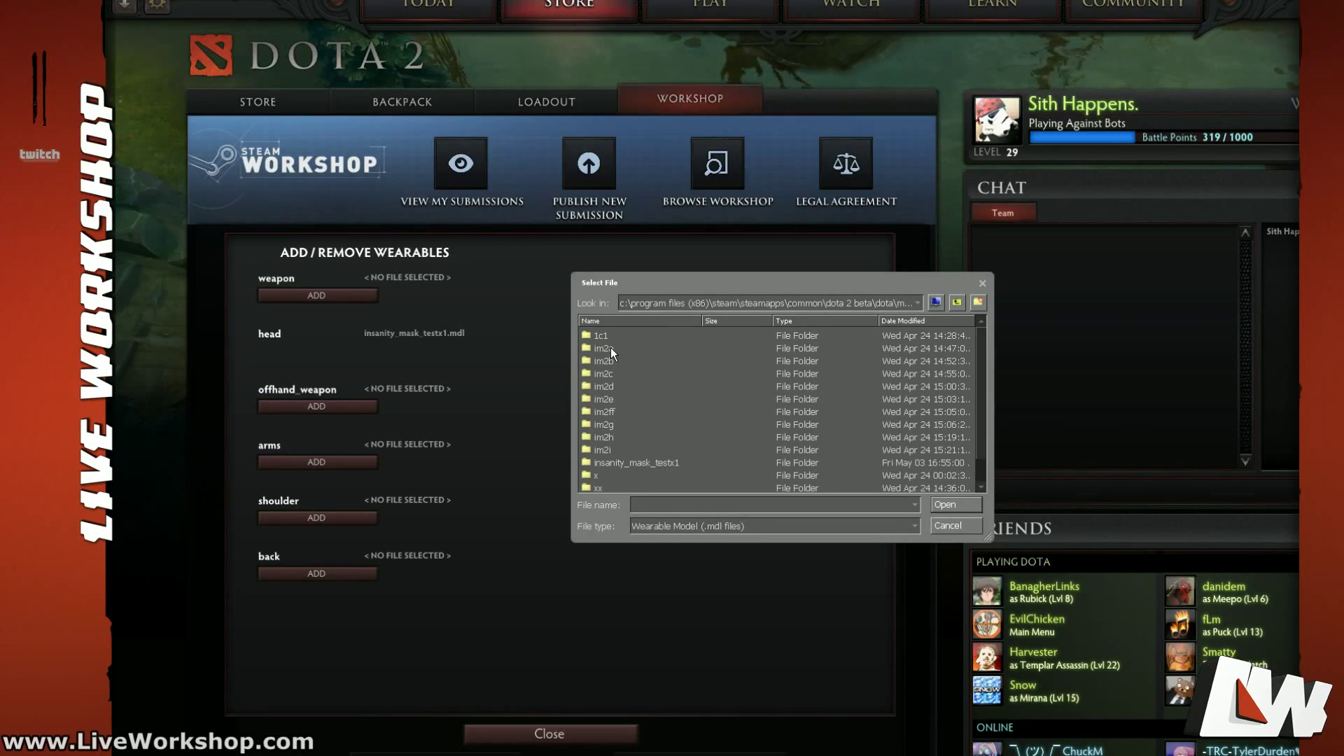
scroll(644, 420, "down", 1)
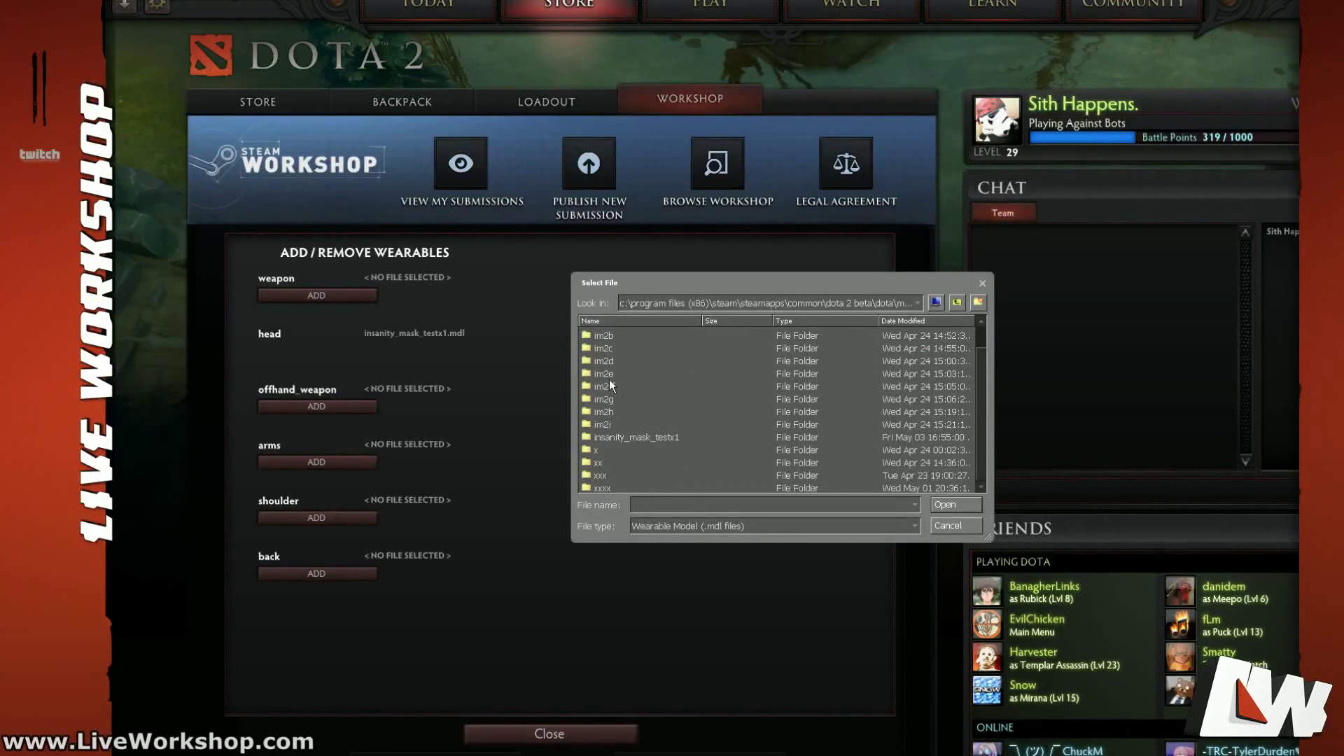
double_click(616, 439)
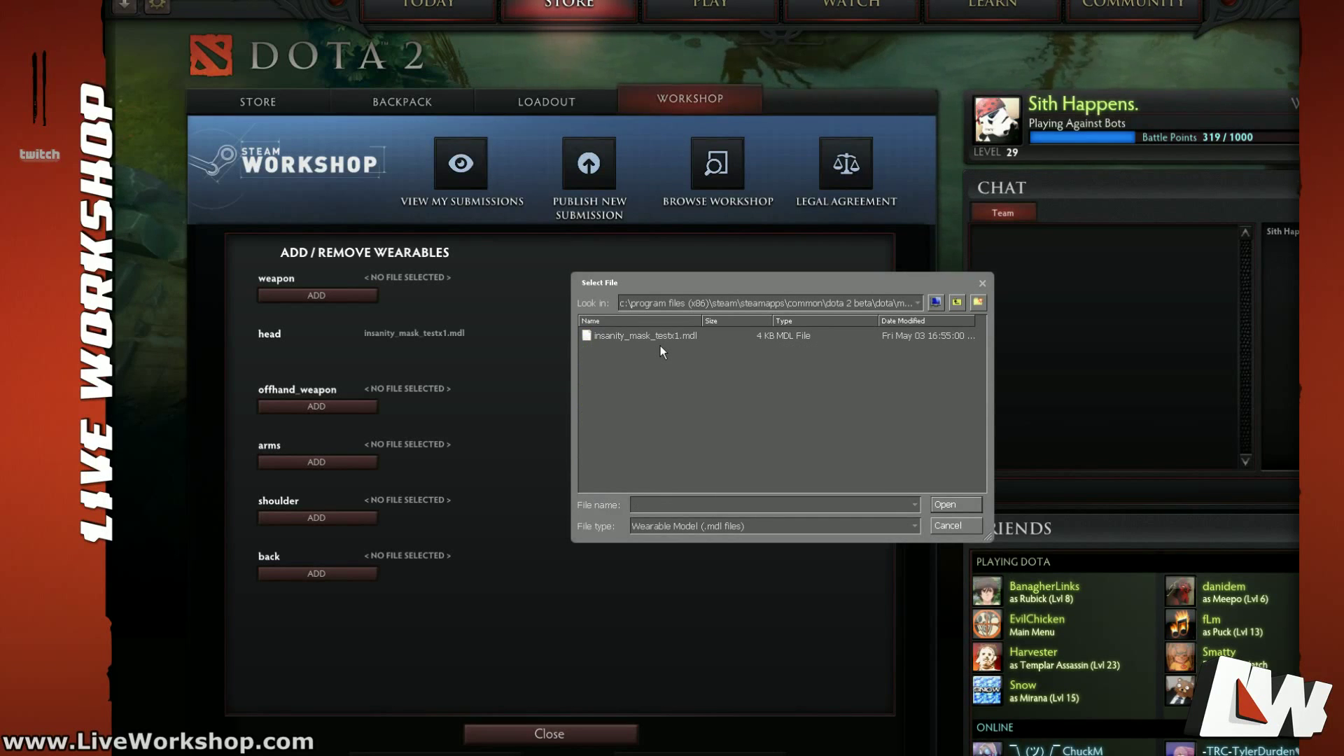
left_click(641, 338)
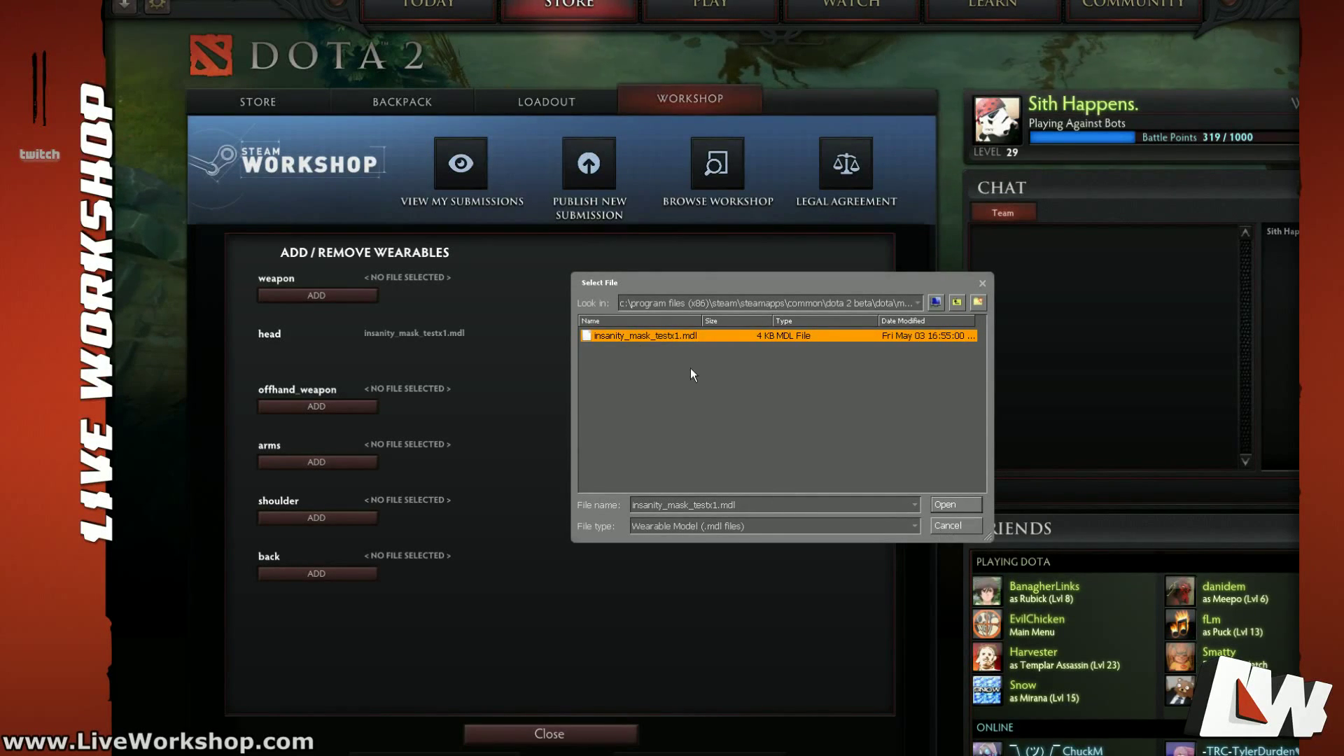
left_click(521, 735)
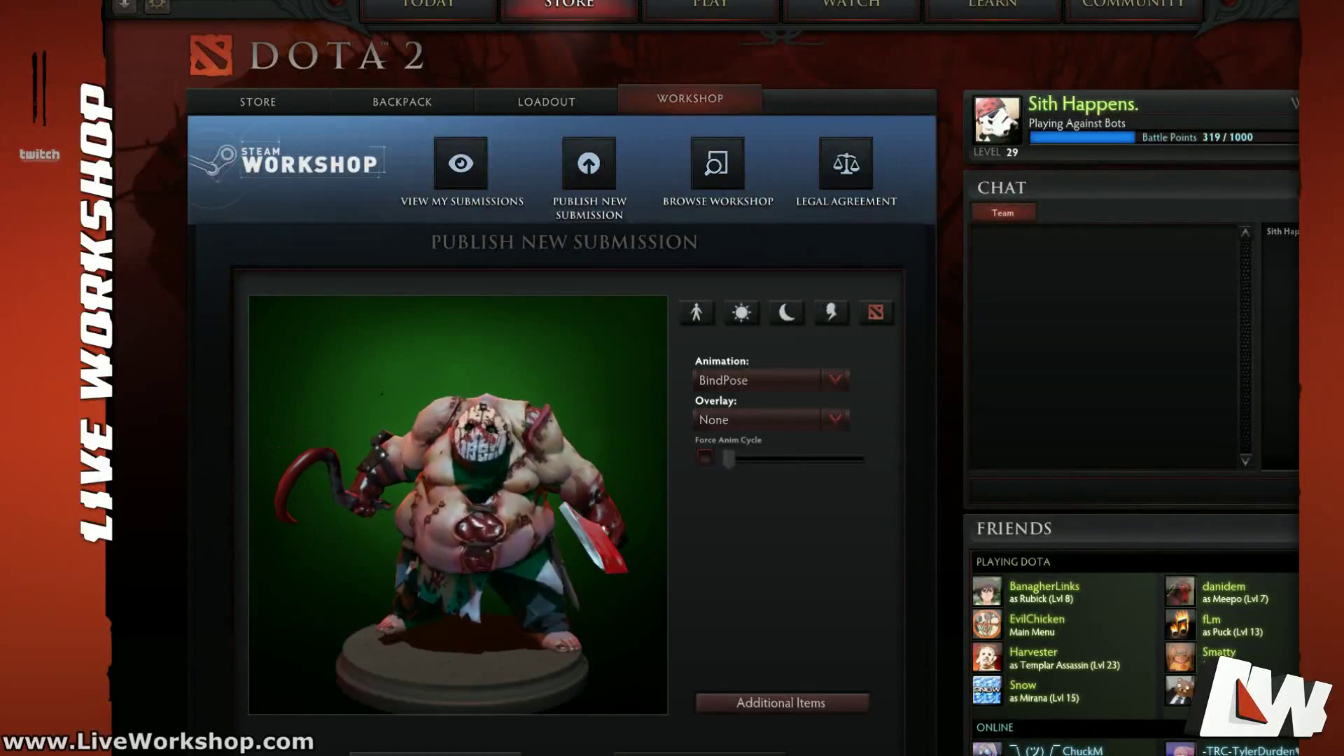
Step: Continue to the submission details and look through the dota 2 beta folder for submission .zip files, leaving the submission file as is
left_click(699, 754)
left_click(397, 362)
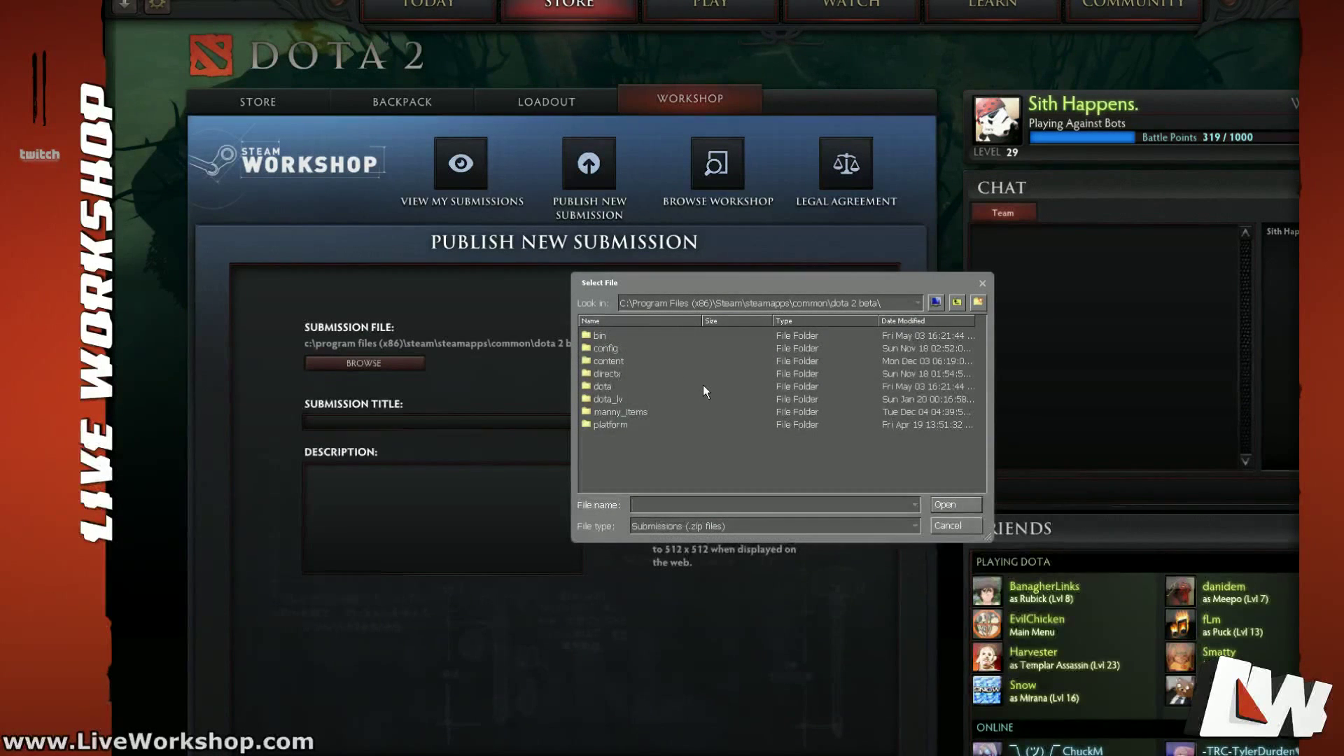
left_click(706, 506)
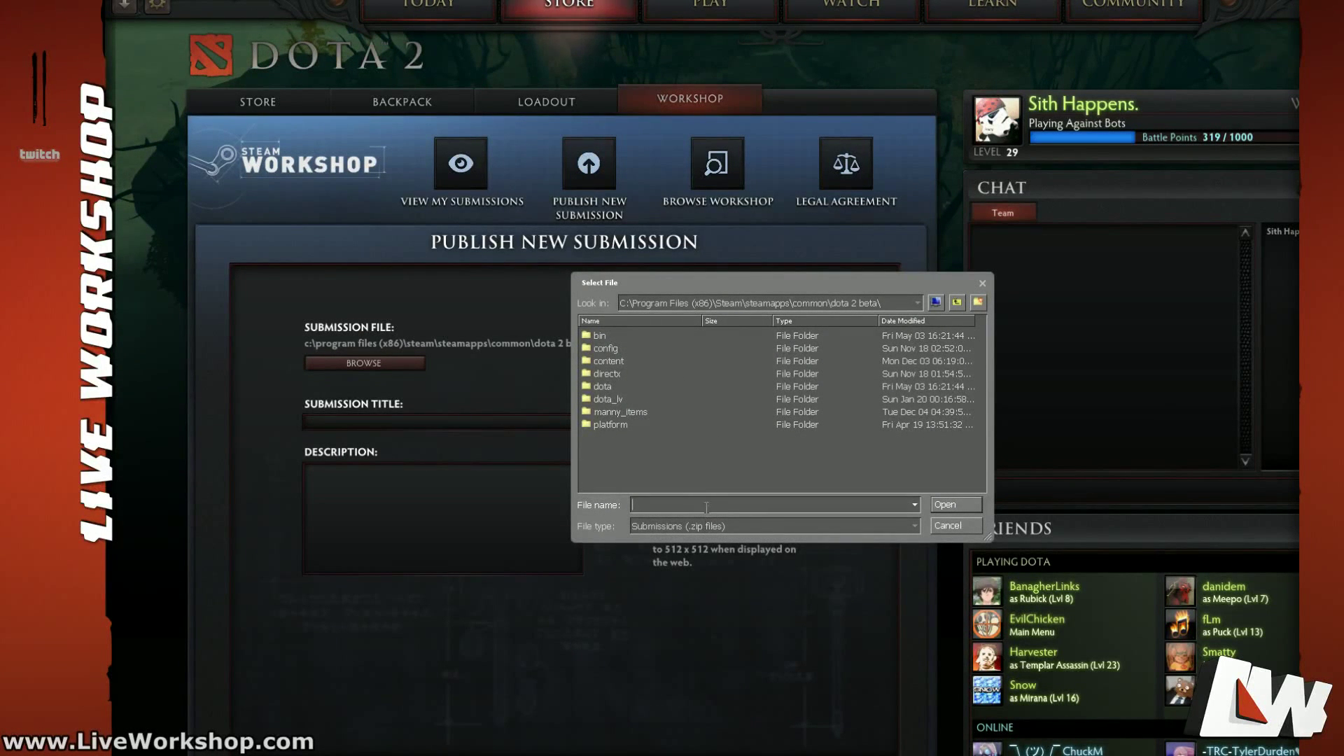
left_click_drag(646, 284, 673, 282)
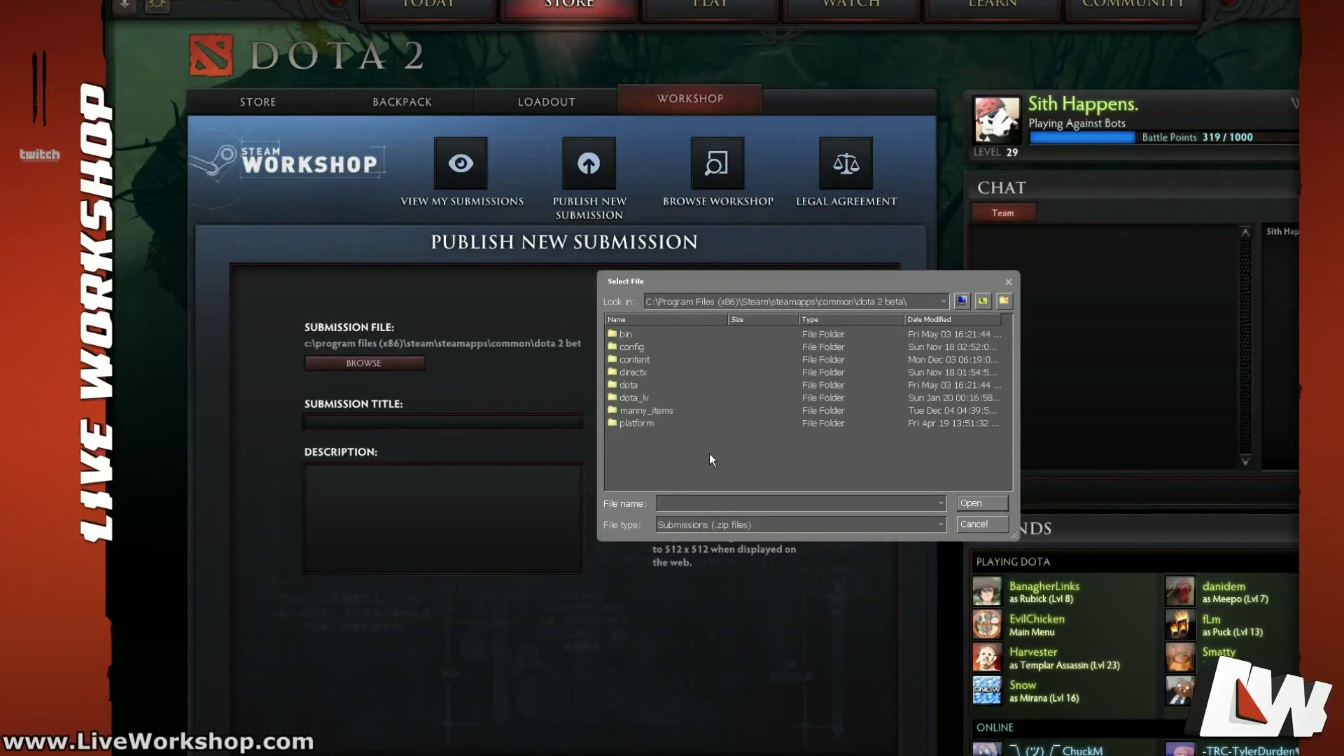
key("Escape")
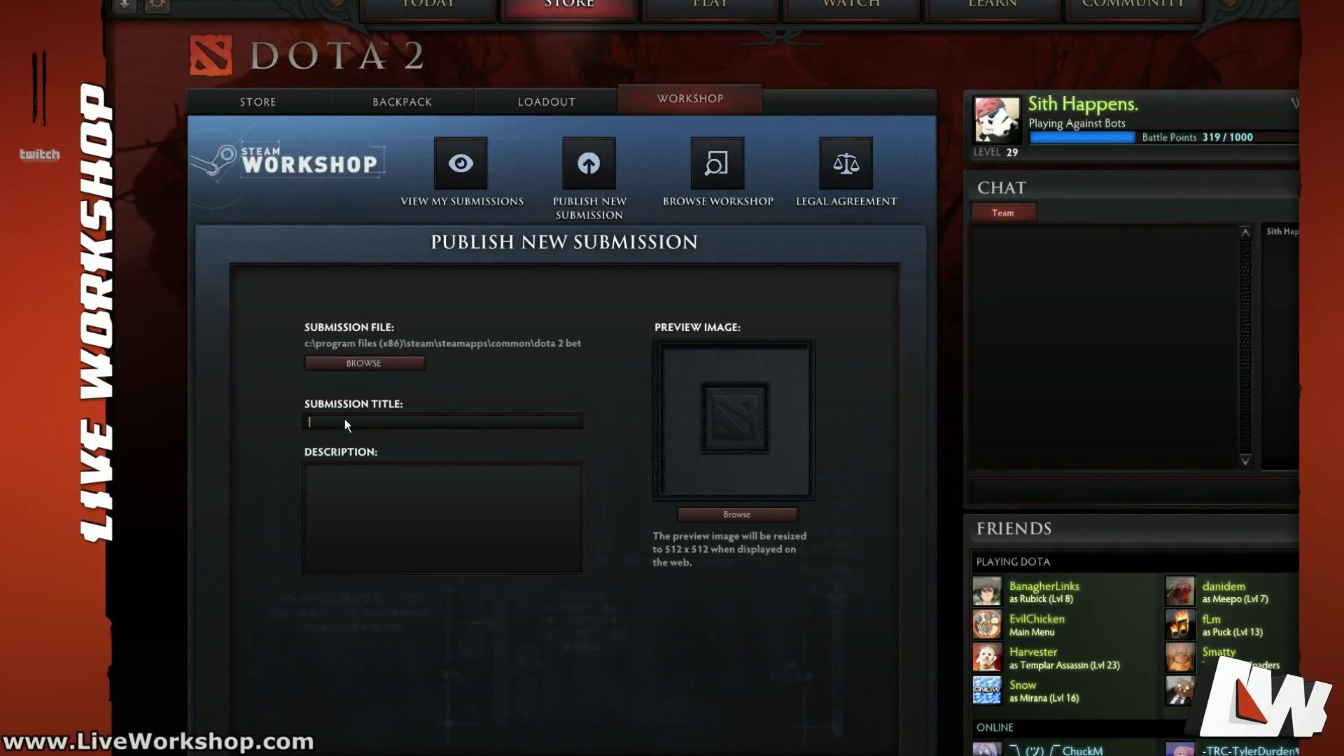
Step: Enter insanity_mask_test as the submission title and placeholder as the description
key("BackSpace")
type("placeholder")
left_click(320, 422)
left_click(406, 420)
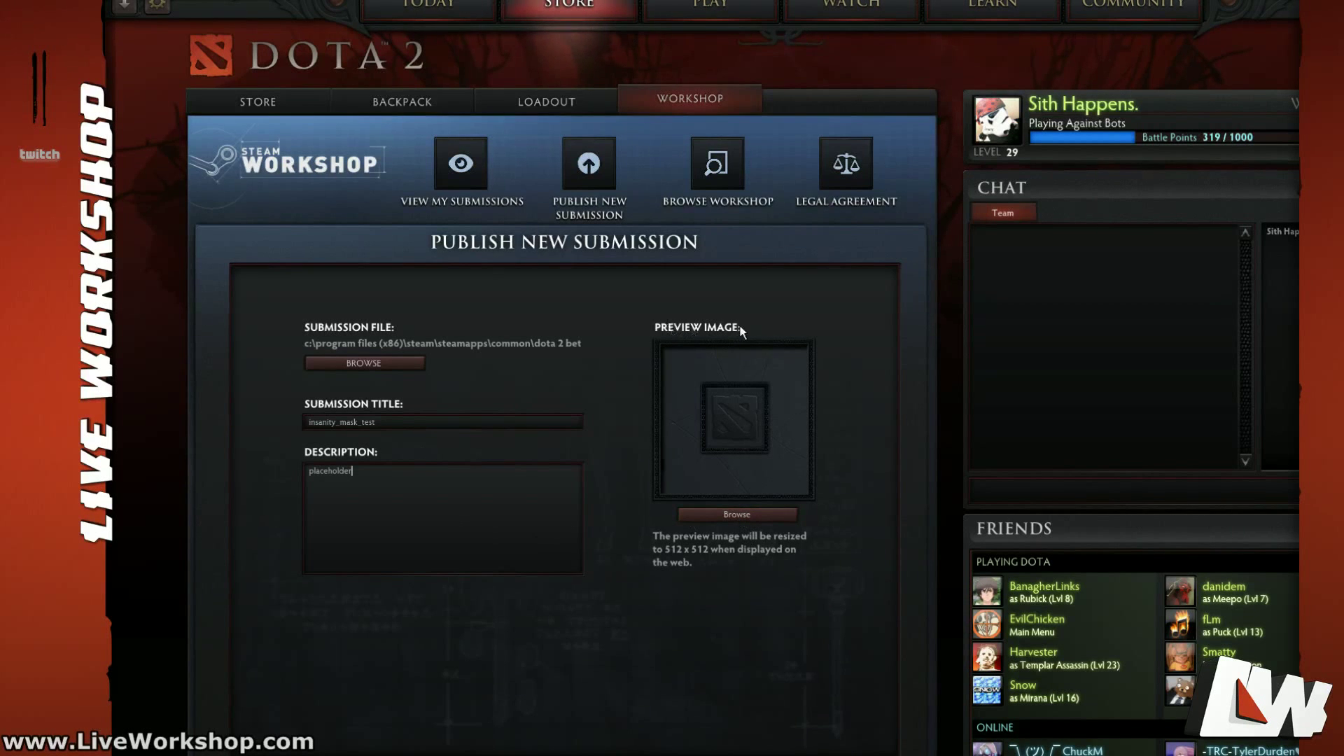
Step: Set the submission's preview image to the Pudge mask picture, browsing through the manny_items folder and its pudge subfolder
left_click(725, 516)
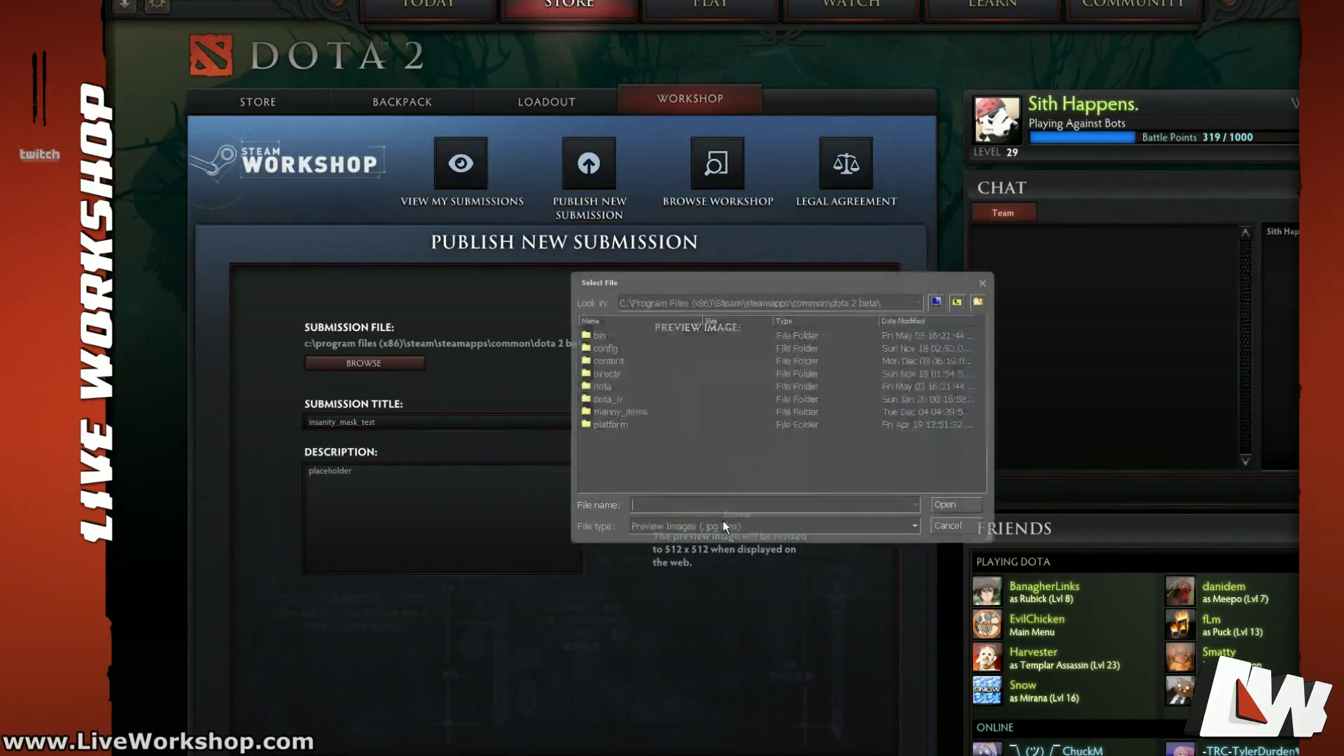
double_click(612, 413)
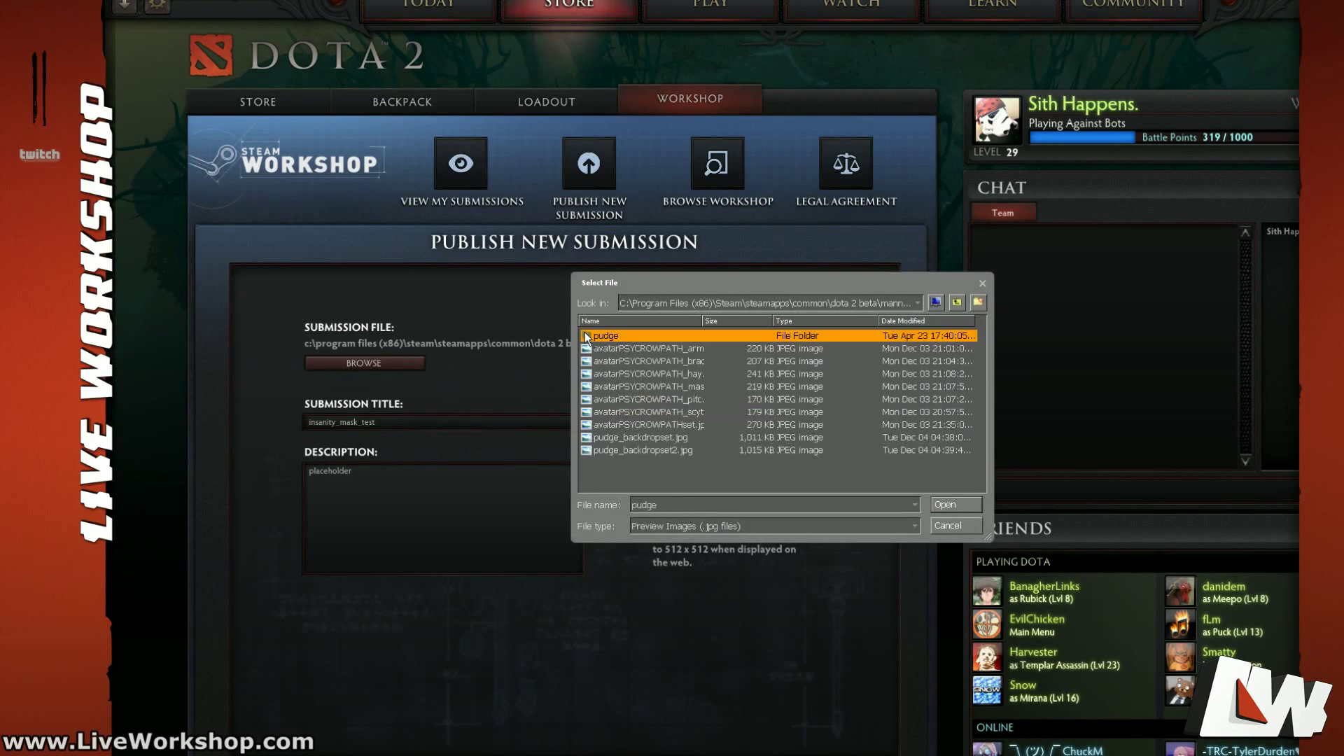
double_click(625, 360)
left_click(637, 349)
double_click(637, 349)
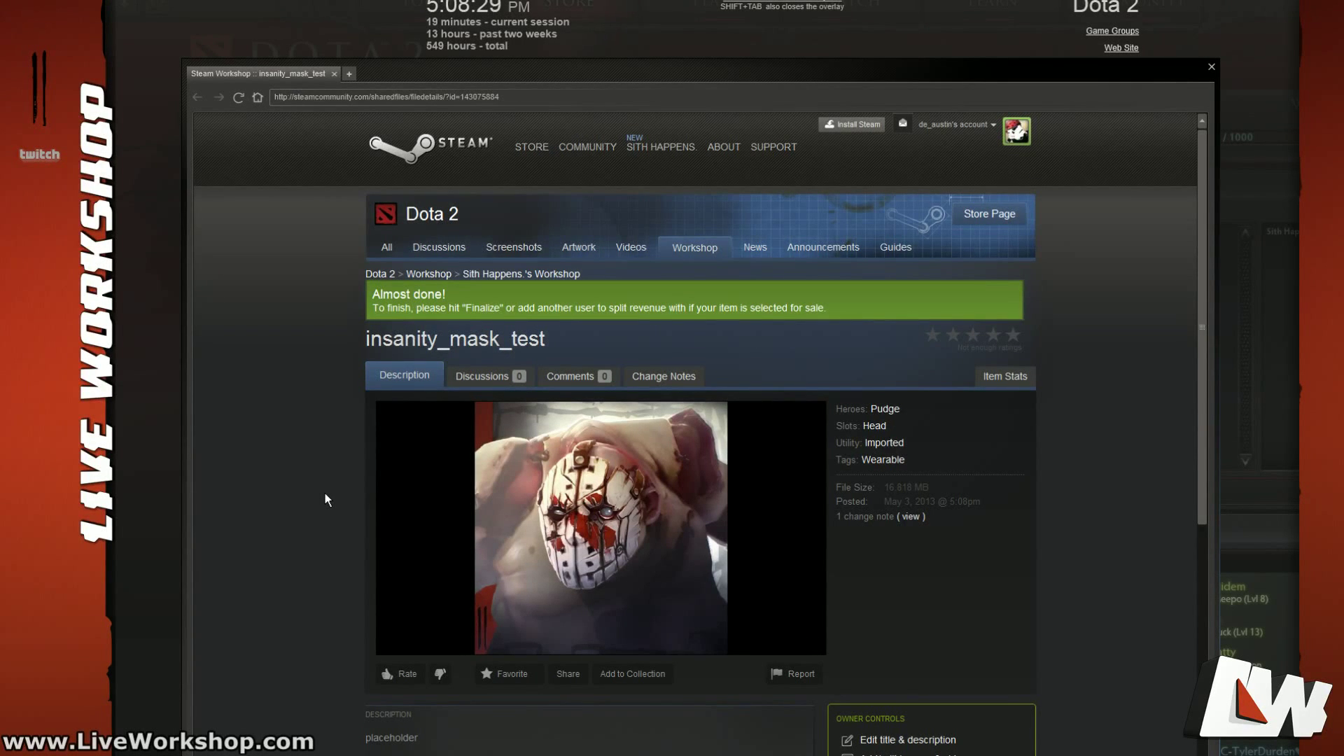
Step: Review the revenue sharing section of the new submission's page and list the most recent Dota 2 Workshop items
scroll(325, 492, "down", 5)
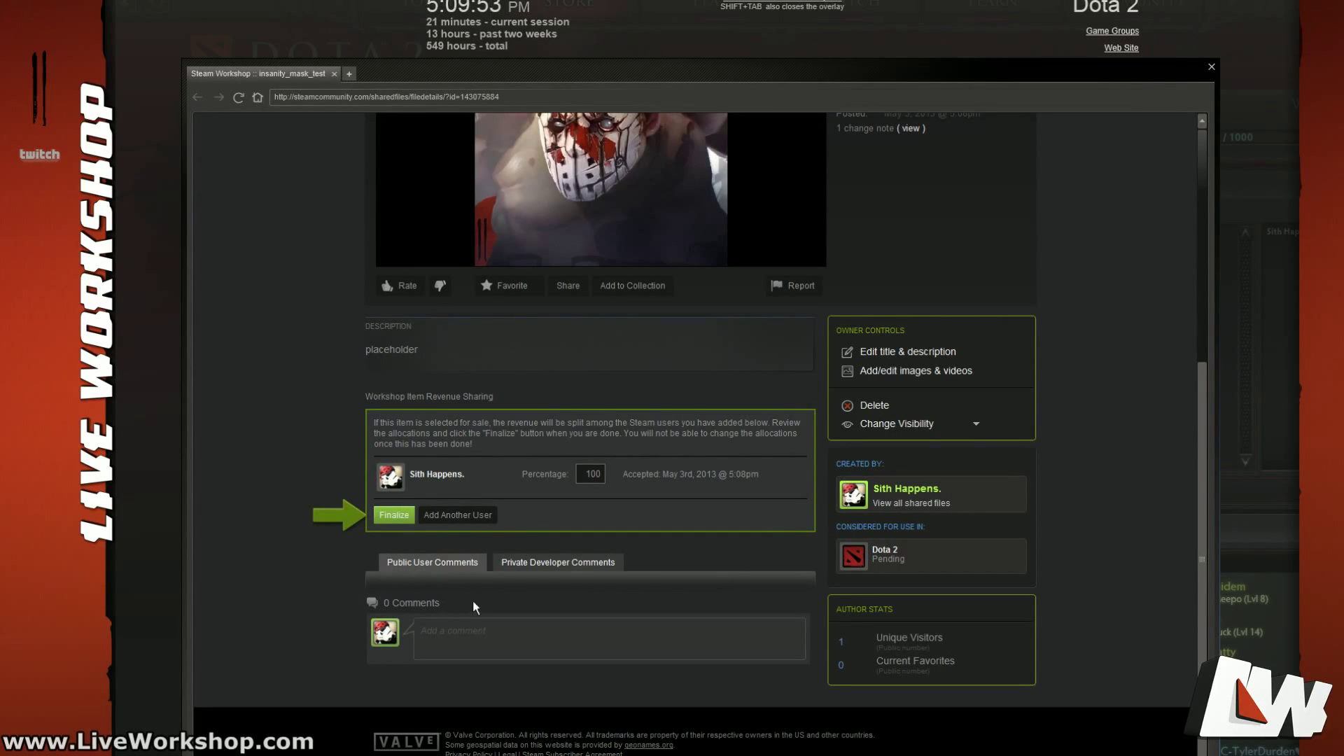
scroll(473, 607, "up", 5)
left_click(676, 258)
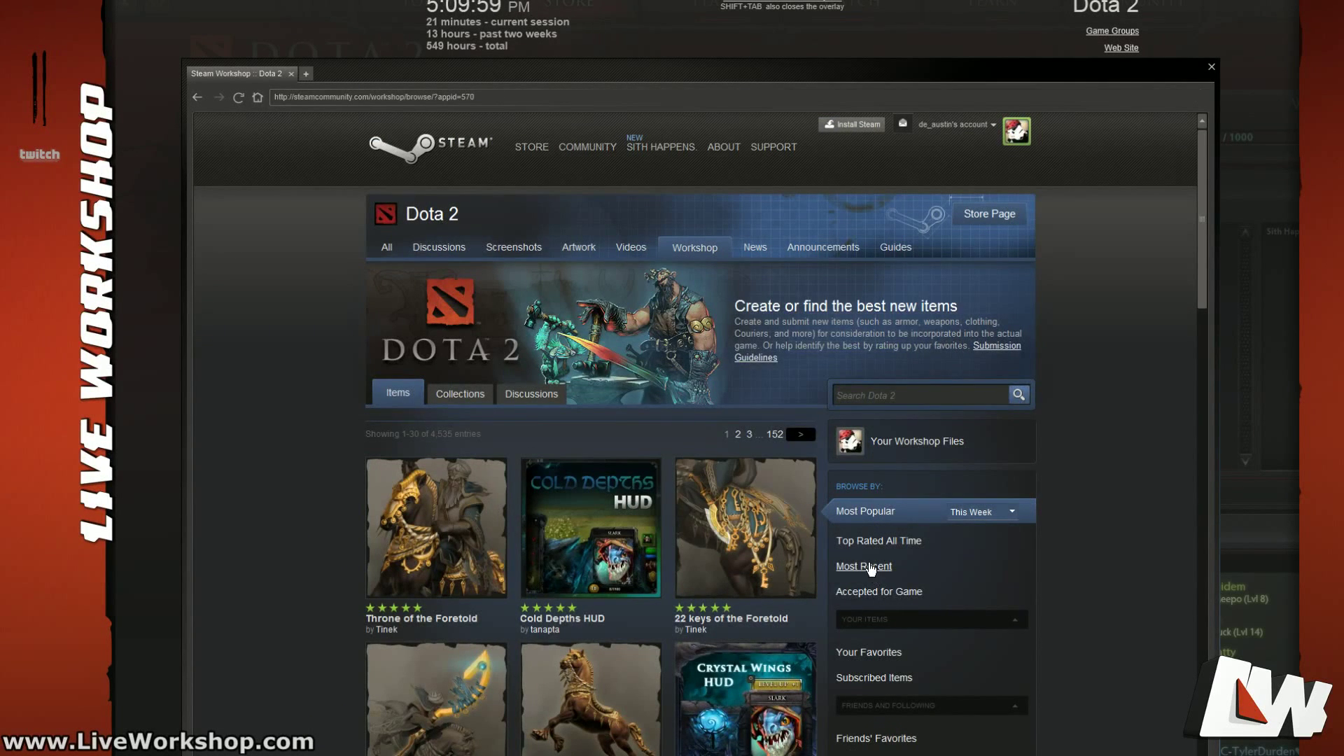
left_click(868, 567)
scroll(442, 530, "down", 1)
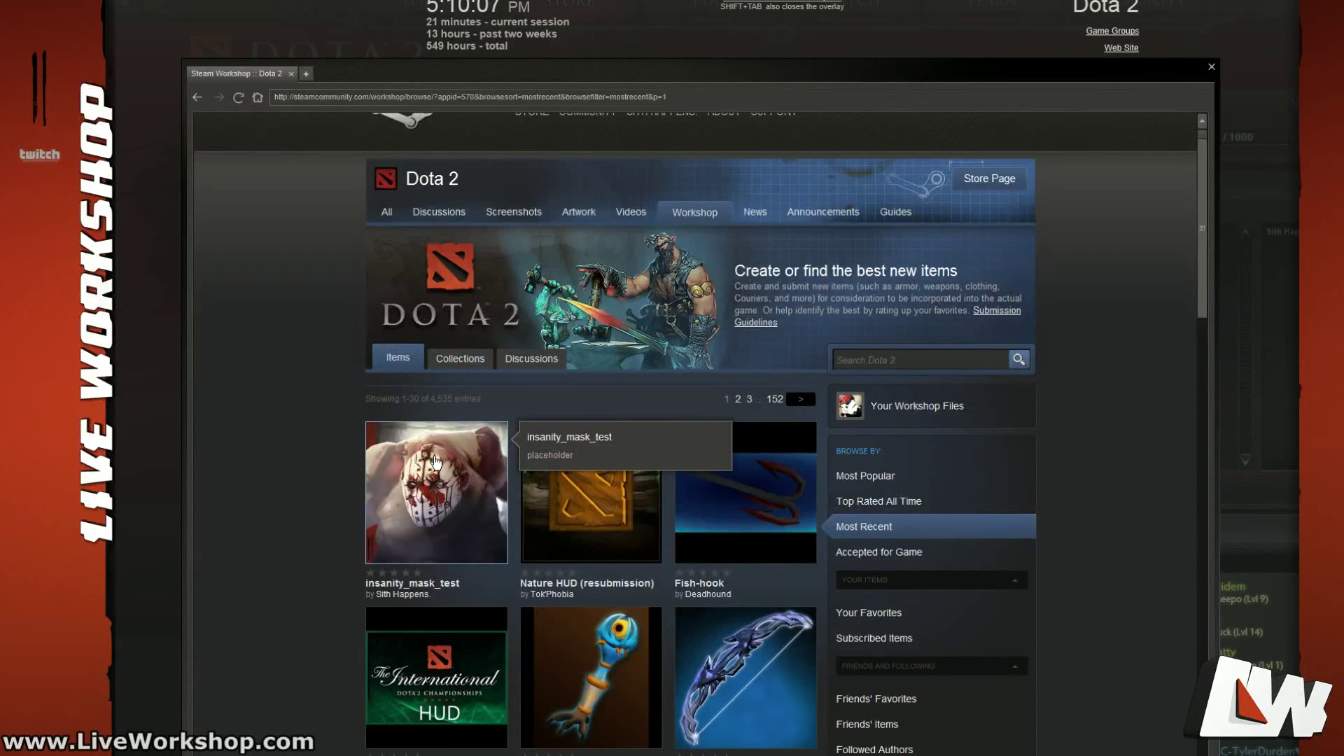
scroll(448, 467, "down", 1)
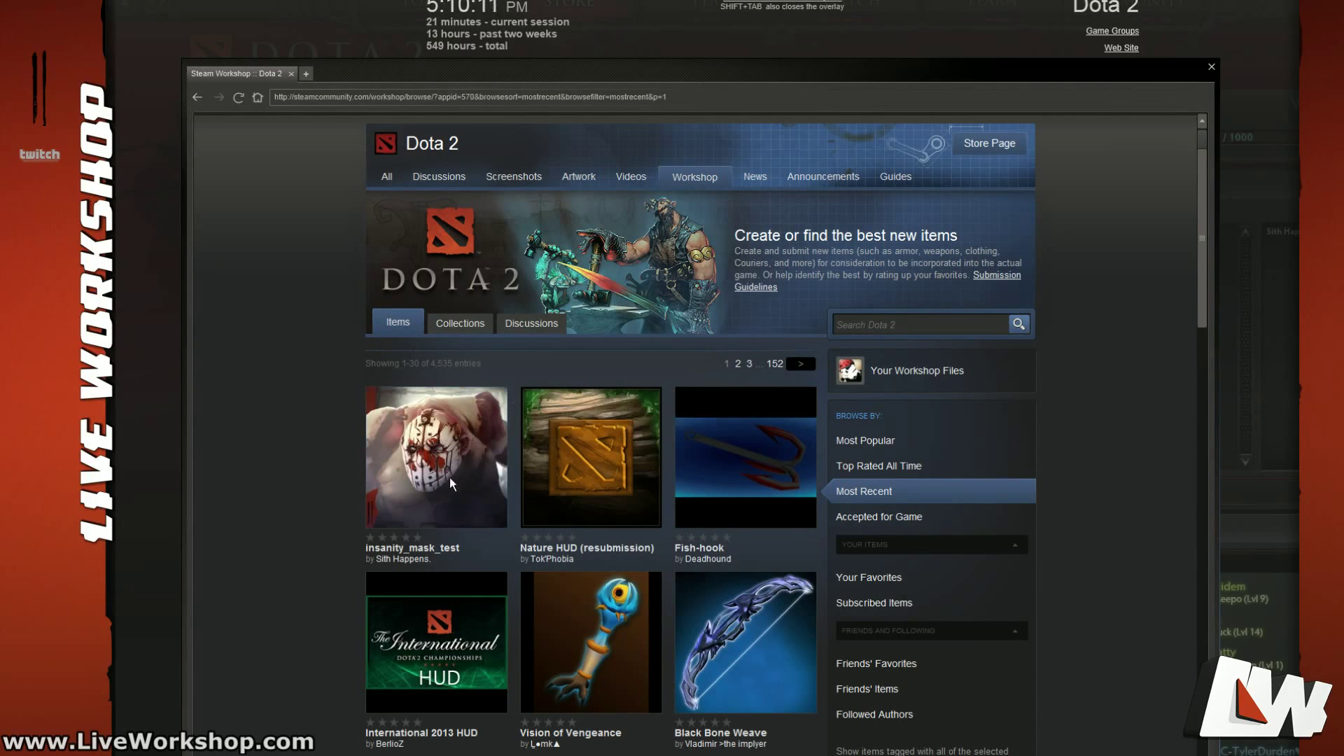
Step: Open the insanity_mask_test item from the recent list and examine its tags, preview, owner controls, revenue sharing and comments sections
left_click(502, 501)
scroll(1000, 343, "down", 1)
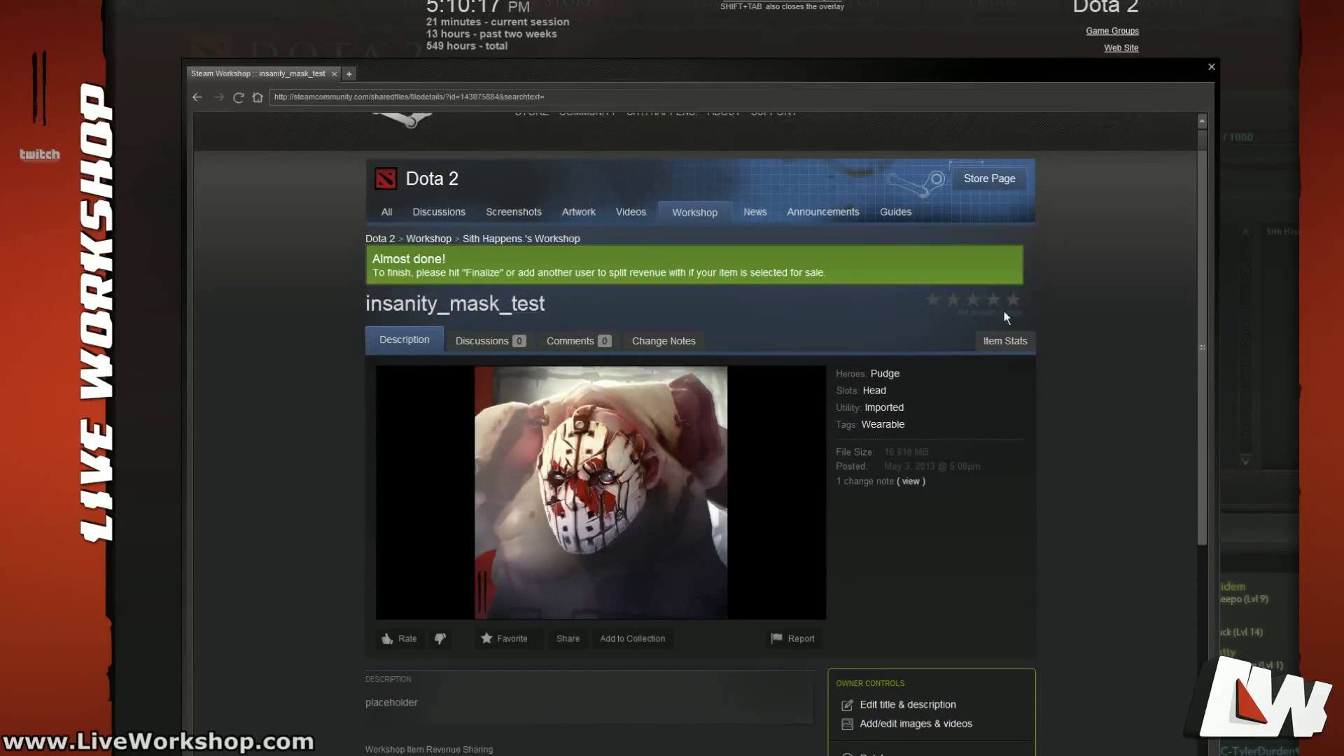
scroll(770, 426, "down", 5)
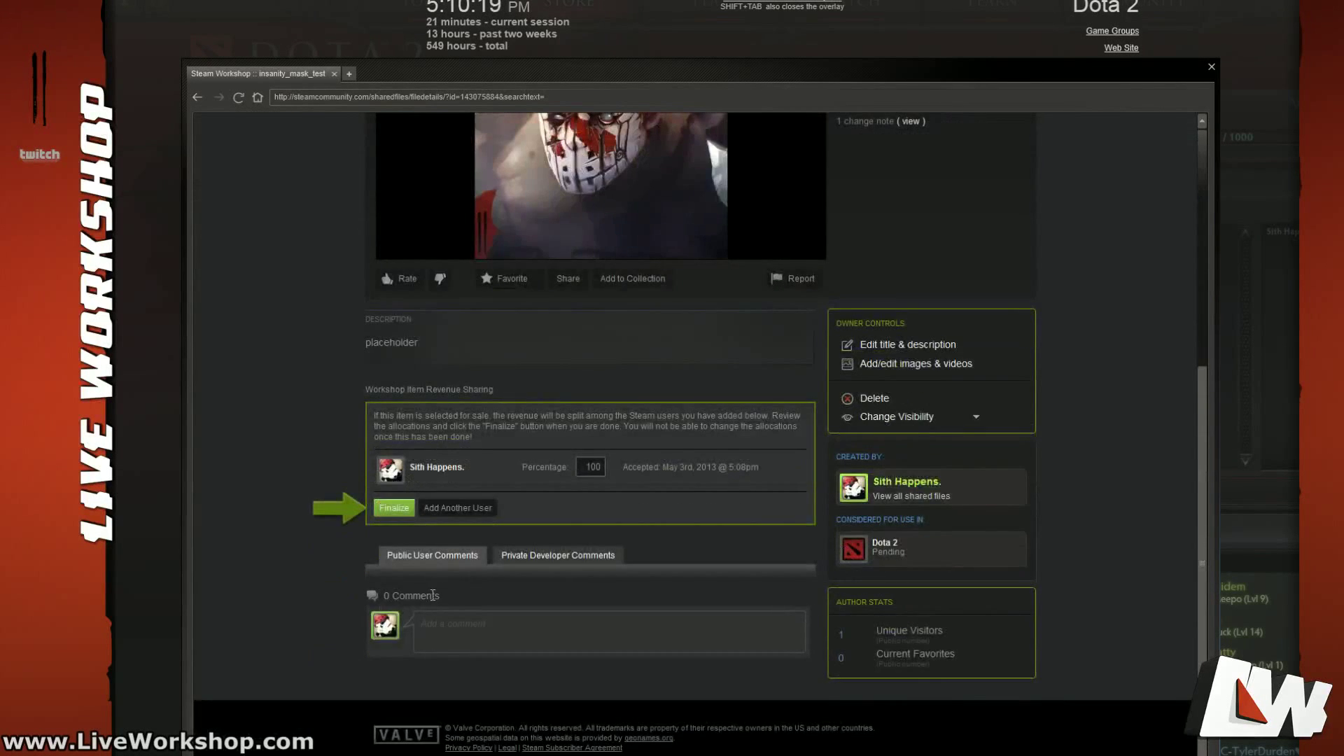
scroll(433, 595, "up", 3)
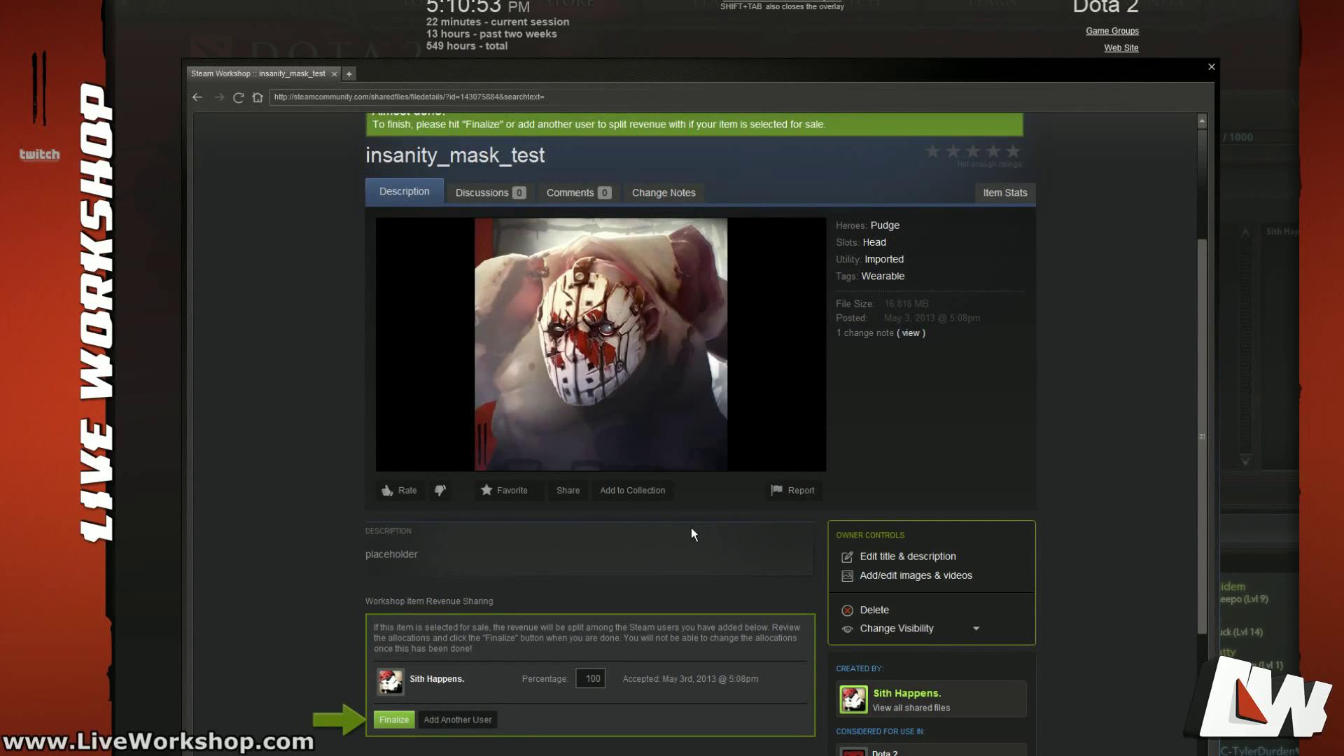
scroll(756, 588, "down", 3)
scroll(724, 461, "up", 3)
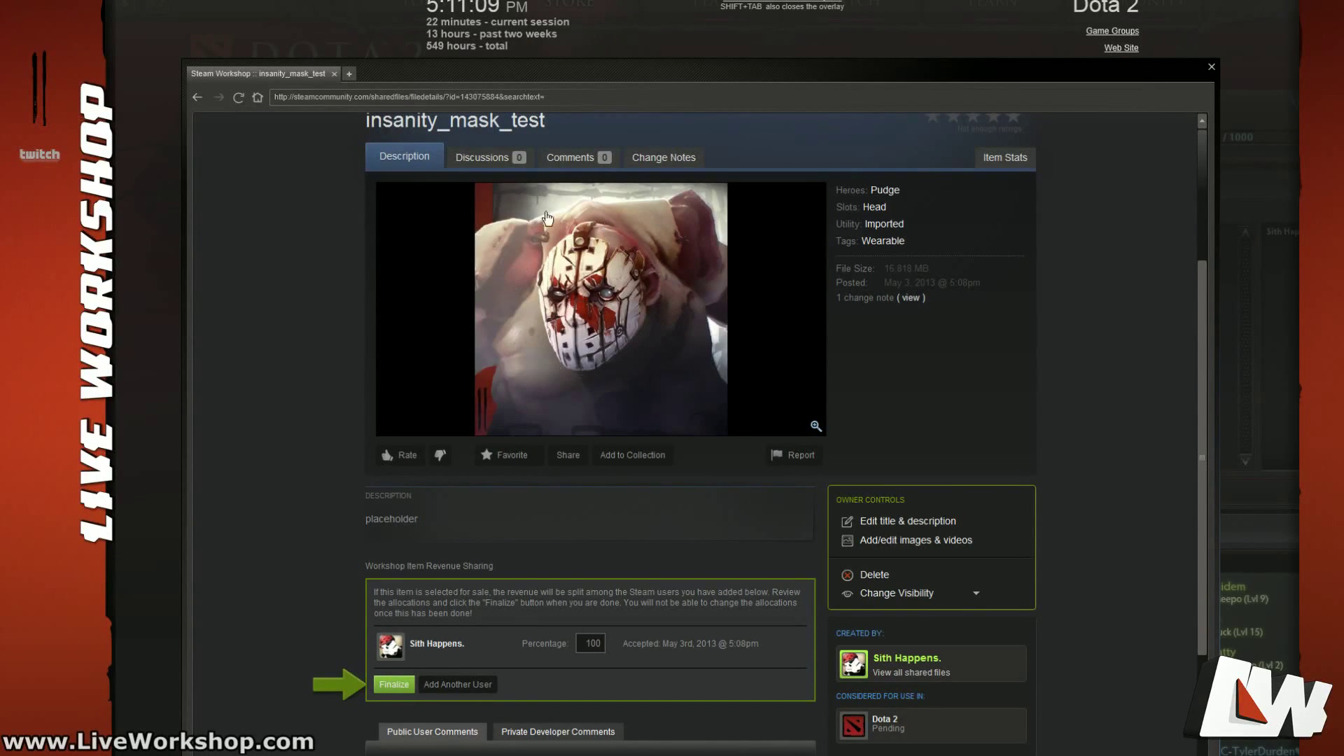
scroll(504, 221, "up", 1)
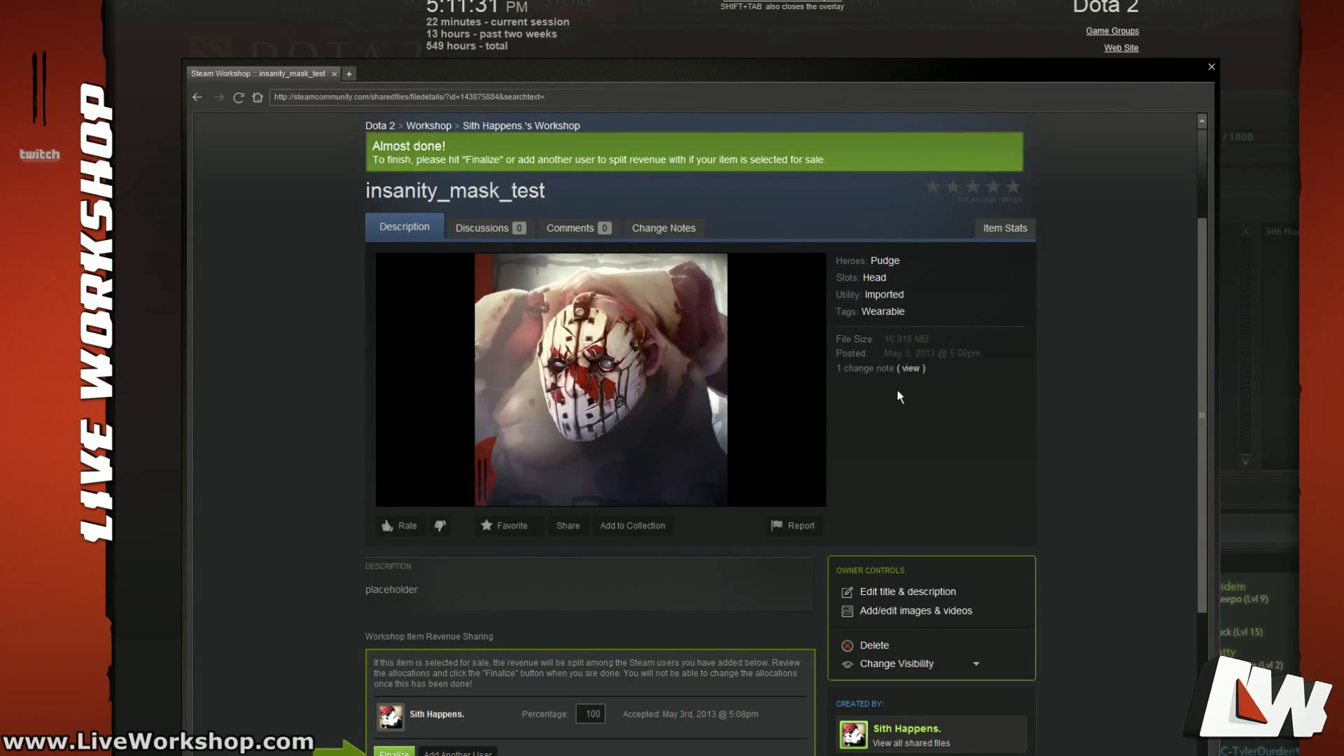
scroll(773, 420, "down", 3)
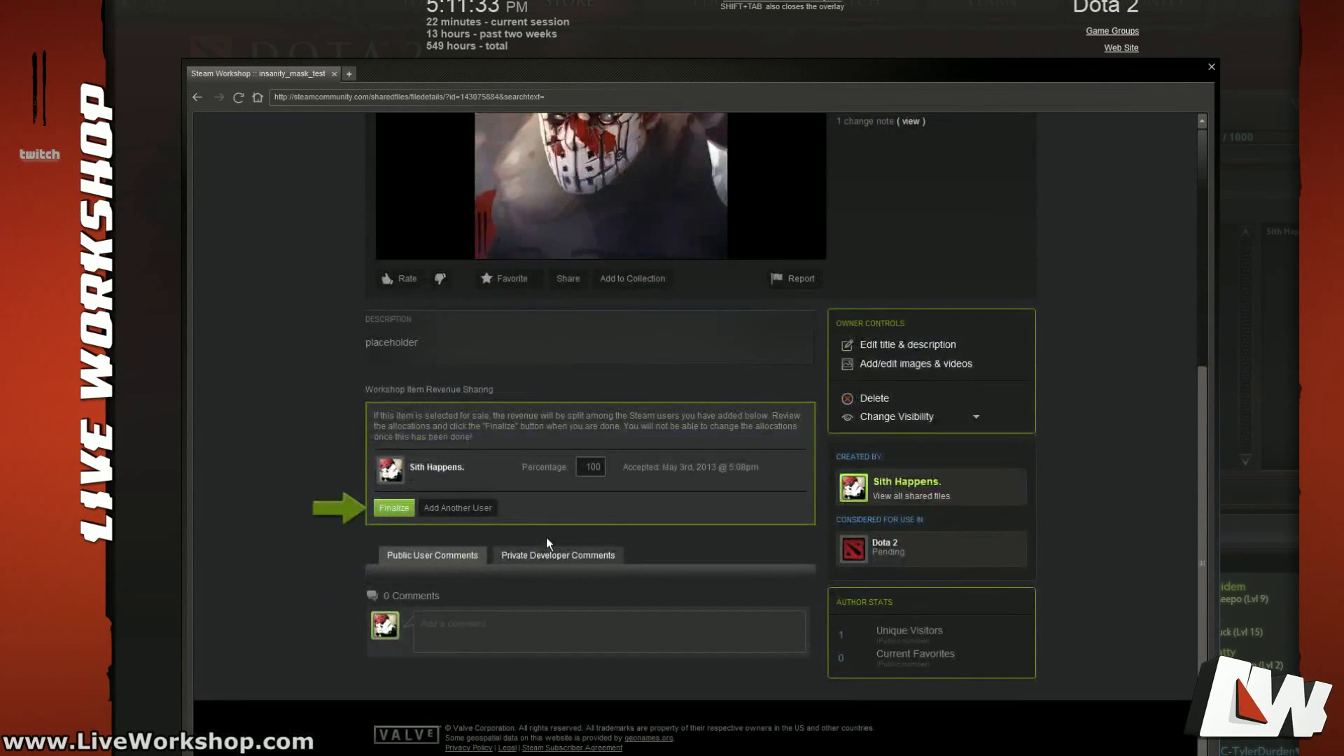
scroll(552, 535, "down", 3)
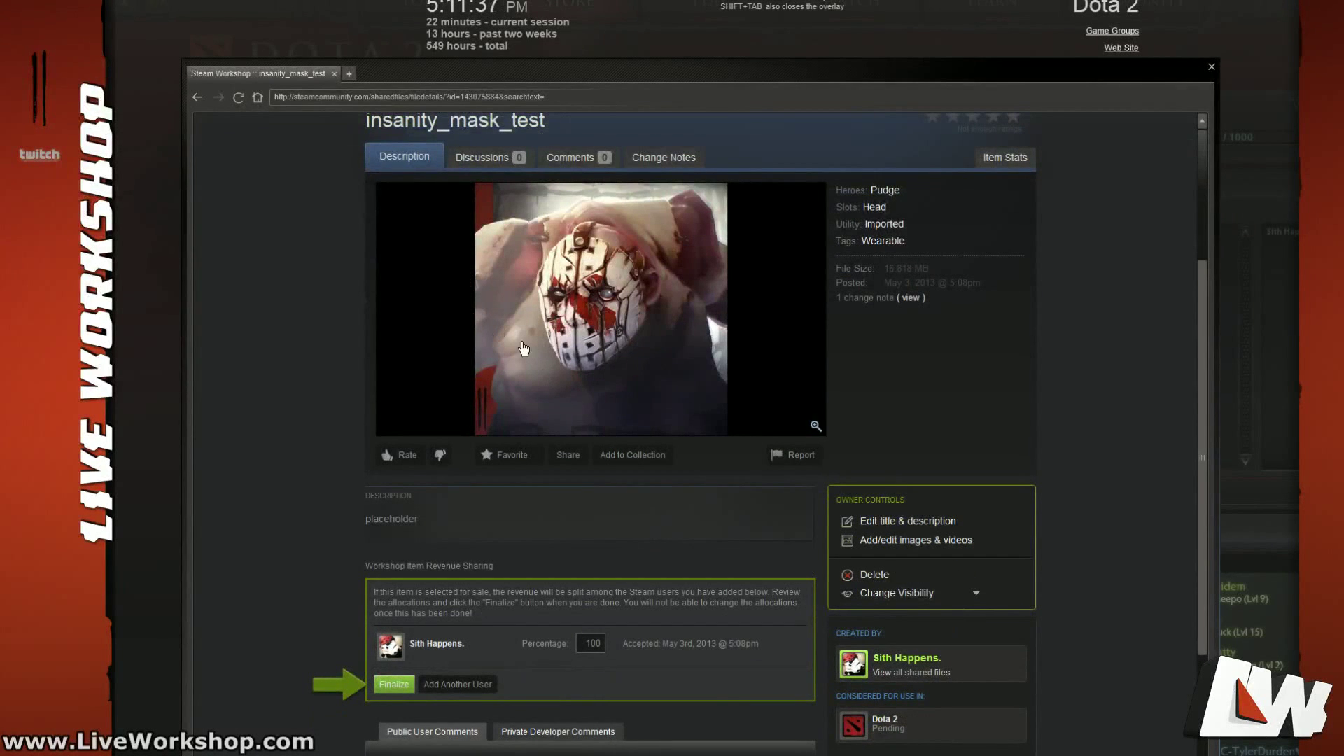
Step: Delete the insanity_mask_test submission and reload the list of own Dota 2 Workshop items
left_click(874, 575)
left_click(757, 427)
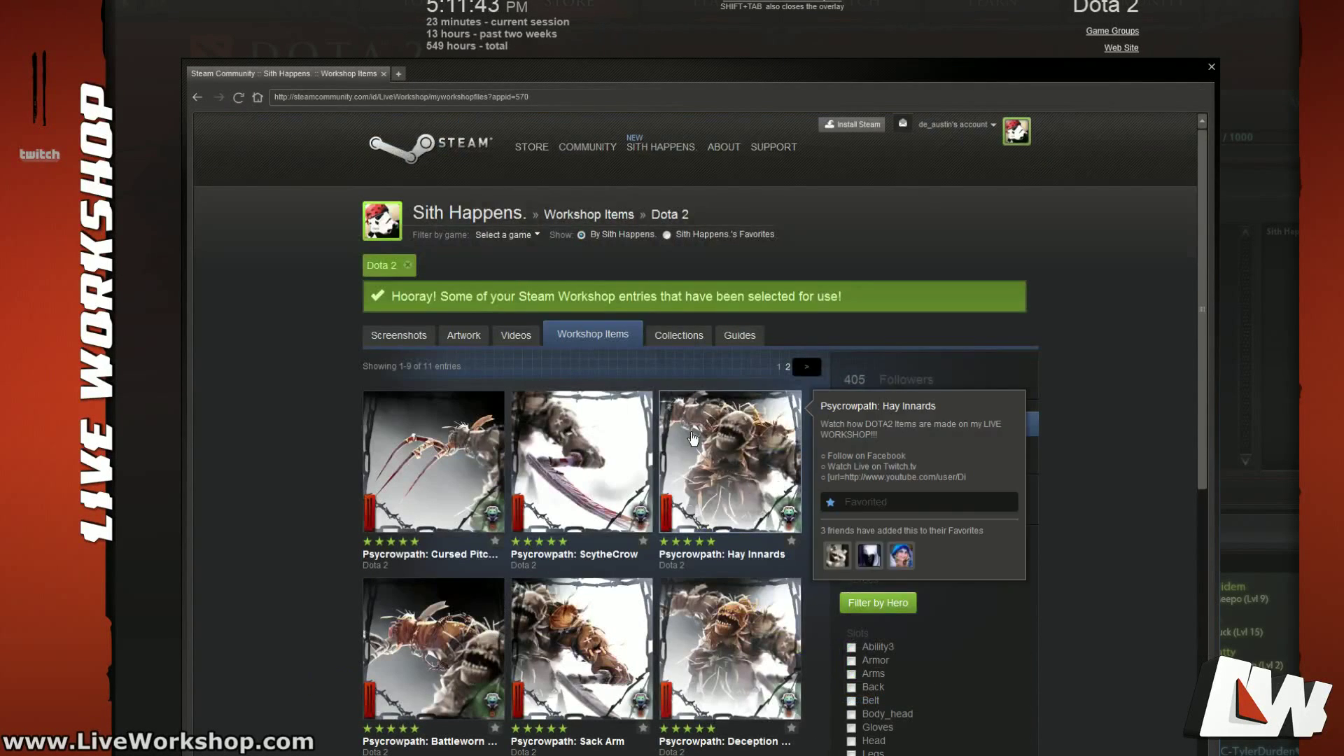
left_click(602, 336)
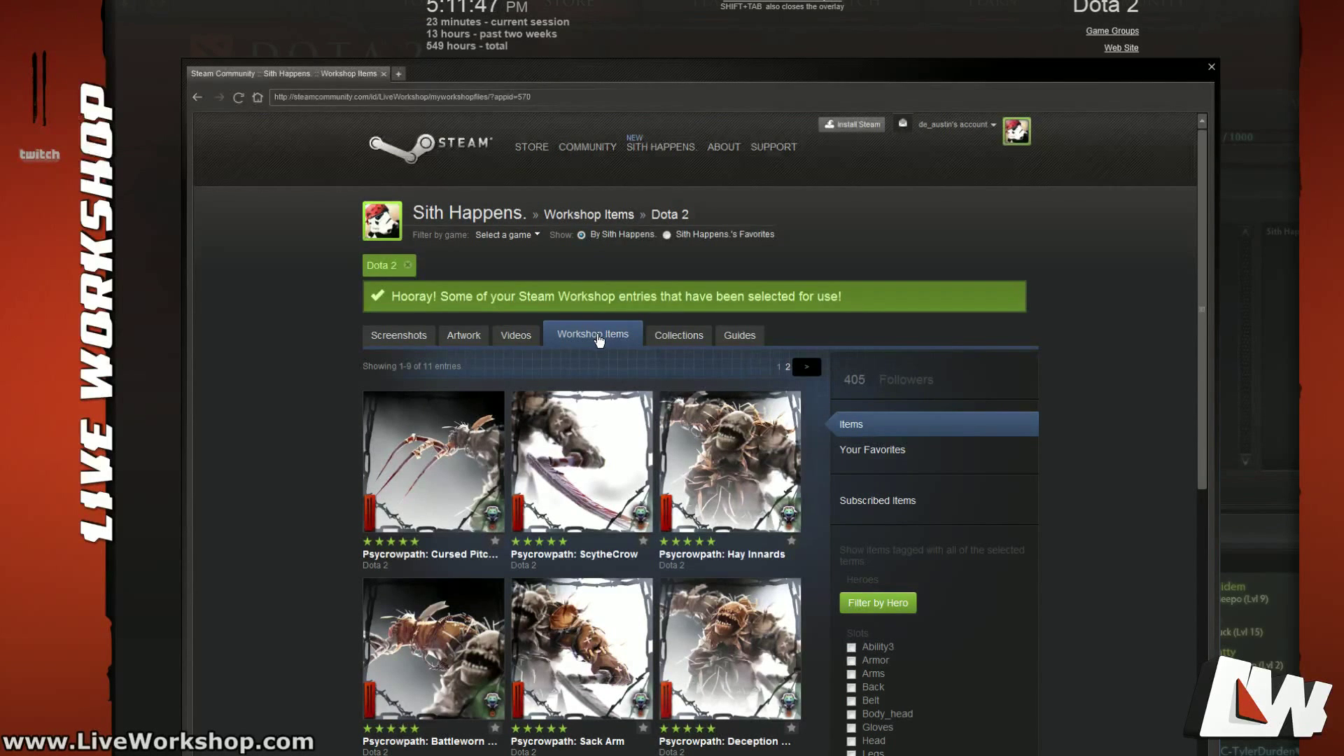
Step: Show the account's Workshop items for all games and examine the list and the payment and legal links
left_click_drag(760, 78, 765, 58)
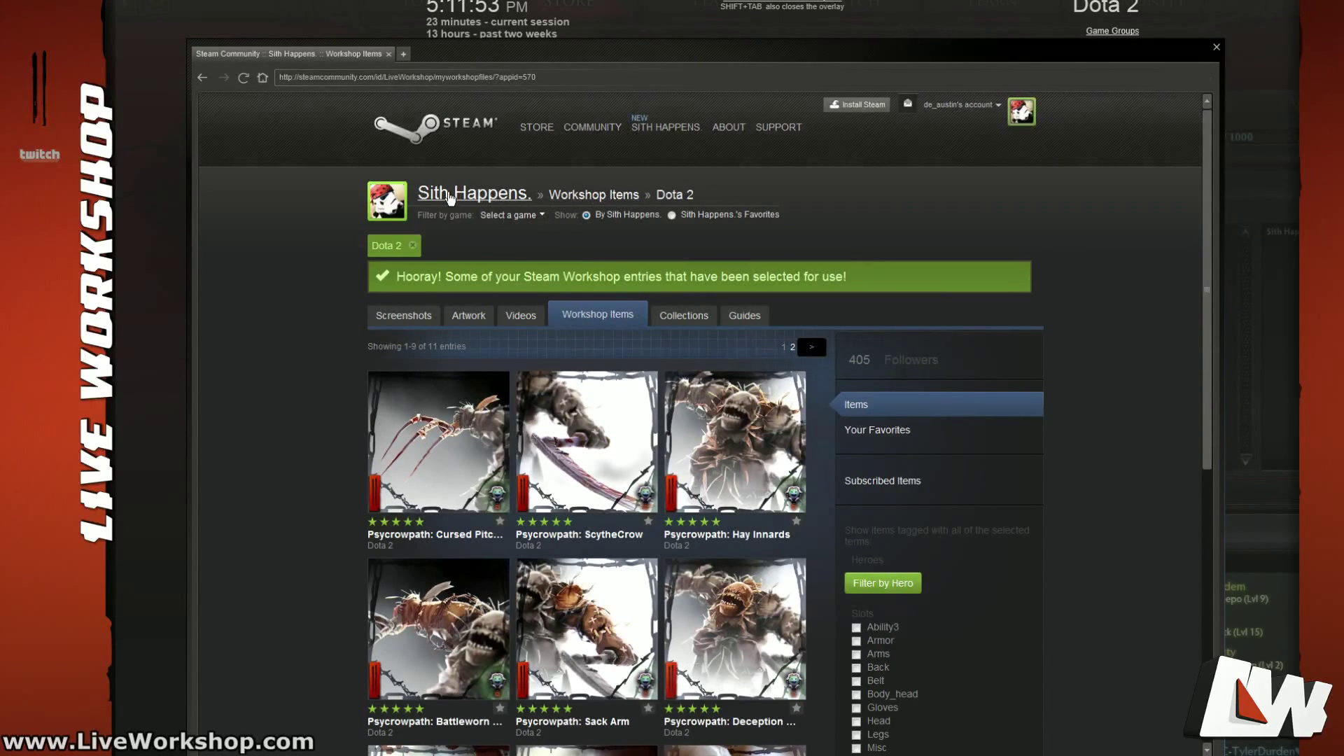
left_click(597, 196)
mouse_move(593, 127)
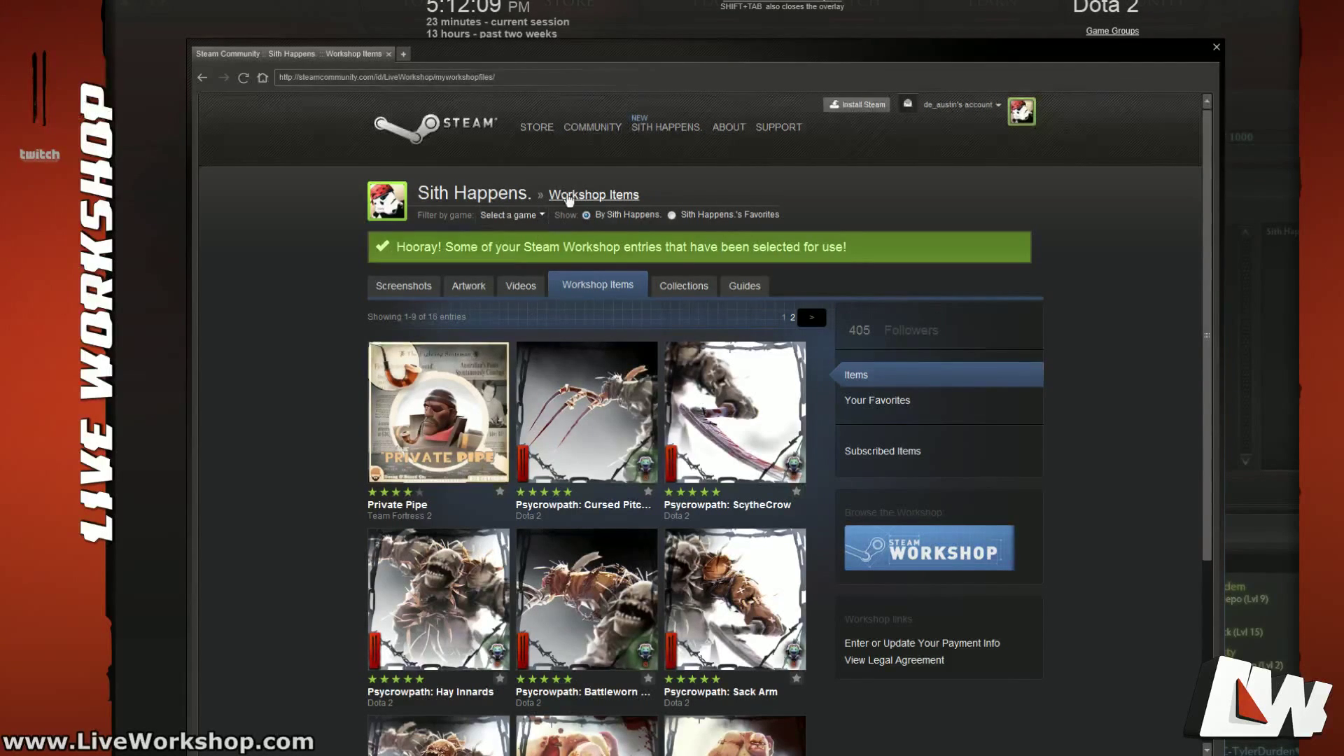
left_click(684, 282)
scroll(897, 449, "down", 3)
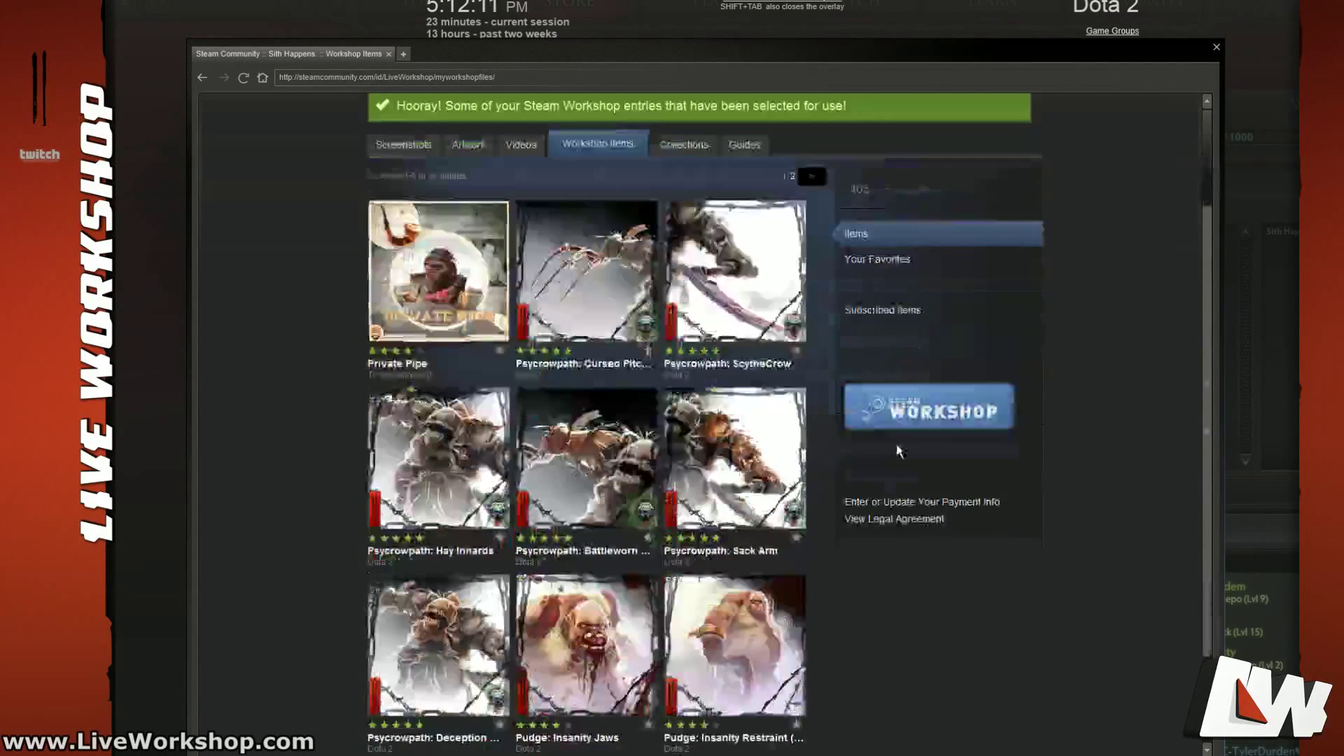
scroll(904, 483, "up", 3)
Step: Close the items page and overlay, and open the Dota 2 Workshop for browsing
left_click(1218, 48)
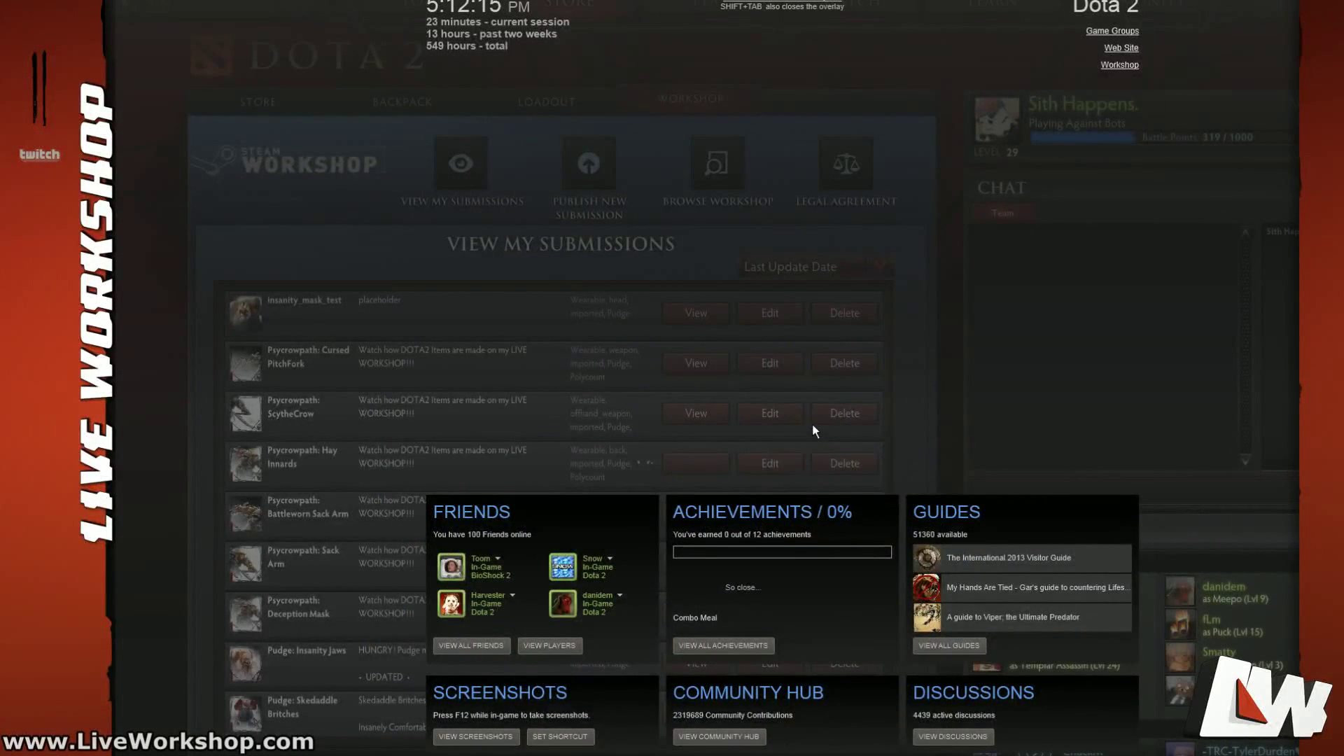
key("shift+Tab")
left_click(716, 164)
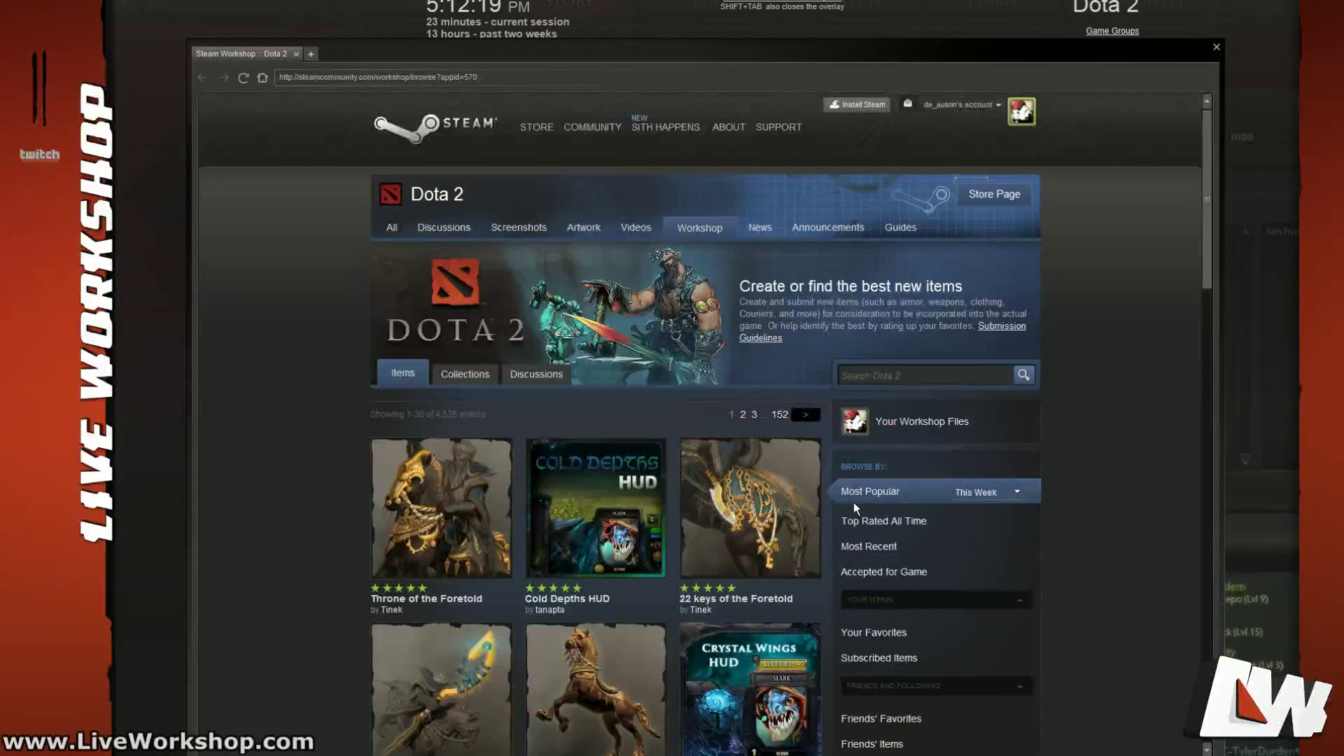
Step: List the most recent Dota 2 Workshop items and look through the newest submissions
mouse_move(599, 446)
left_click(869, 546)
scroll(764, 512, "down", 1)
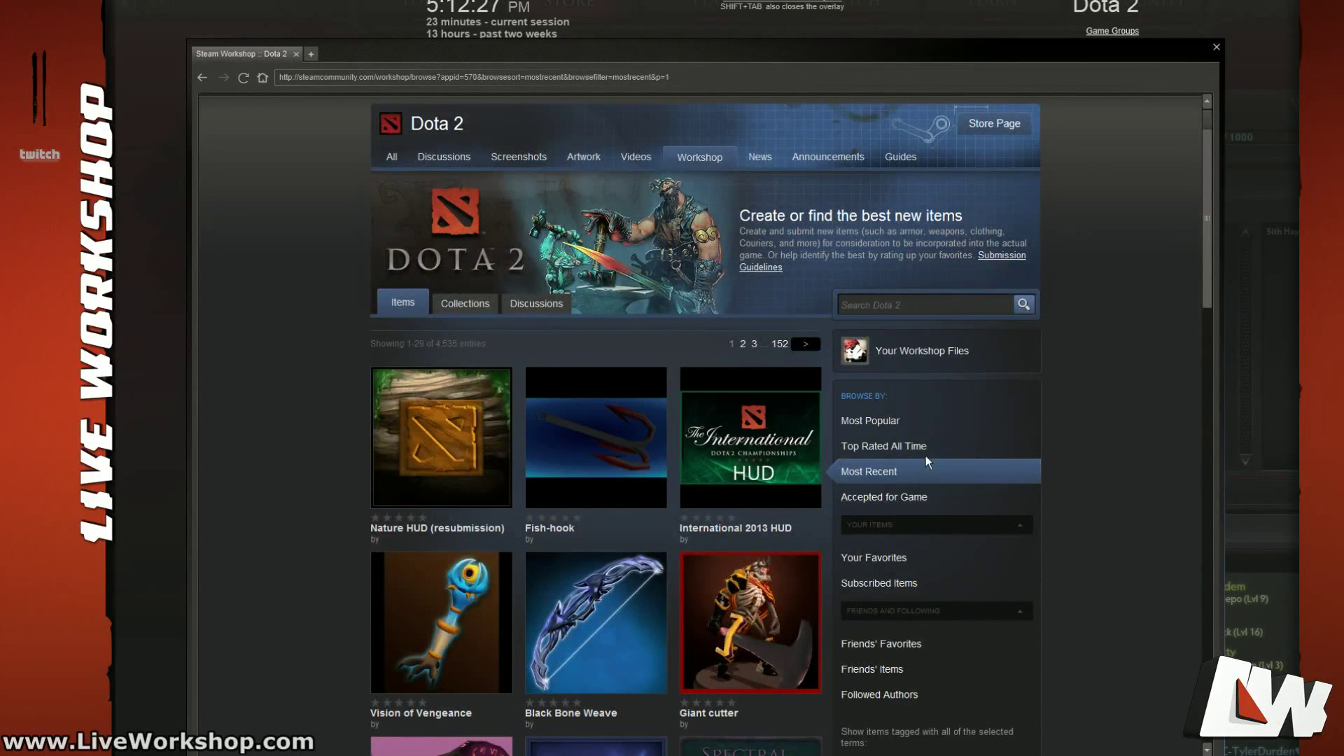
scroll(927, 449, "down", 2)
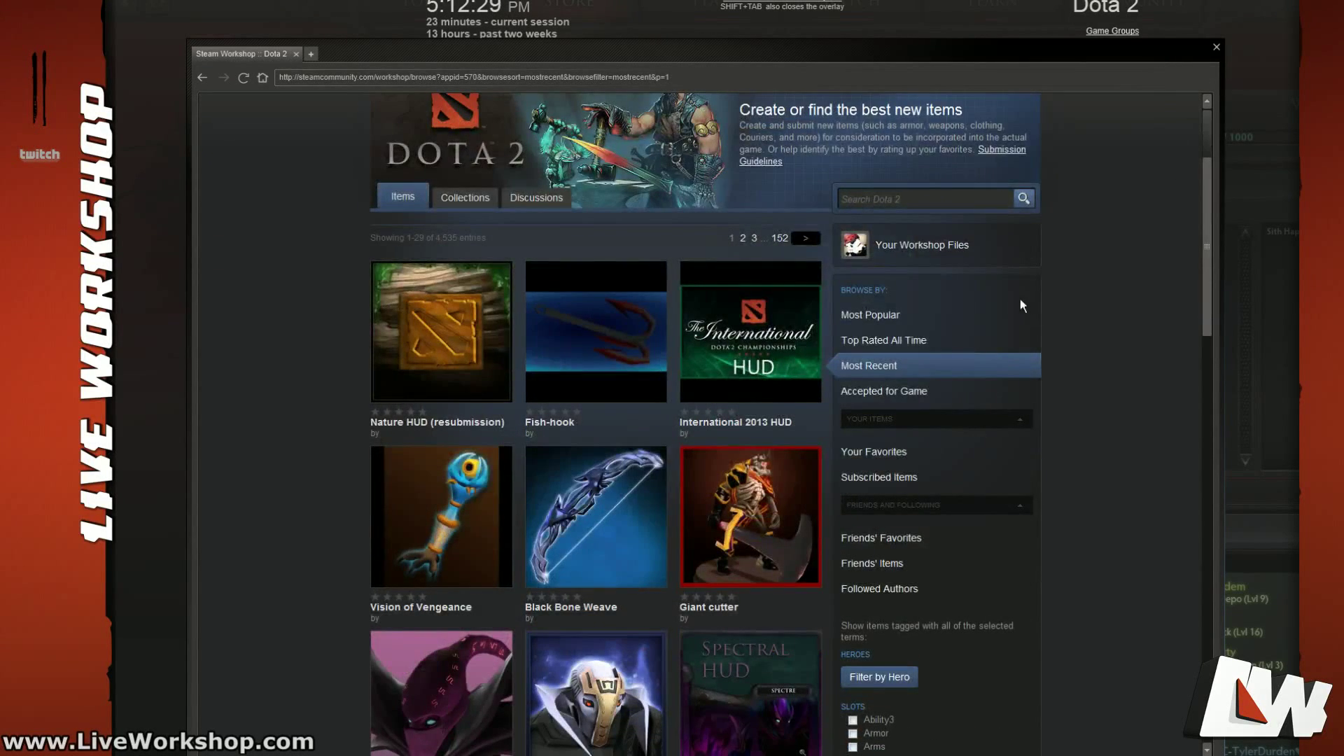
scroll(952, 362, "up", 2)
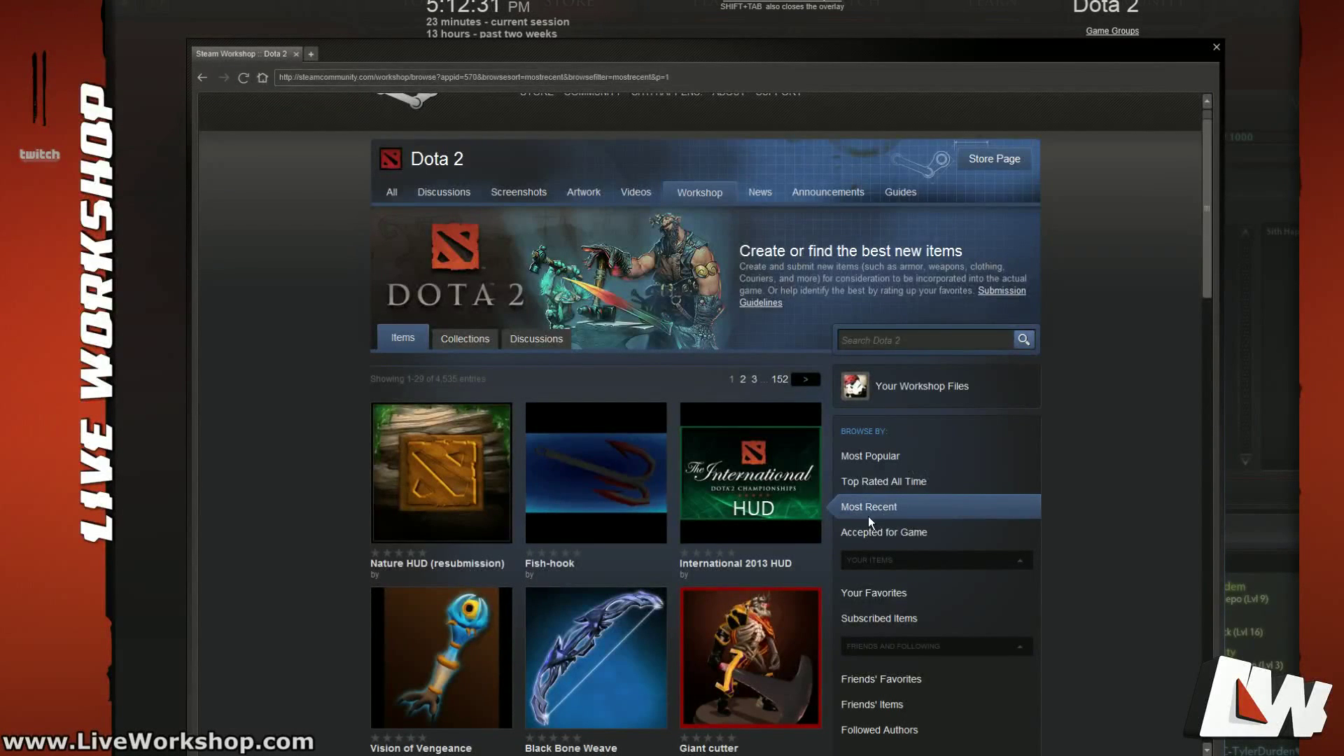
Step: Switch the Workshop listing to the most popular items and look through this week's entries
mouse_move(386, 524)
left_click(969, 459)
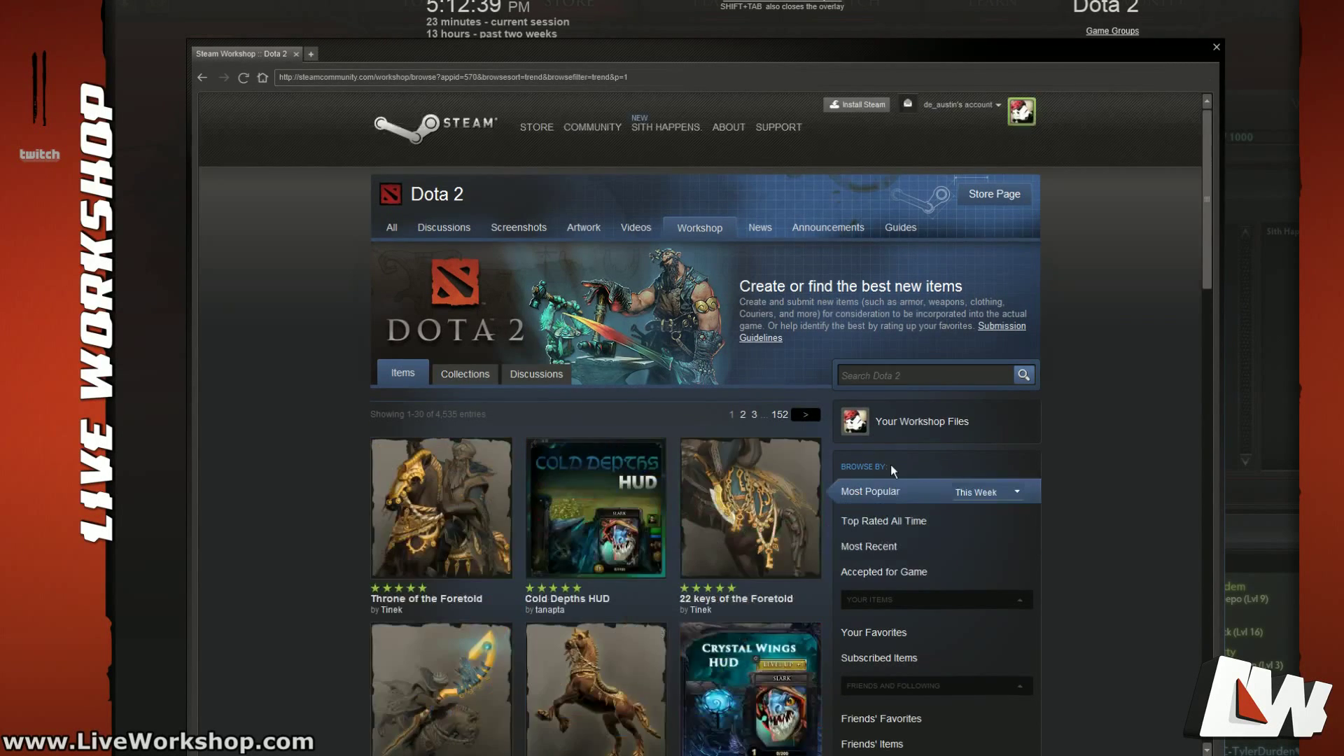
scroll(806, 504, "down", 3)
scroll(684, 566, "down", 2)
scroll(690, 532, "up", 2)
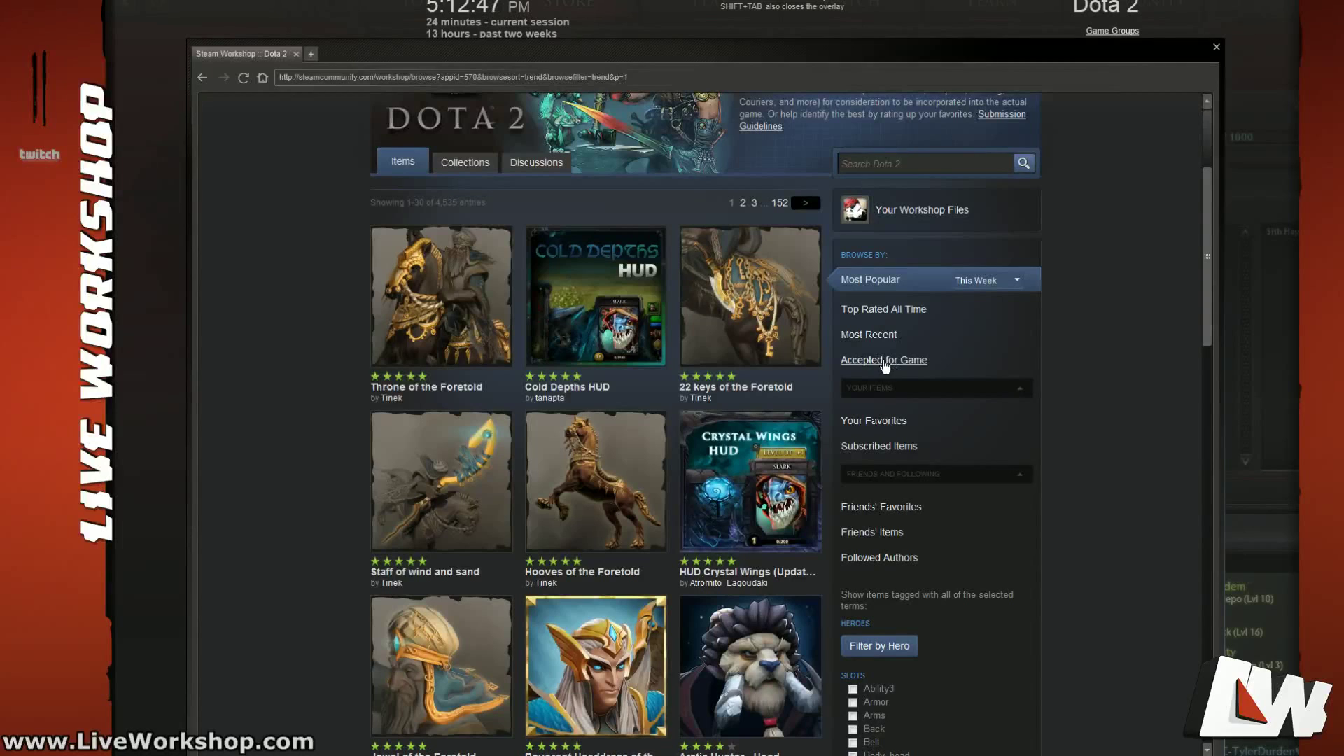
Step: List the Workshop items accepted for the game and examine the accepted entries
left_click(952, 360)
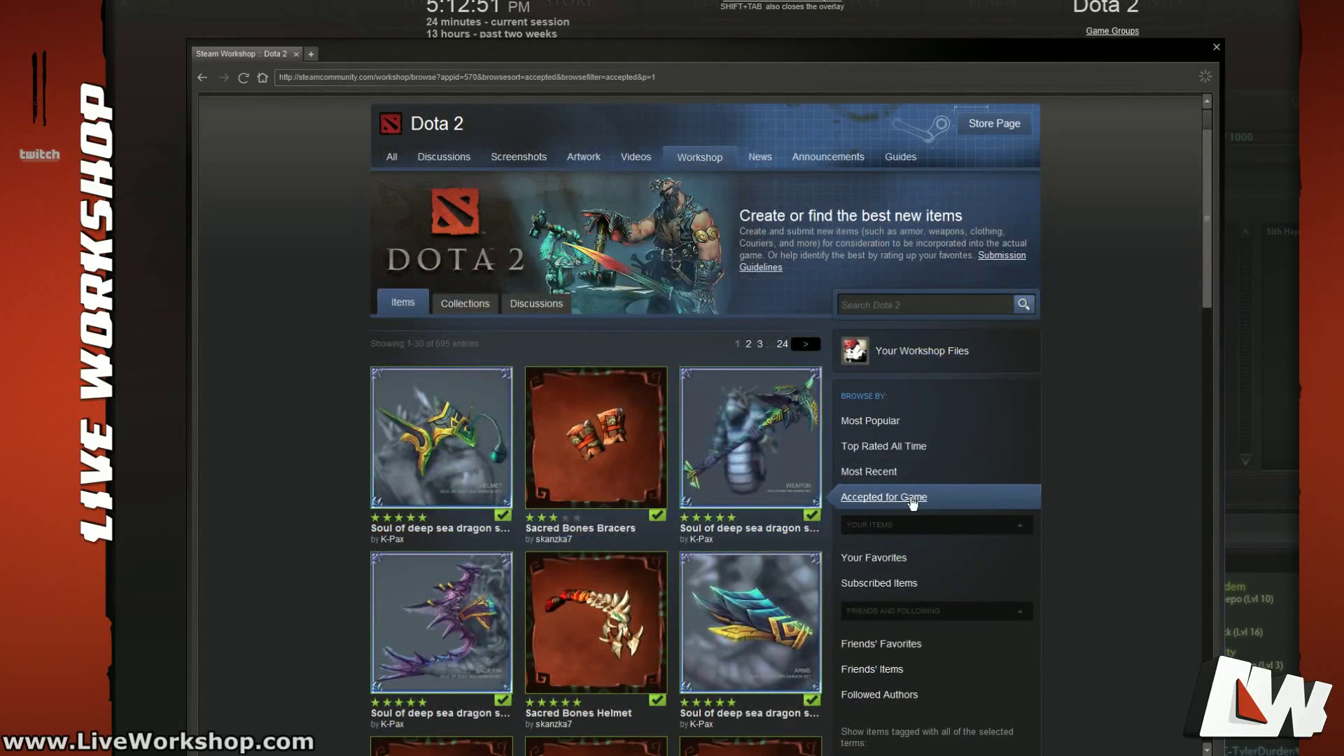
scroll(913, 503, "down", 1)
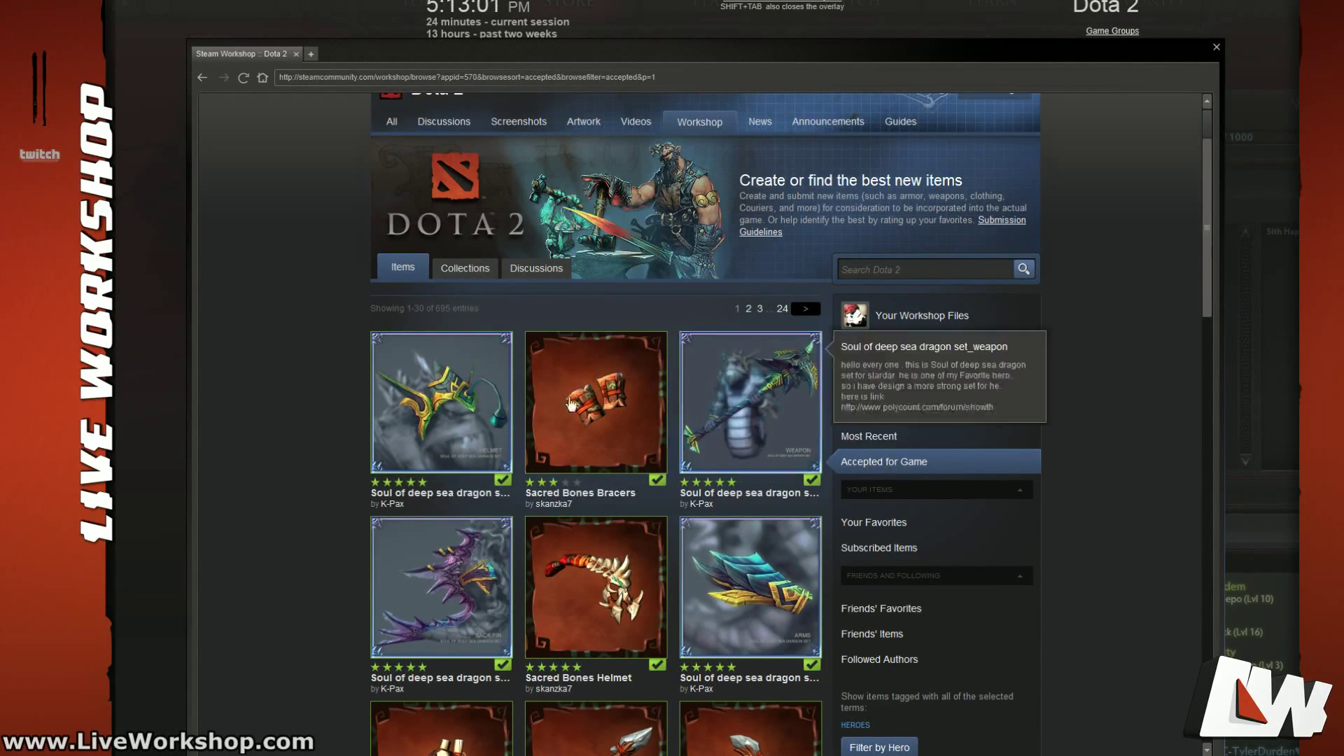
scroll(742, 490, "down", 4)
scroll(692, 555, "down", 4)
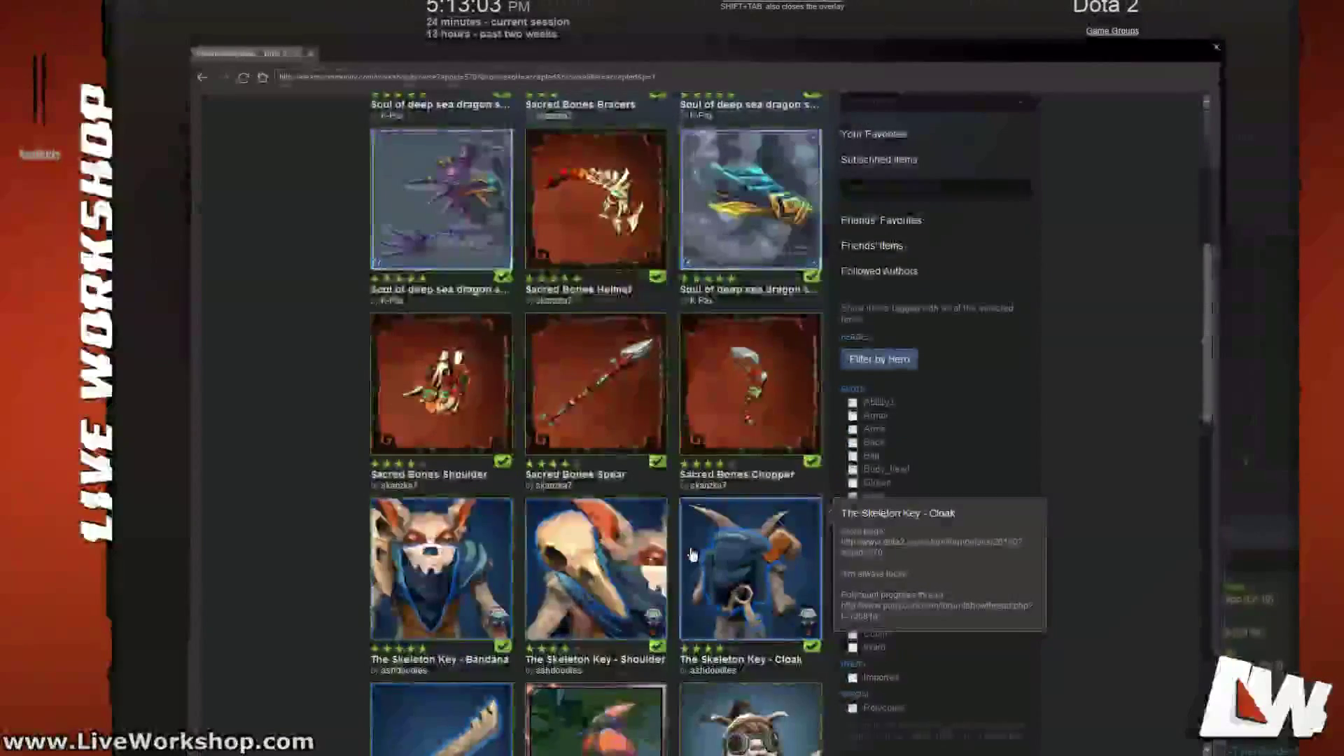
scroll(692, 555, "up", 5)
scroll(691, 556, "down", 4)
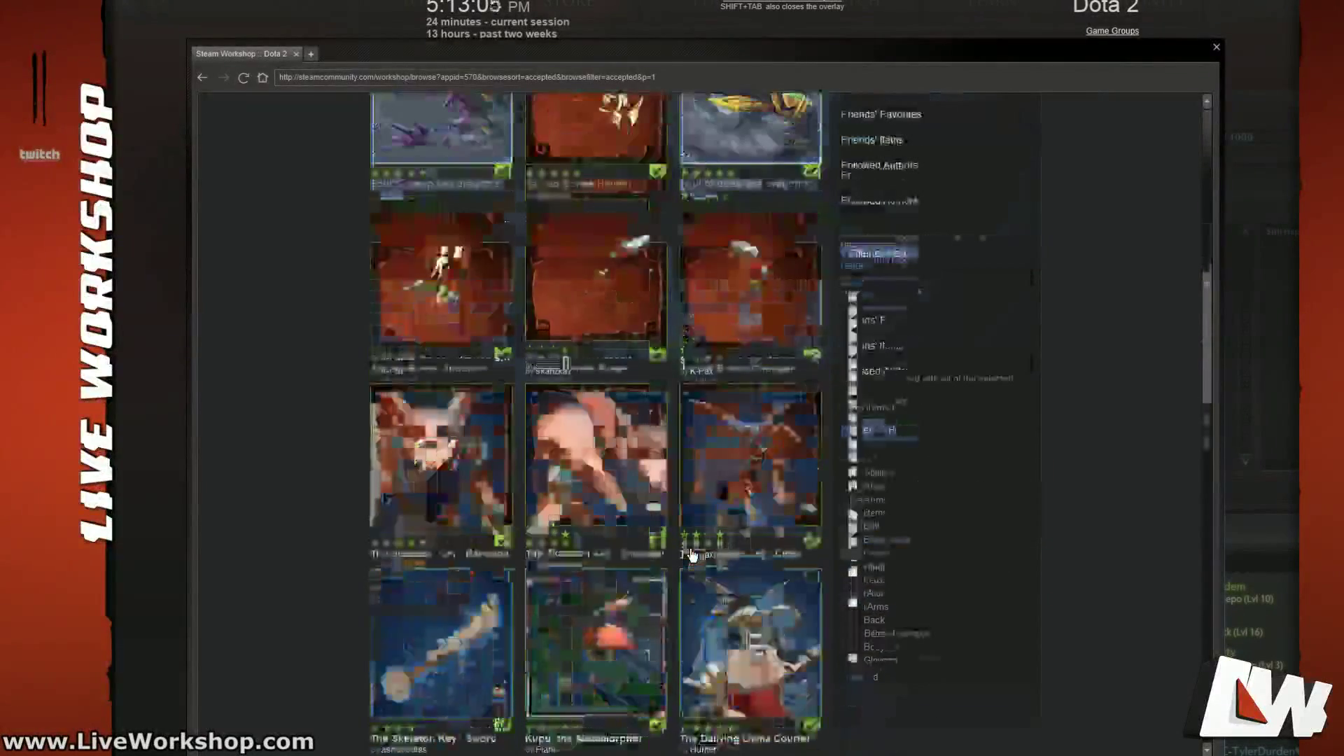
scroll(742, 511, "up", 7)
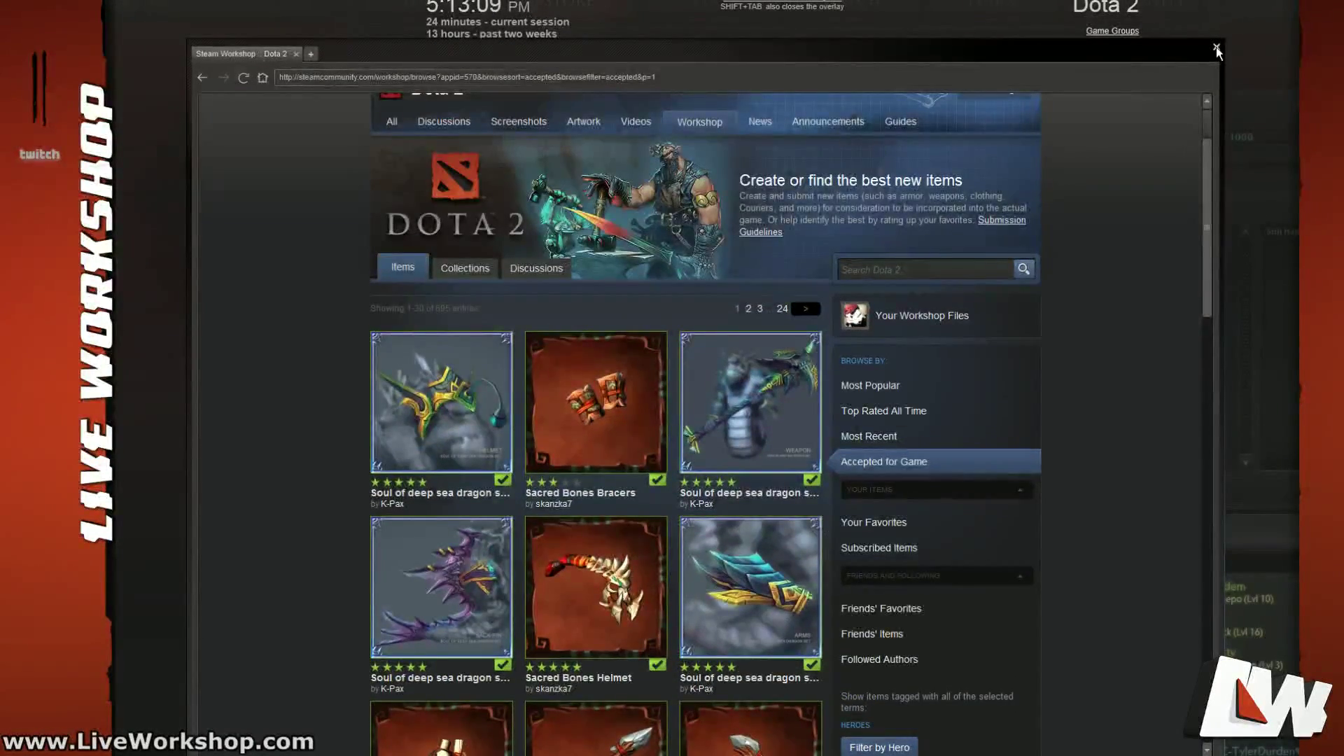
Step: Close the Workshop browser window and the Steam overlay, and quit Dota 2
left_click(1216, 47)
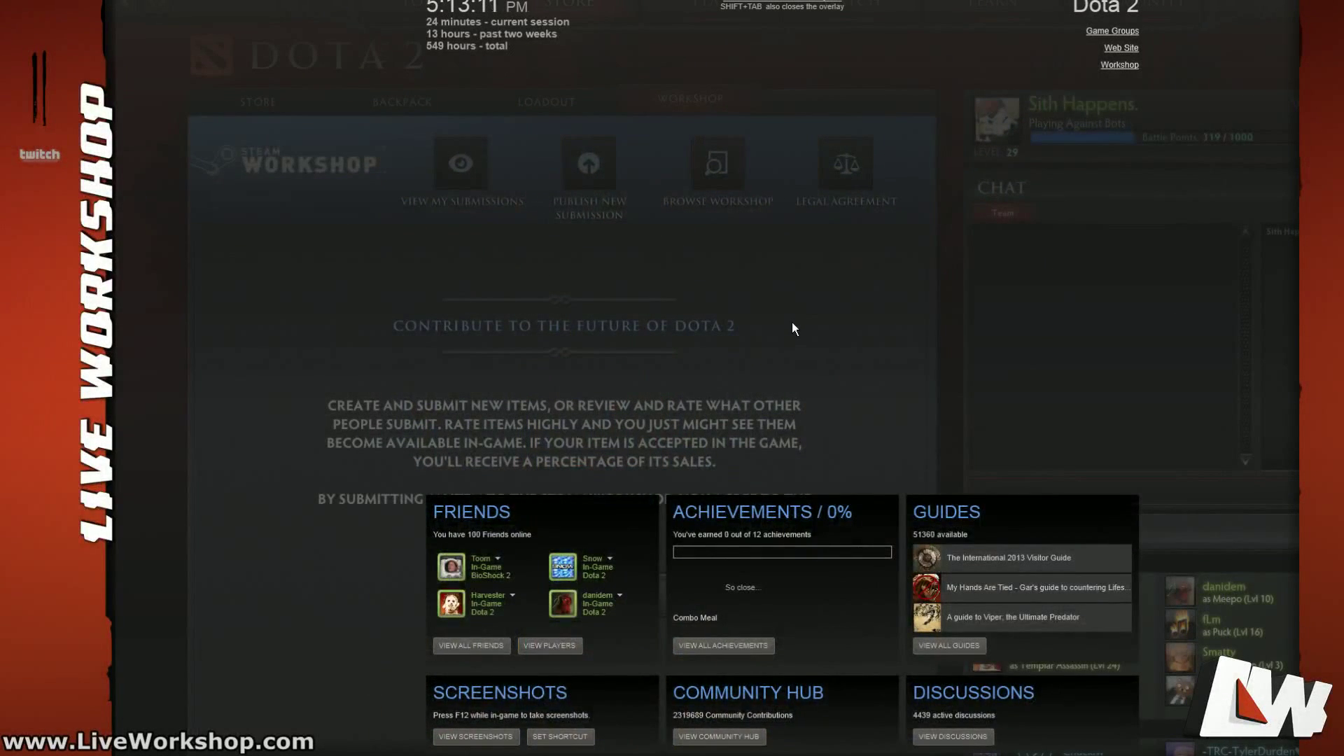
key("shift+Tab")
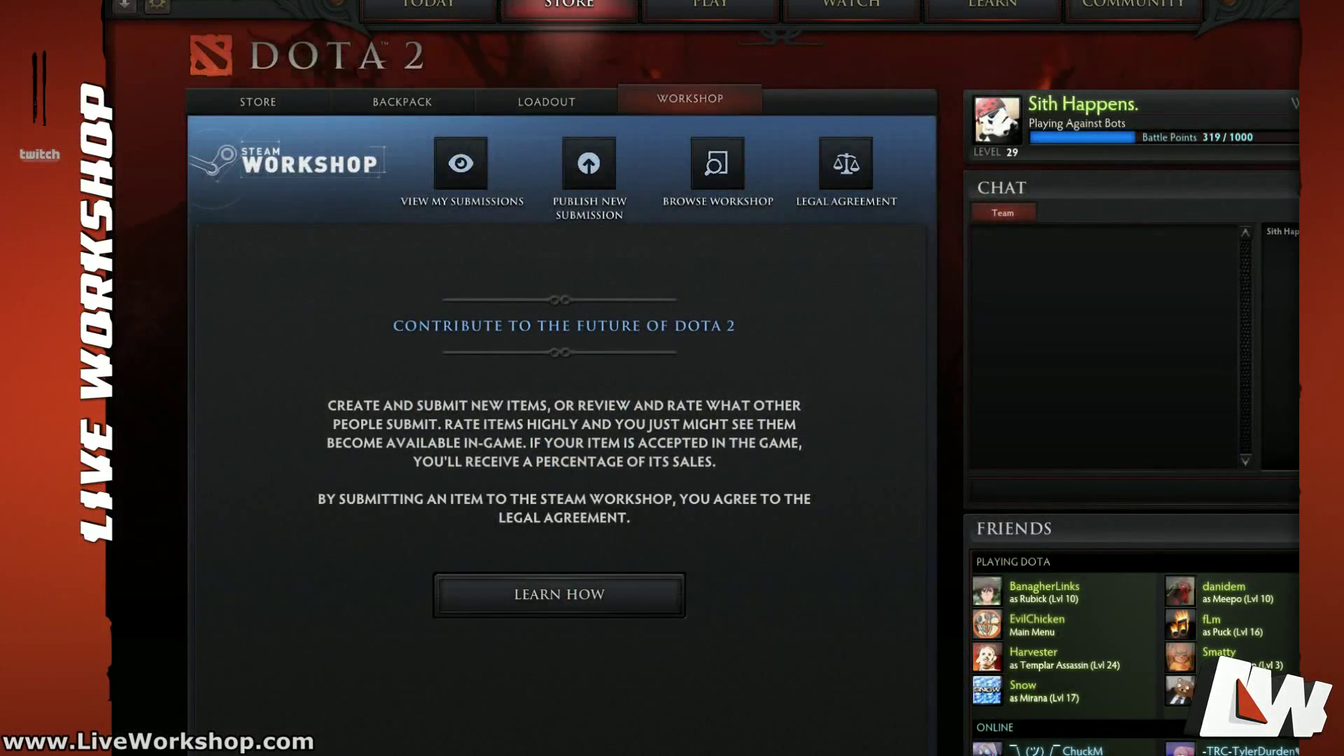
key("alt+F4")
left_click(923, 283)
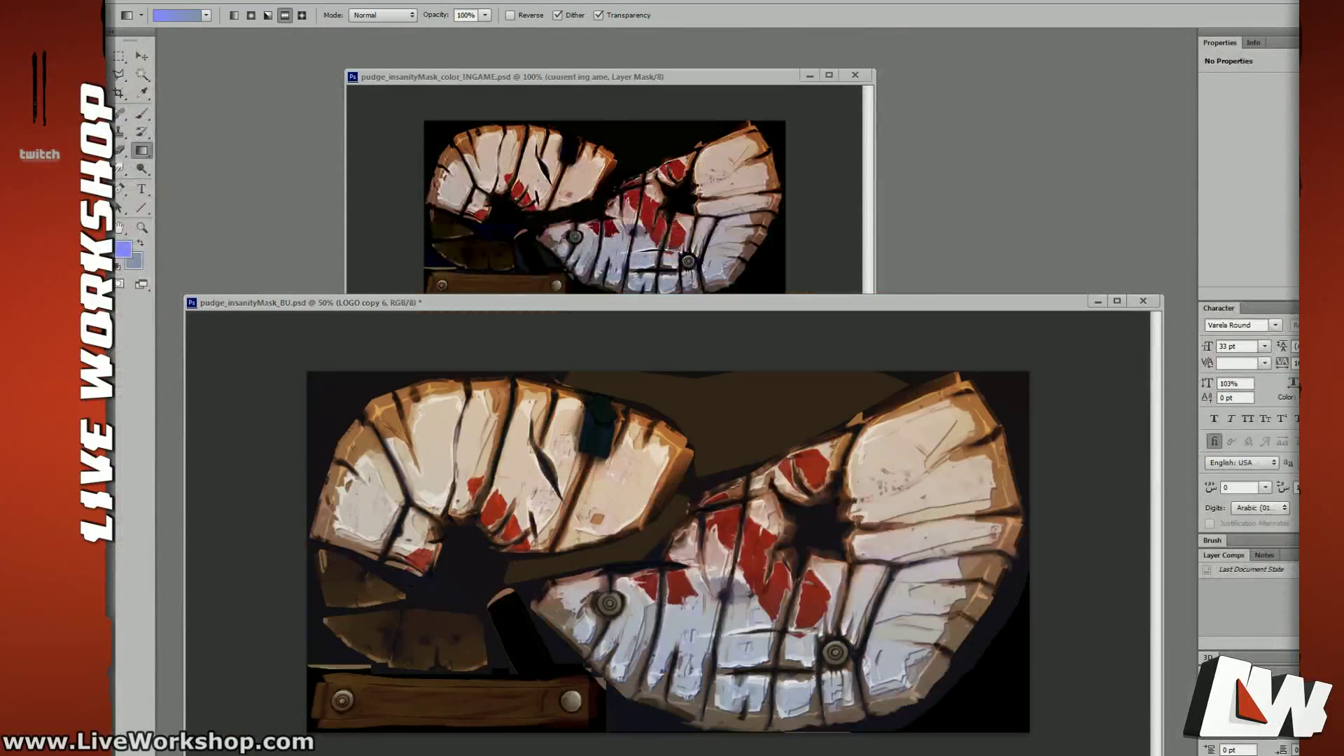
Step: Open pudge_insanityMask_color.tga from the insanitymask folder in Photoshop and place its window above the other documents
key("alt+Tab")
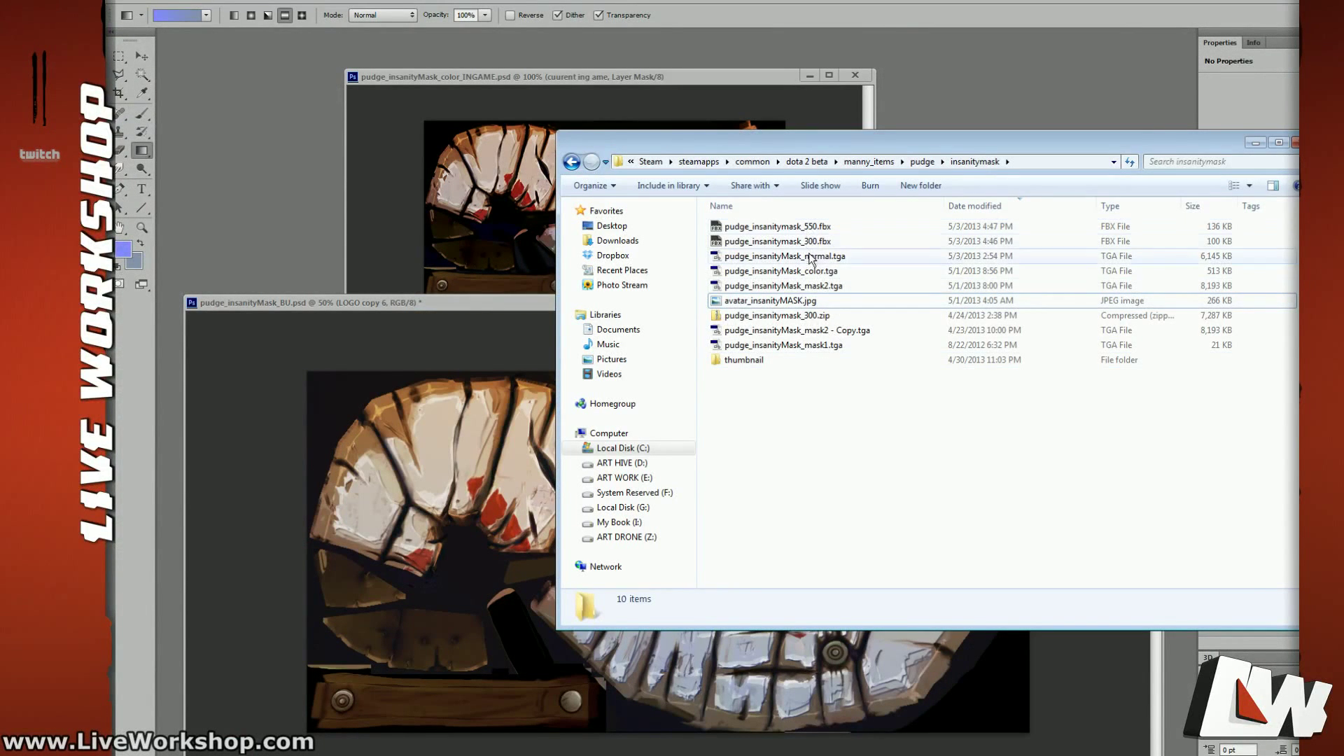
double_click(784, 271)
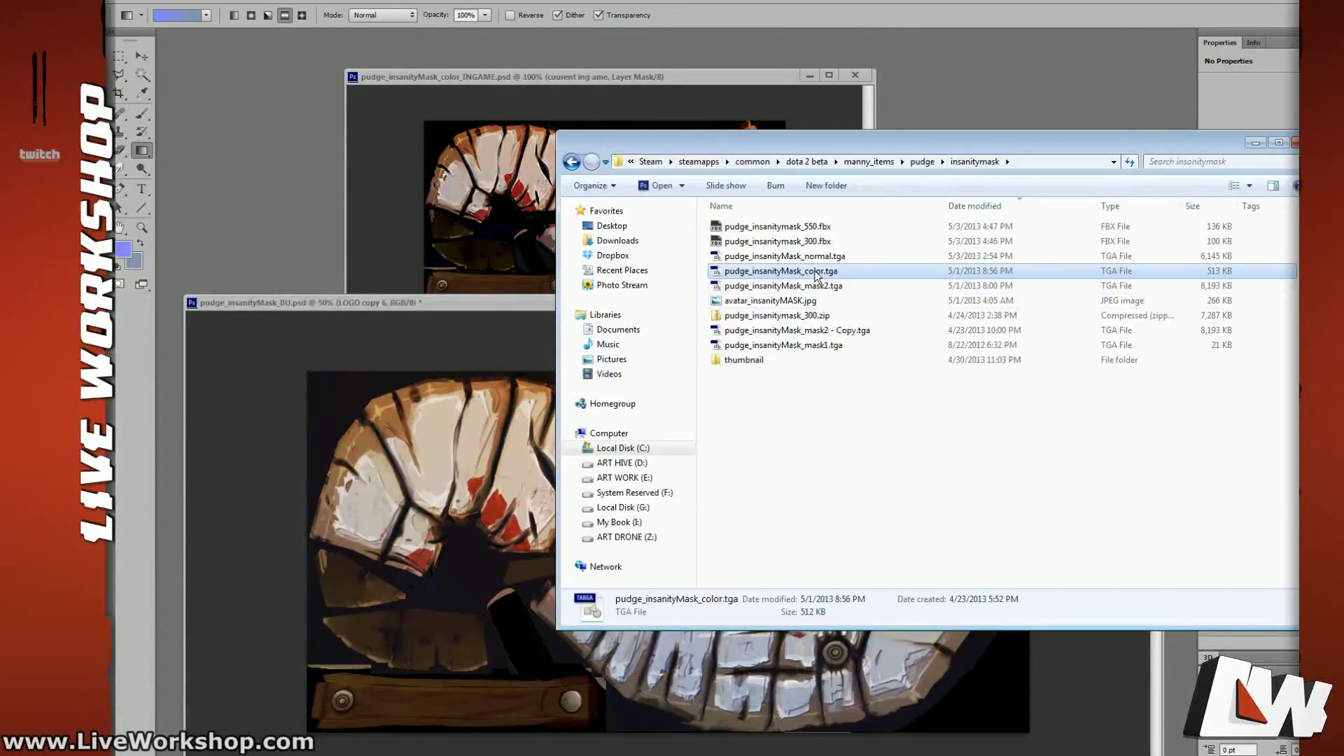
left_click_drag(448, 70, 688, 103)
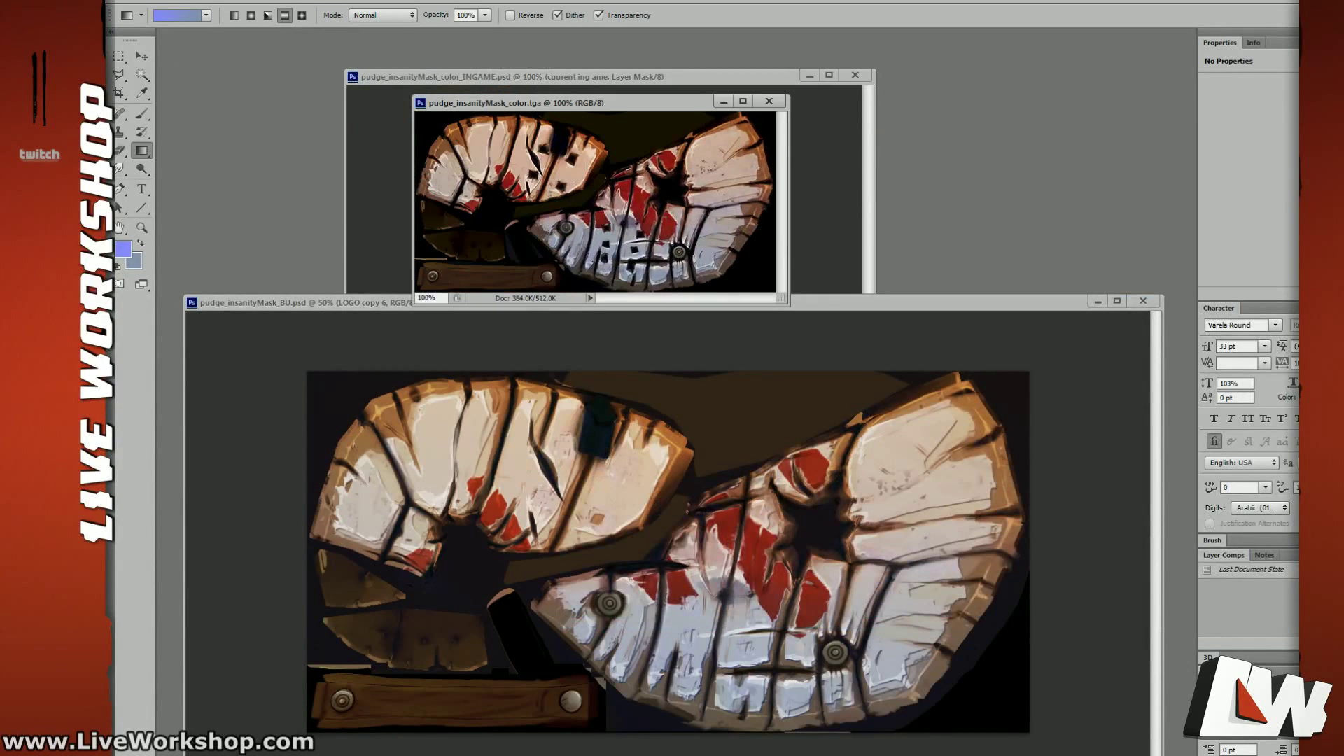
Step: Compare the Alpha 1 channel of pudge_insanityMask_color.tga with its RGB view
key("ctrl+6")
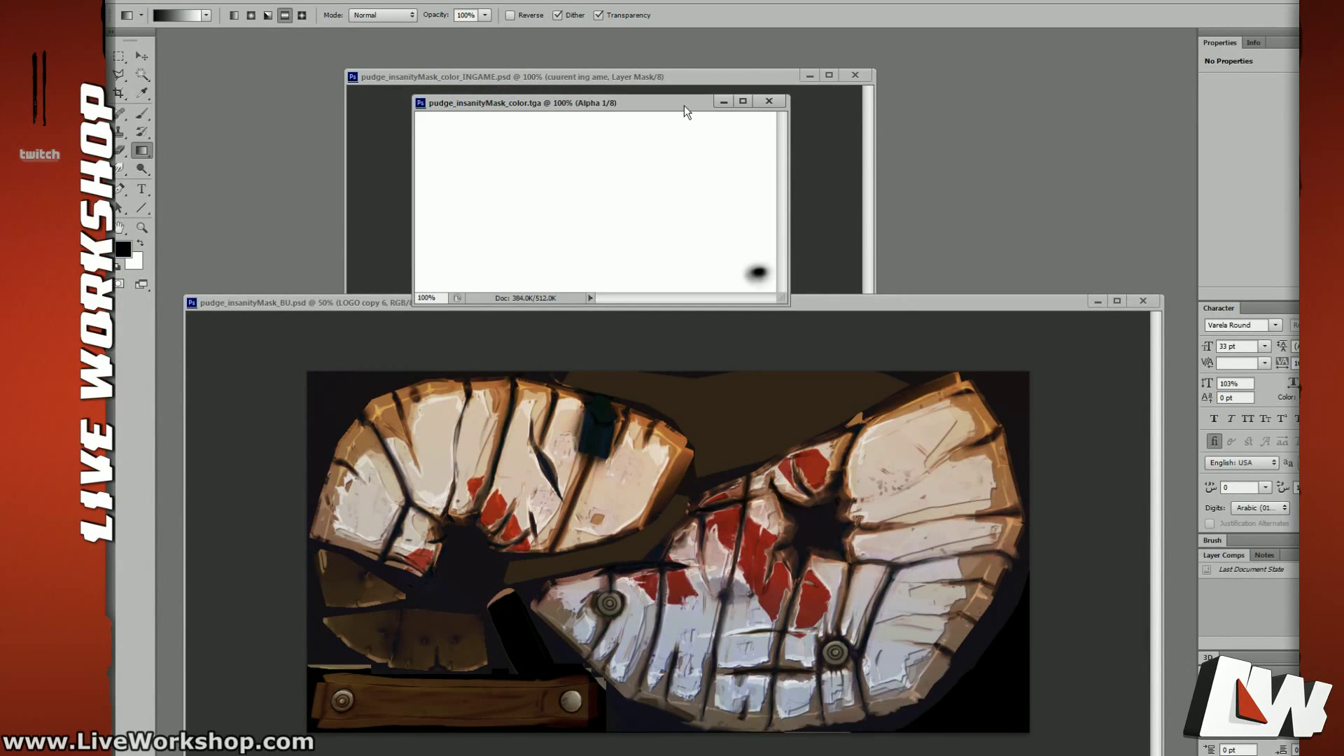
left_click_drag(684, 109, 815, 207)
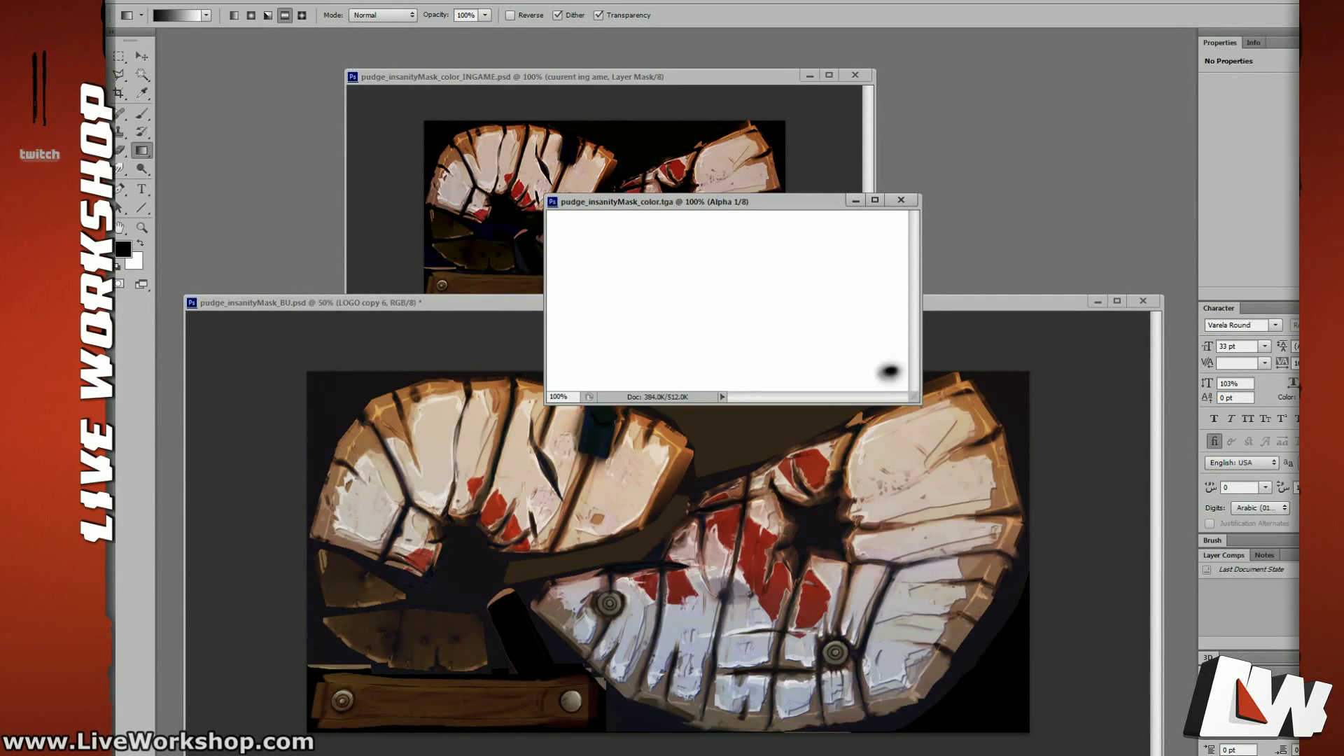
key("ctrl+2")
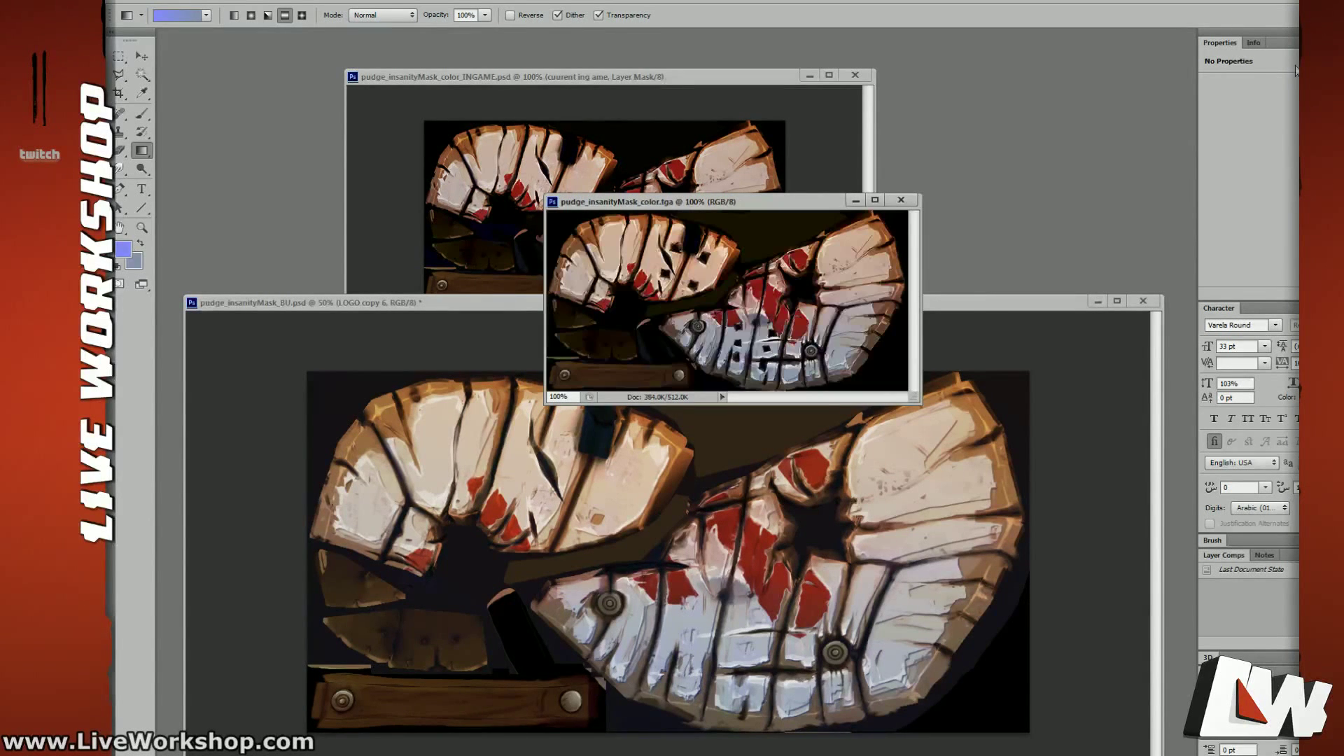
left_click_drag(812, 202, 861, 225)
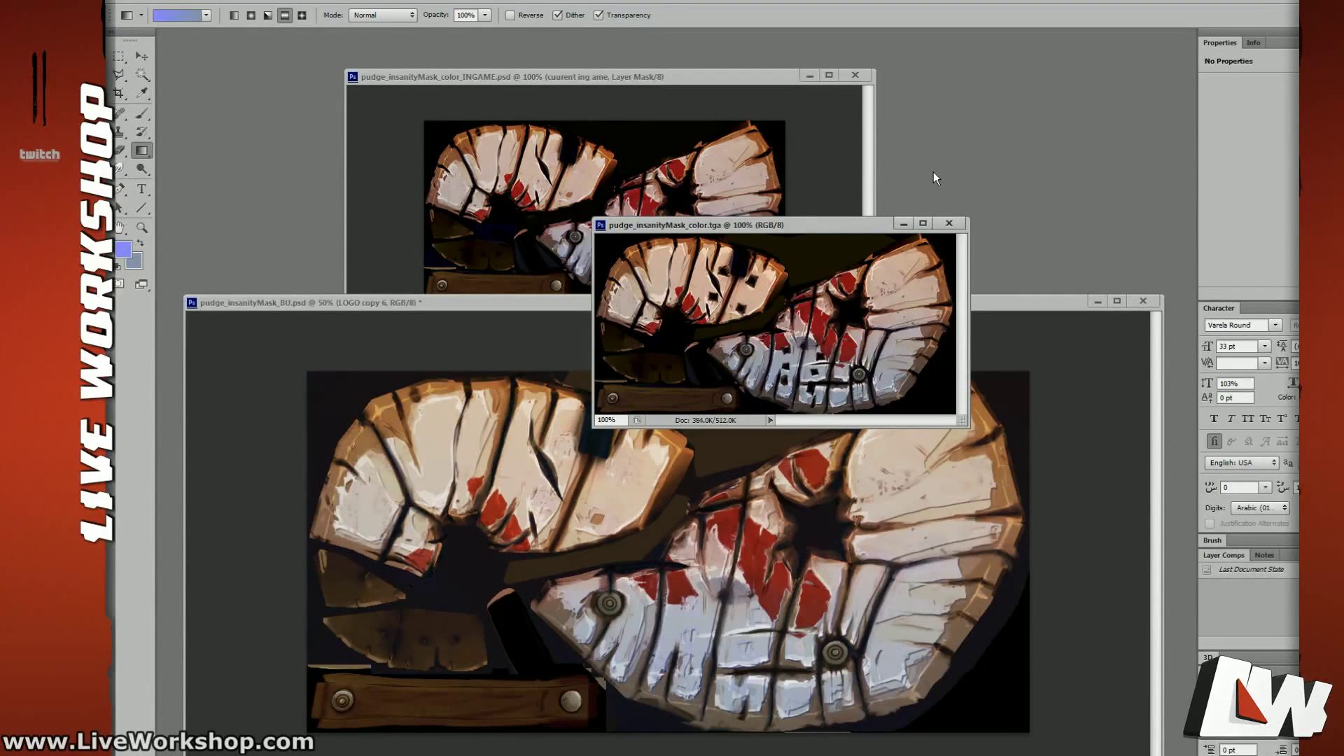
left_click_drag(843, 223, 805, 227)
key("ctrl+6")
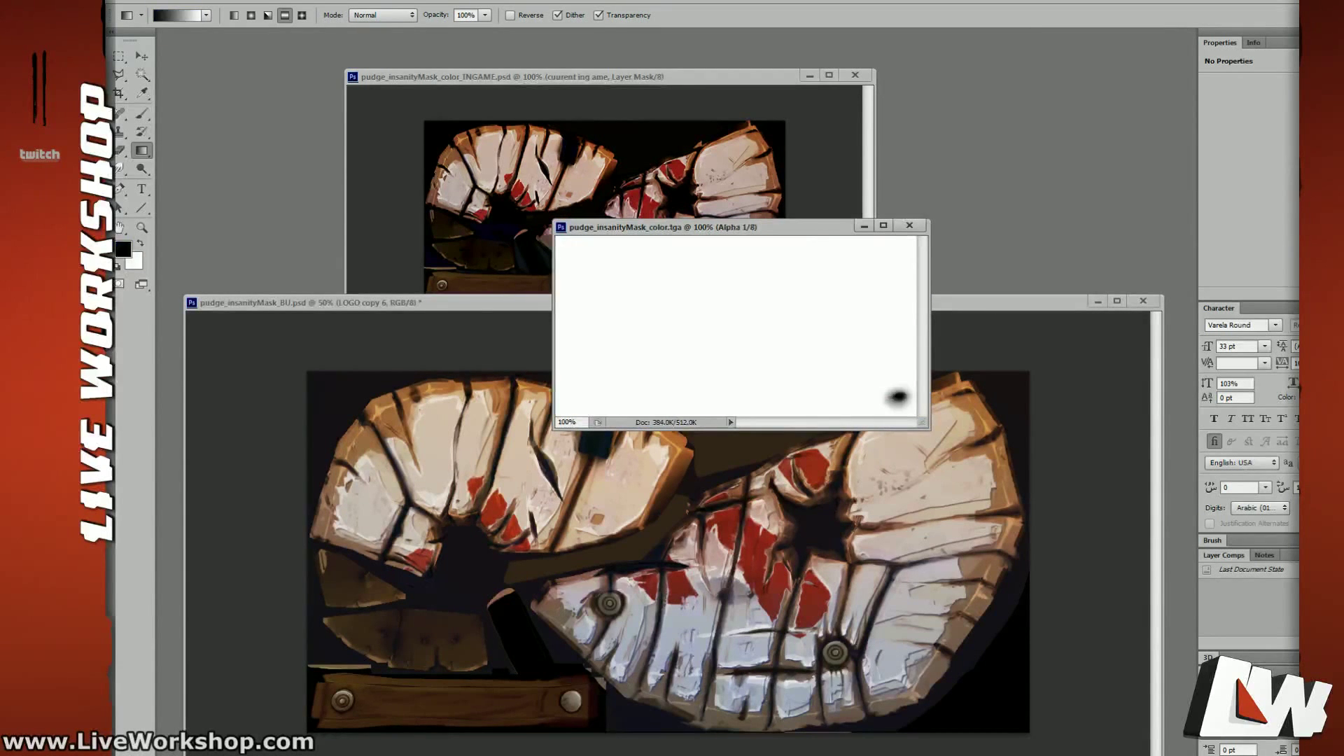
key("ctrl+2")
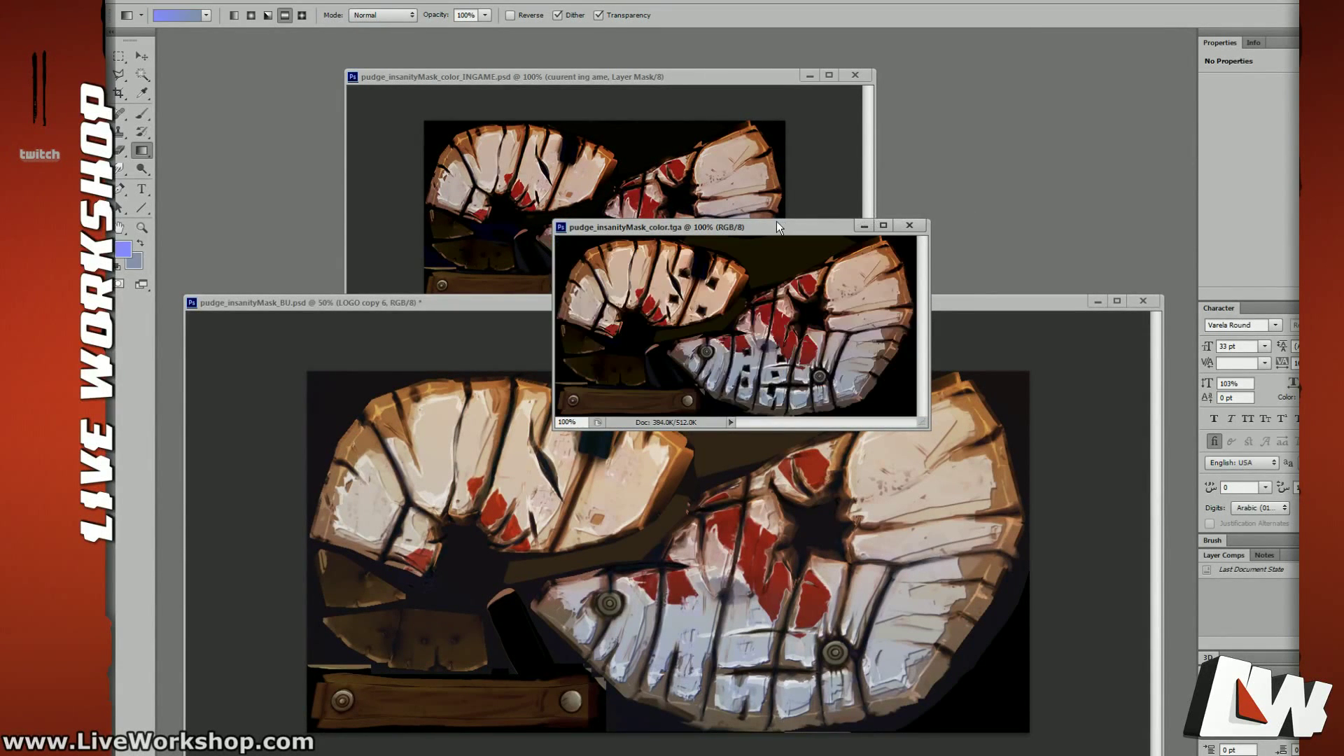
Step: Save the color texture over pudge_insanityMask_color.tga as a 32 bits/pixel Targa with alpha channels, and close it
key("ctrl+shift+s")
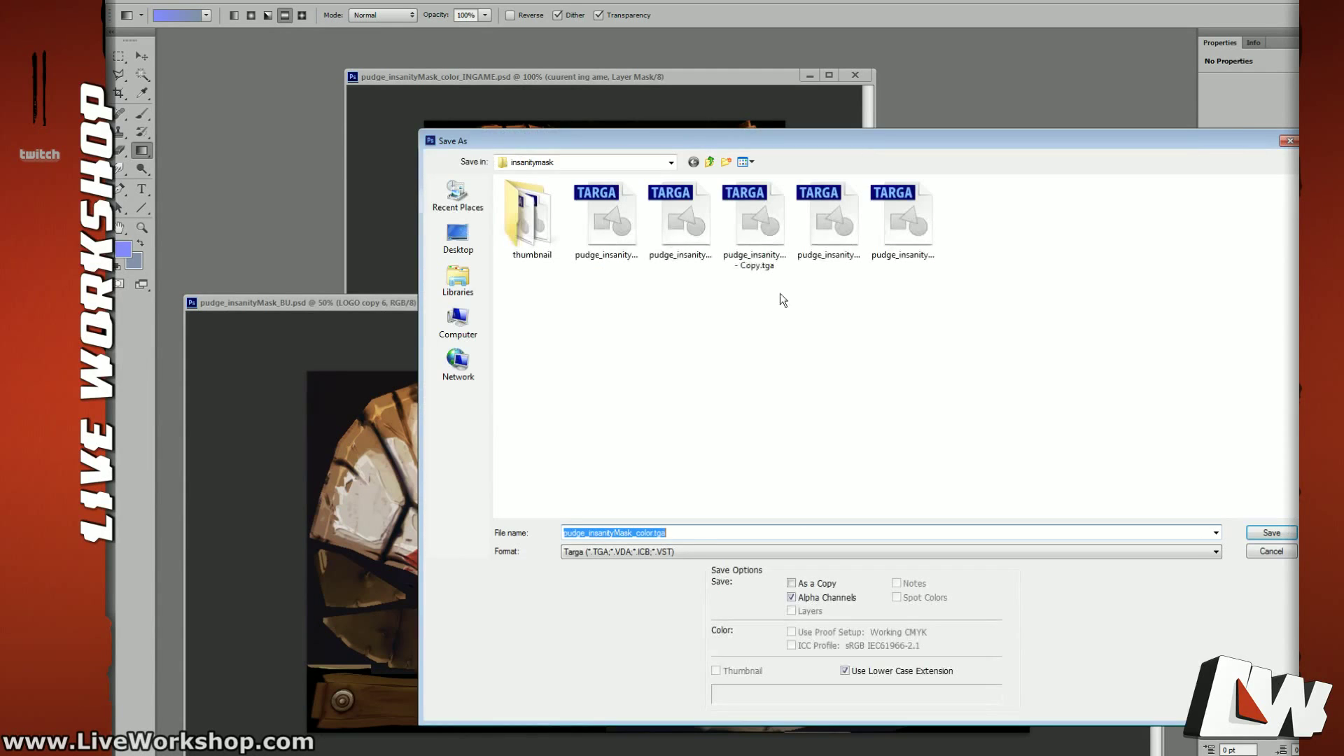
left_click(1257, 533)
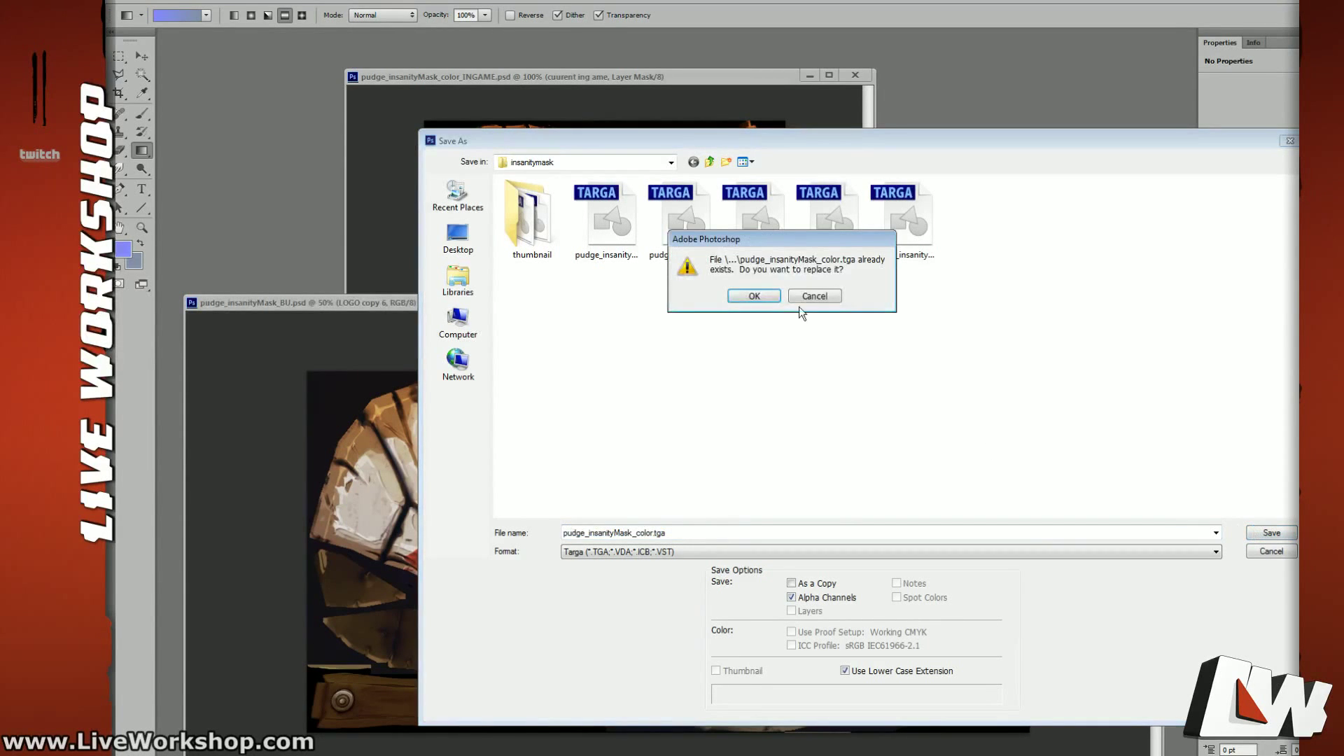
left_click(754, 296)
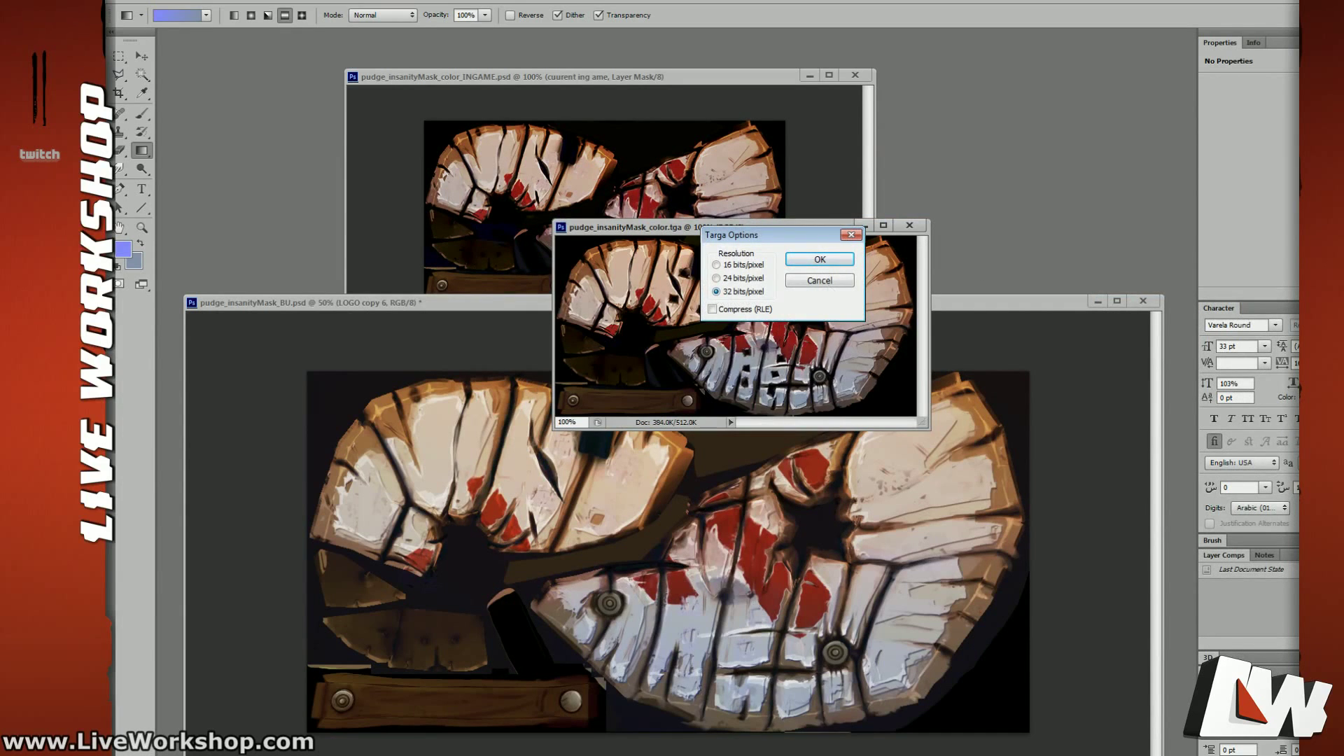
left_click(821, 261)
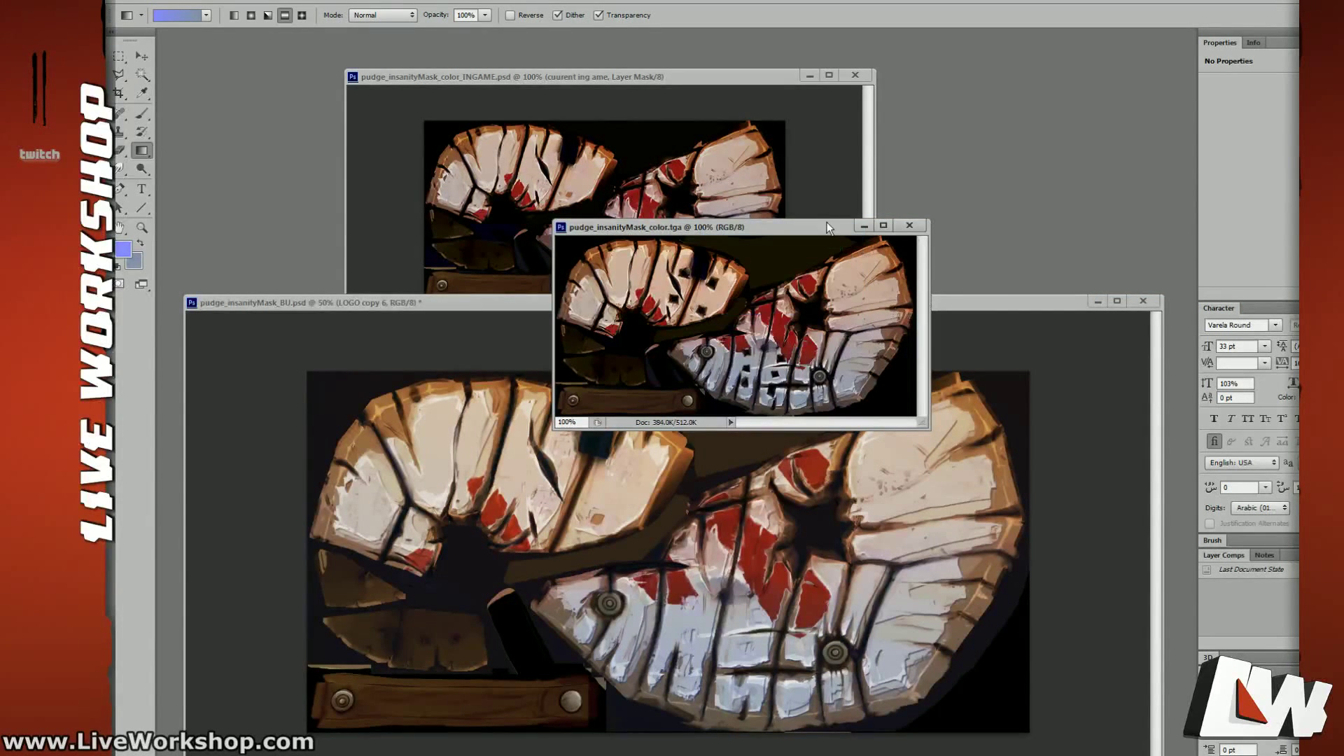
left_click(909, 225)
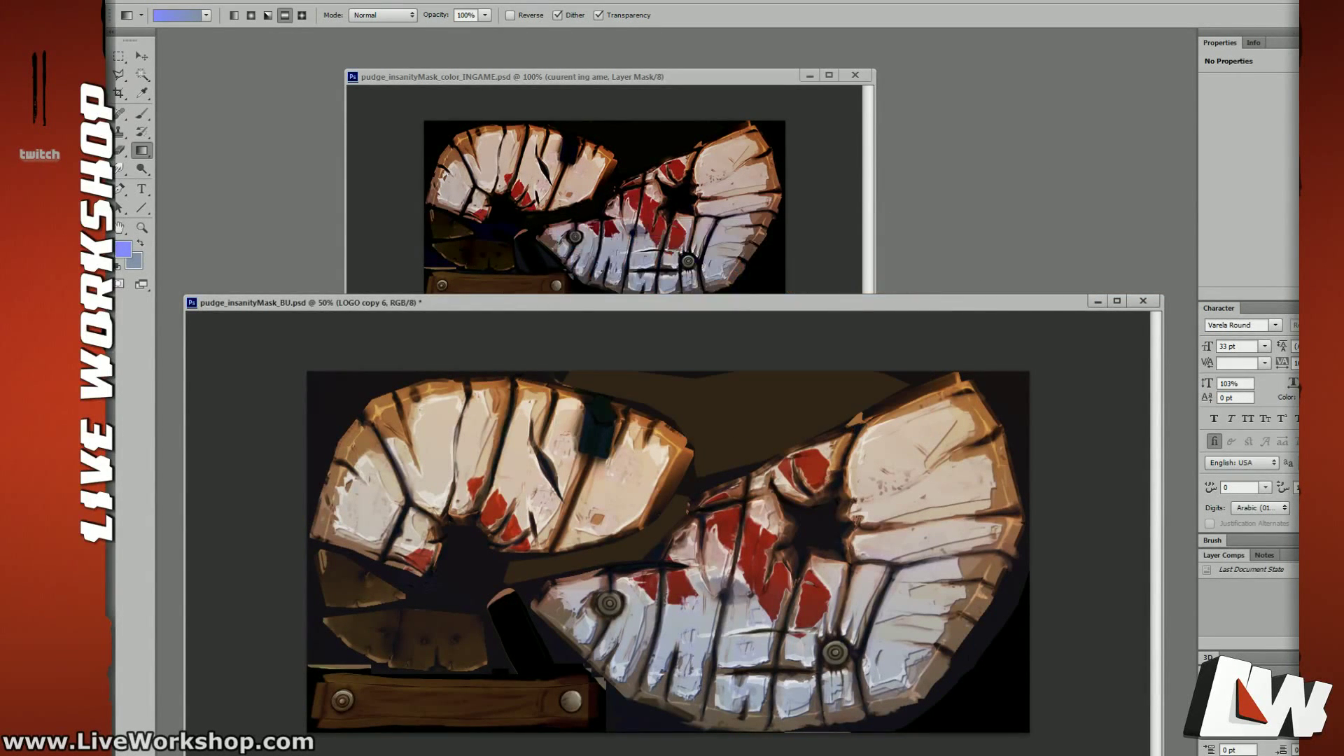
Step: Switch to Softimage and inspect the Pudge model wearing the textured insanity mask
key("alt+Tab")
left_click(796, 442)
key("alt+Tab")
left_click(786, 384)
key("s")
right_click_drag(901, 142, 812, 336)
left_click(845, 276)
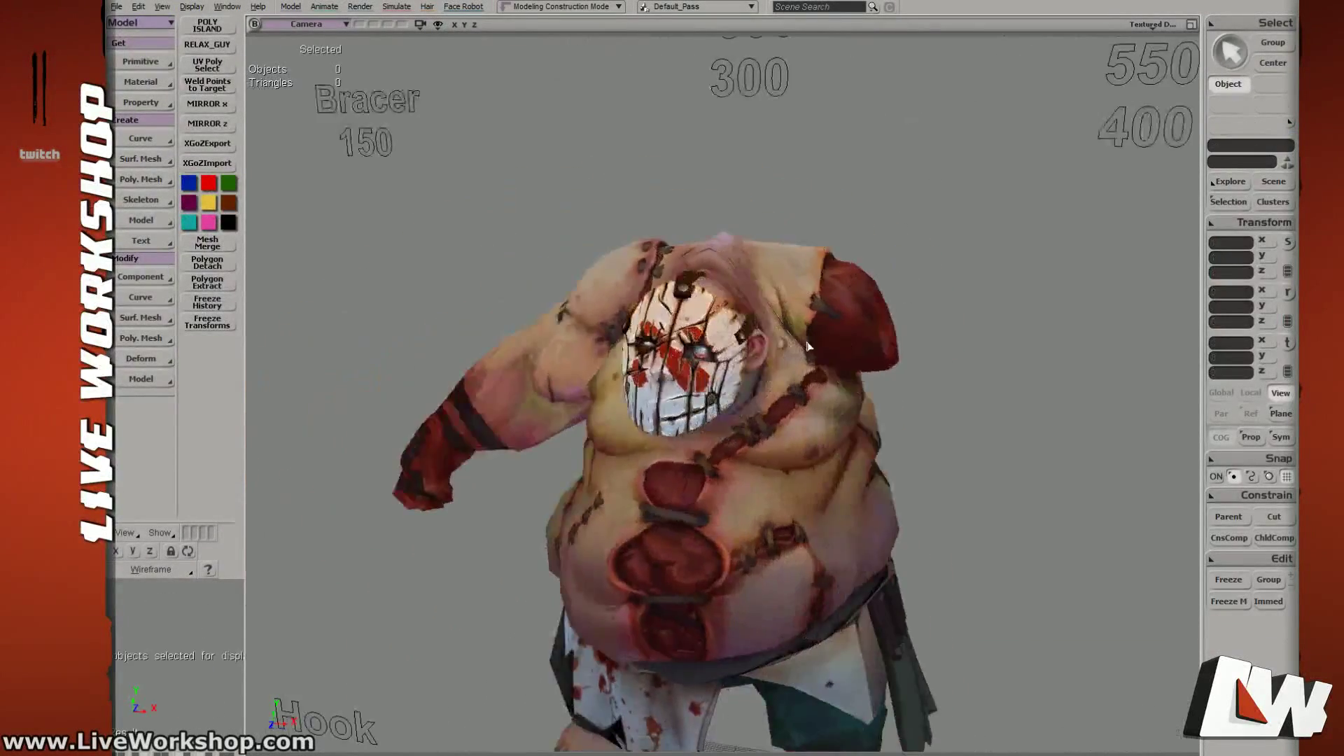